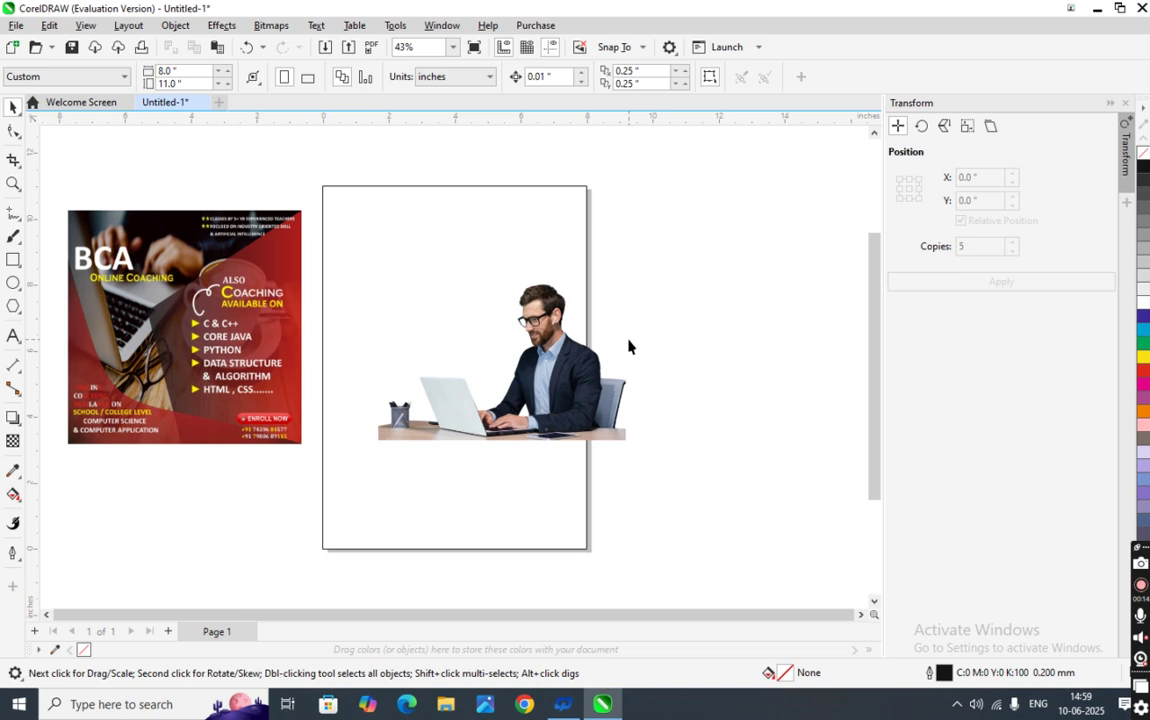
- Move the office-worker photo up to the page's top-left and widen it toward the right edge
left_click(575, 384)
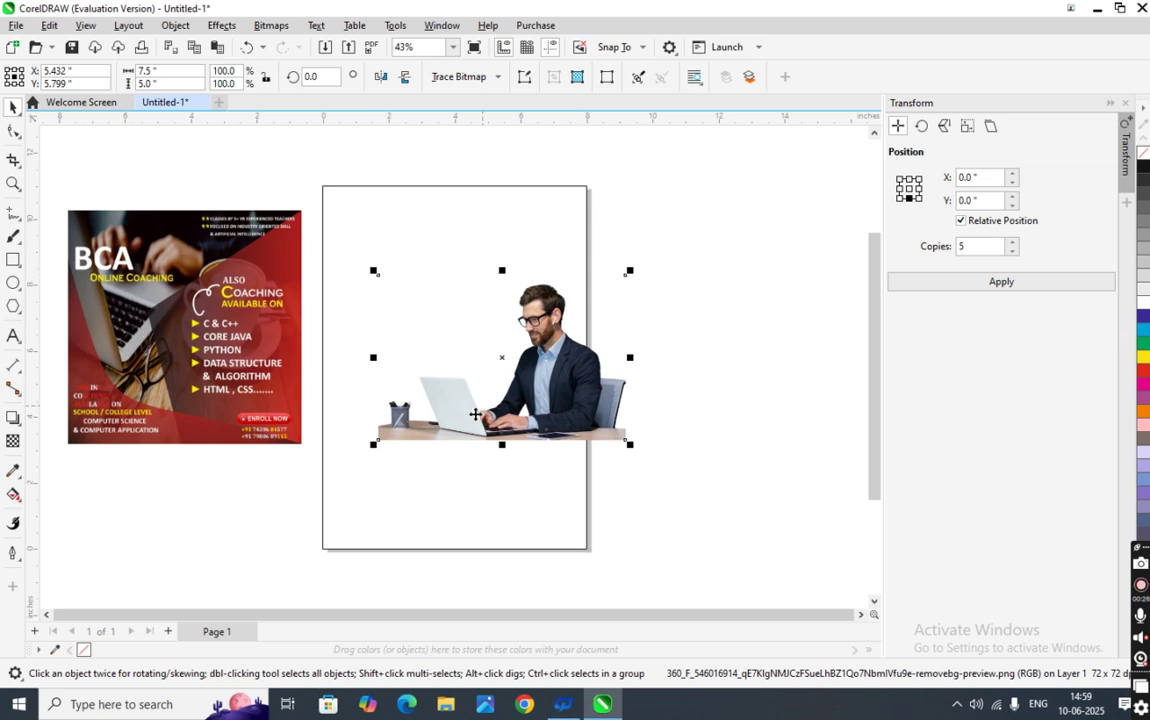
left_click_drag(475, 422, 470, 331)
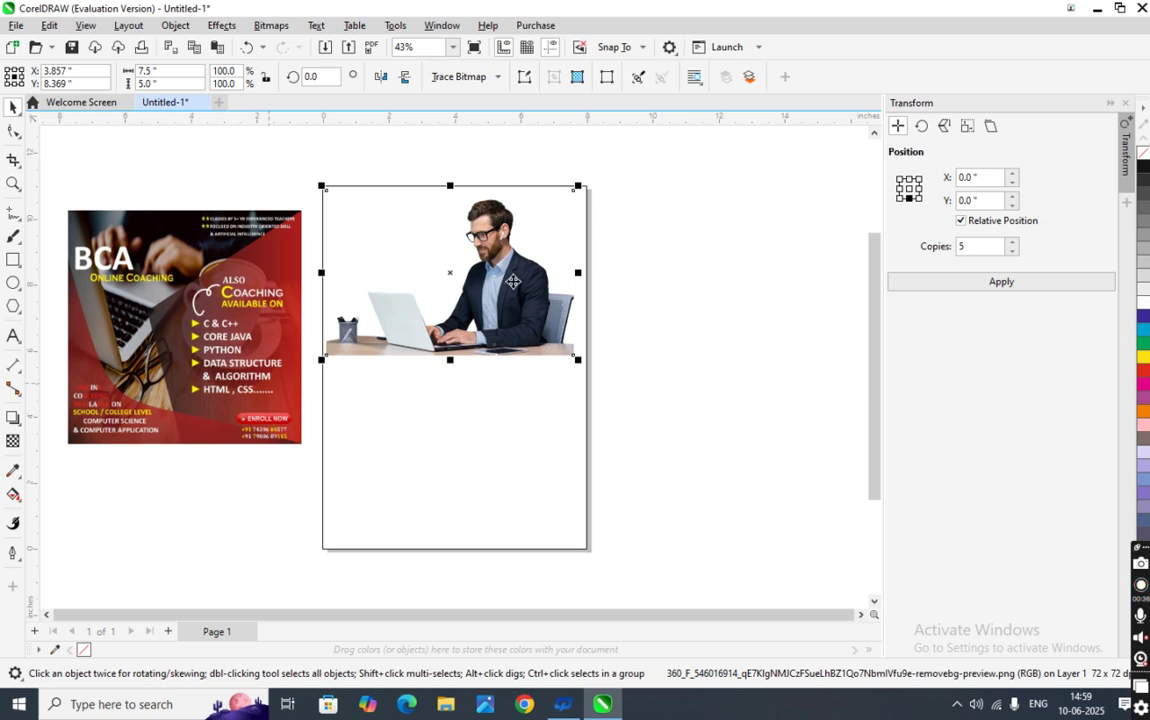
left_click_drag(578, 272, 590, 268)
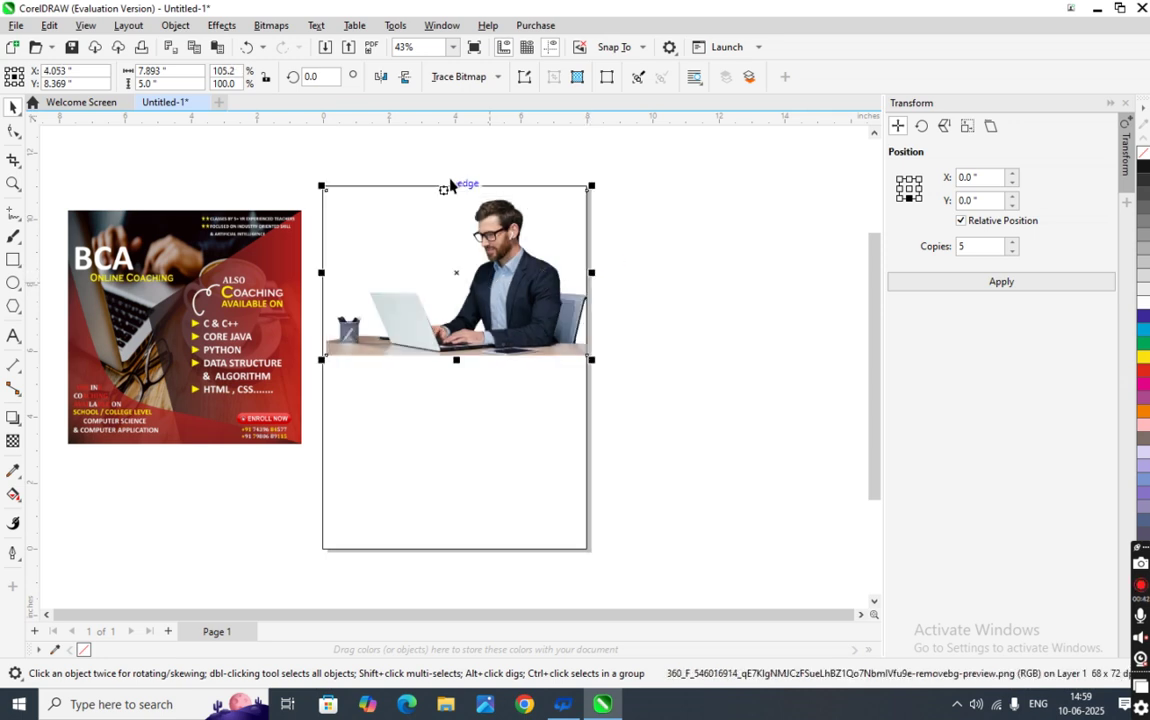
scroll(592, 210, "up", 6)
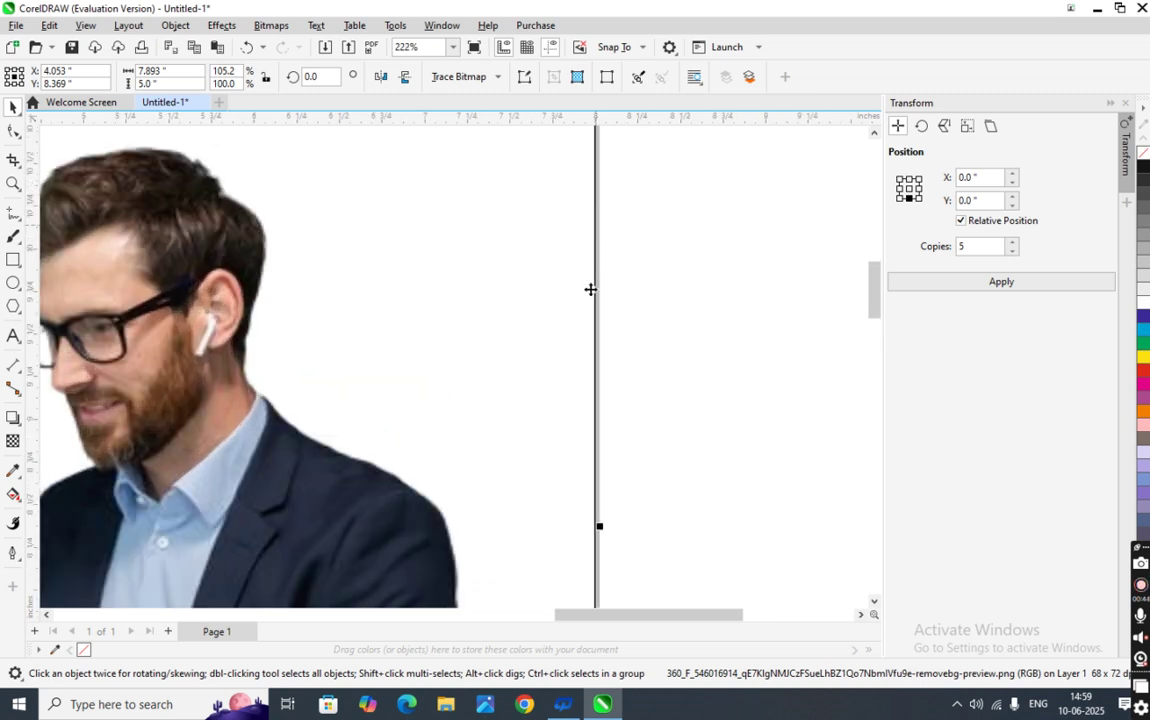
scroll(604, 369, "down", 4)
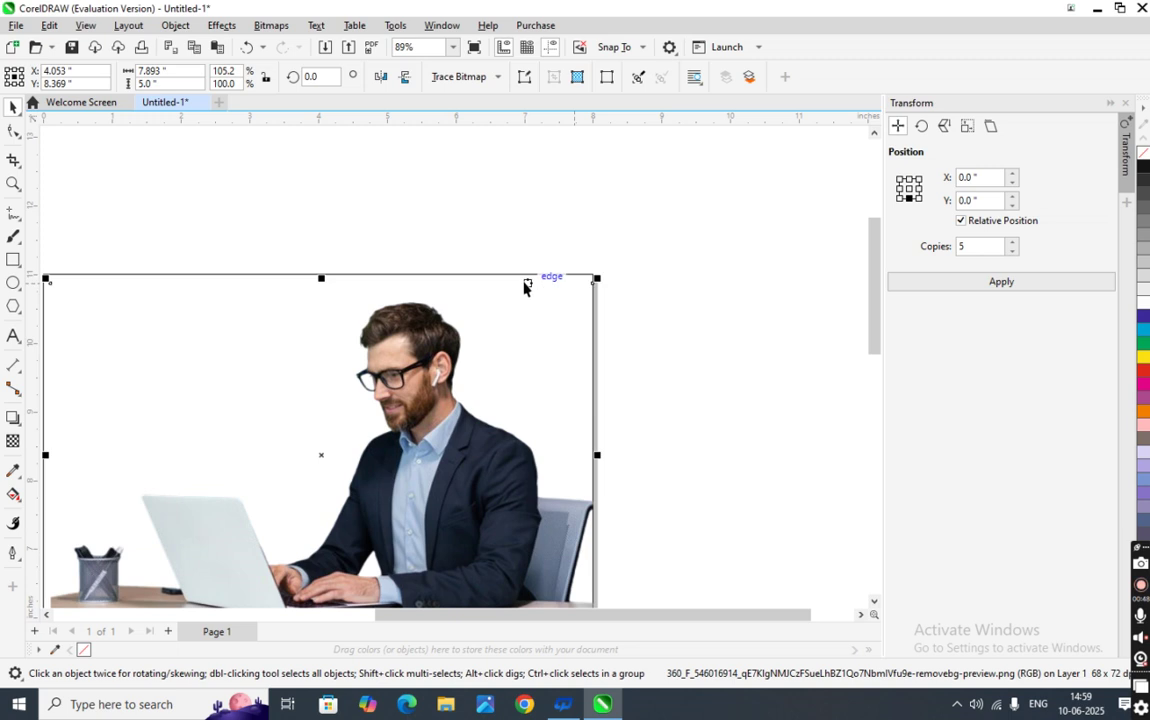
- Resize the photo from its top-right corner, raise its top edge, and widen it to the page edge
mouse_move(598, 278)
left_mouse_down()
mouse_move(596, 175)
mouse_move(581, 268)
left_mouse_up()
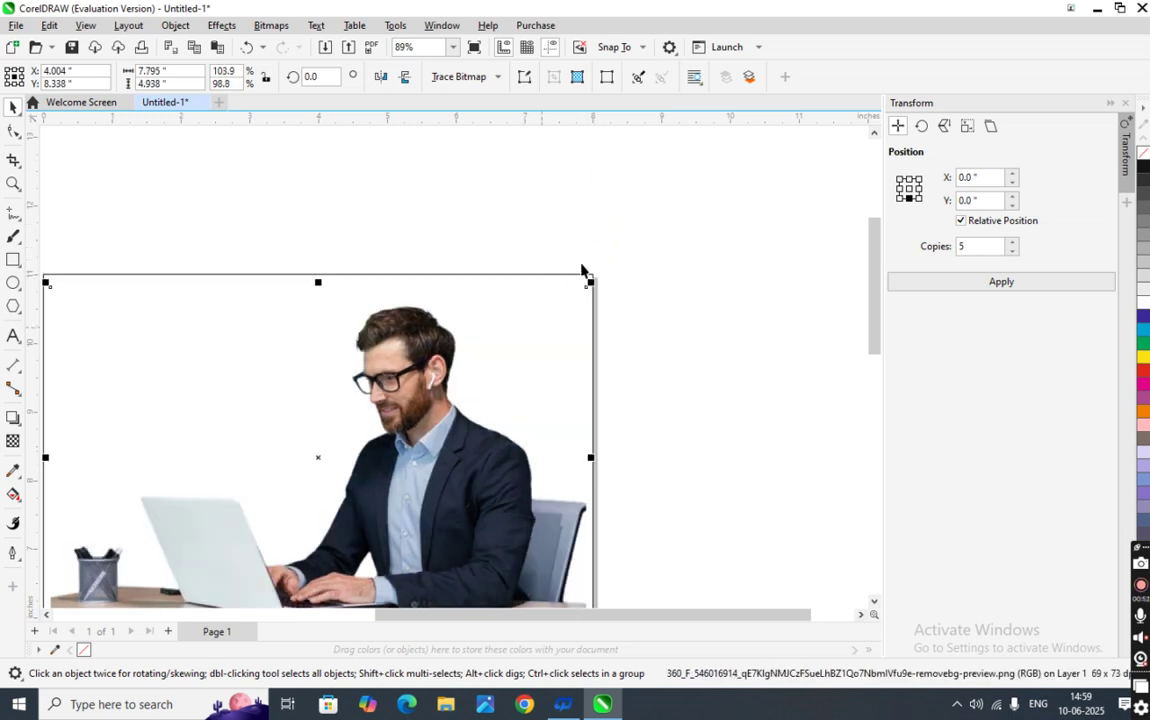
left_click_drag(318, 281, 318, 270)
left_click_drag(593, 450, 600, 450)
scroll(540, 467, "down", 3)
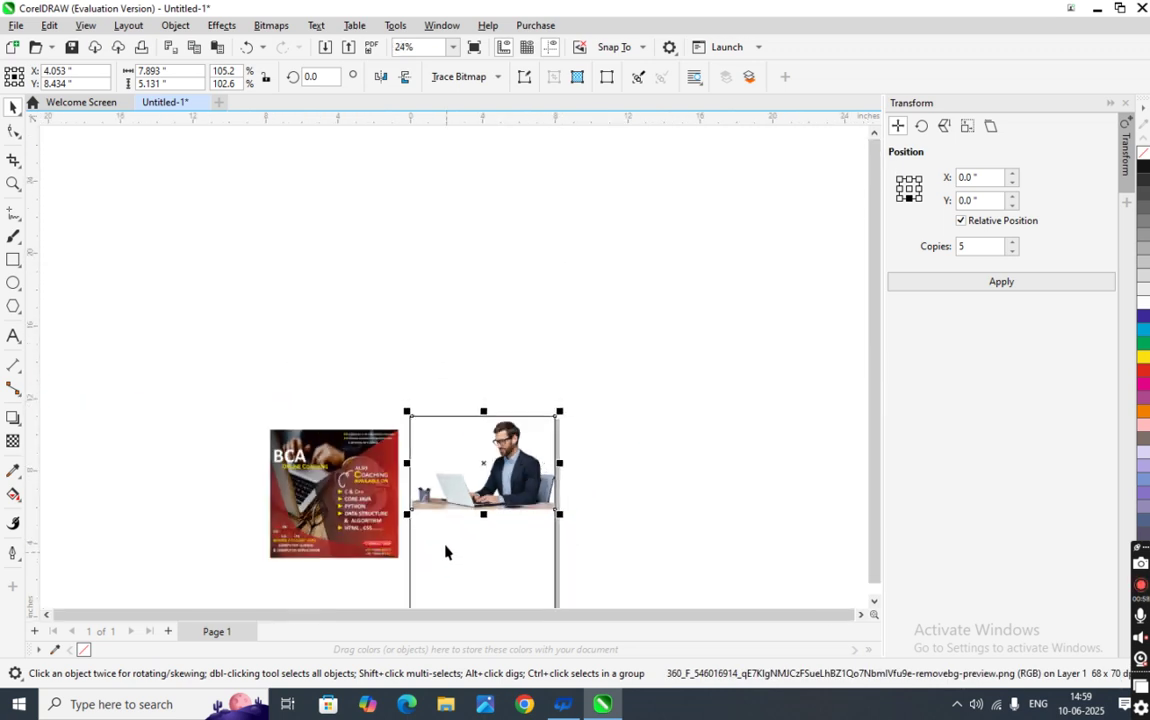
scroll(375, 480, "up", 4)
scroll(375, 472, "up", 2)
scroll(398, 488, "down", 2)
scroll(410, 482, "up", 4)
left_click(420, 487)
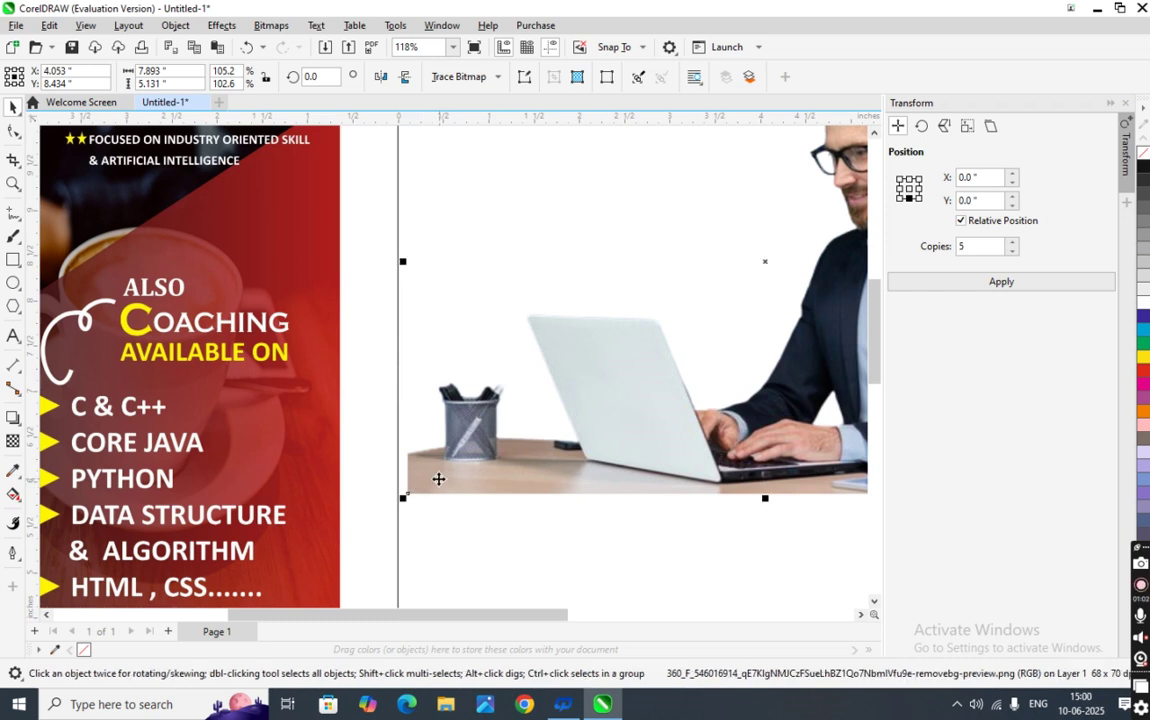
scroll(430, 485, "down", 4)
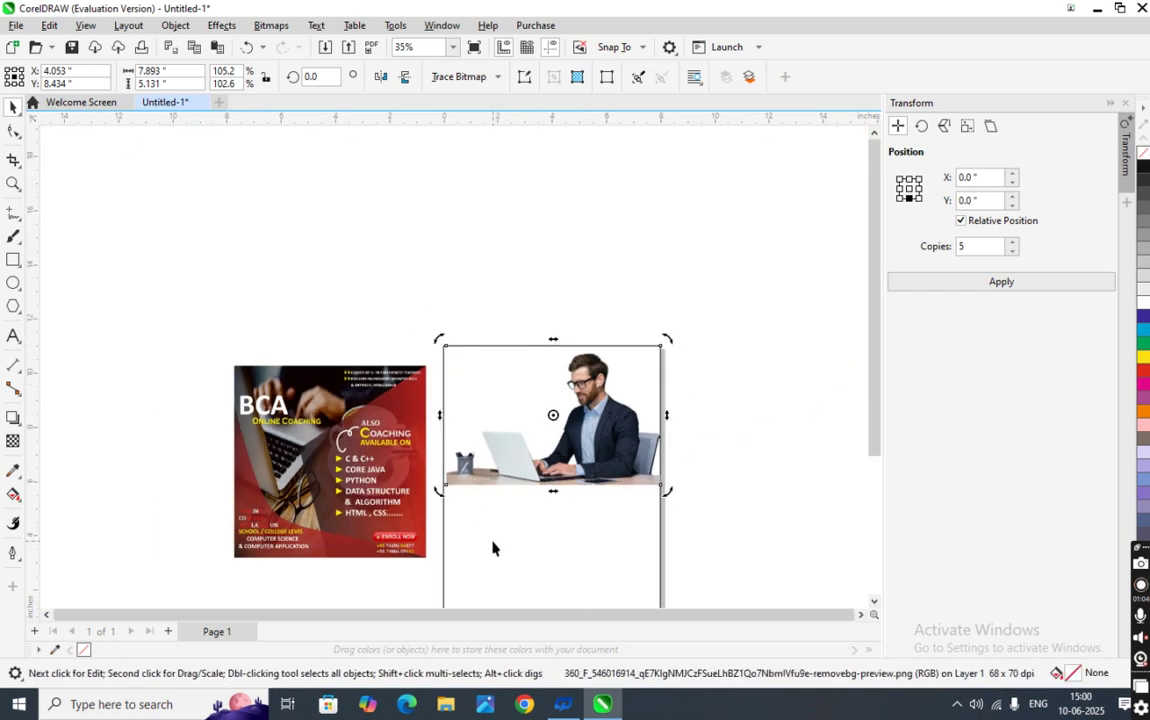
- Nudge the photo left, widen it slightly, and line its left edge up with the page
left_click_drag(488, 559, 486, 568)
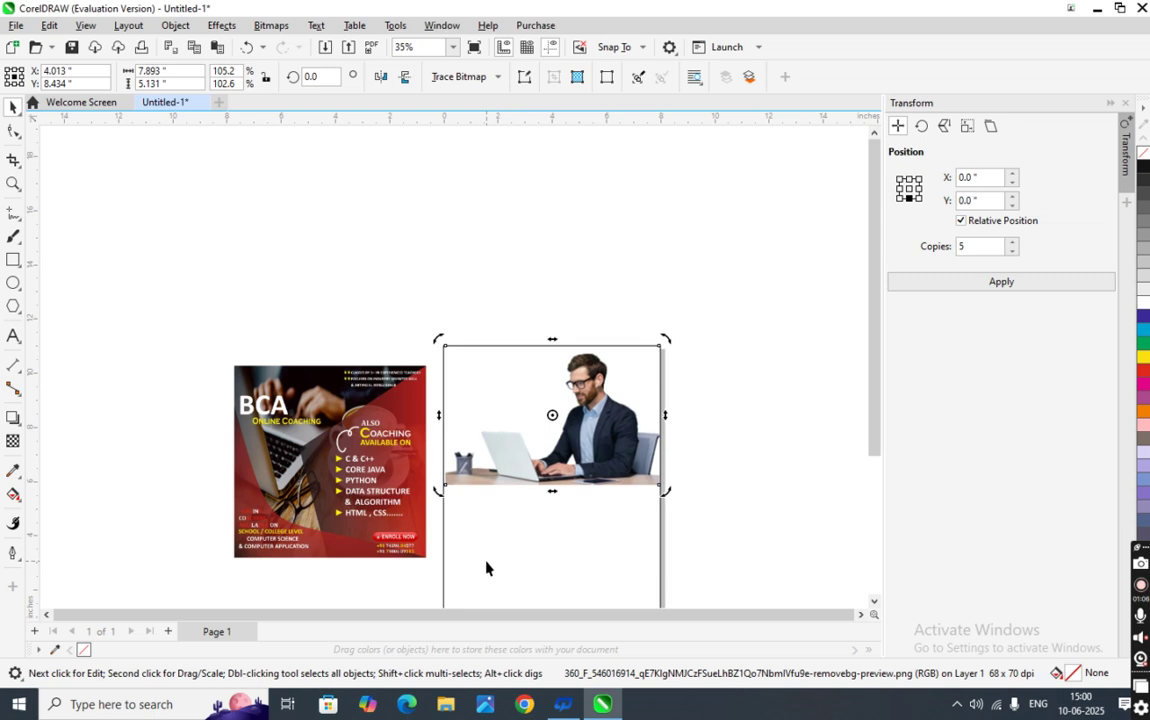
left_click(719, 458)
left_click(652, 462)
scroll(662, 470, "up", 3)
scroll(664, 463, "up", 3)
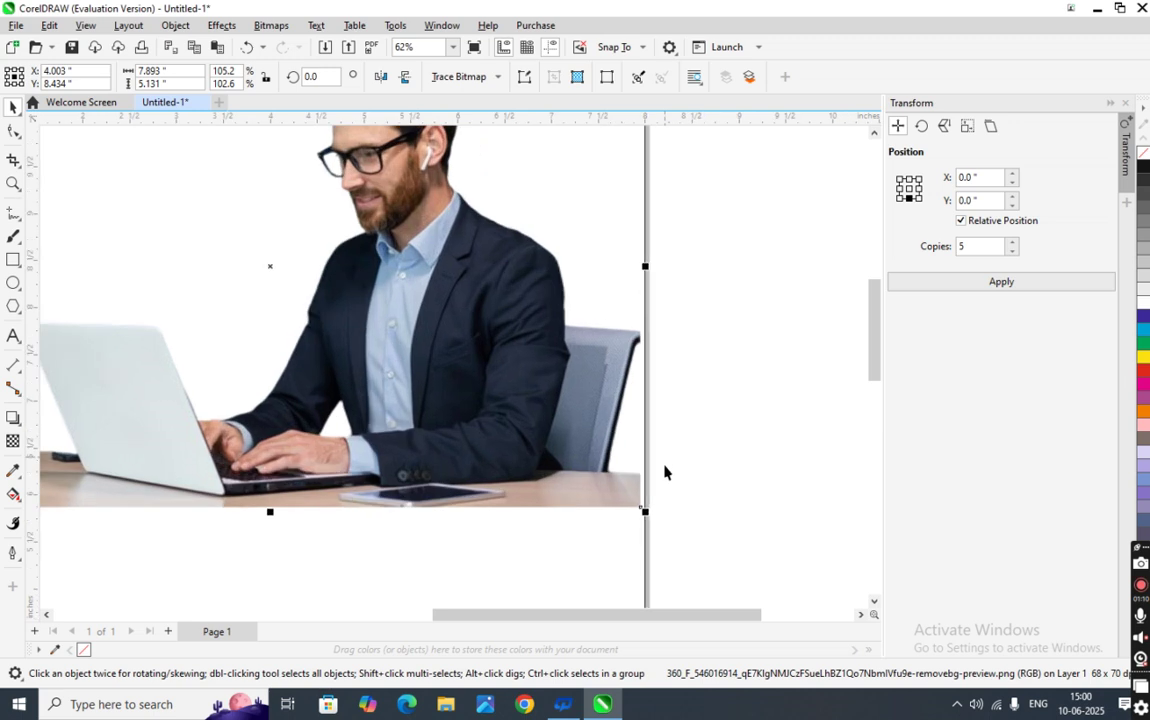
left_click_drag(645, 515, 650, 516)
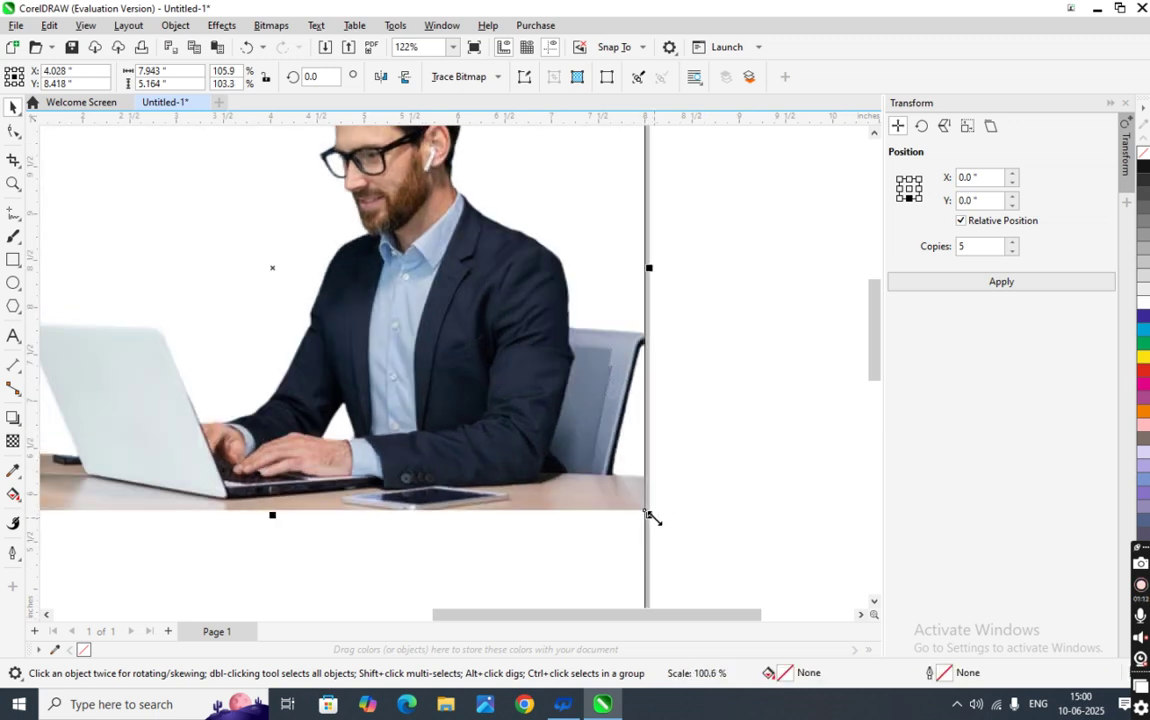
scroll(600, 520, "down", 3)
scroll(350, 545, "up", 5)
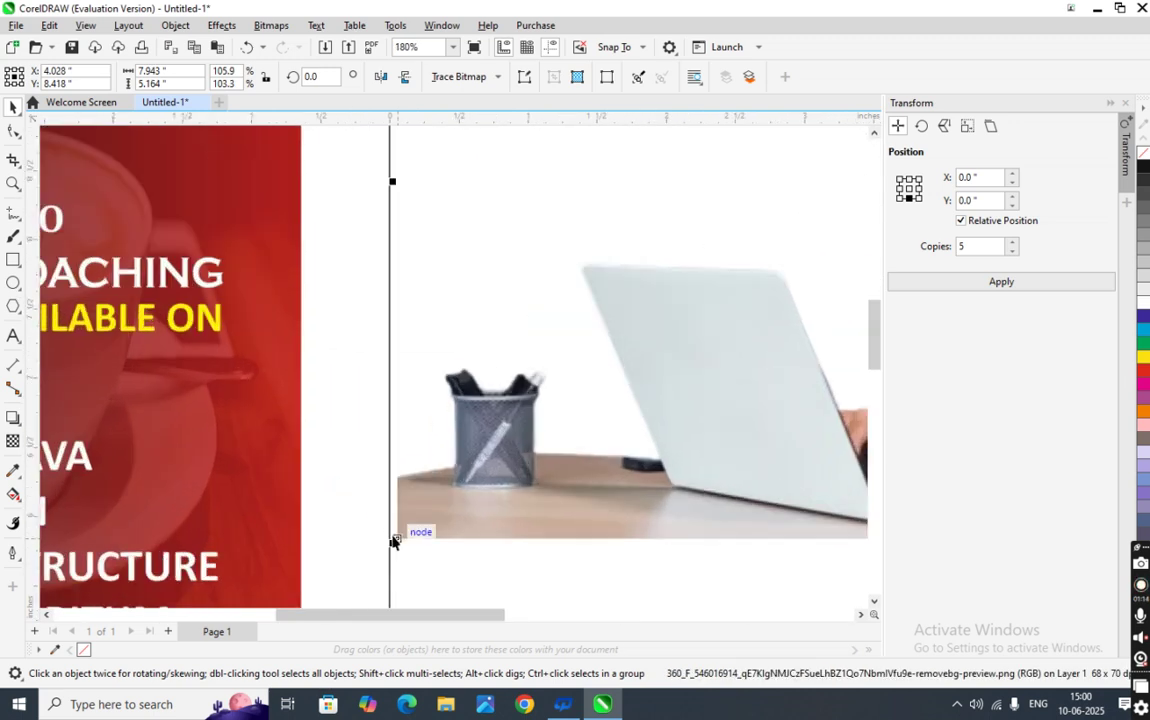
mouse_move(388, 545)
left_mouse_down()
mouse_move(370, 542)
mouse_move(380, 531)
mouse_move(357, 552)
mouse_move(382, 543)
left_mouse_up()
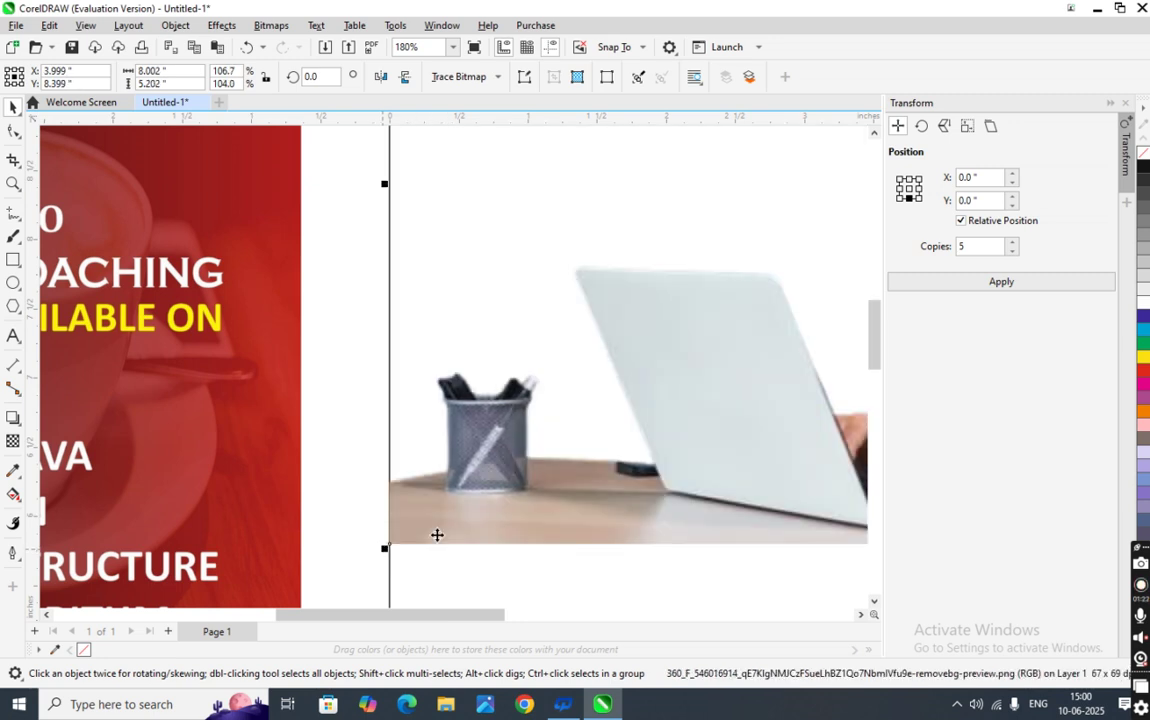
- Stretch the photo's bottom edge down so it stands 5.922 inches tall
scroll(462, 580, "up", 1)
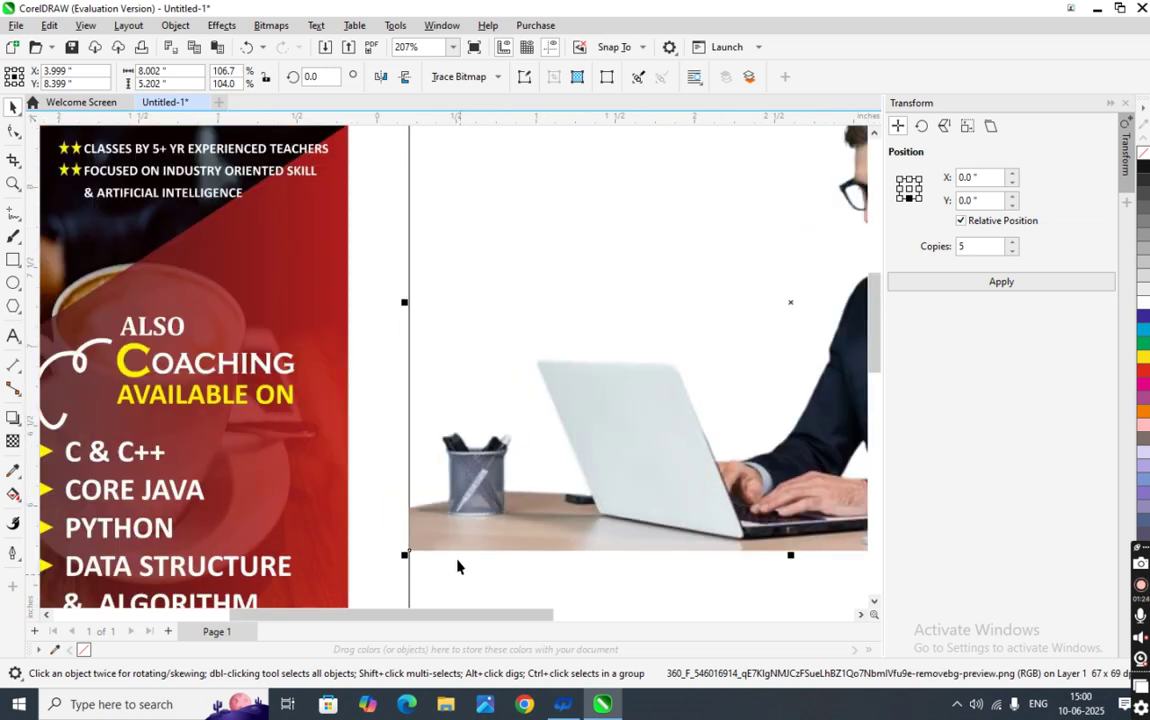
scroll(457, 567, "down", 8)
left_click(876, 456)
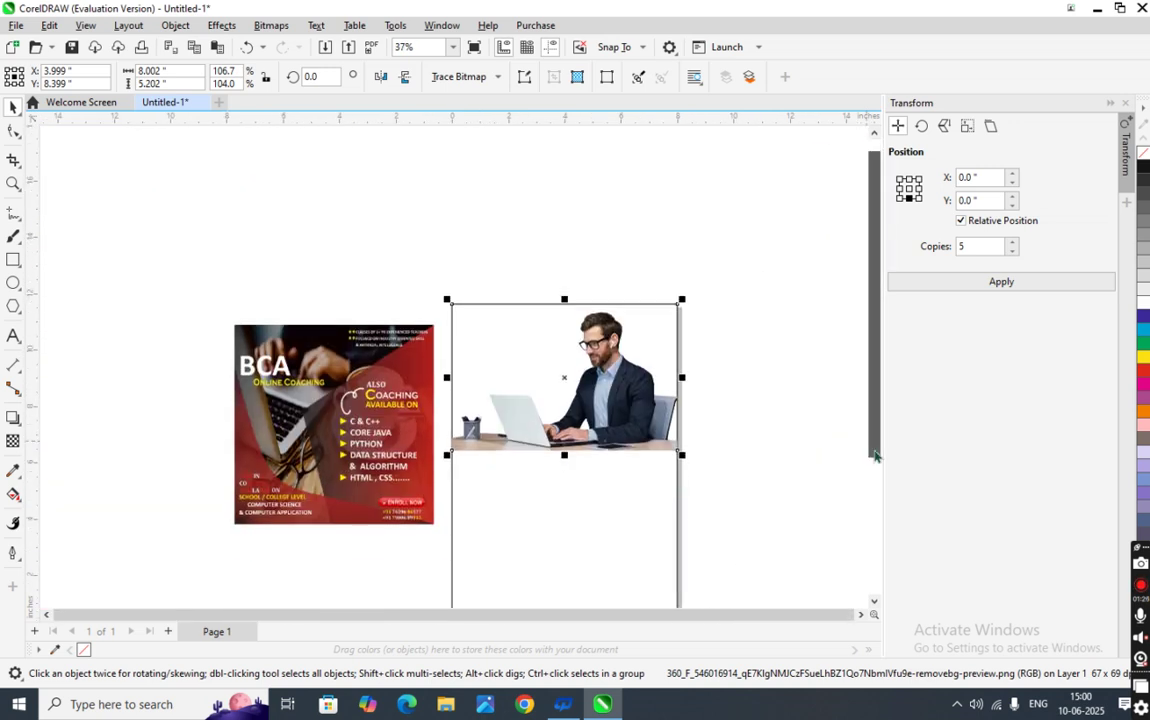
scroll(660, 350, "up", 2)
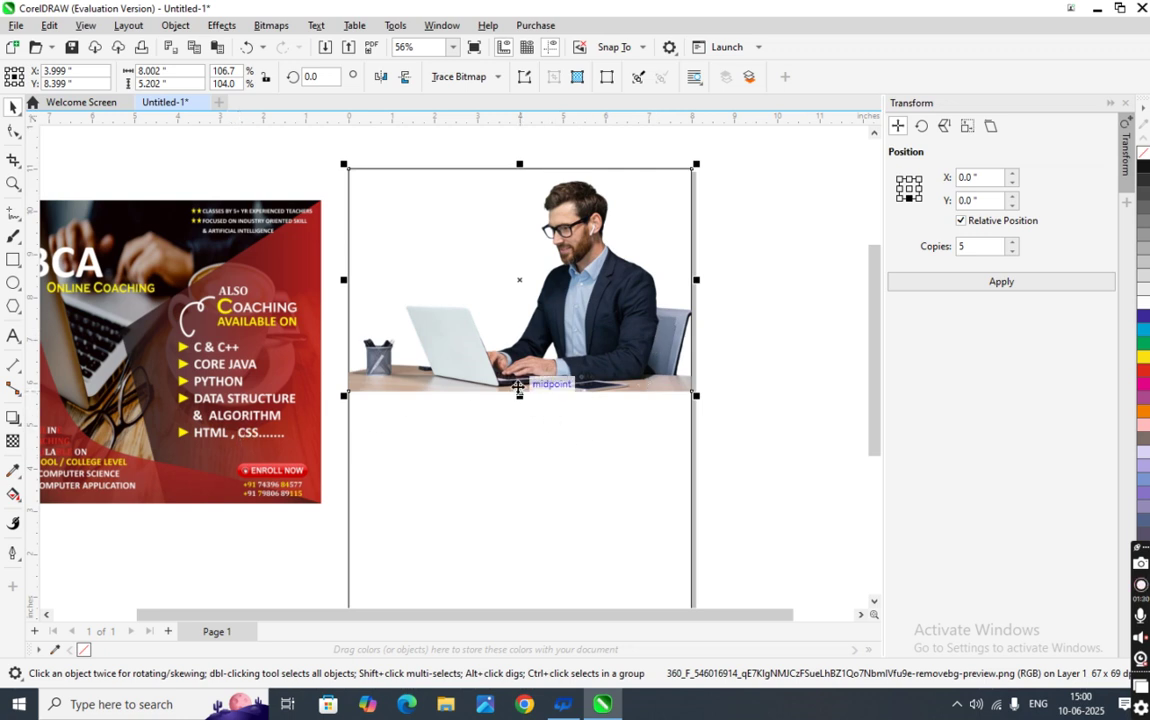
left_click_drag(519, 398, 520, 427)
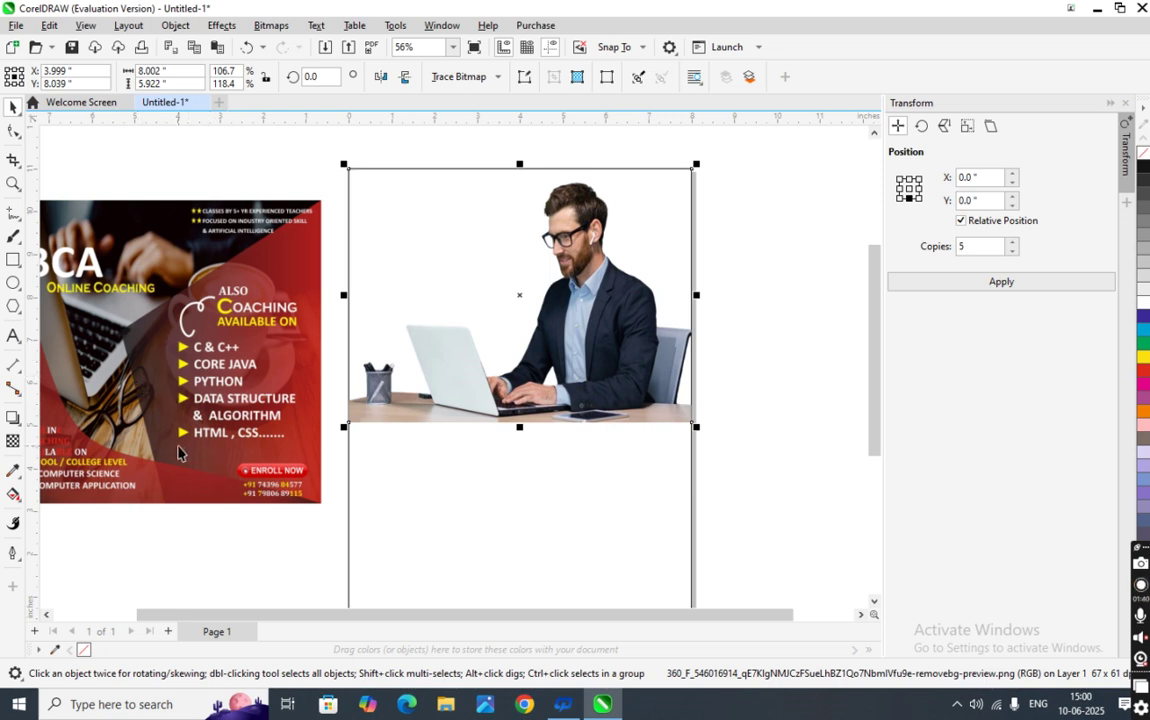
- Draw a test rectangle over the page's right side, try reshaping a corner, then discard it
left_click(15, 262)
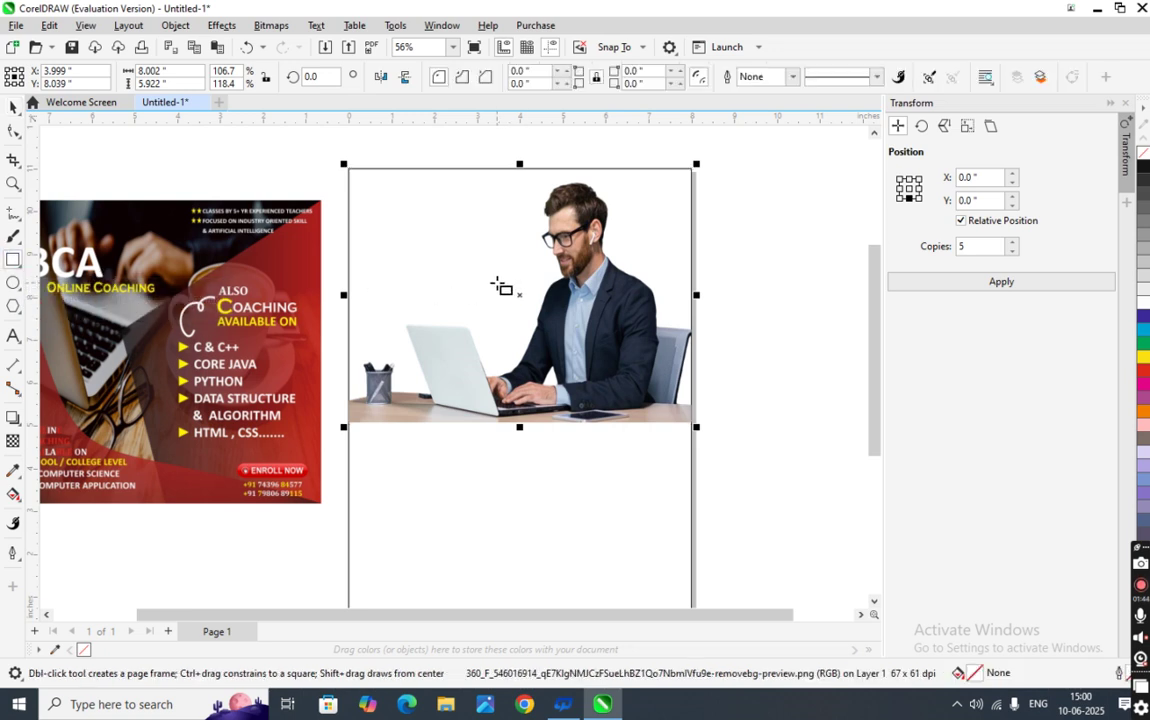
left_click_drag(482, 267, 692, 487)
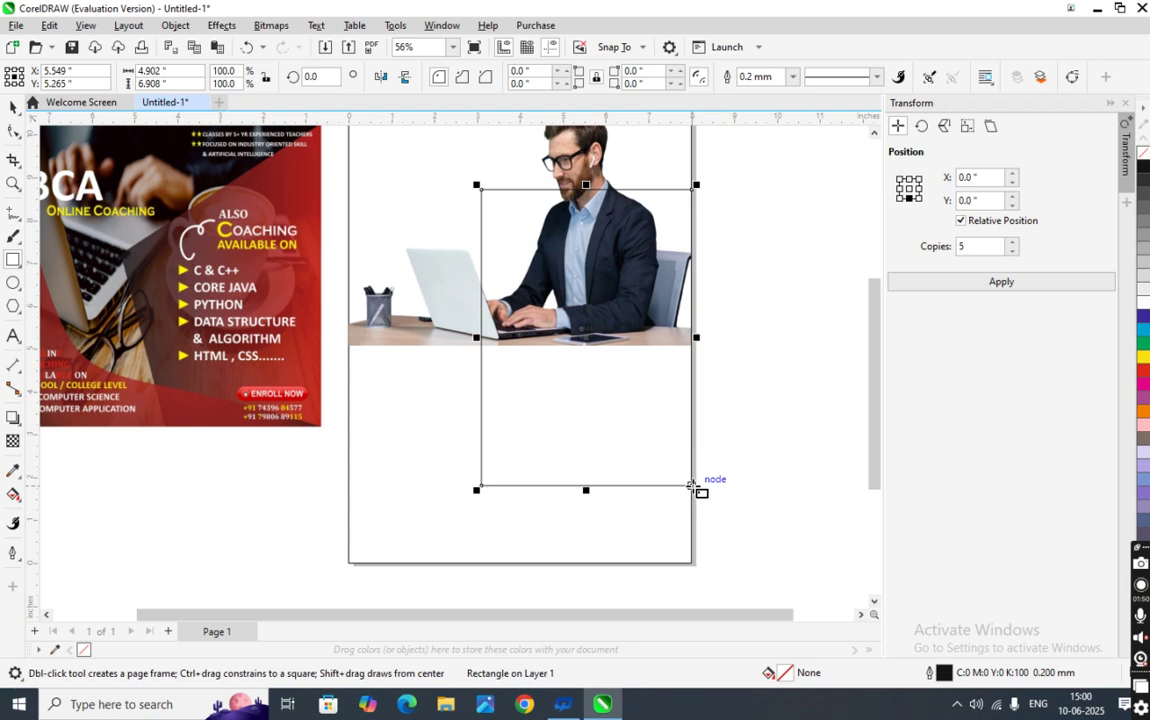
left_click(13, 107)
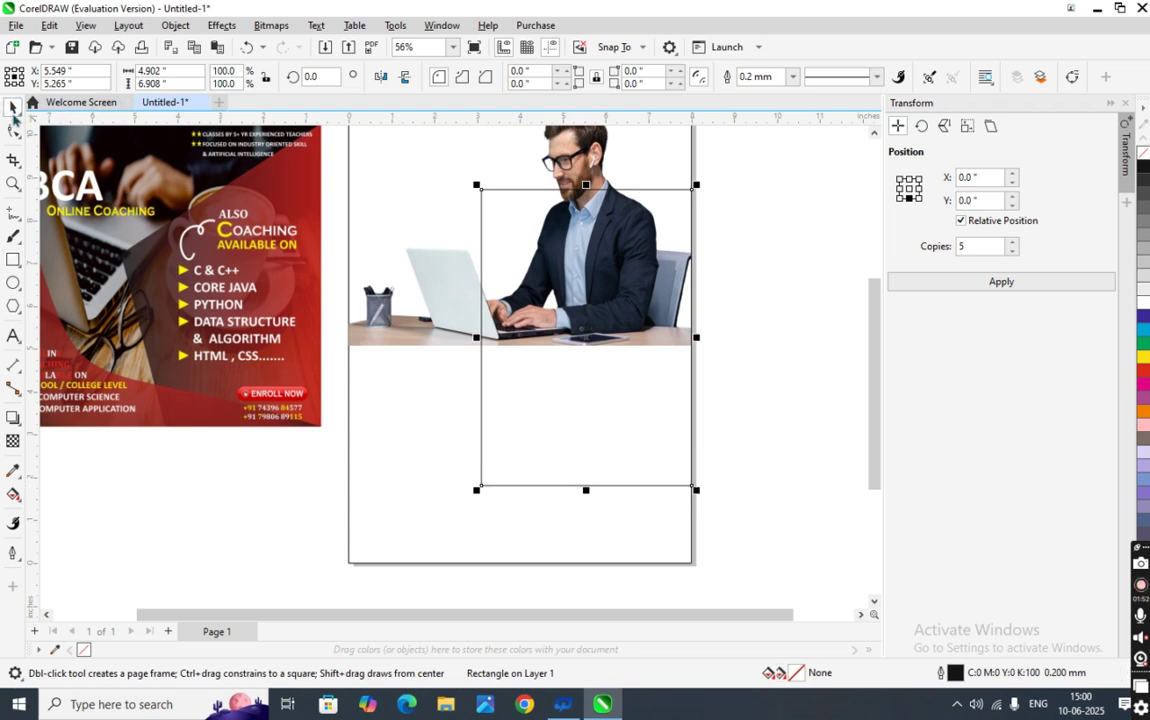
left_click(16, 138)
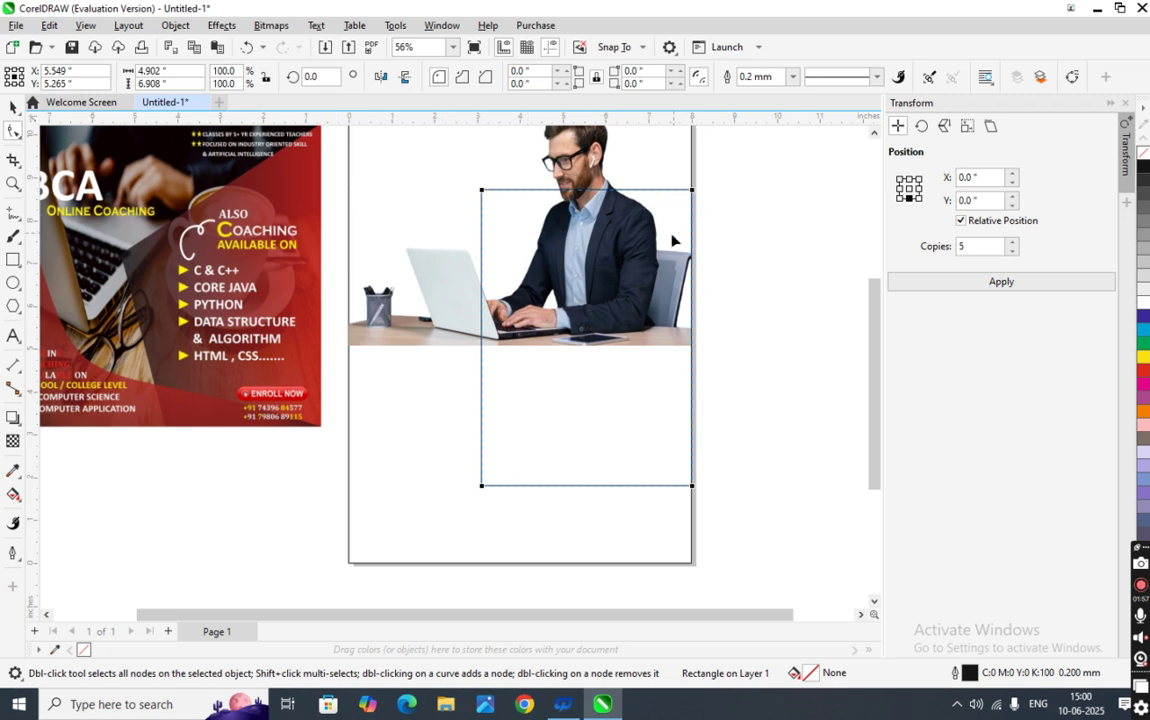
scroll(674, 231, "down", 1)
scroll(690, 215, "up", 1)
scroll(680, 200, "down", 1)
left_click_drag(678, 233, 696, 194)
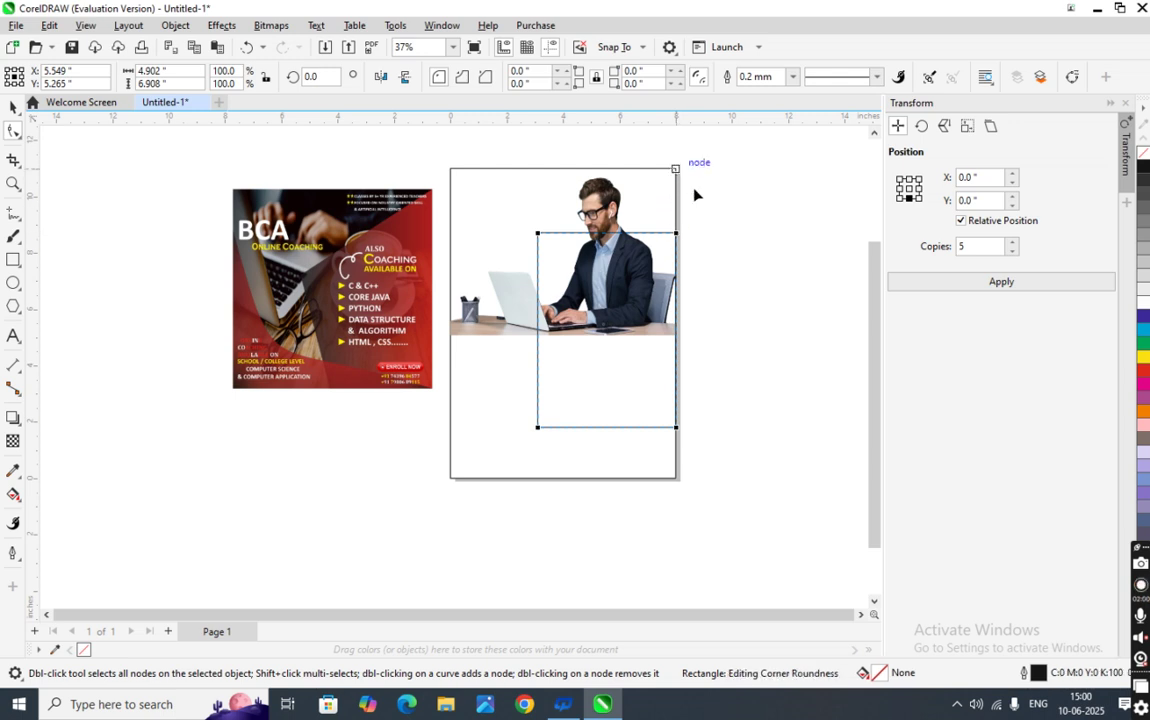
key("Escape")
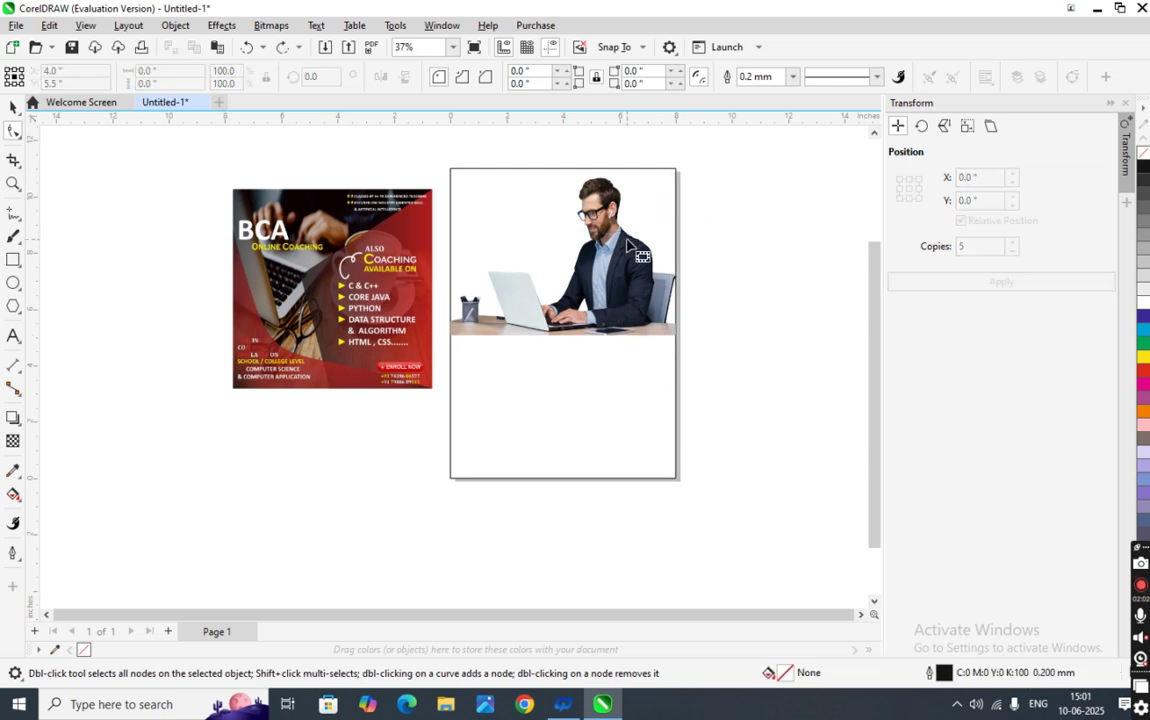
- Pull the photo's bottom edge further down so it measures 8.002 by 6.204 inches
left_click(624, 254)
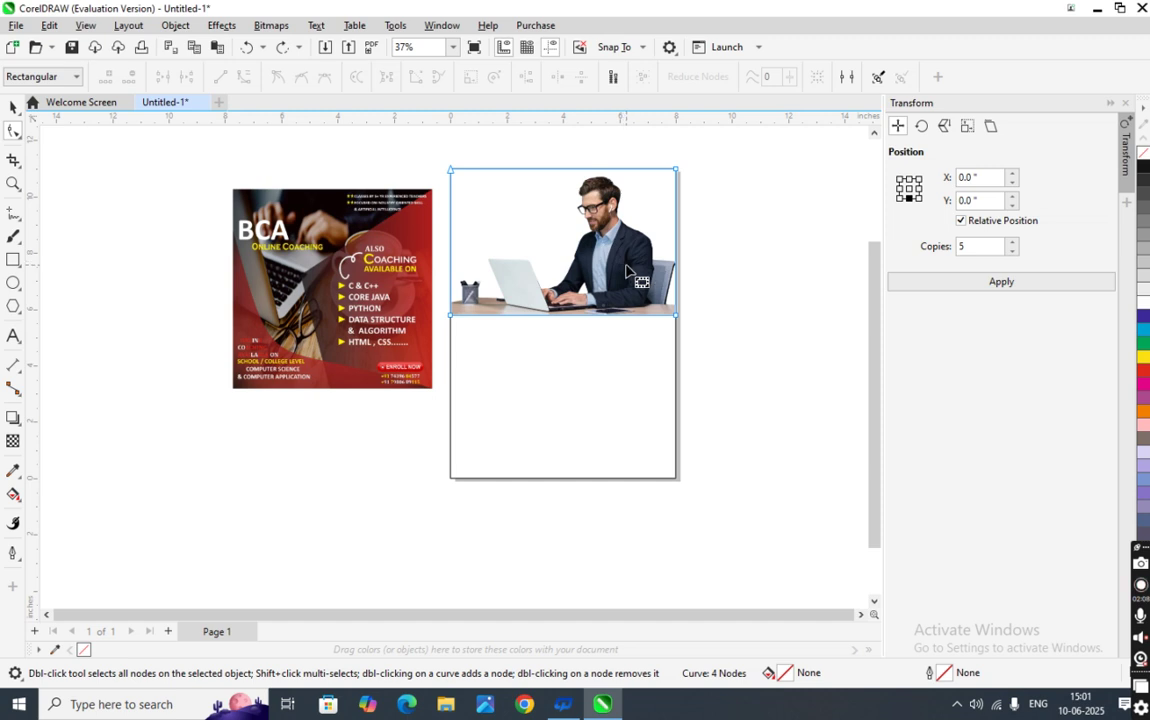
left_click(13, 107)
left_click(662, 345)
left_click(560, 318)
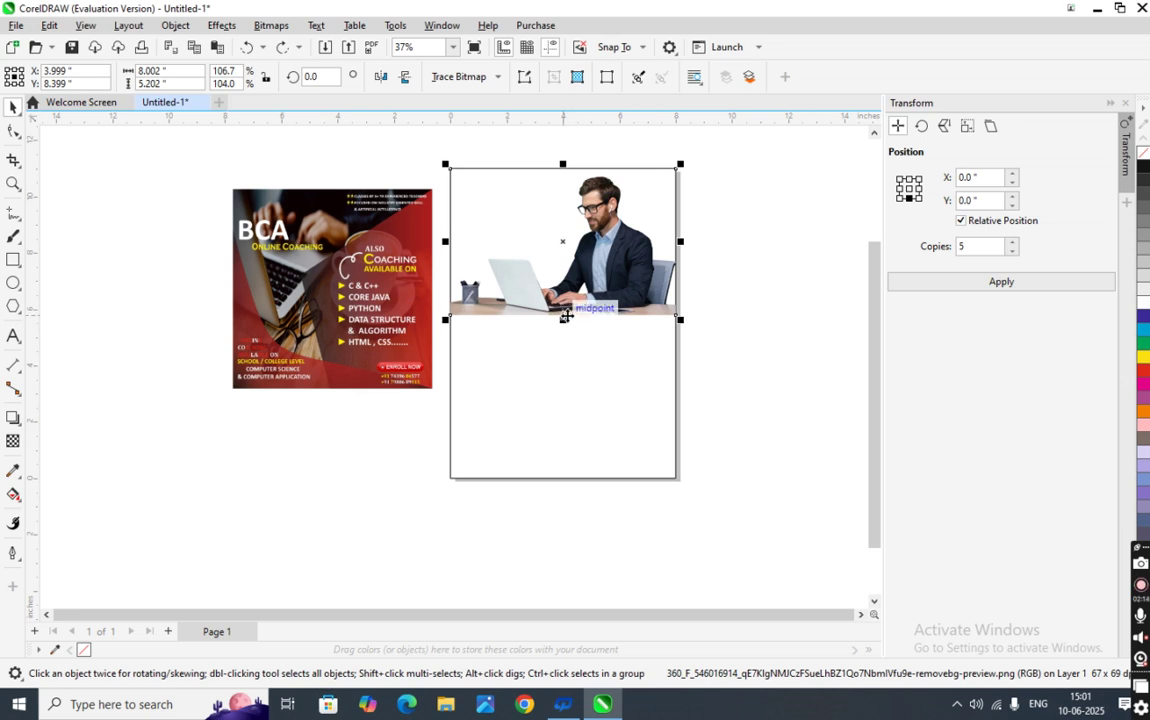
left_click_drag(563, 321, 565, 349)
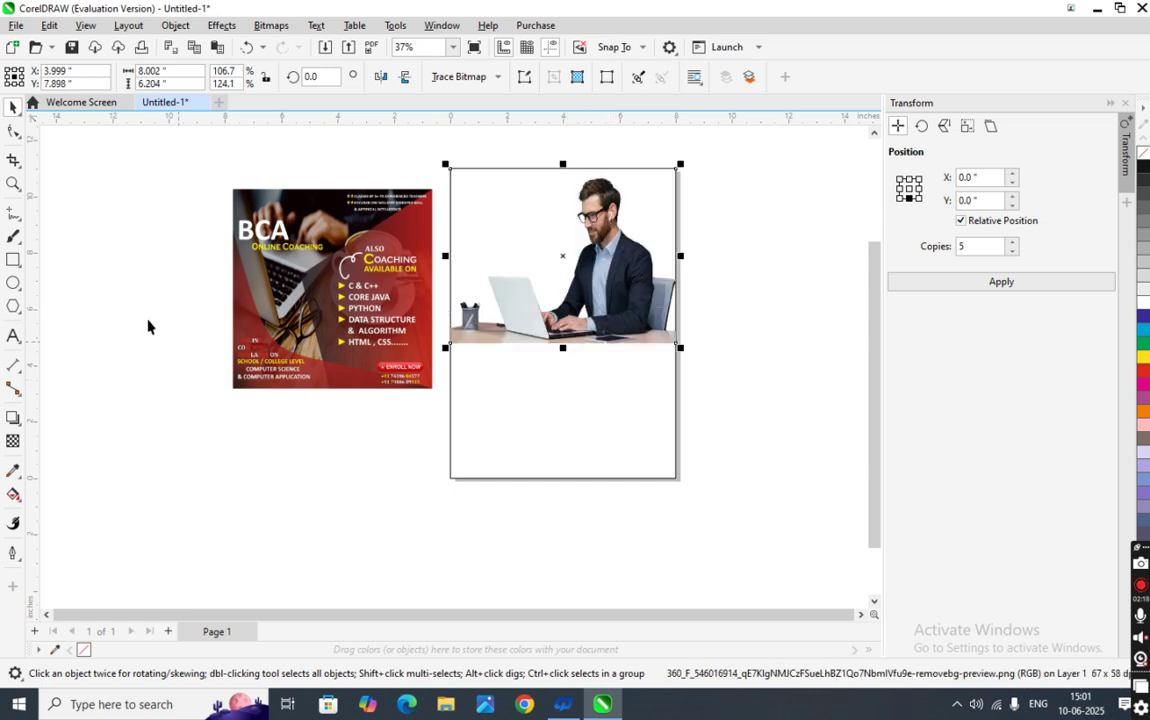
left_click(13, 259)
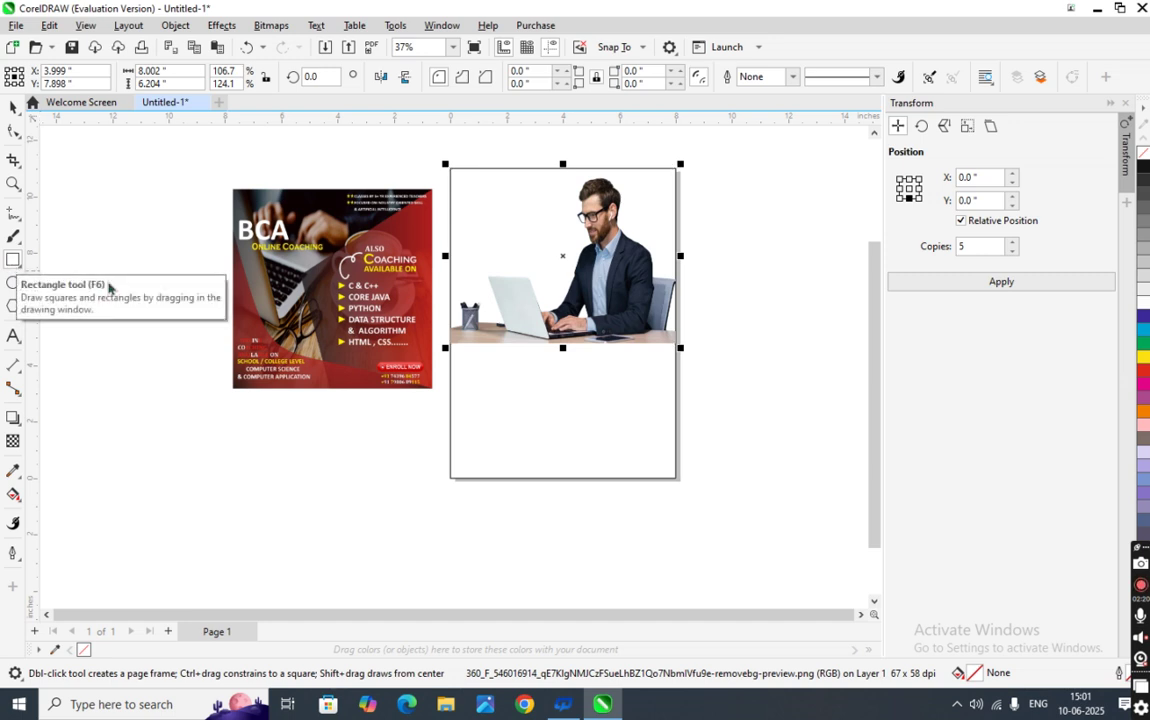
- Draw a rectangle on the page's right side, convert it to curves, and pin its top-right node to the page corner
left_click_drag(577, 268, 680, 429)
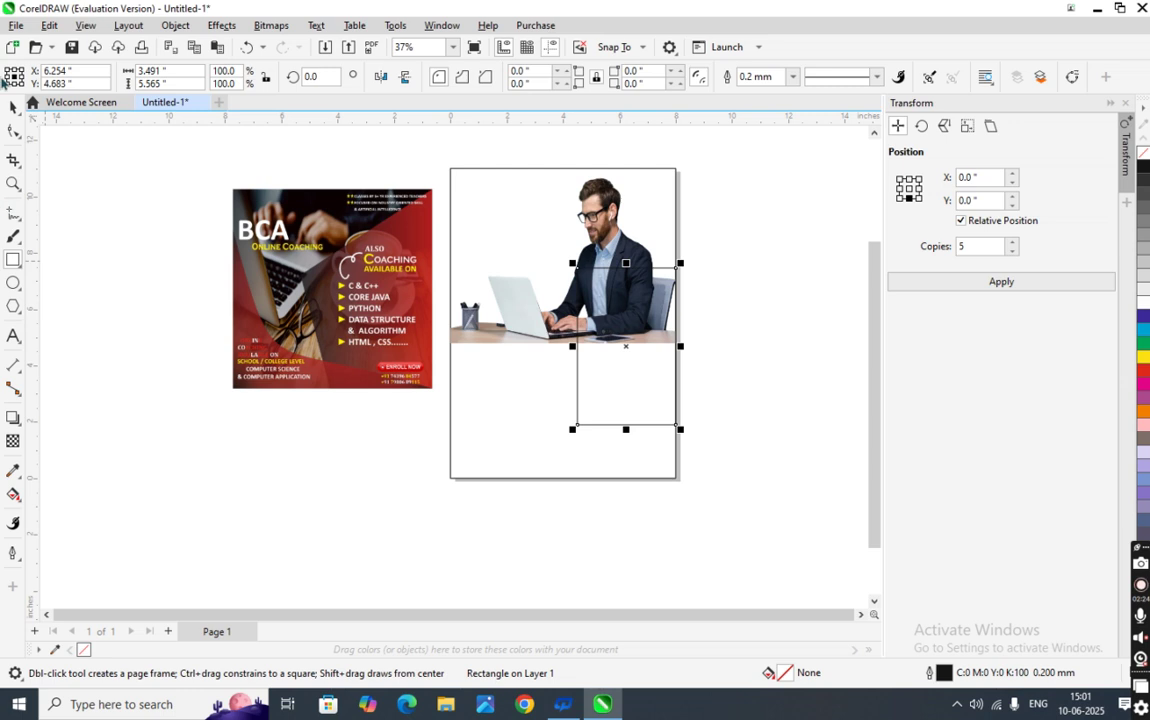
left_click(14, 110)
left_click(14, 131)
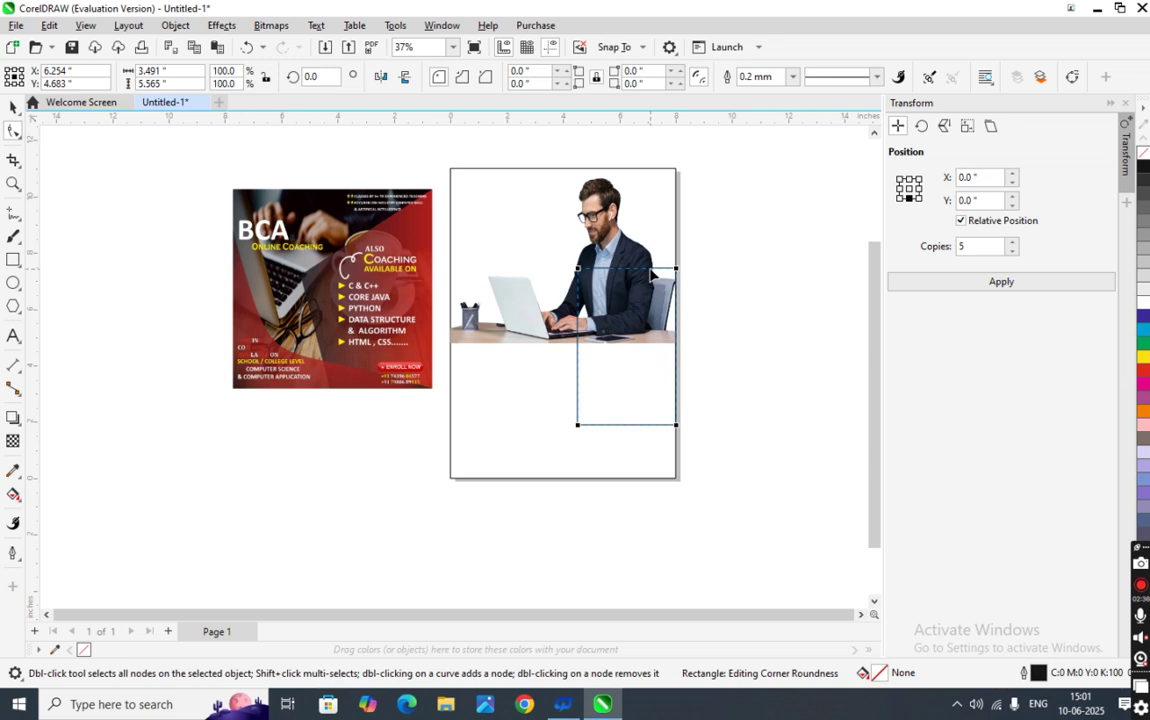
key("ctrl+q")
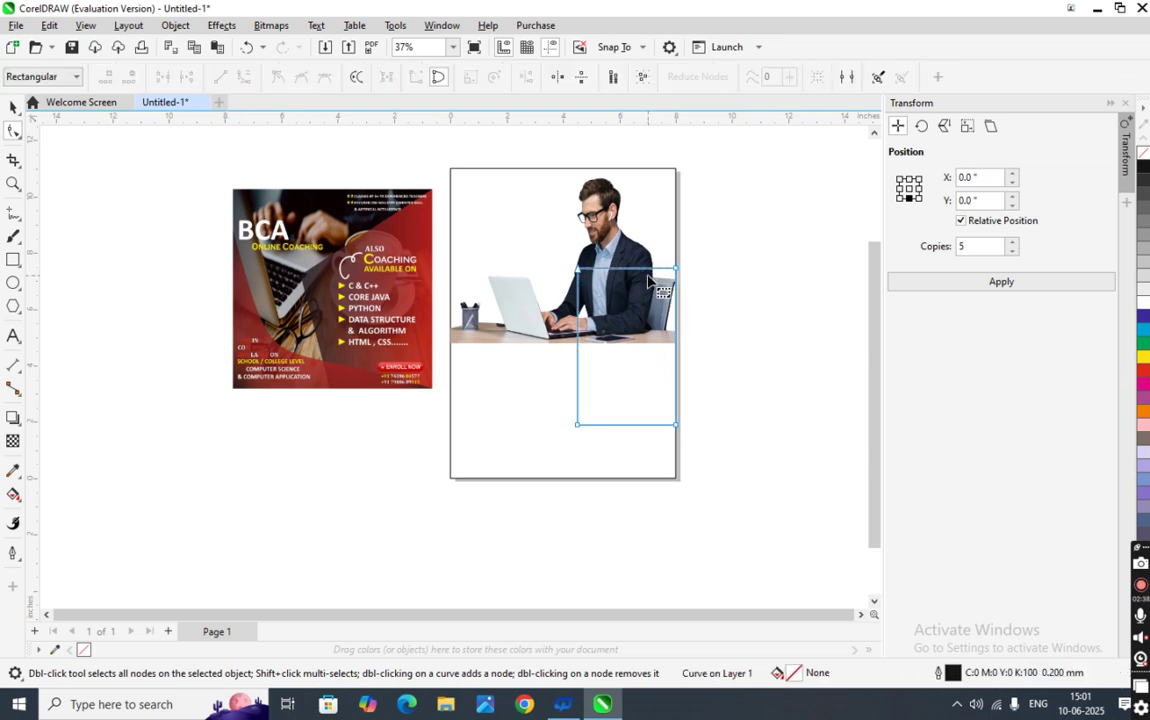
left_click(654, 269)
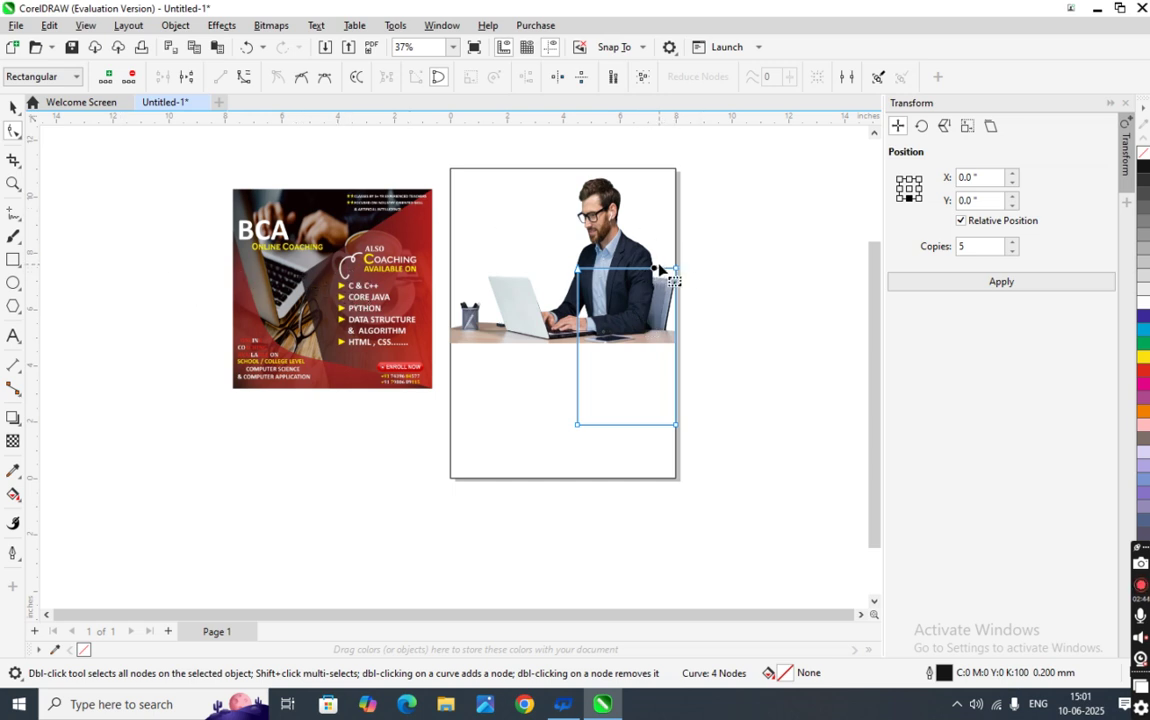
left_click_drag(667, 270, 667, 172)
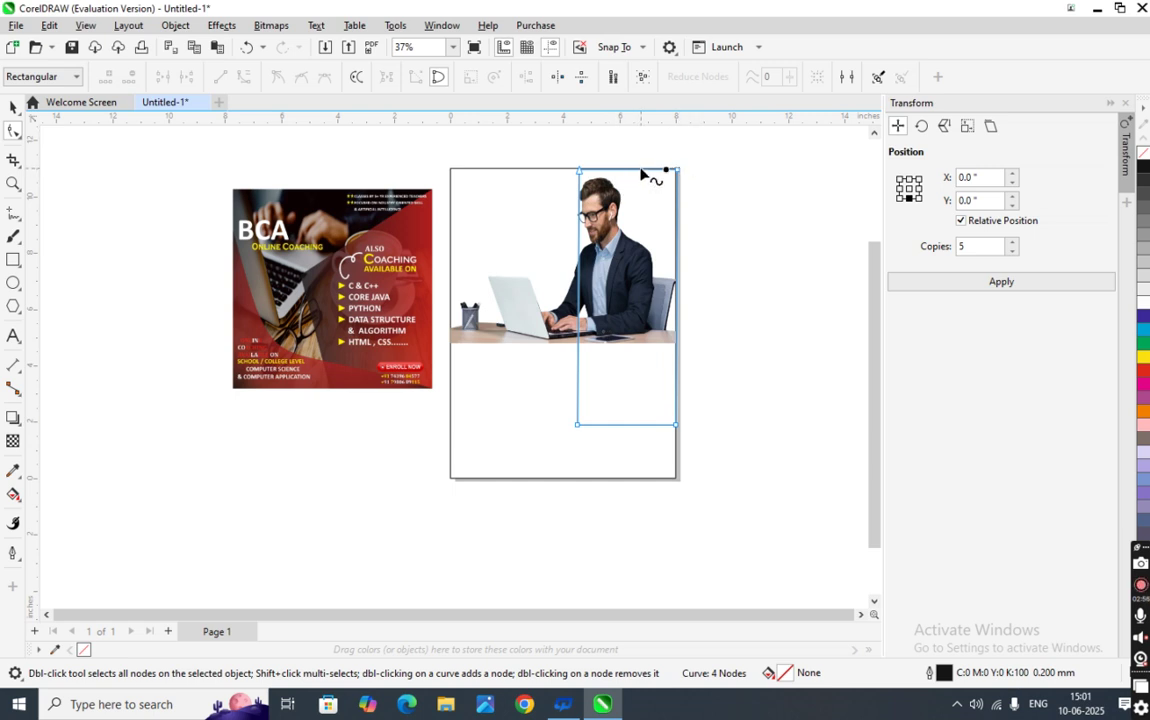
mouse_move(670, 170)
left_mouse_down()
mouse_move(677, 233)
mouse_move(674, 171)
left_mouse_up()
- Move the top-left node onto the desk edge and both bottom nodes onto the page's bottom edge
left_click_drag(582, 171, 648, 292)
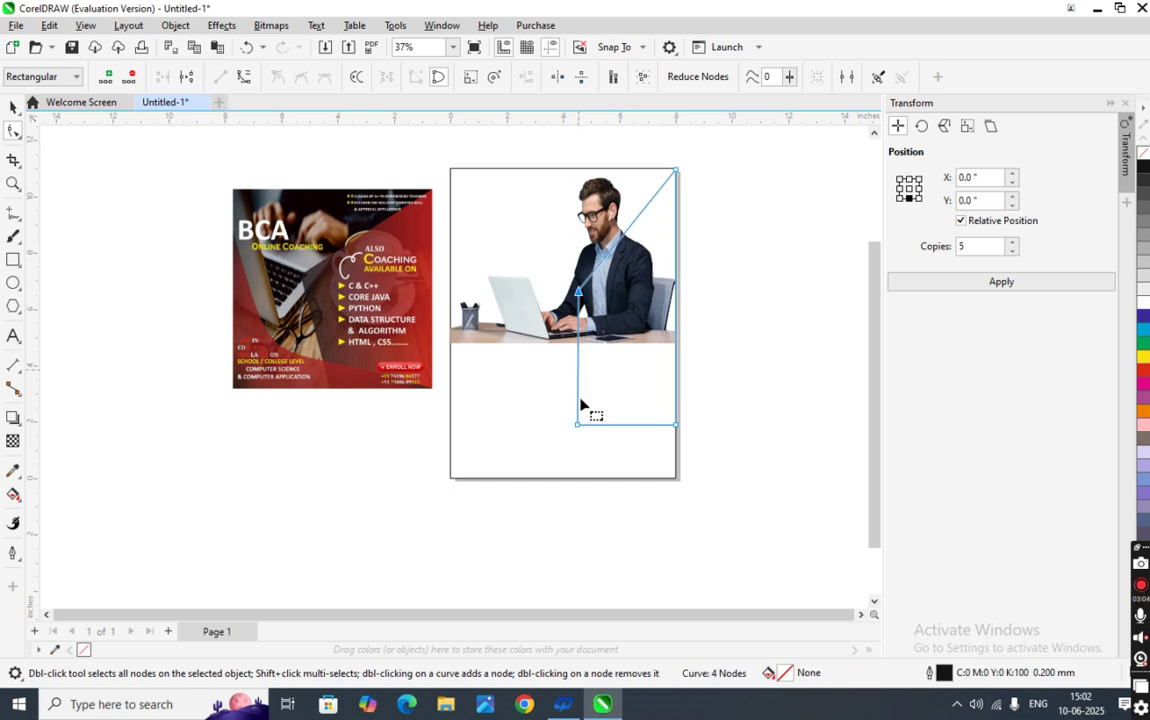
left_click_drag(577, 292, 550, 330)
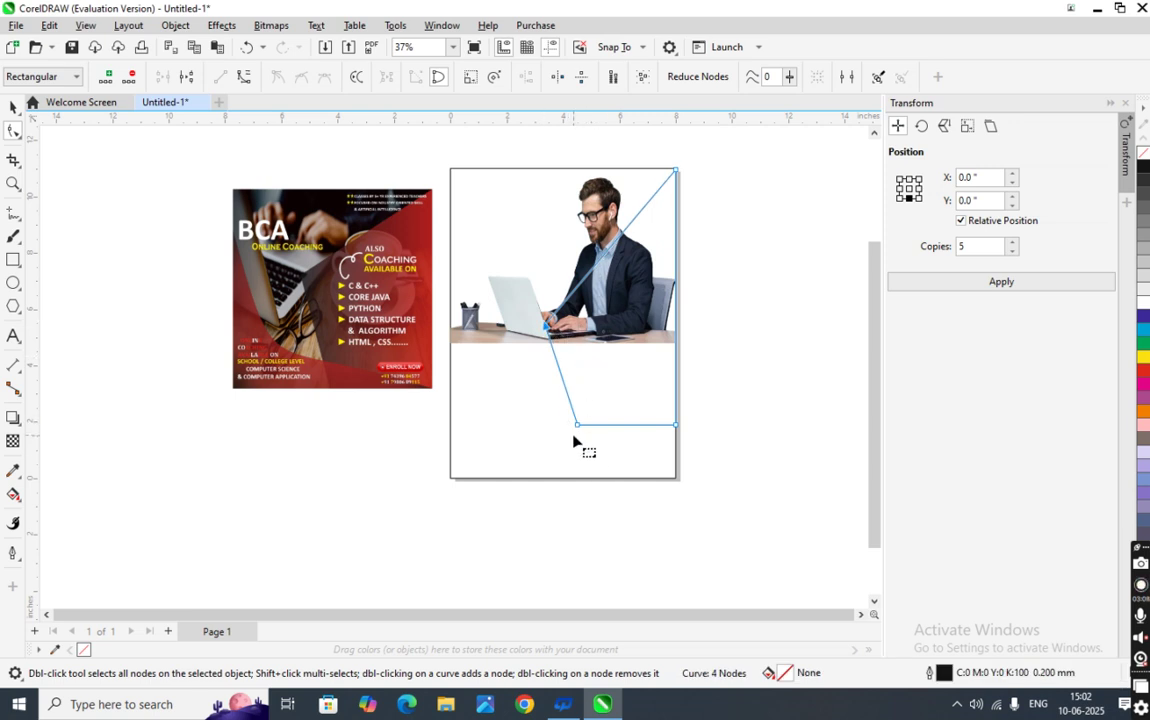
left_click_drag(577, 428, 569, 478)
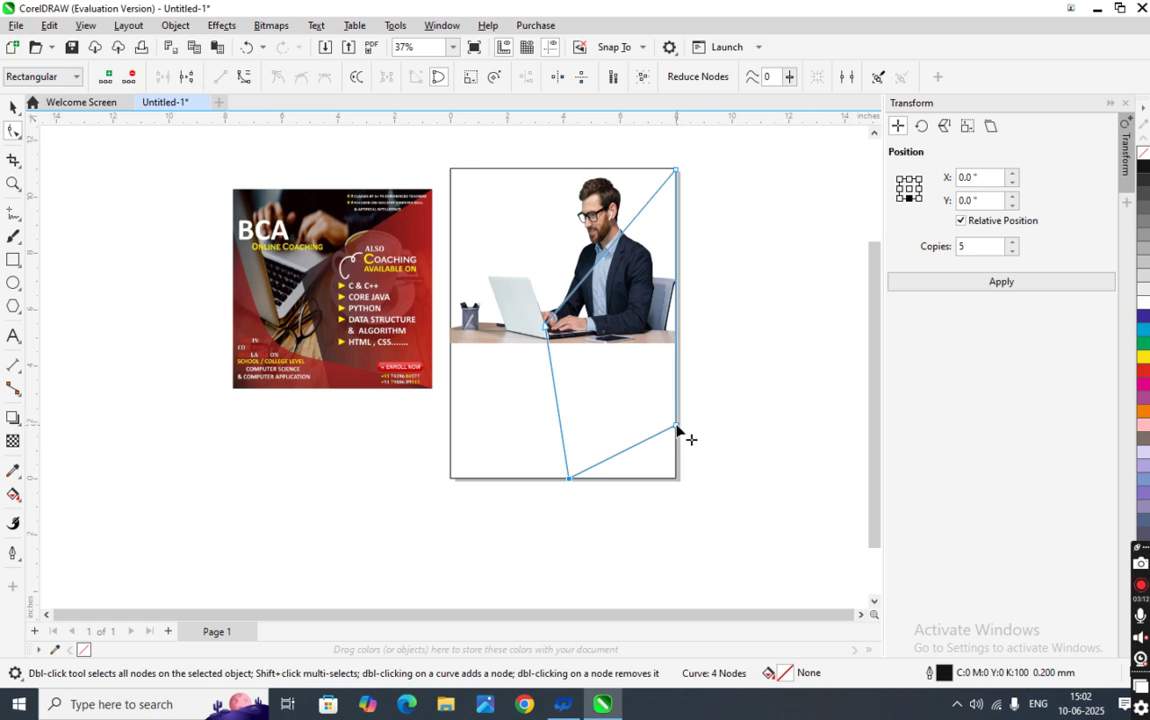
left_click_drag(677, 430, 677, 479)
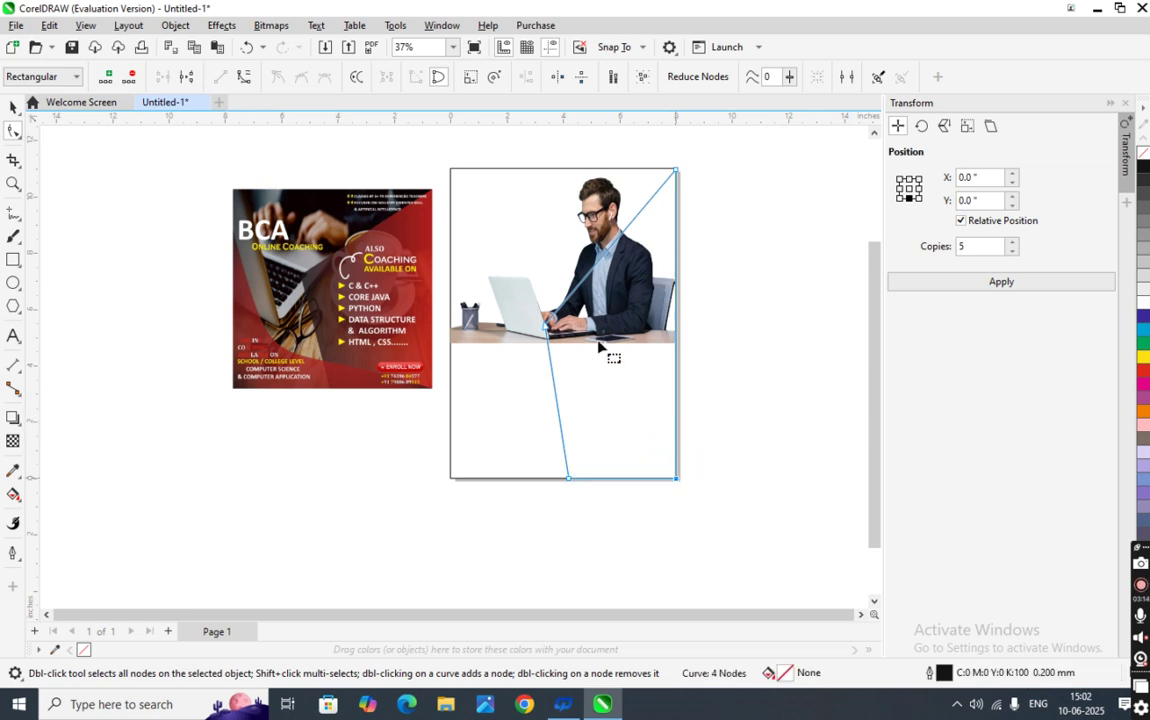
left_click_drag(548, 332, 512, 343)
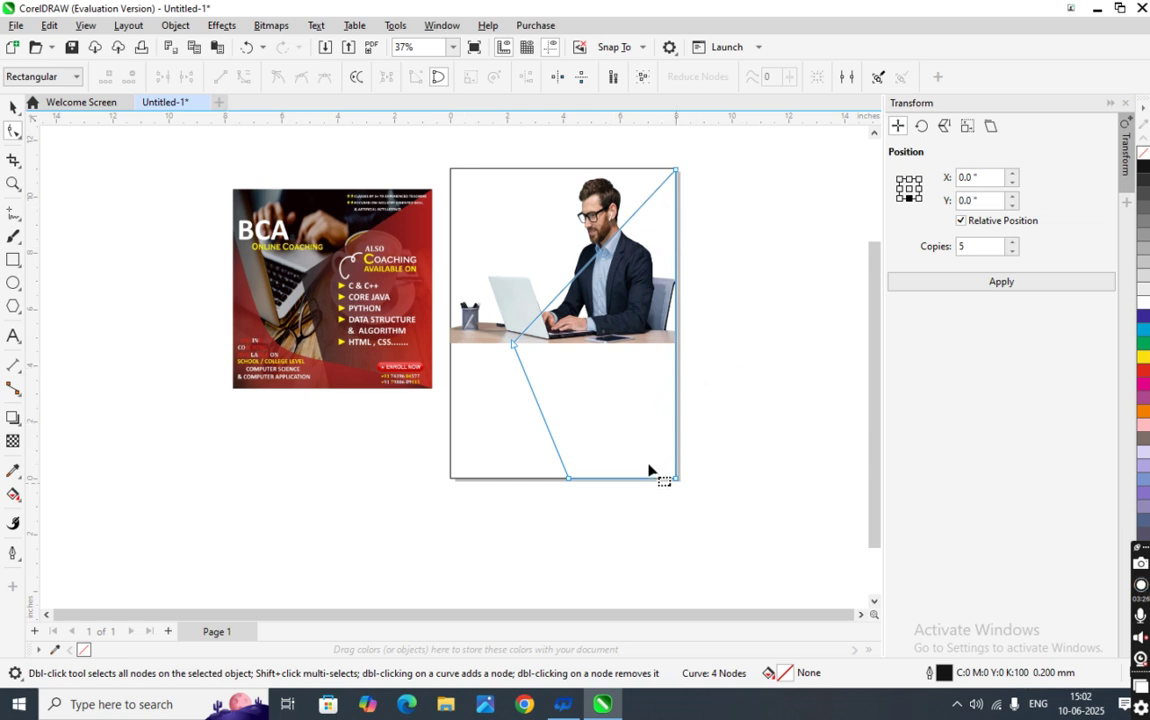
scroll(668, 472, "up", 2)
scroll(687, 482, "down", 2)
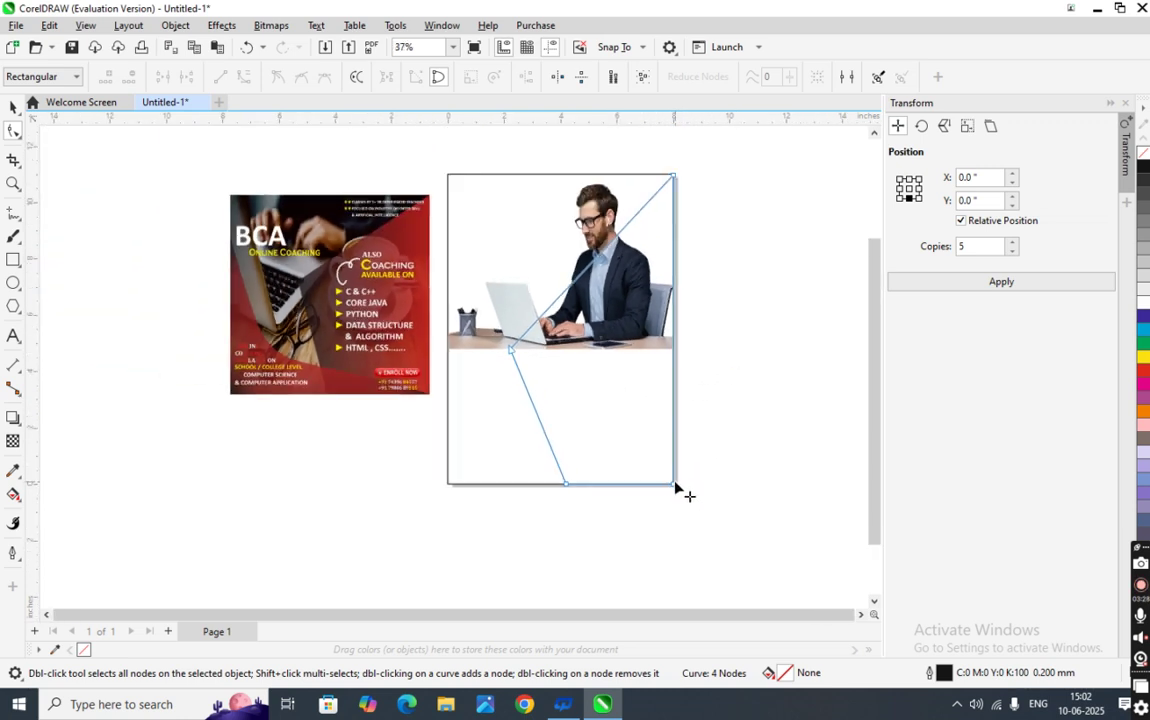
left_click(581, 273)
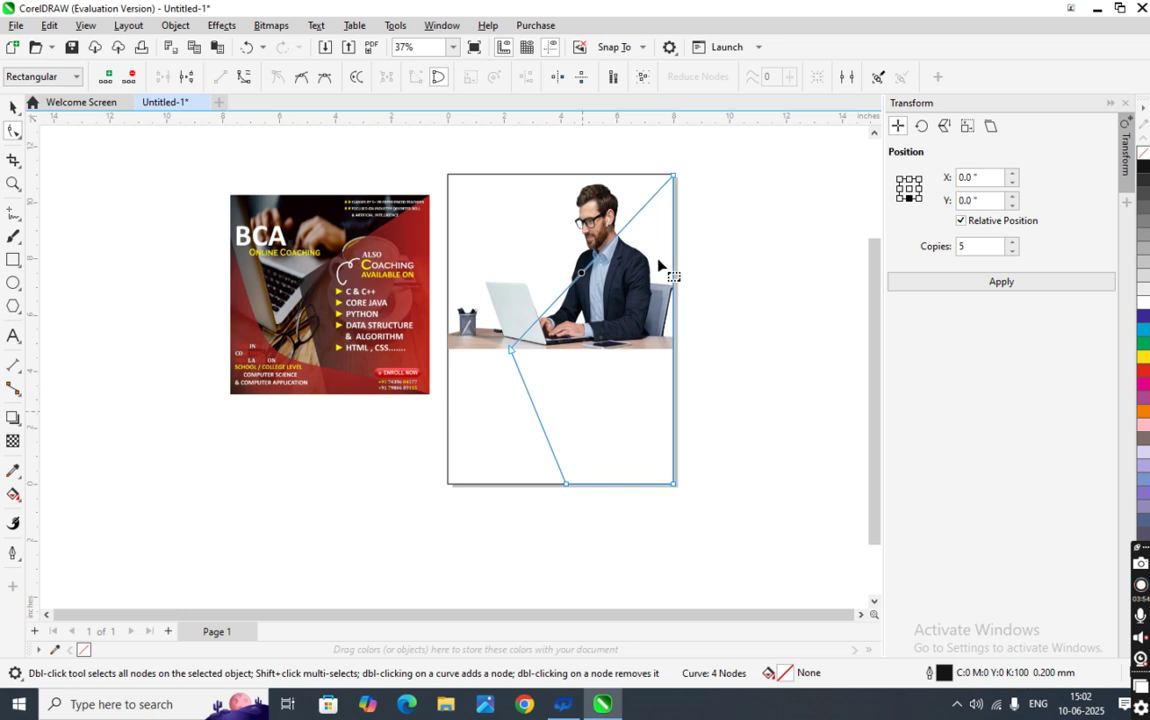
- Nudge the desk-edge node up, then give the slanted shape a black-to-white linear fountain fill
left_click(512, 355)
mouse_move(512, 355)
left_mouse_down()
mouse_move(526, 348)
mouse_move(516, 337)
left_mouse_up()
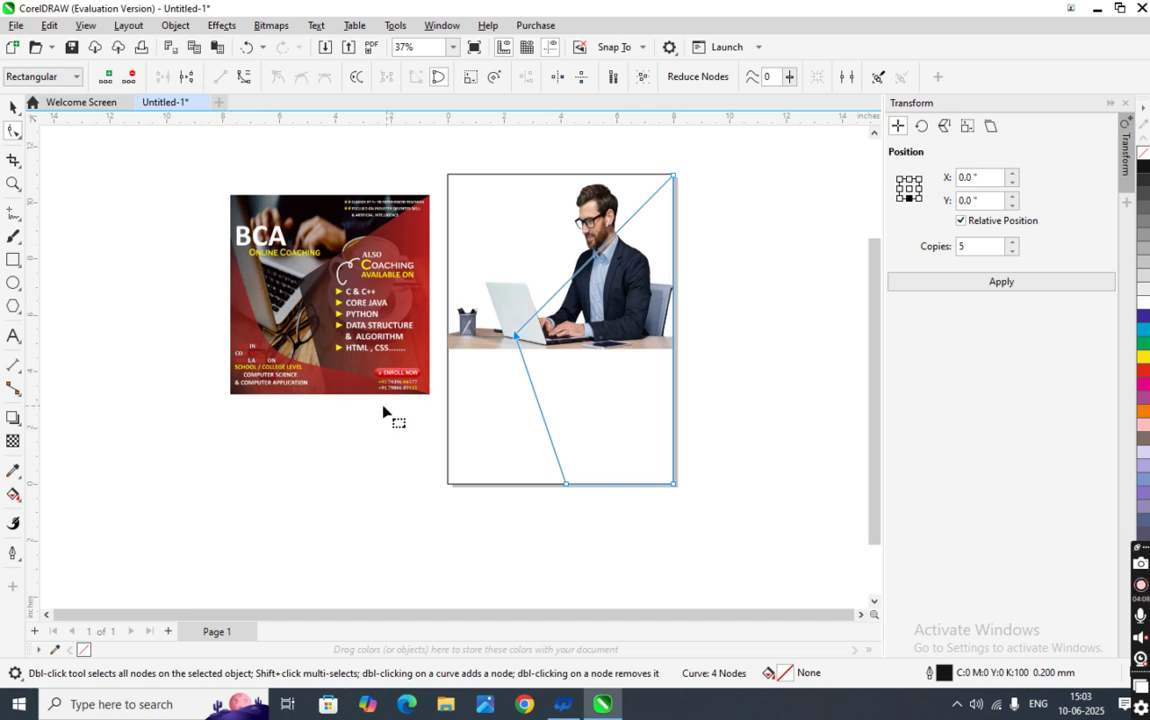
left_click(15, 113)
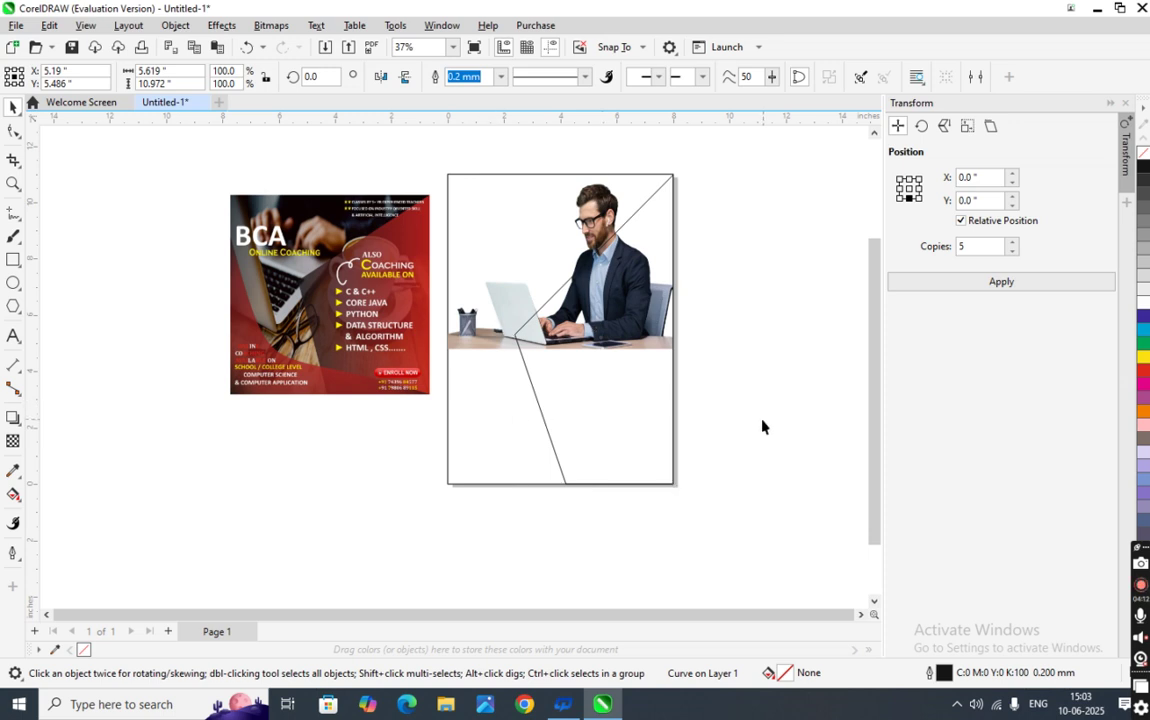
left_click(560, 434)
left_click(13, 494)
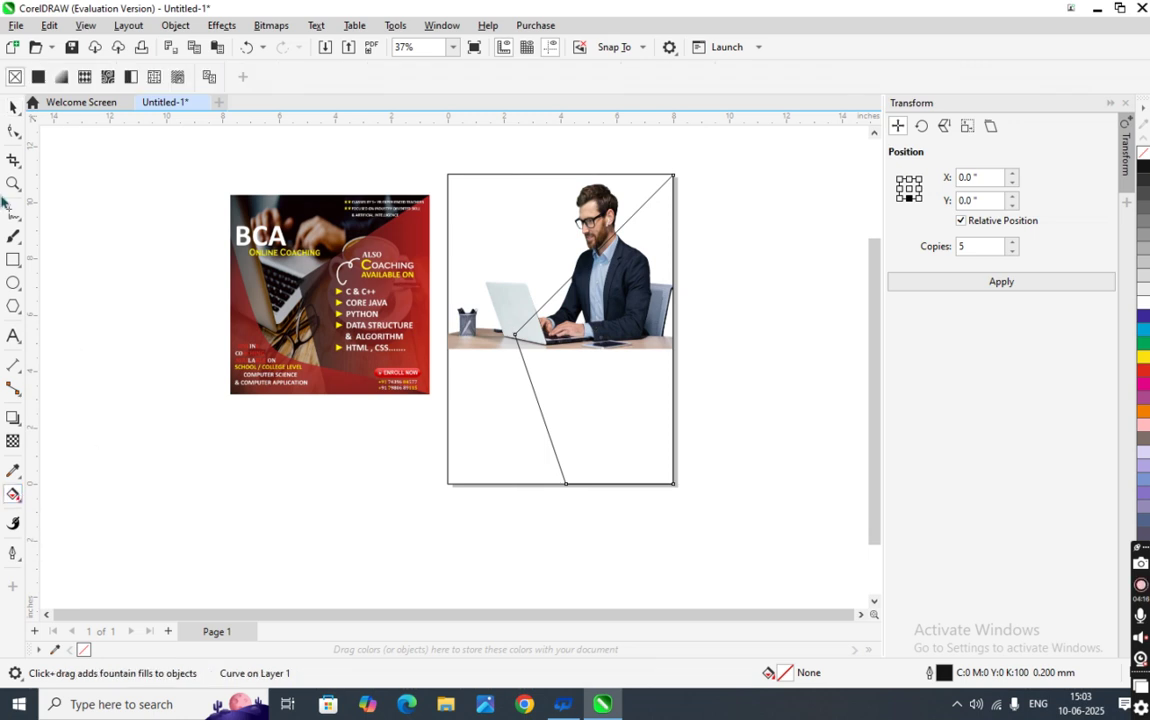
left_click(61, 77)
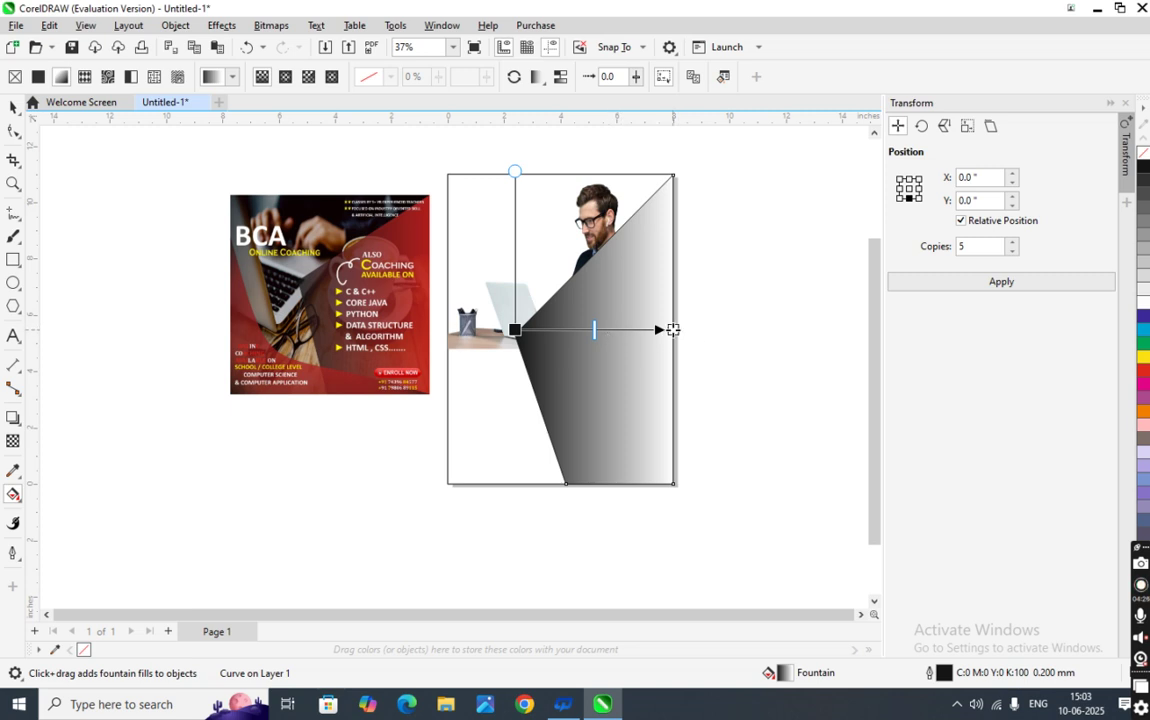
- Make the gradient's end stop red and add a dark stop at 19% with 62% transparency
left_click(673, 329)
left_click(646, 350)
left_click(672, 432)
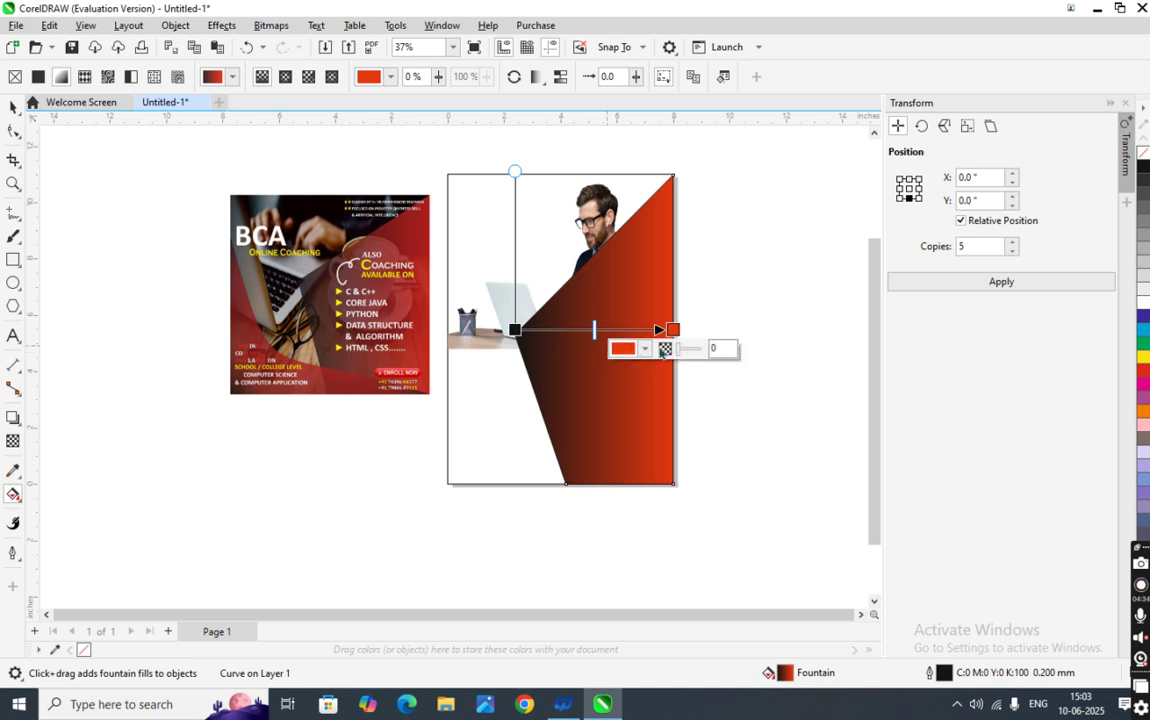
left_click(664, 348)
type("59")
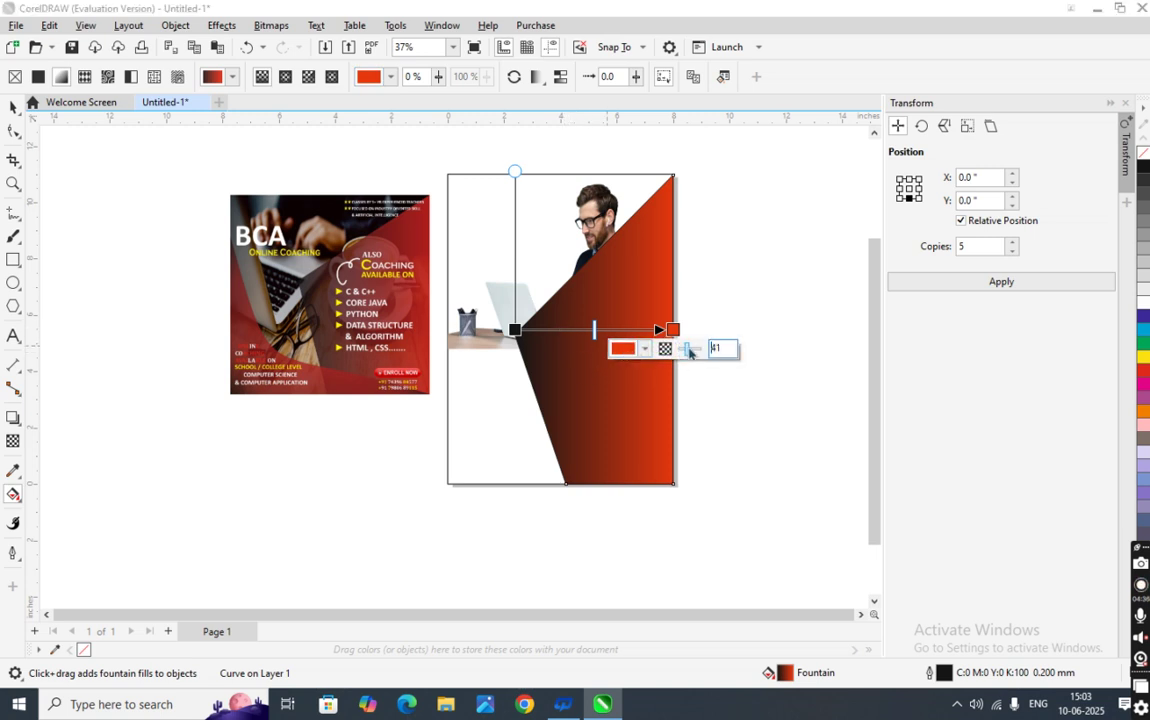
key("Return")
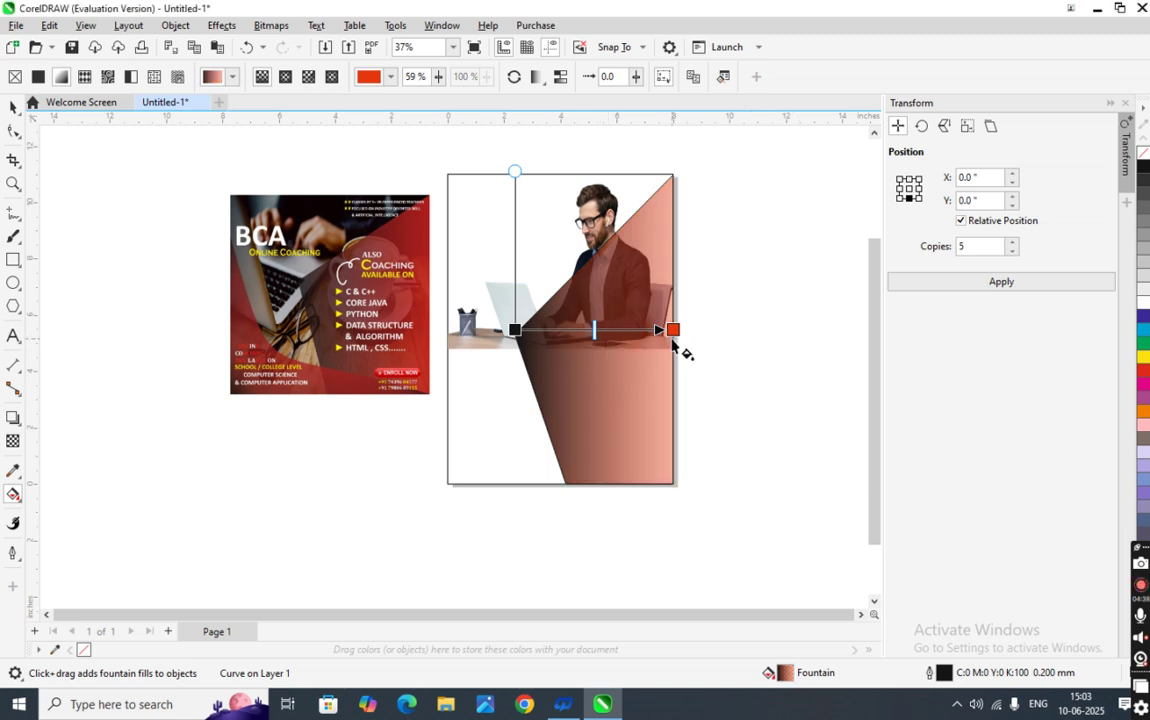
key("ctrl+z")
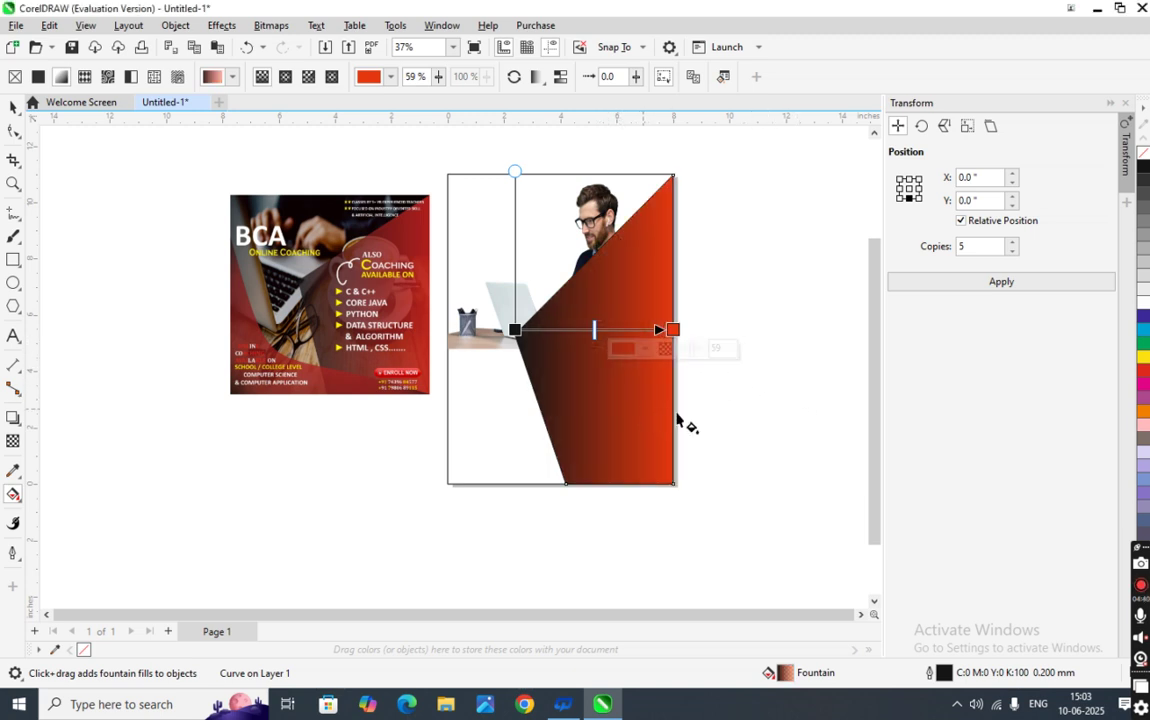
double_click(546, 329)
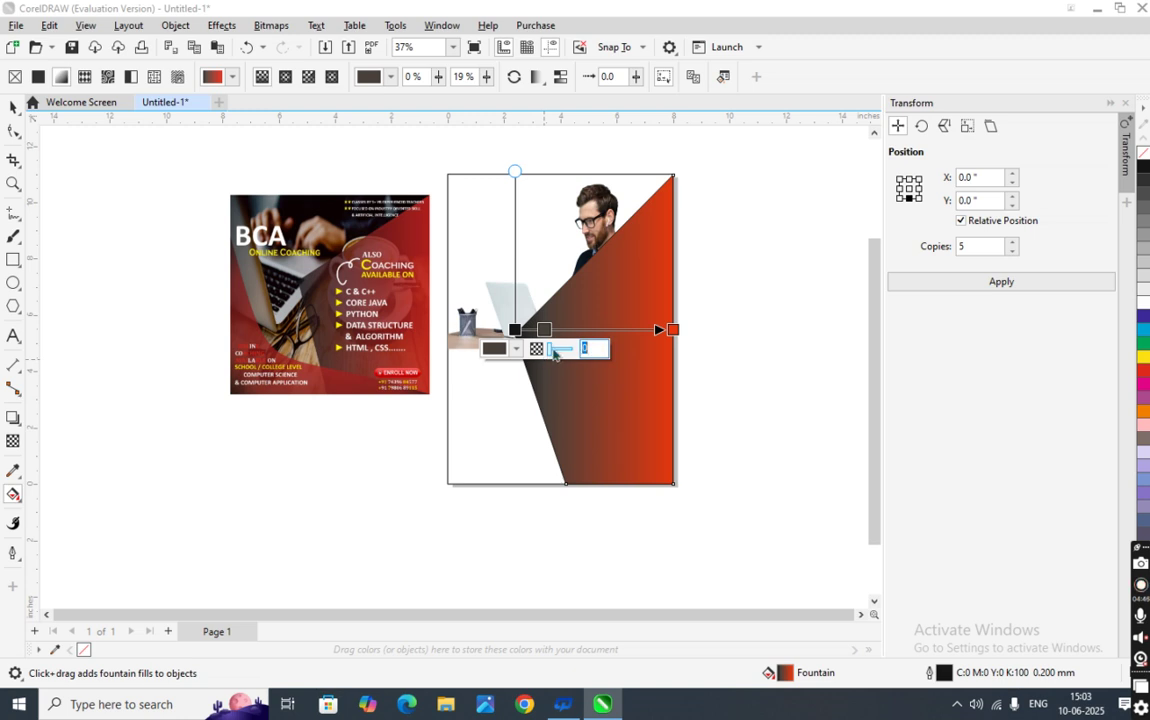
left_click_drag(551, 352, 565, 352)
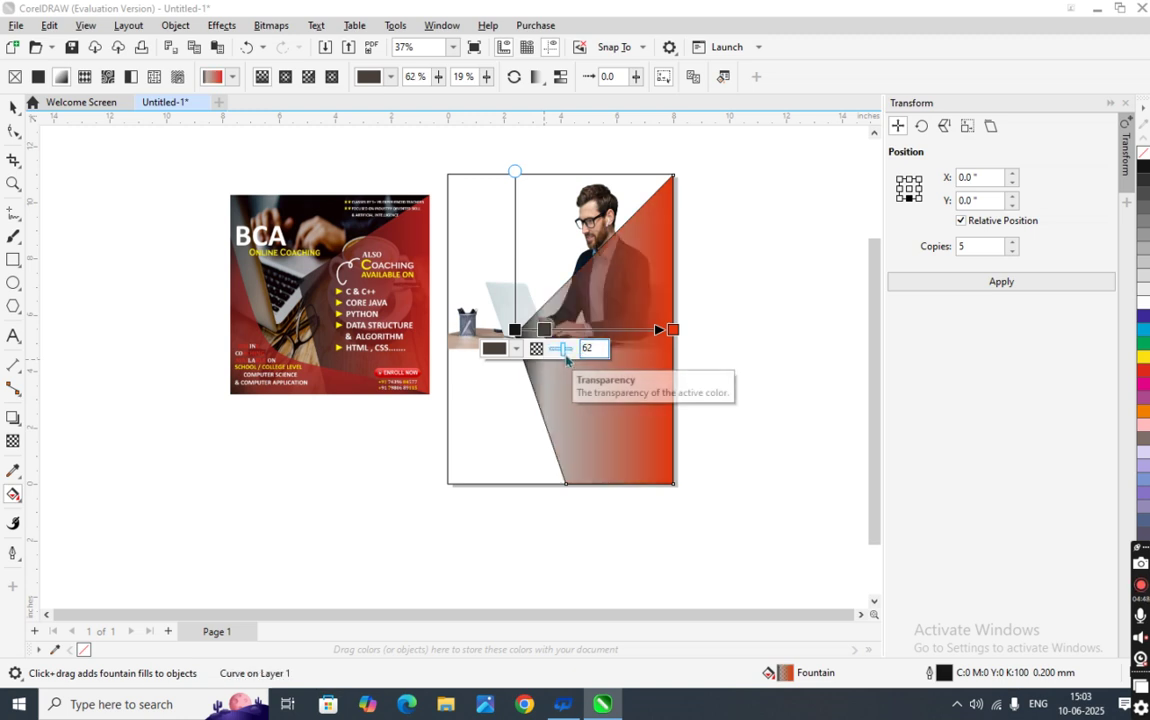
- Give the gradient's black start stop 62% transparency, then change it to 50%
left_click(745, 403)
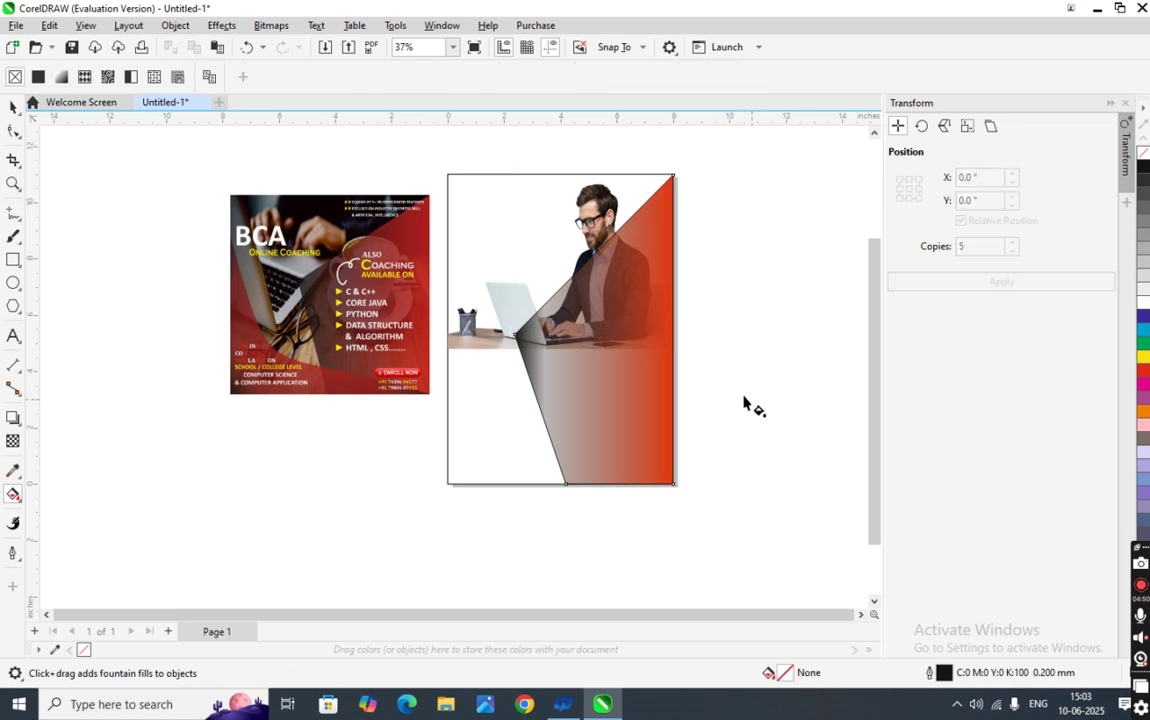
left_click(611, 350)
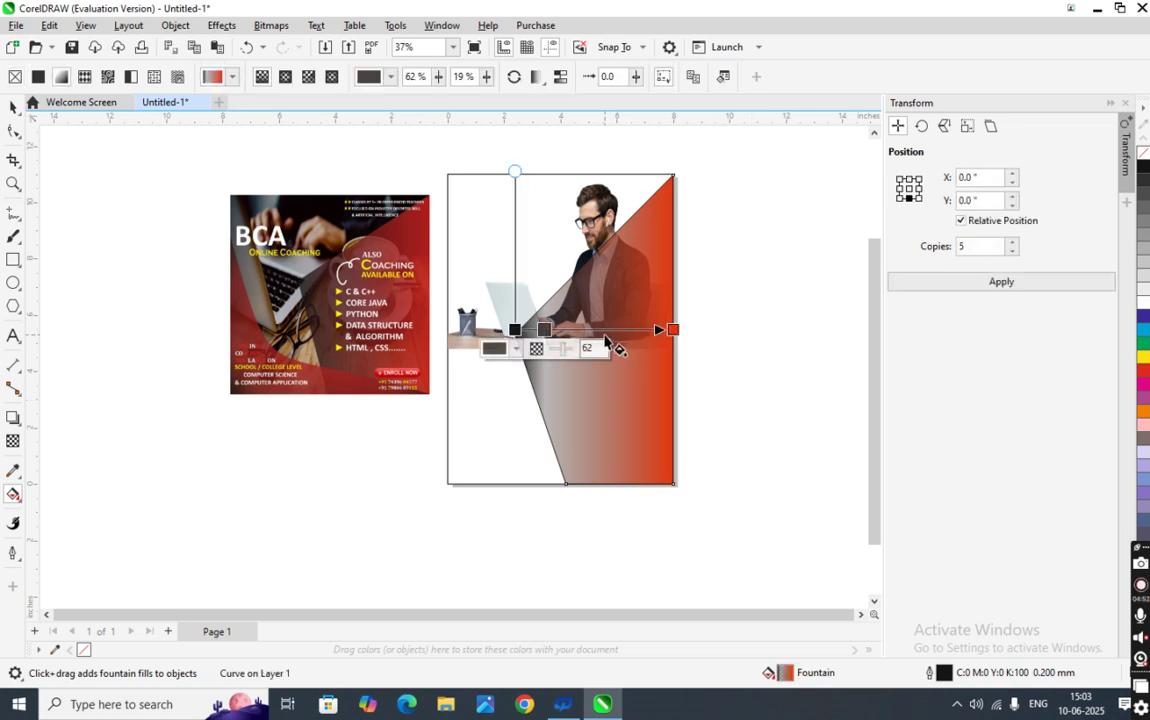
left_click(514, 329)
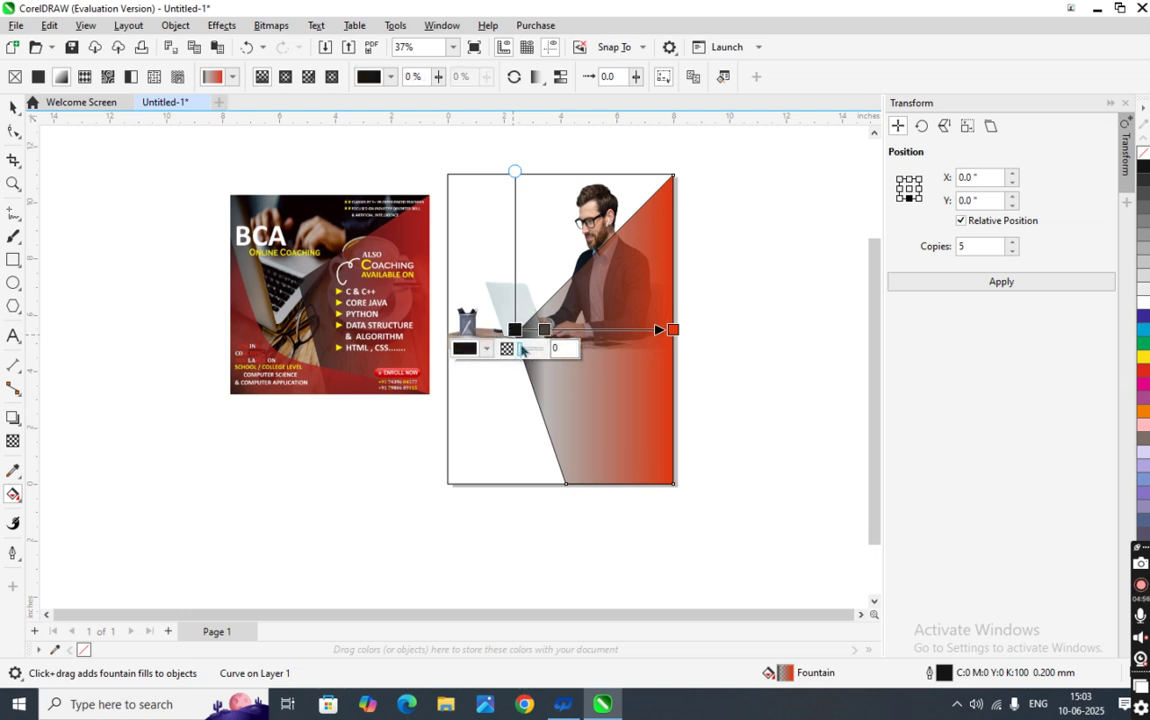
left_click(520, 348)
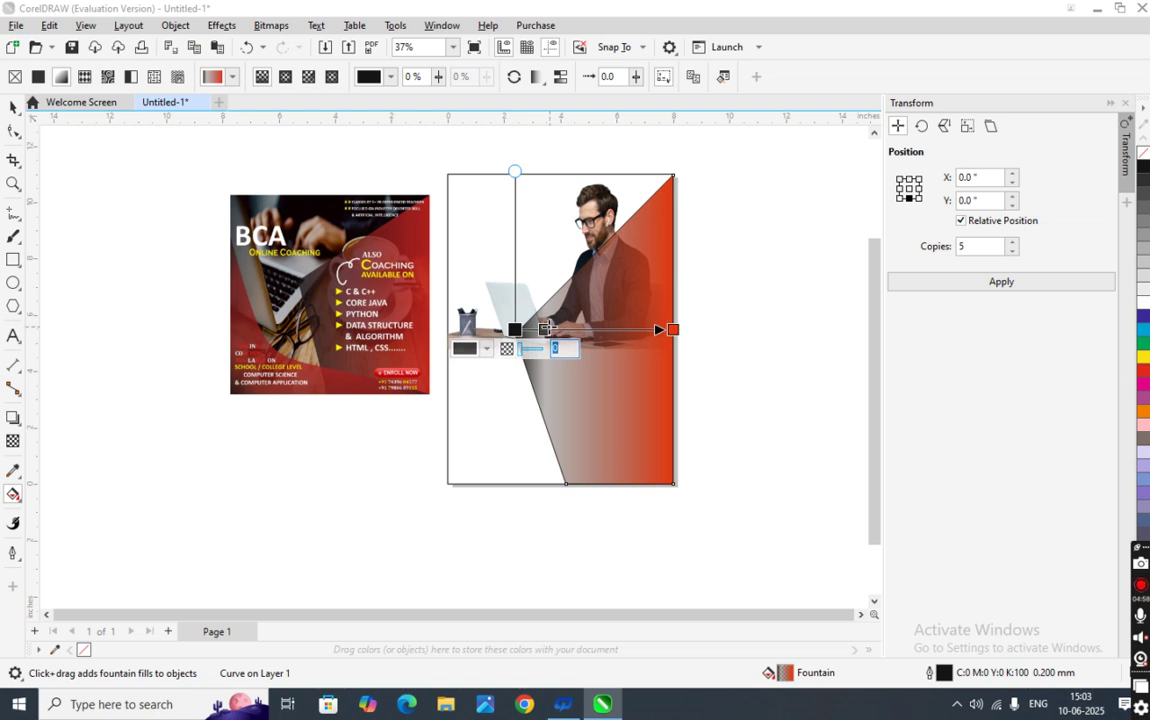
type("62")
key("Return")
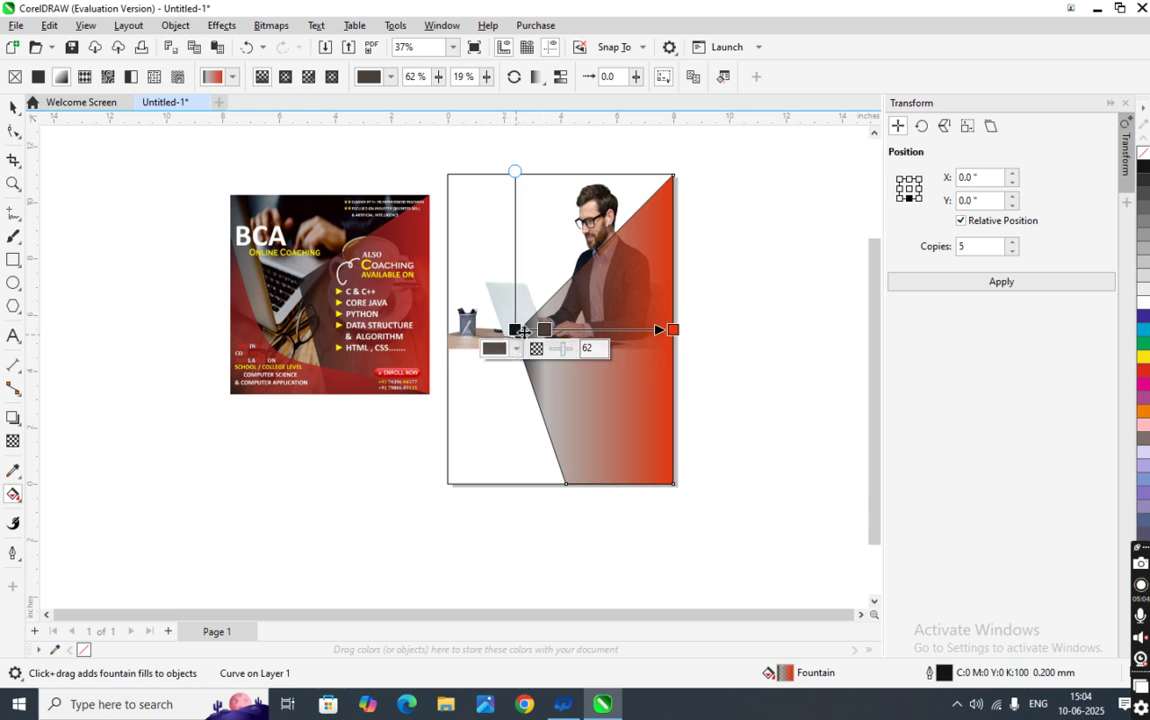
left_click(516, 330)
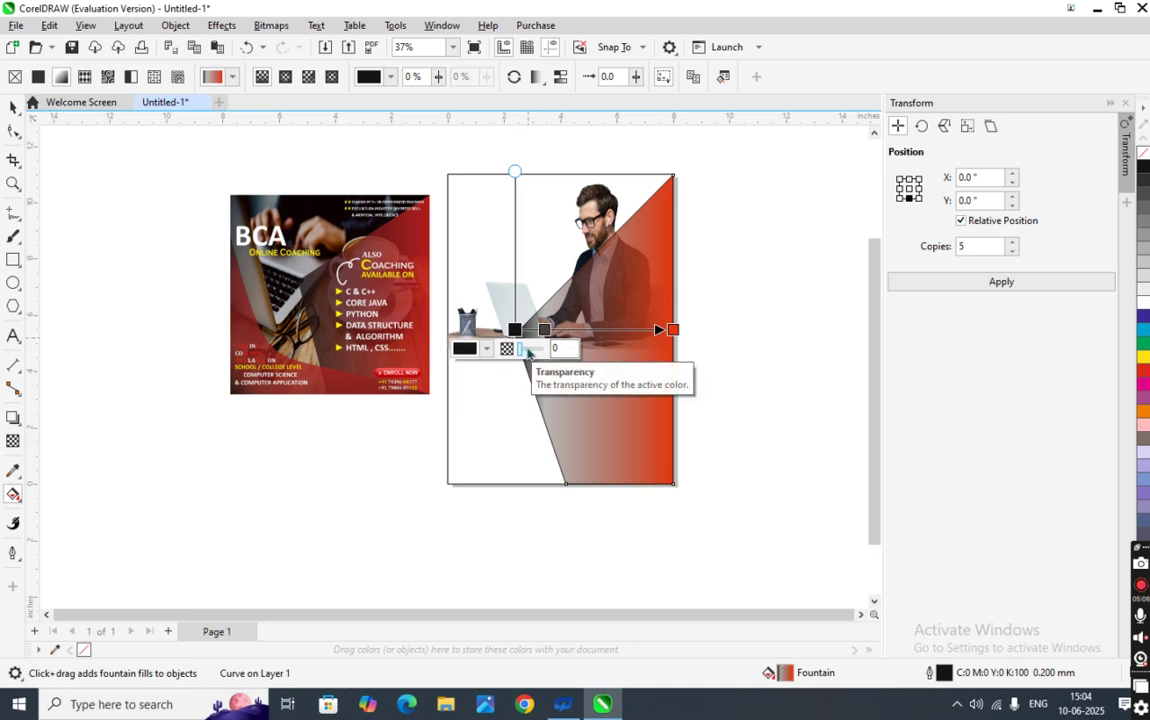
left_click_drag(524, 350, 528, 352)
double_click(559, 348)
type("50")
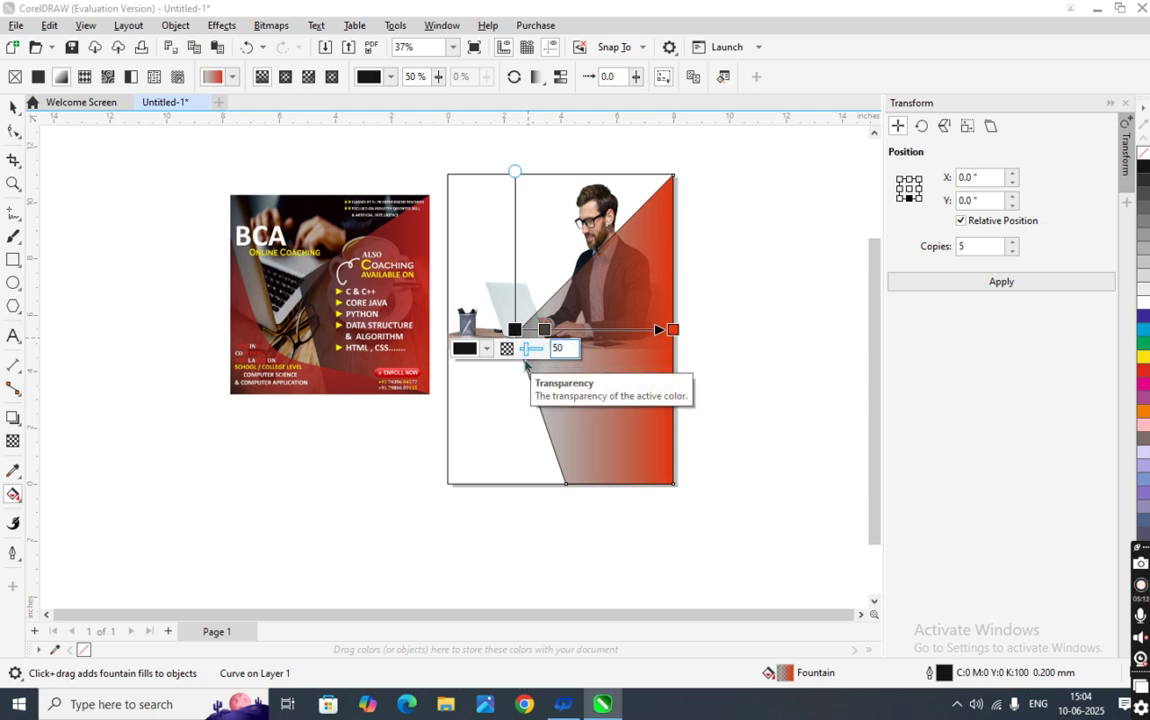
- Set the start stop's transparency to 30% and add another mid-gradient colour stop
left_click(760, 398)
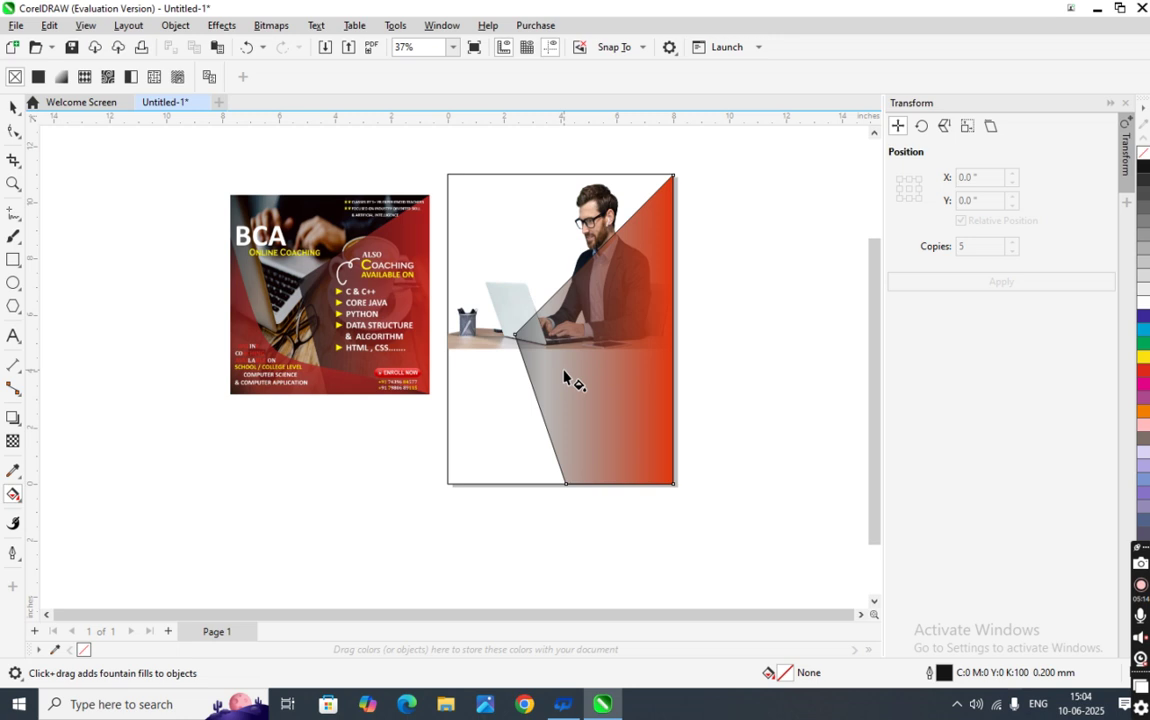
left_click(550, 340)
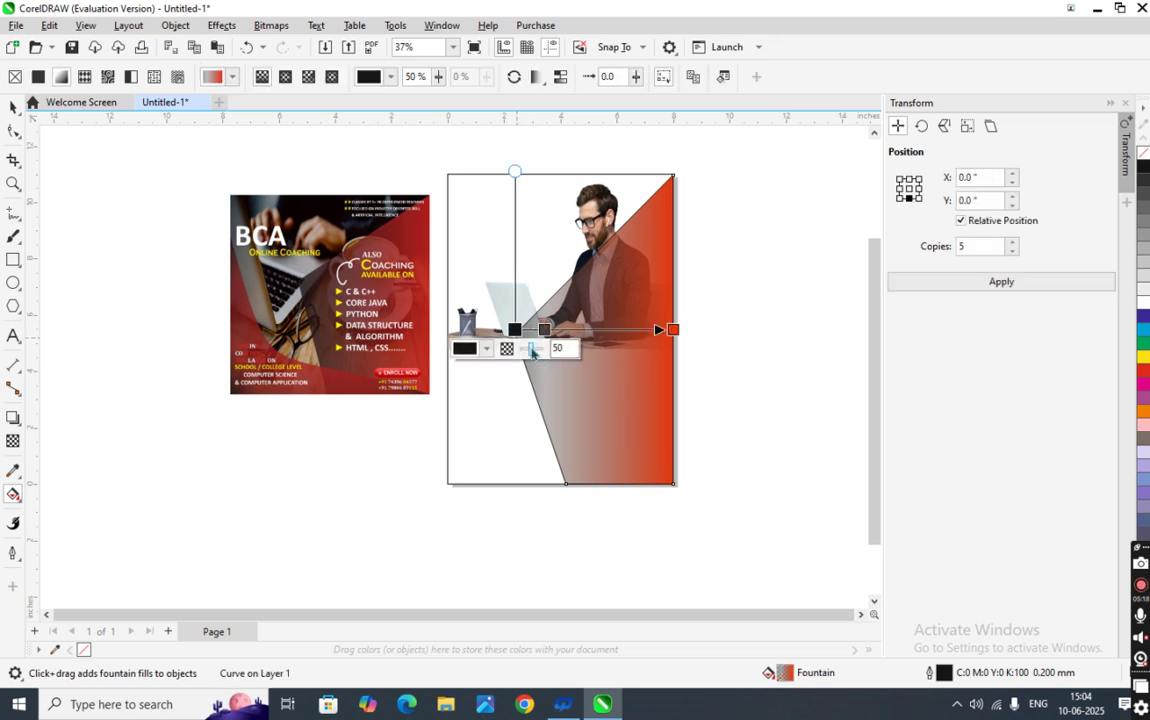
left_click(533, 349)
type("30")
key("Return")
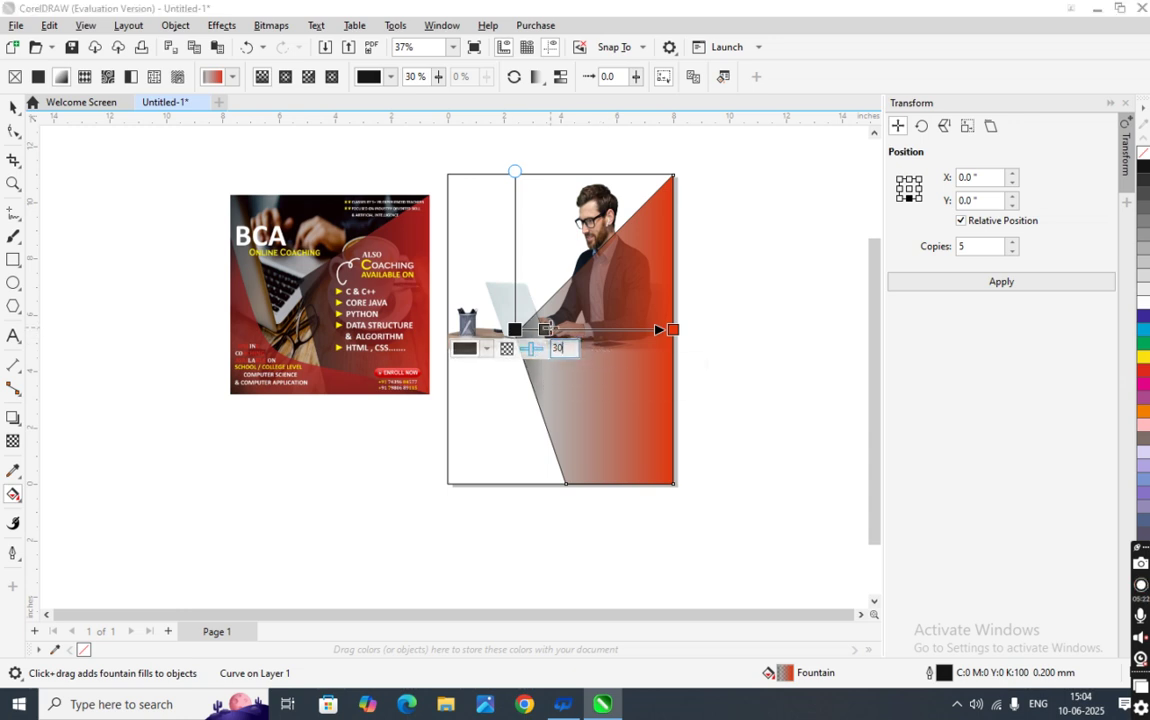
double_click(543, 329)
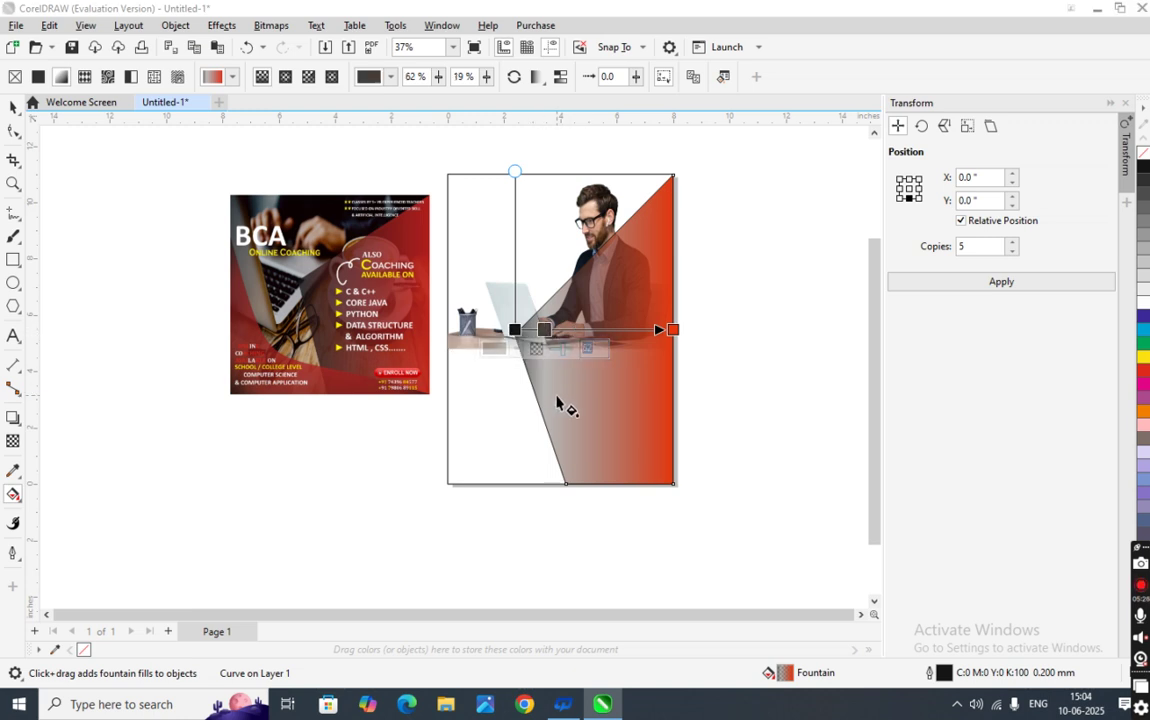
left_click(737, 450)
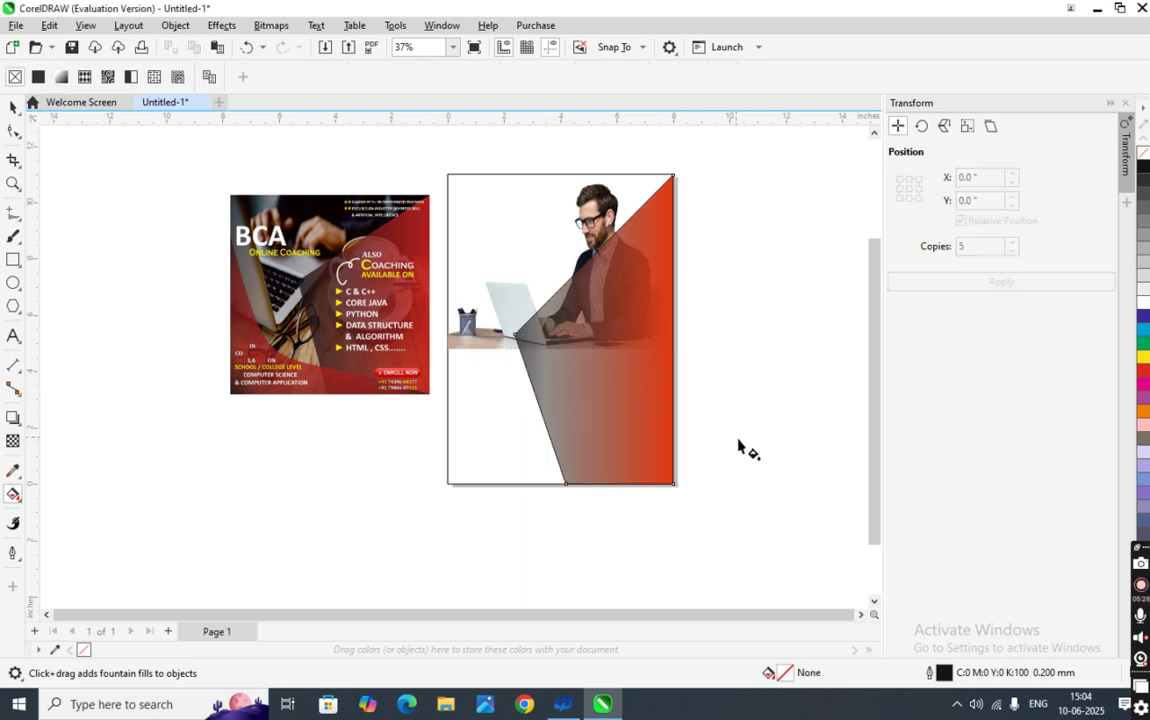
left_click(641, 331)
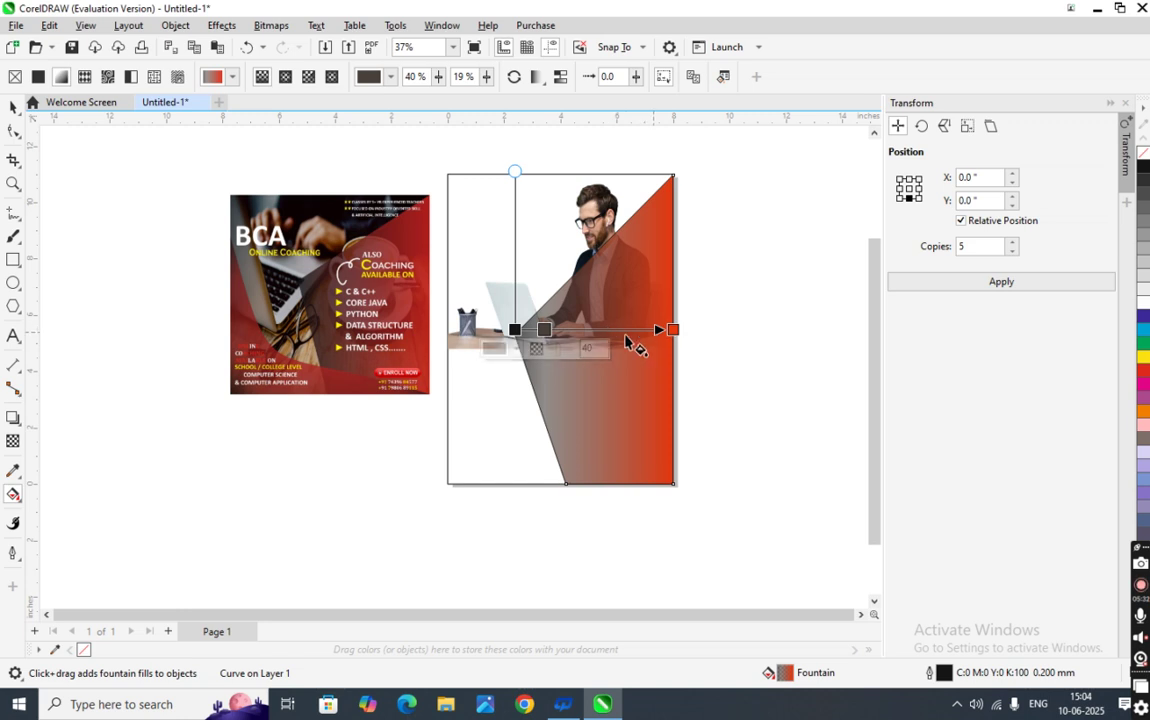
- Add a brownish-orange stop at 62%, remove the extra stop, and keep the end stop red
double_click(613, 330)
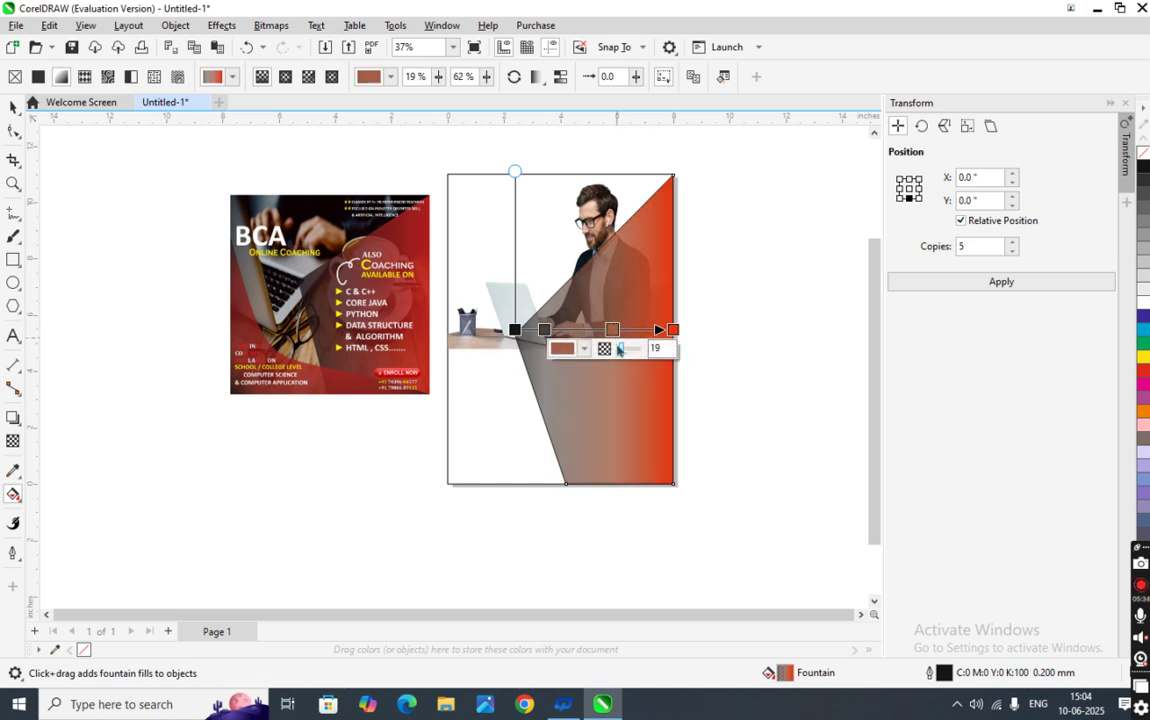
left_click(563, 348)
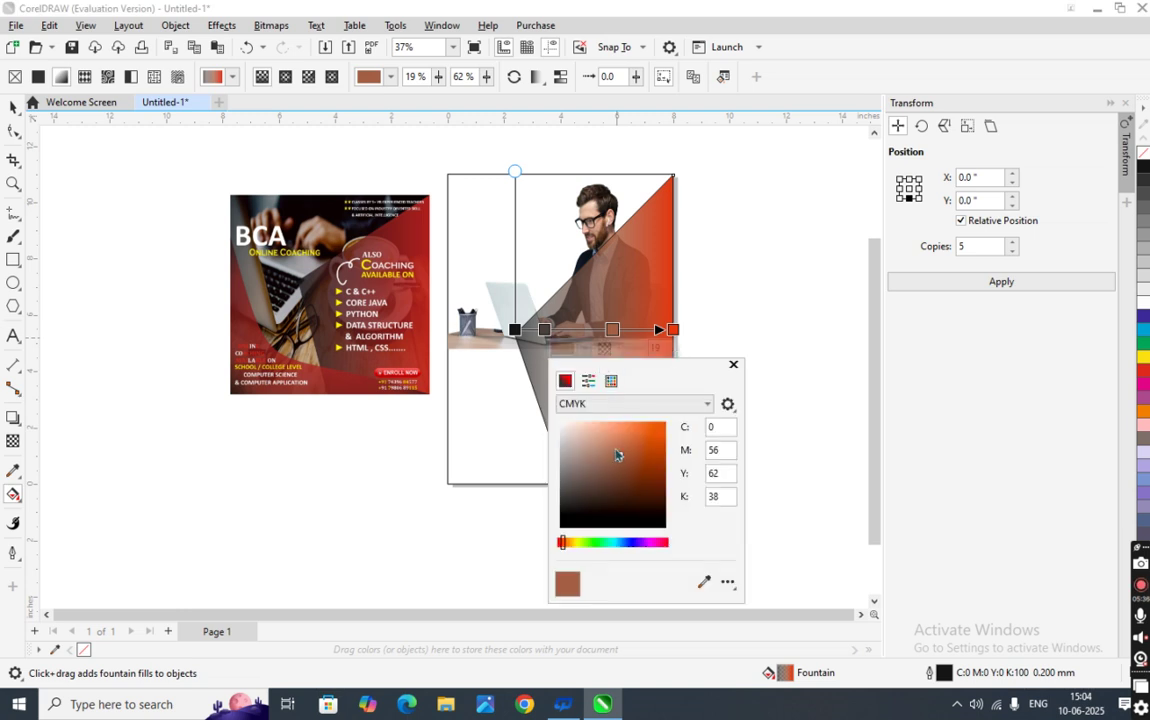
left_click_drag(618, 459, 625, 447)
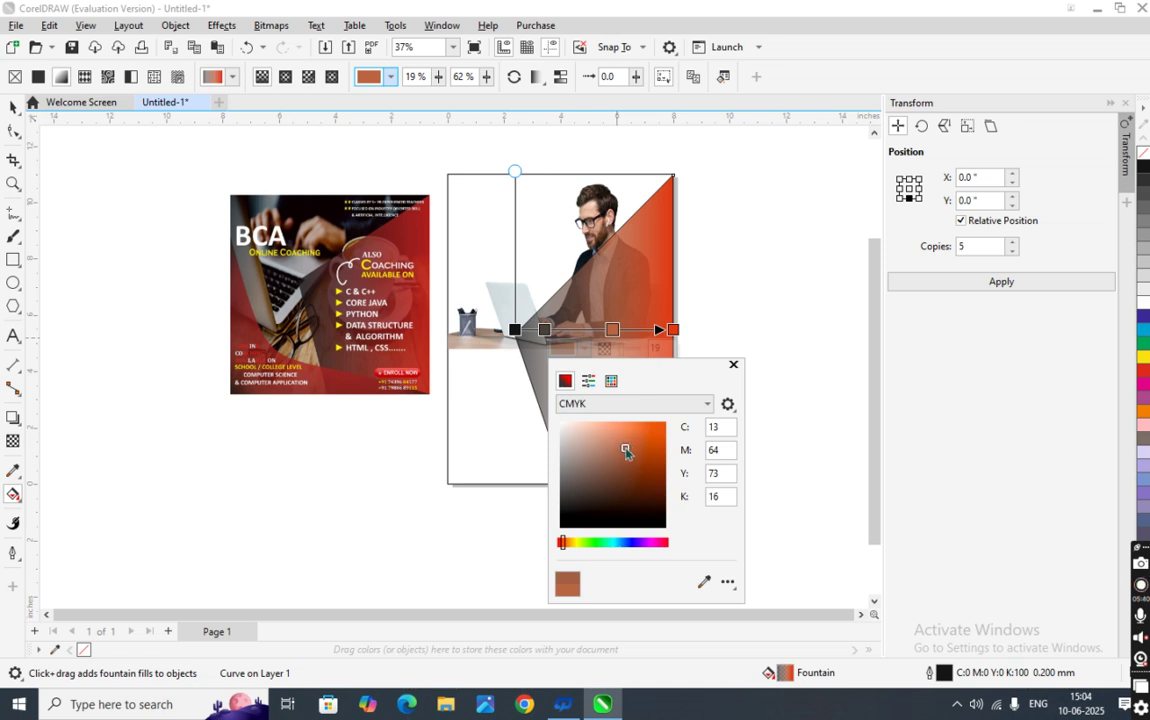
left_click_drag(626, 452, 632, 448)
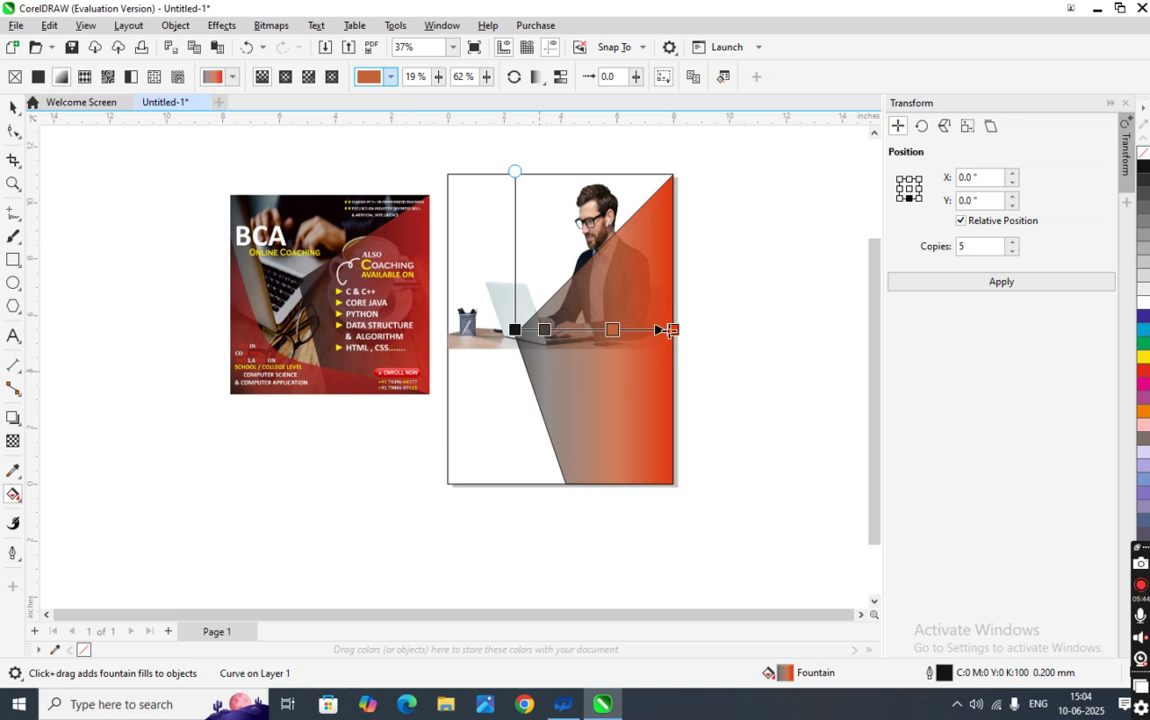
double_click(611, 330)
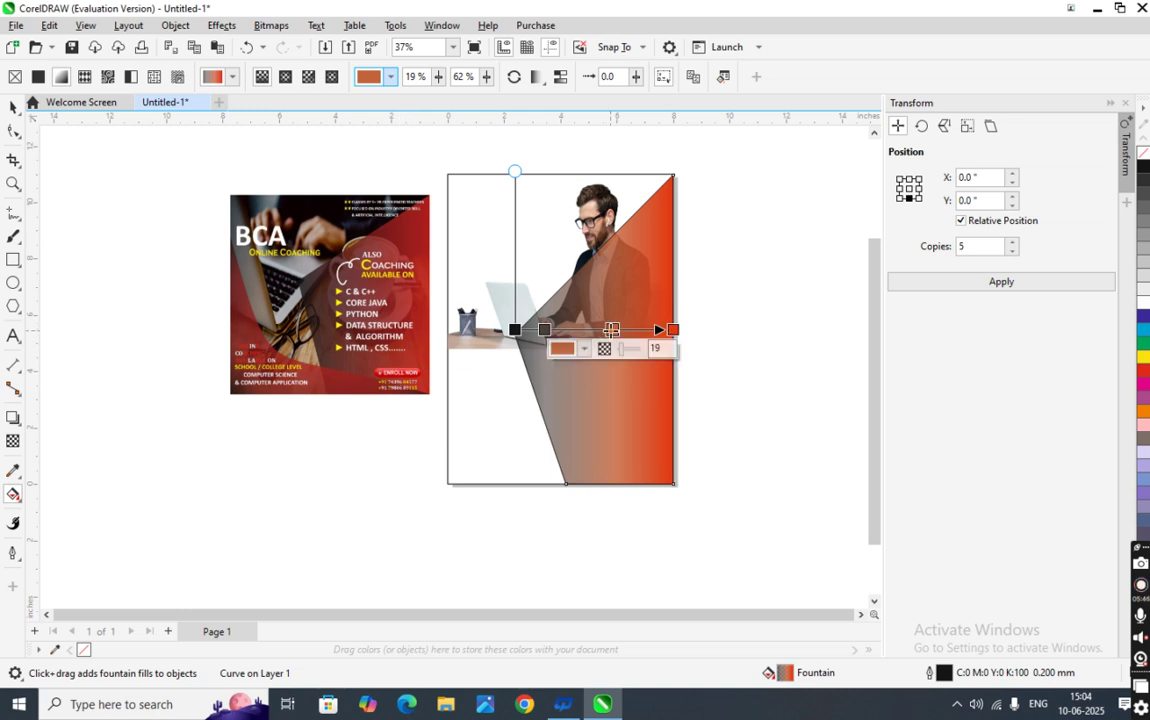
left_click(645, 349)
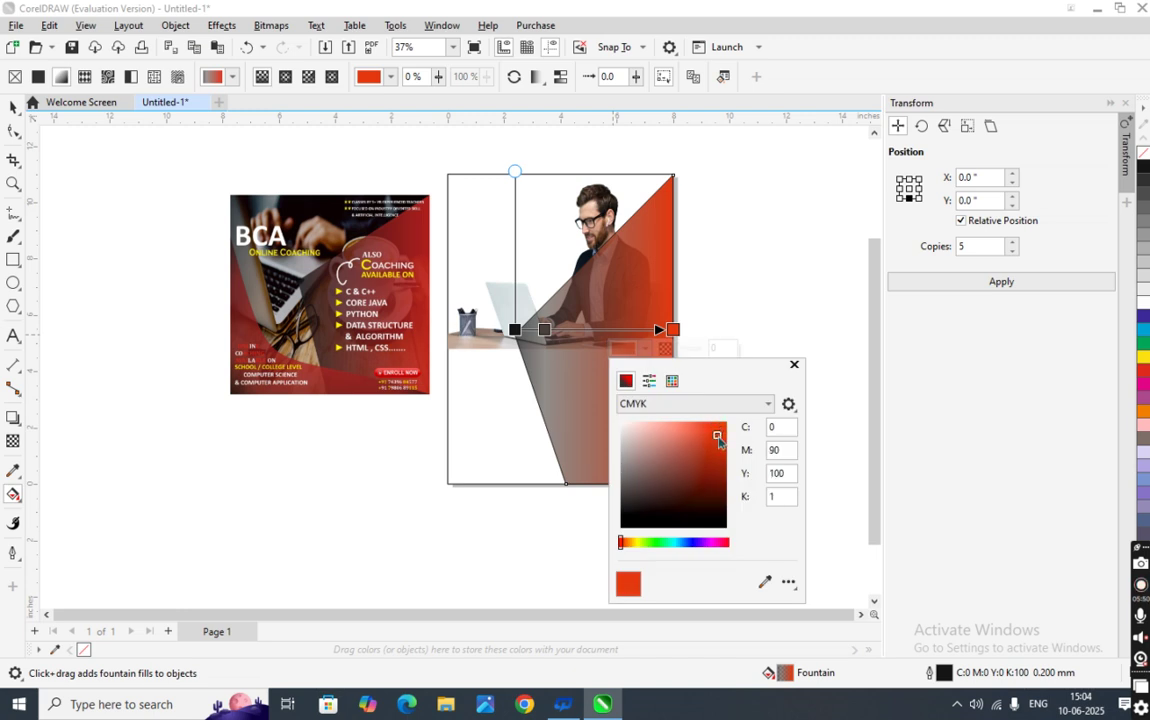
left_click(826, 487)
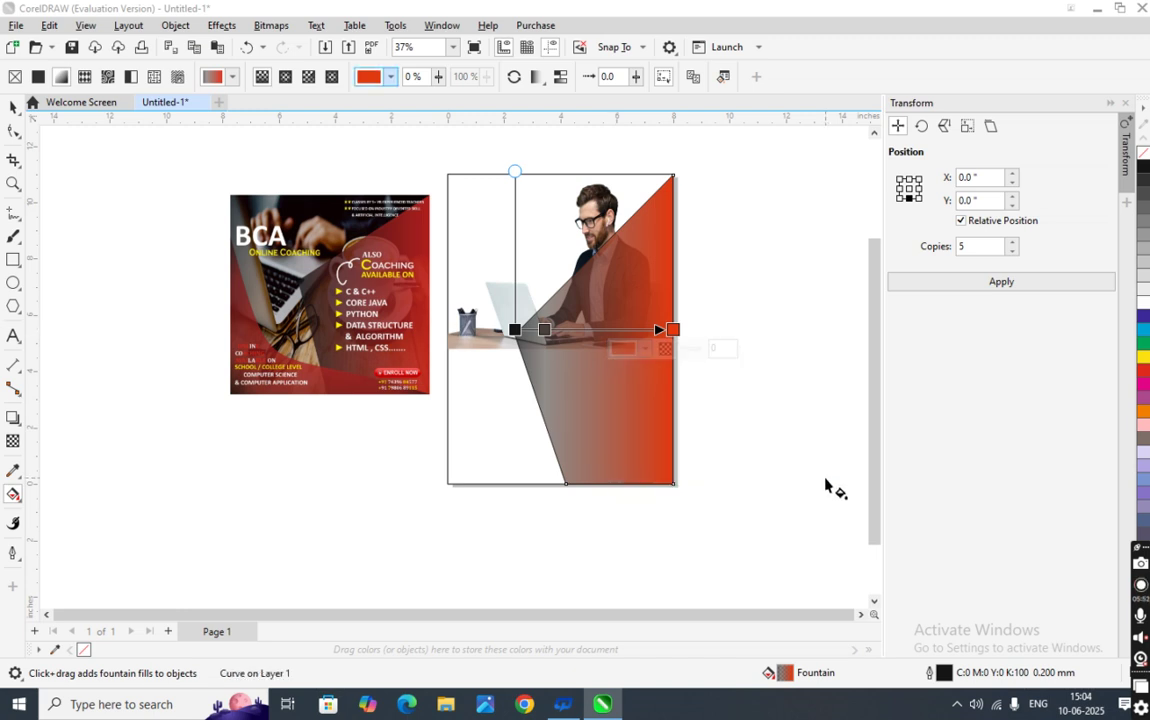
left_click(708, 455)
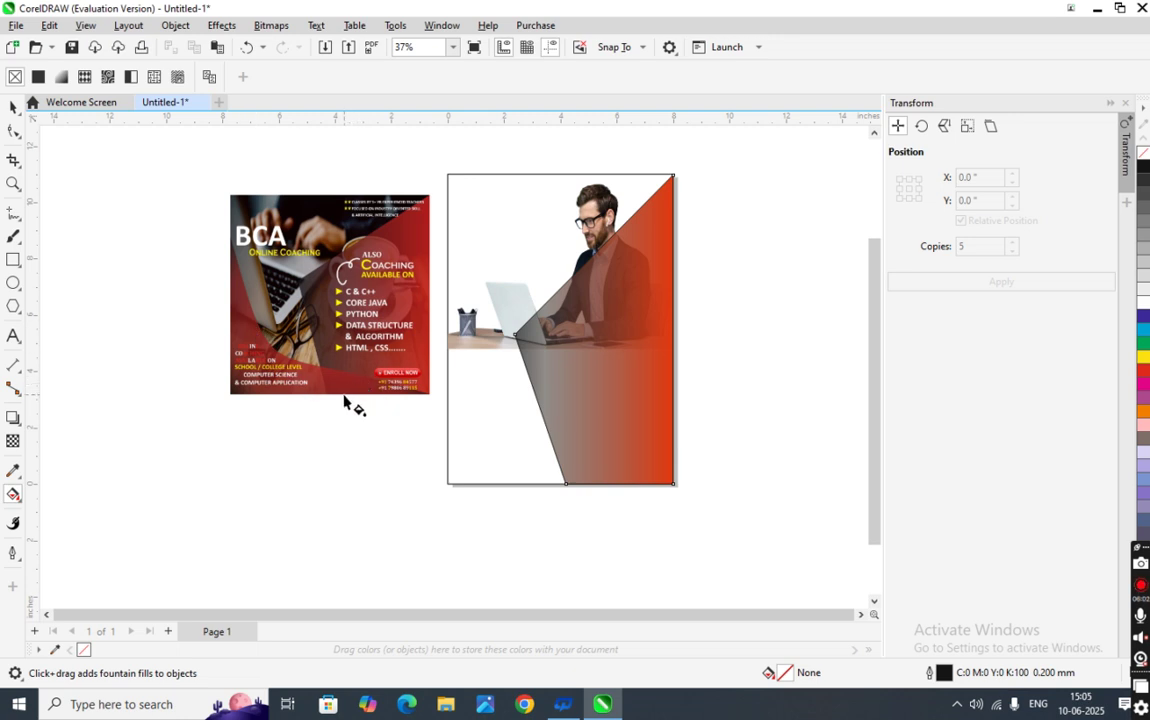
- Shorten the red gradient shape from its top edge to 87.5% height, uncovering the man's head
left_click(12, 110)
left_click(557, 454)
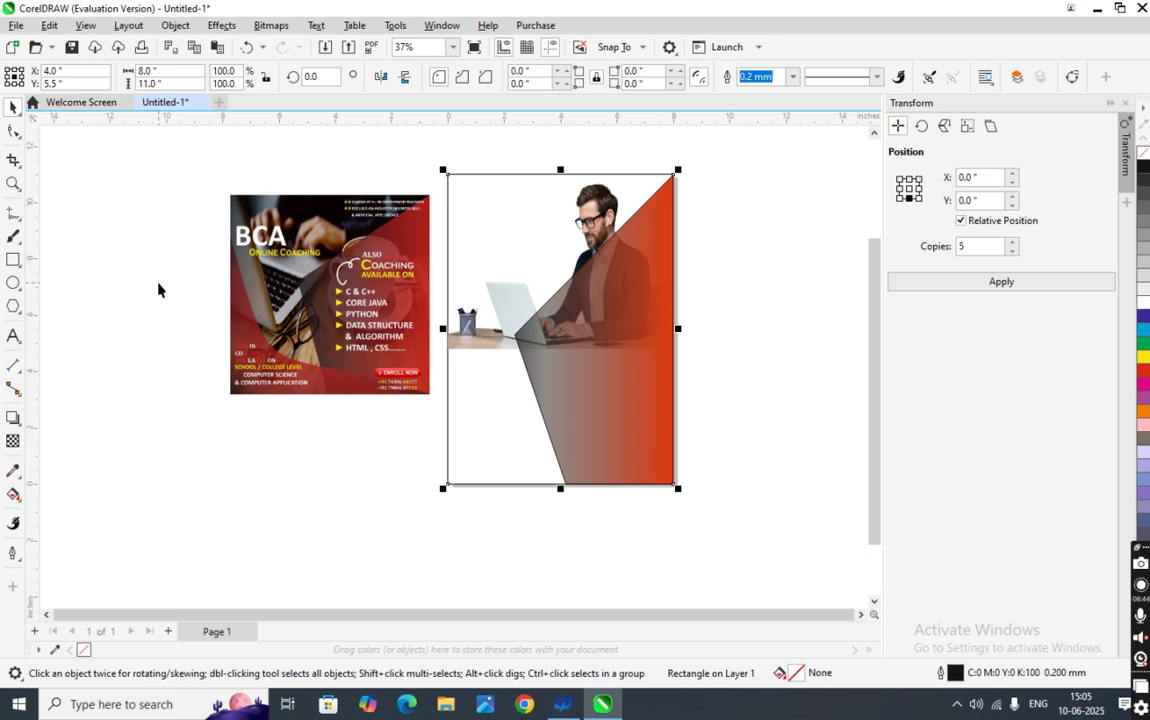
left_click(555, 373)
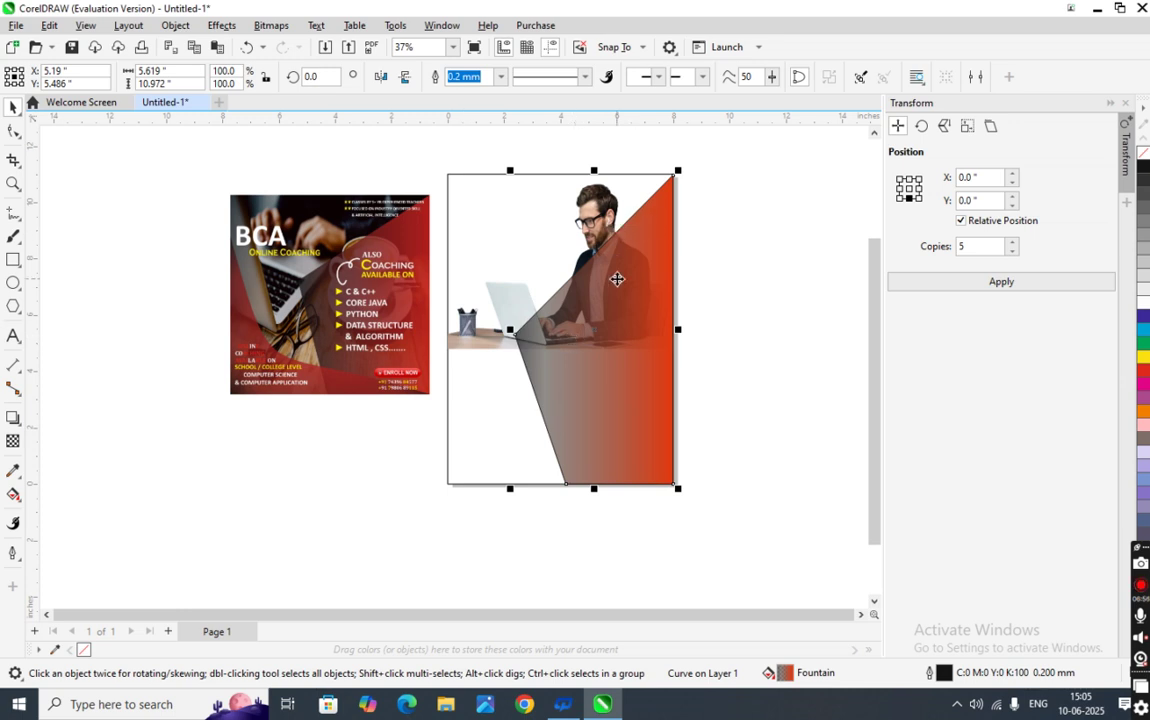
left_click_drag(594, 173, 594, 209)
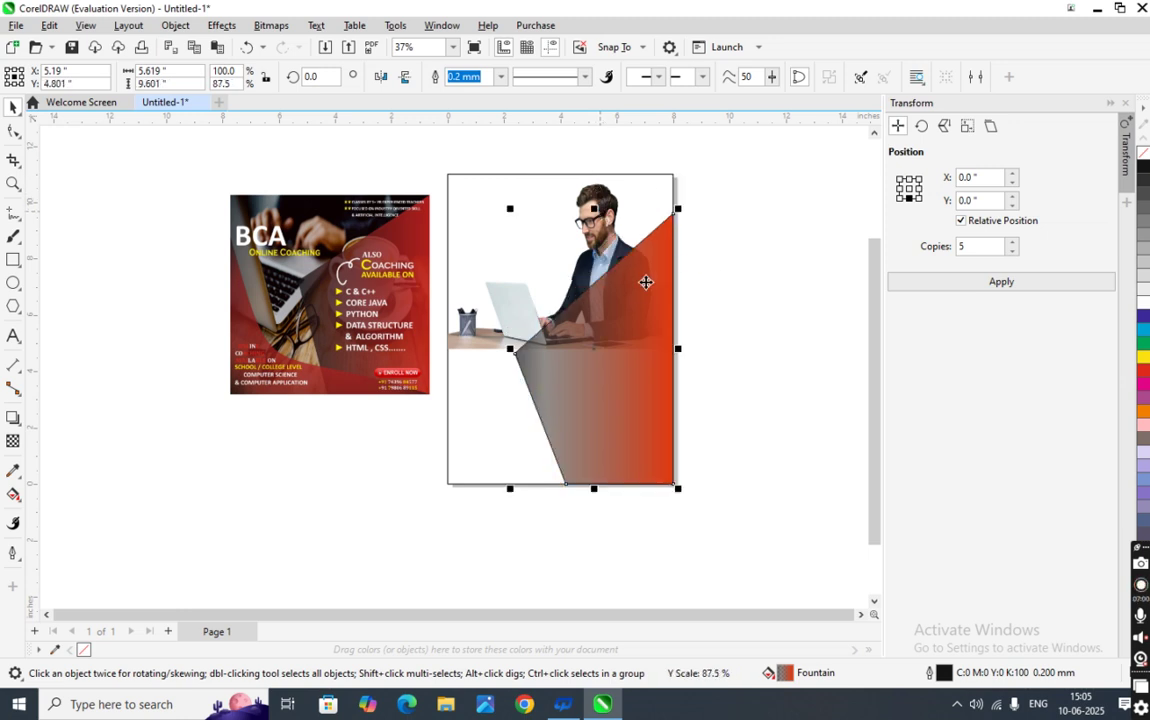
left_click(739, 337)
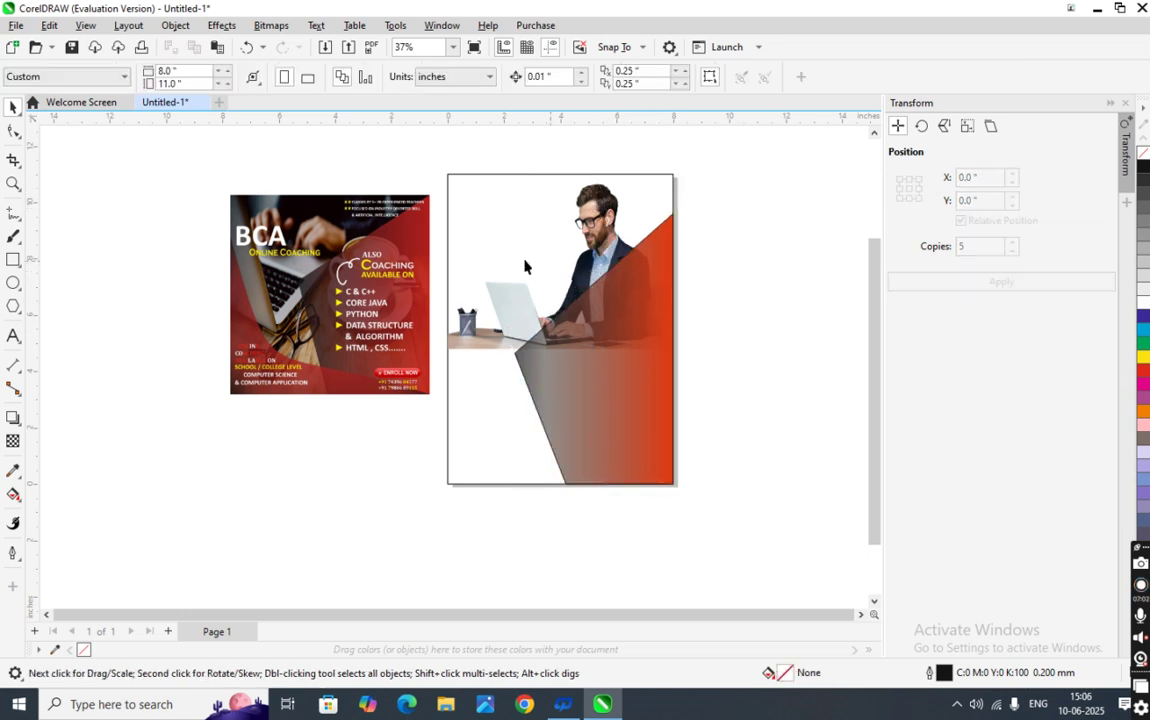
- Fill the page background rectangle with the yellow shade C:2 M:0 Y:90 K:0
left_click(503, 432)
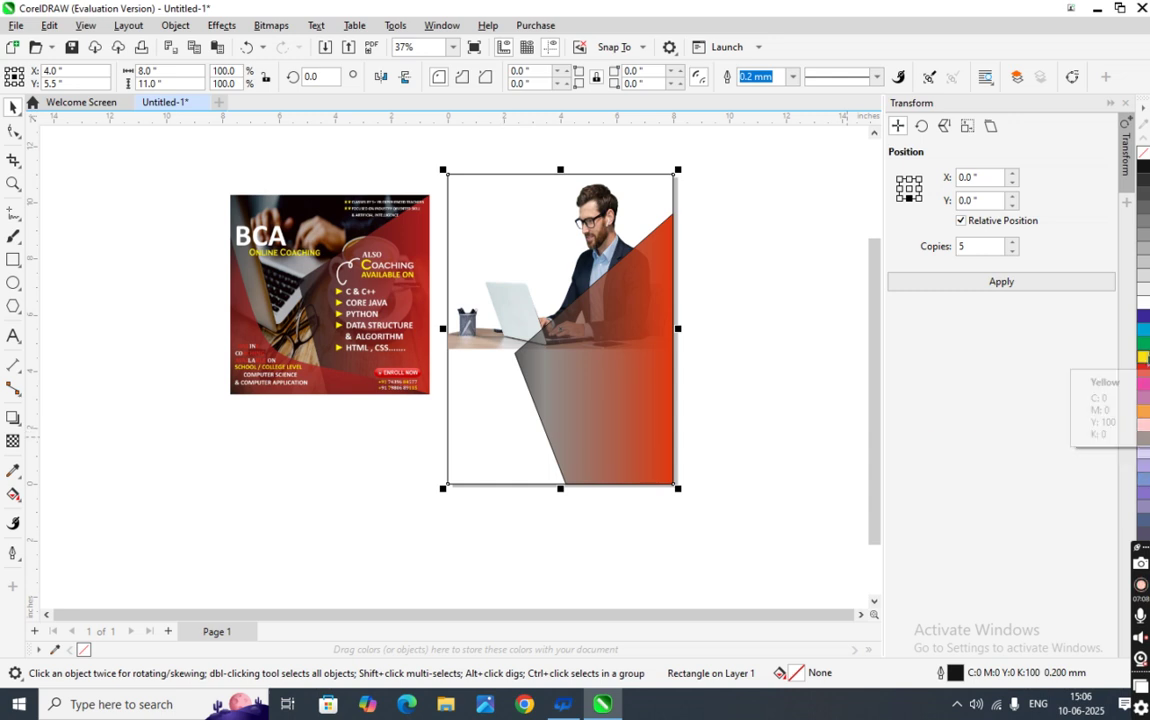
left_click(1143, 357)
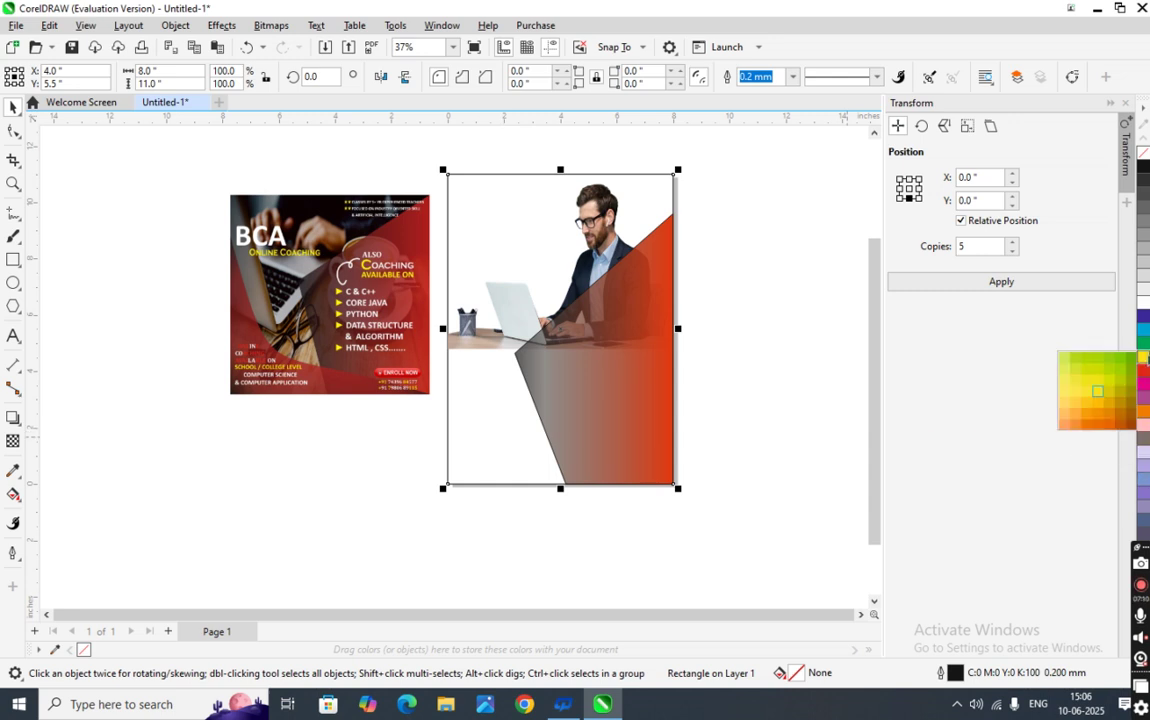
left_click(1089, 390)
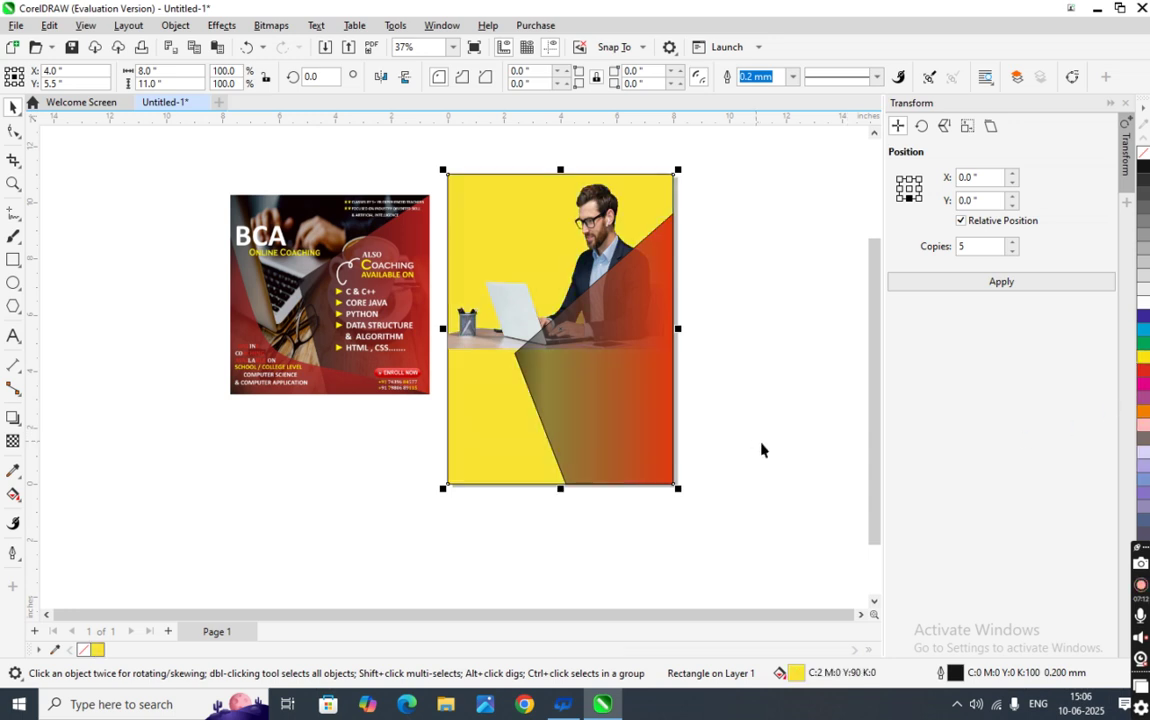
left_click(768, 452)
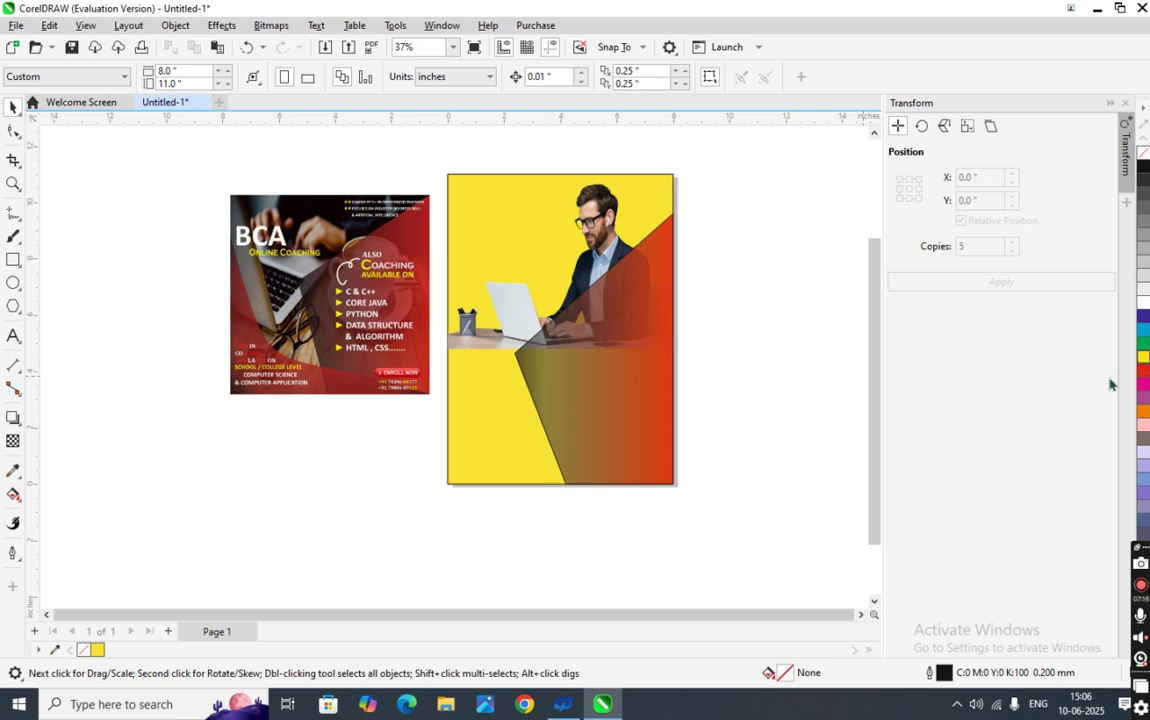
left_click(1143, 384)
left_click(694, 222)
left_click(459, 404)
left_click(13, 441)
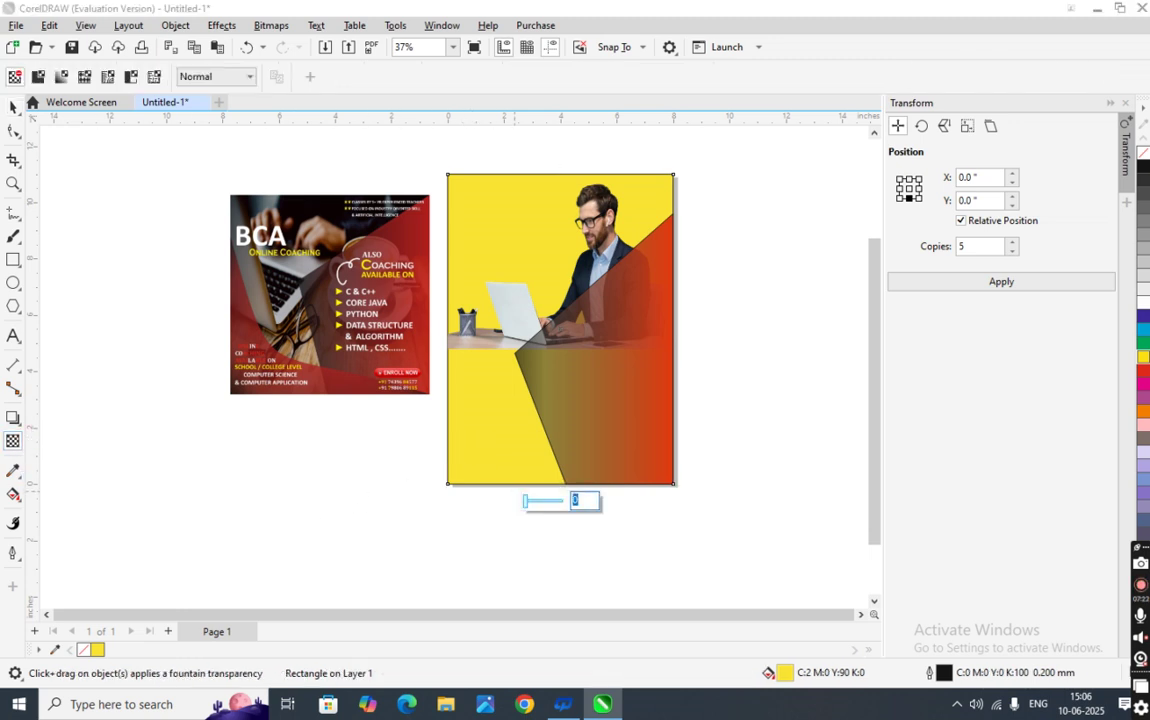
- Give the yellow background rectangle a flat transparency of 35
left_click(523, 500)
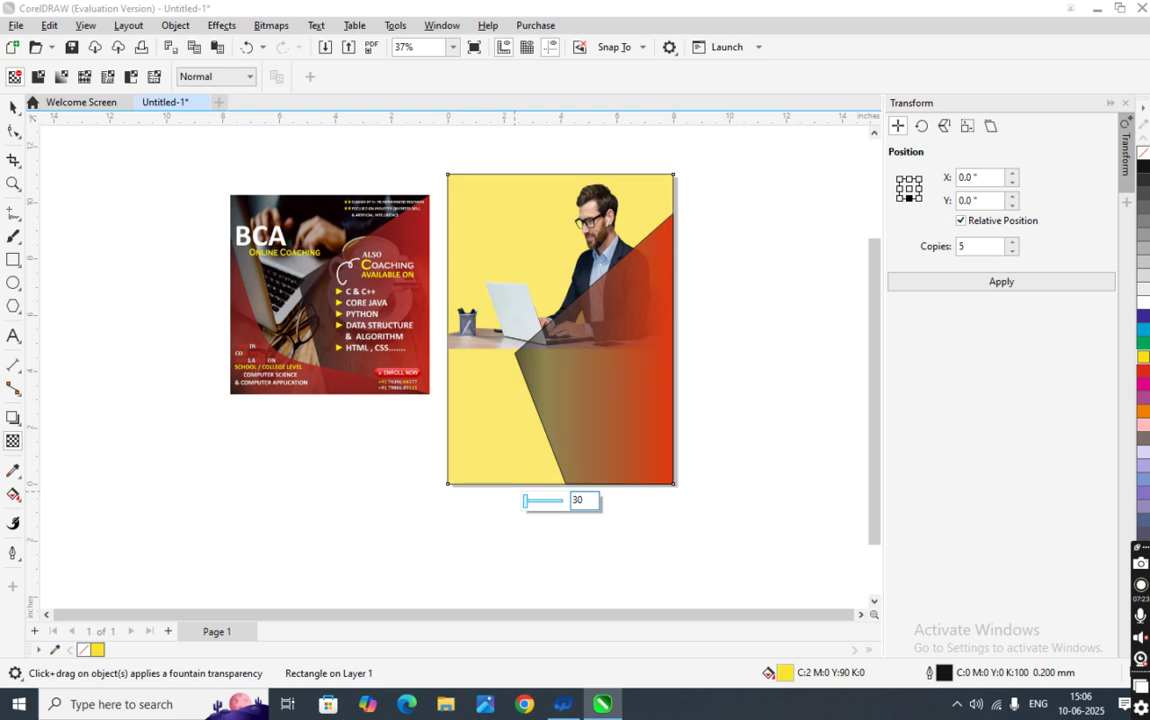
left_click(523, 501)
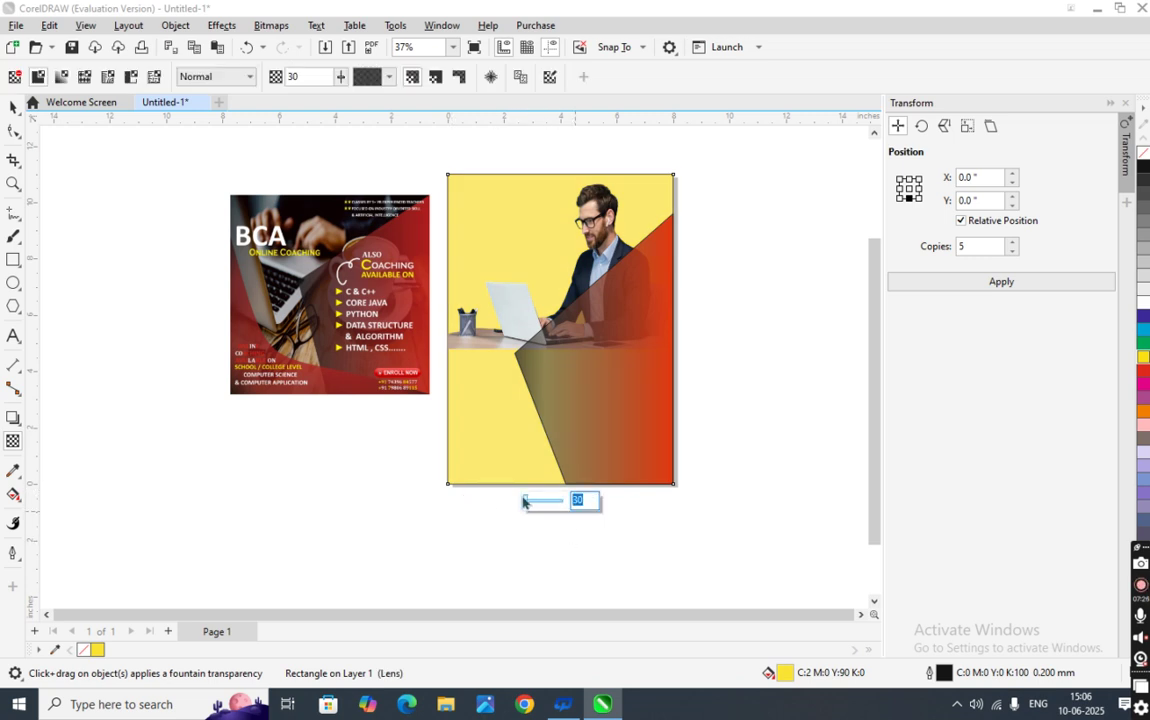
type("35")
key("Return")
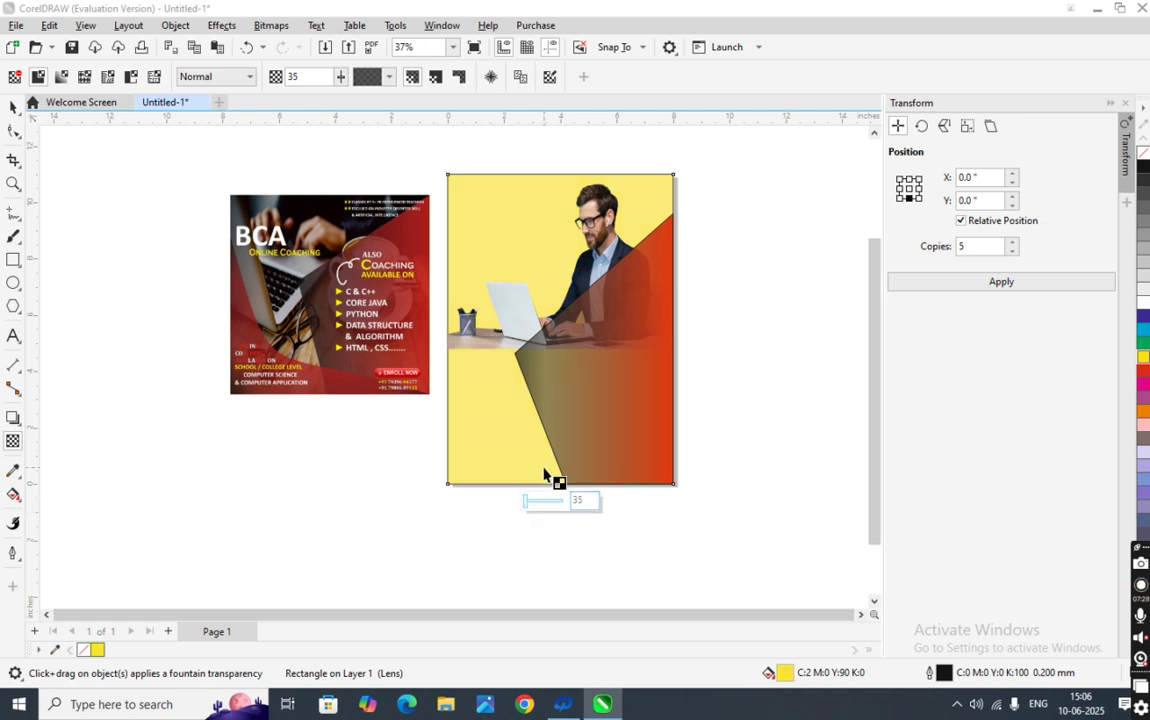
left_click(684, 531)
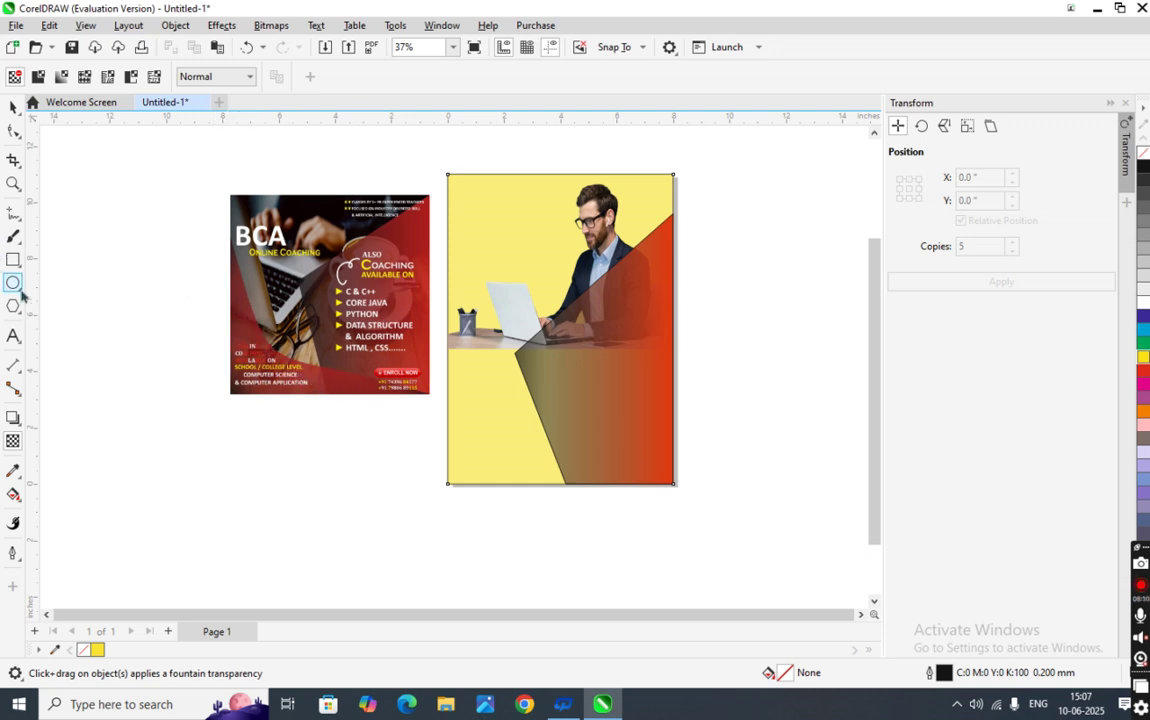
- Draw a rectangle over the lower poster and resize it to a full-width 8.002 × 1.821 in bottom strip
left_click(15, 259)
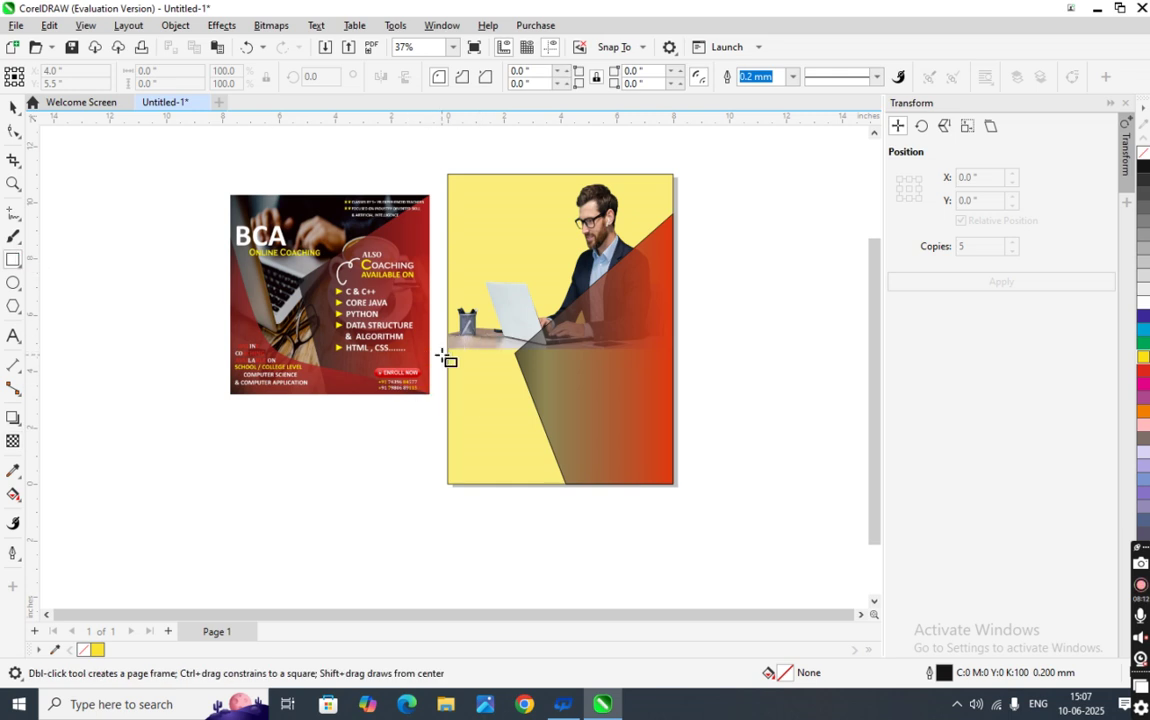
left_click_drag(448, 349, 675, 484)
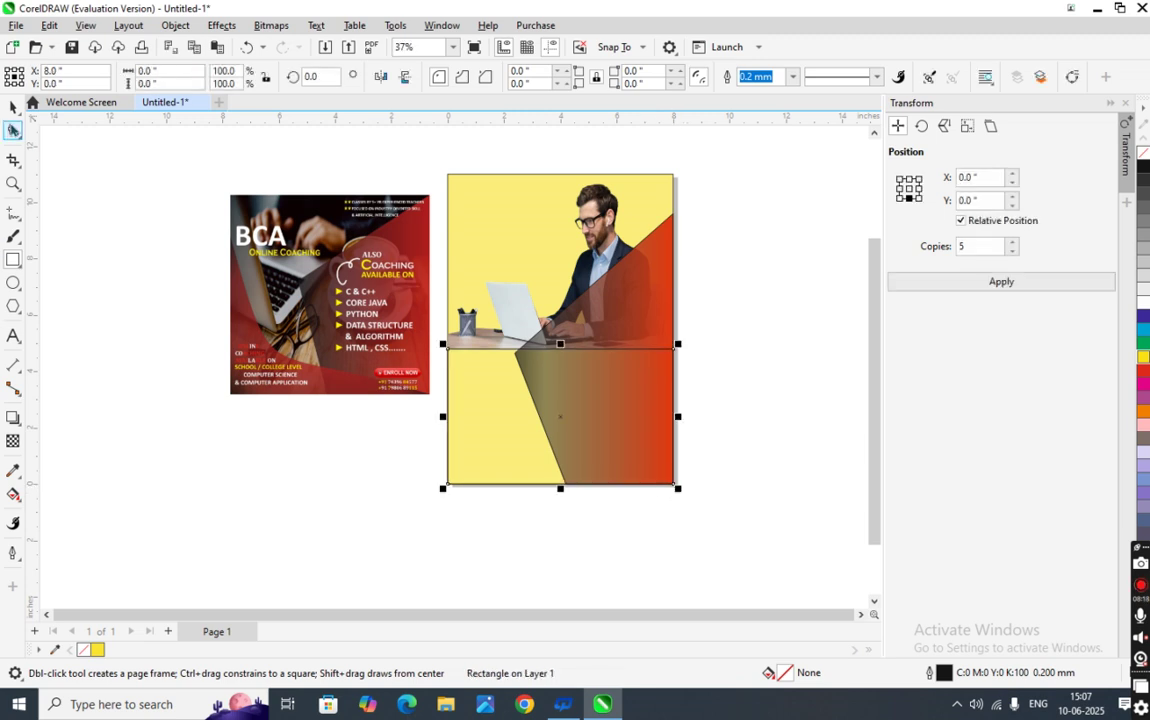
key("F10")
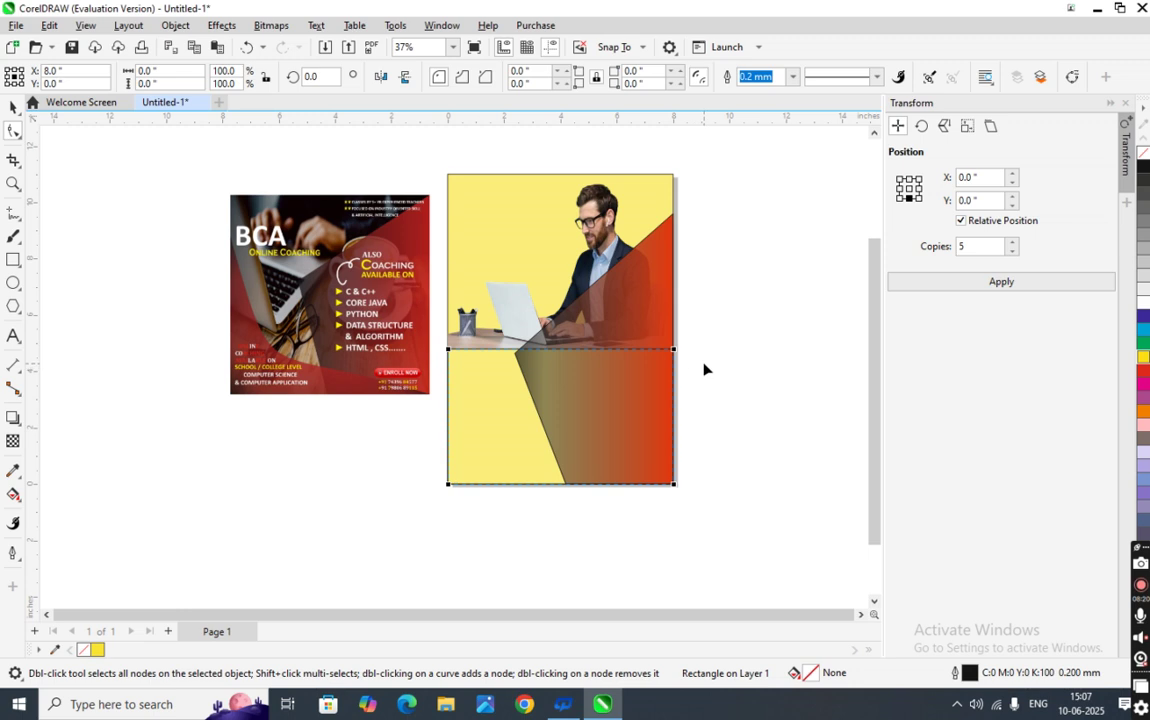
left_click_drag(674, 349, 576, 388)
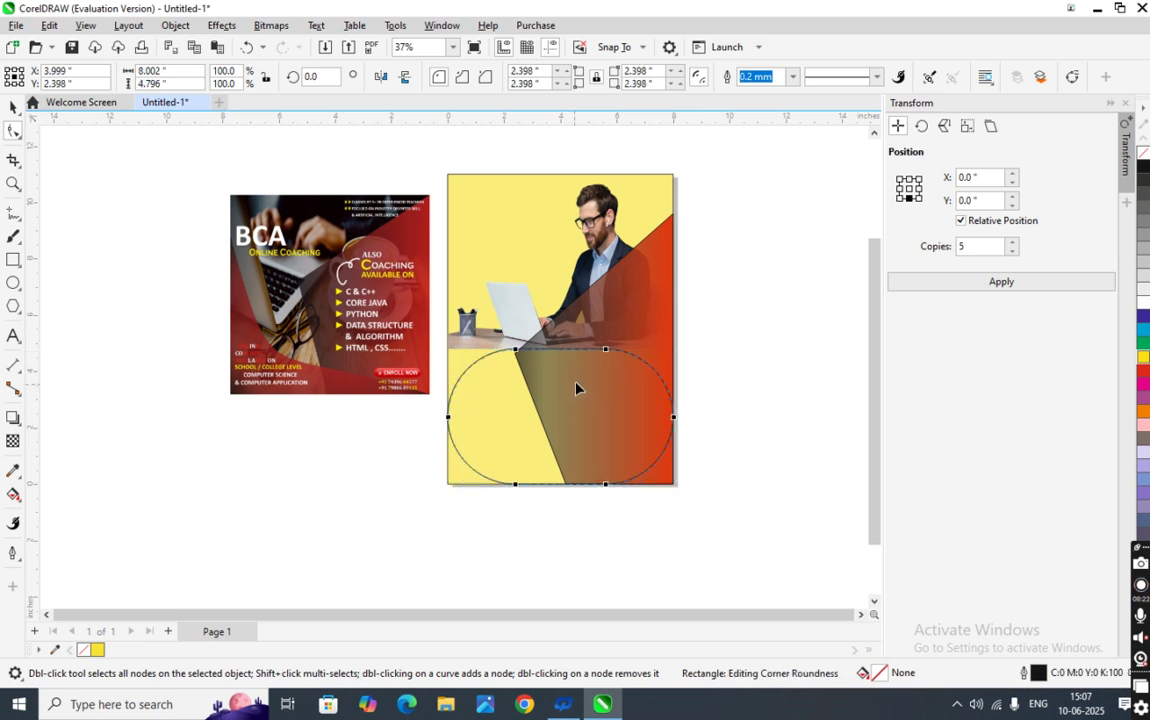
key("ctrl+z")
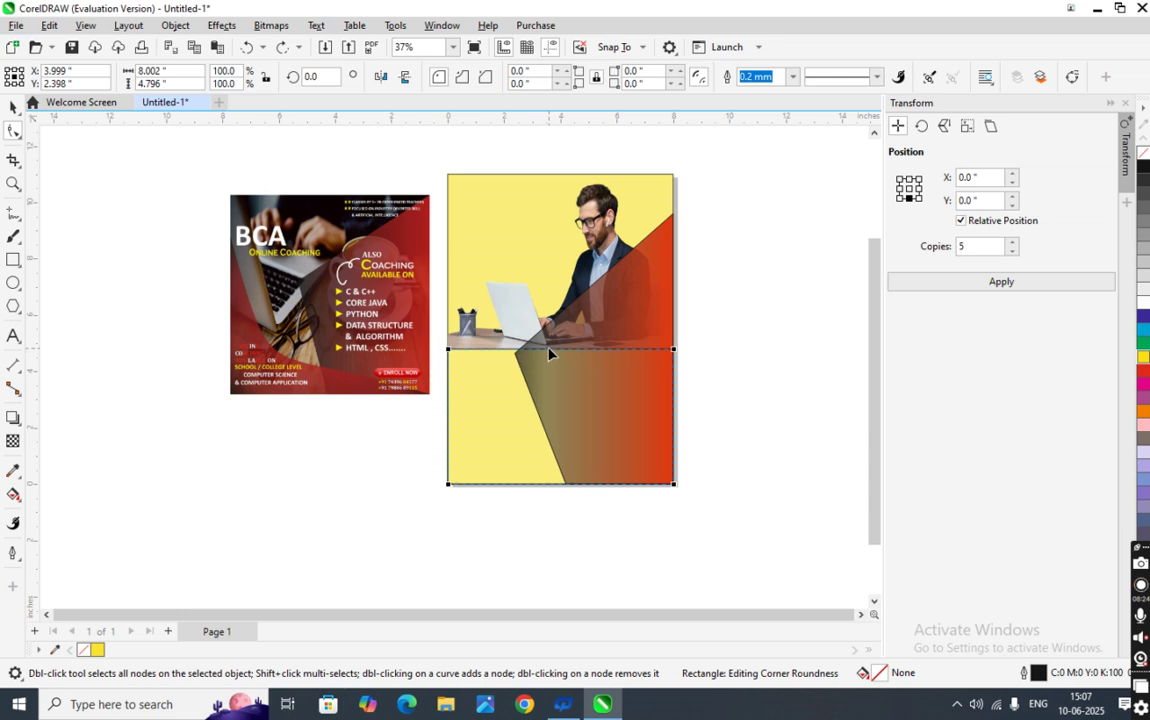
left_click(13, 107)
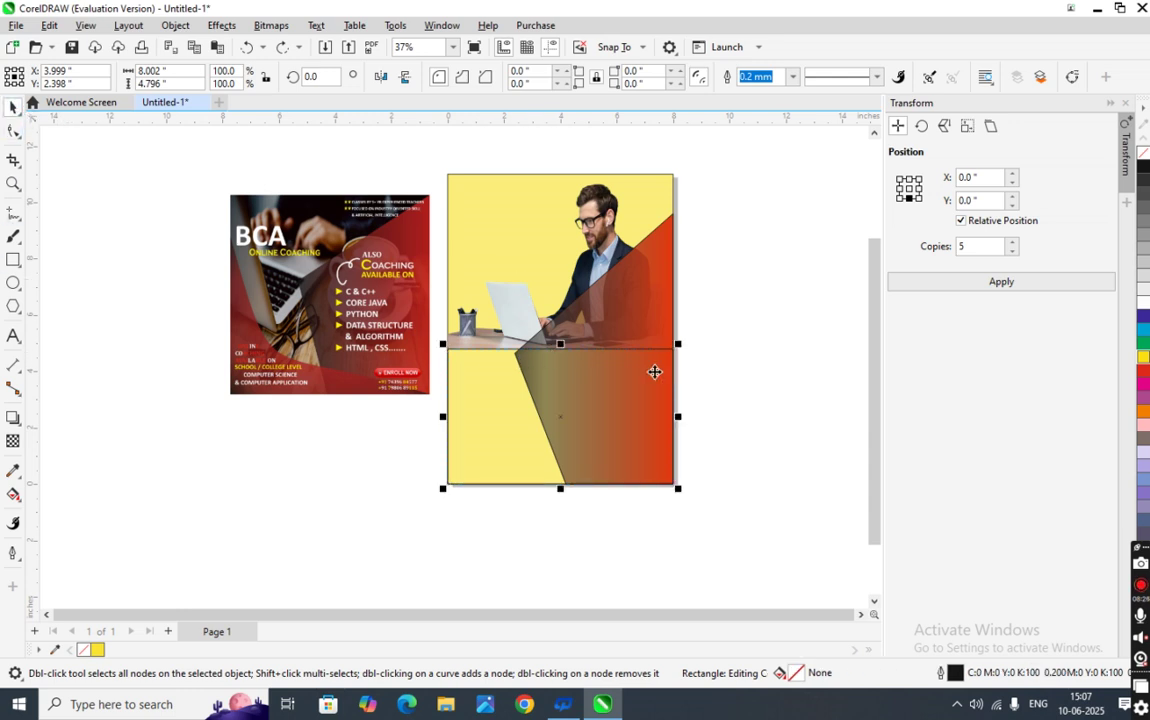
left_click_drag(560, 342, 578, 432)
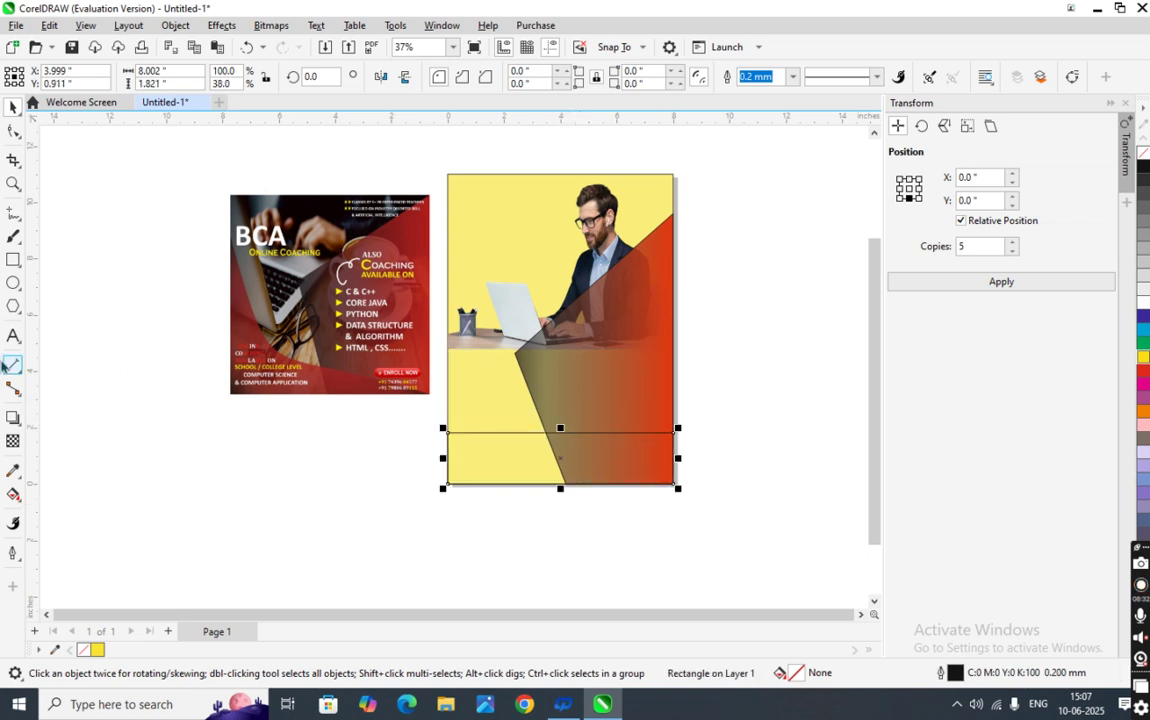
- Convert the bottom rectangle to curves and raise its top-left node up to the desk edge
left_click(13, 131)
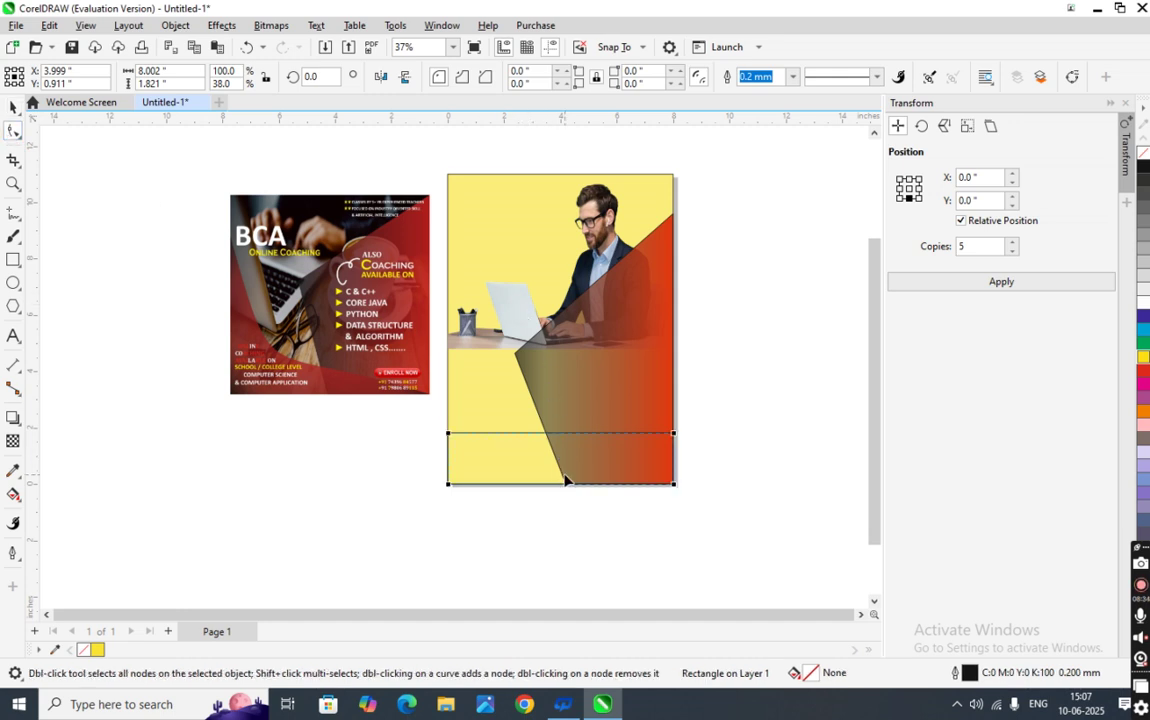
key("ctrl+q")
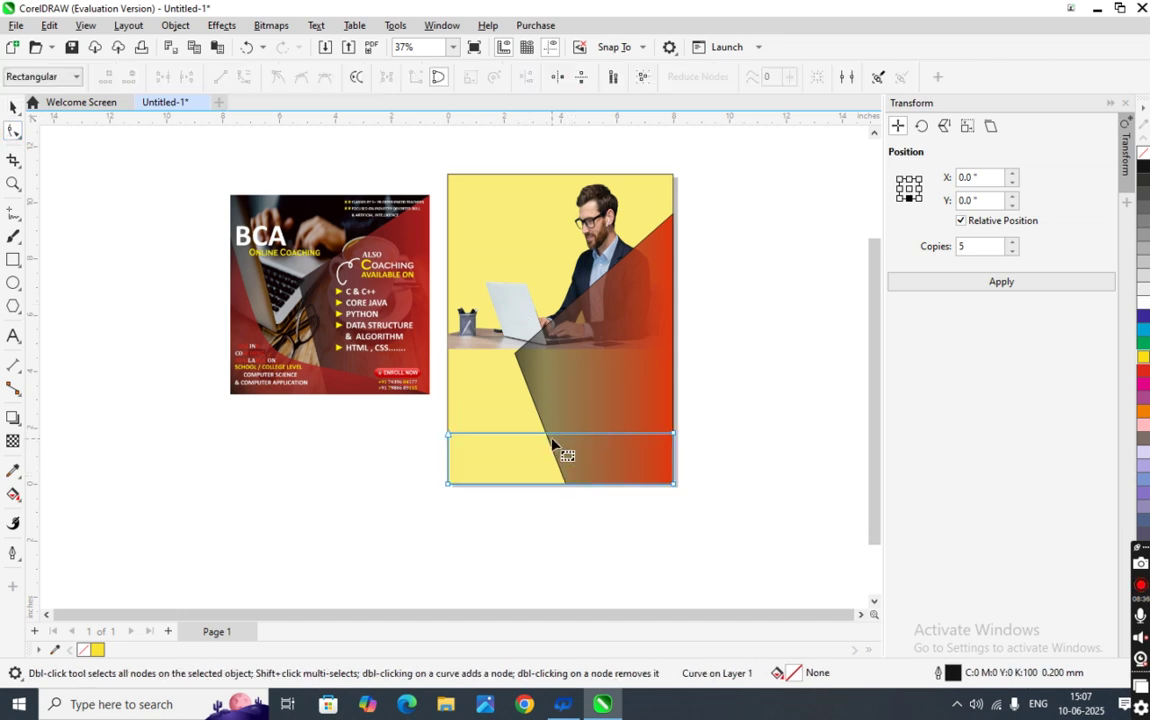
left_click_drag(449, 434, 450, 320)
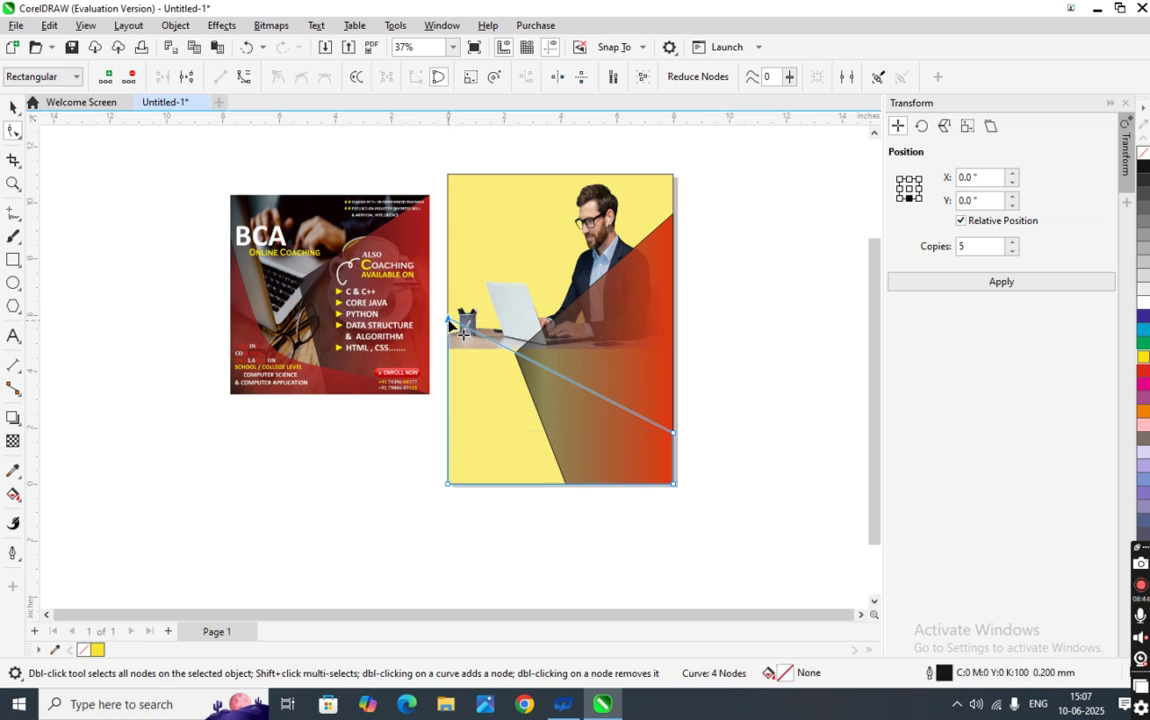
left_click(571, 384)
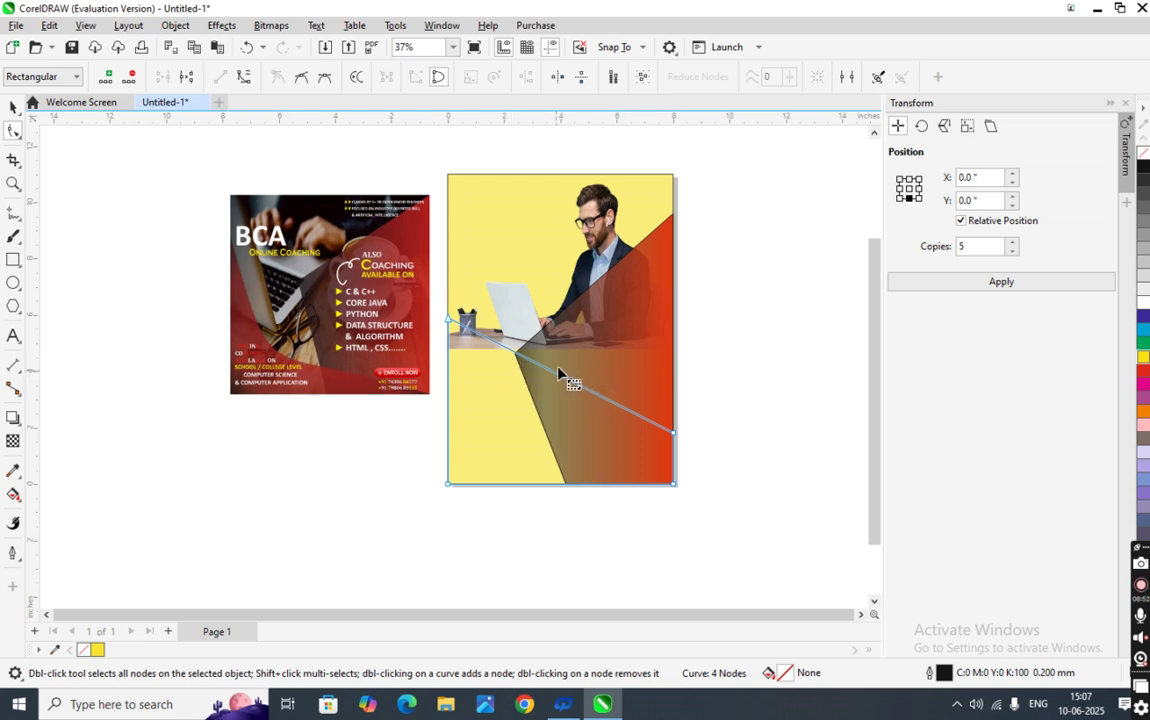
- Bend the slanted top edge into a concave curve sweeping from the desk edge to the bottom-right corner
left_click(242, 80)
left_click_drag(600, 396, 401, 490)
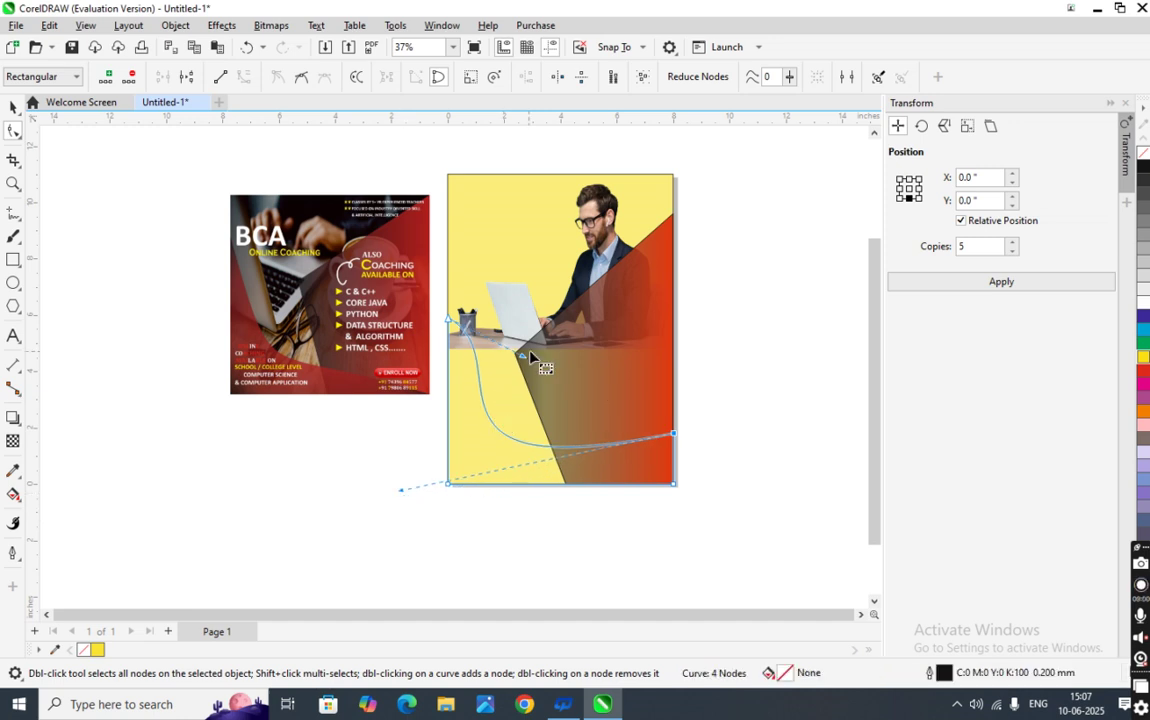
left_click_drag(527, 357, 527, 387)
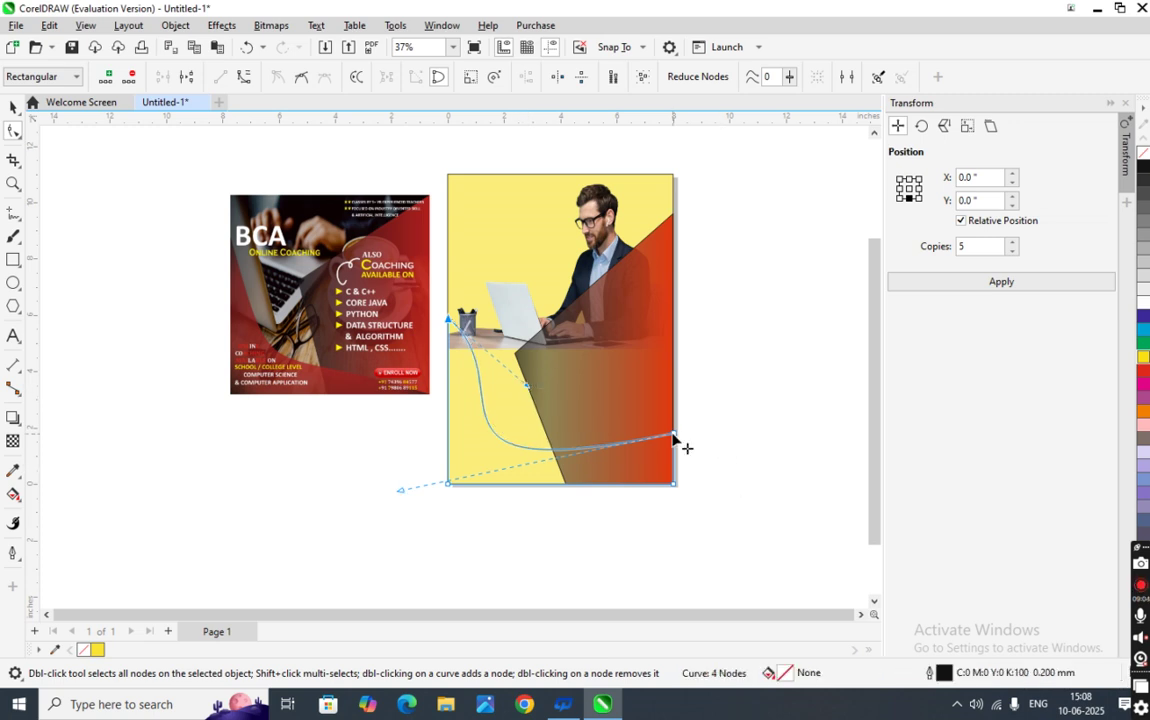
left_click_drag(673, 435, 673, 485)
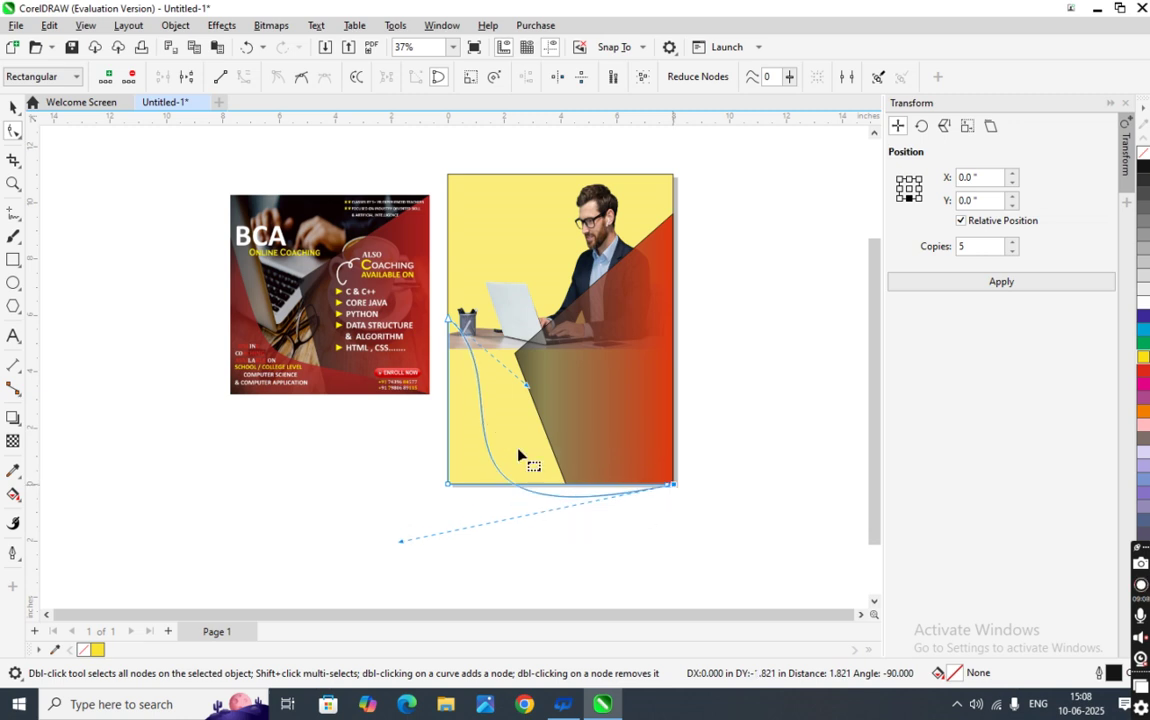
left_click_drag(401, 543, 458, 439)
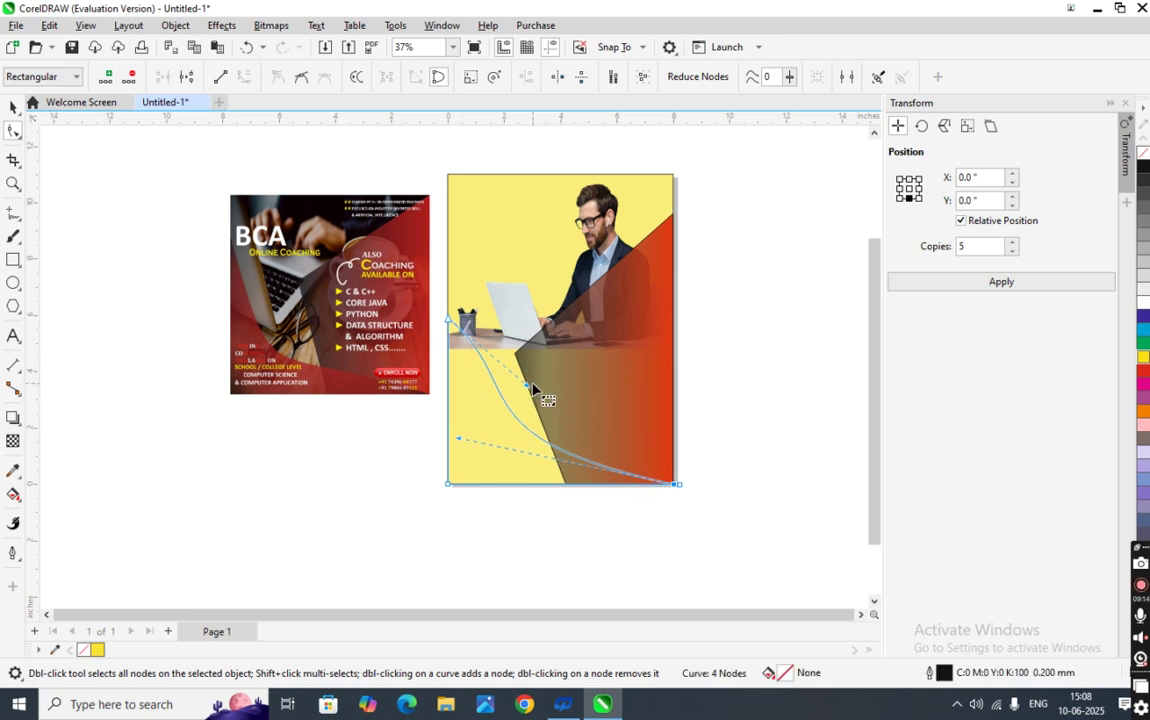
left_click_drag(532, 386, 529, 427)
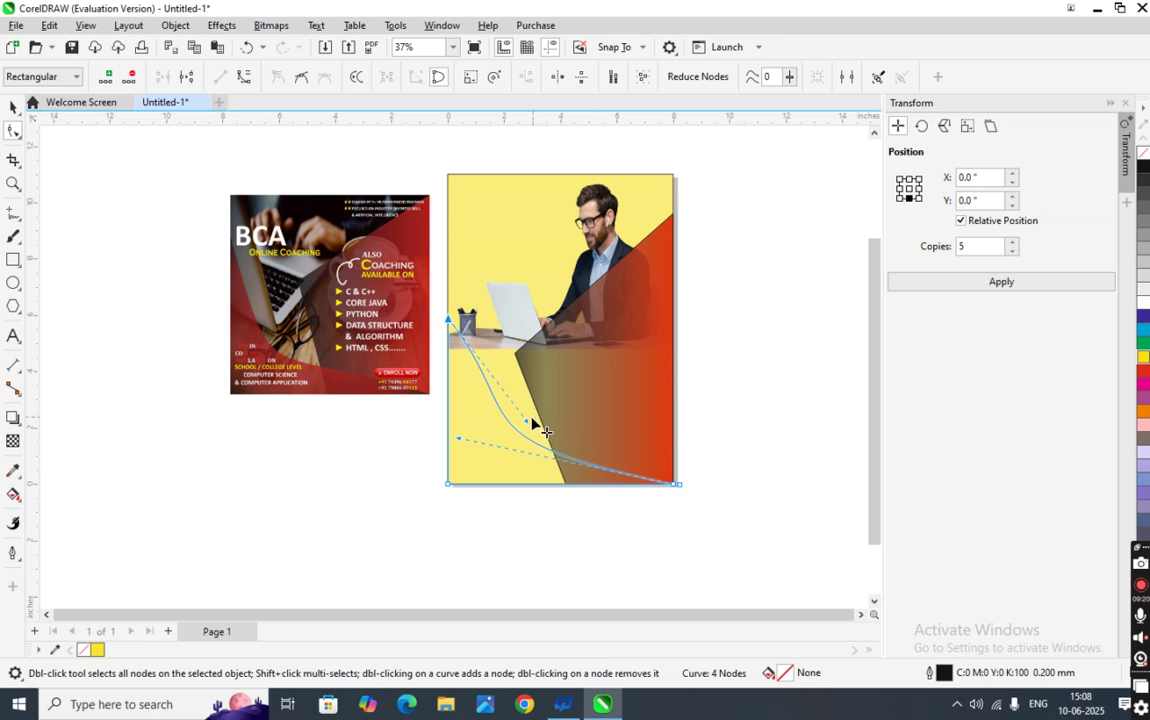
left_click_drag(528, 421, 537, 410)
left_click_drag(459, 438, 512, 430)
left_click(745, 500)
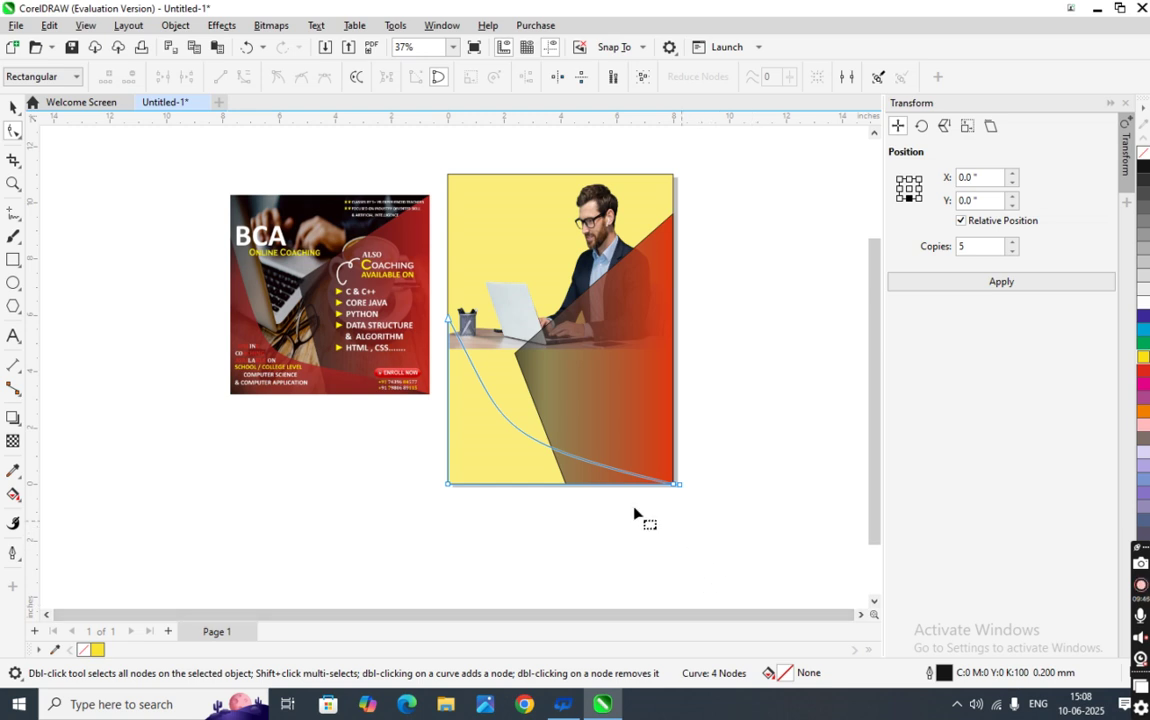
- Convert the lower edge segment to a curve and try bending it, undoing the reshape
left_click(578, 459)
left_click(301, 77)
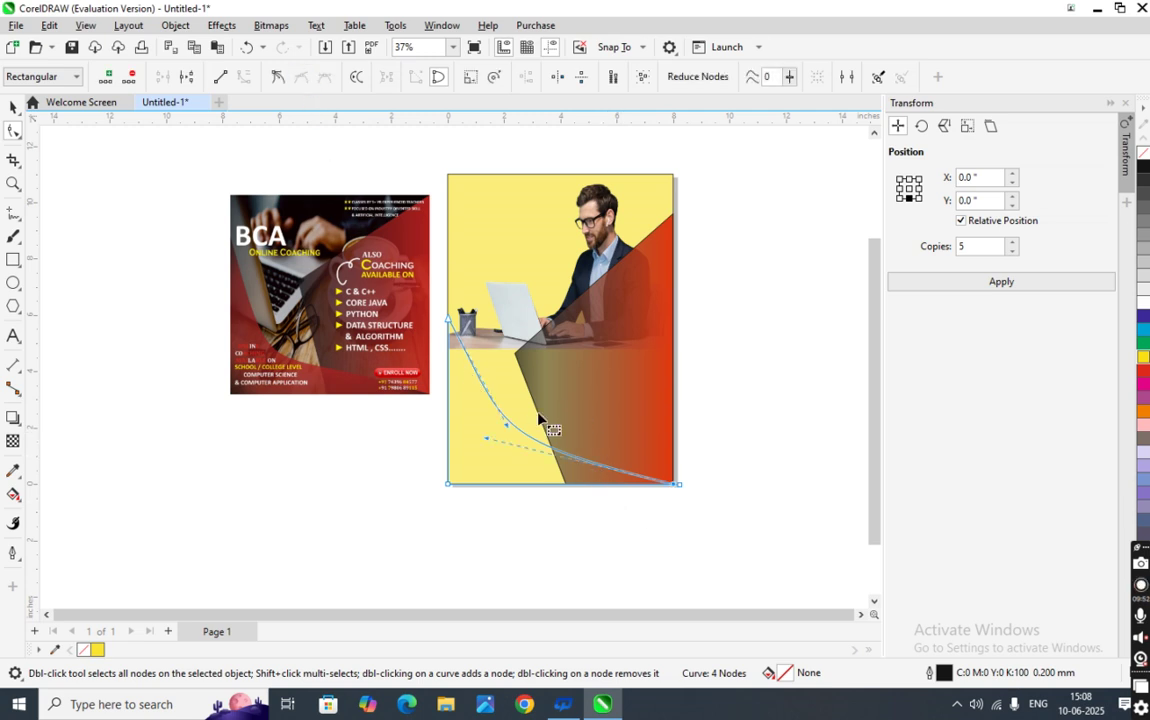
left_click_drag(487, 445, 560, 427)
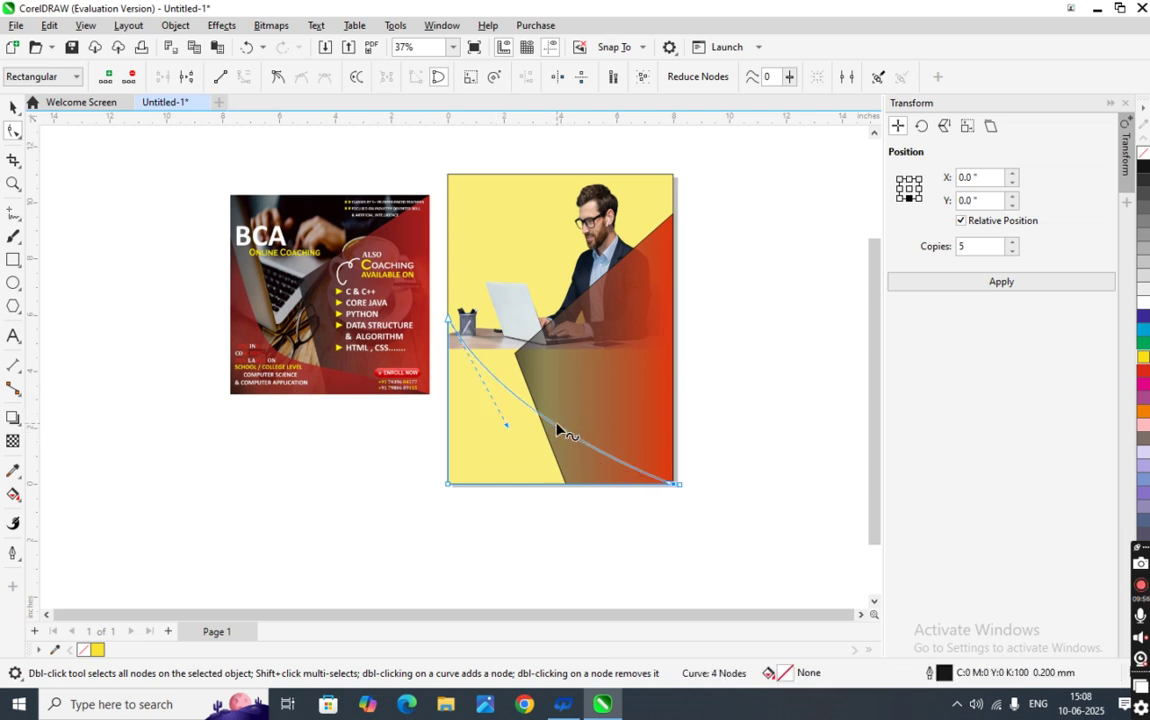
left_click(555, 425)
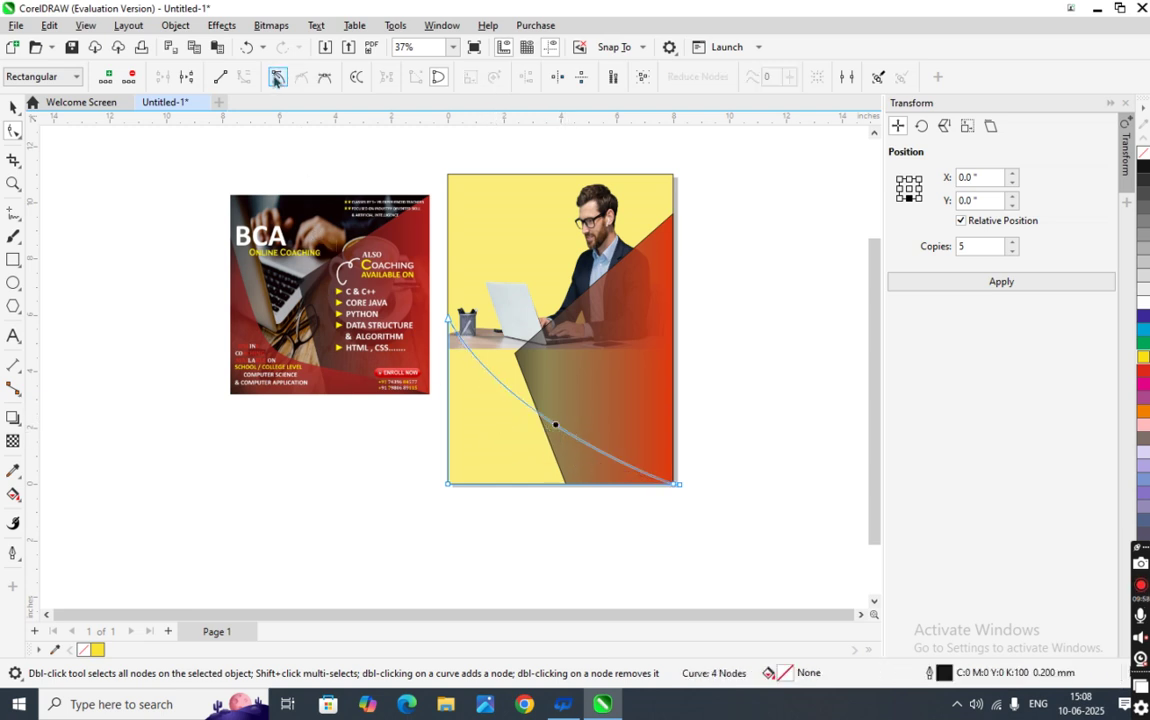
left_click(467, 358)
left_click_drag(507, 428, 476, 462)
key("ctrl+z")
- Pull the curve's middle node down and reshape the edge with its control handle
left_click(244, 77)
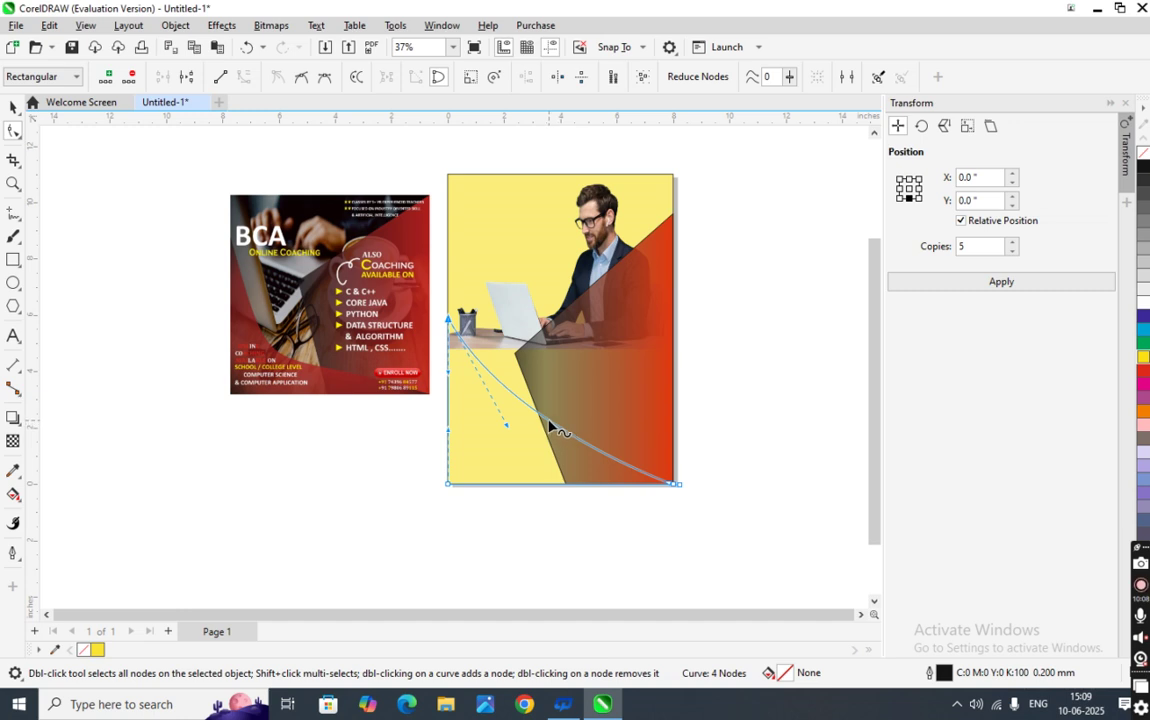
left_click(548, 421)
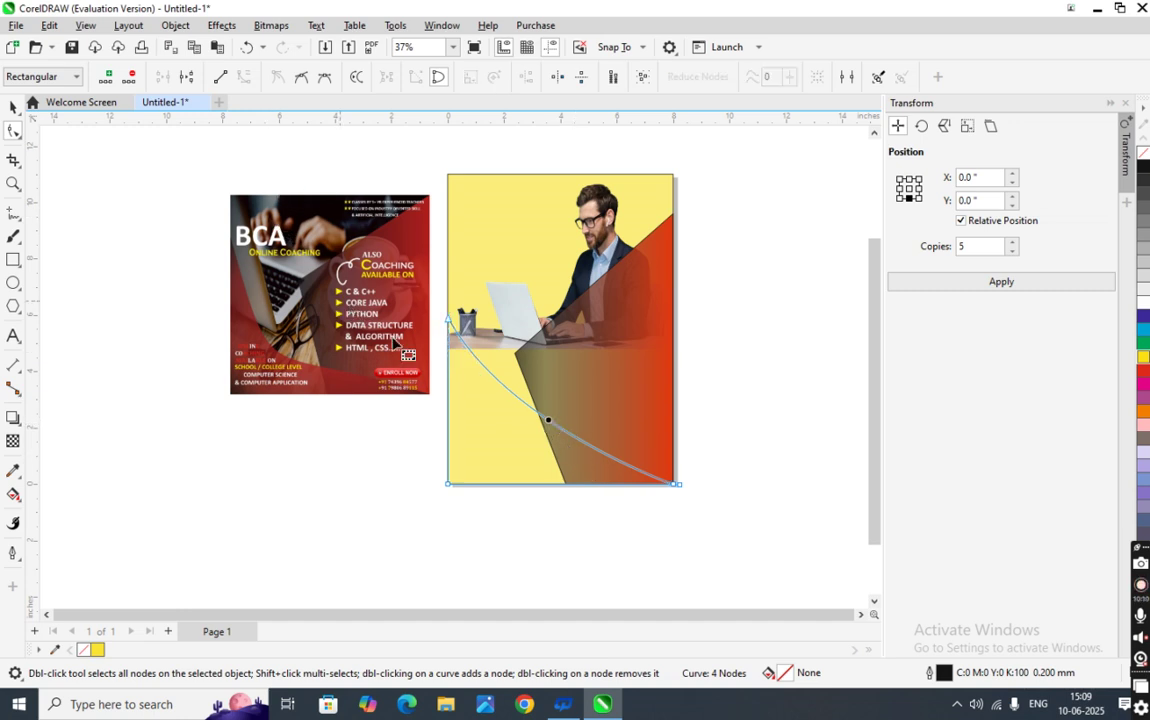
left_click(543, 420)
left_click_drag(543, 420, 548, 436)
left_click(546, 436)
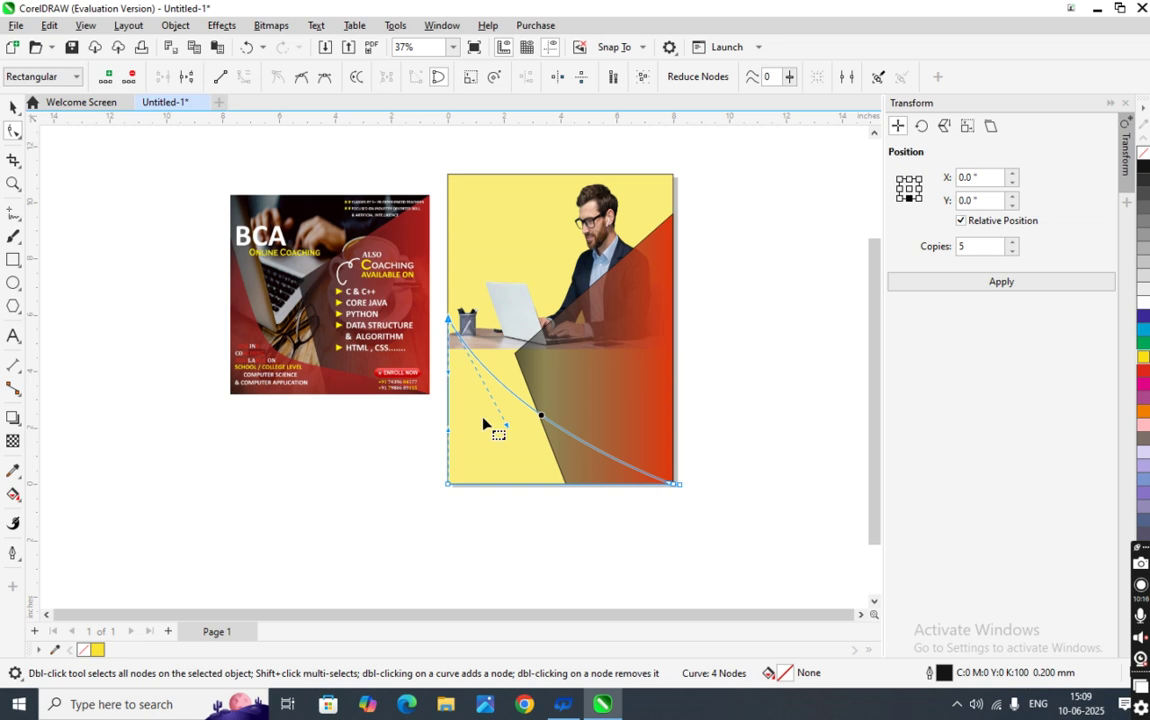
left_click_drag(507, 430, 488, 468)
- Compare handle positions with undo and redo, then make the bottom curve's node smooth
key("ctrl+z")
key("ctrl+shift+z")
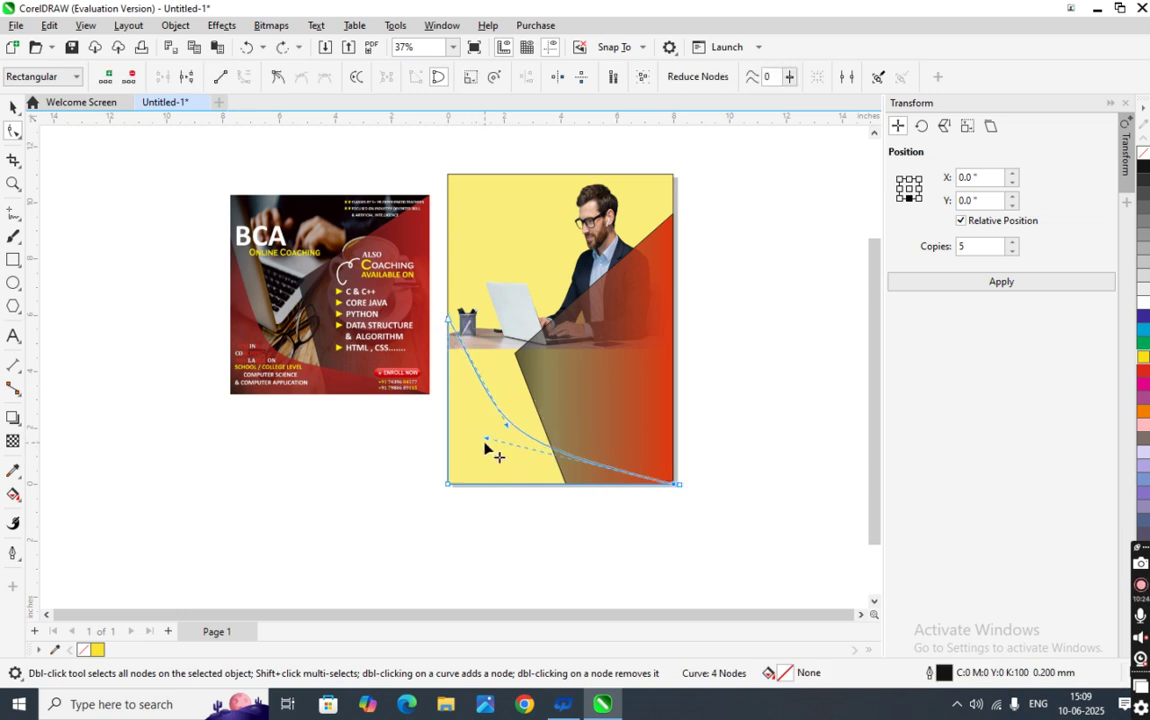
left_click_drag(487, 438, 542, 423)
key("ctrl+z")
left_click(530, 437)
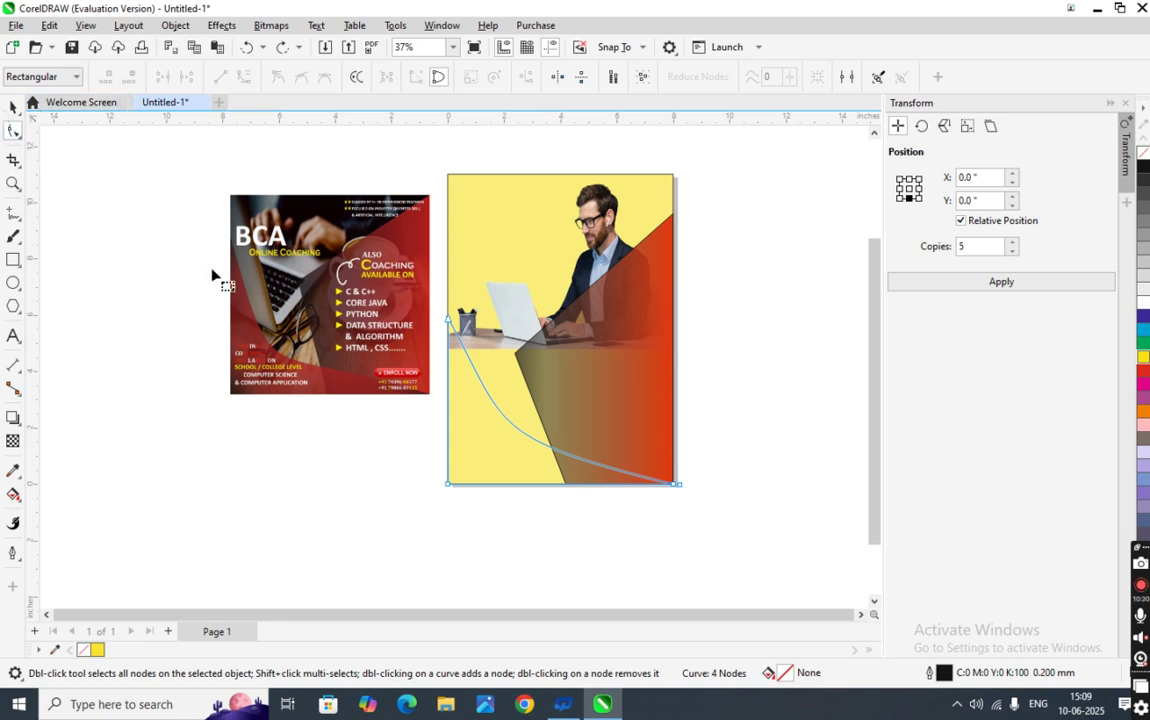
left_click(525, 433)
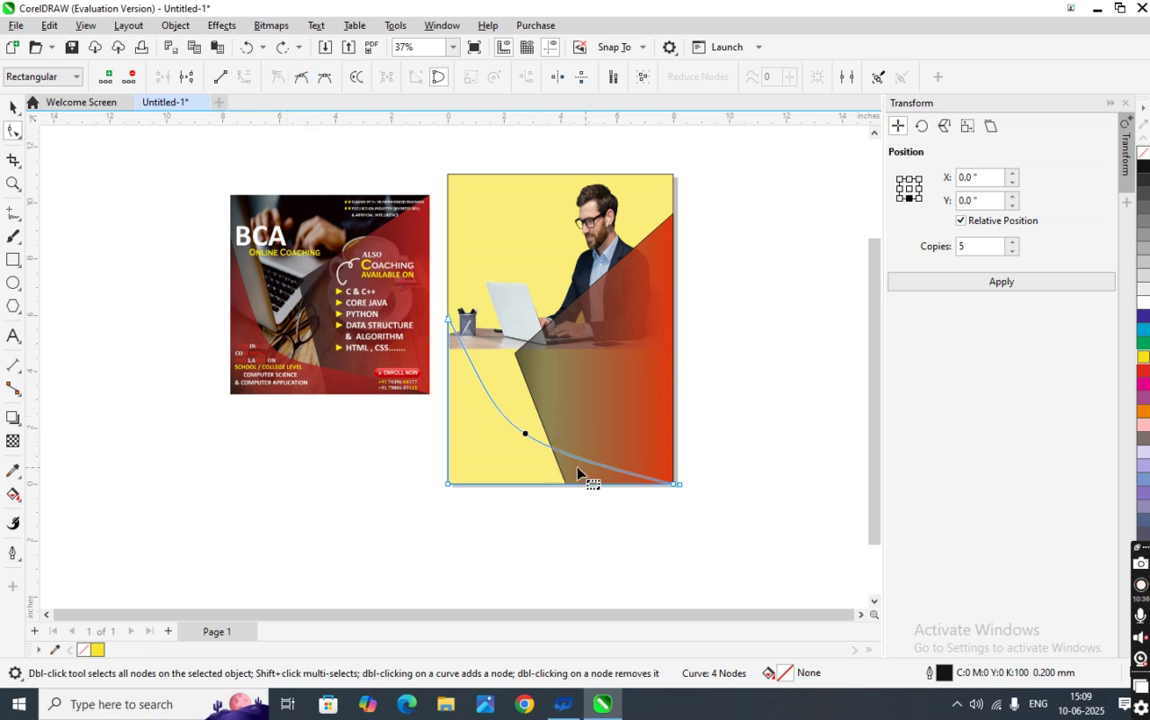
left_click(304, 80)
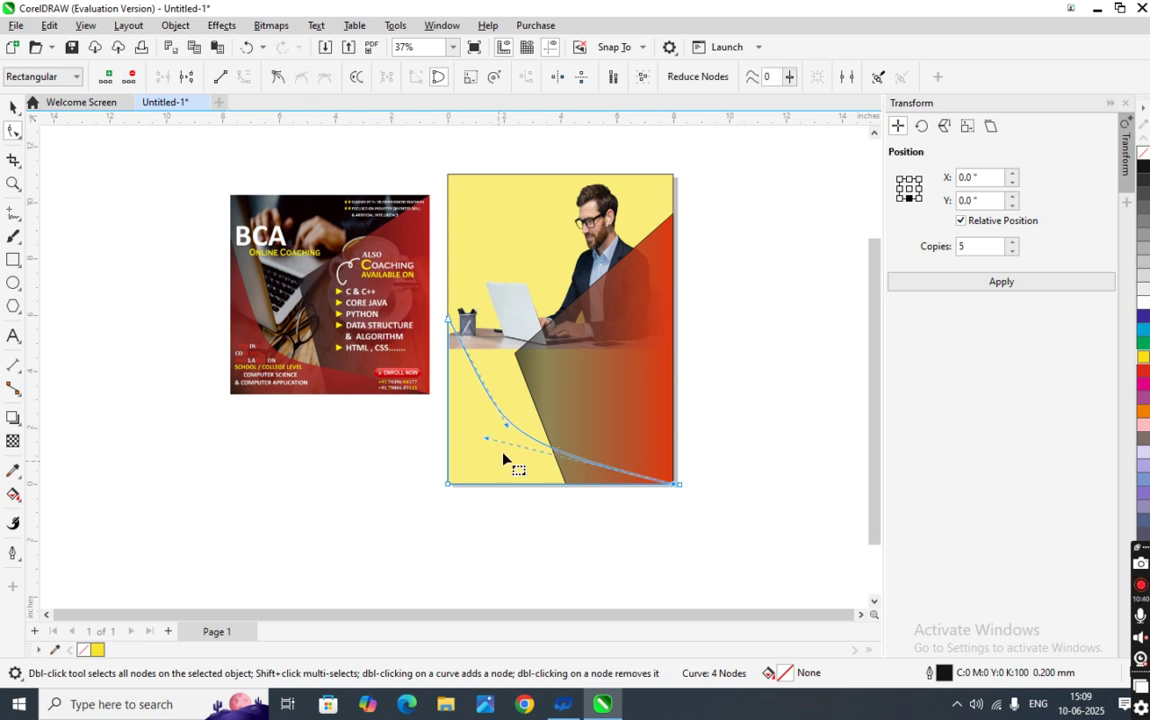
- Bow the curve smoothly and bend it using the top-left node's handle
mouse_move(488, 441)
left_mouse_down()
mouse_move(508, 441)
mouse_move(498, 441)
left_mouse_up()
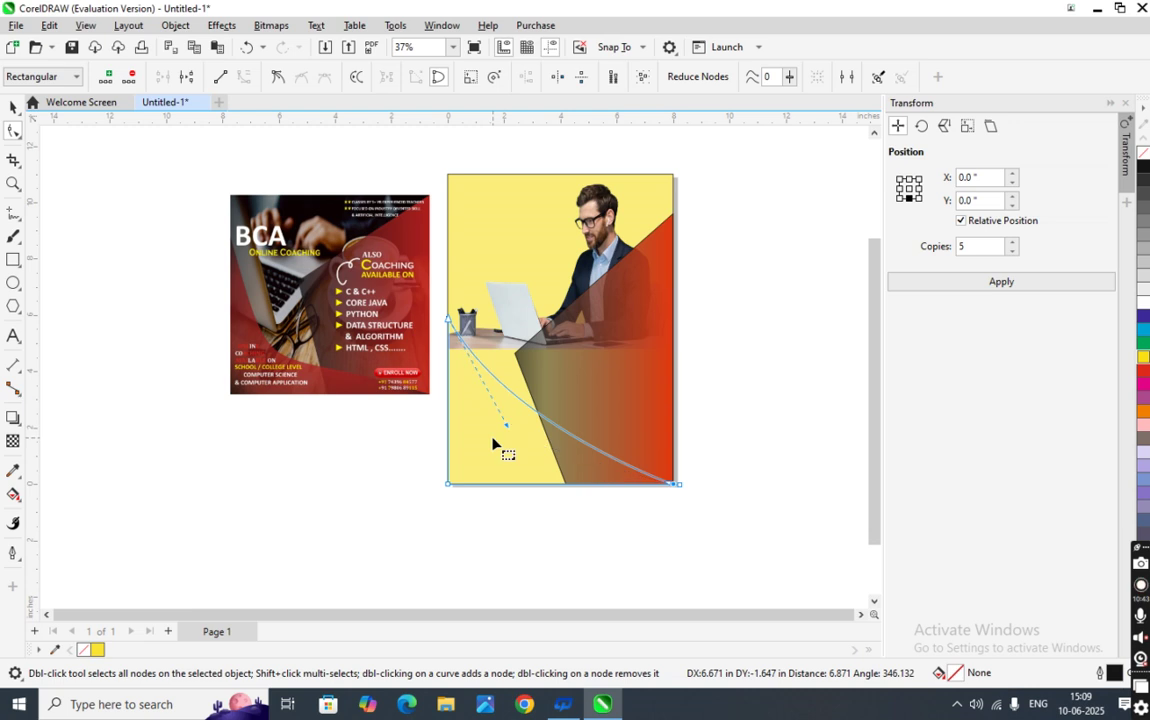
left_click(567, 436)
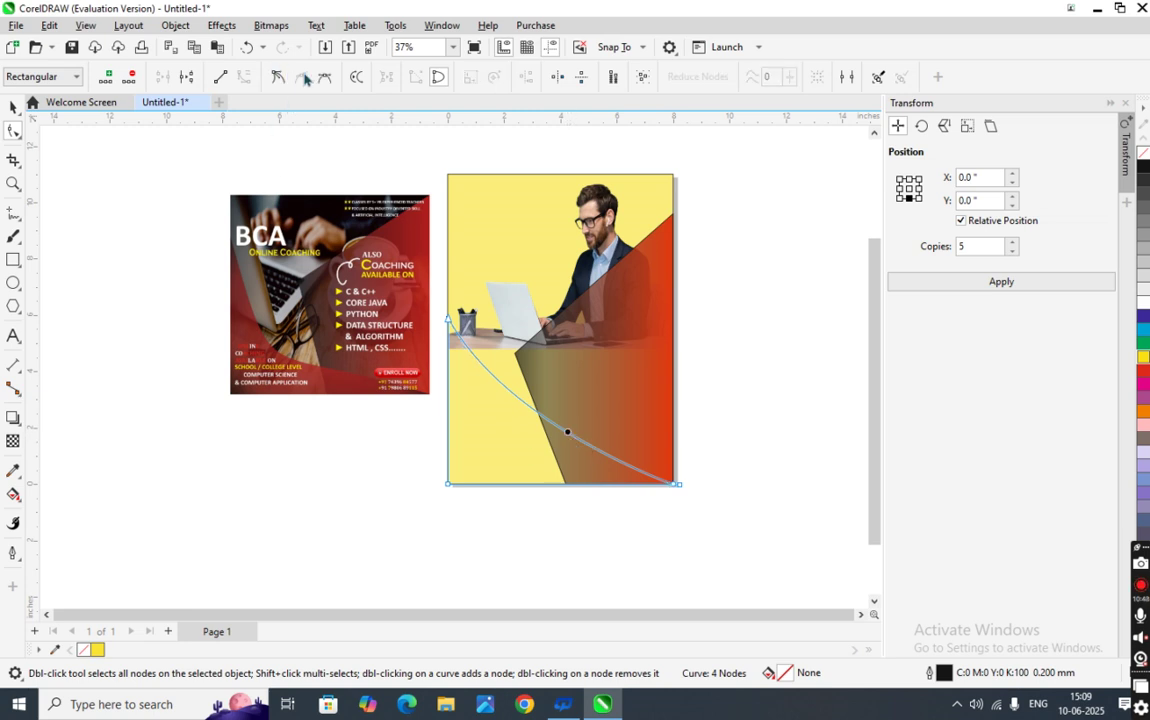
left_click(449, 321)
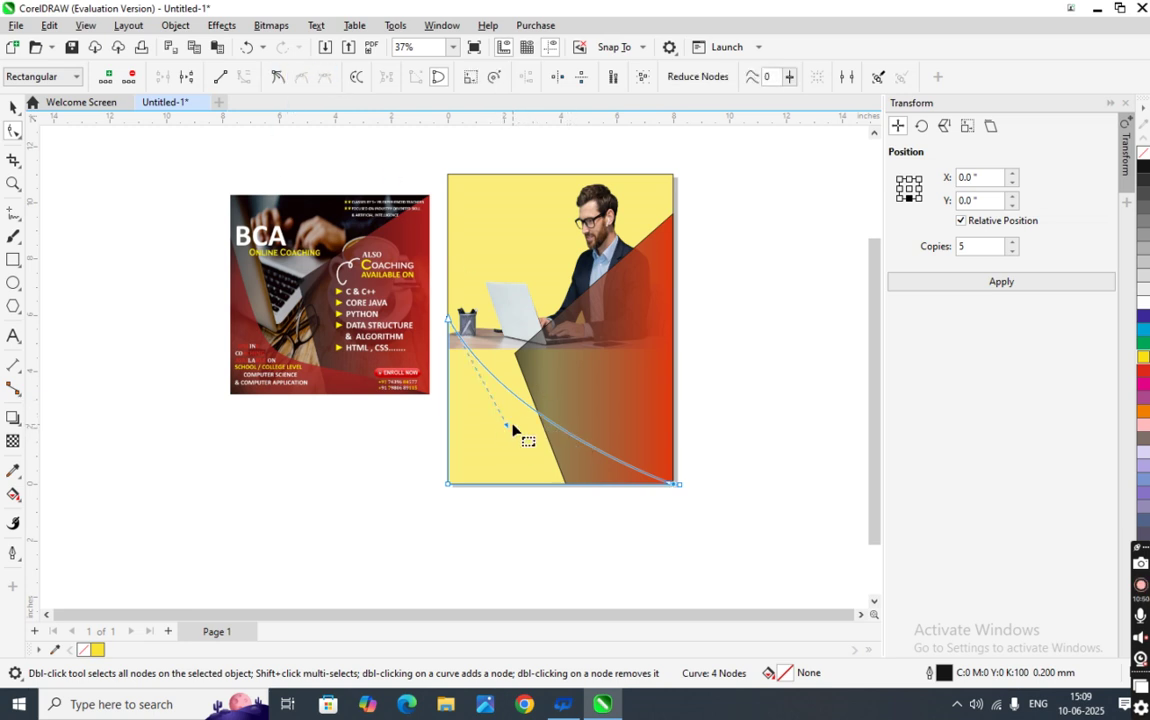
left_click_drag(509, 430, 468, 457)
left_click_drag(526, 429, 548, 450)
- Convert the segment to a curve and pull its handle down-left, comparing shapes with undo/redo
left_click(526, 429)
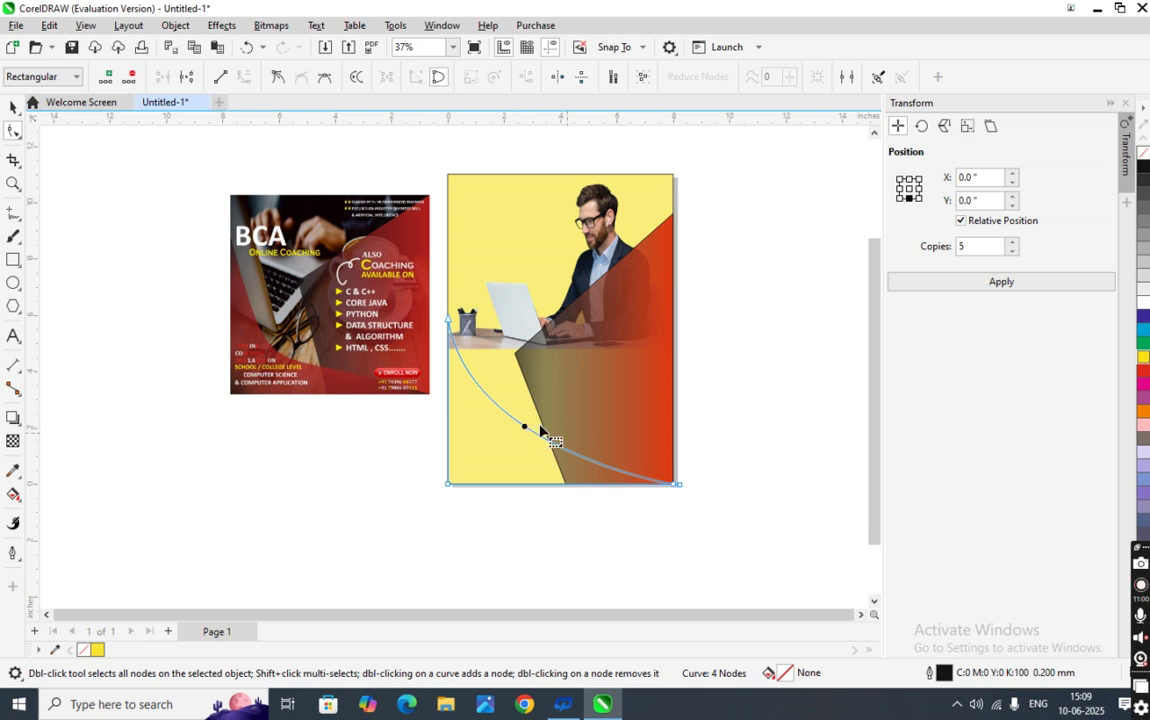
left_click(326, 79)
left_click(526, 430)
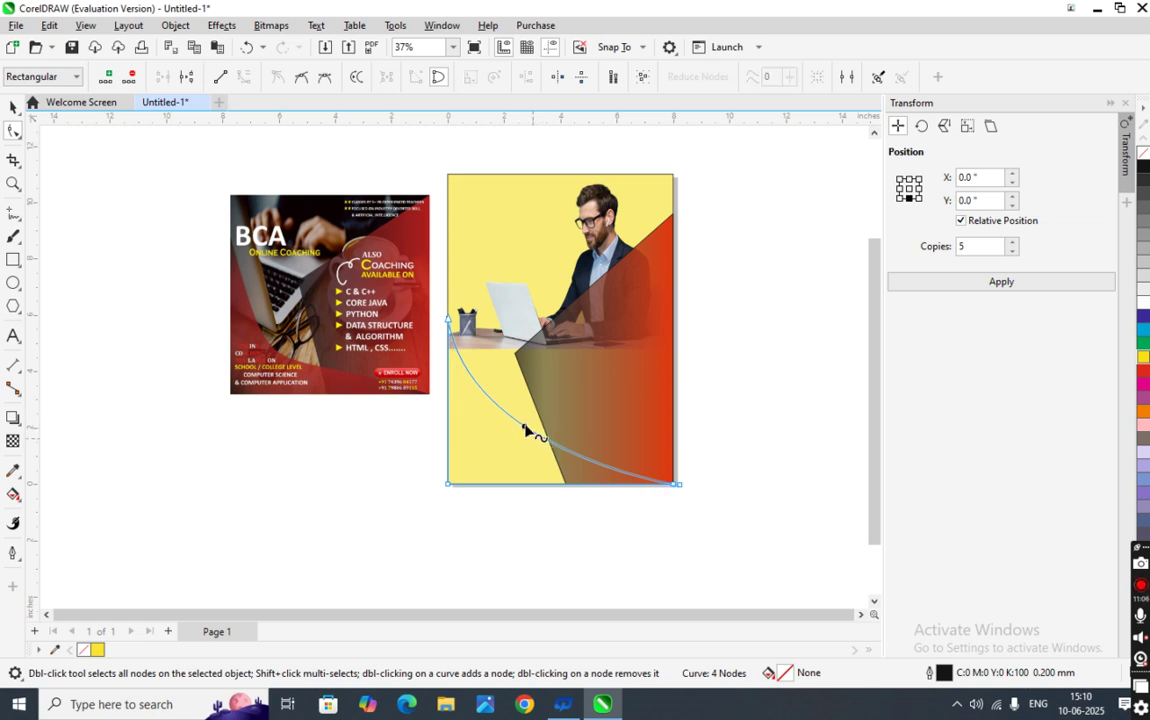
left_click(302, 79)
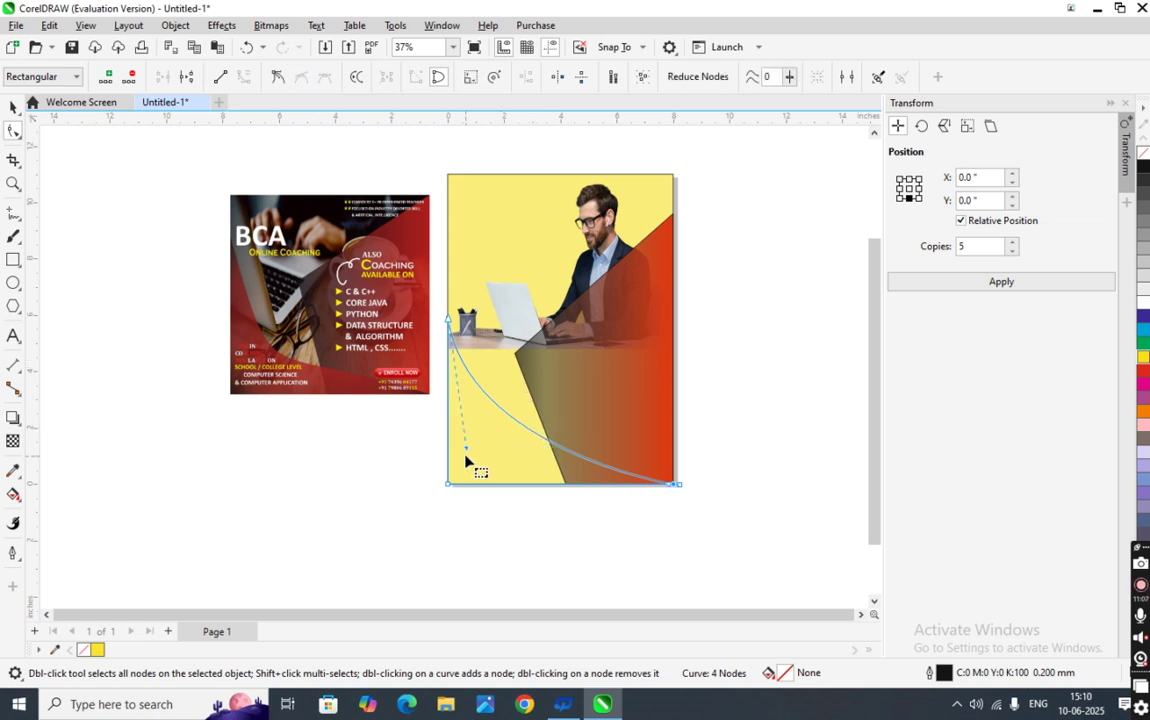
left_click_drag(466, 455, 444, 487)
key("ctrl+z")
key("ctrl+shift+z")
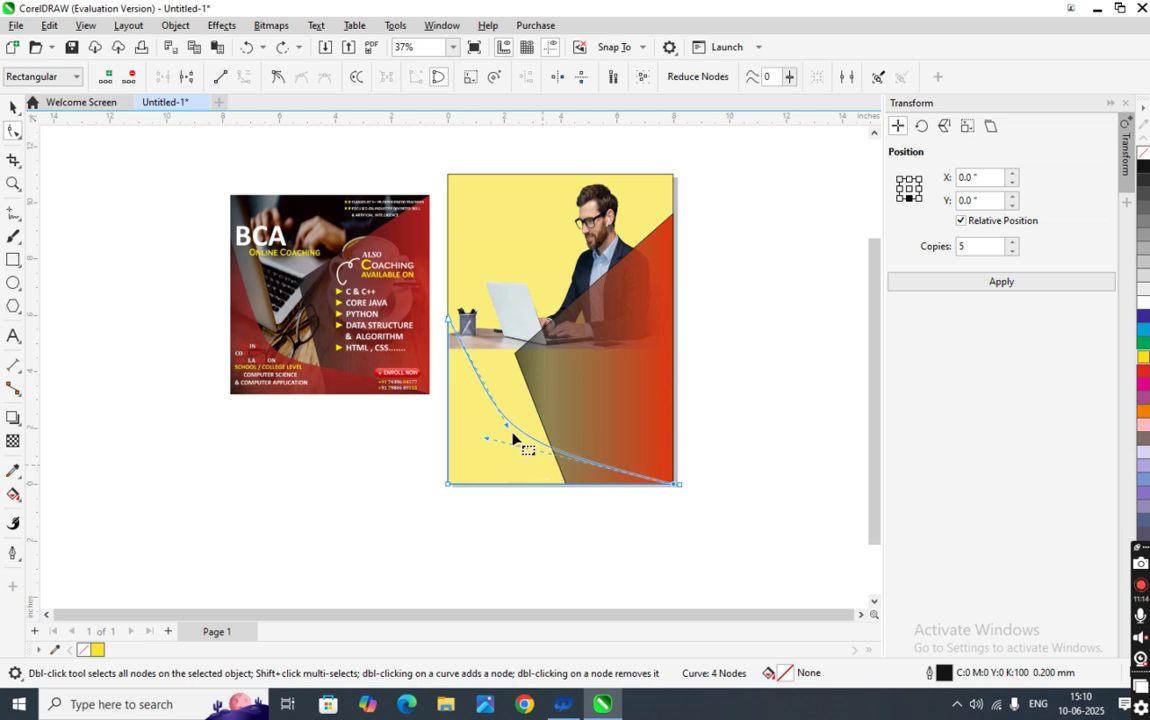
left_click_drag(490, 447, 526, 439)
key("ctrl+z")
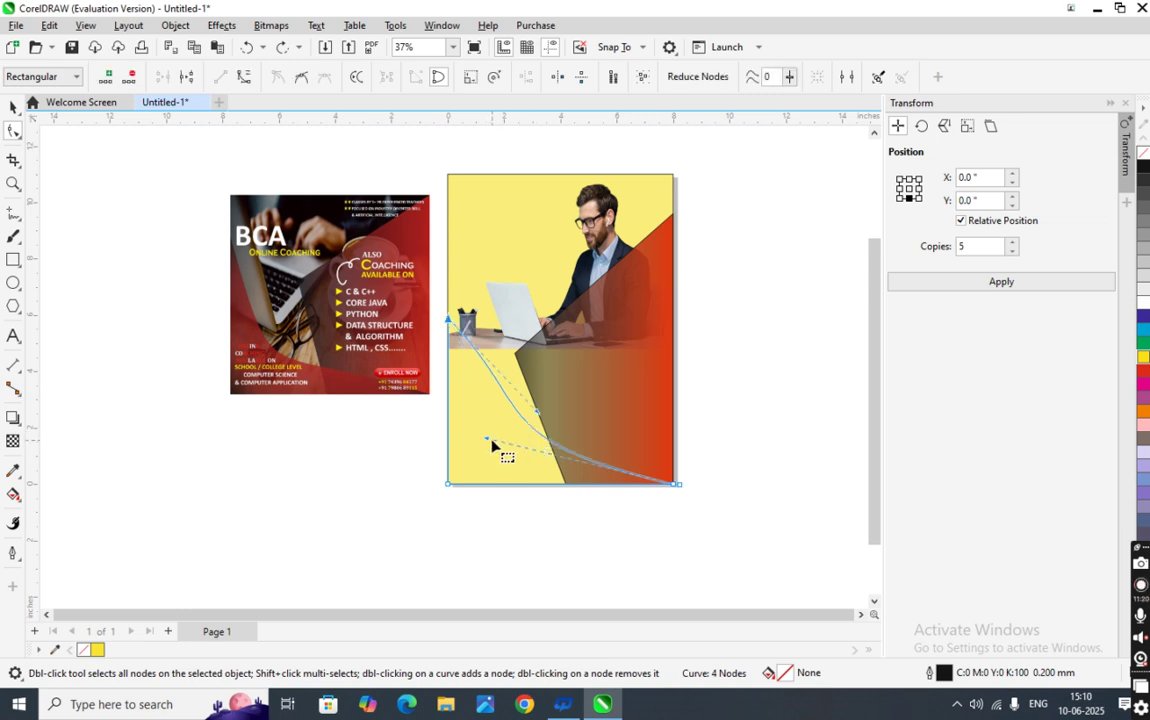
- Reshape the curve near the bottom-left so it drops close to the left side
left_click(244, 77)
left_click_drag(486, 443, 445, 446)
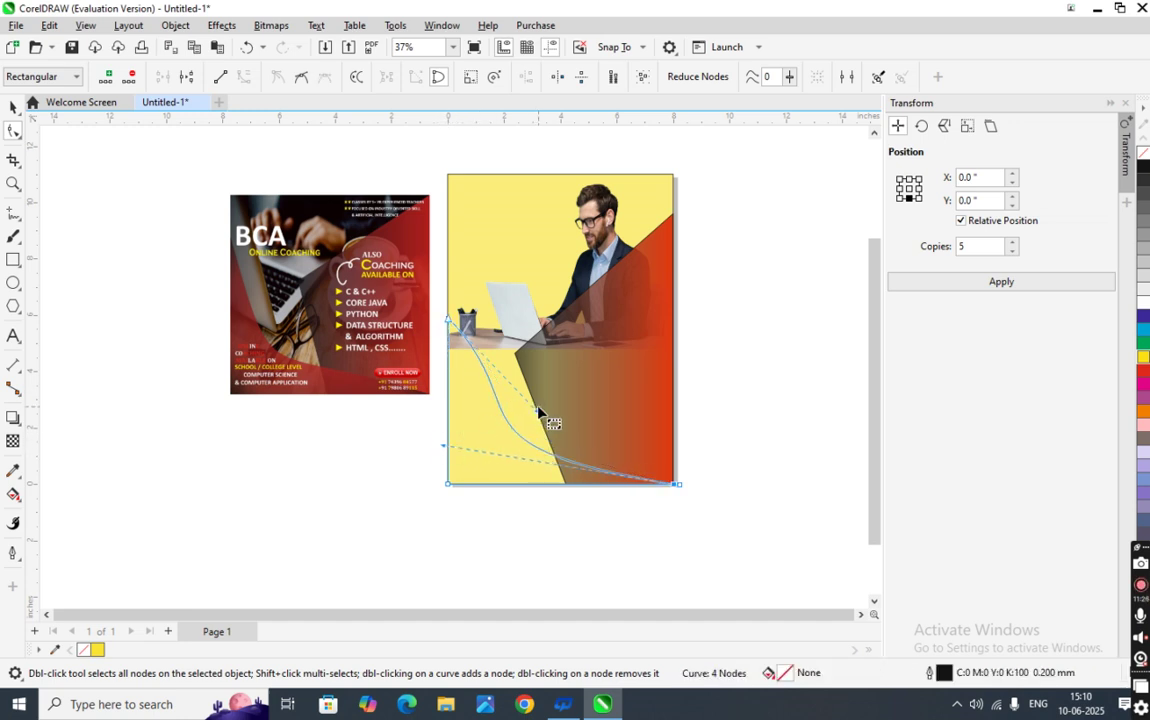
left_click_drag(538, 418, 511, 423)
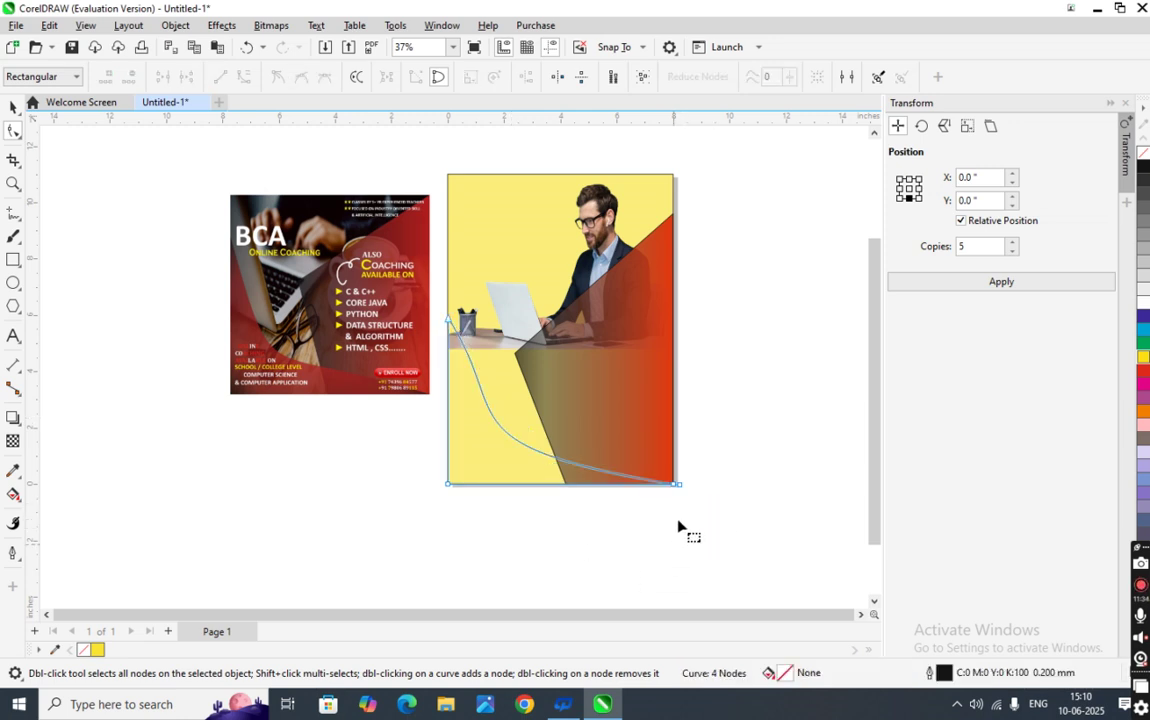
left_click(576, 476)
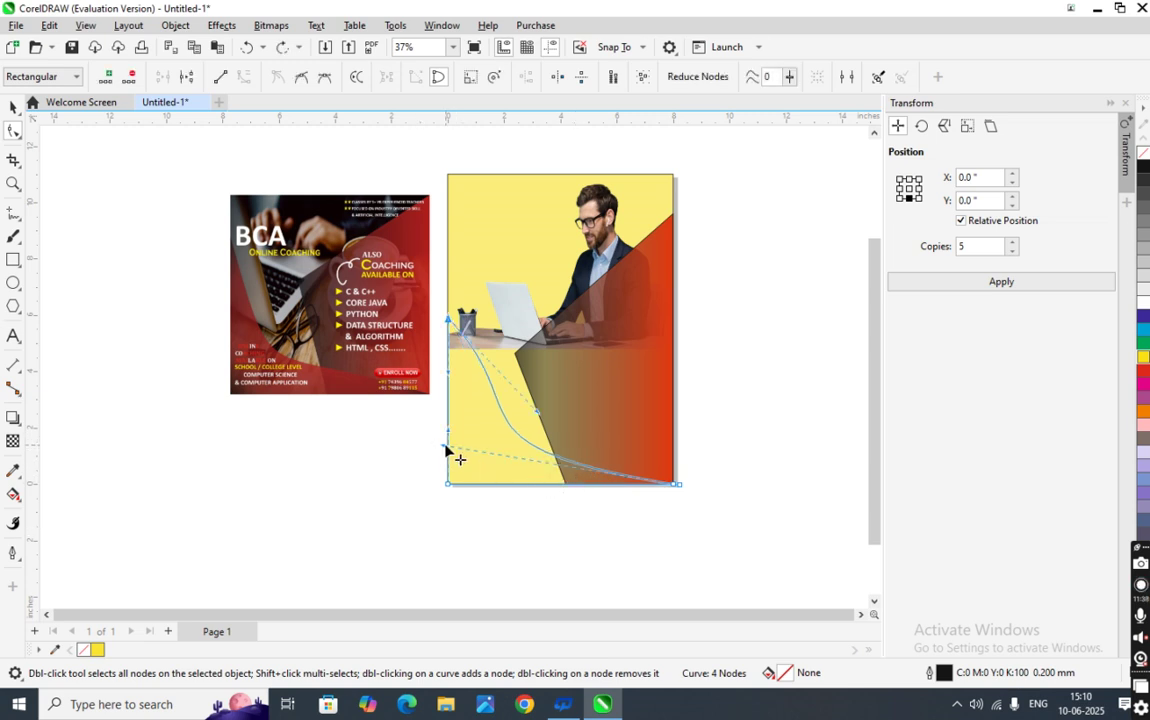
mouse_move(446, 448)
left_mouse_down()
mouse_move(460, 452)
mouse_move(459, 468)
left_mouse_up()
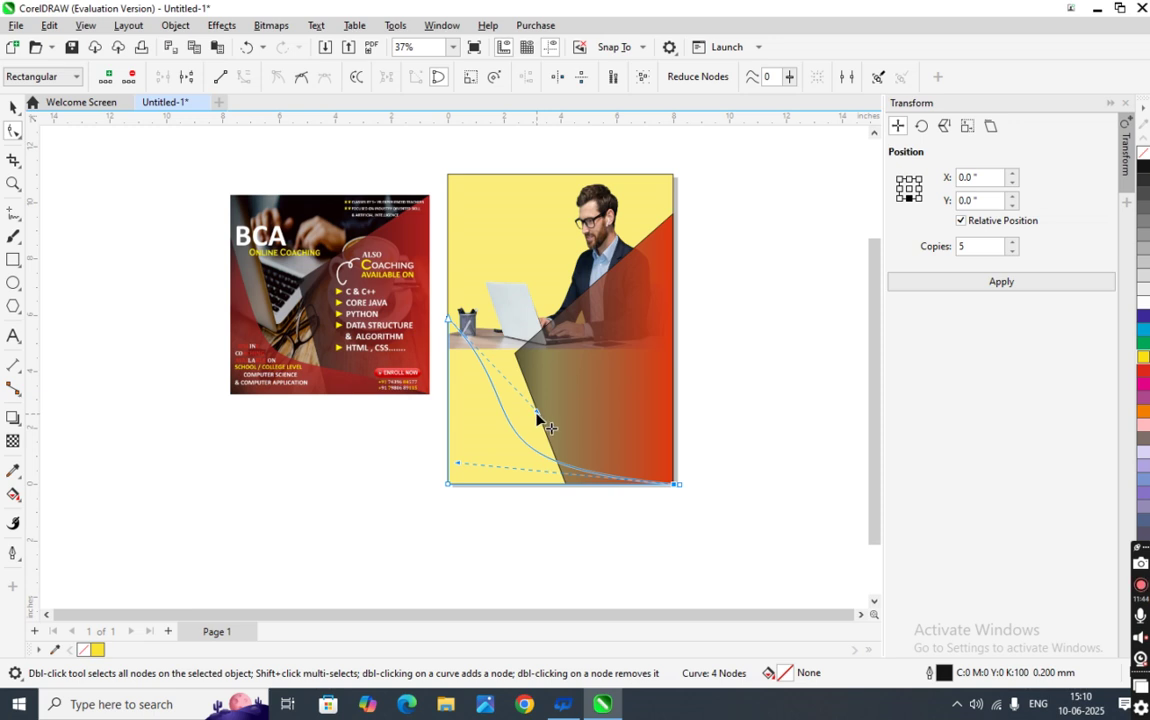
mouse_move(529, 411)
left_mouse_down()
mouse_move(510, 418)
mouse_move(520, 427)
left_mouse_up()
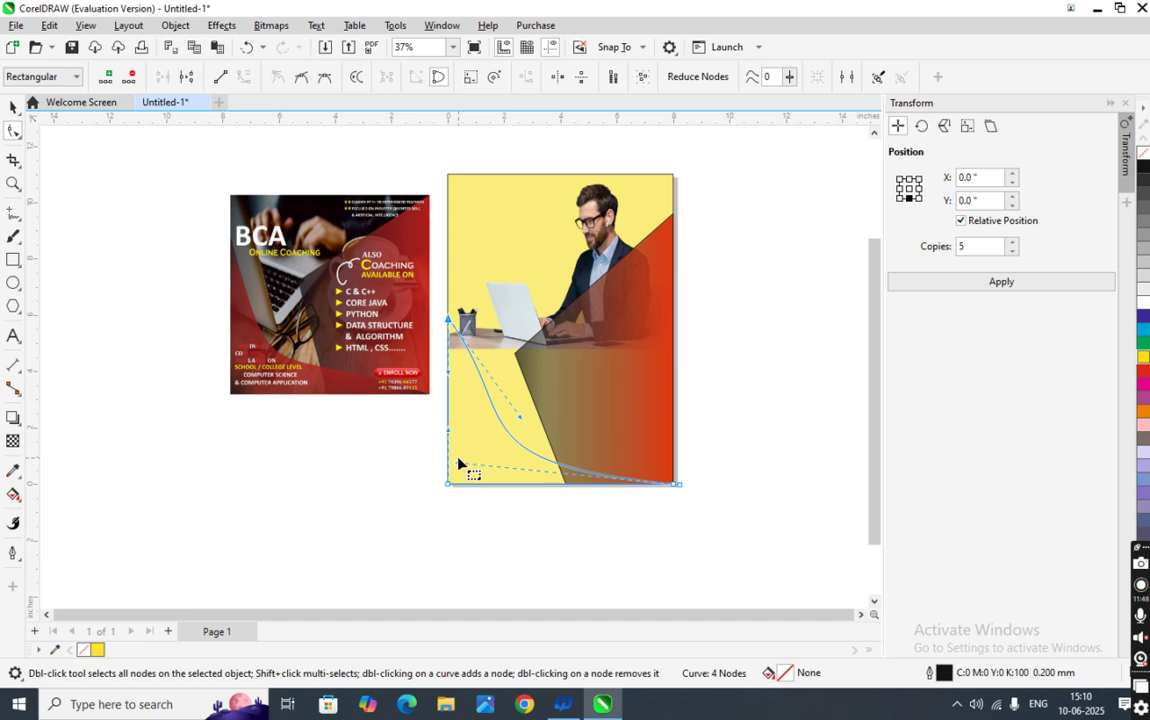
left_click_drag(459, 468, 500, 438)
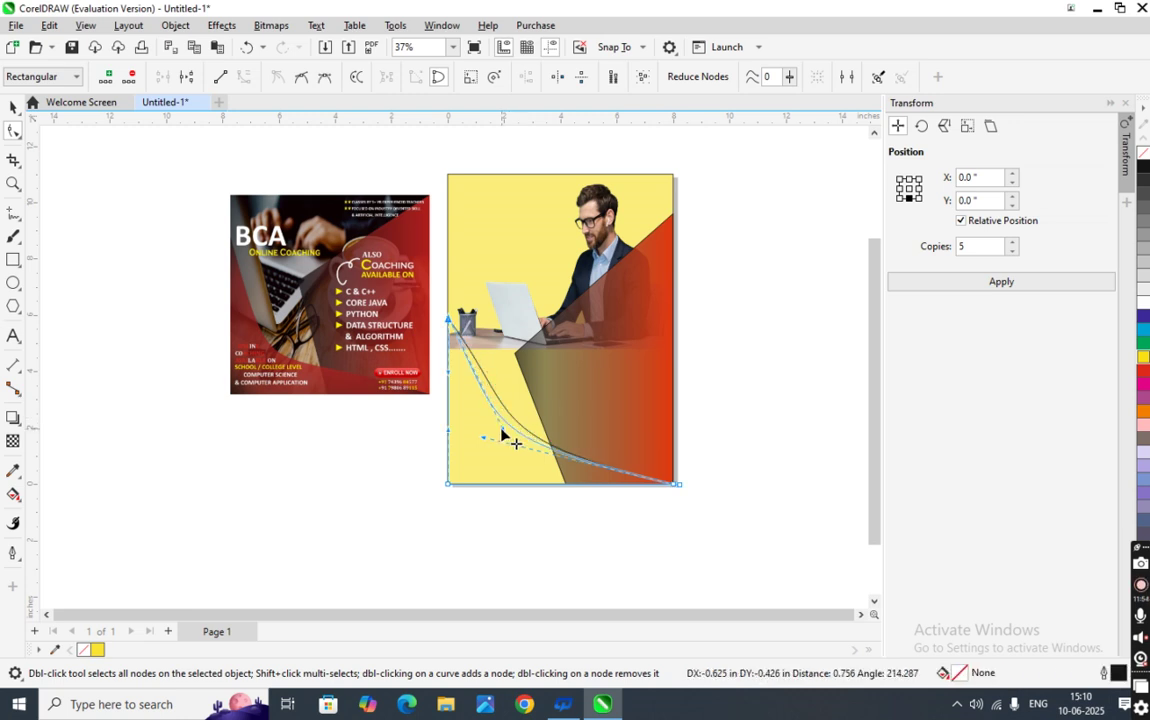
left_click_drag(503, 437, 505, 438)
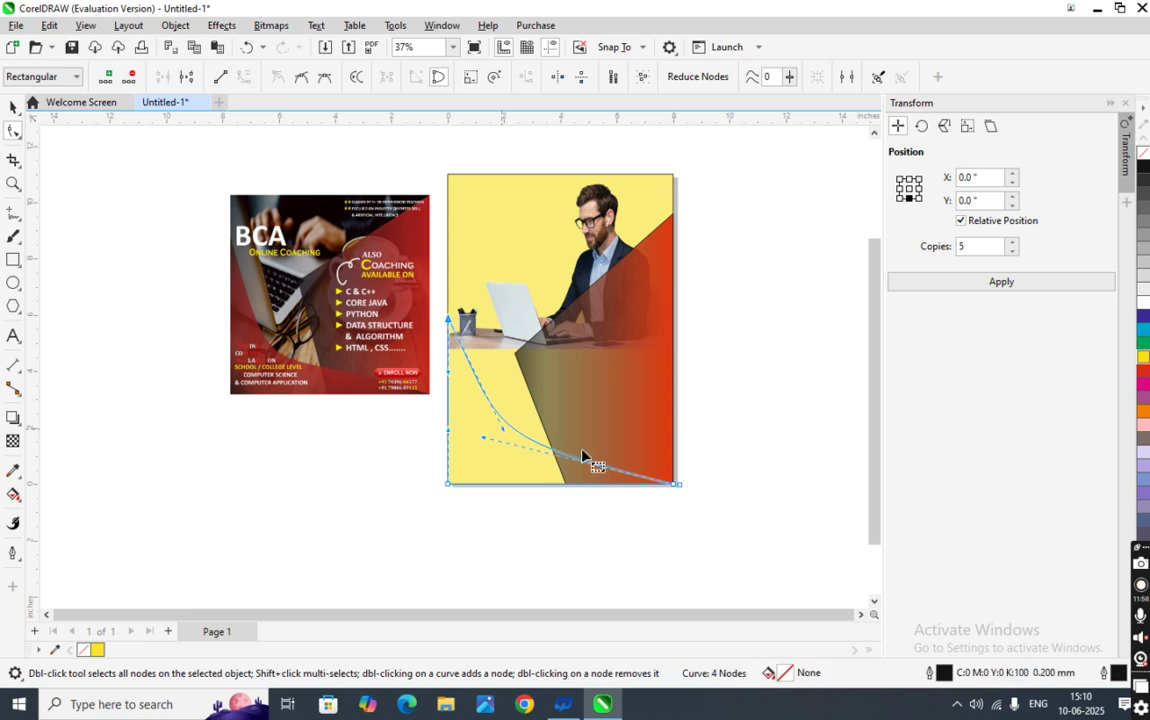
- Move the curve's end node toward the poster's bottom-right corner
left_click_drag(676, 488, 670, 485)
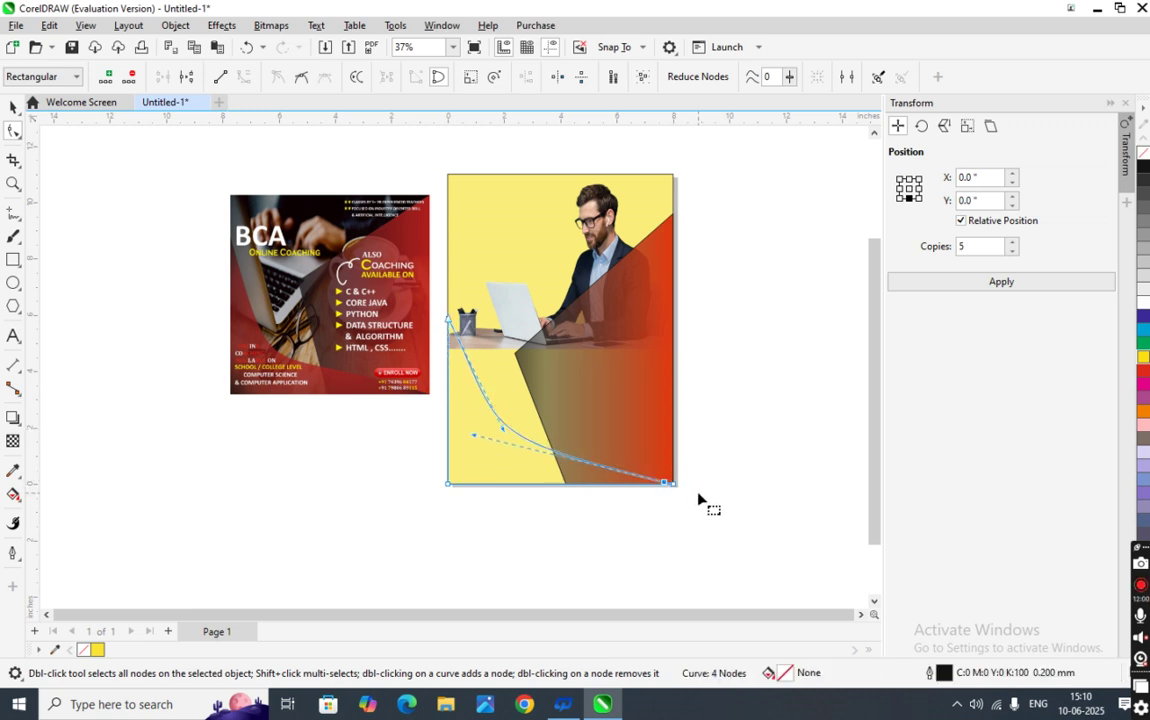
left_click(660, 508)
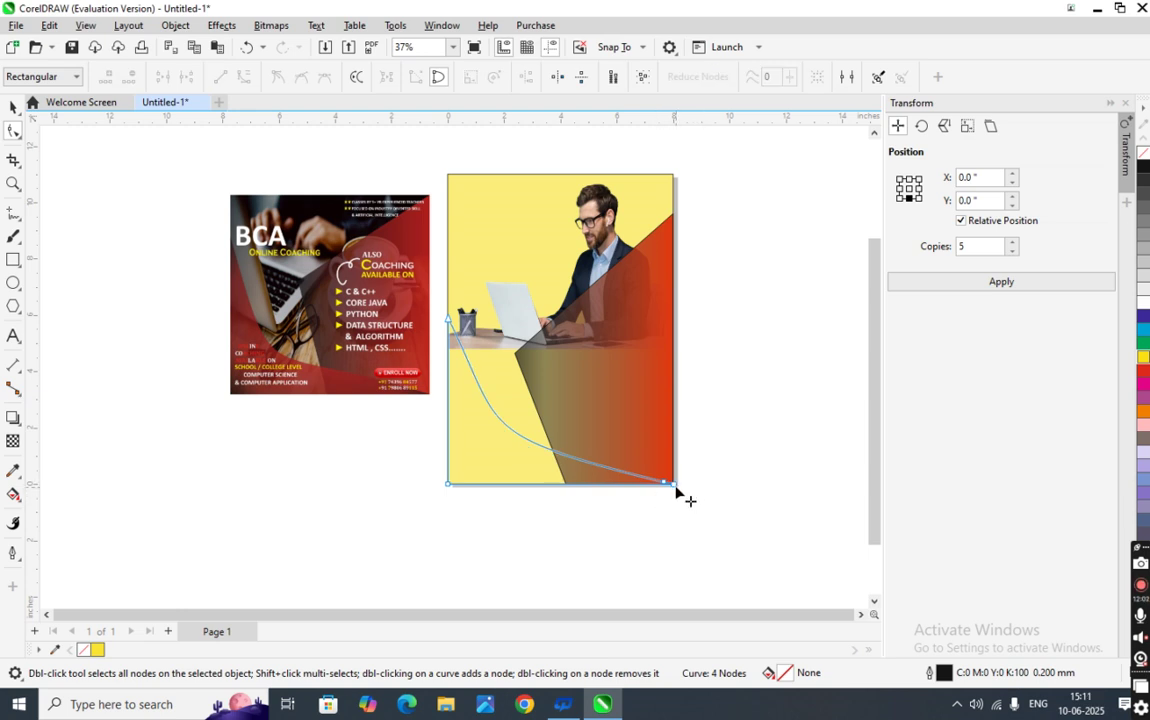
left_click_drag(675, 485, 670, 489)
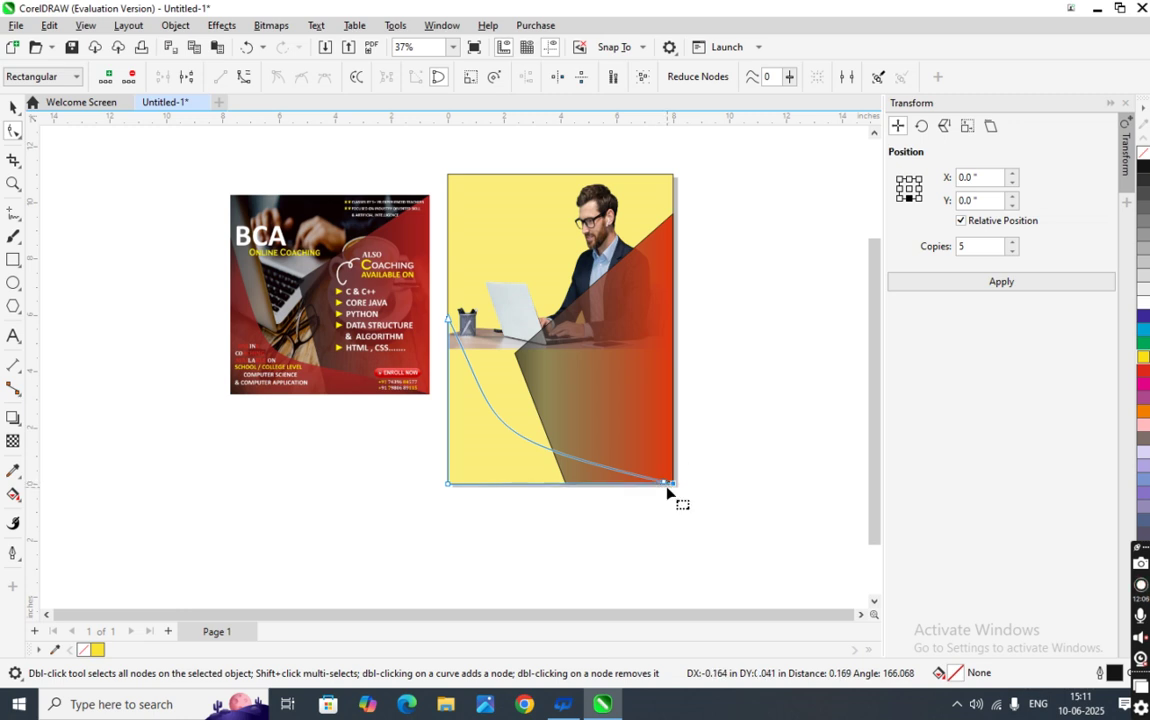
scroll(667, 477, "up", 1)
- Zoom in and snap the curve's end node exactly onto the poster's bottom-right page corner
scroll(667, 478, "up", 4)
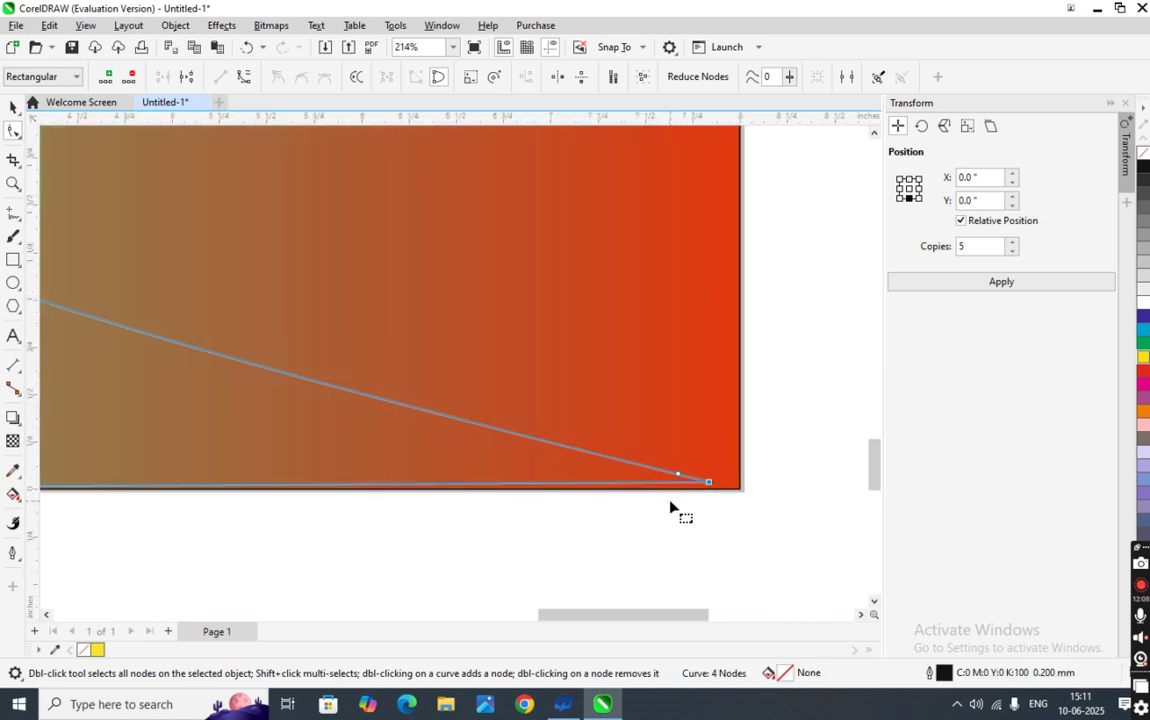
left_click(709, 482)
mouse_move(709, 483)
left_mouse_down()
mouse_move(716, 489)
mouse_move(698, 487)
mouse_move(713, 489)
left_mouse_up()
left_click(679, 476)
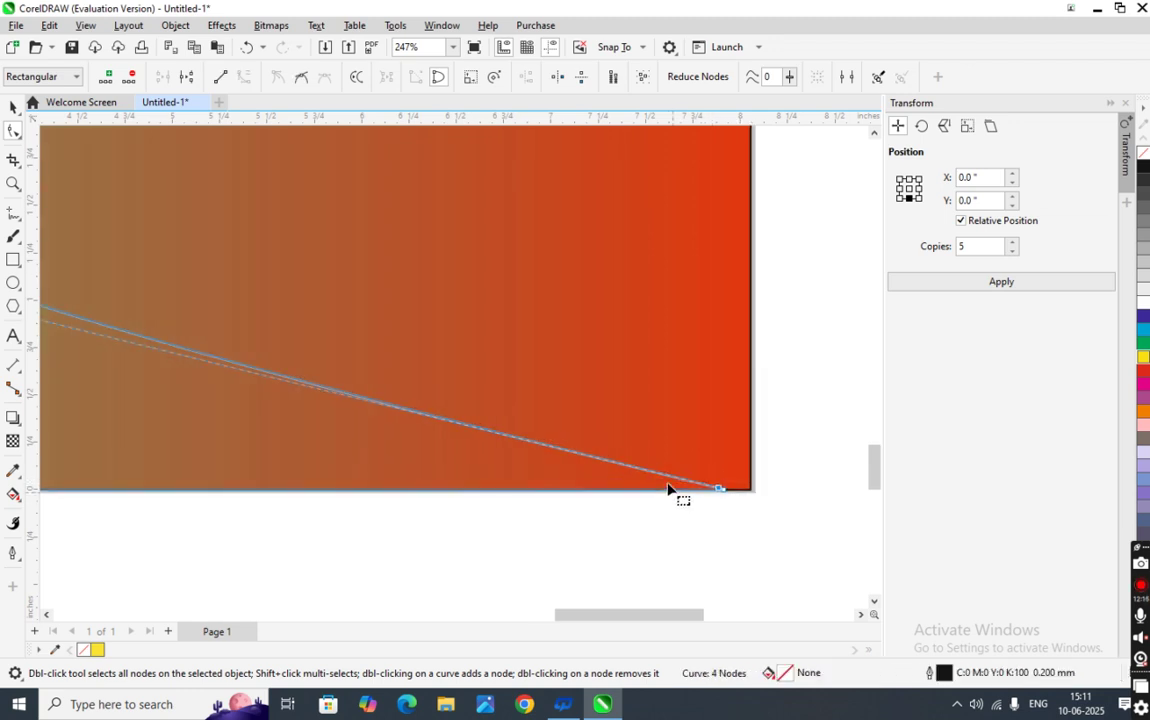
scroll(673, 489, "down", 3)
scroll(385, 489, "down", 3)
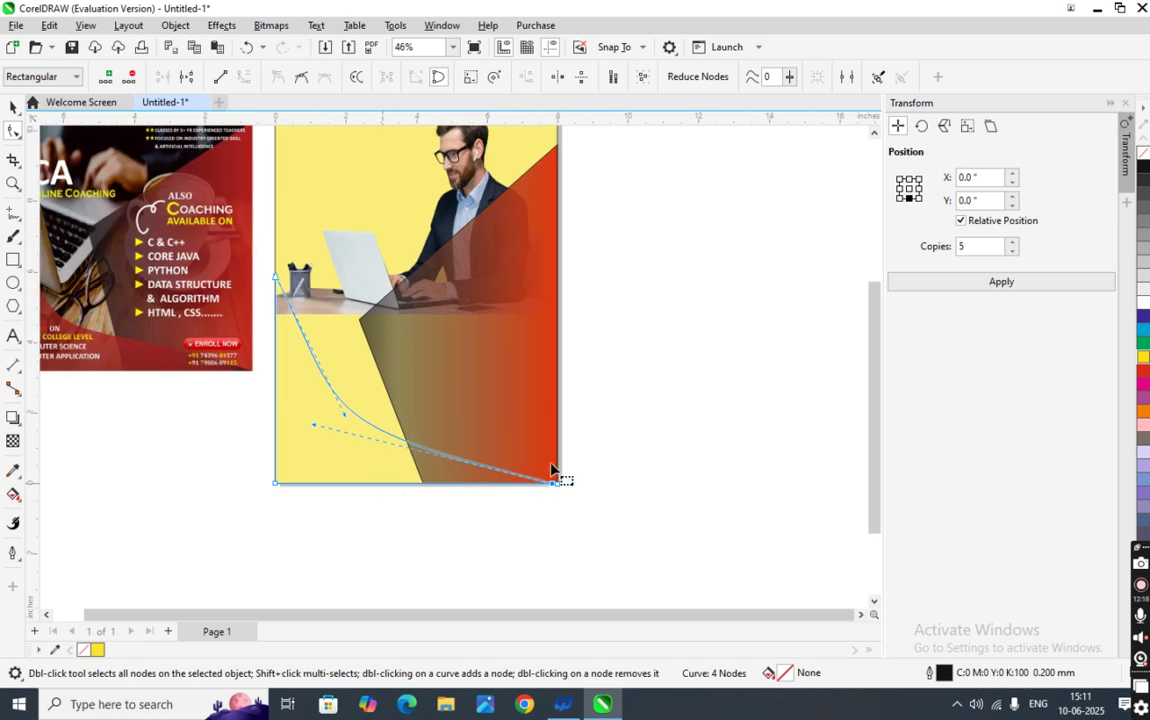
scroll(560, 486, "up", 3)
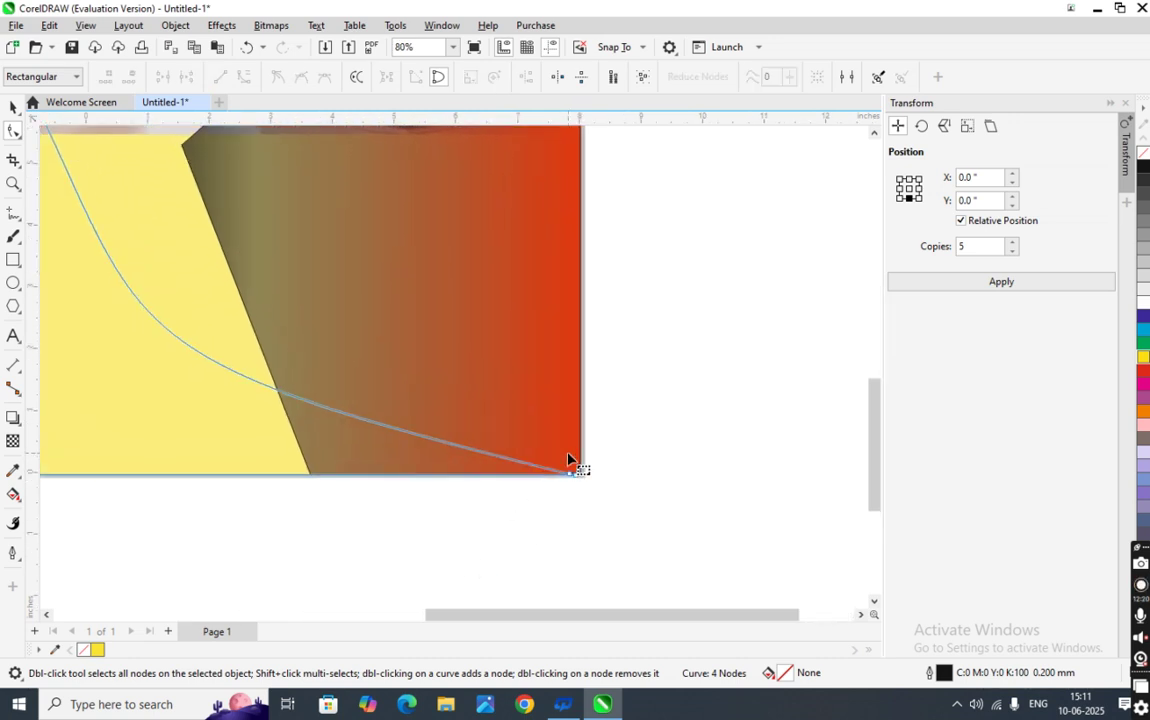
scroll(578, 492, "down", 1)
scroll(570, 500, "up", 2)
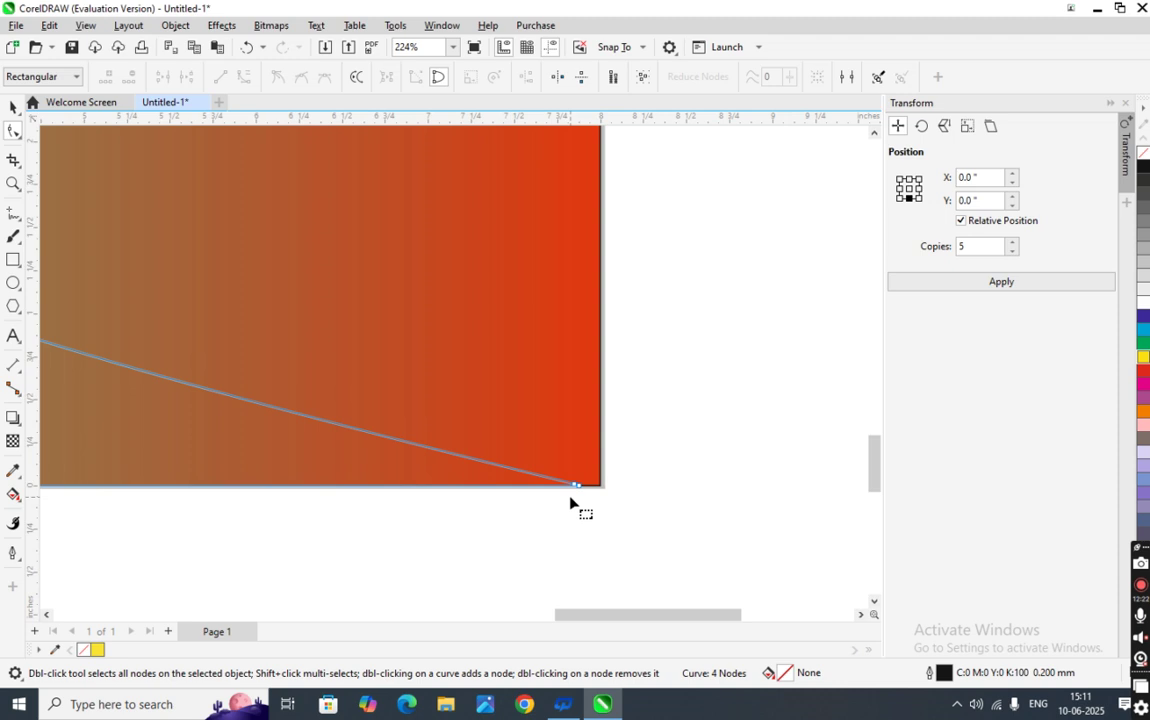
scroll(570, 500, "down", 4)
scroll(550, 520, "down", 2)
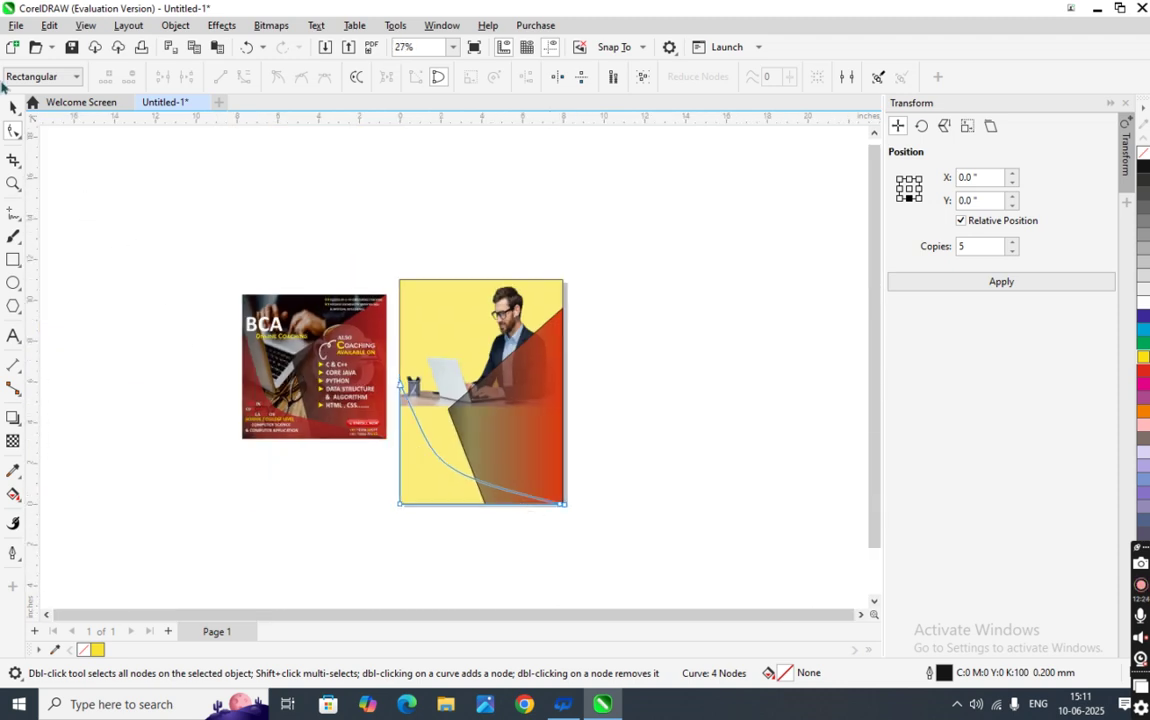
left_click(14, 108)
- Apply a black-to-white linear fountain fill to the curved shape, angled diagonally toward the bottom-right
left_click(141, 259)
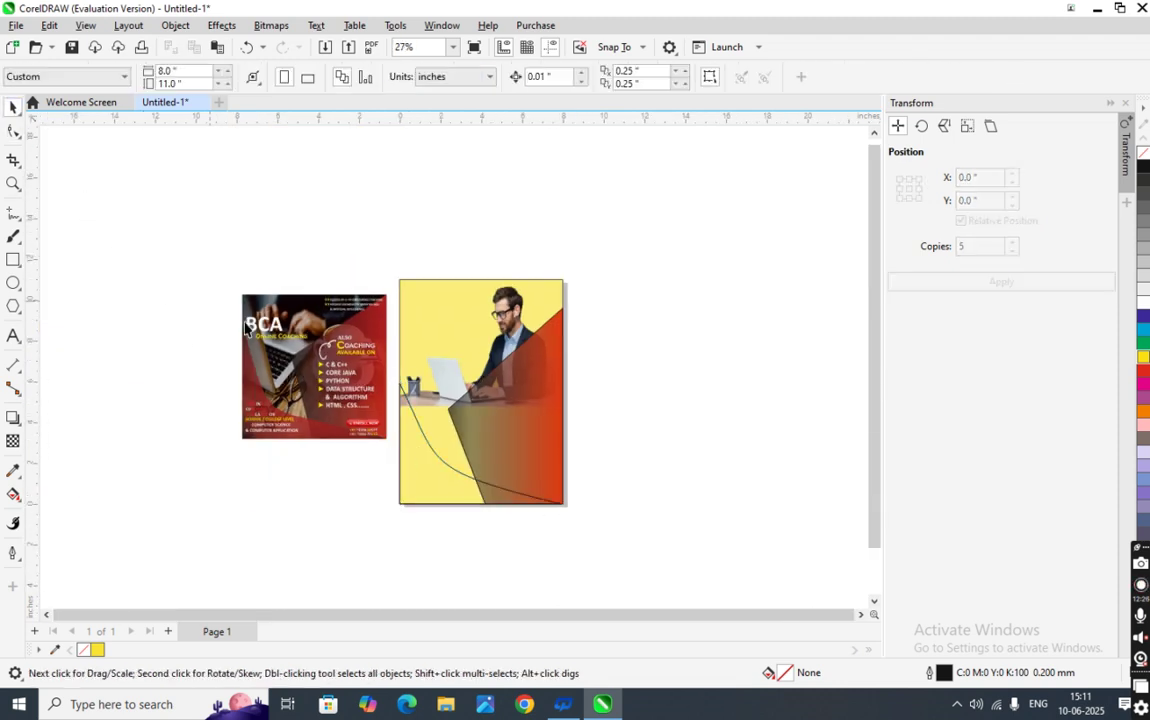
left_click(433, 478)
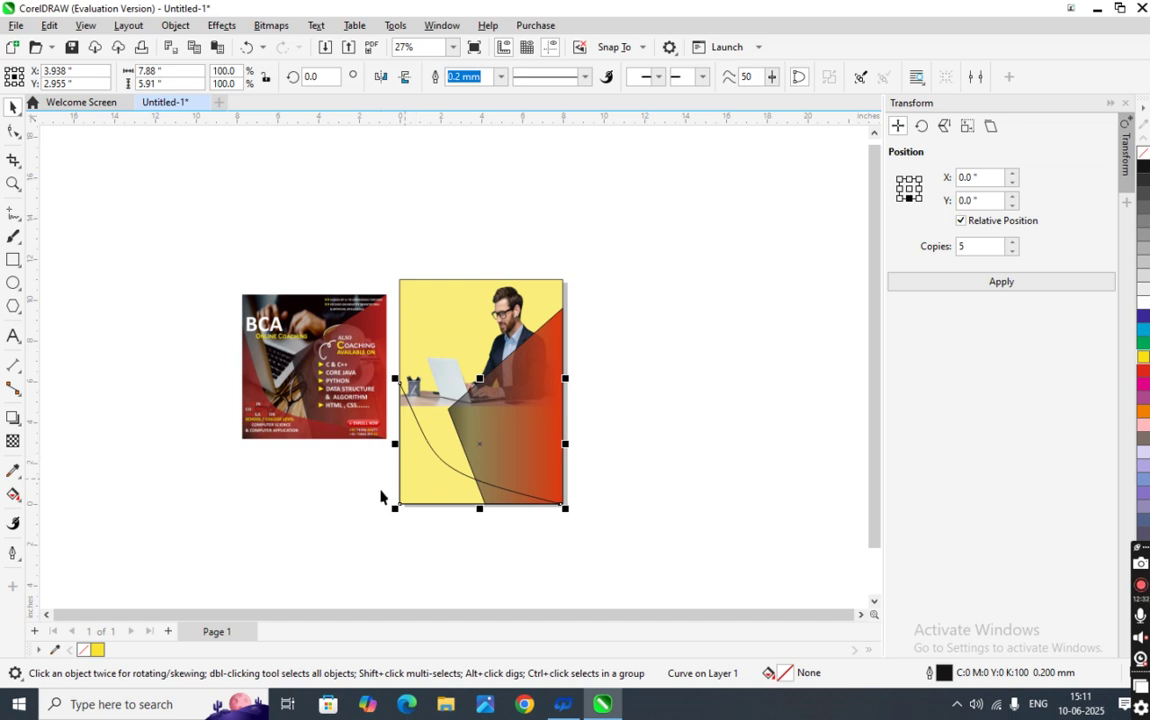
left_click(13, 493)
left_click(61, 77)
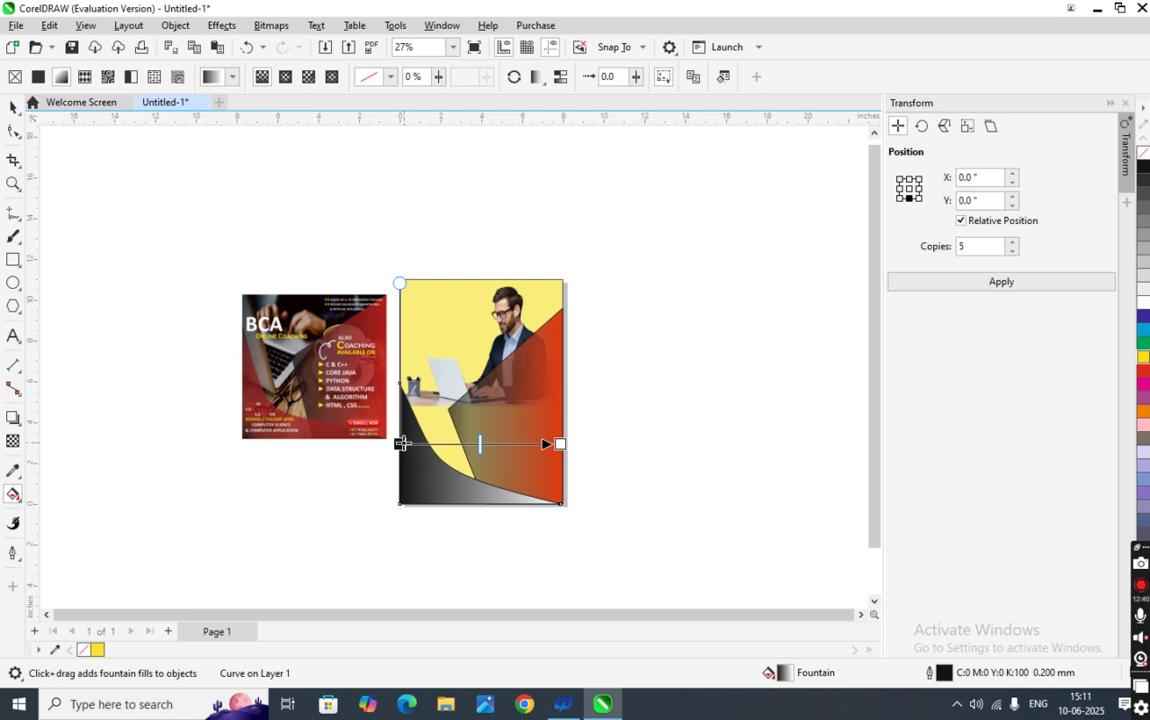
left_click_drag(400, 444, 400, 383)
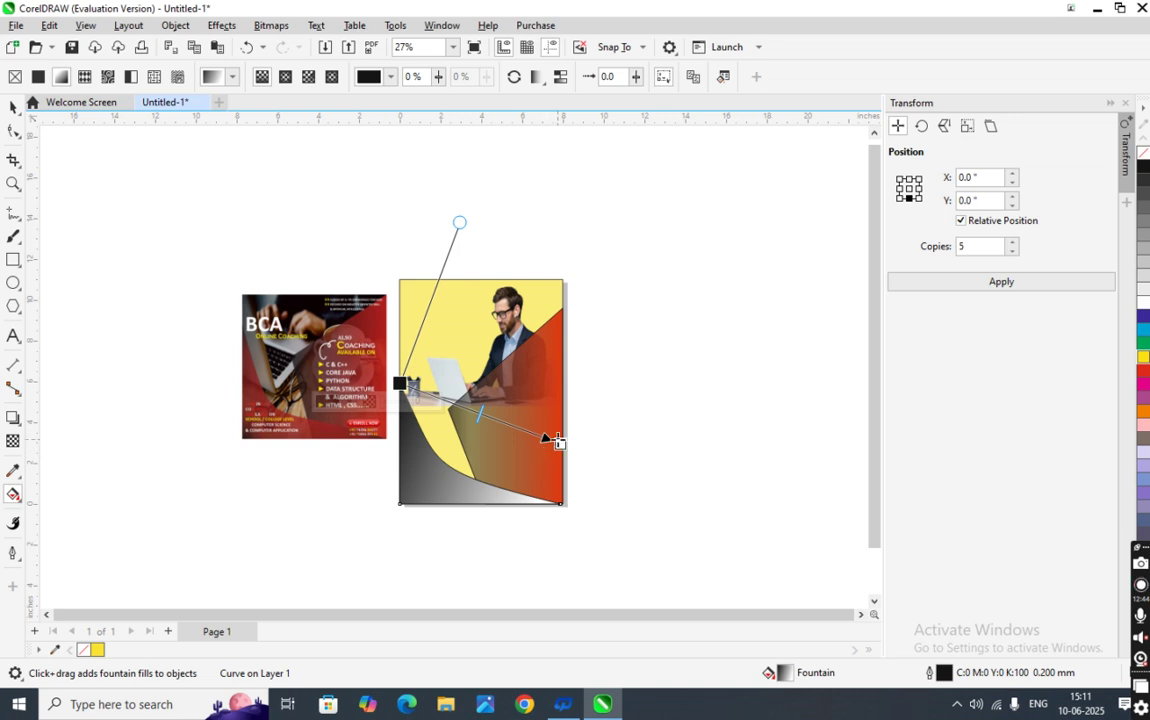
left_click_drag(560, 444, 530, 527)
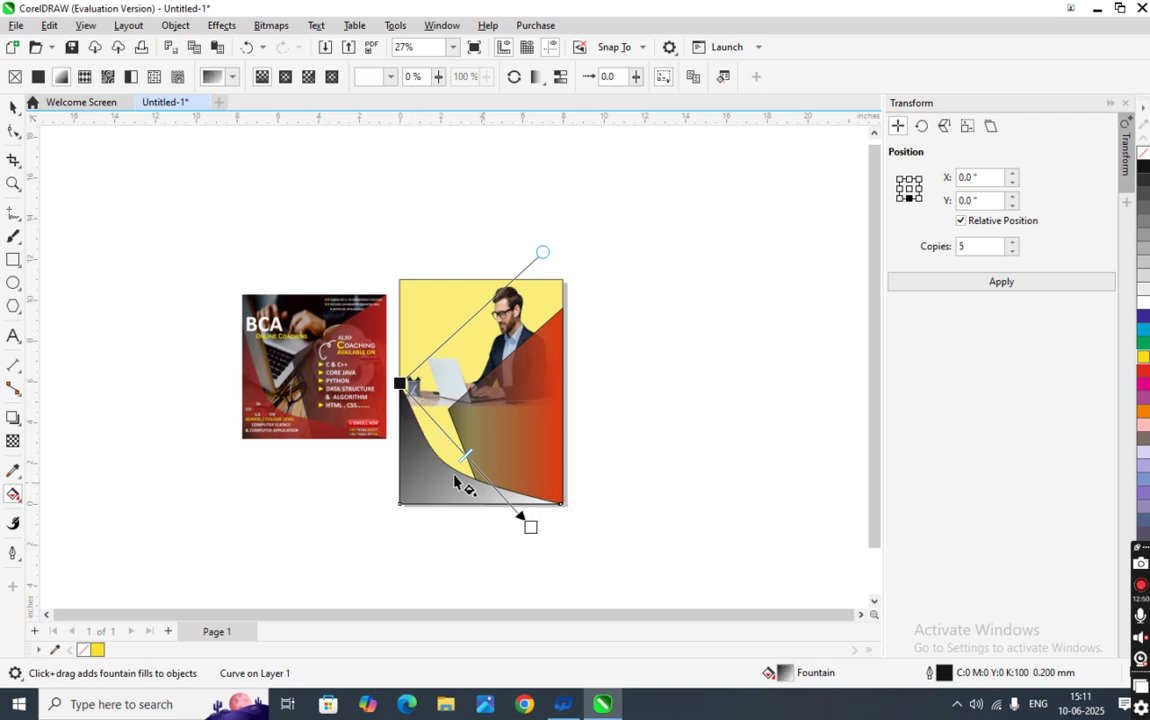
scroll(249, 375, "up", 4)
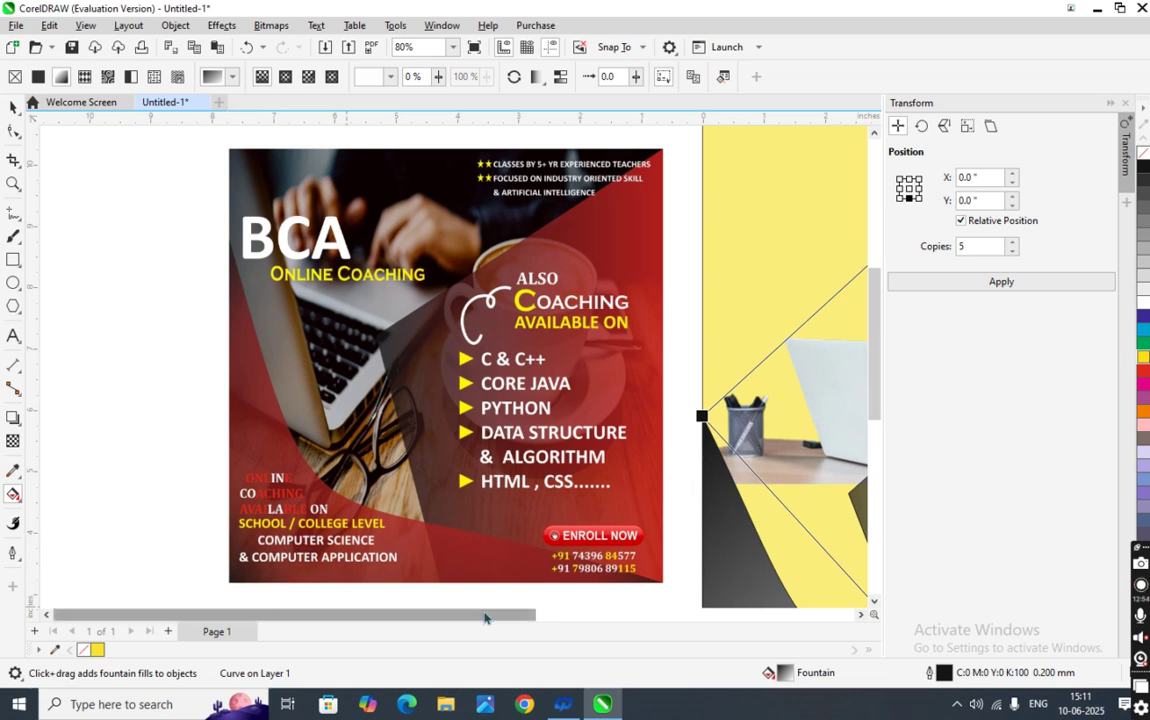
- Set the gradient end colour to red-orange (CMYK 0/88/100/0) and lower the start node
scroll(762, 570, "down", 4)
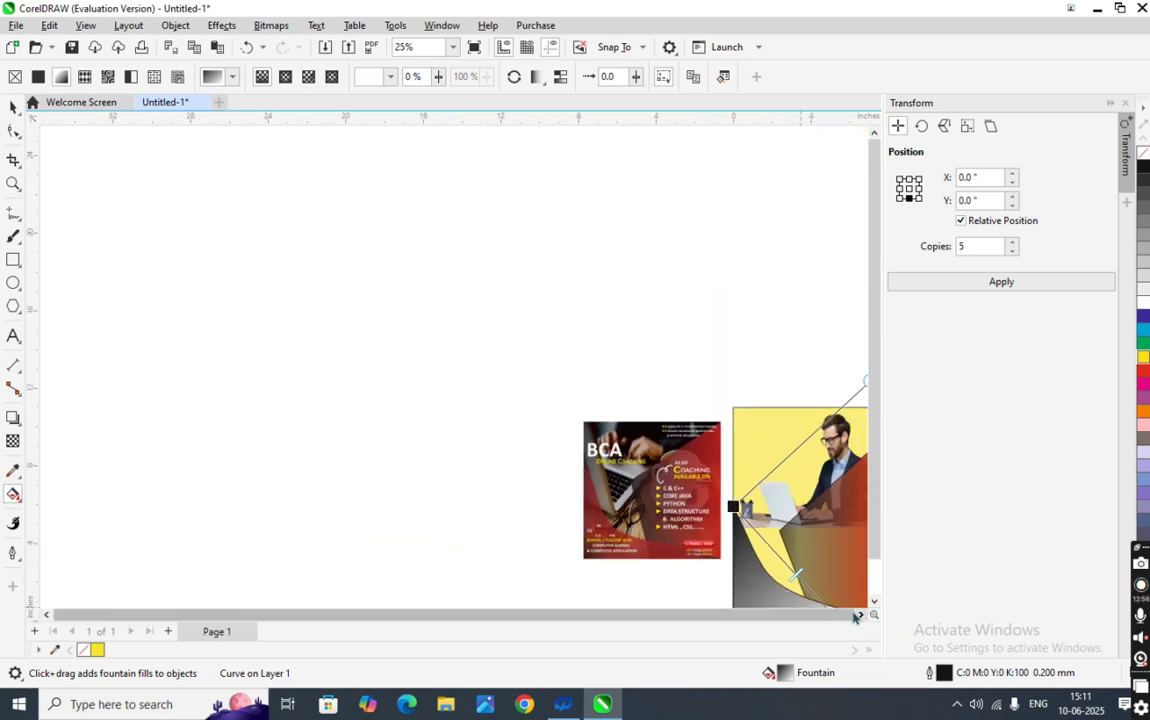
scroll(860, 614, "right", 2)
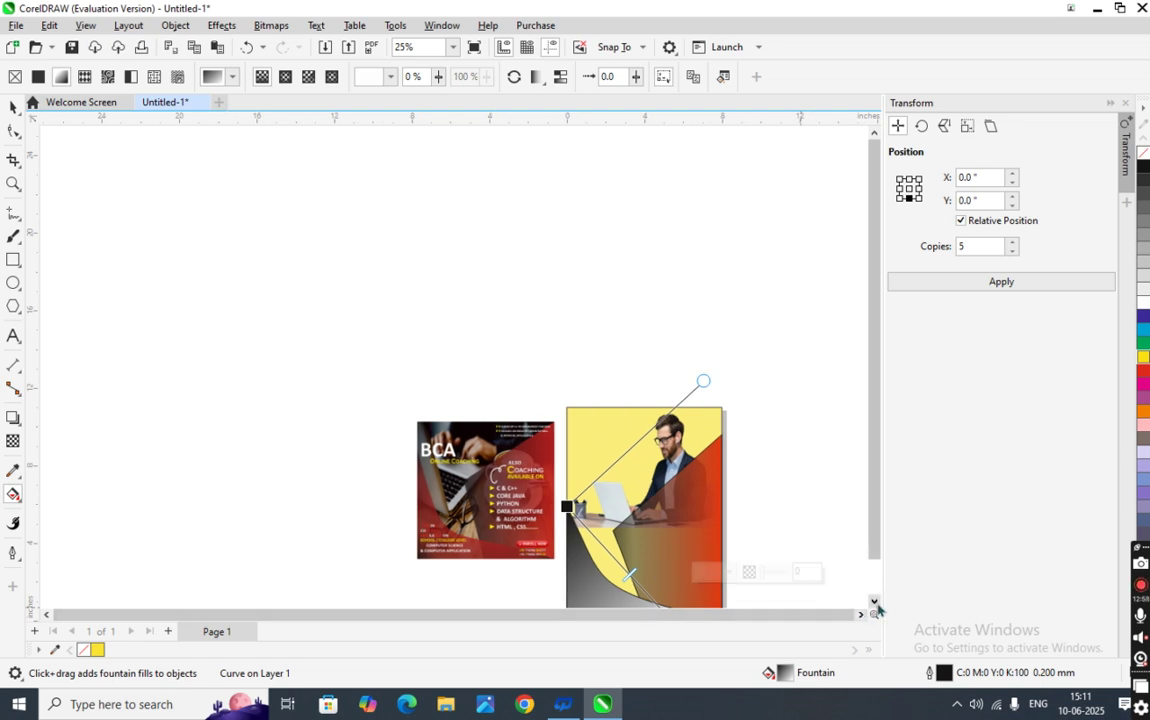
scroll(870, 600, "down", 3)
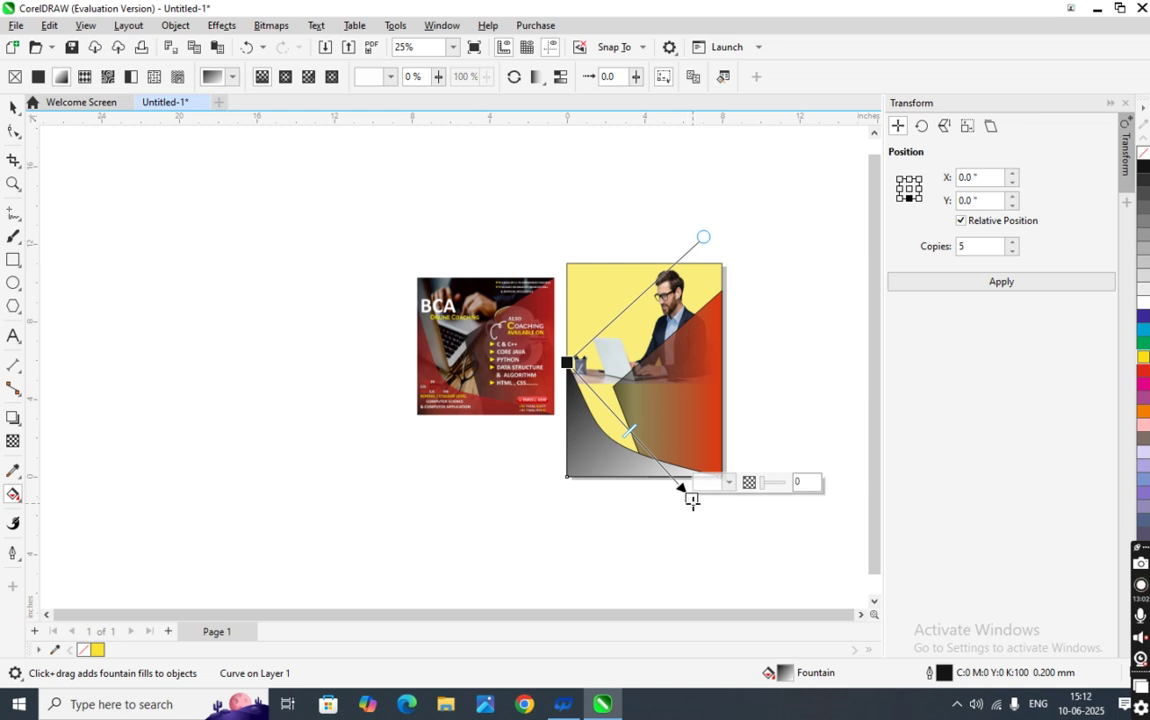
left_click(689, 496)
left_click_drag(786, 379, 804, 290)
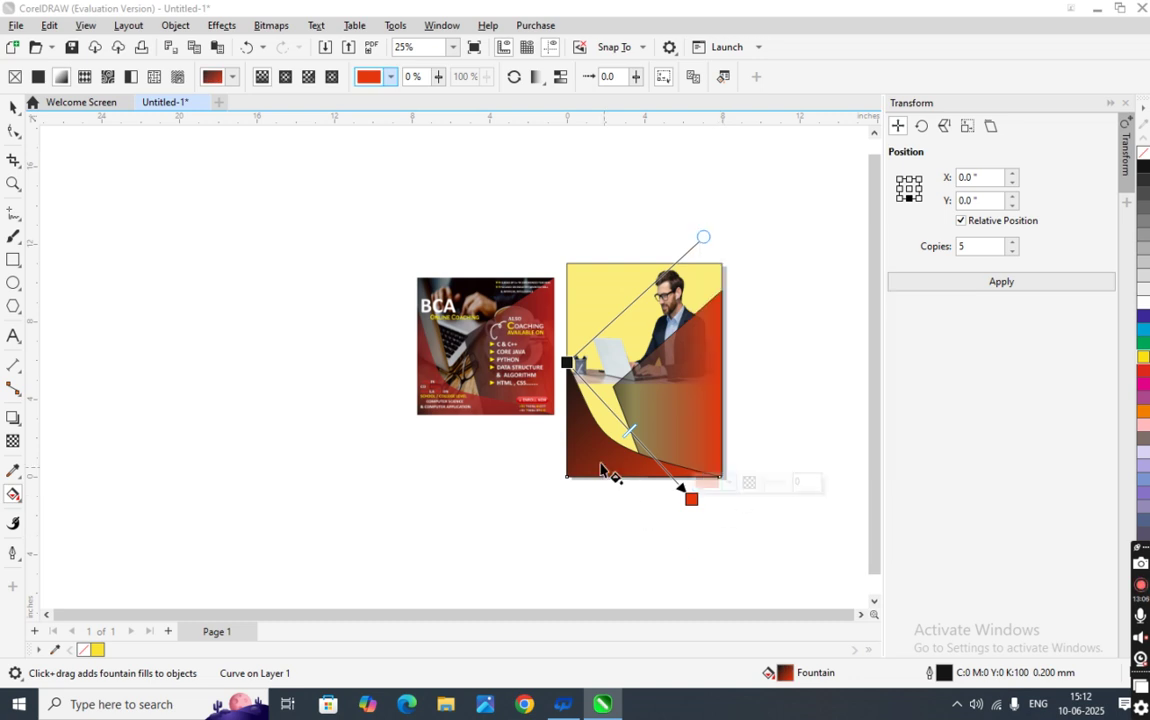
scroll(606, 468, "up", 1)
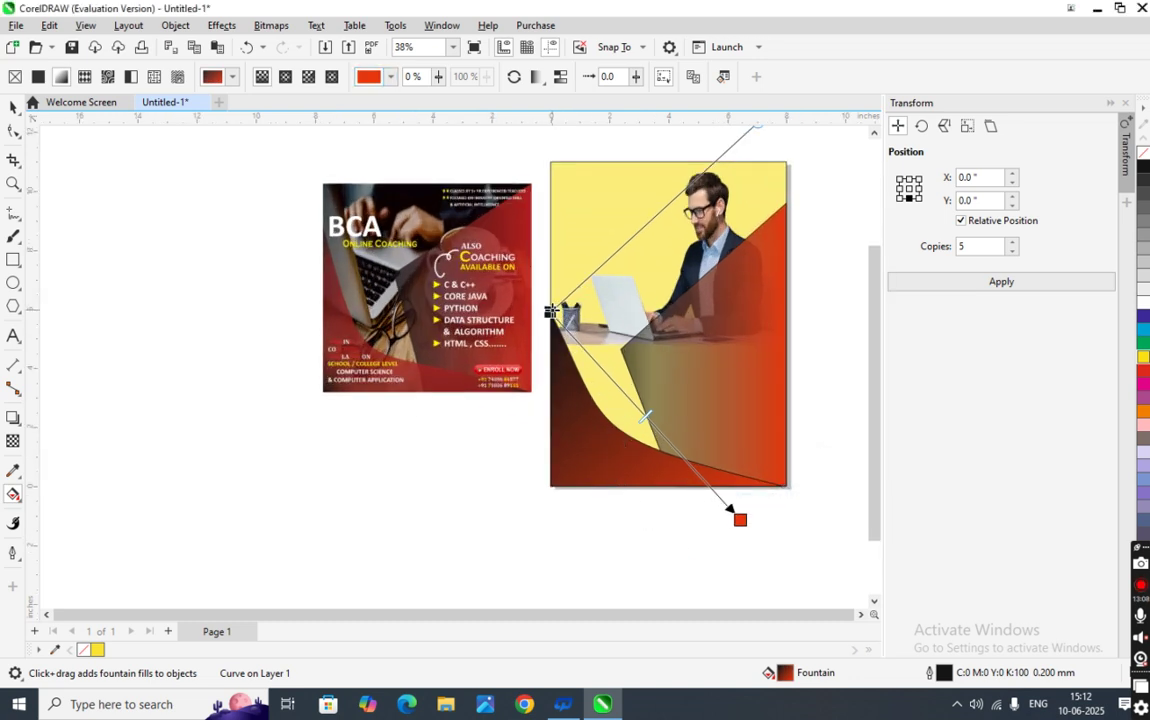
left_click_drag(552, 313, 550, 342)
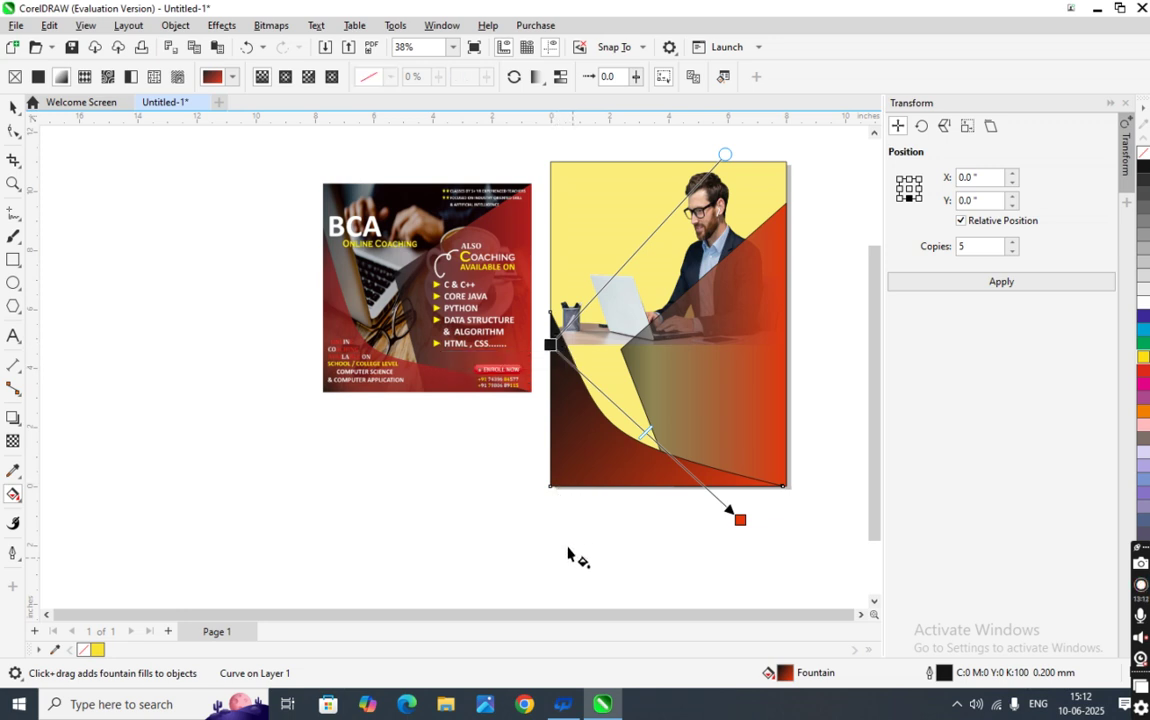
left_click(557, 512)
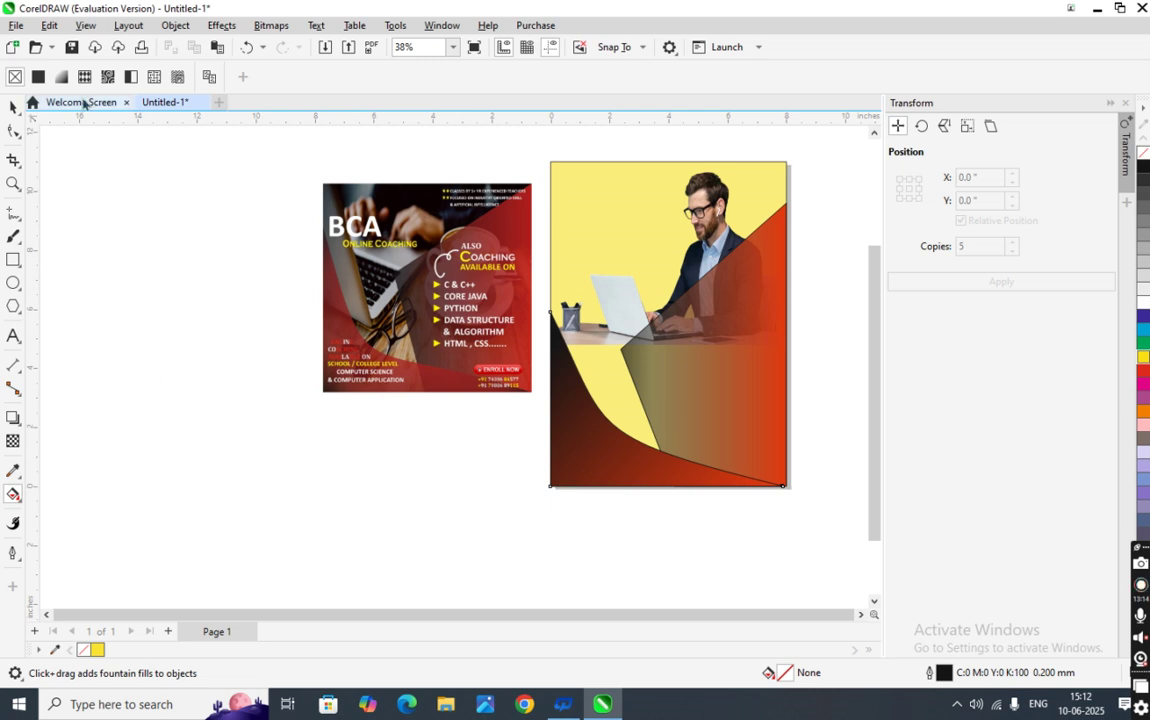
- Place the gradient start at the shape's bottom-left and end at bottom-right for a horizontal black-to-red run
left_click(62, 77)
left_click(606, 466)
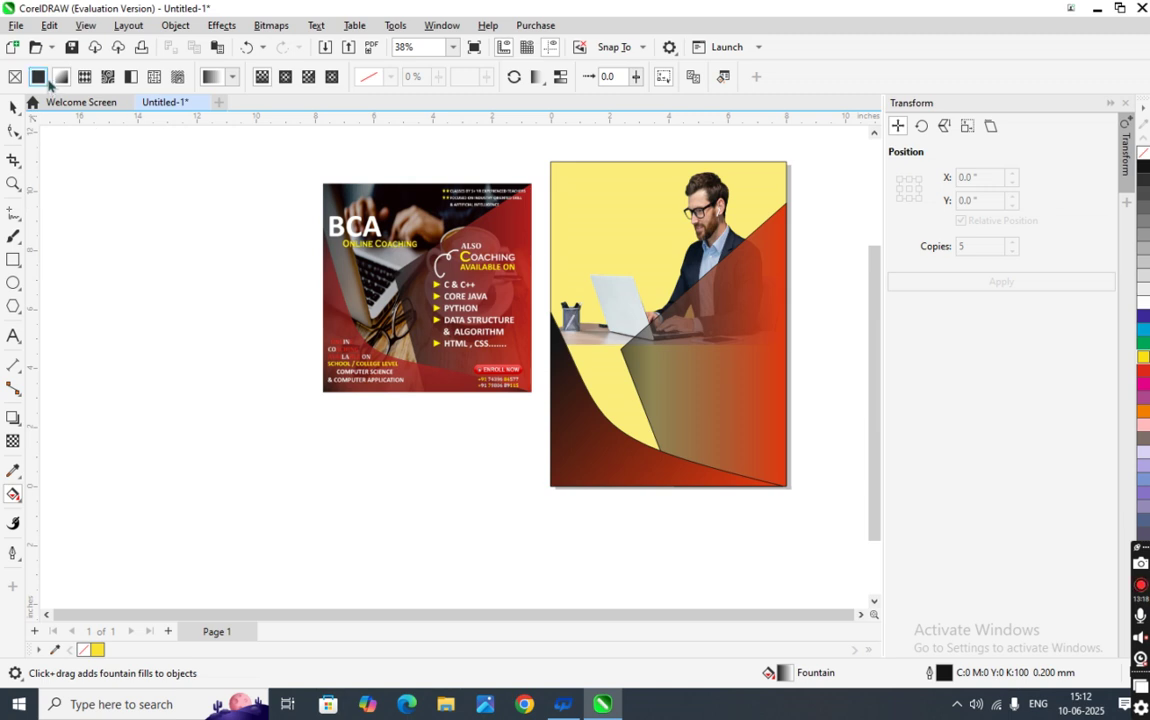
left_click(553, 482)
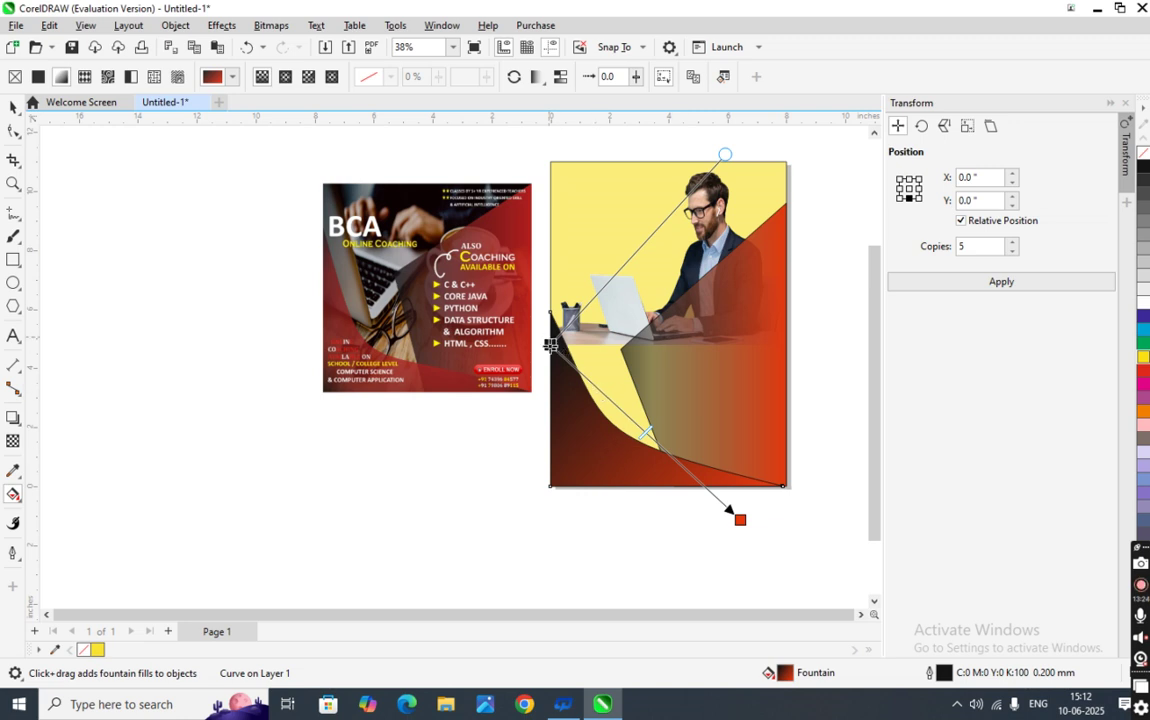
left_click_drag(549, 352, 548, 530)
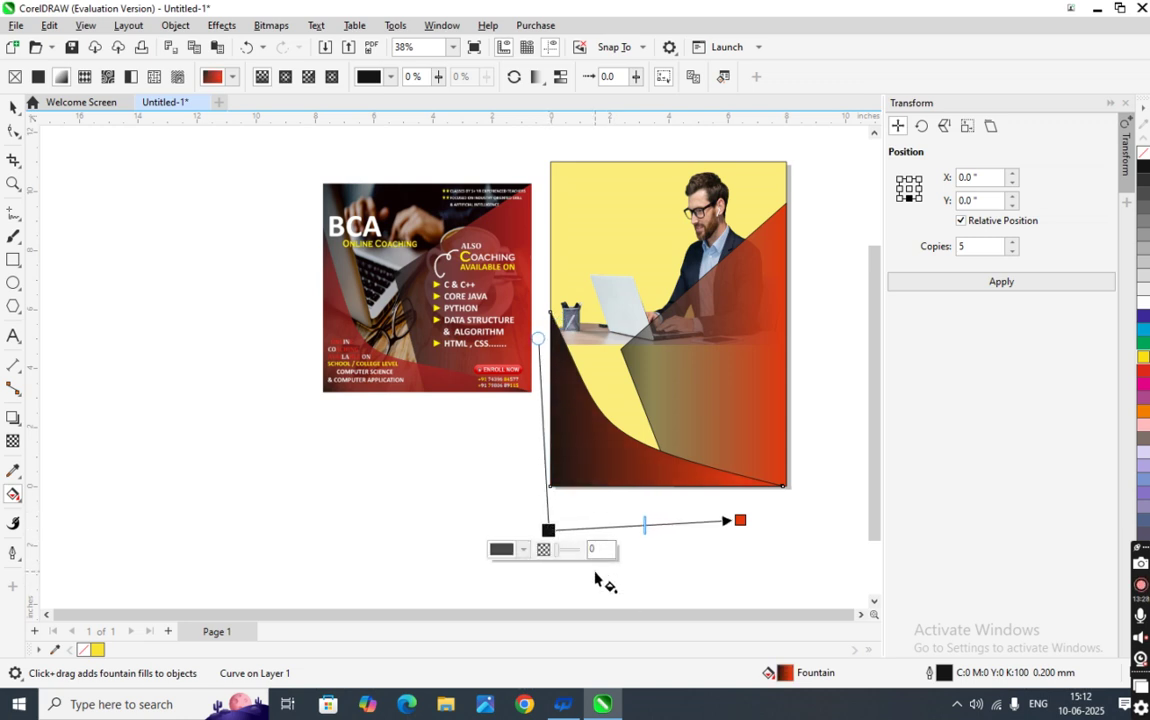
key("ctrl+z")
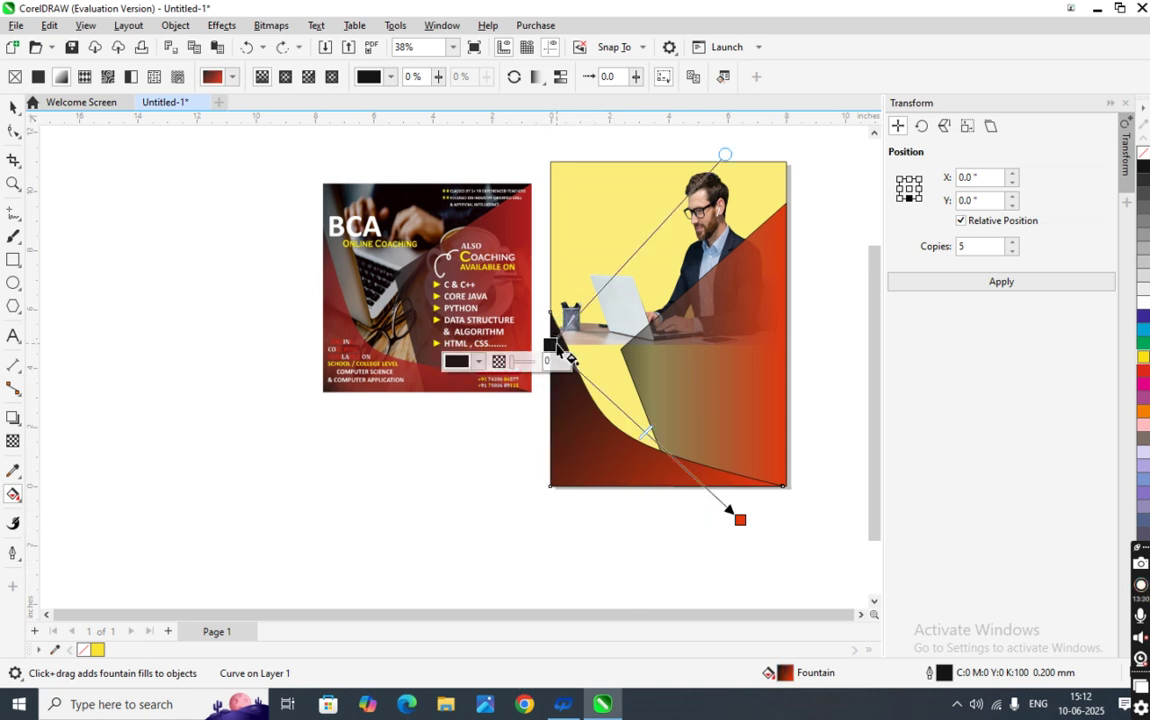
left_click_drag(556, 346, 550, 487)
left_click_drag(740, 520, 783, 487)
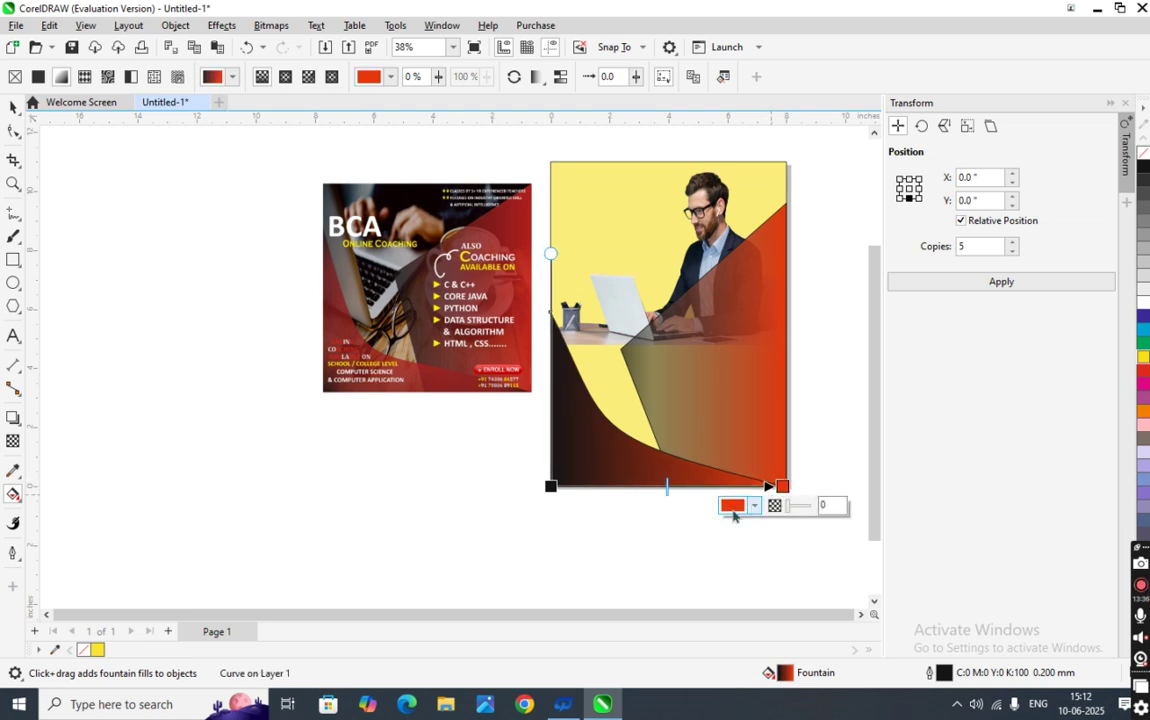
left_click_drag(551, 487, 477, 484)
left_click(597, 541)
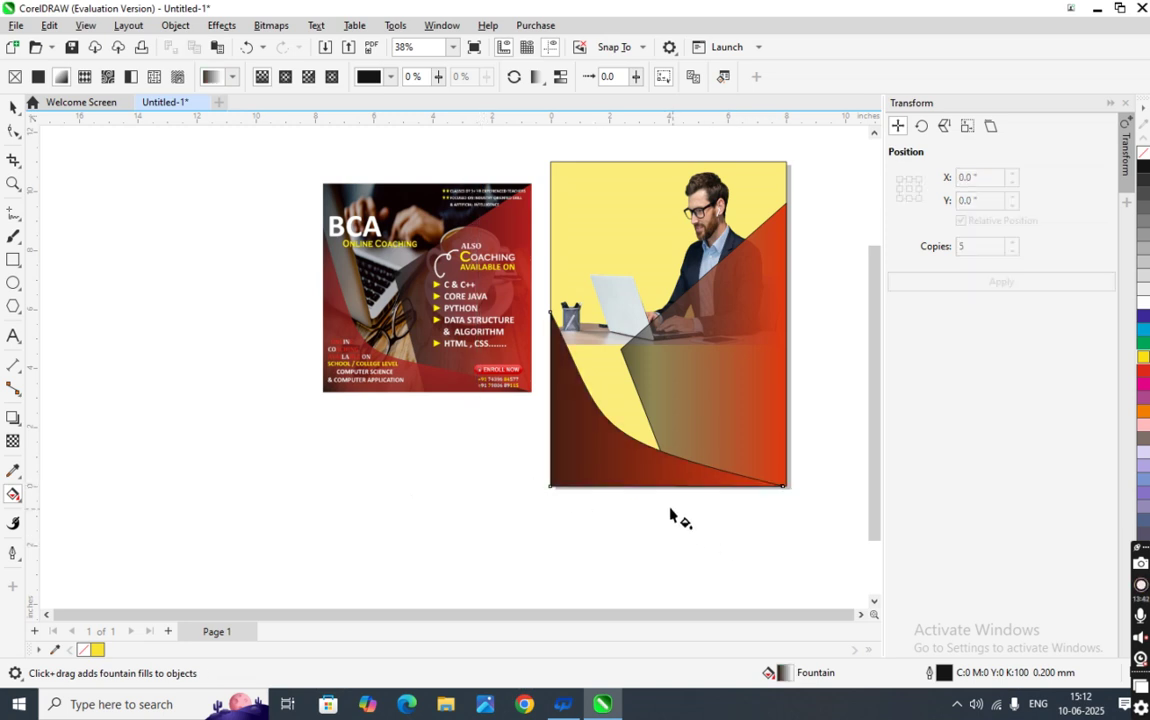
scroll(605, 471, "up", 2)
- Shift the gradient's start node slightly to the right
scroll(605, 469, "down", 2)
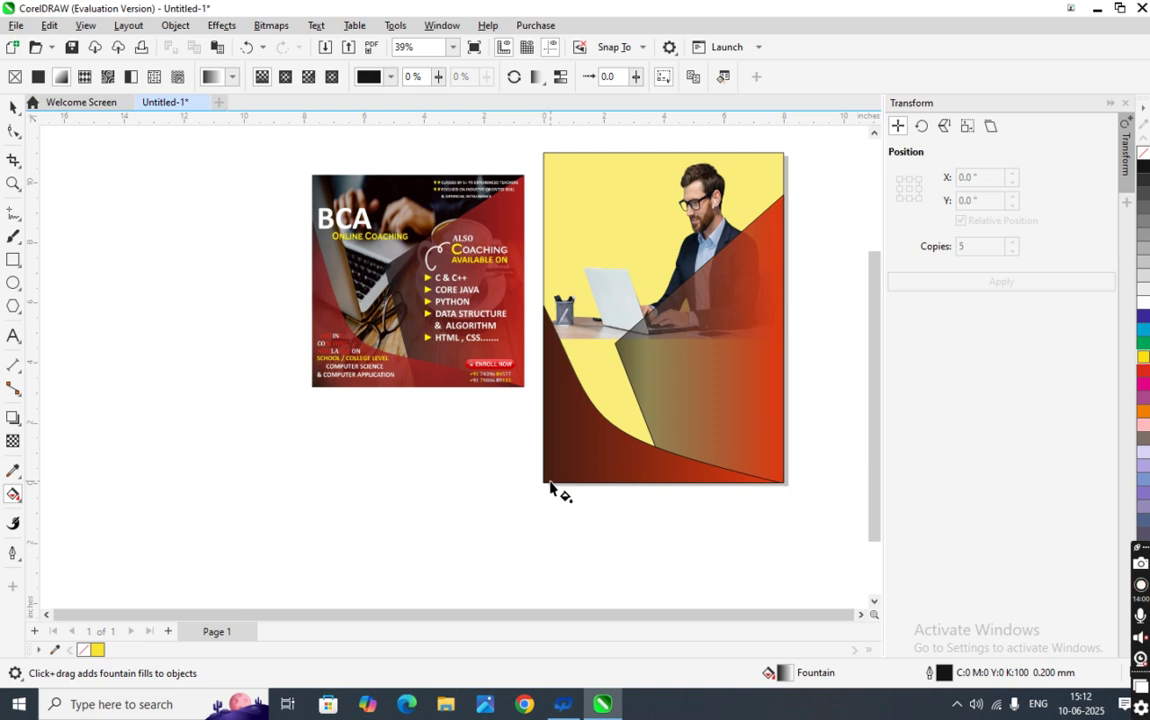
left_click(570, 488)
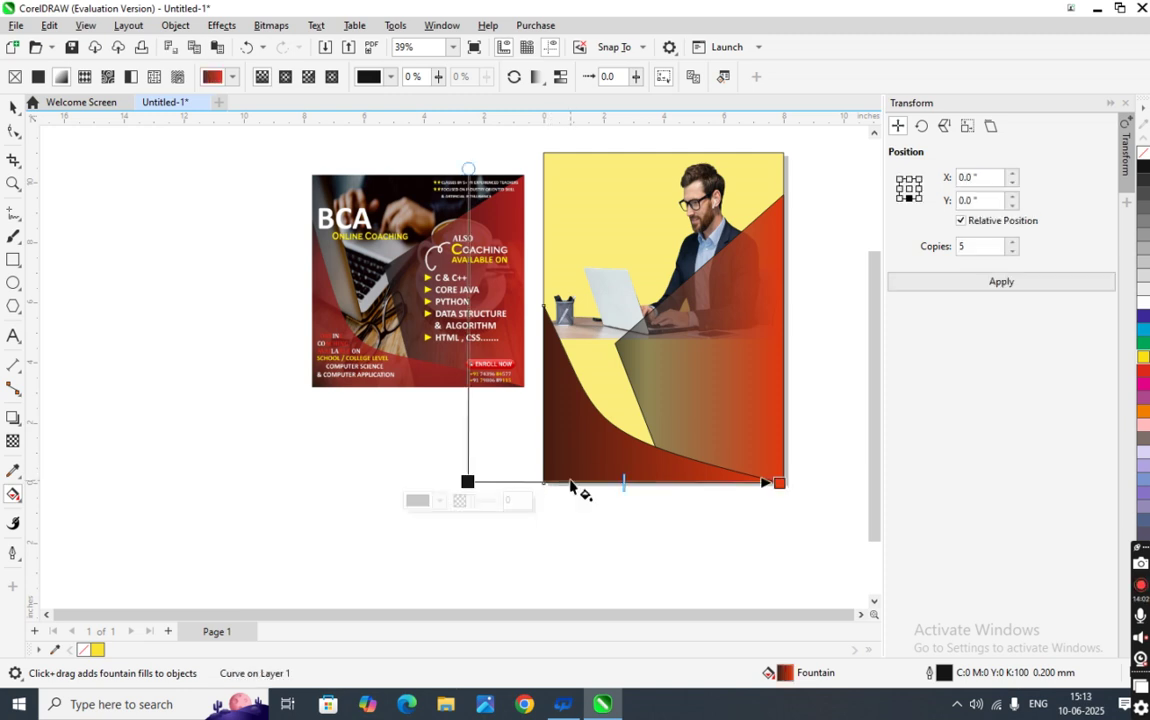
left_click_drag(468, 481, 517, 483)
left_click(600, 548)
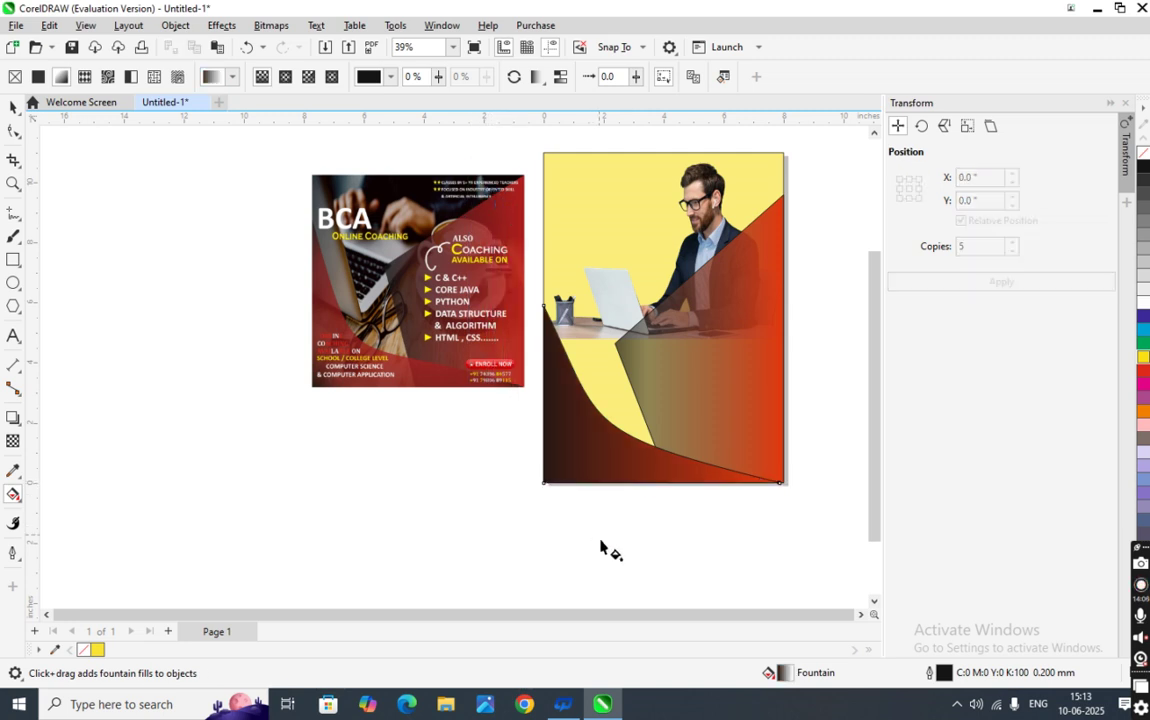
- Add a new colour stop to the gradient and set it to red
left_click(643, 481)
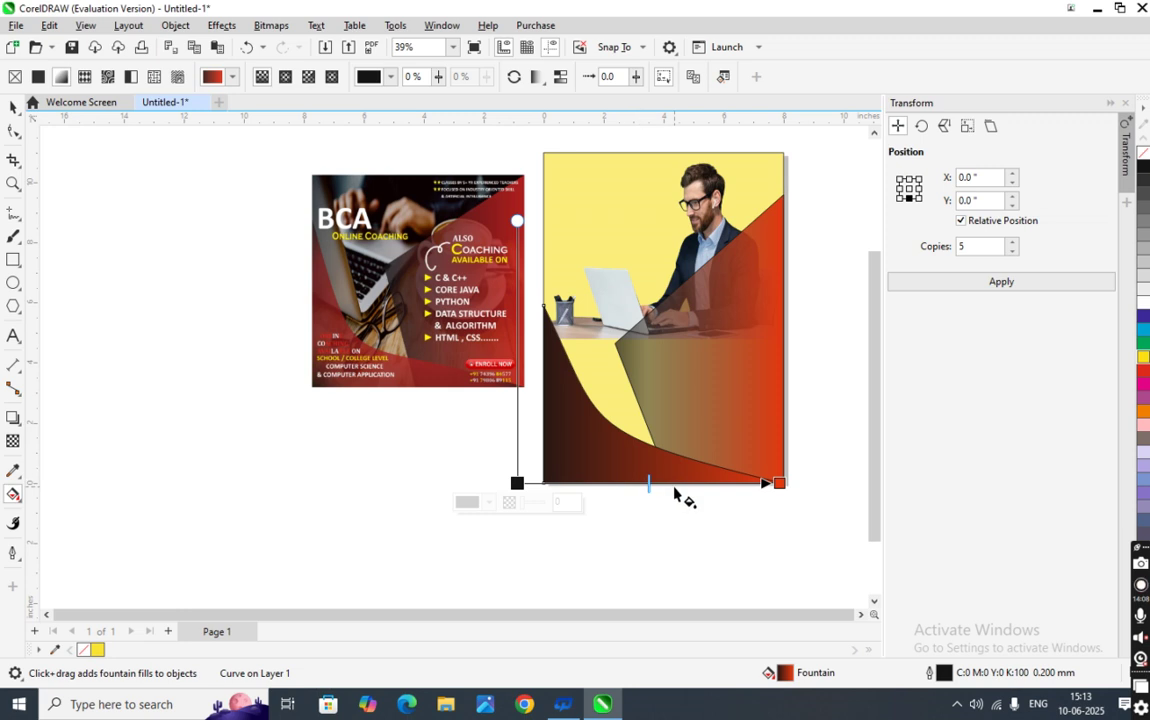
double_click(623, 483)
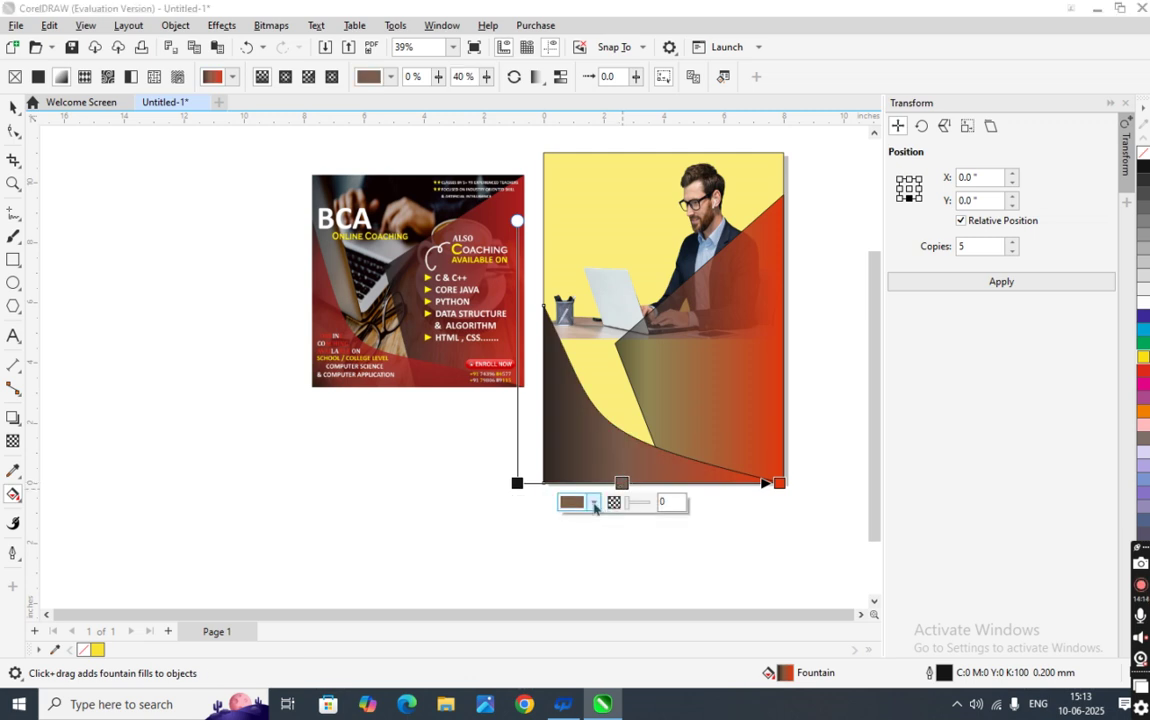
left_click(595, 505)
left_click_drag(647, 367, 670, 316)
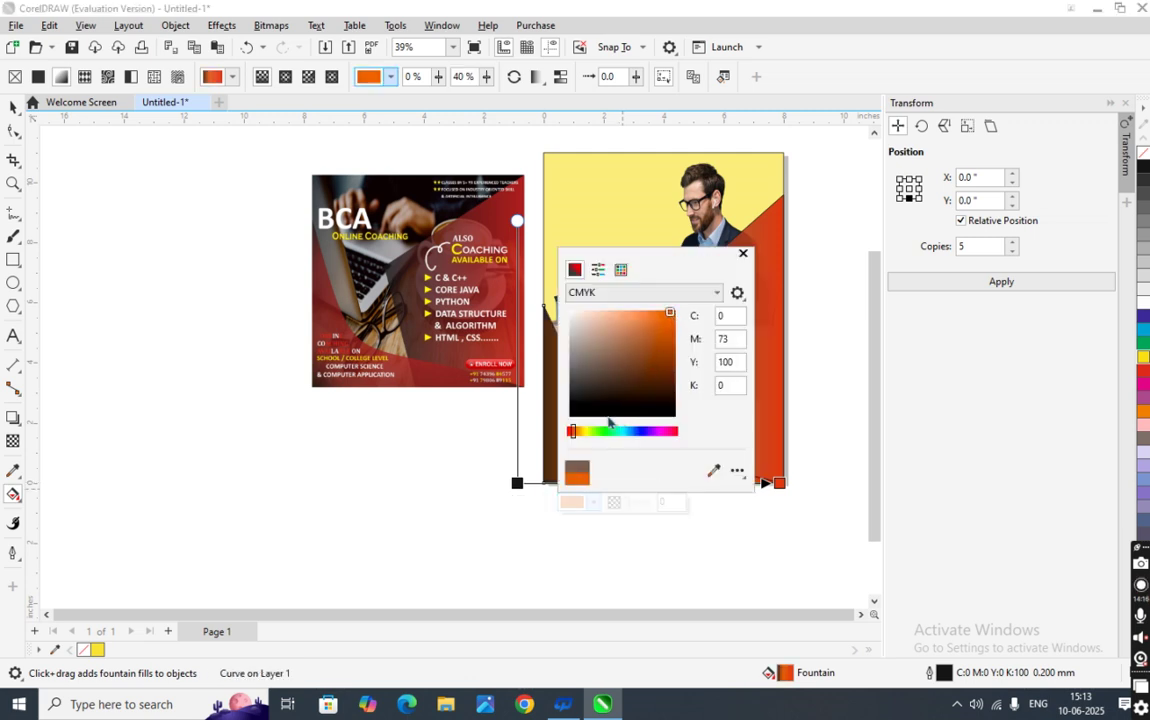
left_click(570, 432)
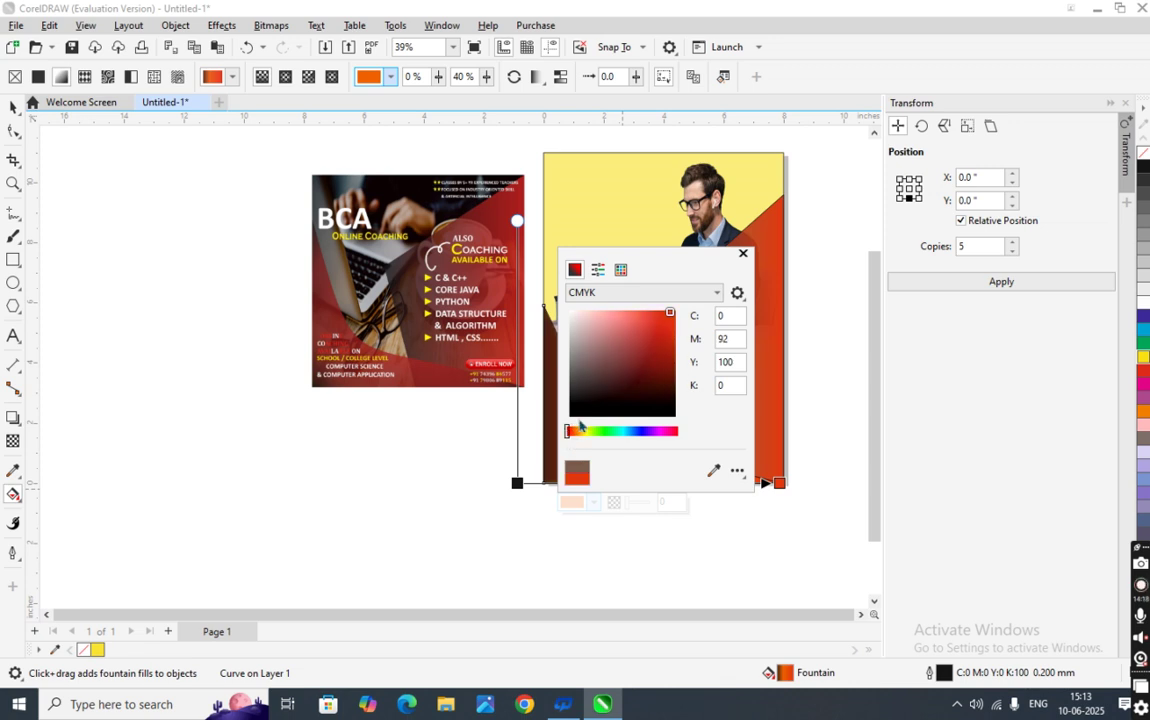
left_click(719, 598)
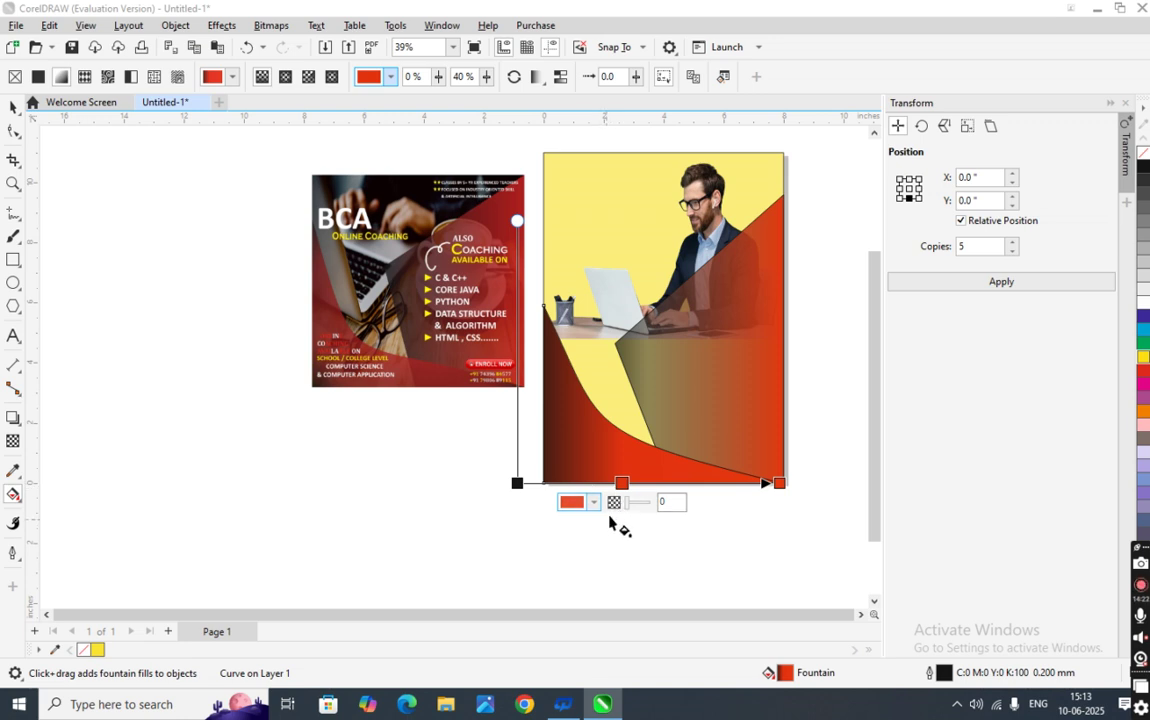
- Darken the red stop to a deep red and slide it right to 57%
left_click(572, 502)
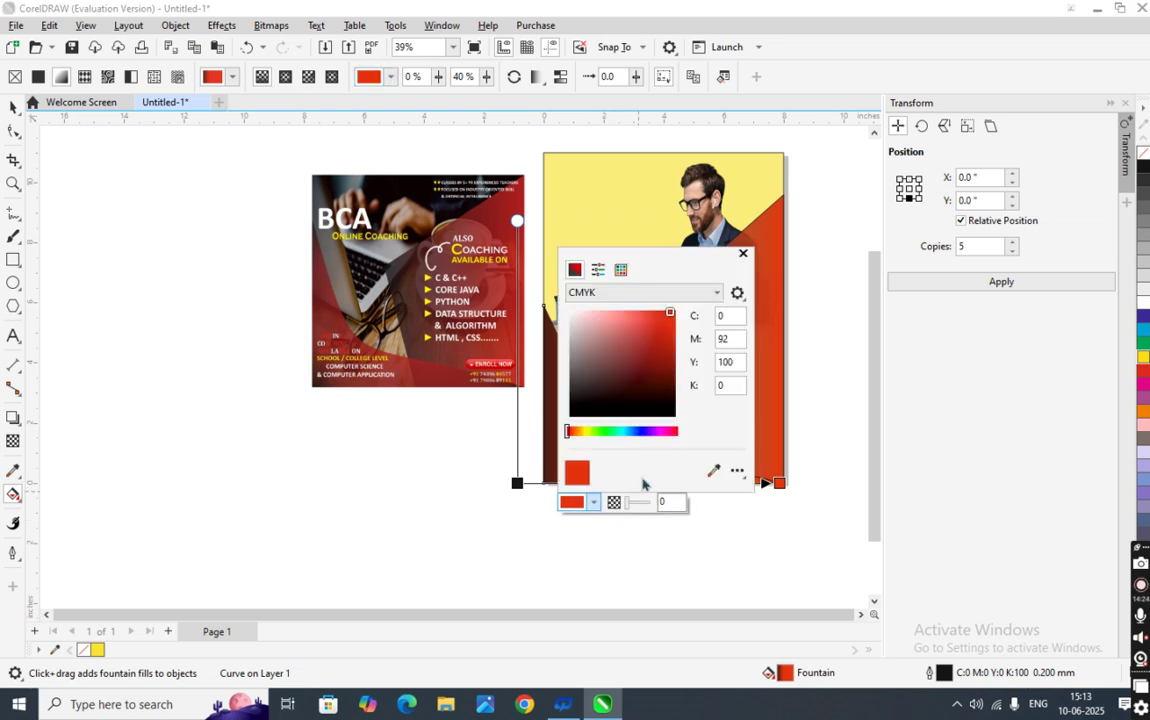
left_click_drag(670, 316, 652, 329)
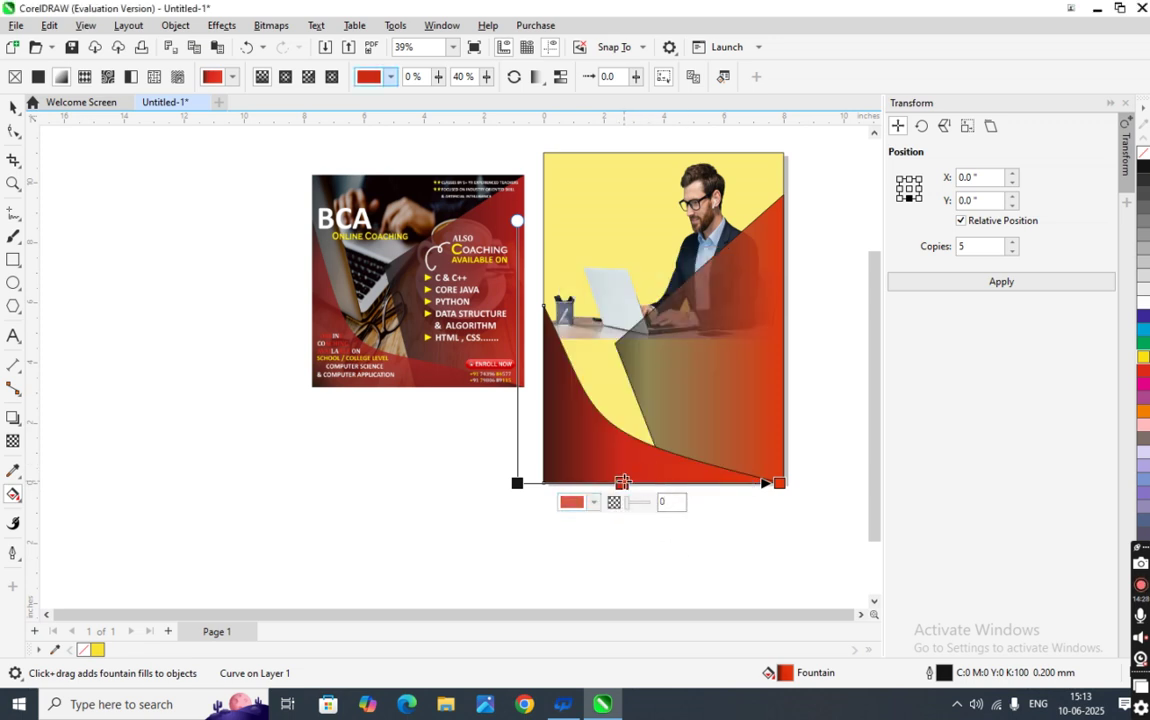
left_click_drag(624, 486, 667, 485)
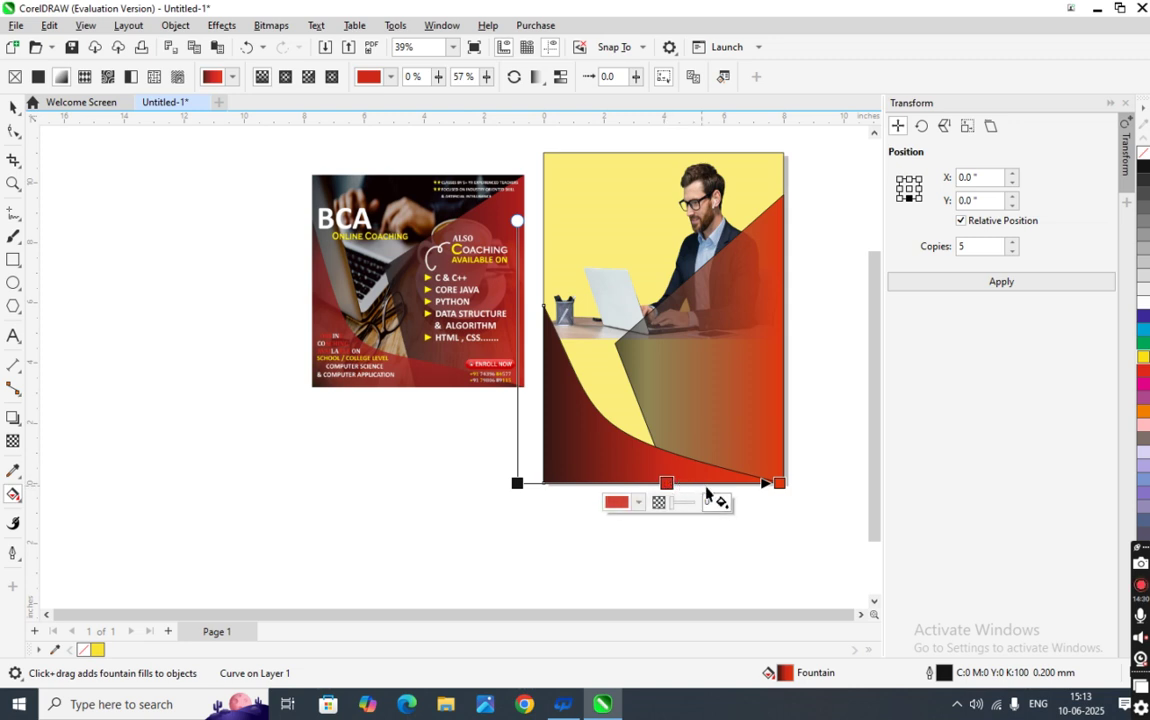
left_click(652, 543)
left_click(566, 479)
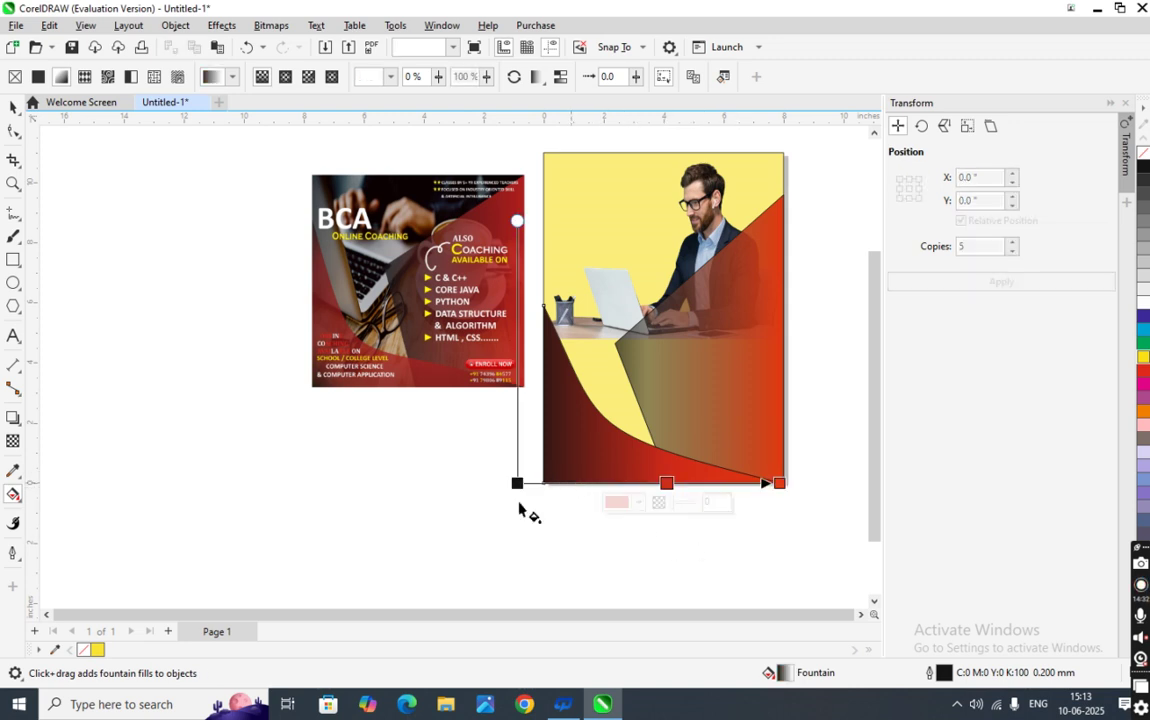
left_click(13, 441)
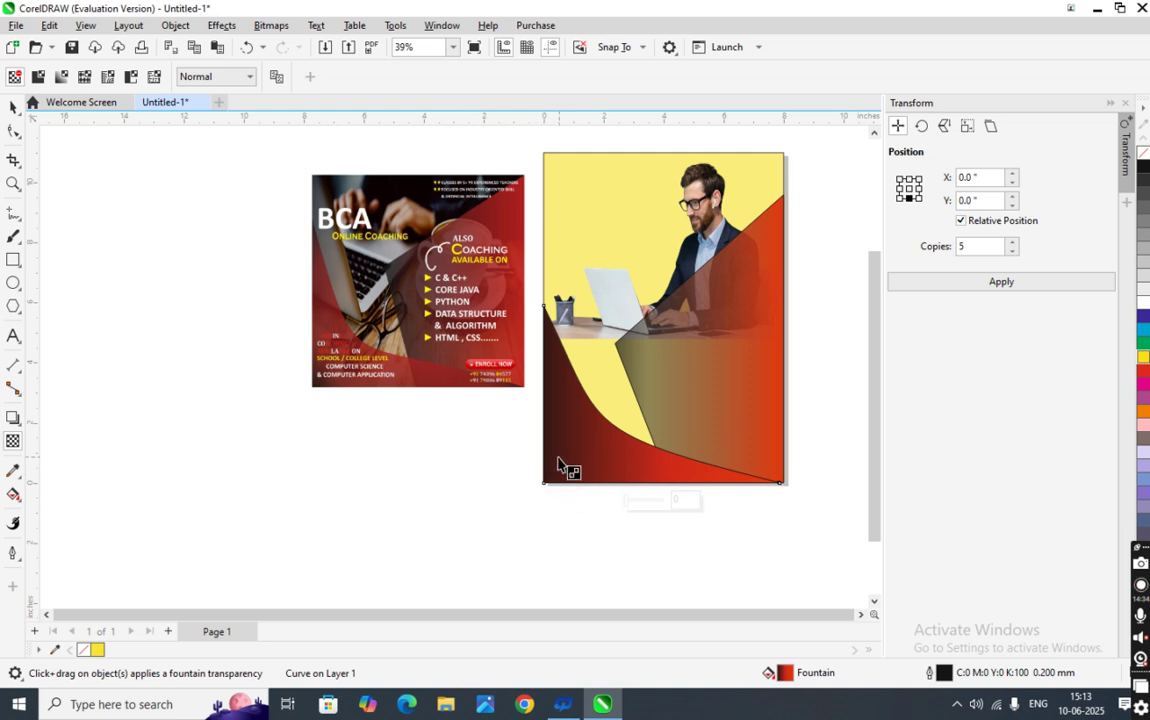
- Try a fading transparency on the lower shape, undo it, and set a flat 40% instead
left_click_drag(529, 461, 633, 464)
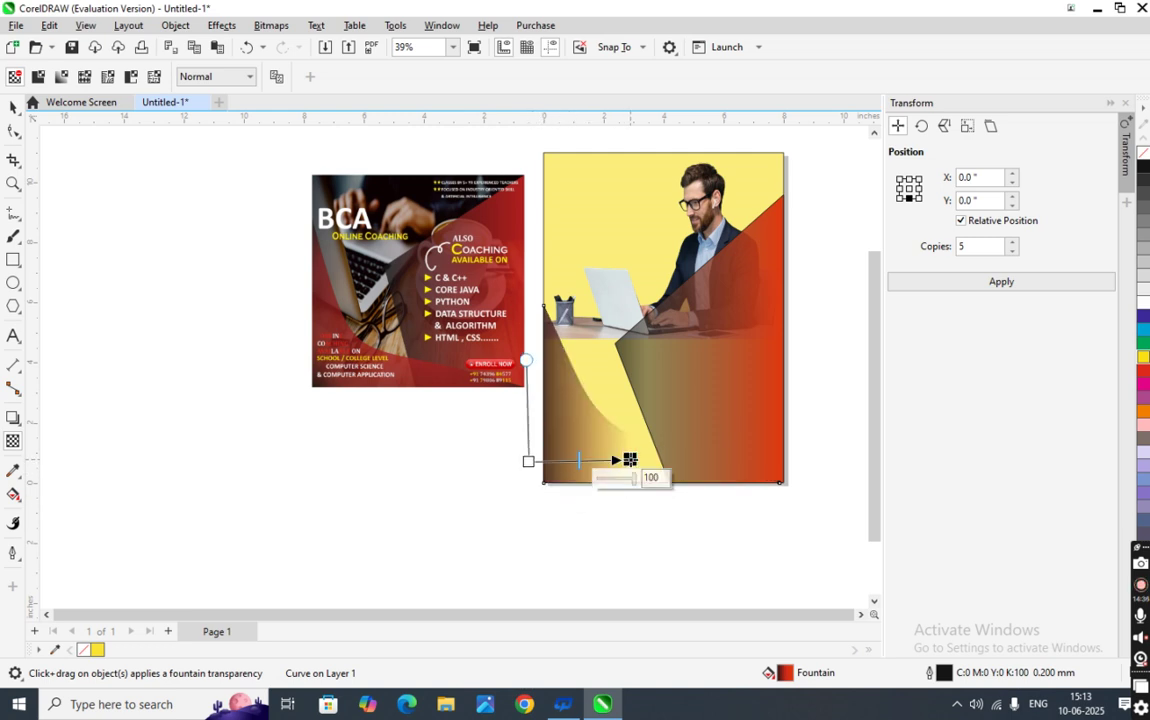
key("ctrl+z")
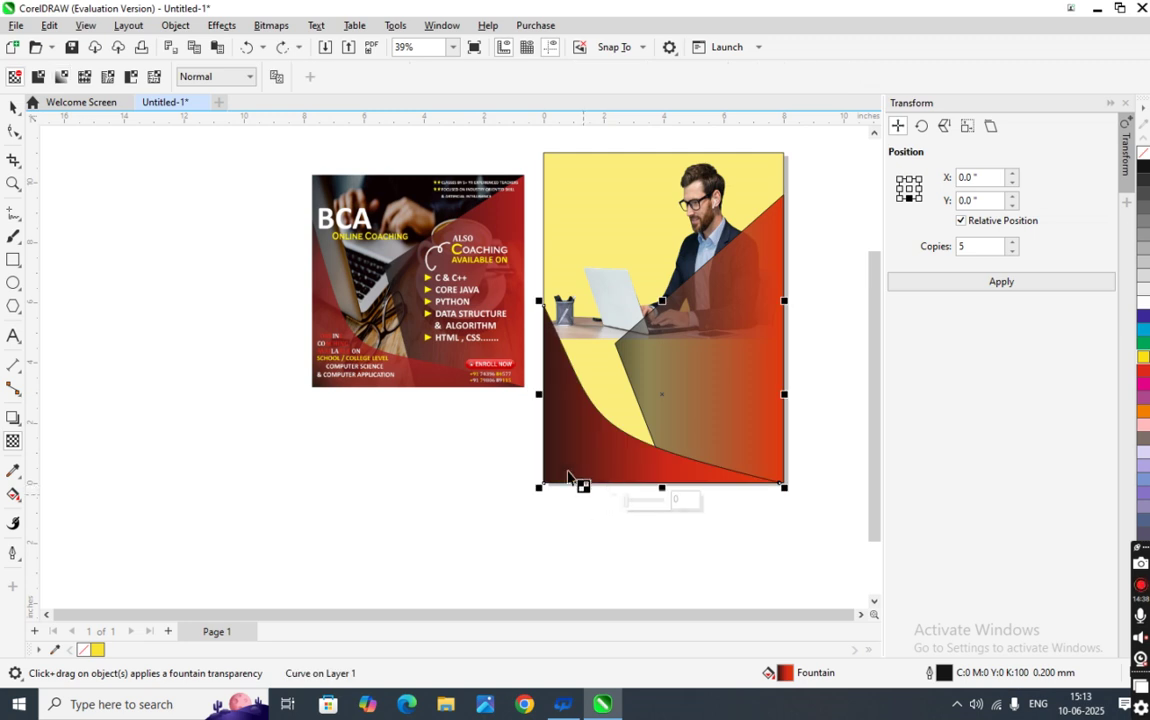
left_click(681, 499)
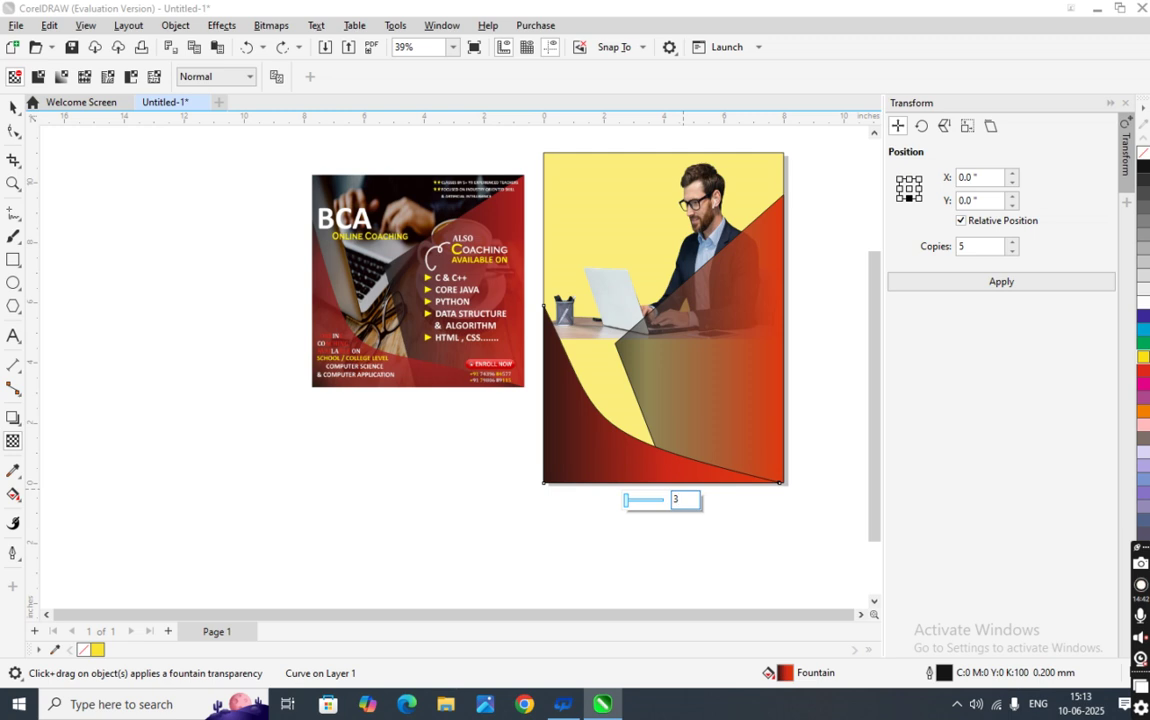
key("BackSpace")
type("40")
key("Return")
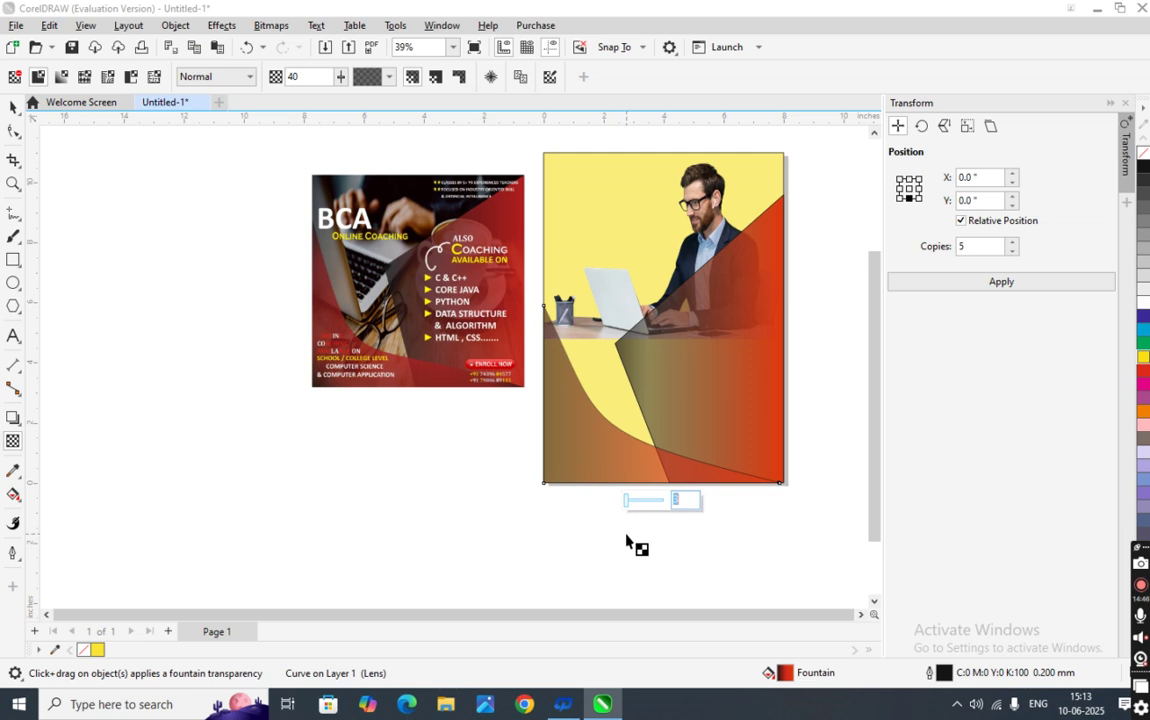
- Reduce the lower shape's transparency to 25% and check it against the yellow background
left_click(690, 499)
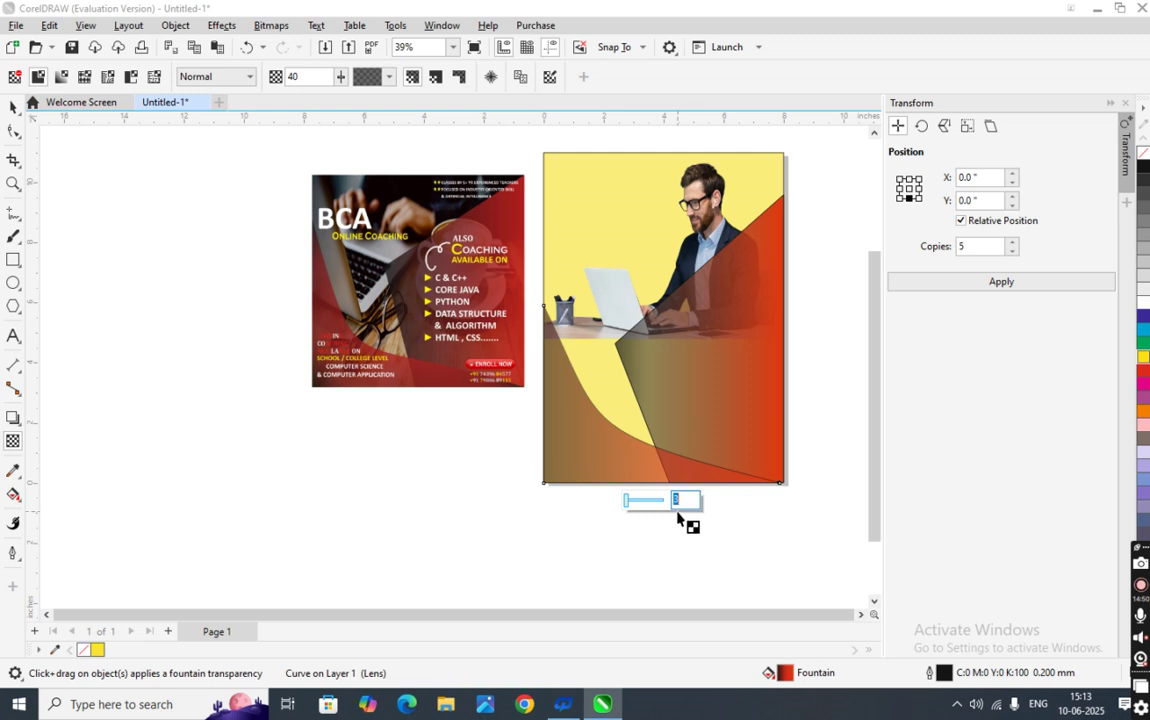
left_click(640, 541)
left_click(612, 478)
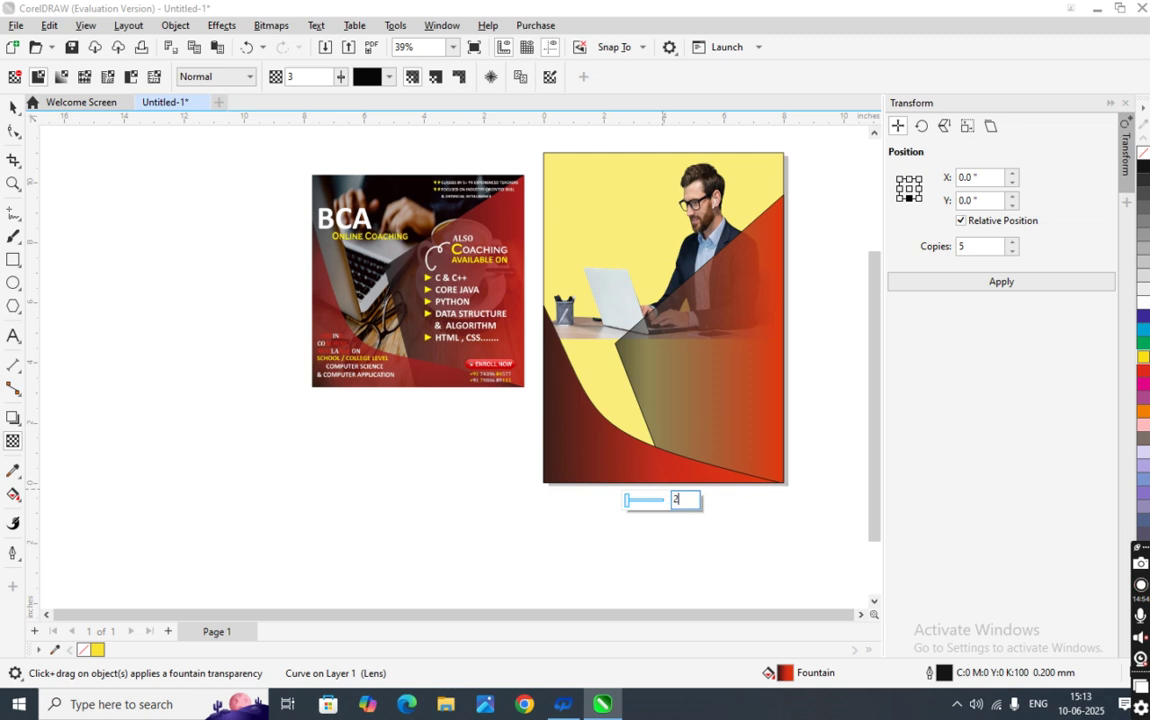
key("Return")
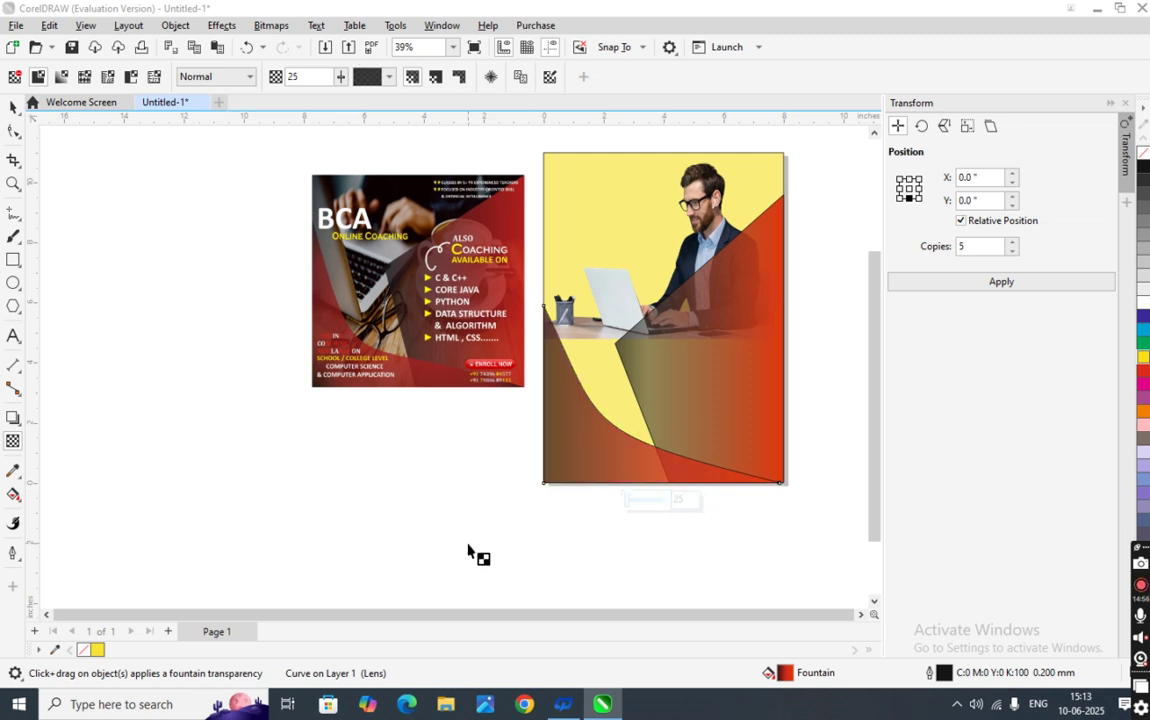
left_click(596, 506)
scroll(614, 460, "up", 5)
scroll(612, 460, "down", 3)
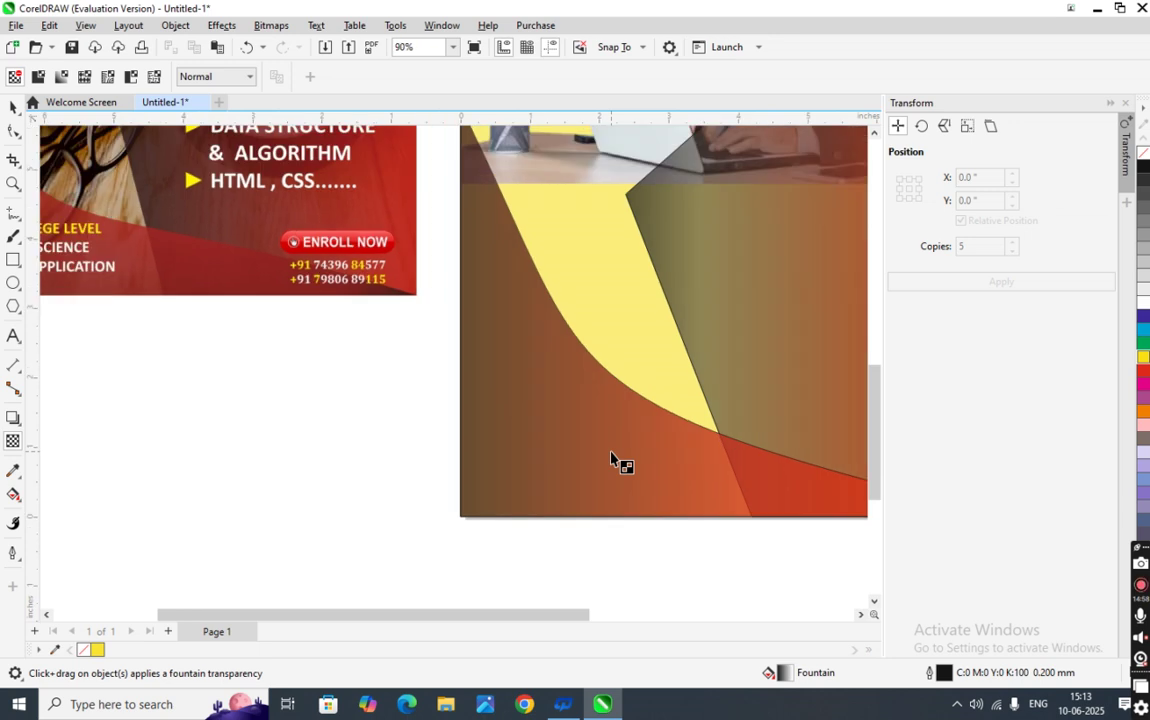
left_click(612, 490)
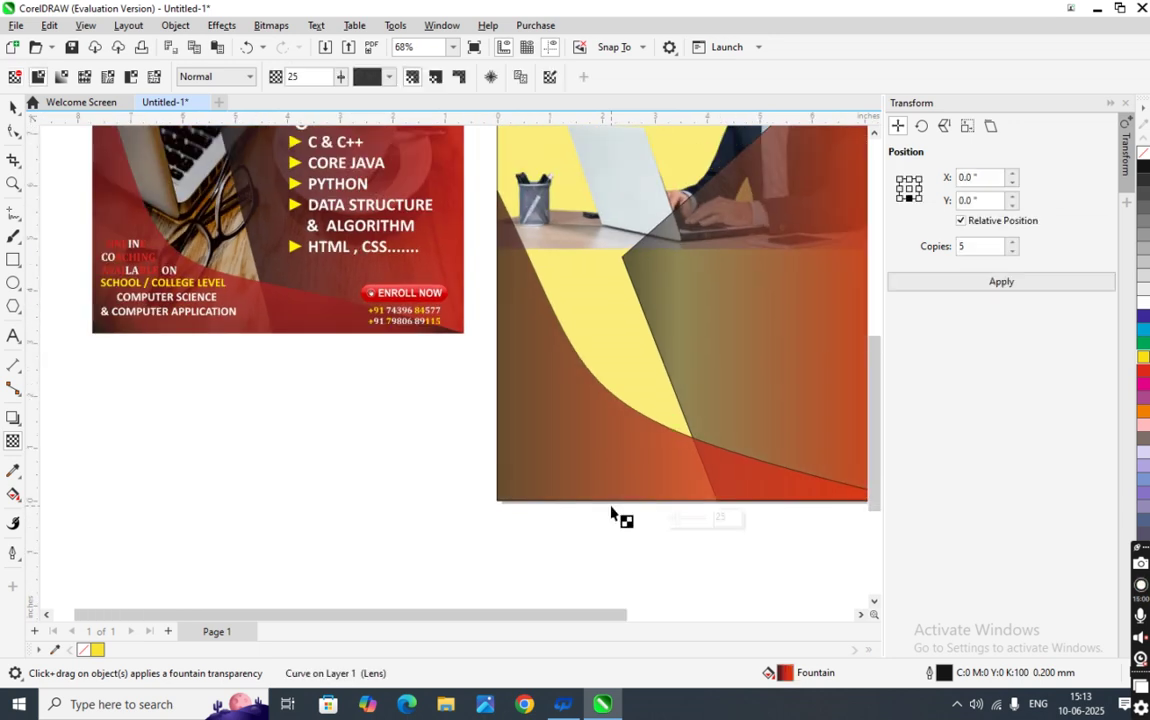
scroll(611, 512, "down", 1)
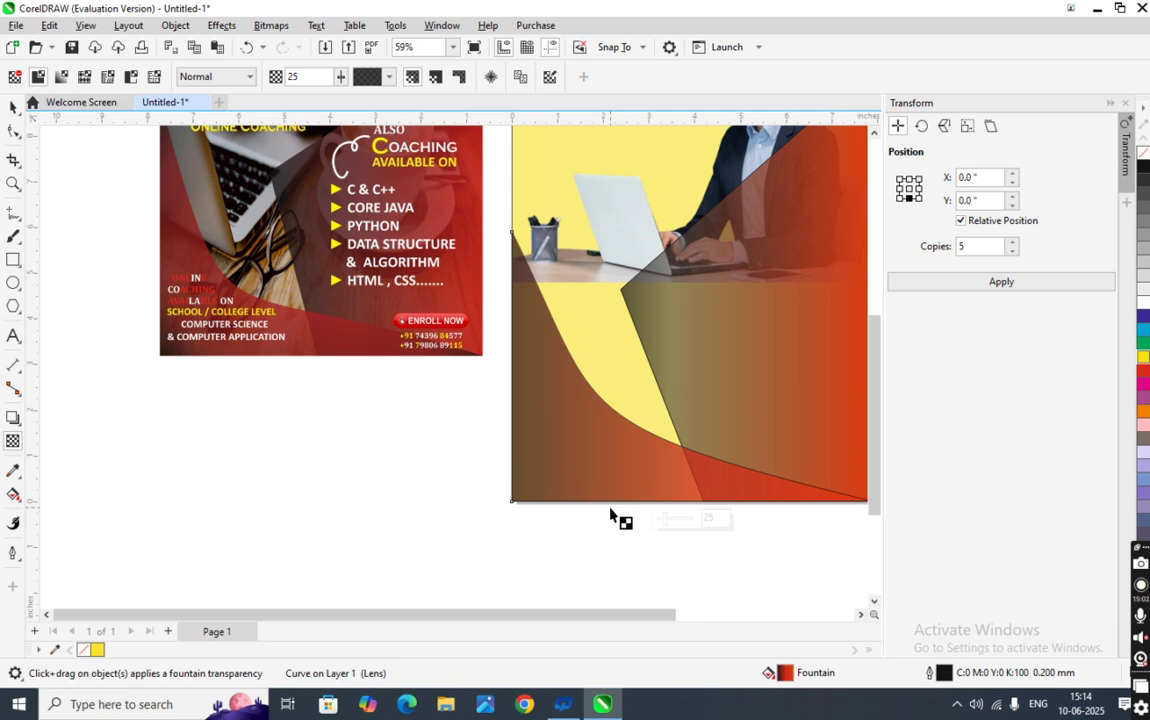
right_click(626, 462)
- Add a gradient stop at 25% on the lower shape and colour it grey-brown
left_click(575, 487)
left_click(575, 489)
left_click(12, 505)
double_click(575, 501)
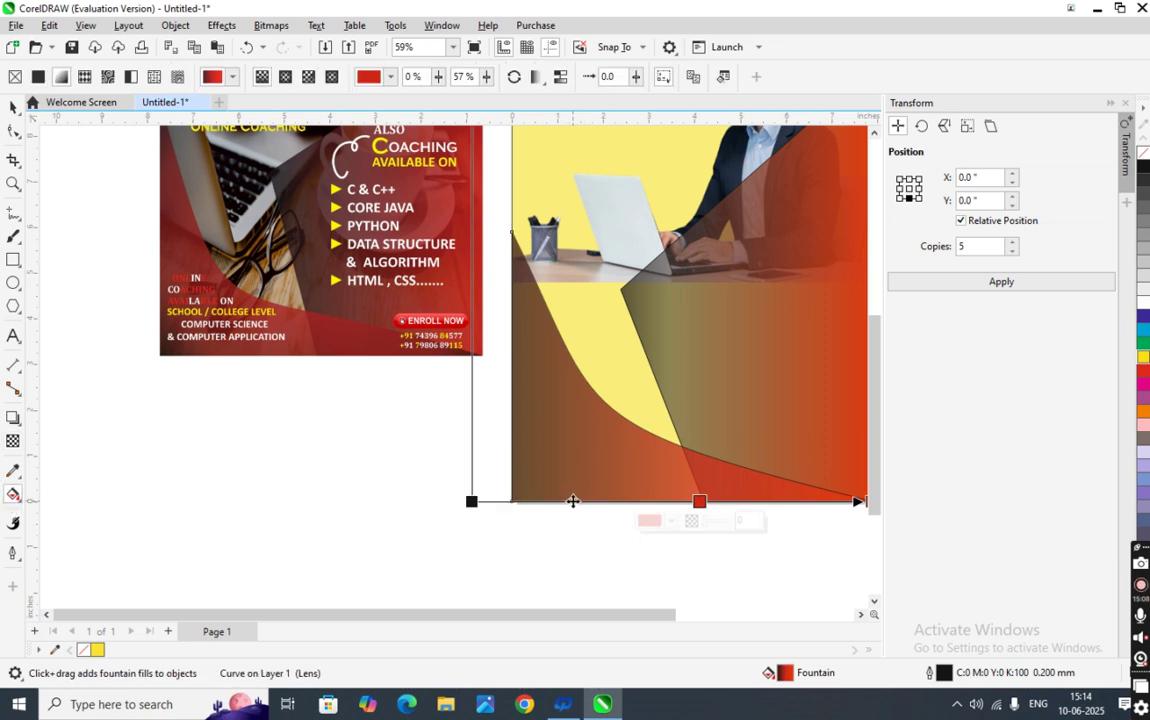
left_click(543, 520)
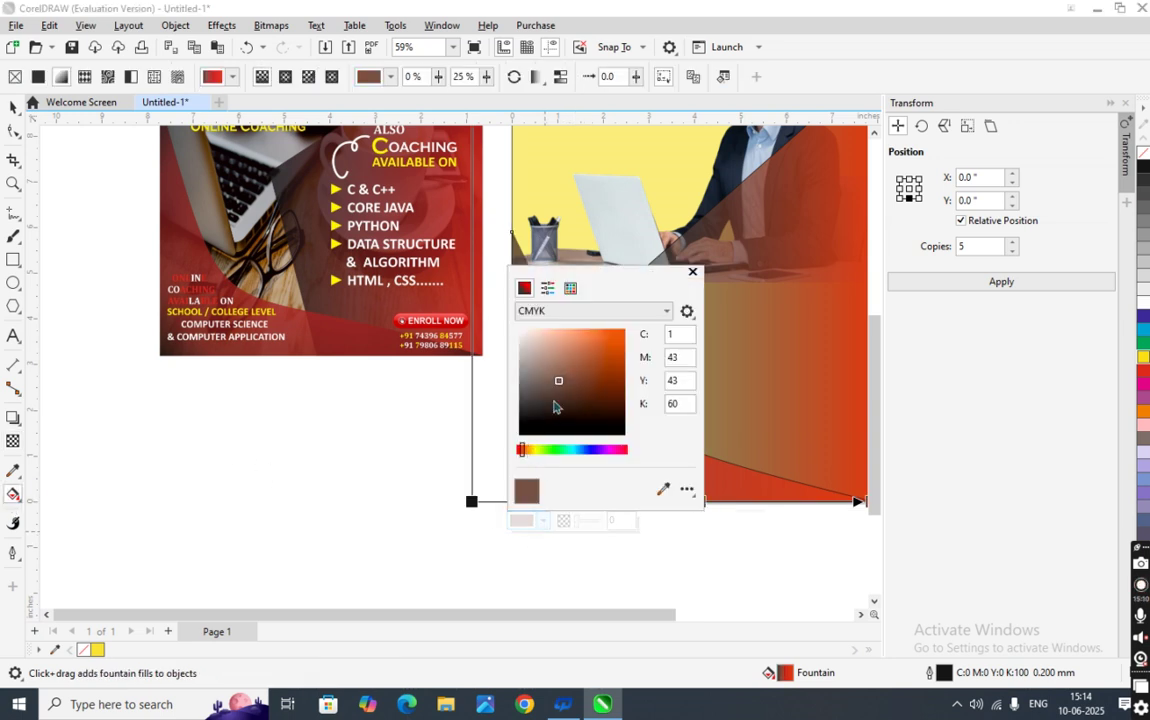
mouse_move(560, 383)
left_mouse_down()
mouse_move(551, 423)
mouse_move(542, 406)
left_mouse_up()
left_click(600, 546)
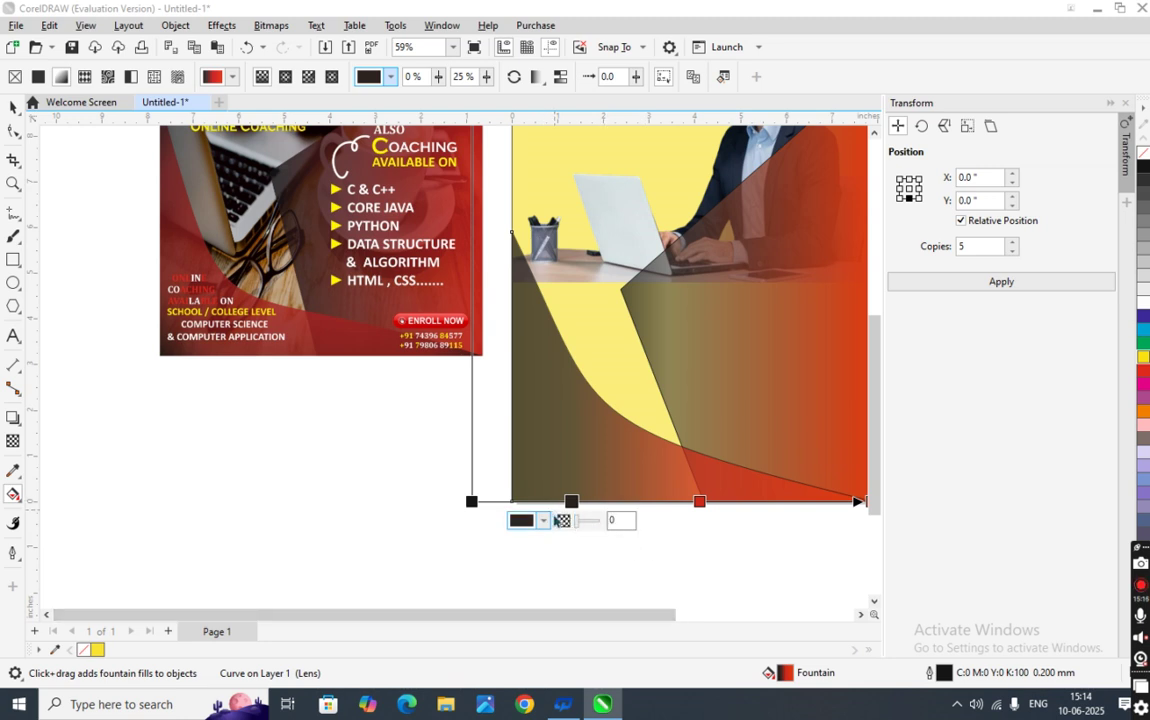
left_click(543, 520)
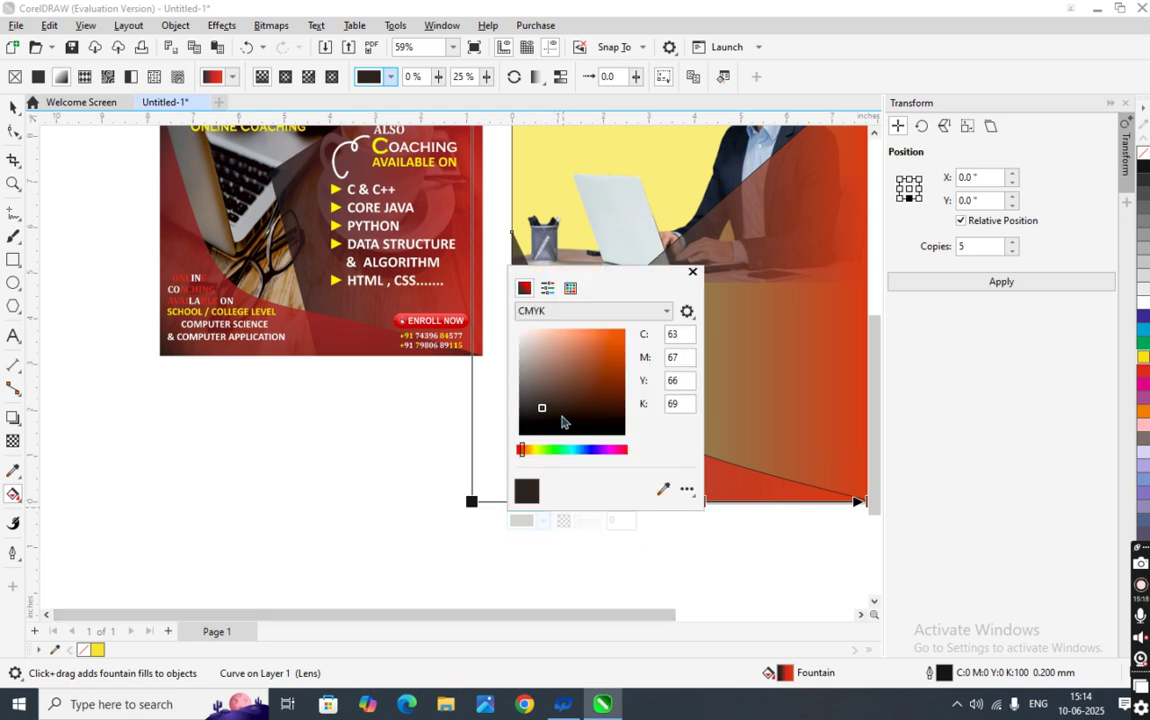
mouse_move(545, 412)
left_mouse_down()
mouse_move(522, 437)
mouse_move(531, 560)
left_mouse_up()
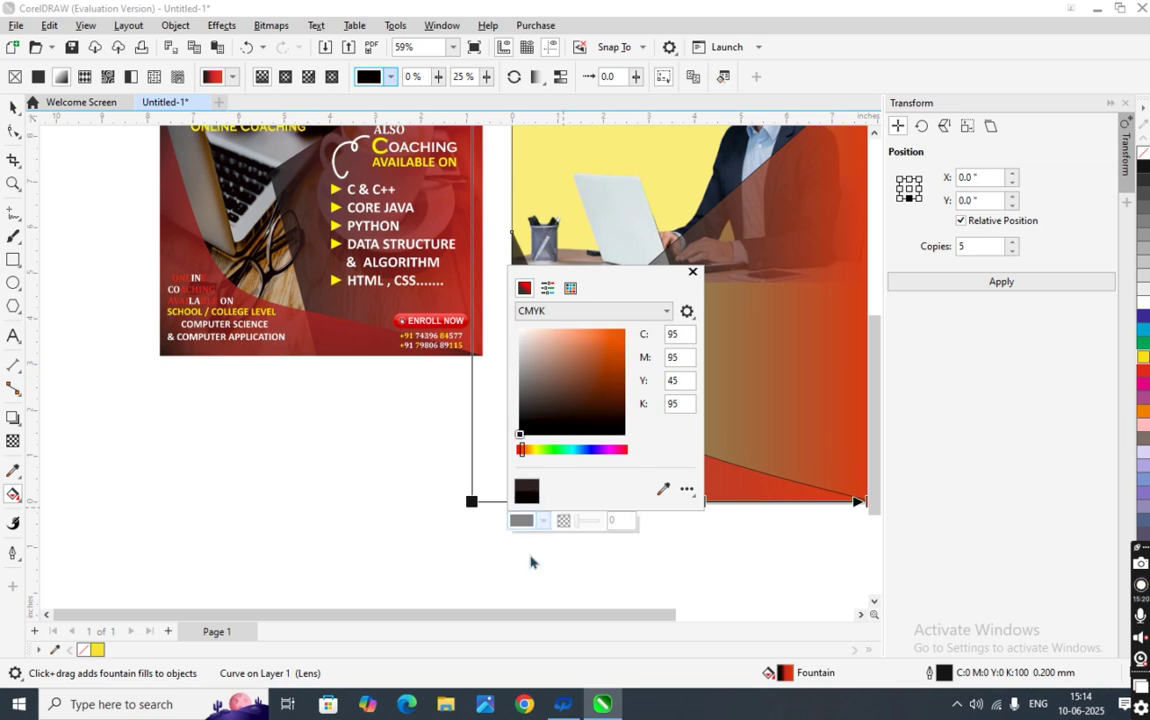
left_click(539, 605)
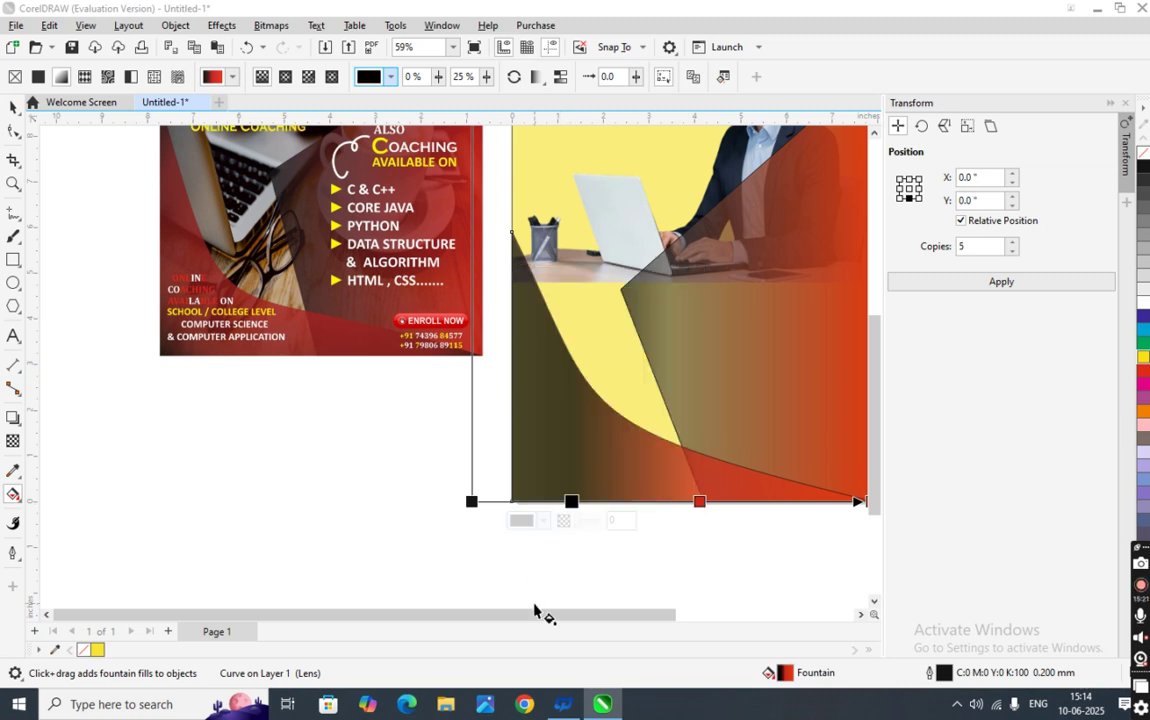
left_click(543, 520)
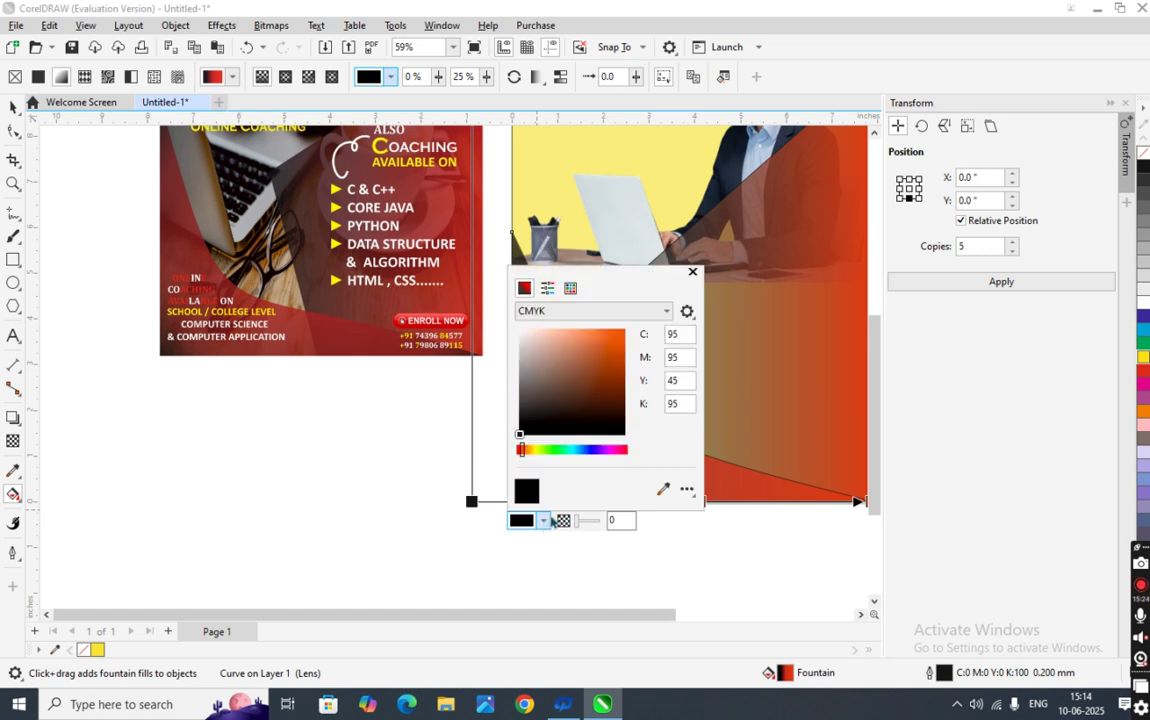
left_click_drag(521, 442, 541, 390)
left_click(575, 577)
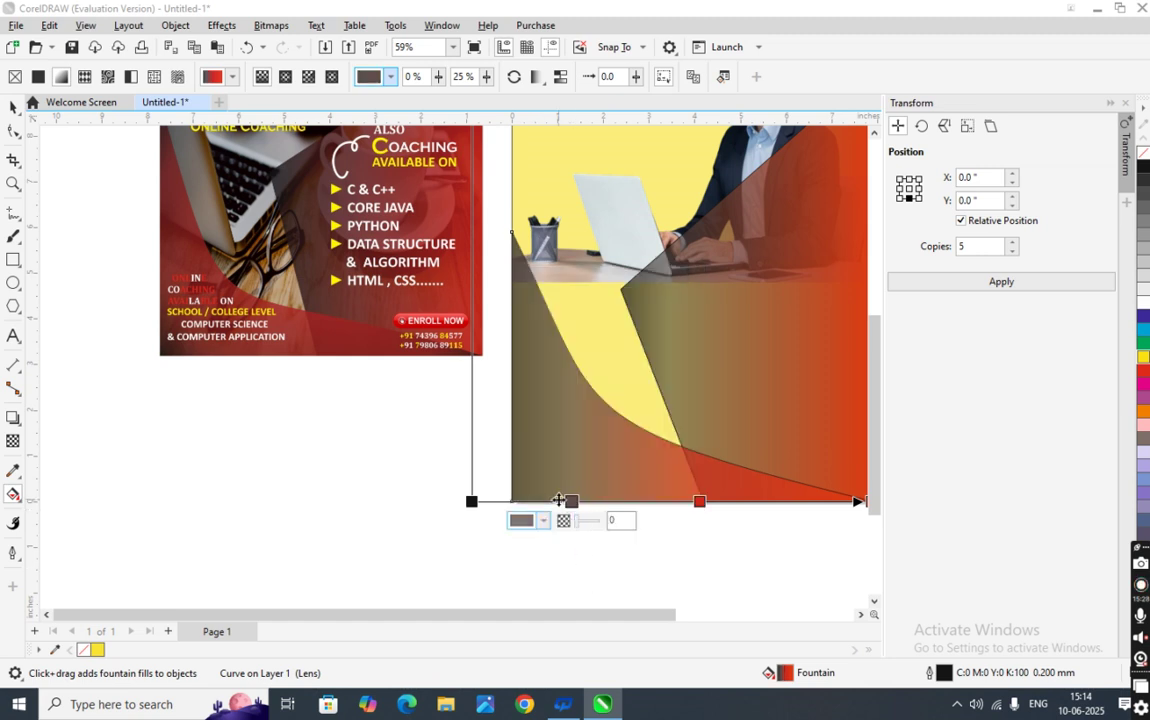
- Add a second gradient stop at 38% and colour it orange-red, brightening toward orange
double_click(624, 502)
left_click(595, 521)
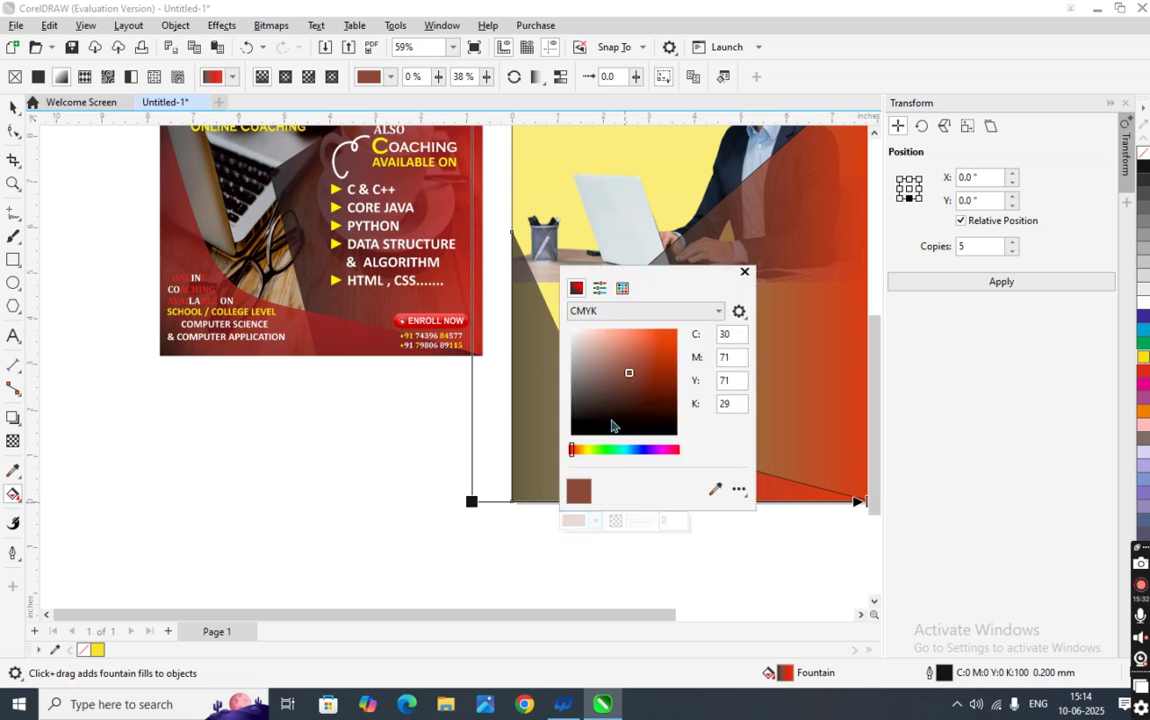
mouse_move(631, 373)
left_mouse_down()
mouse_move(643, 347)
mouse_move(663, 353)
left_mouse_up()
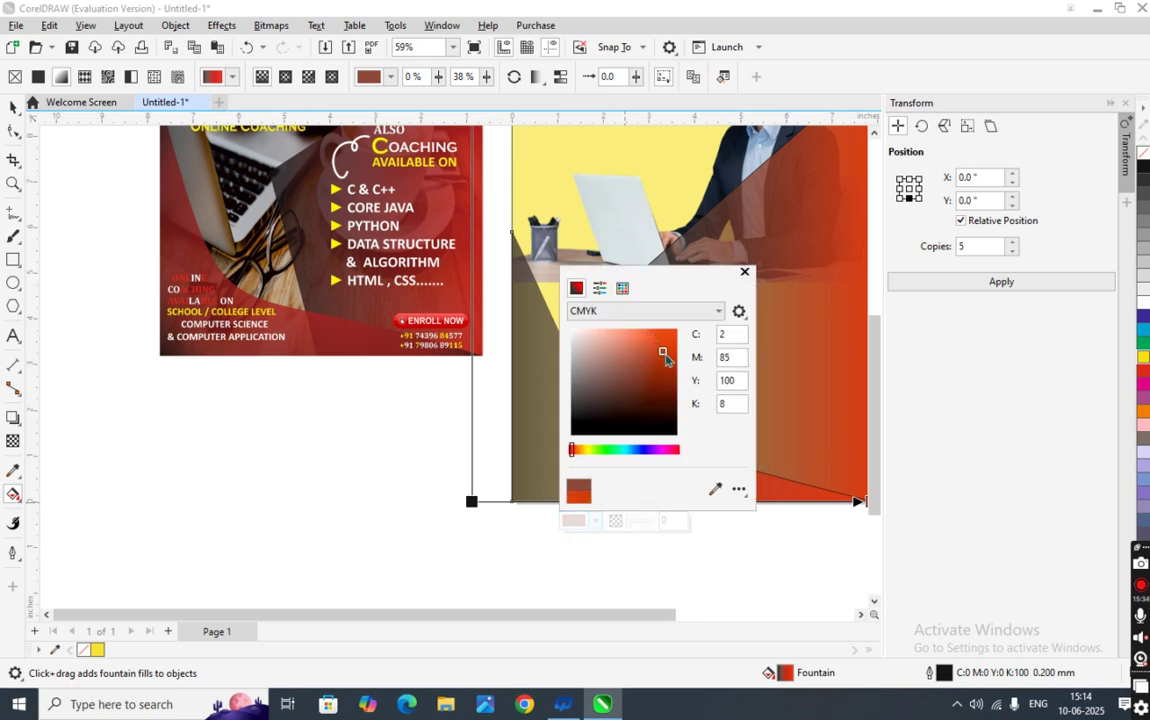
left_click(640, 562)
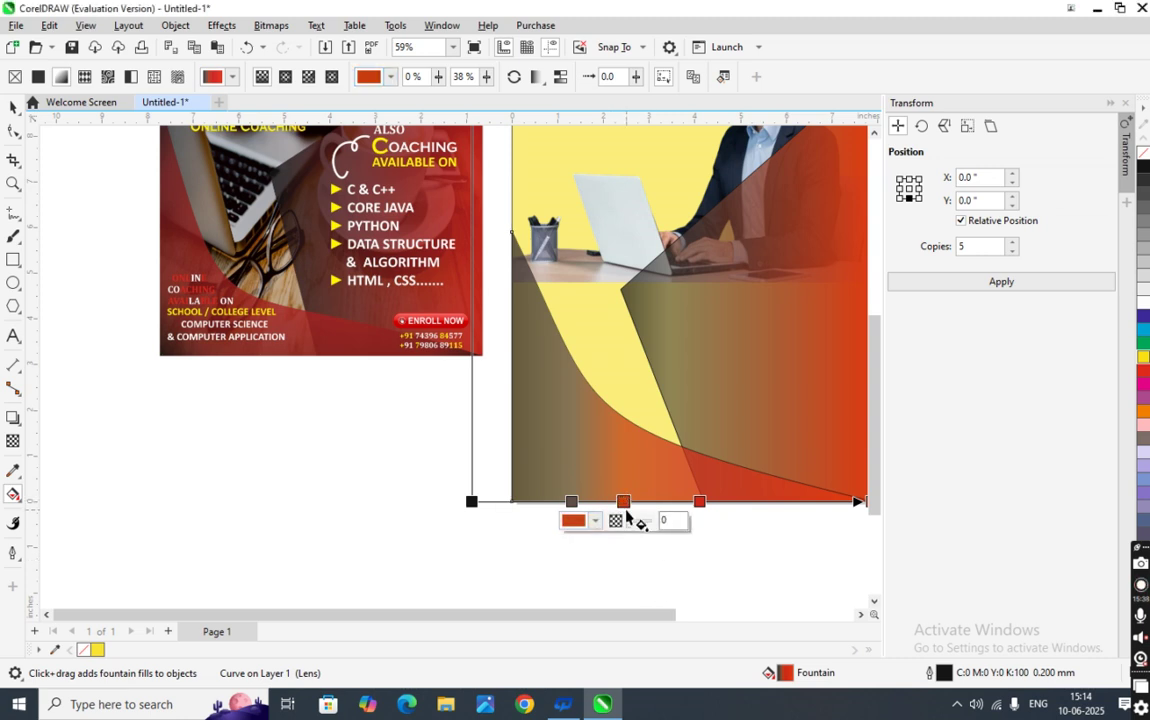
left_click(598, 520)
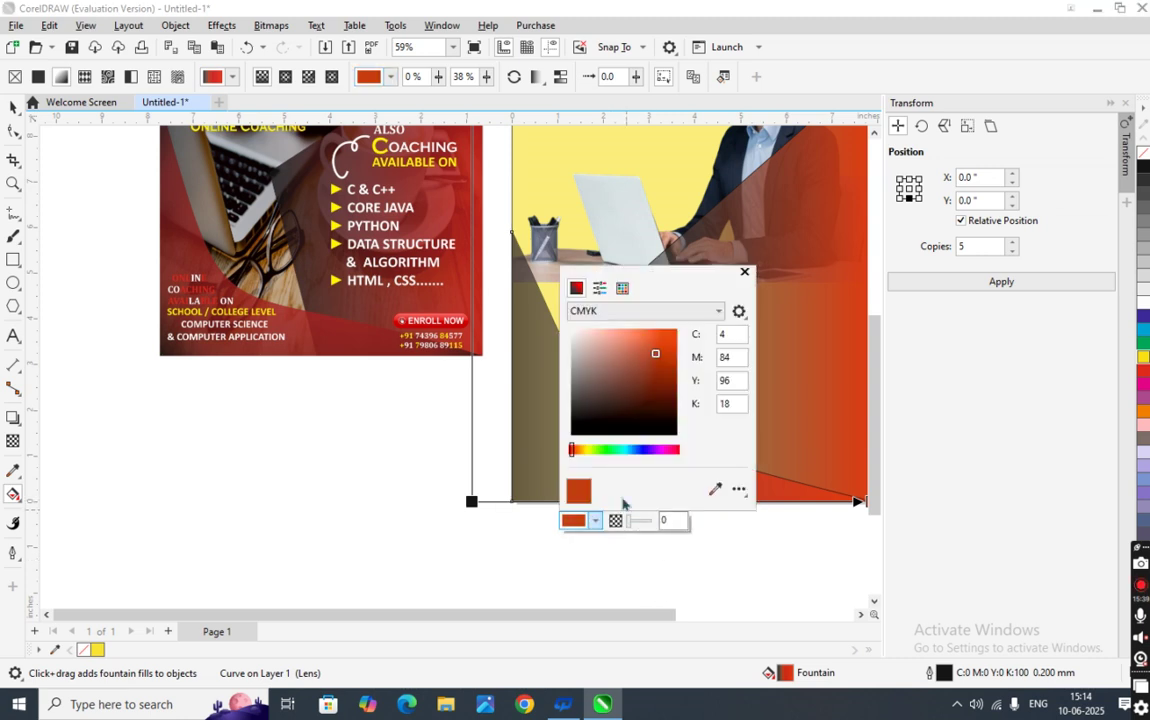
left_click(656, 340)
- Apply the brighter orange, then delete the two brown middle stops from the gradient
left_click(683, 560)
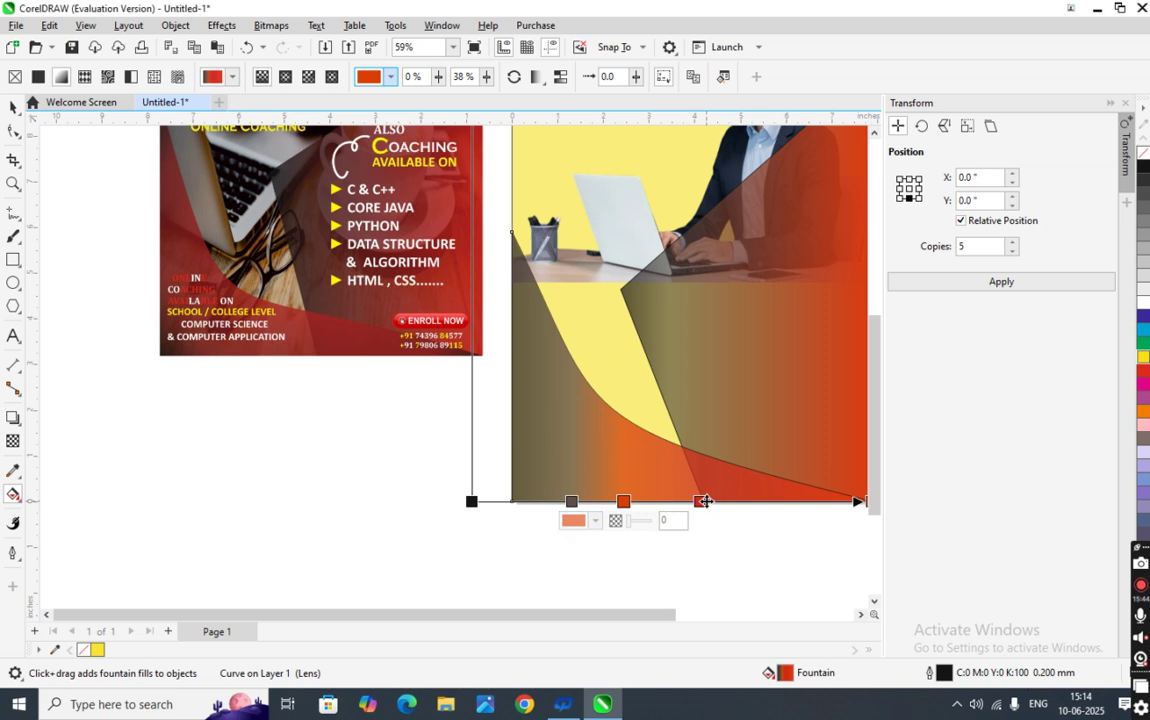
left_click_drag(674, 501, 648, 501)
left_click(675, 501)
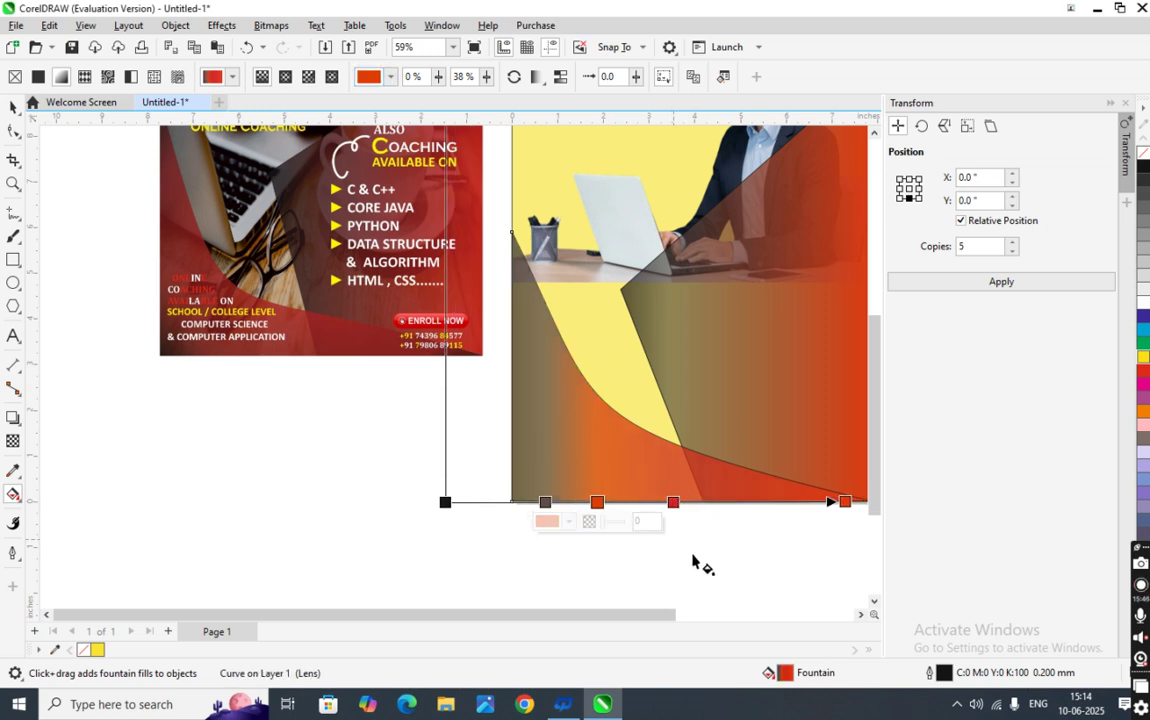
left_click_drag(640, 502, 683, 543)
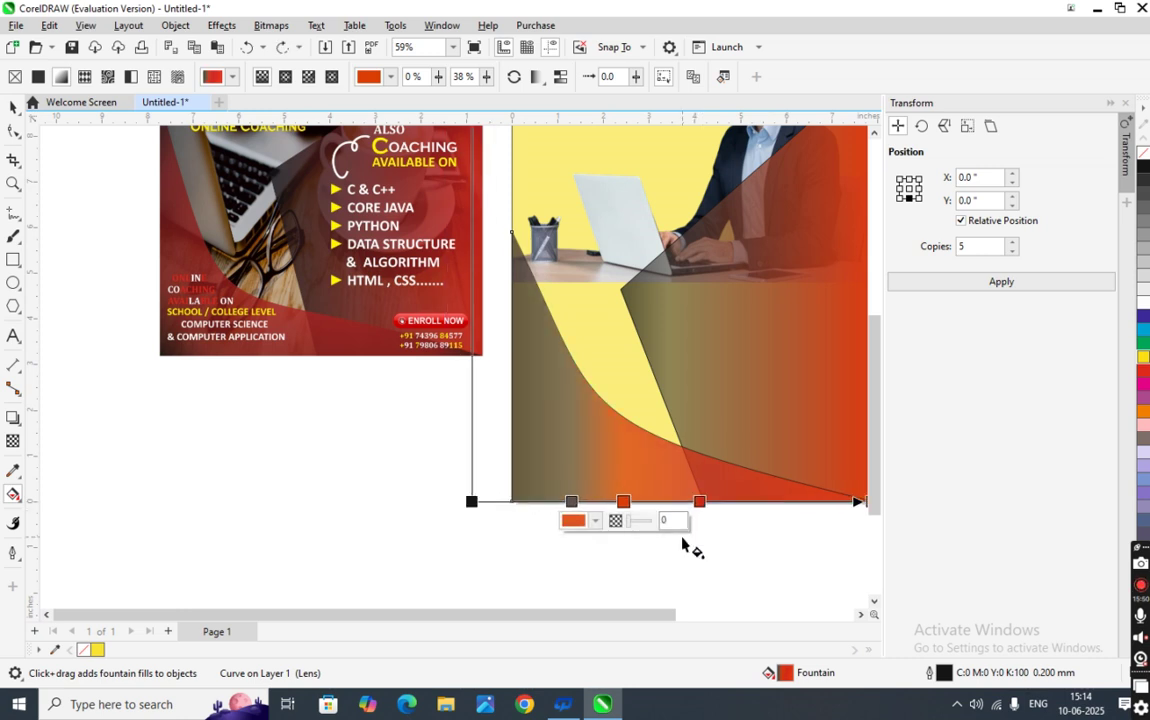
key("Delete")
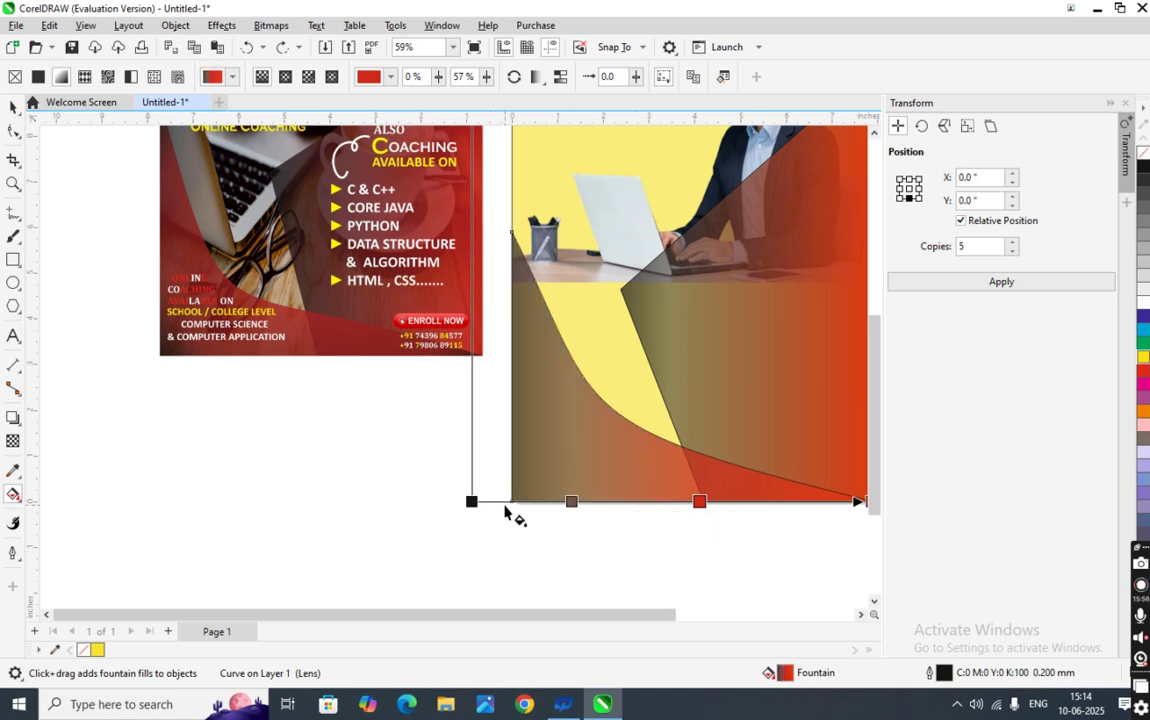
key("Delete")
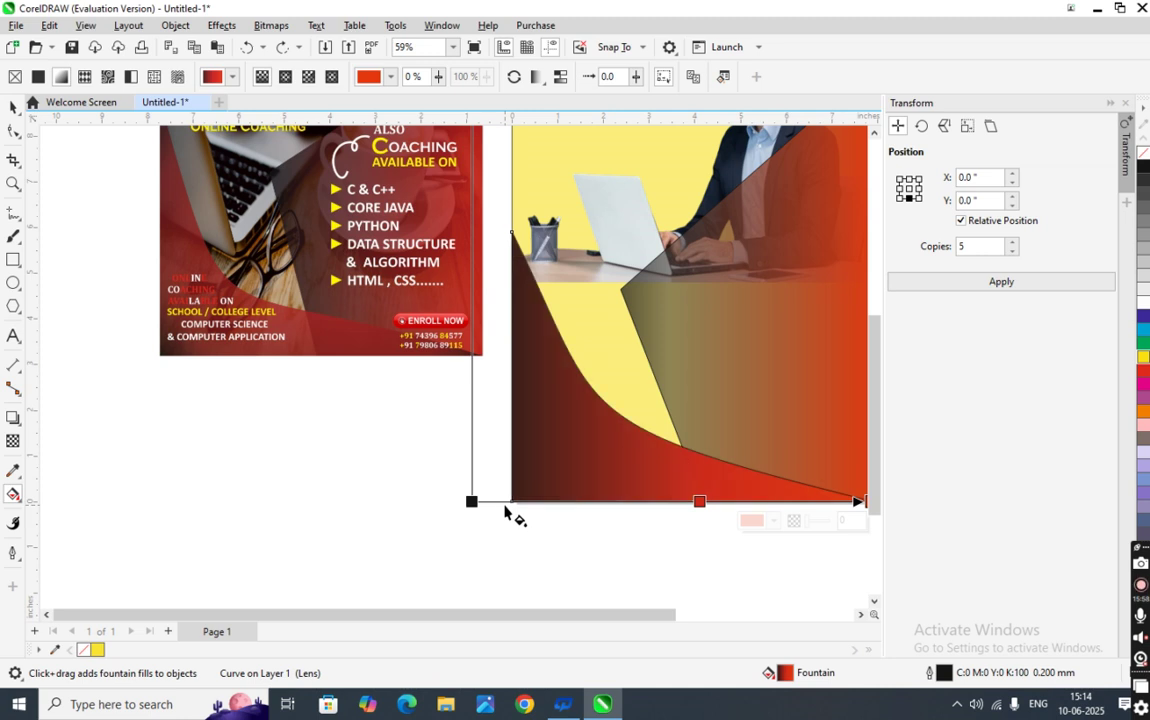
- Add a dark stop near the gradient's left end and give it 50 transparency
double_click(504, 502)
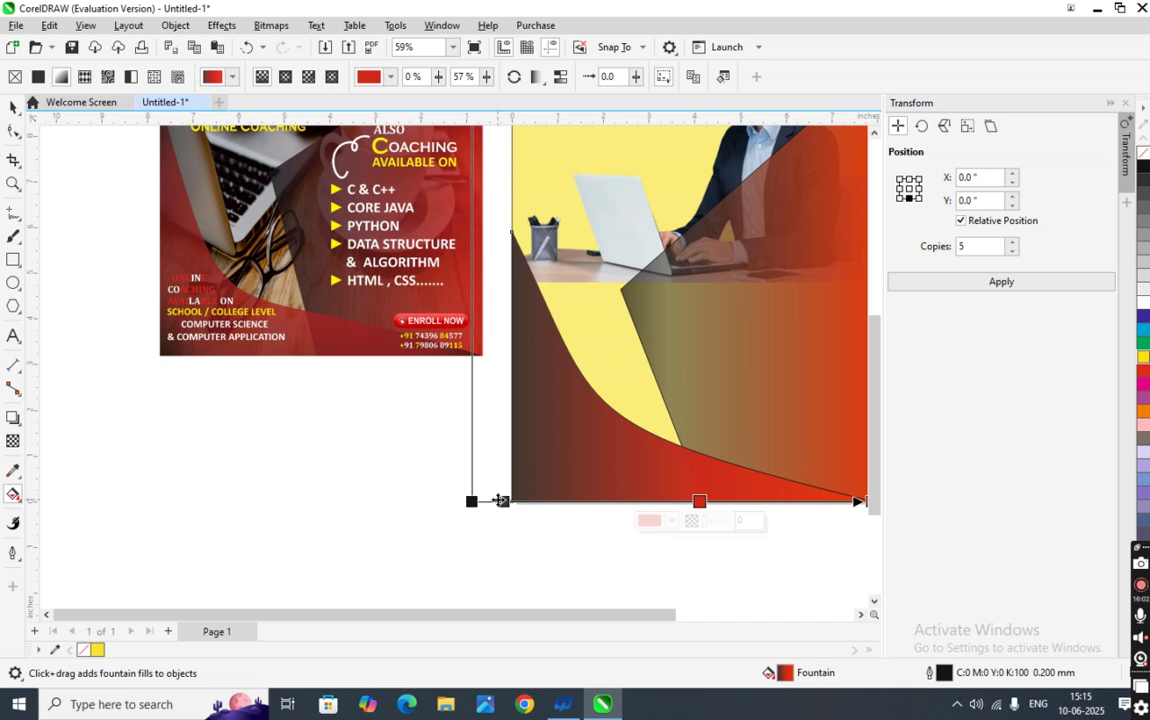
left_click(504, 502)
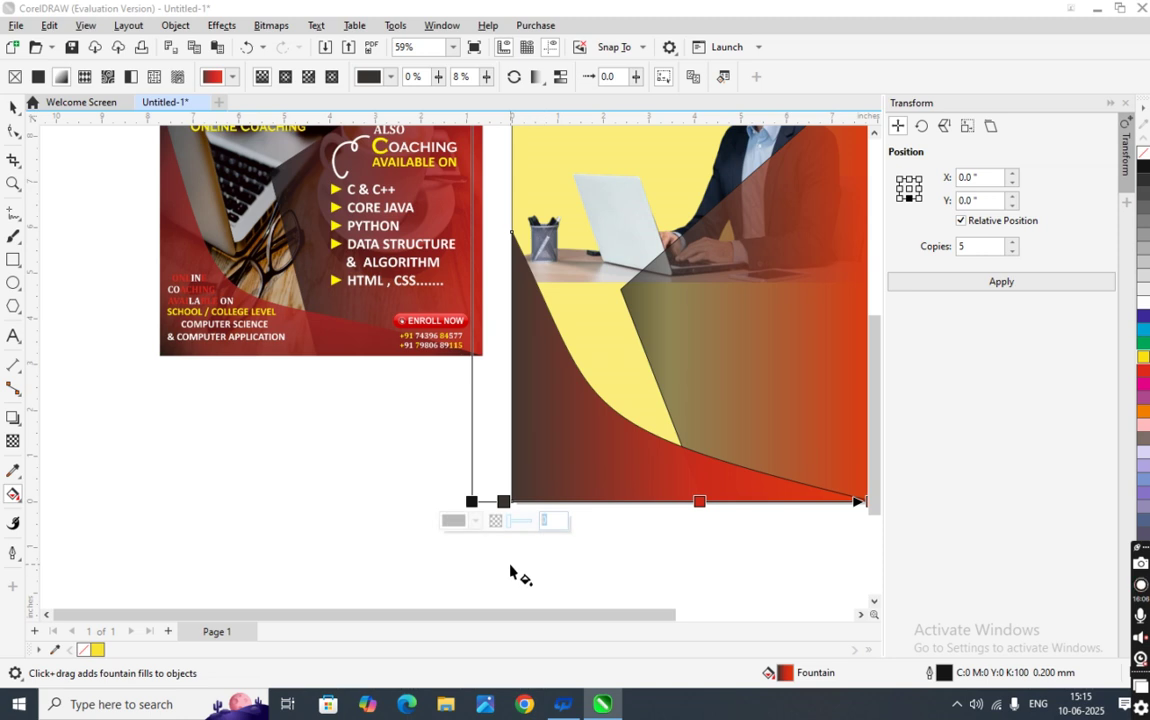
key("Return")
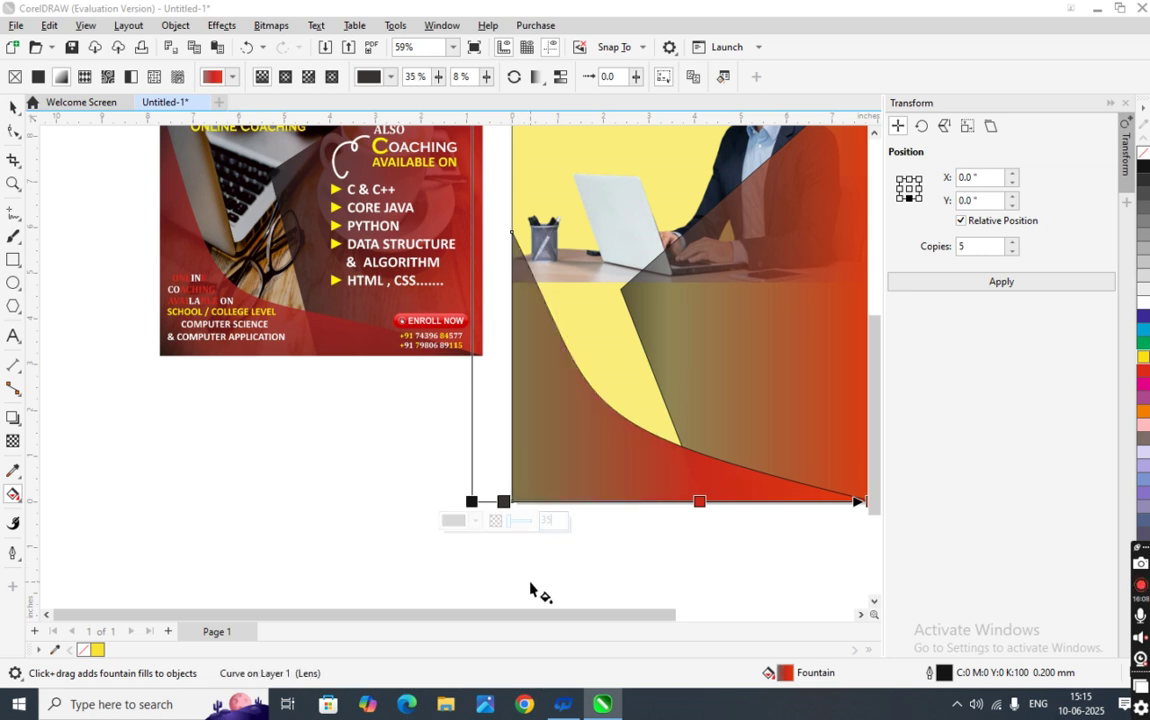
left_click(500, 535)
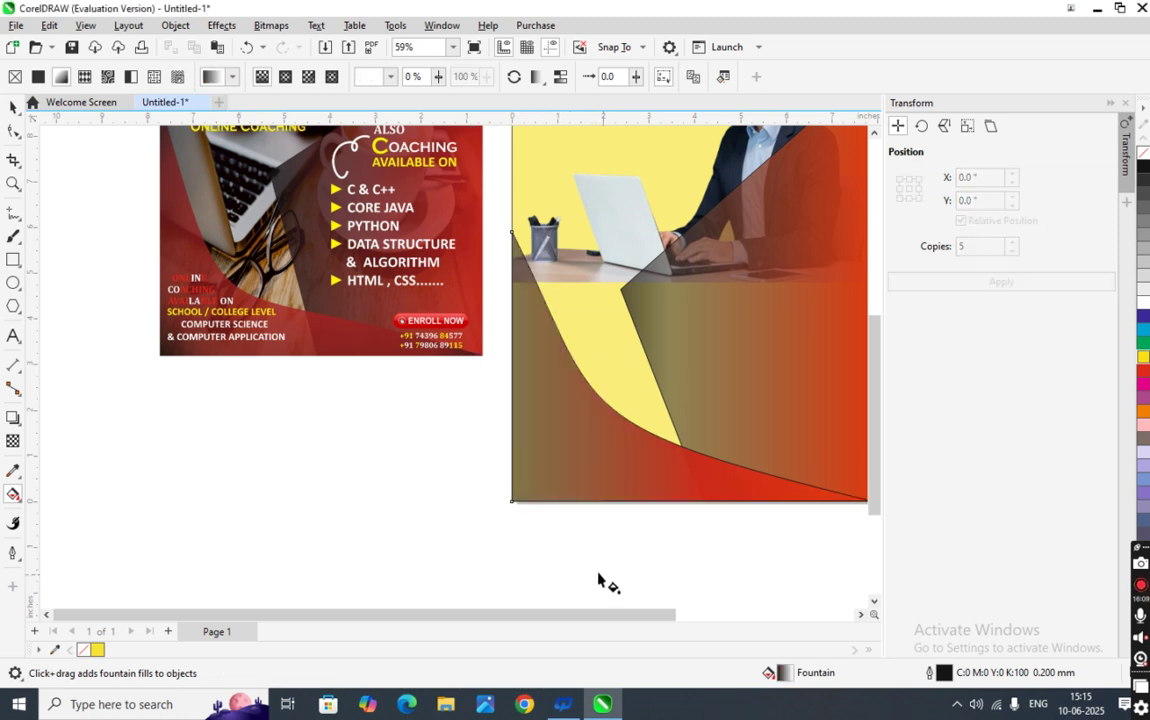
left_click(547, 490)
double_click(560, 520)
type("5")
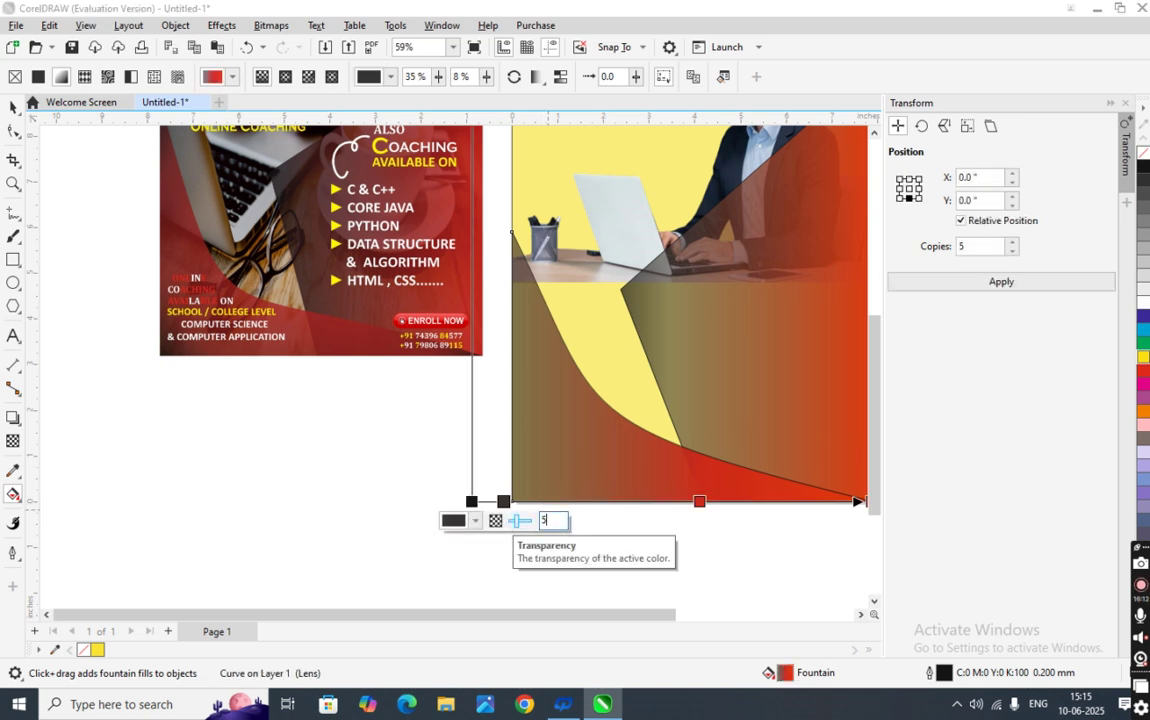
type("0")
key("Return")
left_click(502, 604)
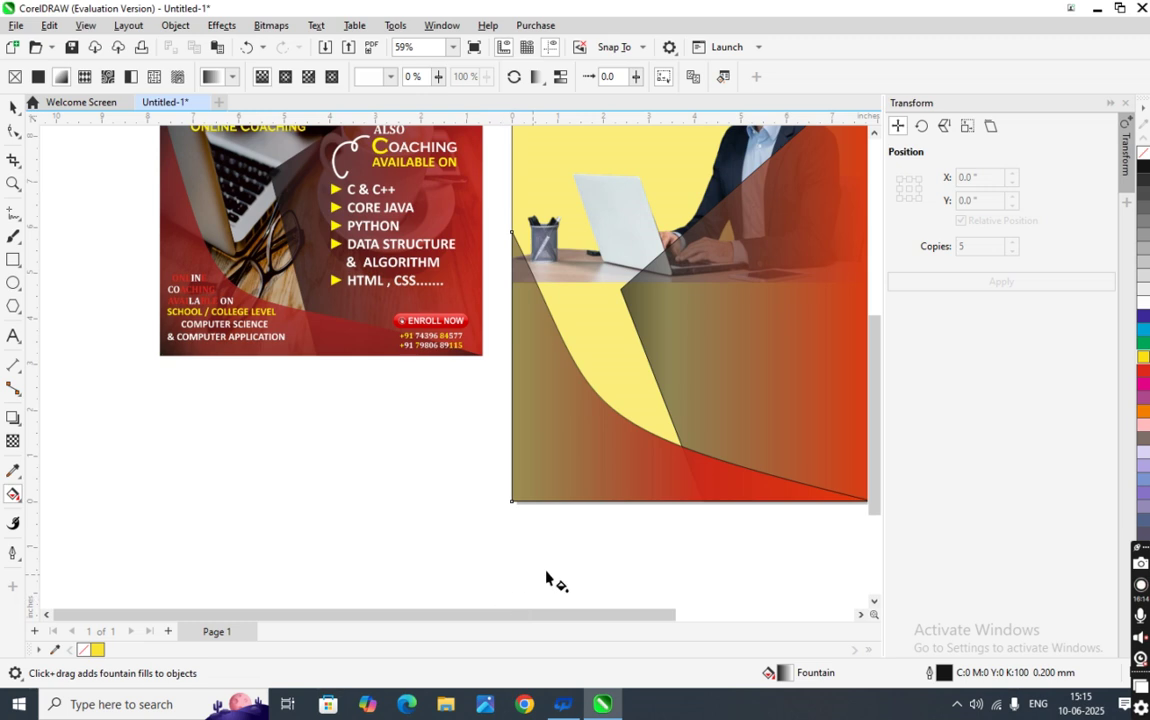
- Reapply the gradient across the lower-left curve and make its start stop near-black
scroll(533, 503, "down", 3)
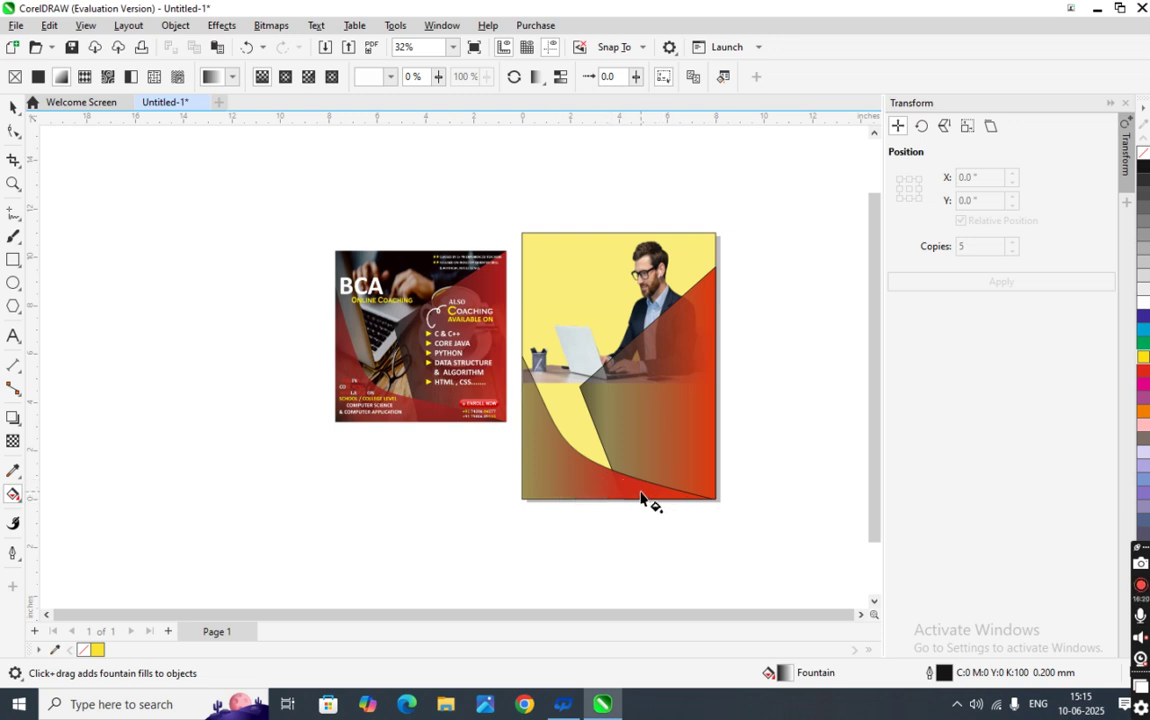
left_click_drag(622, 508, 552, 506)
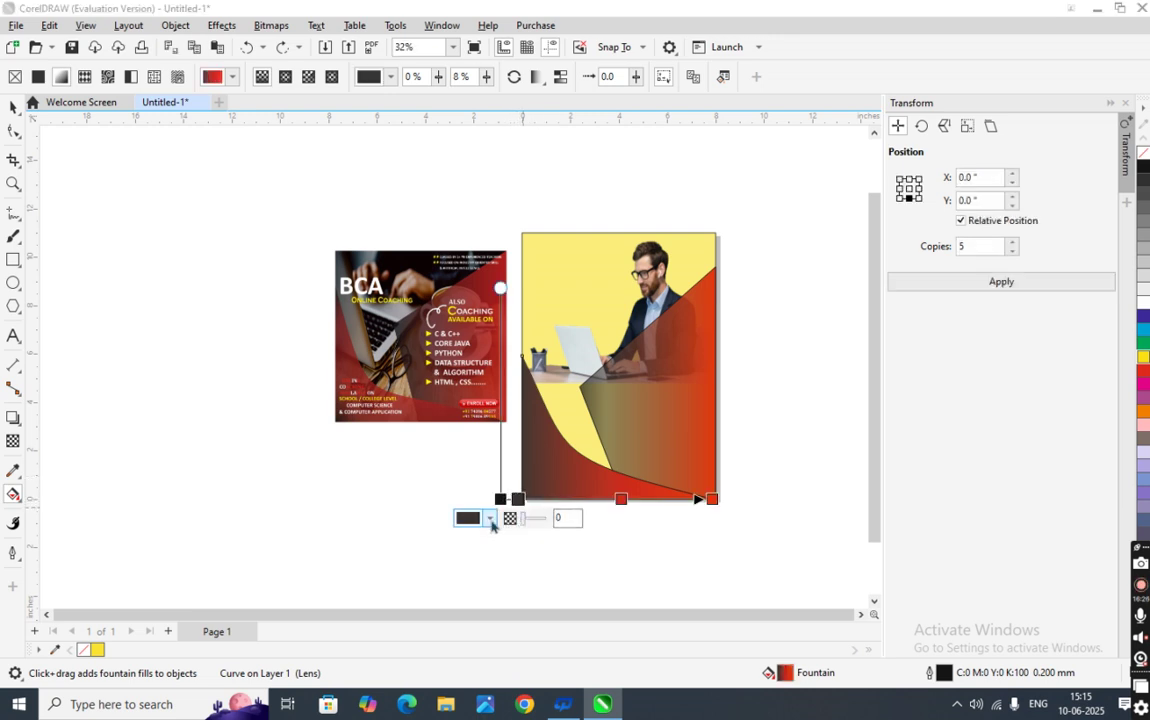
left_click(490, 518)
left_click_drag(483, 401, 470, 417)
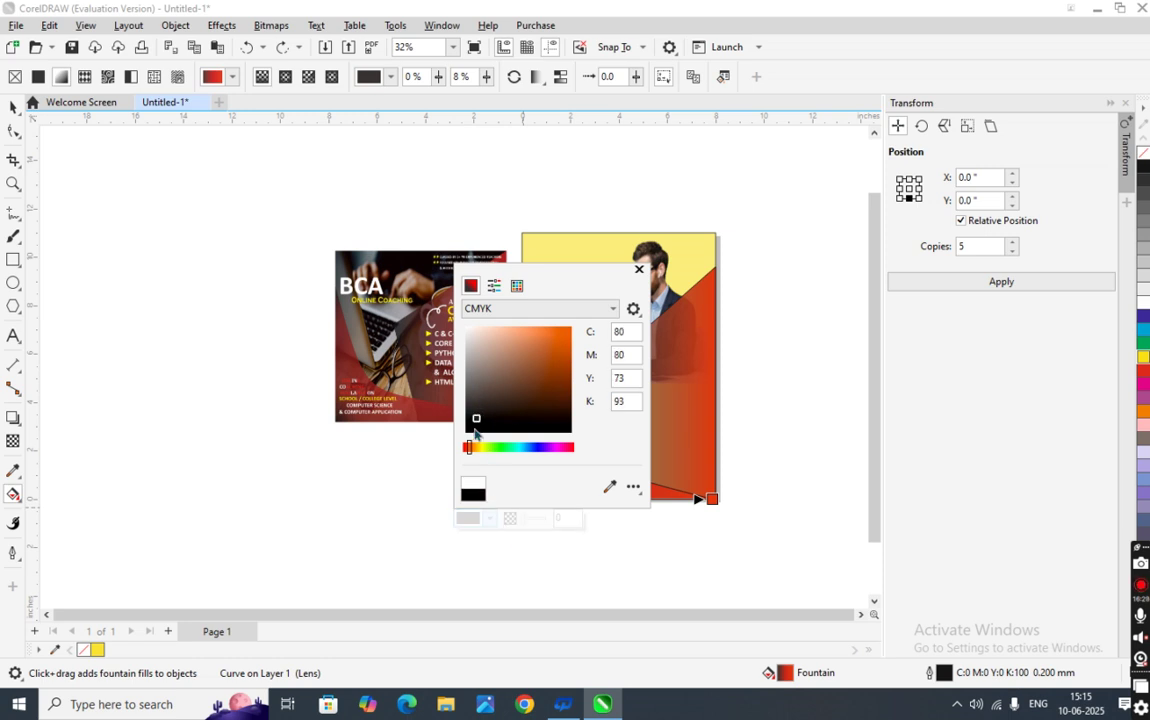
left_click(539, 570)
left_click(563, 535)
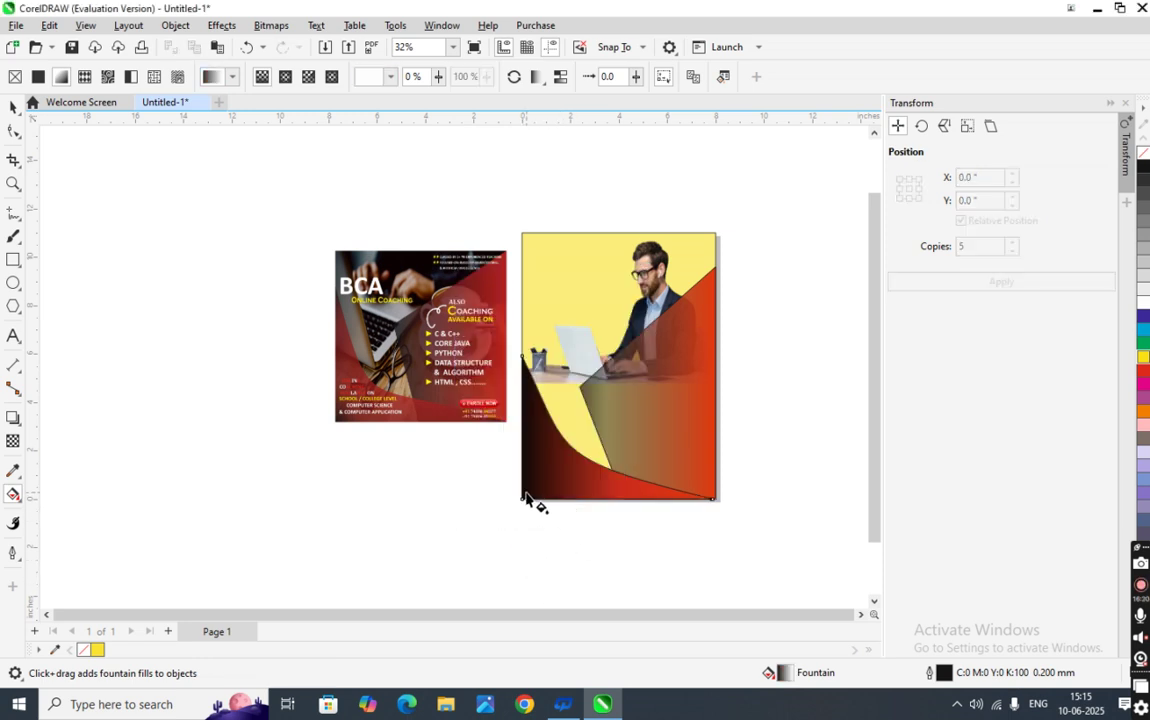
- Set the black stop's transparency, trying 50 then 40, and compare the fill
left_click(527, 497)
type("50")
key("Return")
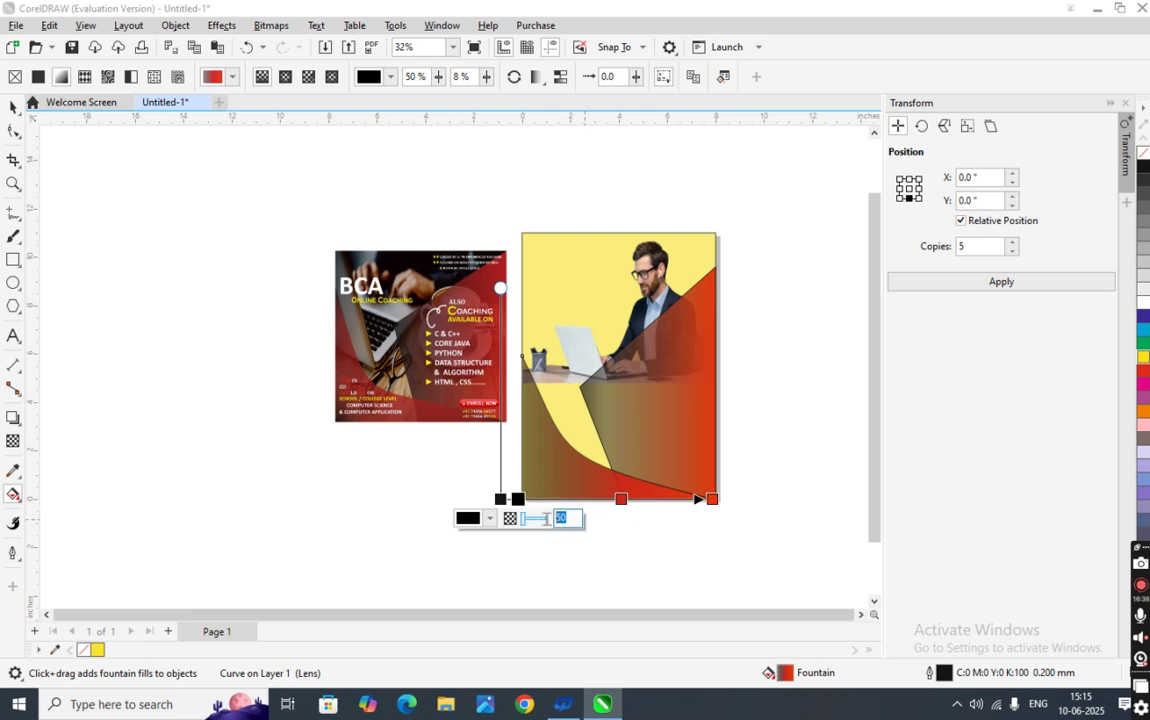
type("4")
key("Return")
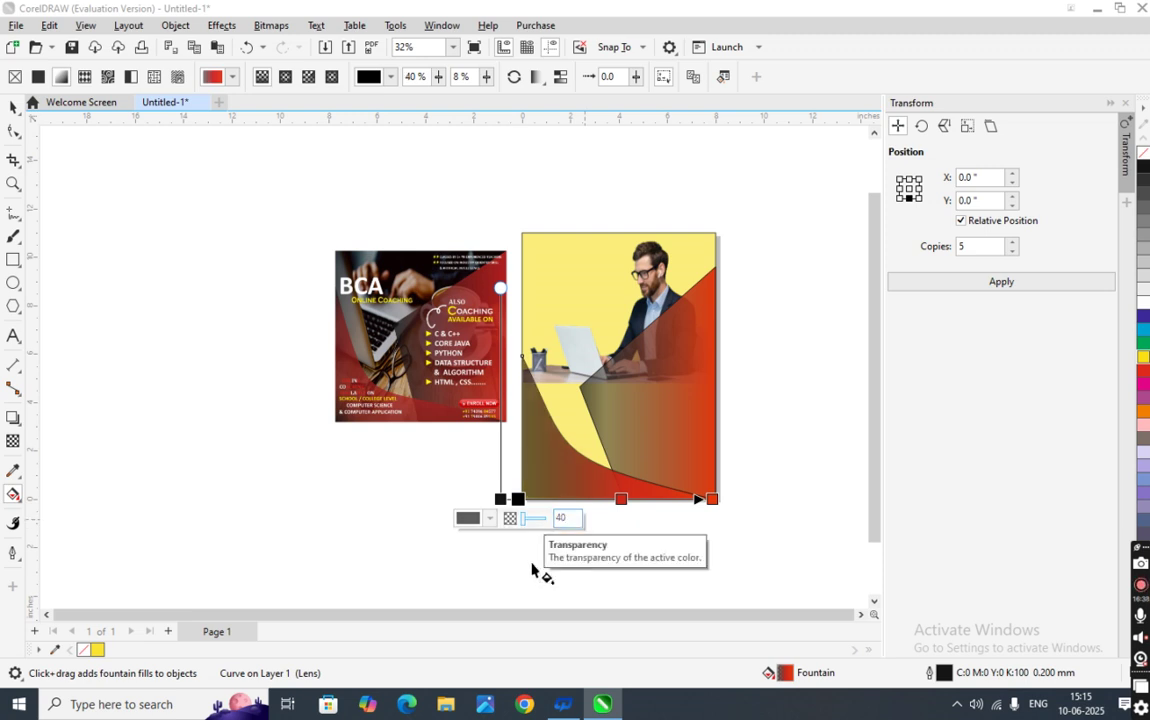
left_click(547, 537)
left_click(552, 472)
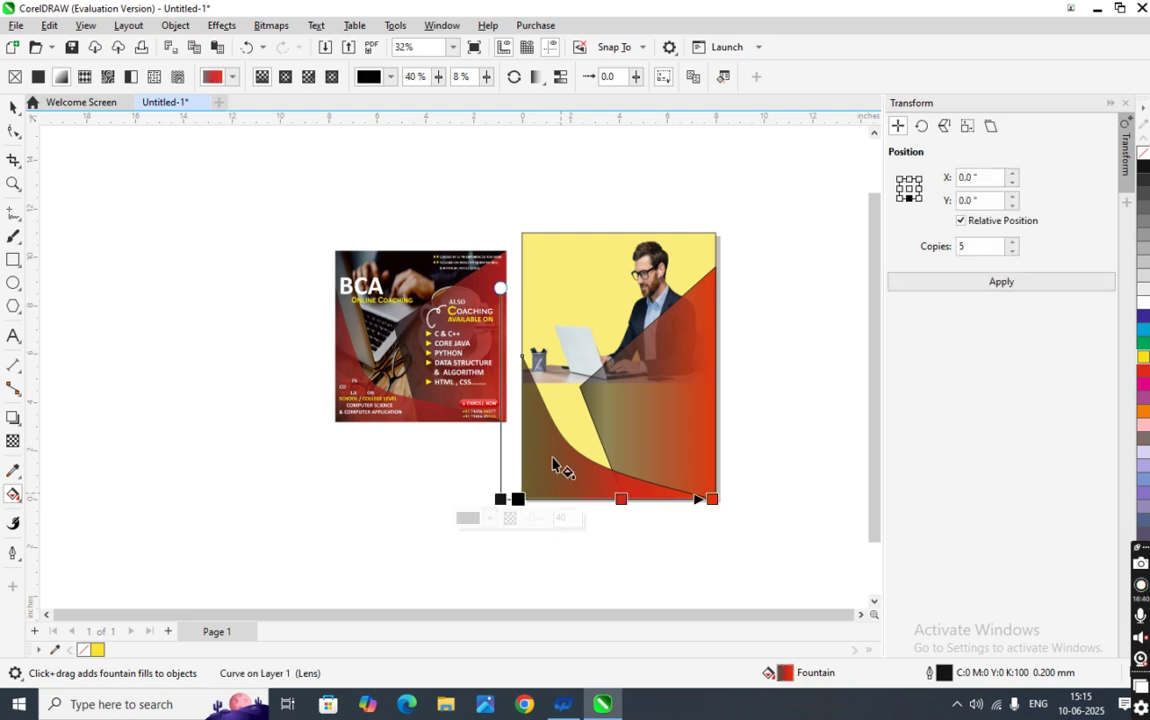
left_click(465, 439)
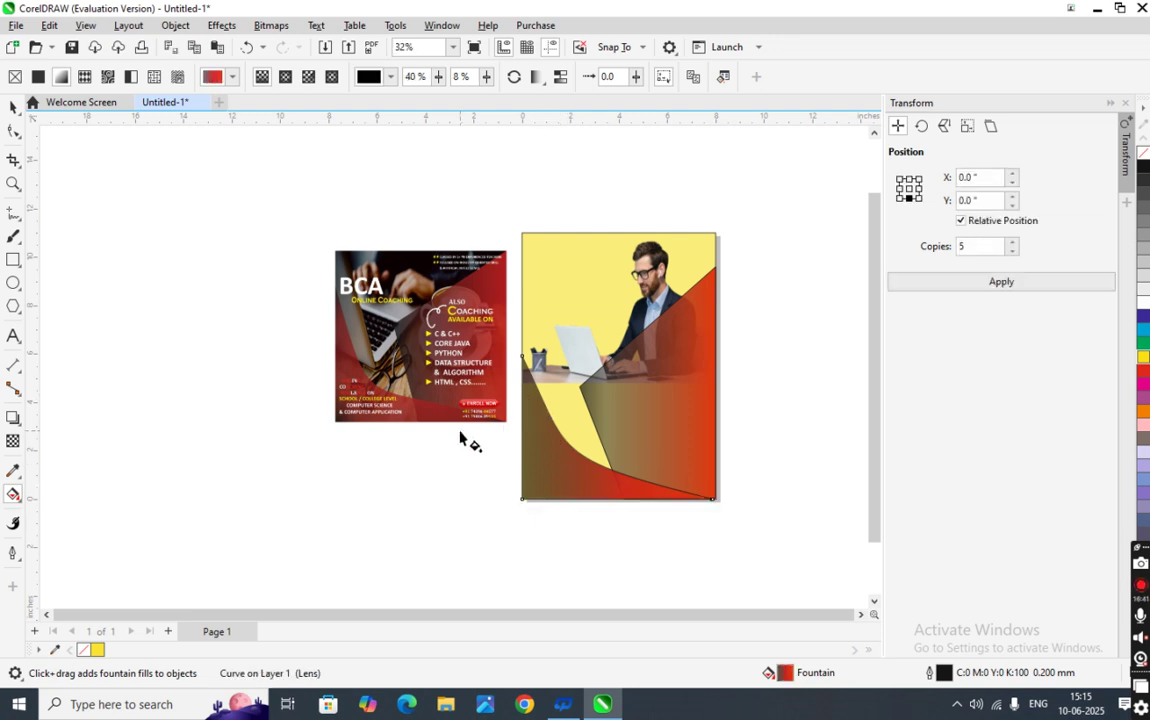
left_click(543, 500)
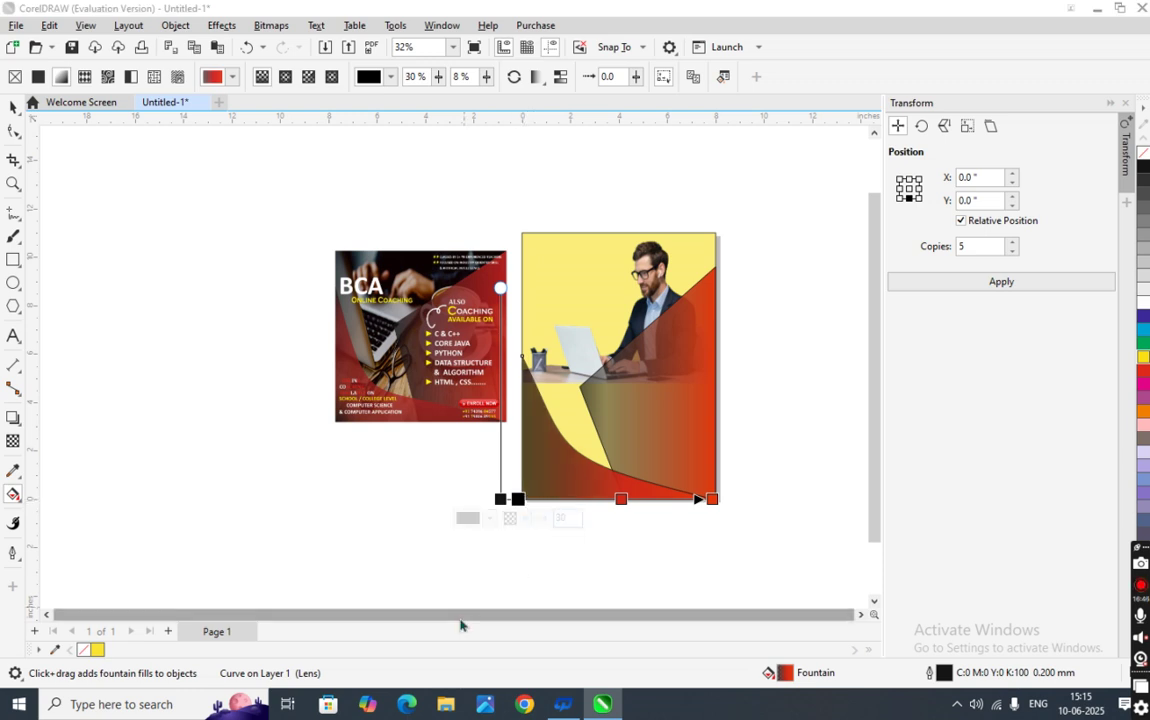
left_click(575, 518)
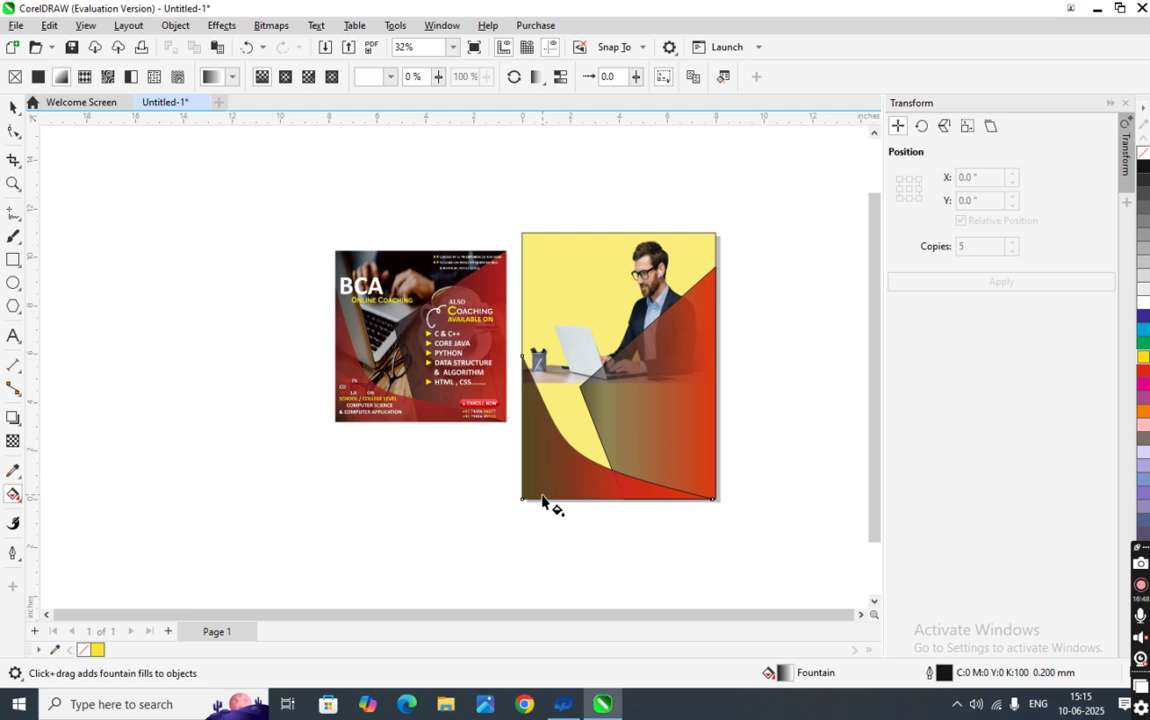
- Colour the new stop near the gradient's start a bright saturated red
left_click(543, 500)
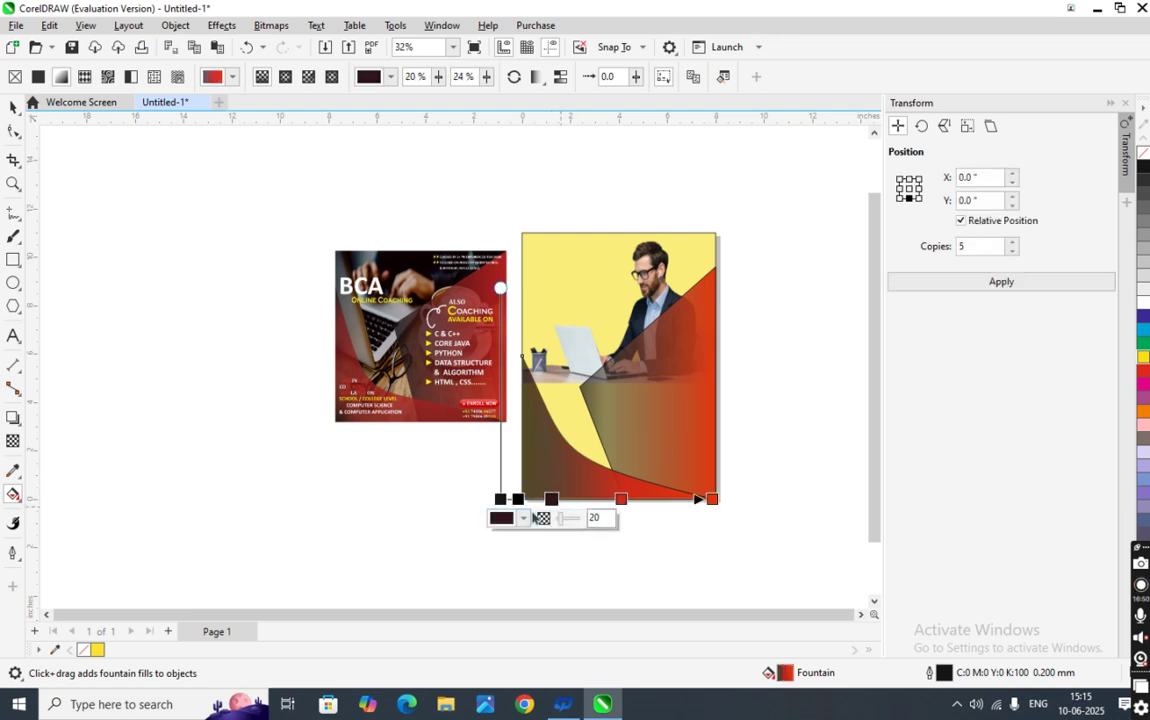
left_click(523, 518)
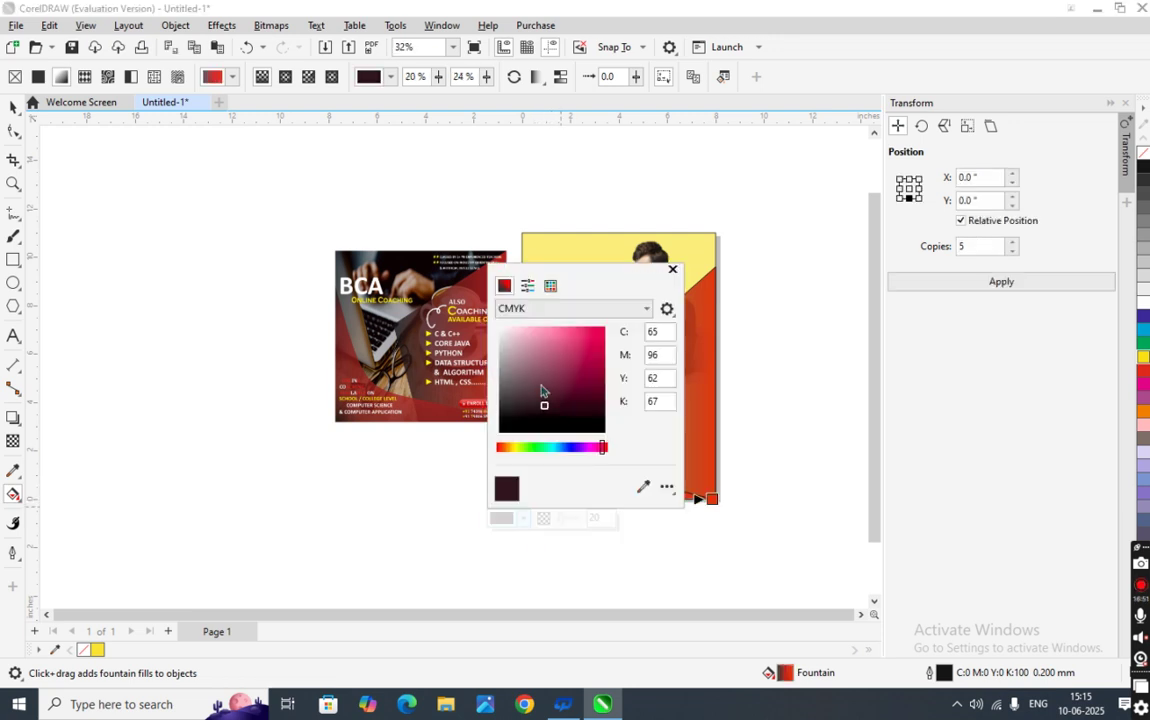
left_click(507, 449)
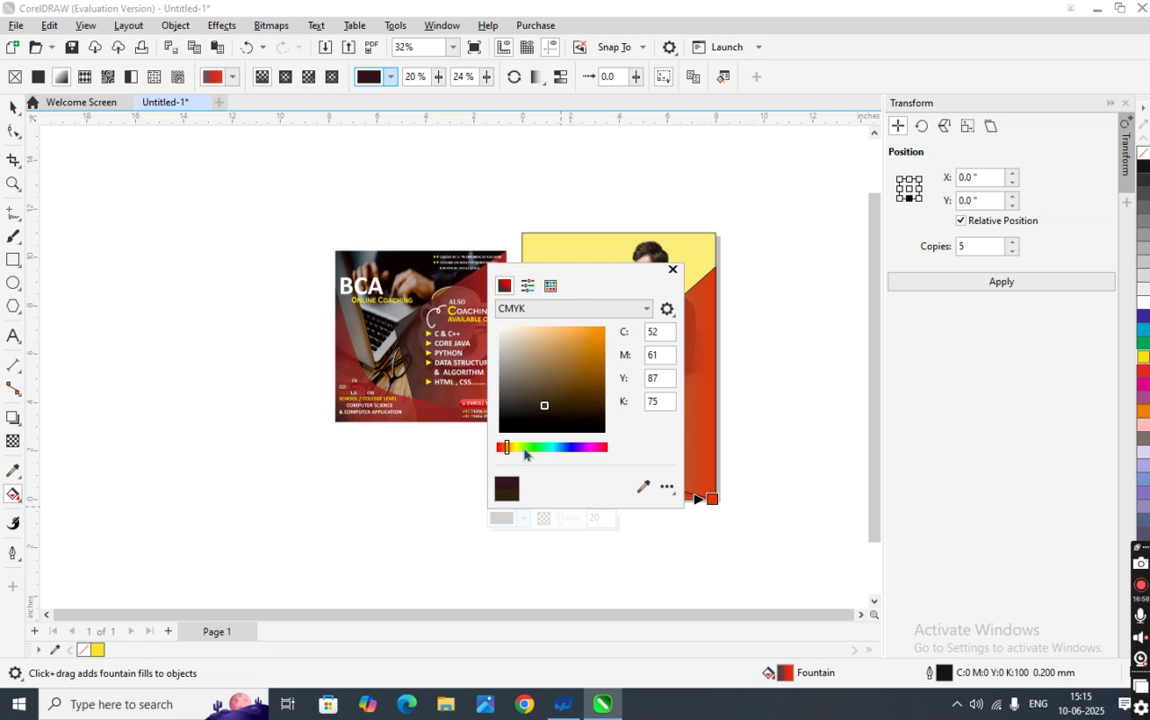
left_click_drag(509, 452, 455, 405)
mouse_move(519, 362)
left_mouse_down()
mouse_move(575, 400)
mouse_move(588, 347)
mouse_move(579, 354)
mouse_move(596, 357)
left_mouse_up()
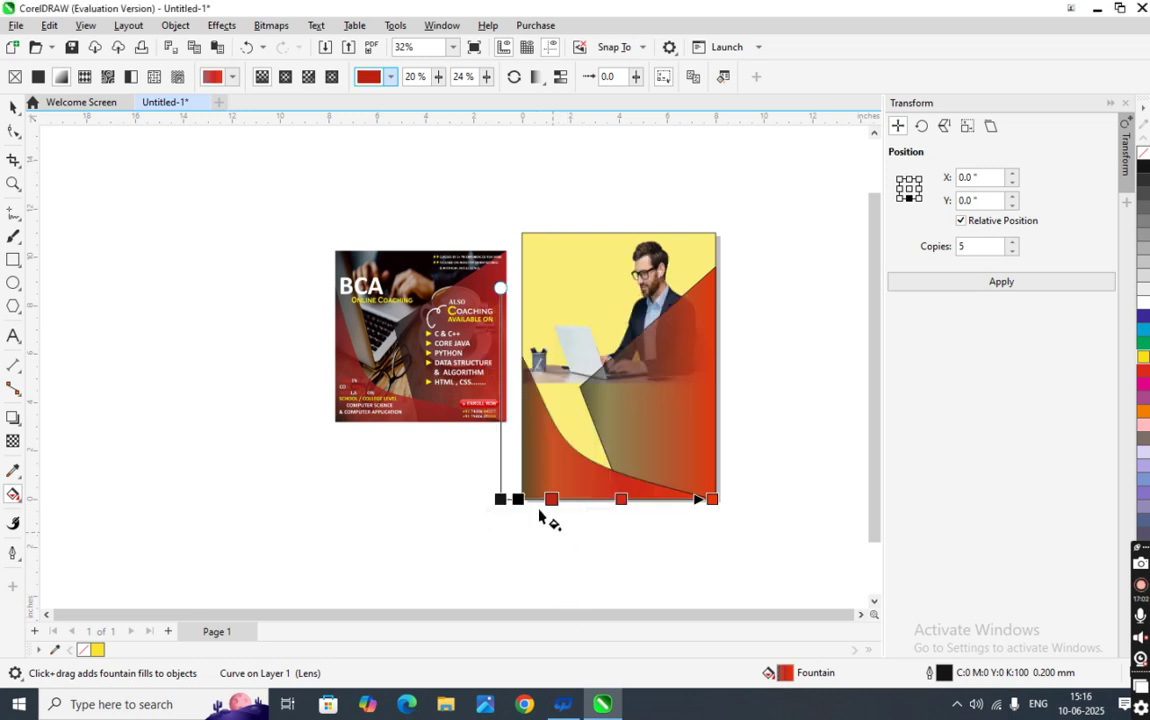
- Move the black stop back onto the very start of the fill line and review the gradient
left_click_drag(517, 498, 535, 498)
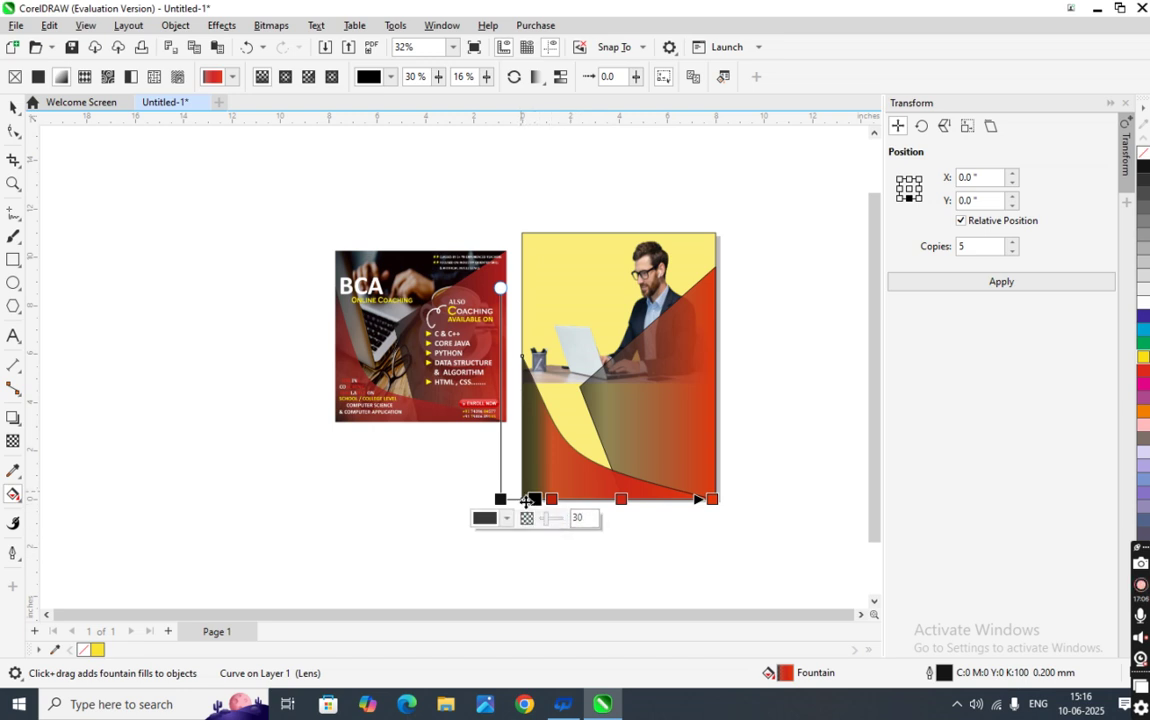
left_click_drag(535, 498, 502, 498)
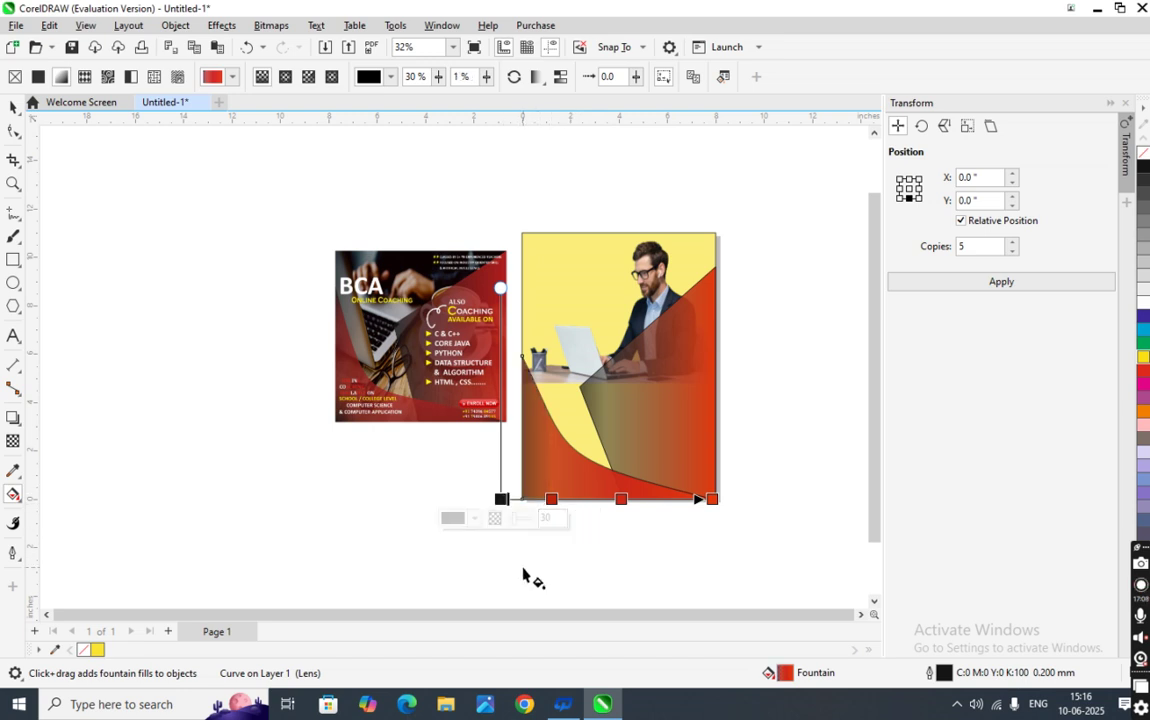
left_click(539, 534)
scroll(539, 521, "up", 3)
scroll(515, 482, "down", 3)
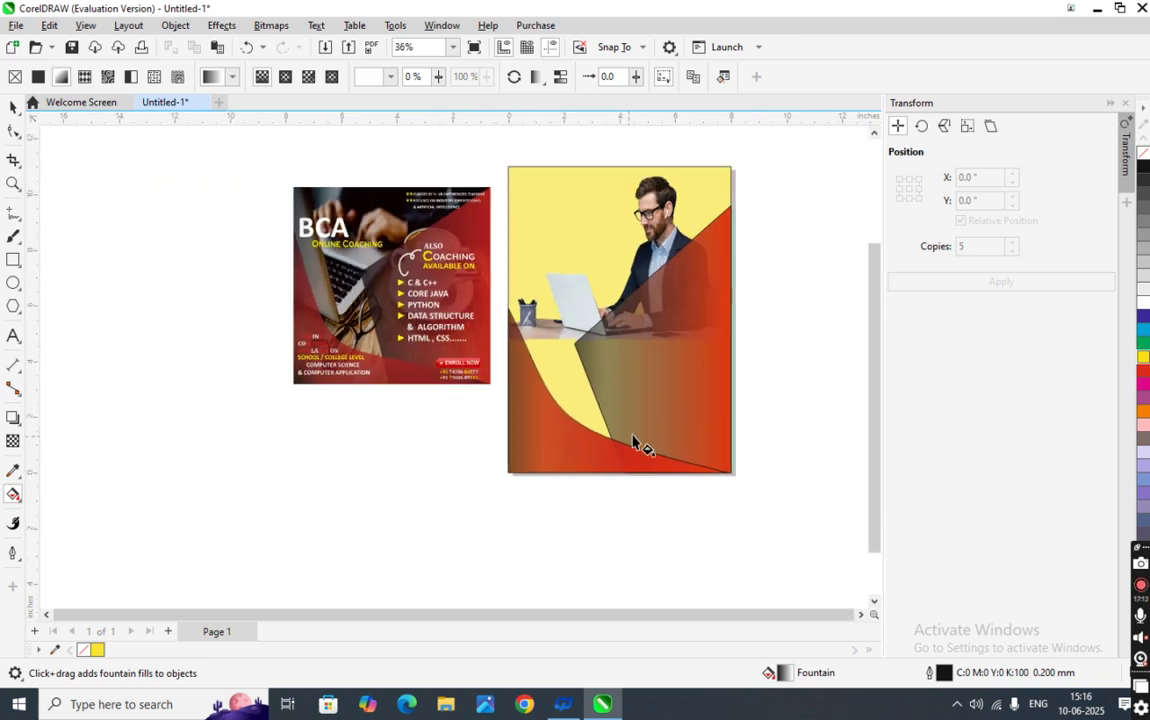
left_click(600, 472)
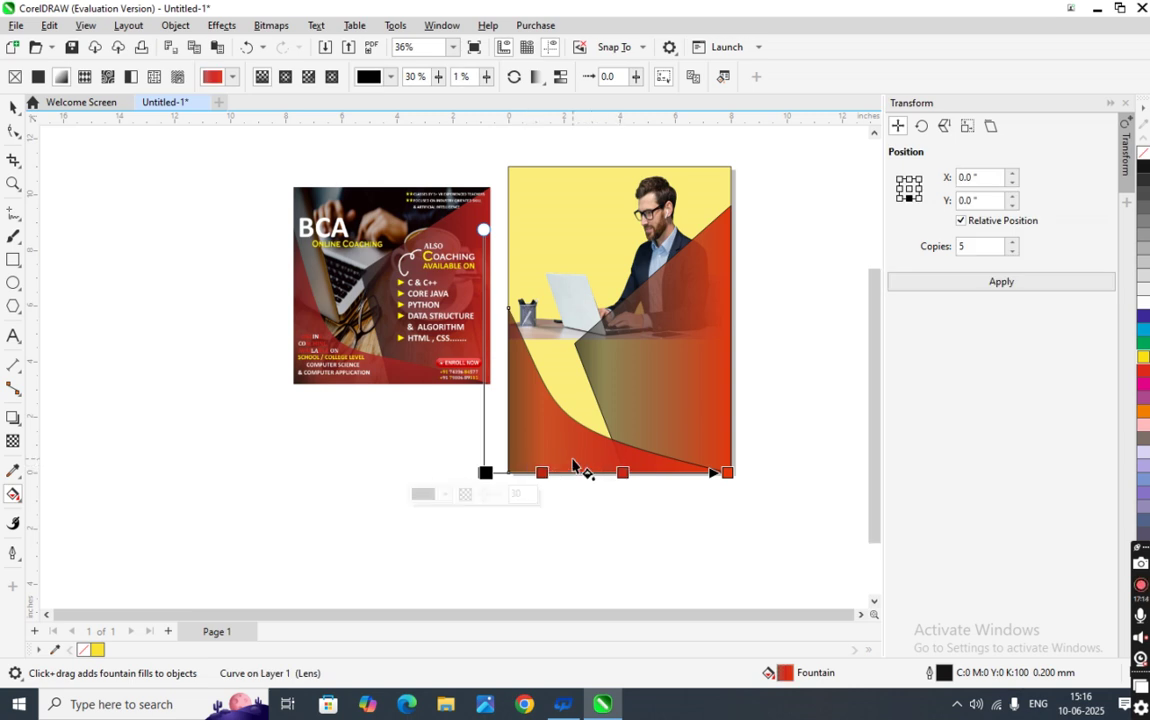
scroll(575, 470, "up", 2)
scroll(577, 457, "up", 2)
scroll(577, 457, "down", 2)
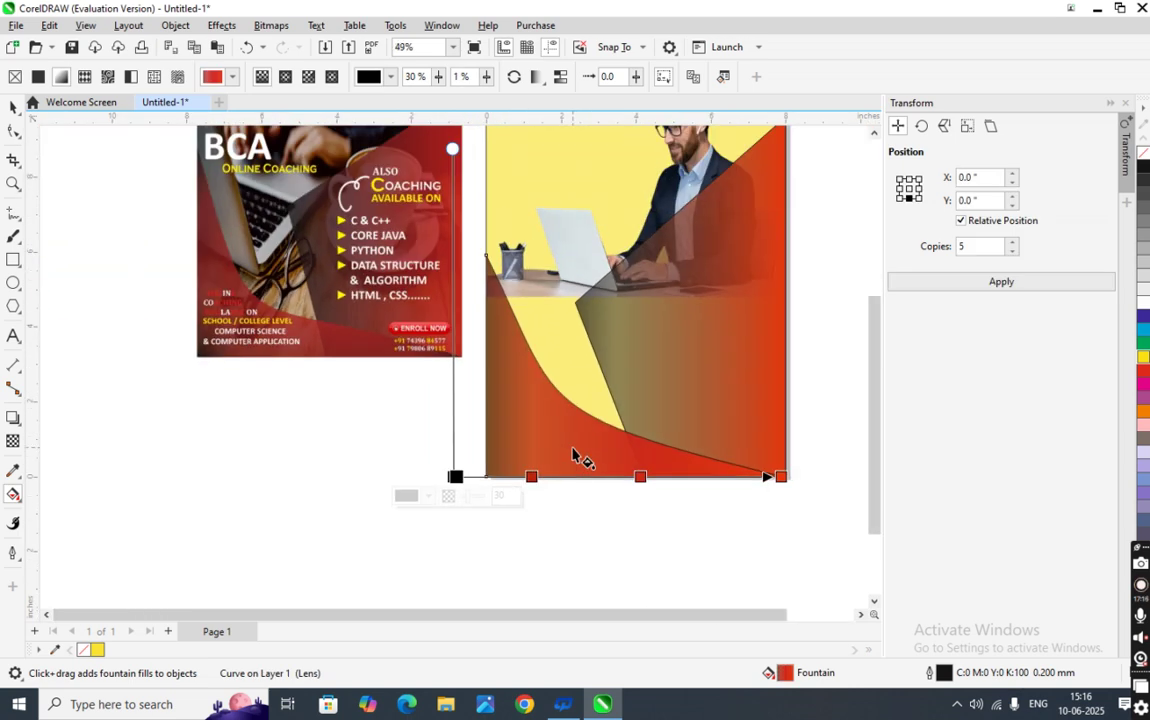
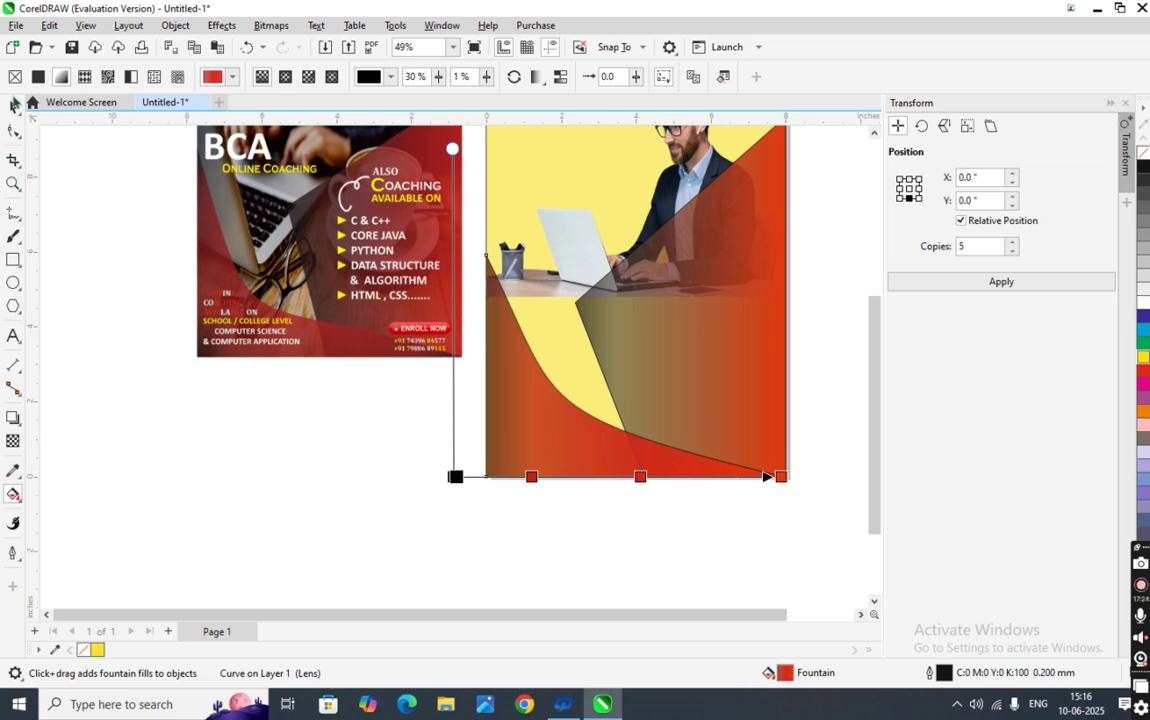
- Apply an initial transparency of 35 to the gradient shape over the poster's lower half
left_click(289, 419)
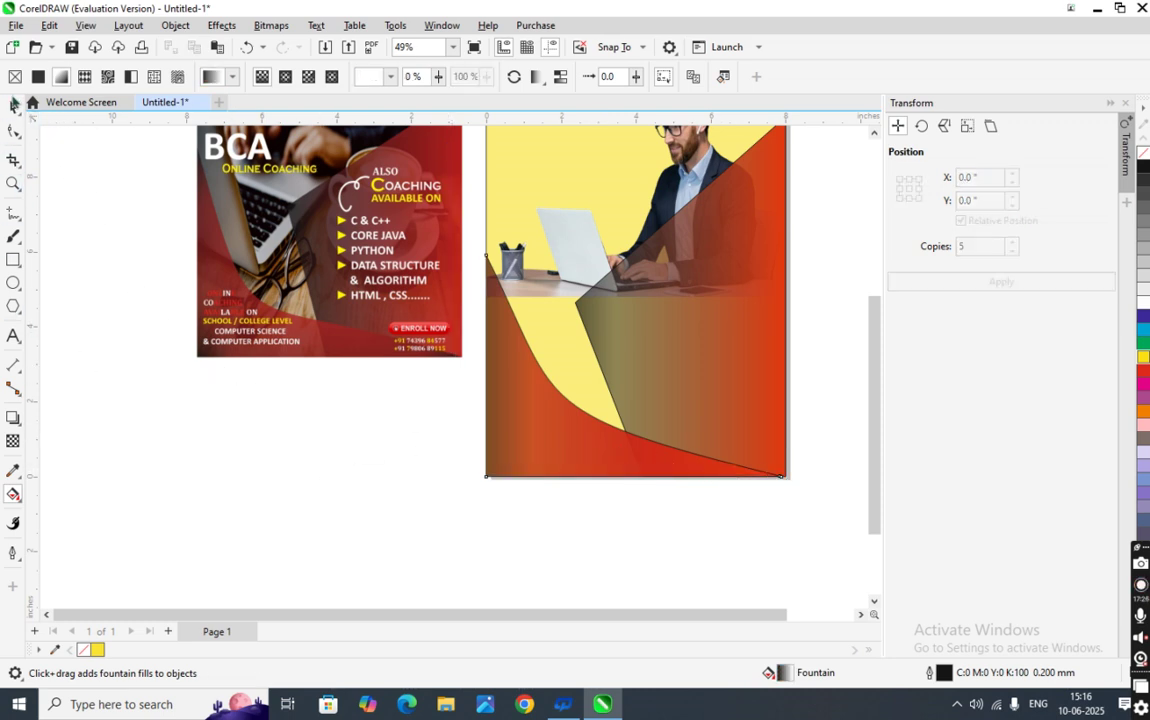
left_click(13, 110)
left_click(548, 433)
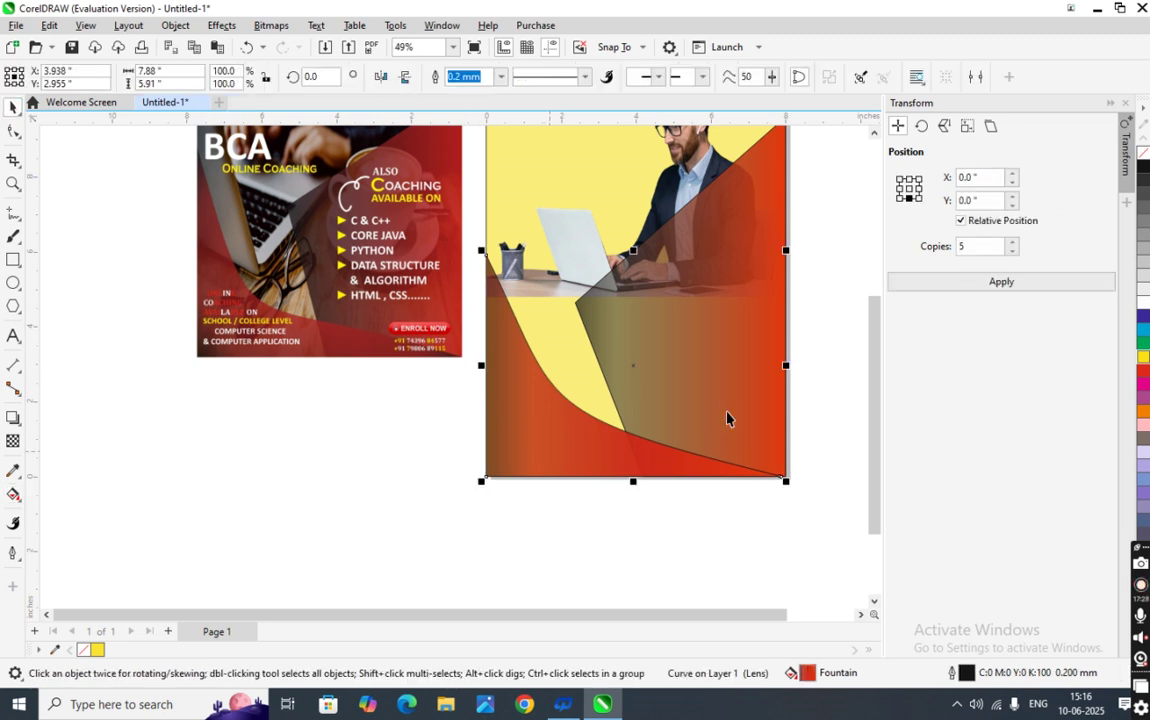
left_click(13, 418)
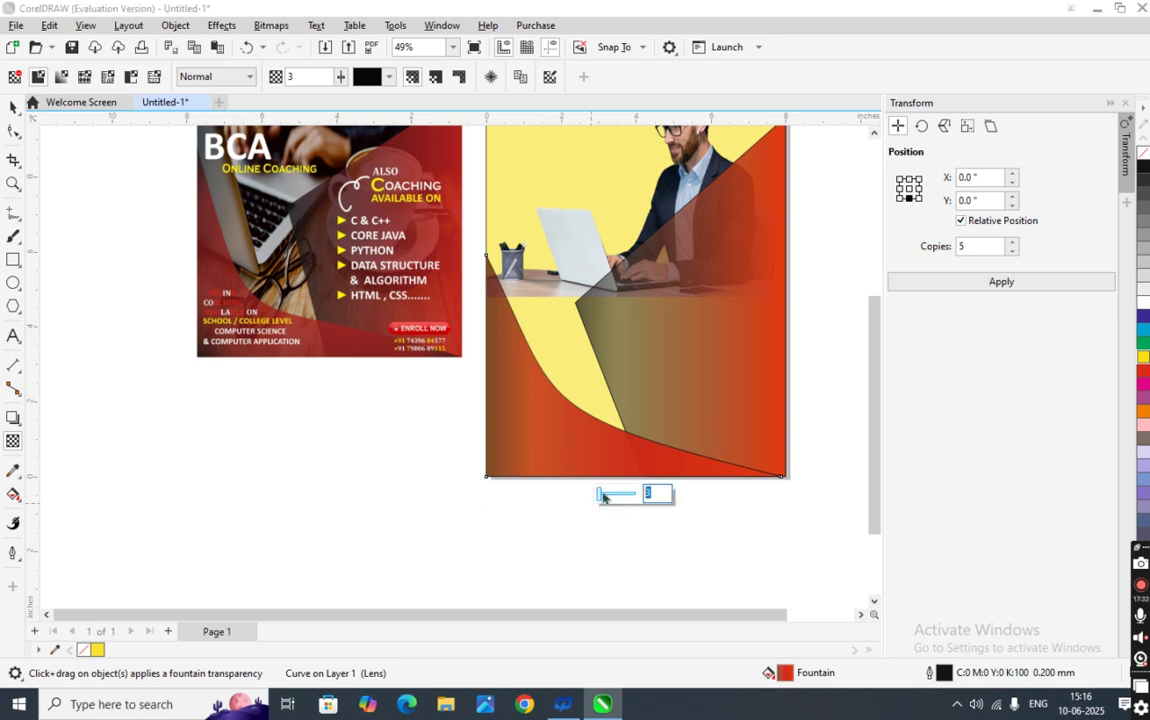
key("Return")
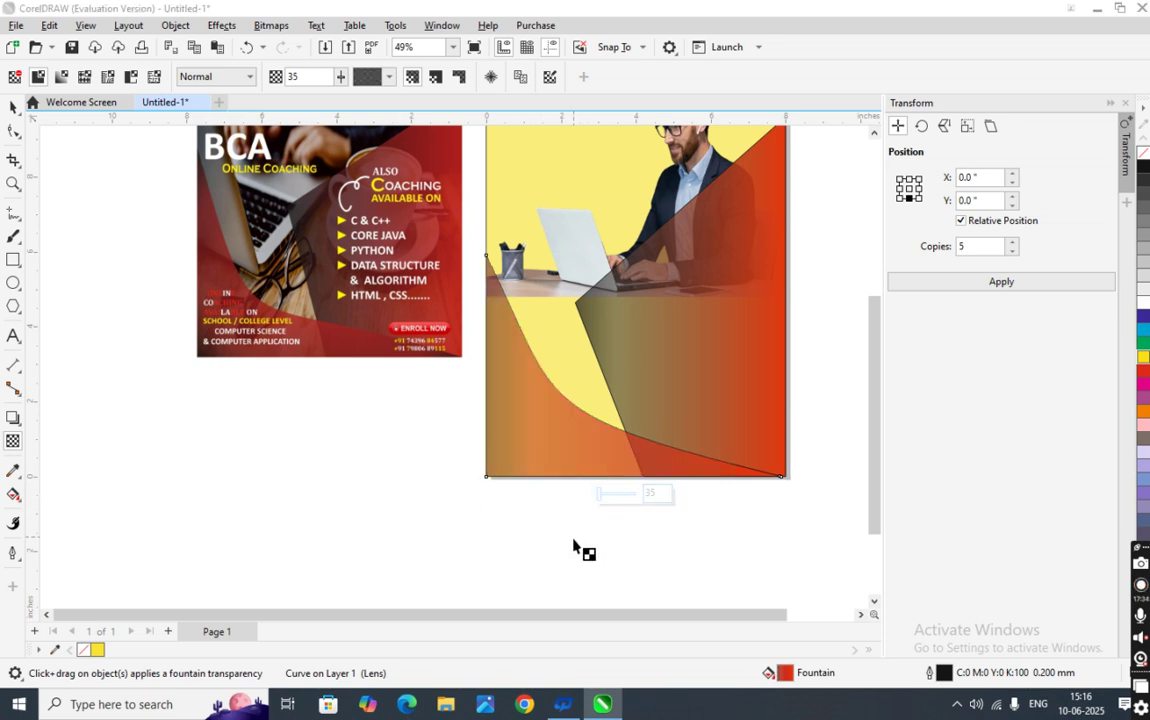
left_click(585, 547)
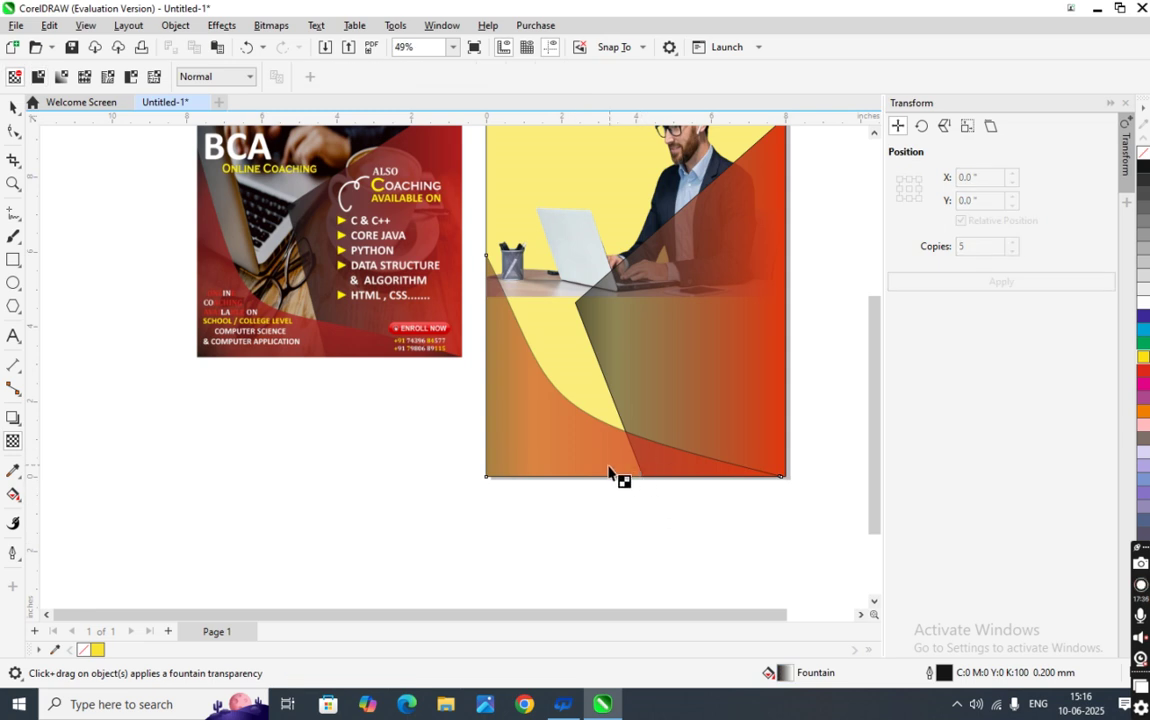
- Replace the shape's transparency value 35 with 40 and reselect the gradient shape
left_click(633, 478)
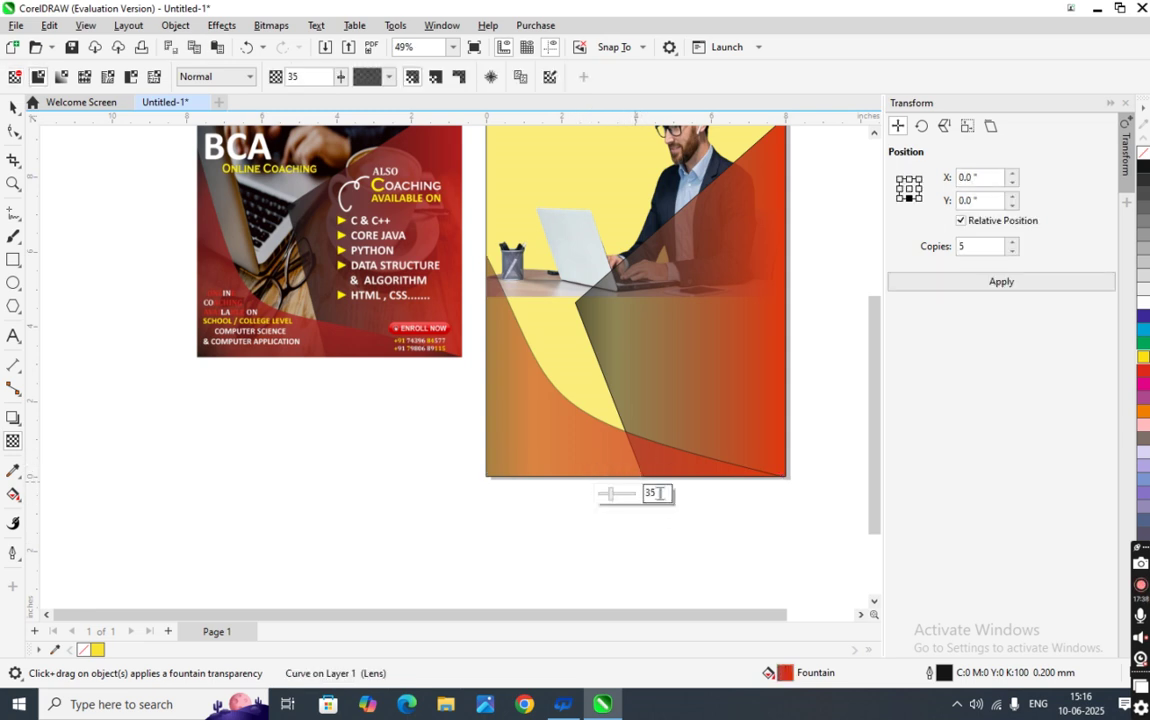
double_click(659, 493)
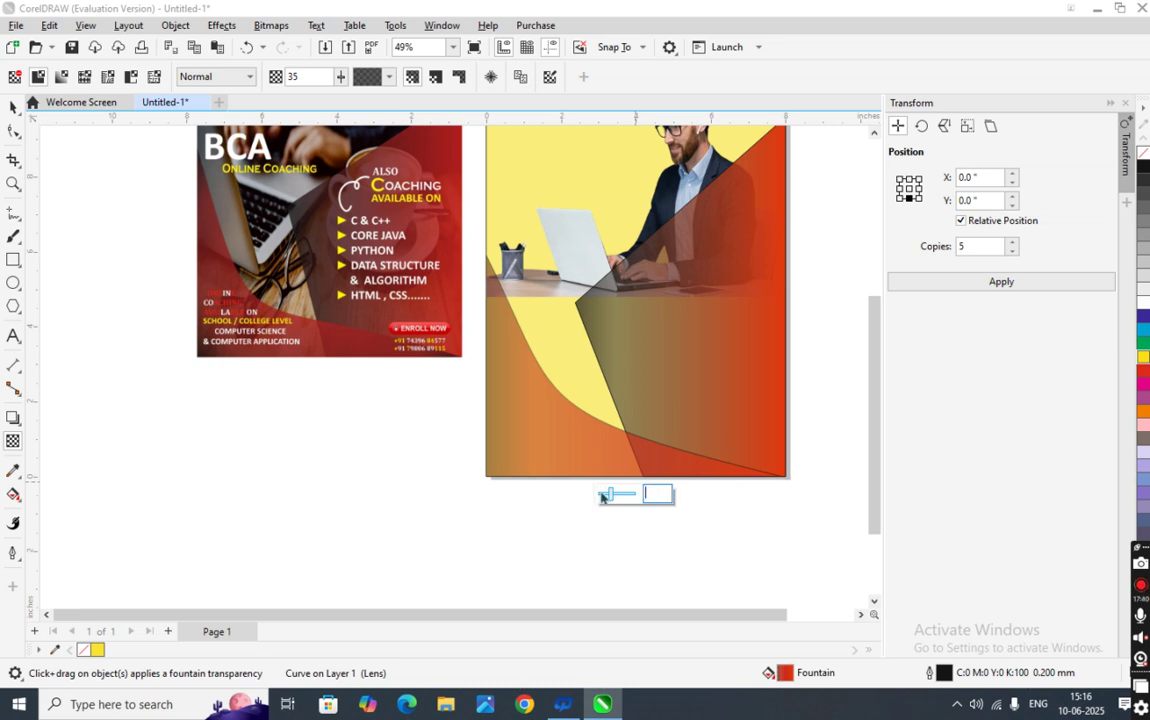
left_click(552, 552)
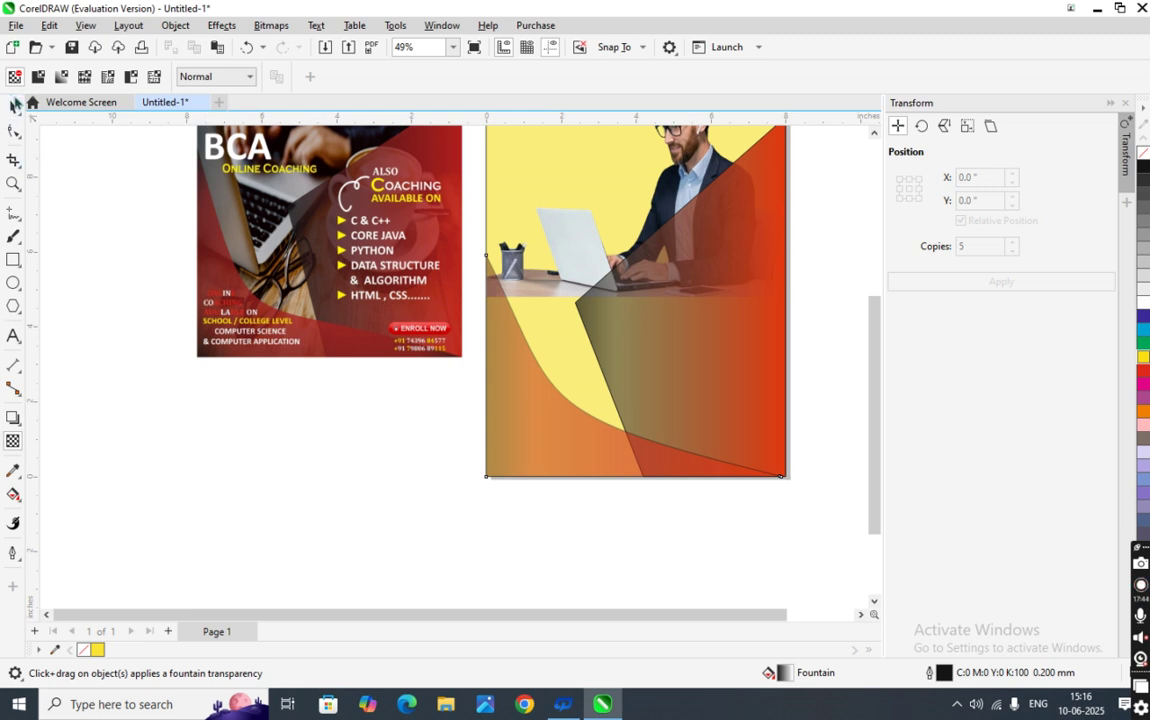
left_click(617, 437)
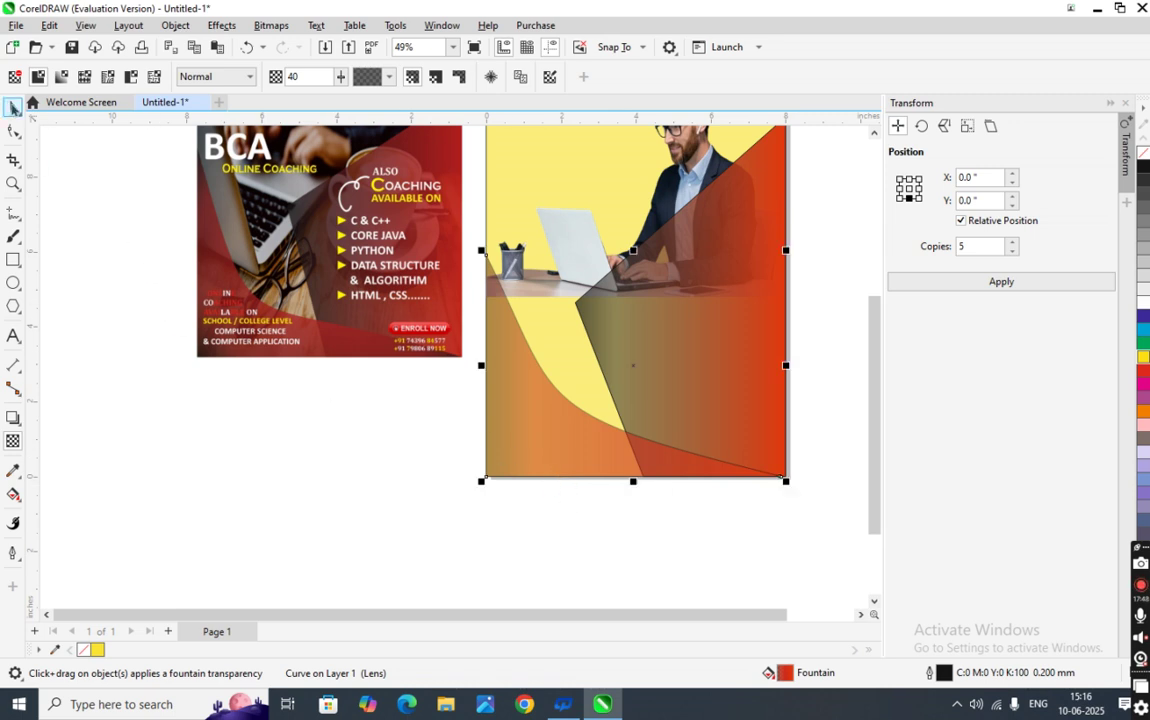
left_click(13, 106)
left_click(515, 466)
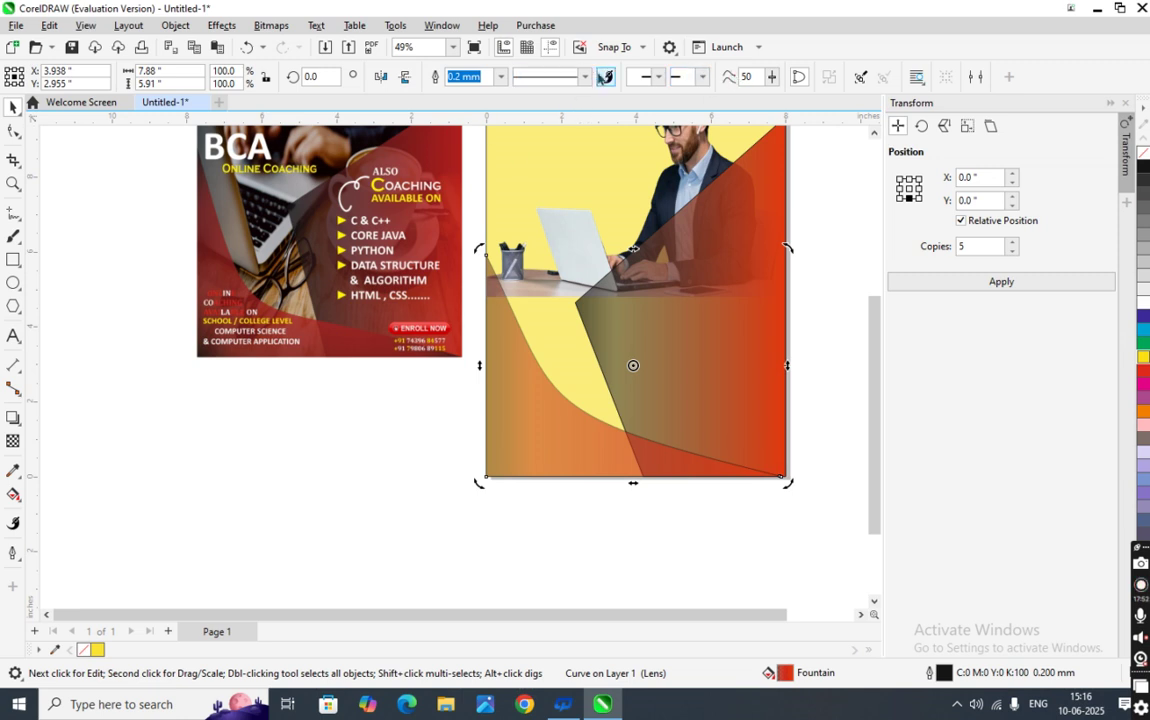
- Set outline width to None on both the gradient shape and the lower curve shape
left_click(585, 77)
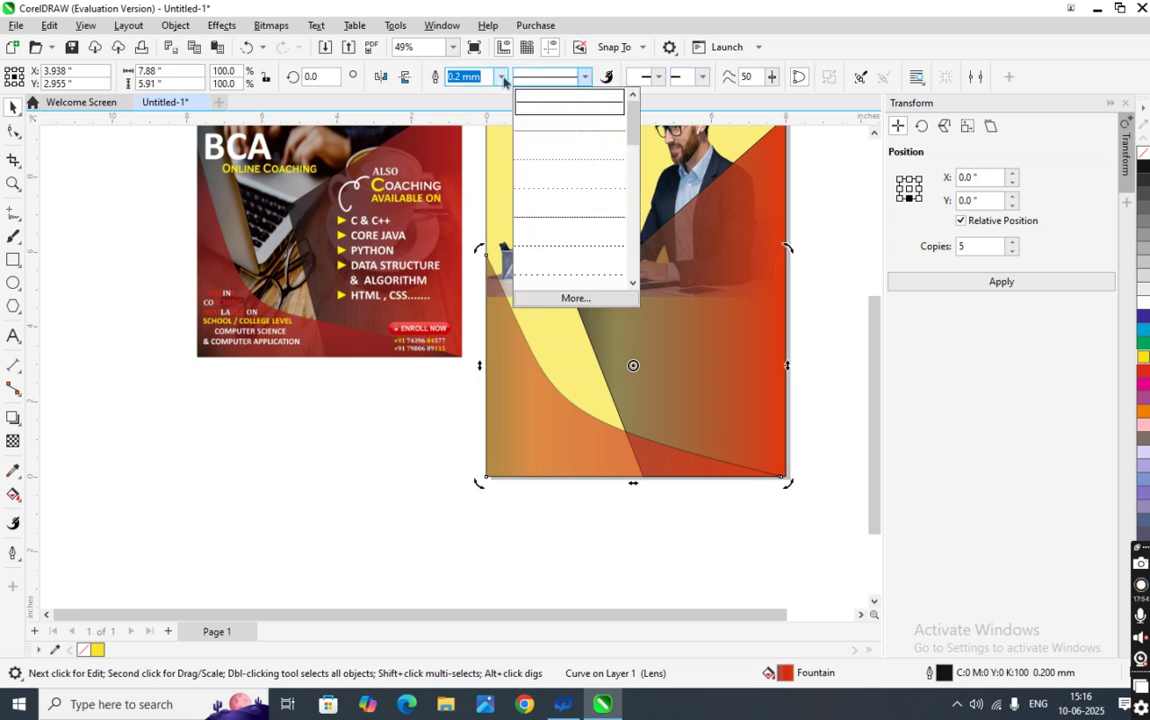
left_click(500, 77)
left_click(500, 77)
left_click(491, 97)
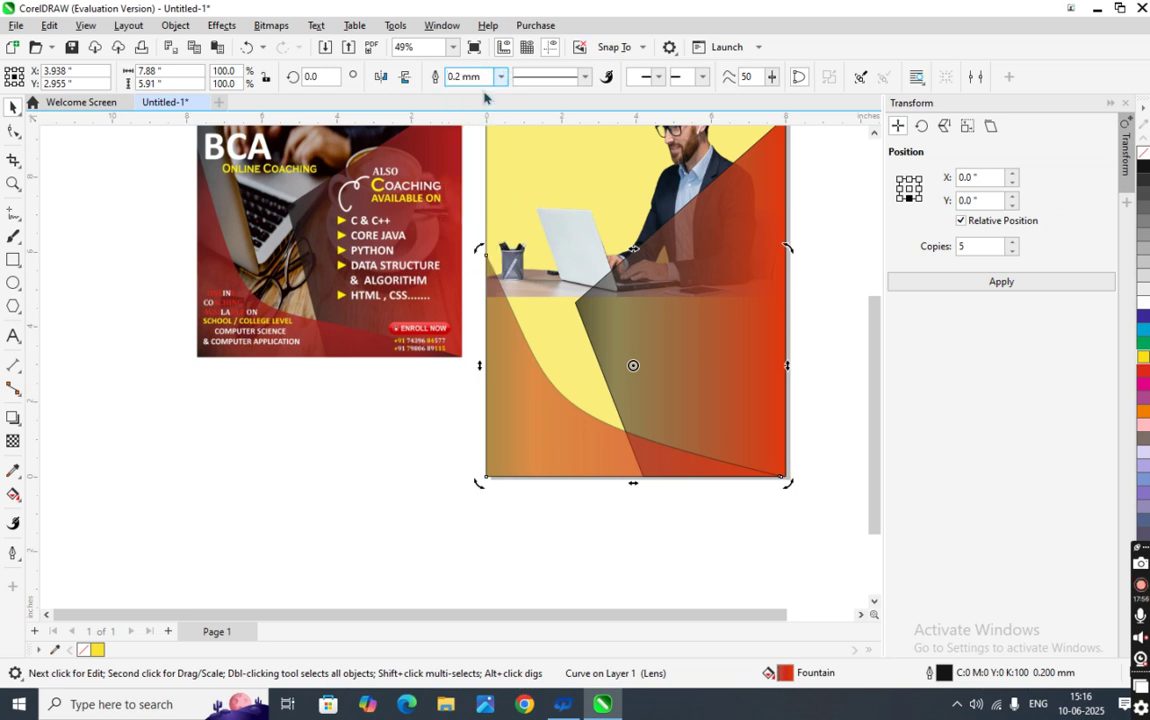
left_click(416, 385)
left_click(637, 390)
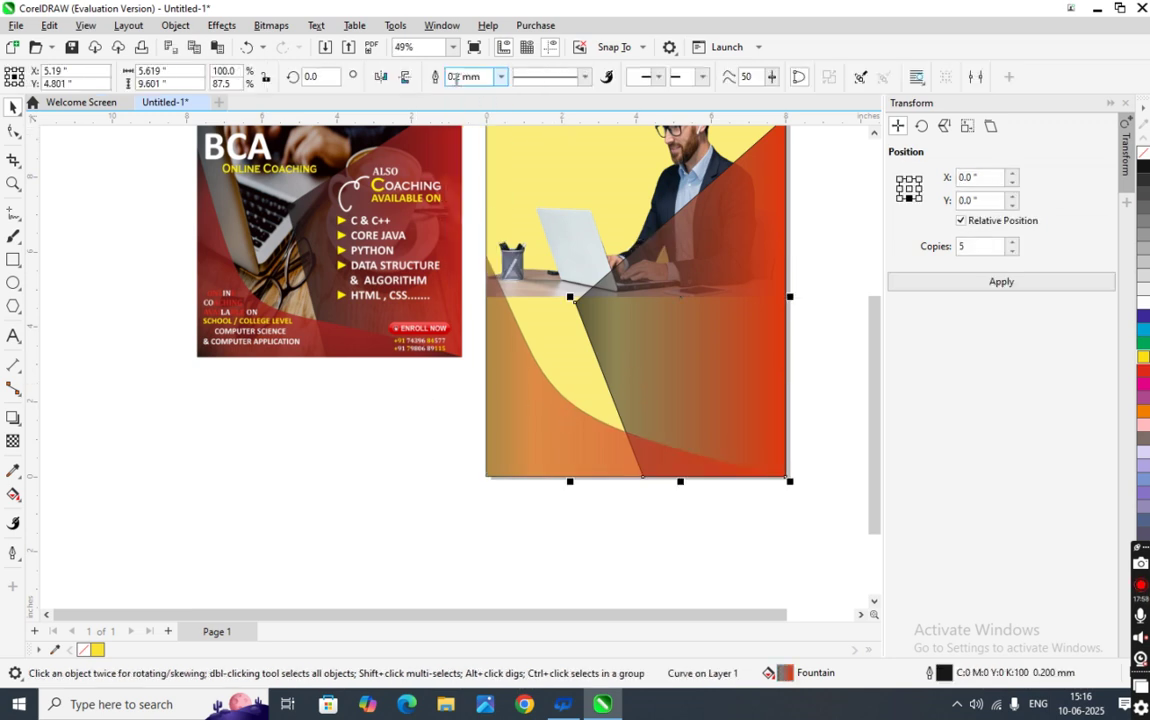
left_click(500, 77)
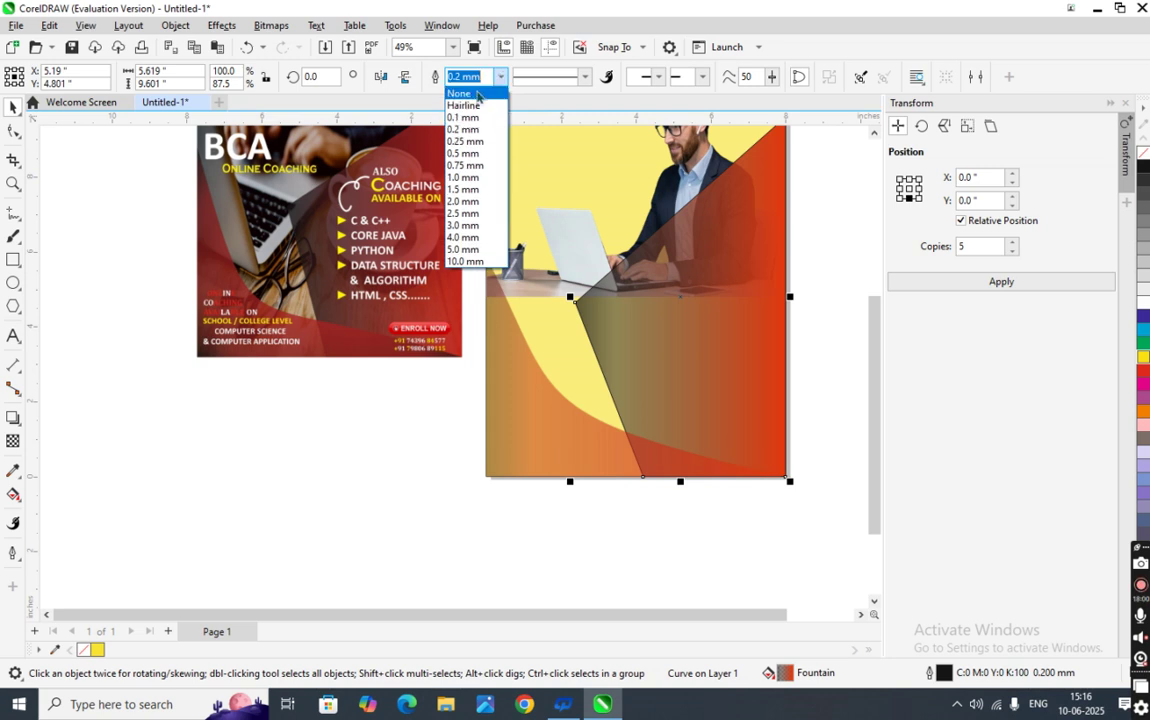
left_click(465, 93)
- Reorder the gradient lens shape in front of the lower curve via Order
left_click(517, 459)
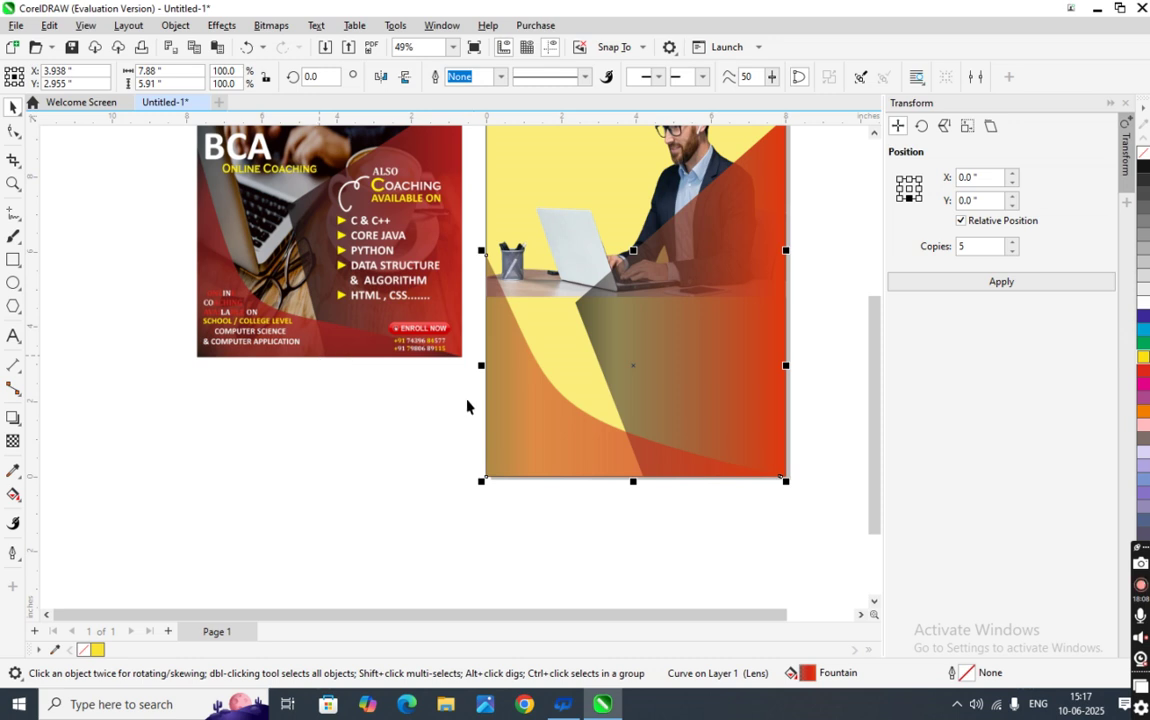
right_click(507, 456)
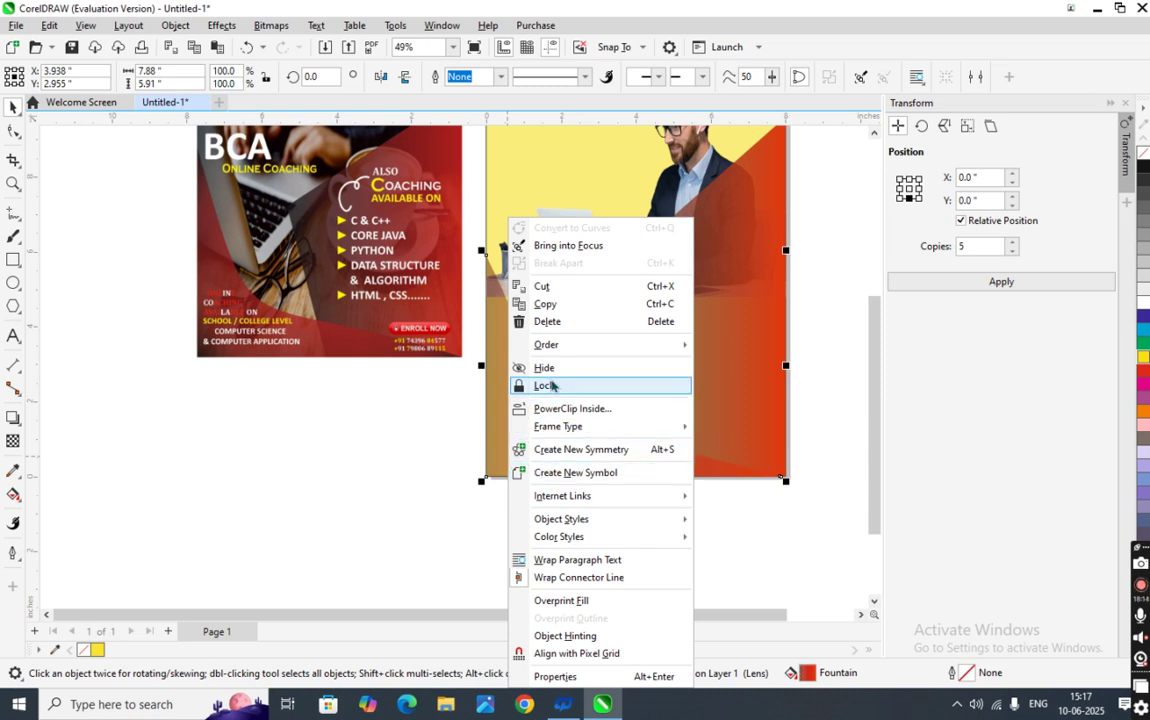
mouse_move(556, 351)
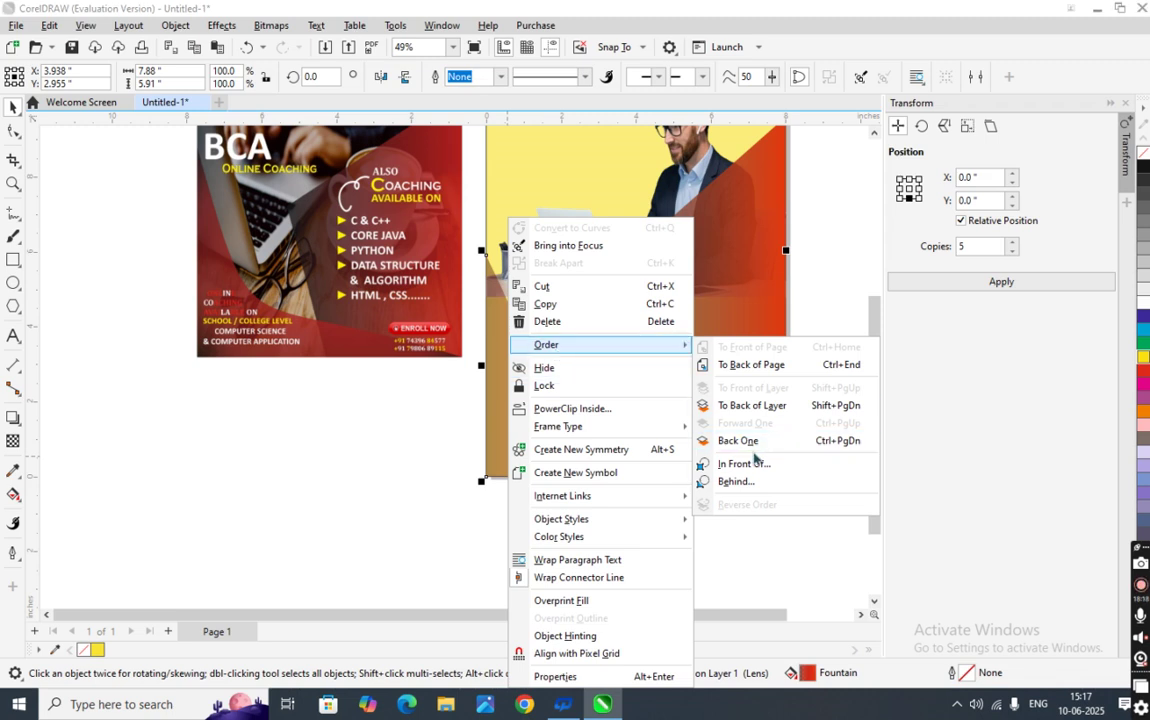
left_click(748, 464)
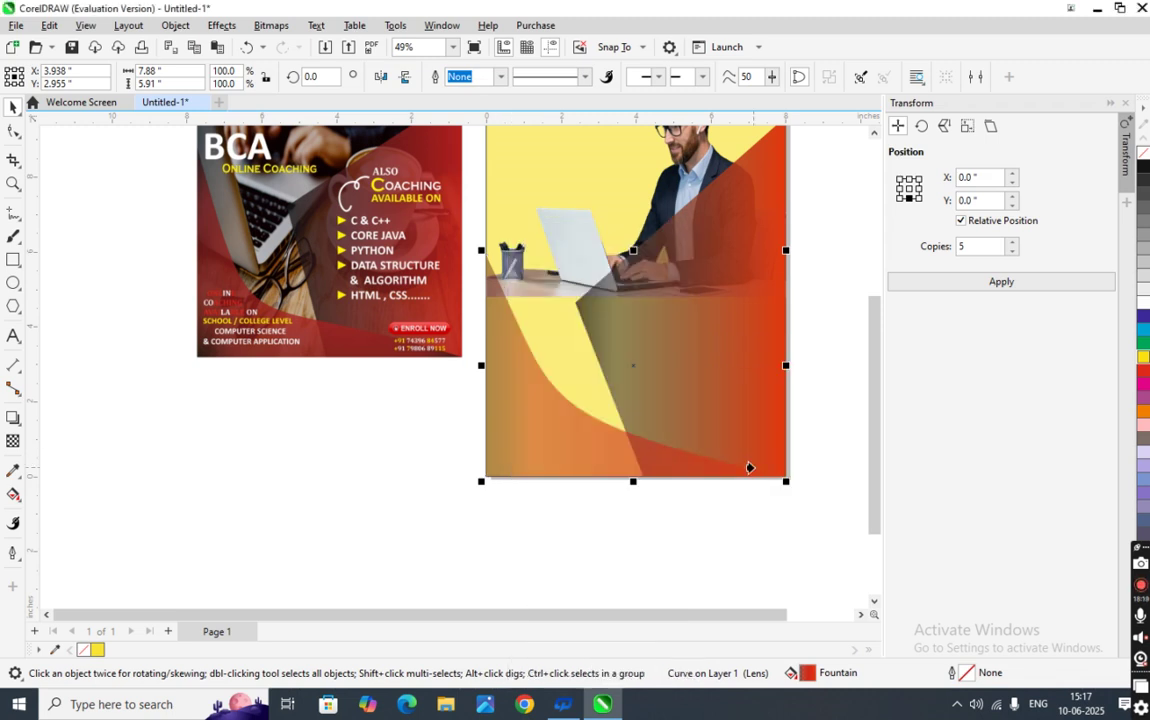
left_click(675, 357)
left_click(698, 406)
left_click(583, 459)
- Reselect the gradient lens shape with the Interactive Fill tool to edit its fountain fill
scroll(621, 462, "up", 3)
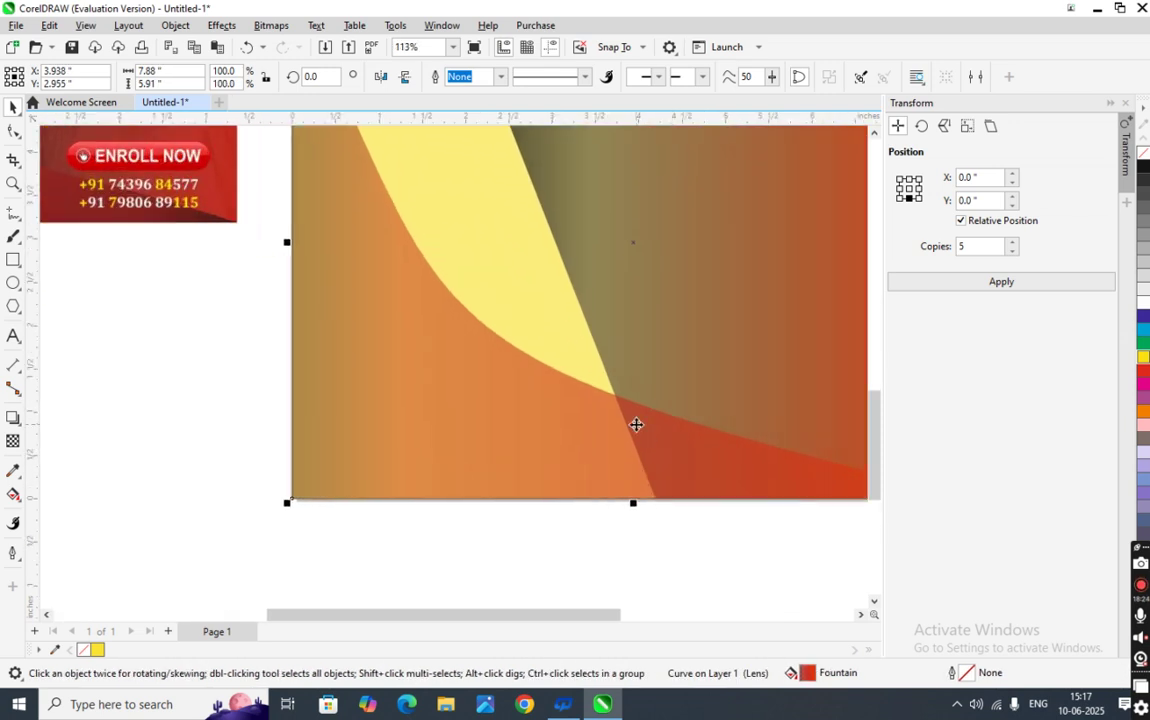
scroll(695, 480, "down", 3)
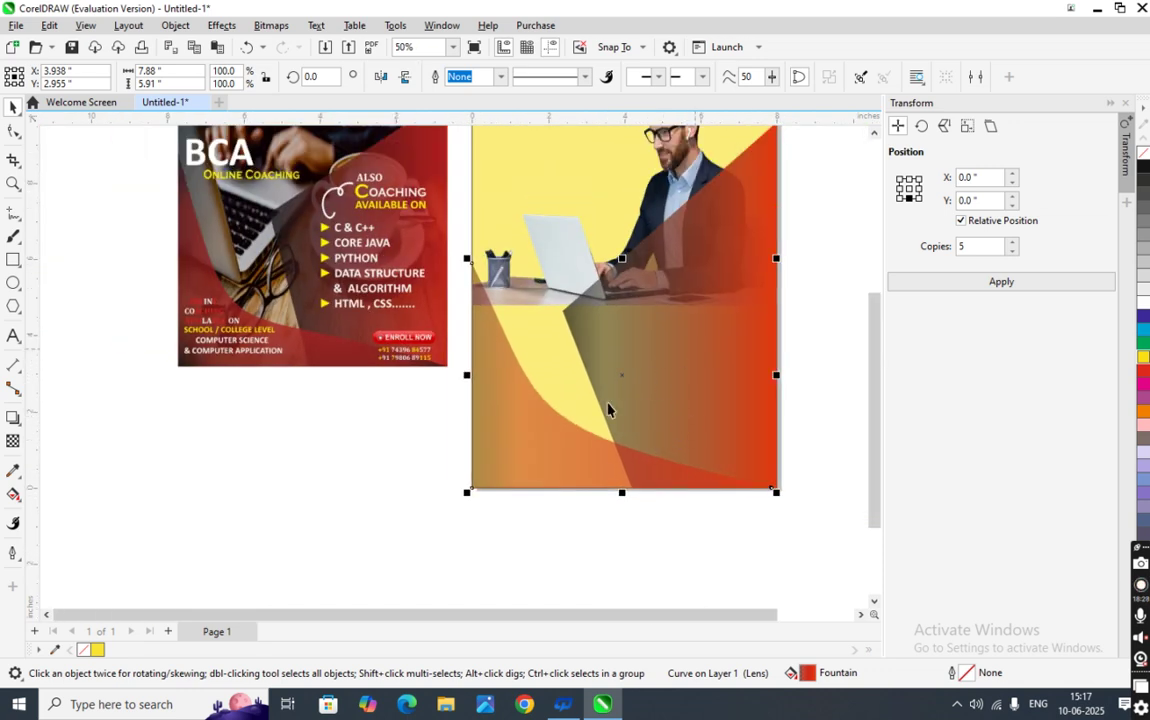
left_click(503, 473)
scroll(501, 449, "up", 3)
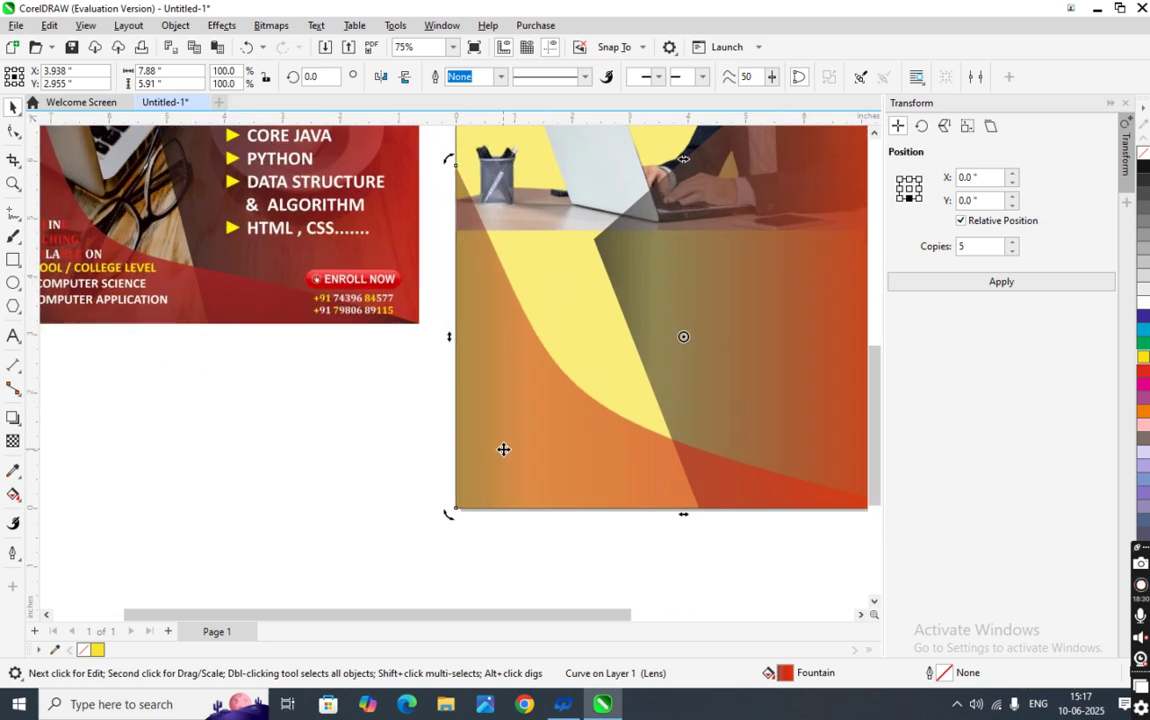
scroll(501, 449, "down", 2)
left_click(503, 456)
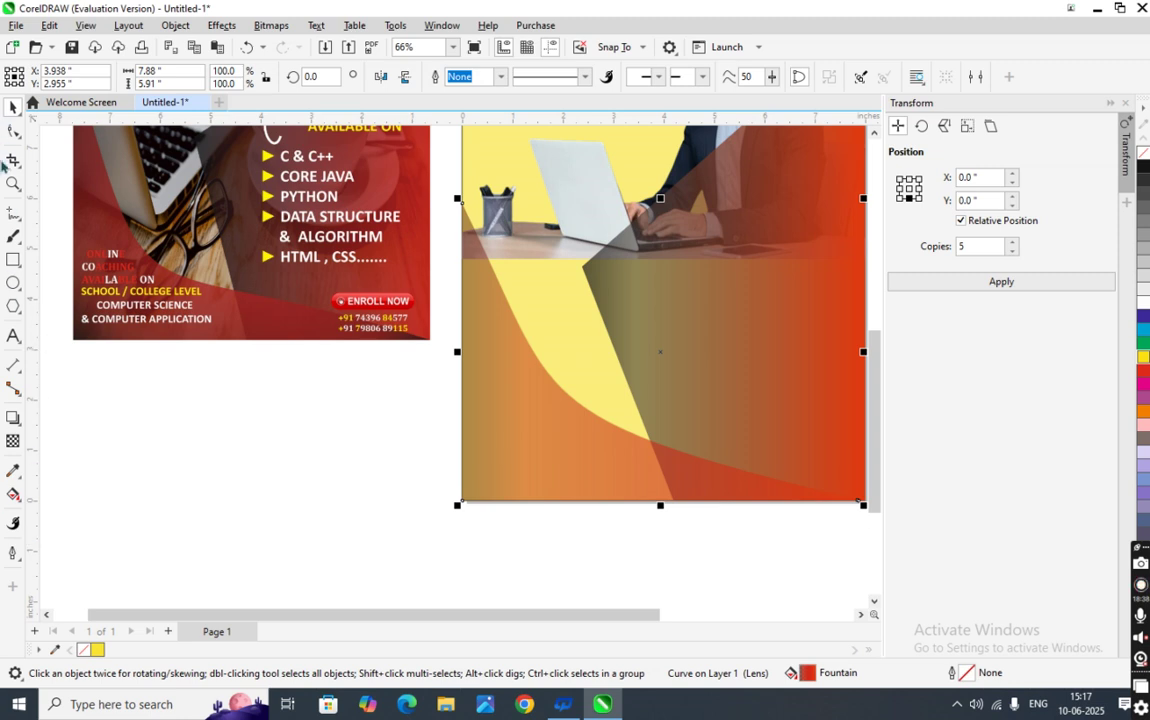
left_click(13, 494)
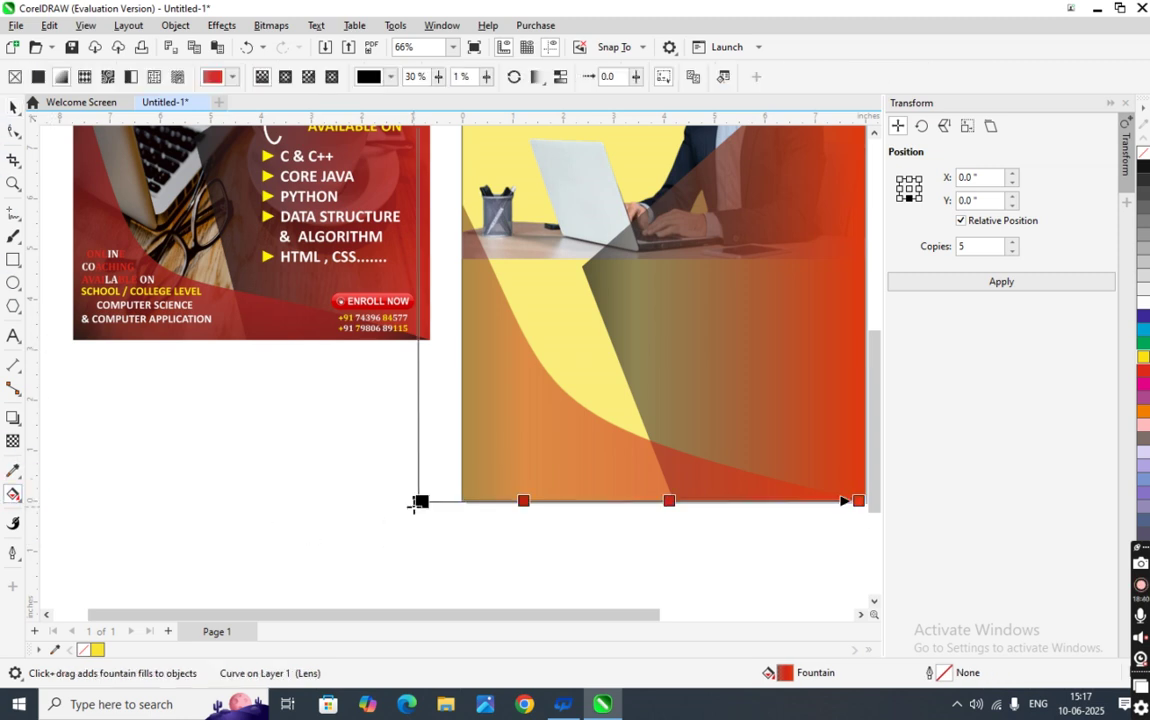
- Add a gradient colour stop with 30 transparency and colour it red-orange
double_click(473, 500)
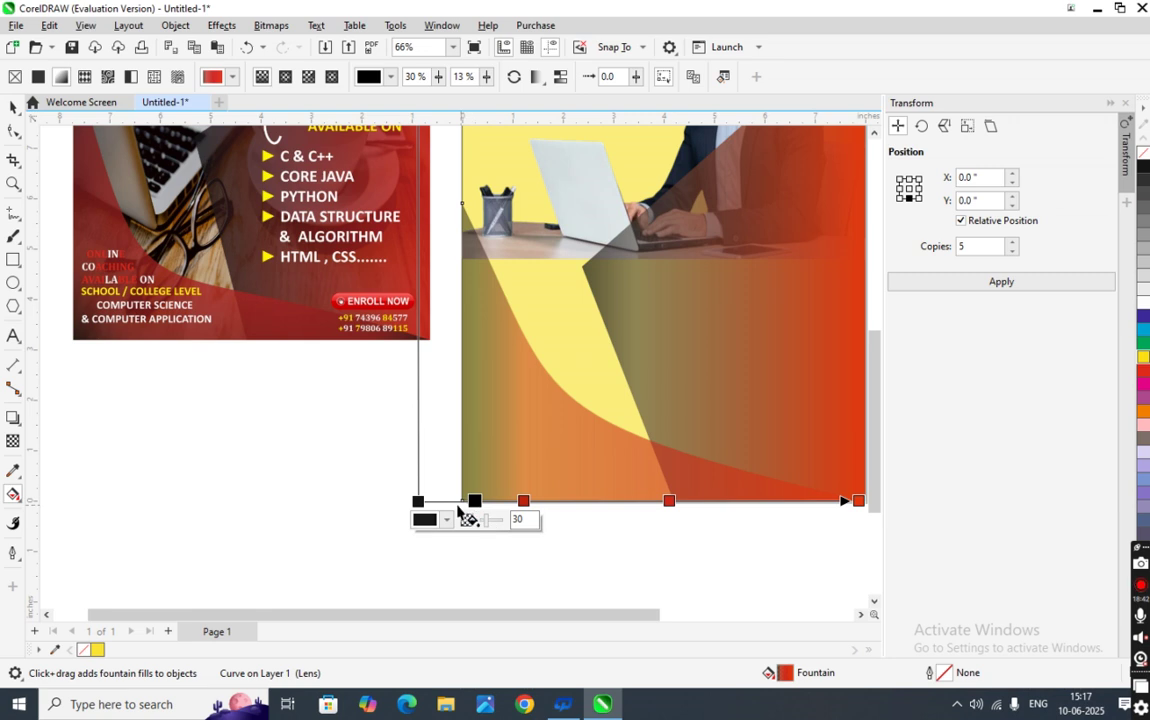
left_click_drag(417, 501, 519, 502)
left_click(526, 499)
left_click(488, 521)
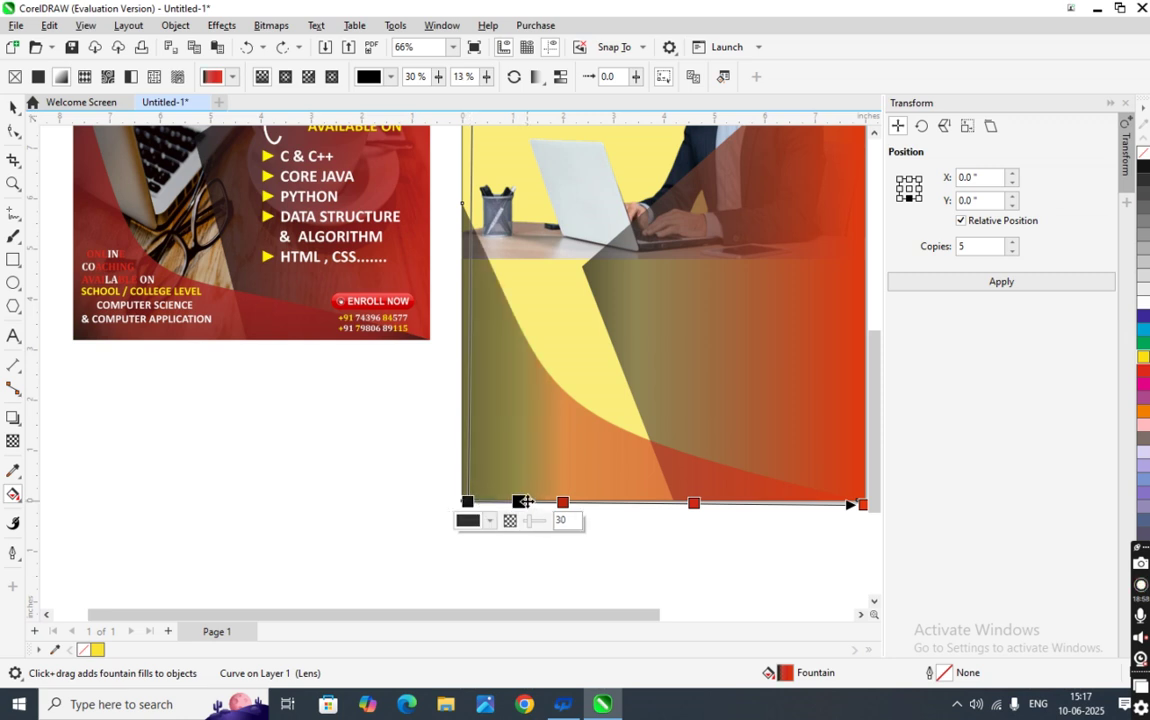
left_click(490, 520)
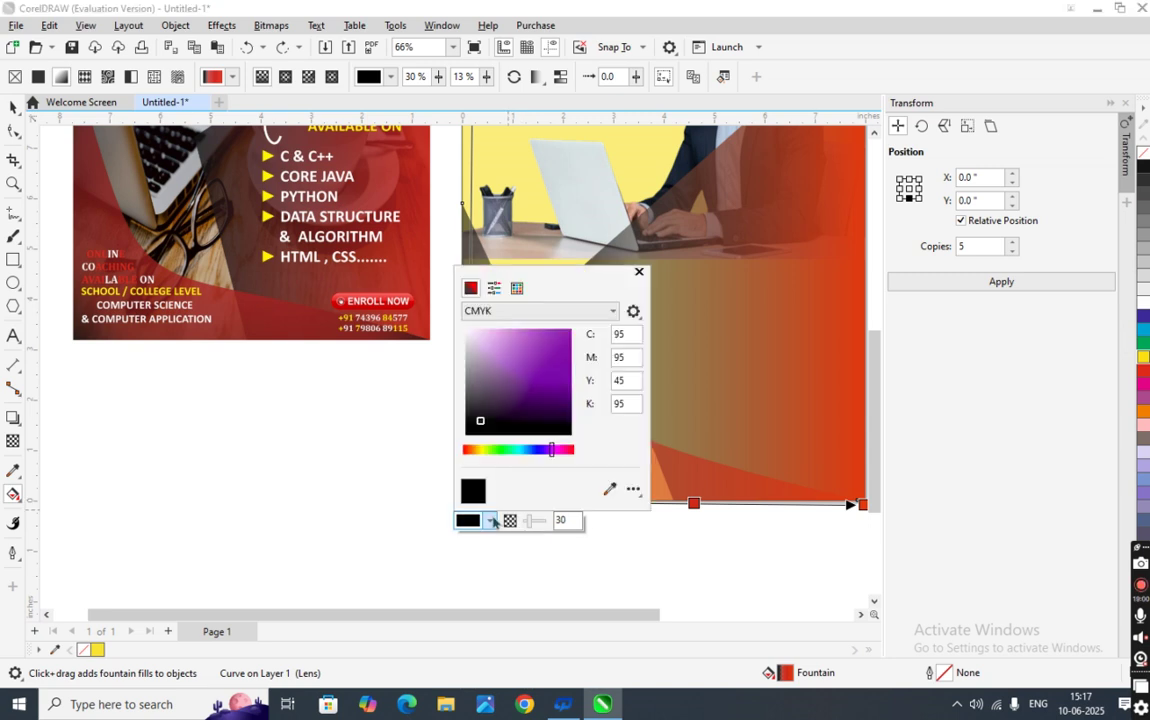
left_click(465, 450)
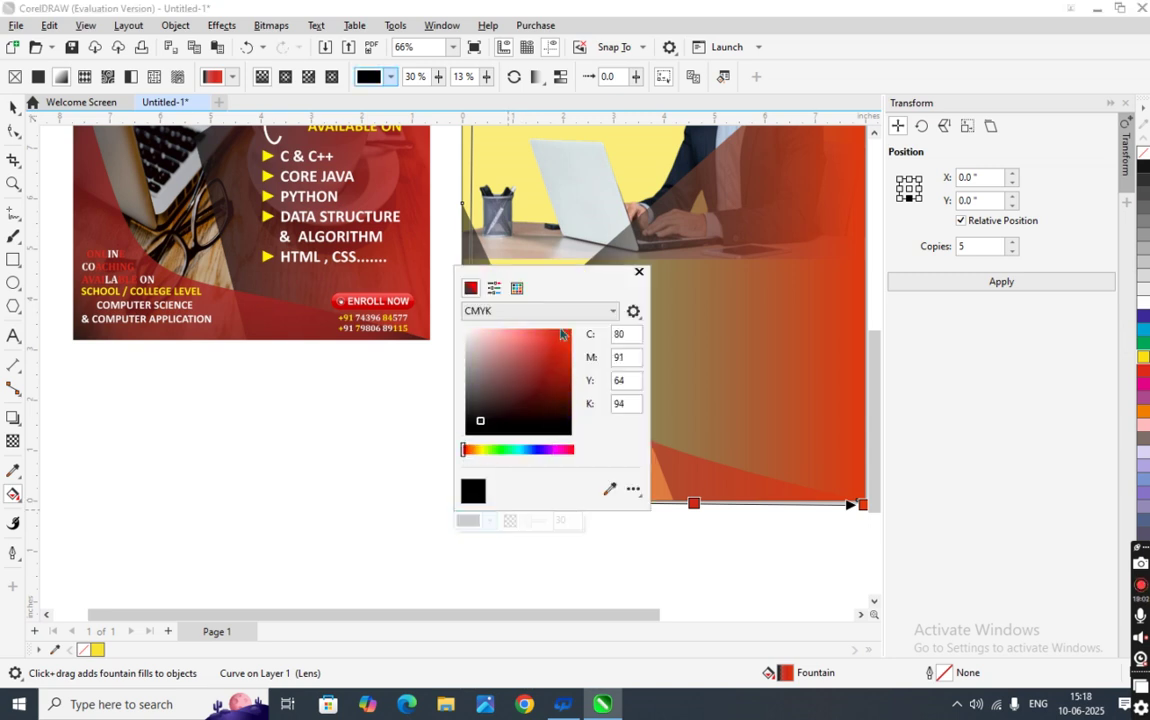
left_click(571, 330)
left_click(462, 575)
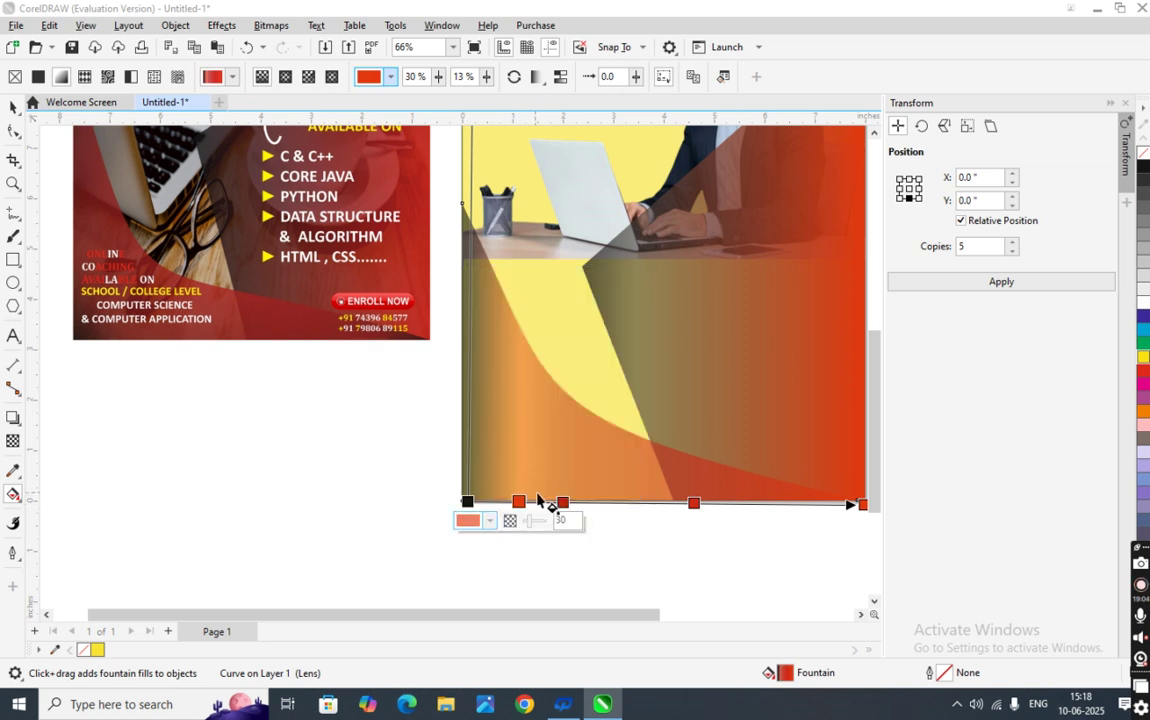
- Shift a colour node right and set the gradient's start node to 80% transparency
left_click(503, 500)
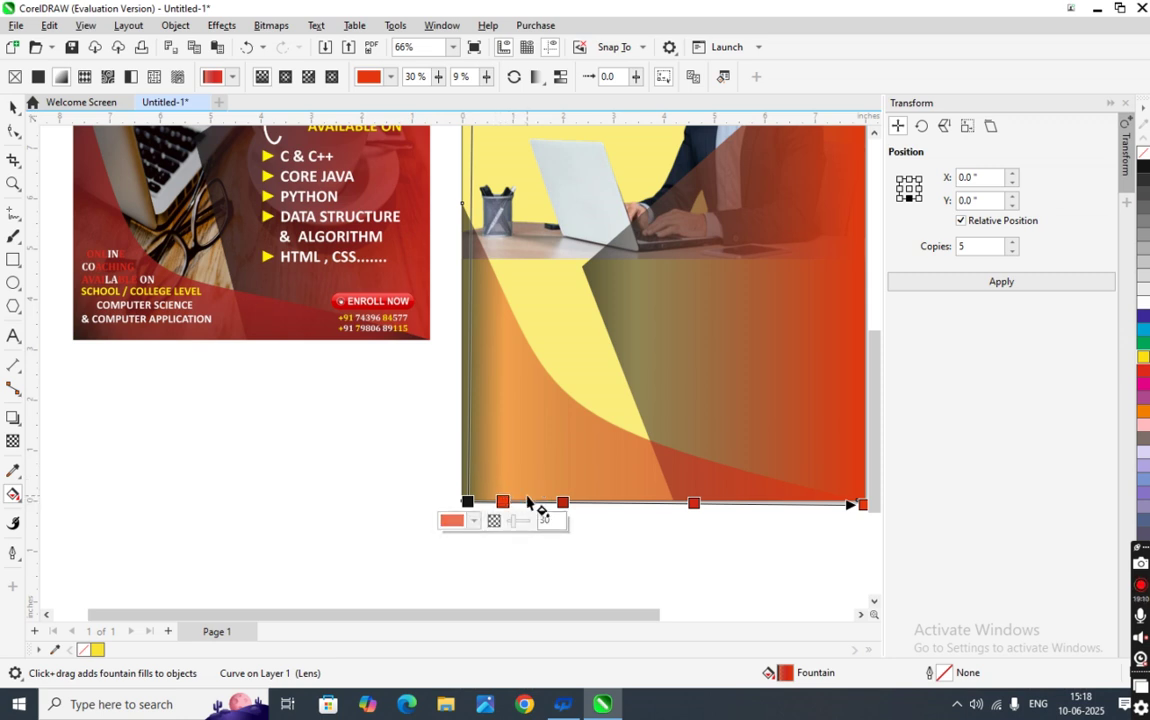
left_click_drag(503, 501, 624, 502)
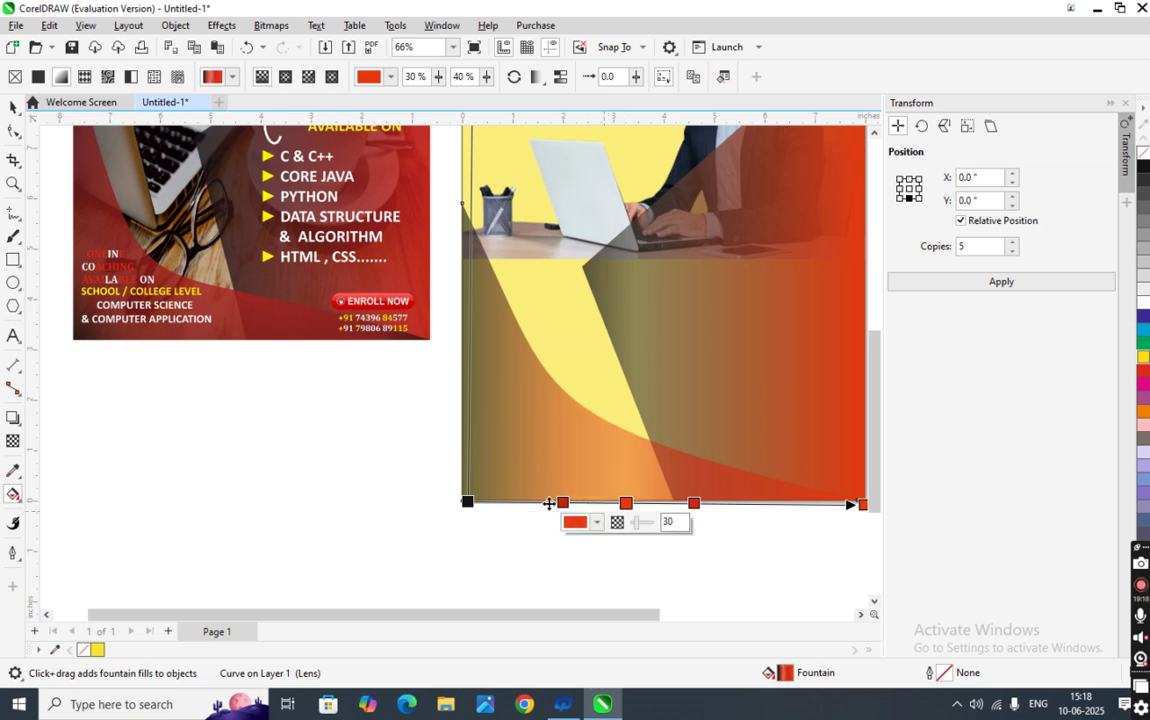
left_click(470, 510)
left_click(467, 500)
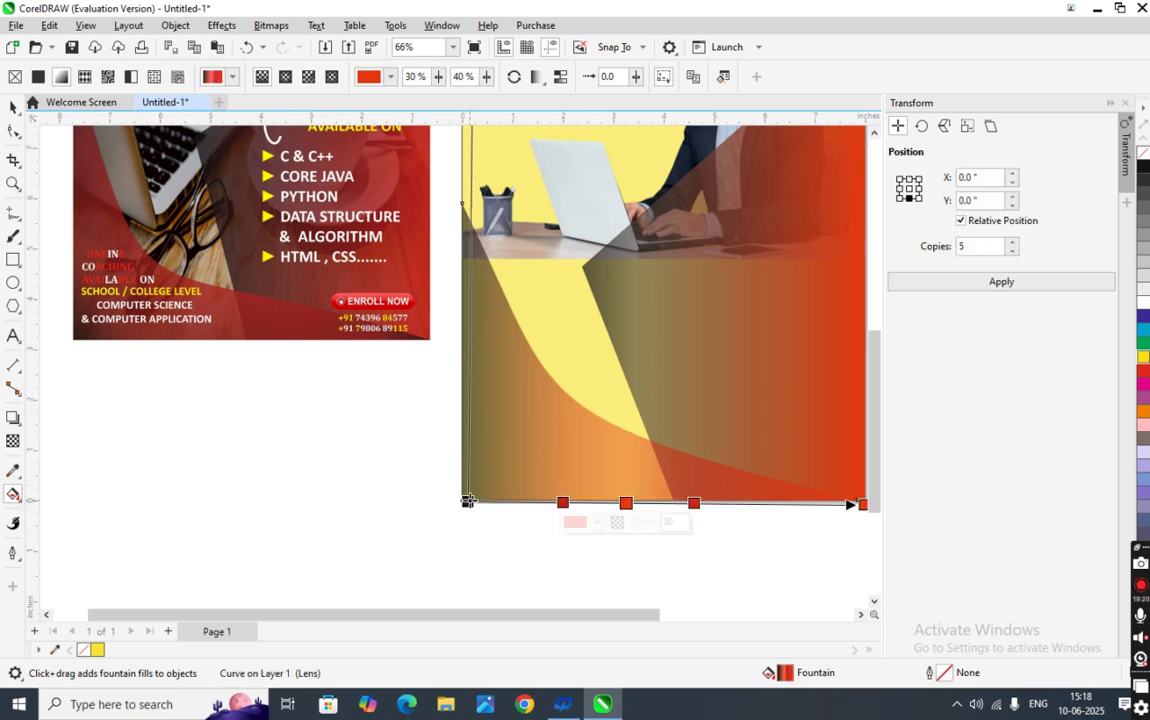
left_click(467, 502)
left_click(516, 519)
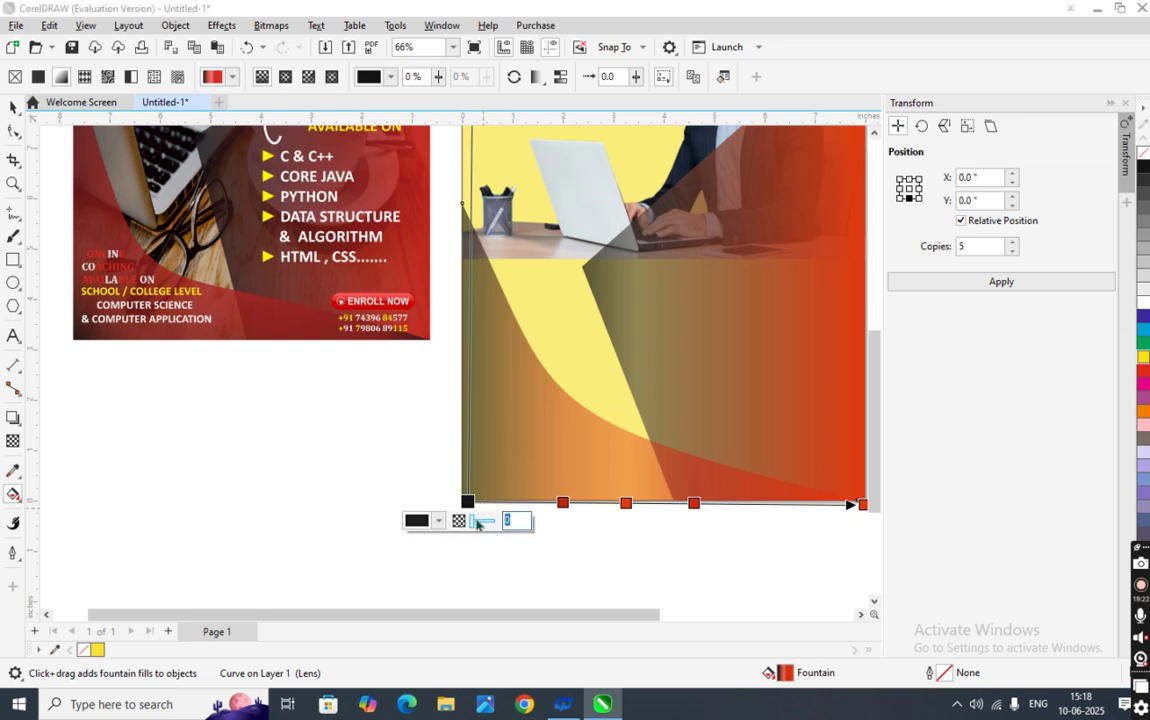
type("8")
key("Return")
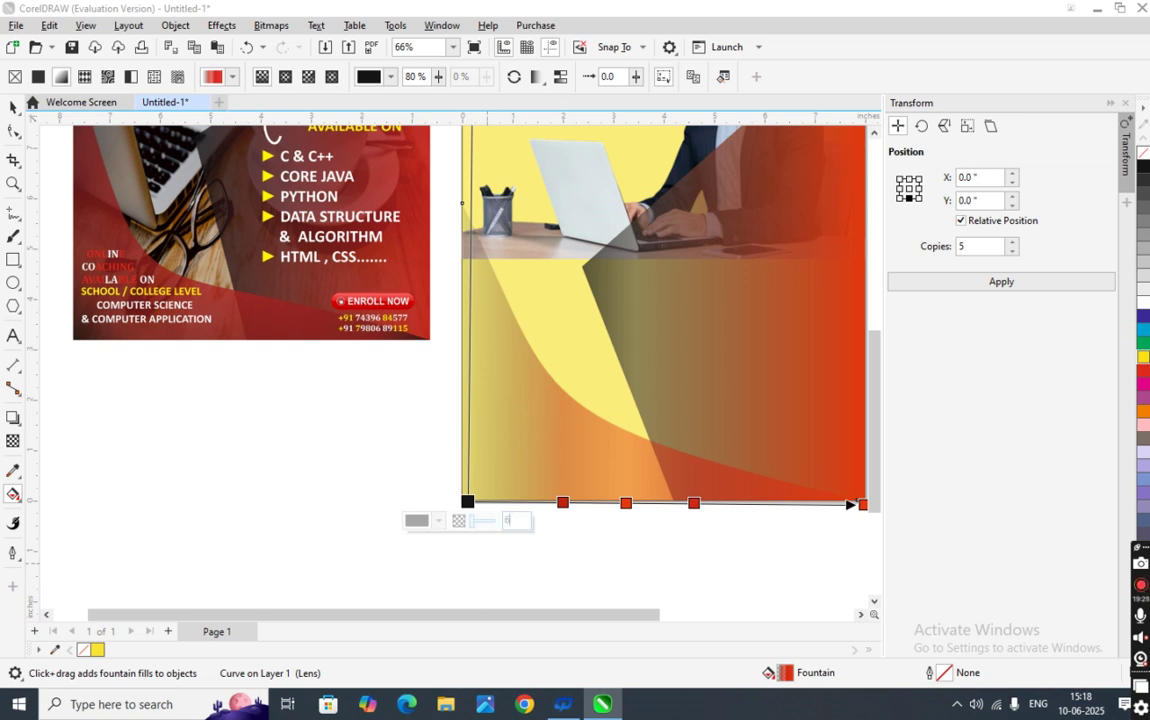
- Preview the overlay, then reselect it and inspect the gradient's left start node
left_click(515, 570)
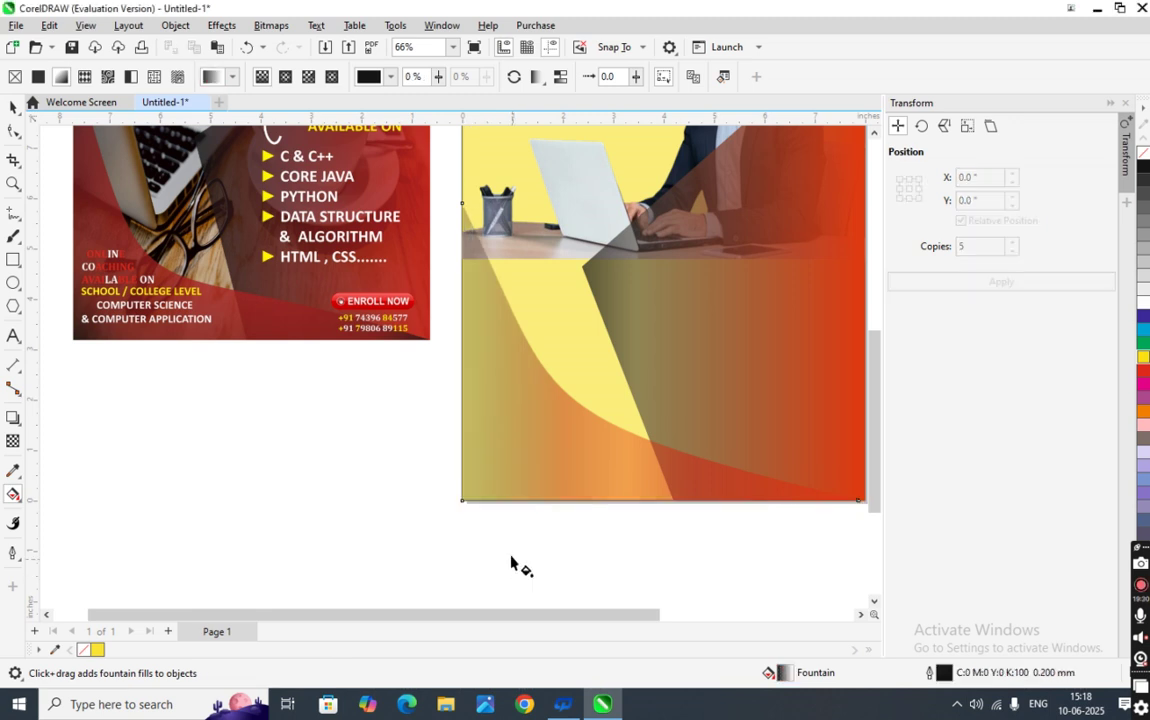
scroll(524, 508, "up", 2)
scroll(520, 510, "down", 3)
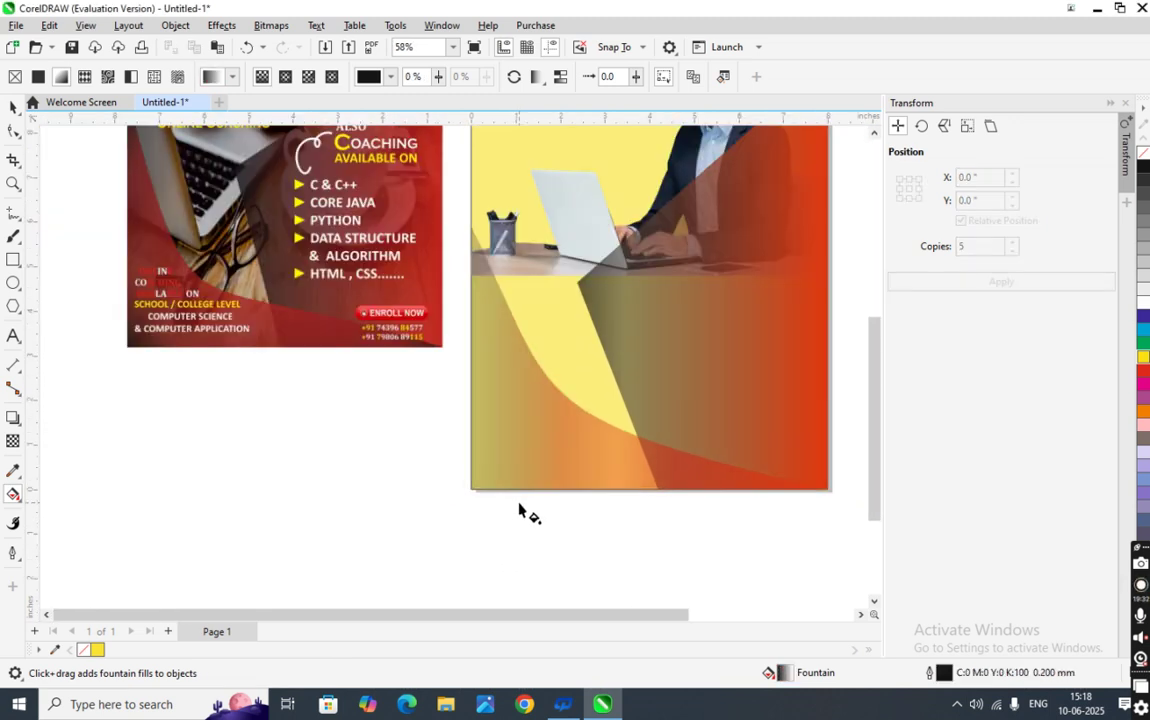
left_click(13, 107)
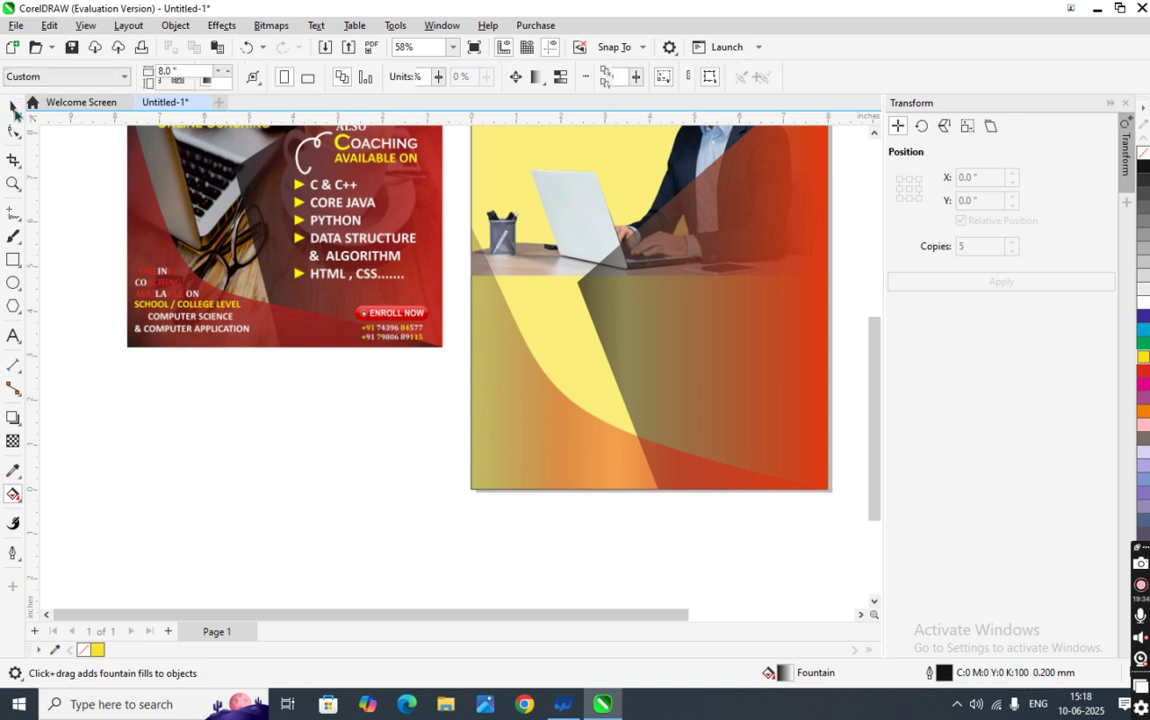
left_click(483, 465)
left_click(13, 494)
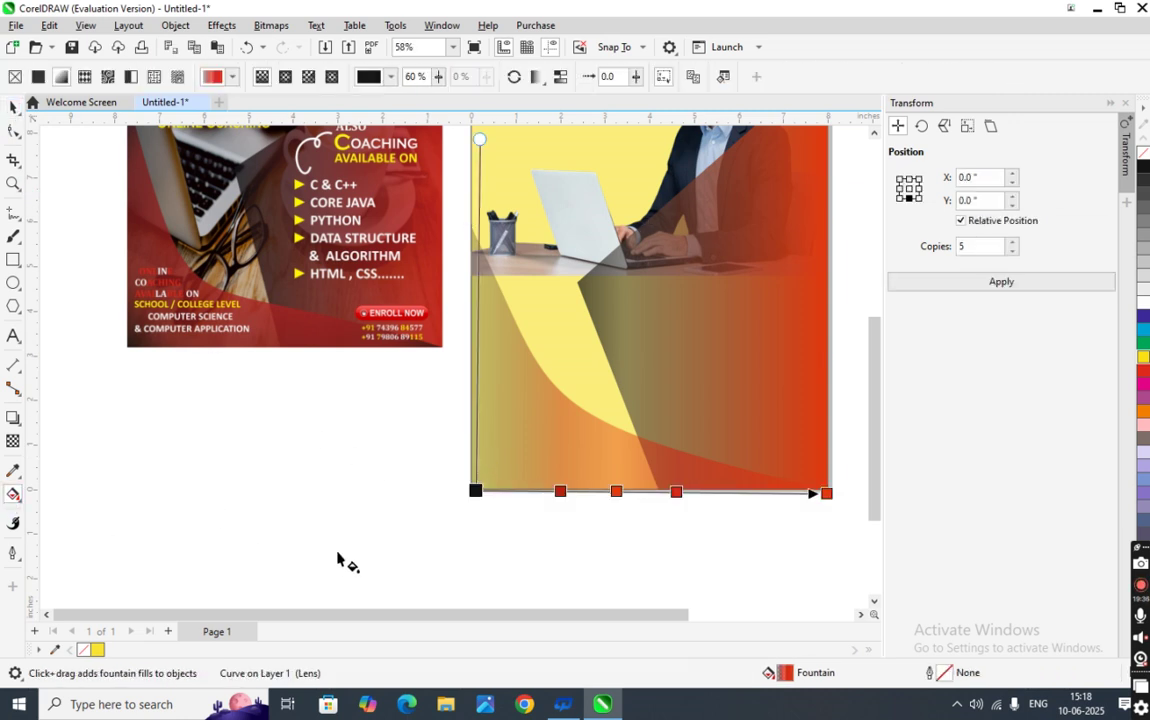
left_click(475, 490)
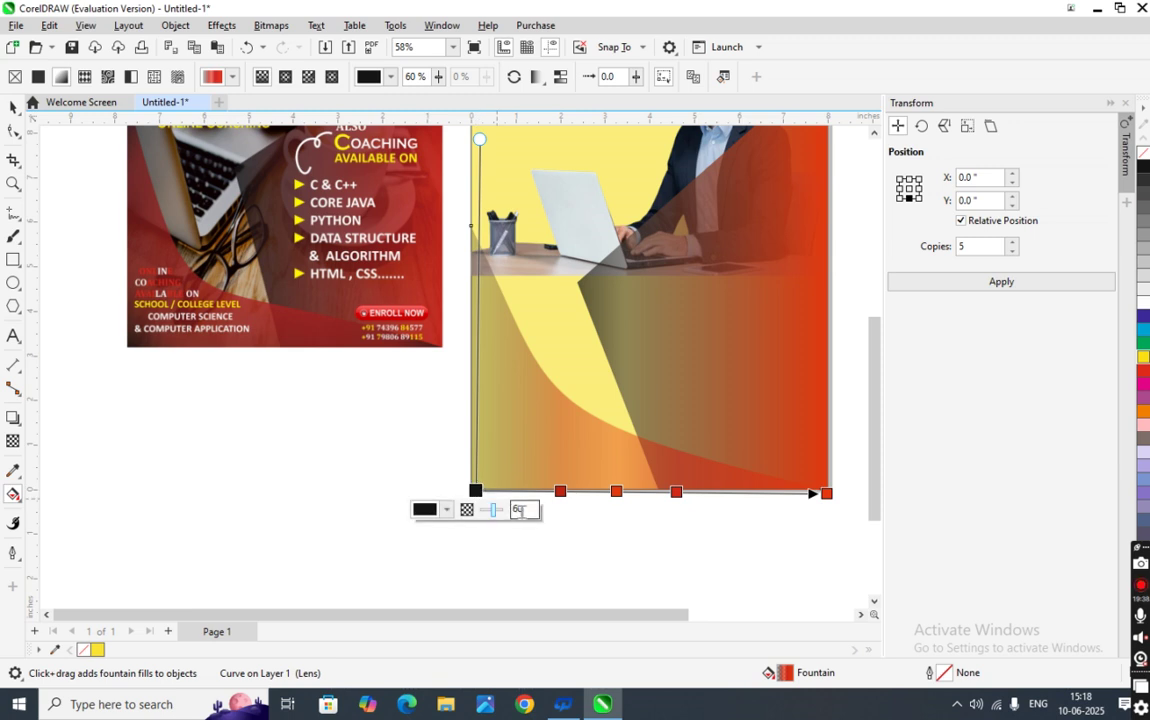
left_click(509, 510)
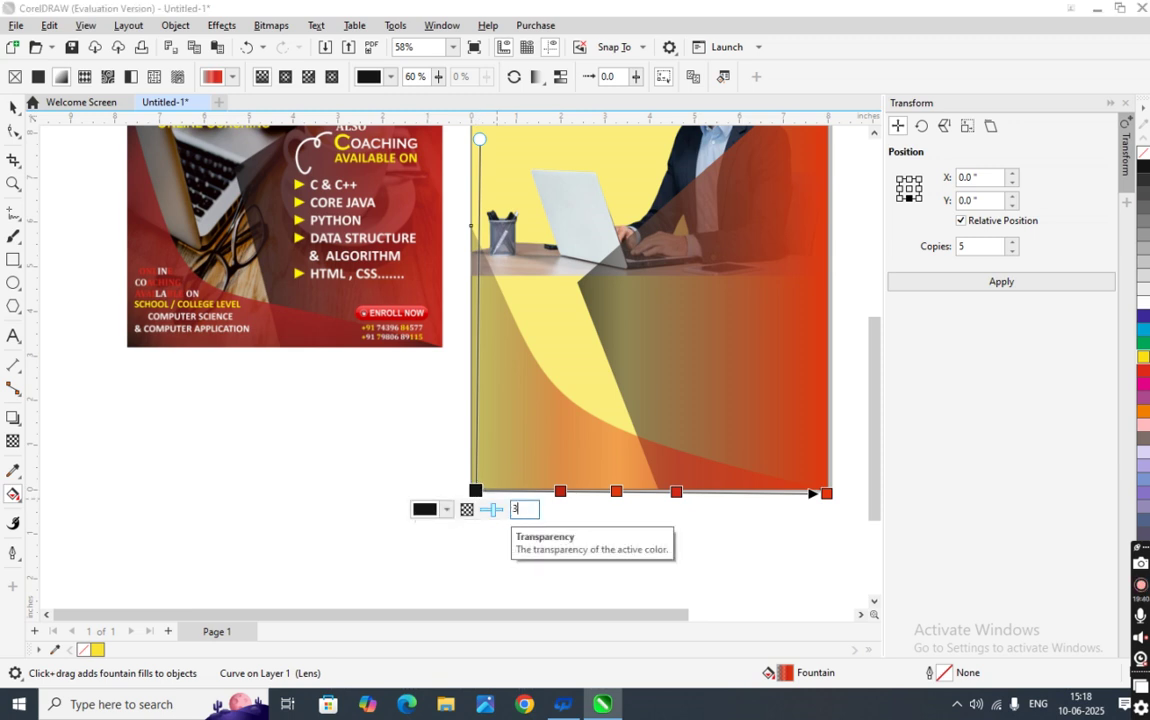
left_click(483, 539)
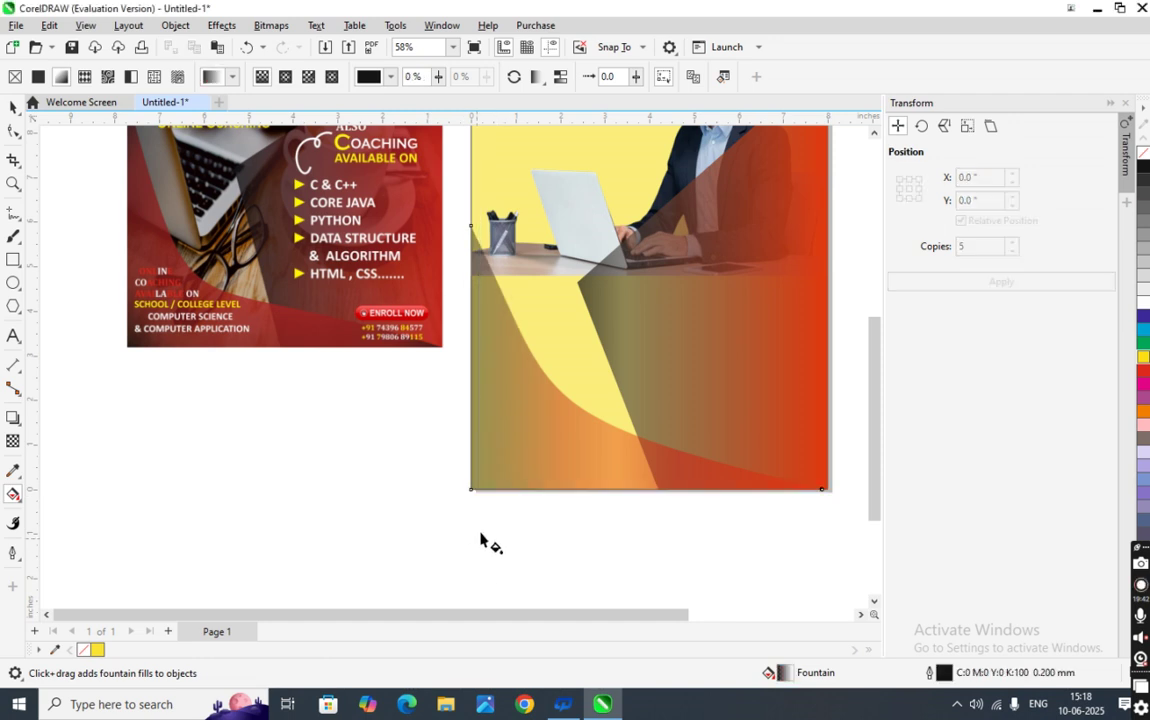
scroll(488, 483, "up", 1)
scroll(480, 487, "down", 1)
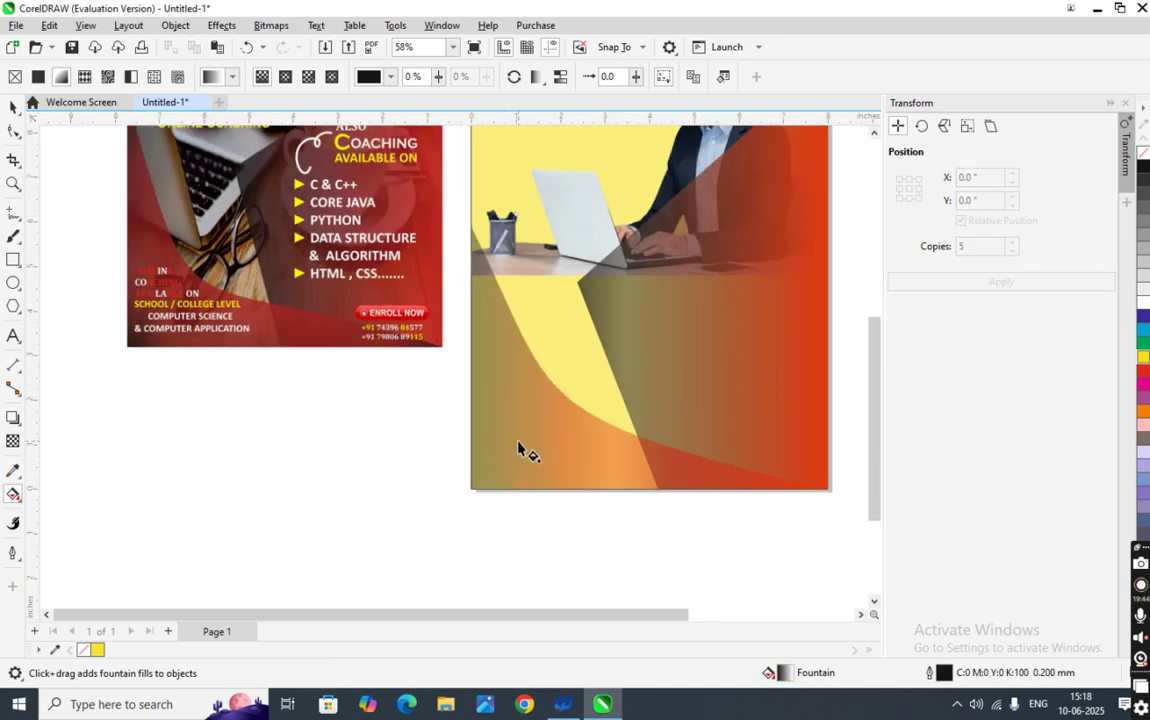
left_click(552, 455)
- Angle the gradient diagonally from the left edge, shifting it down and left
left_click_drag(475, 490, 473, 230)
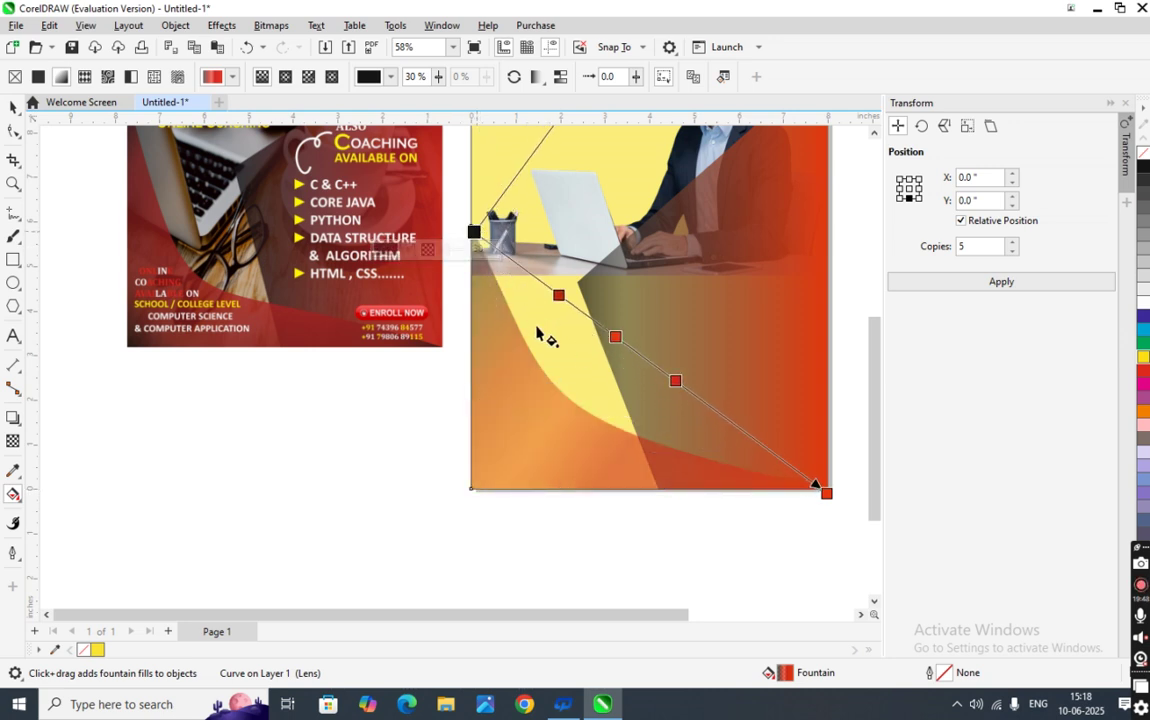
left_click_drag(631, 347, 598, 417)
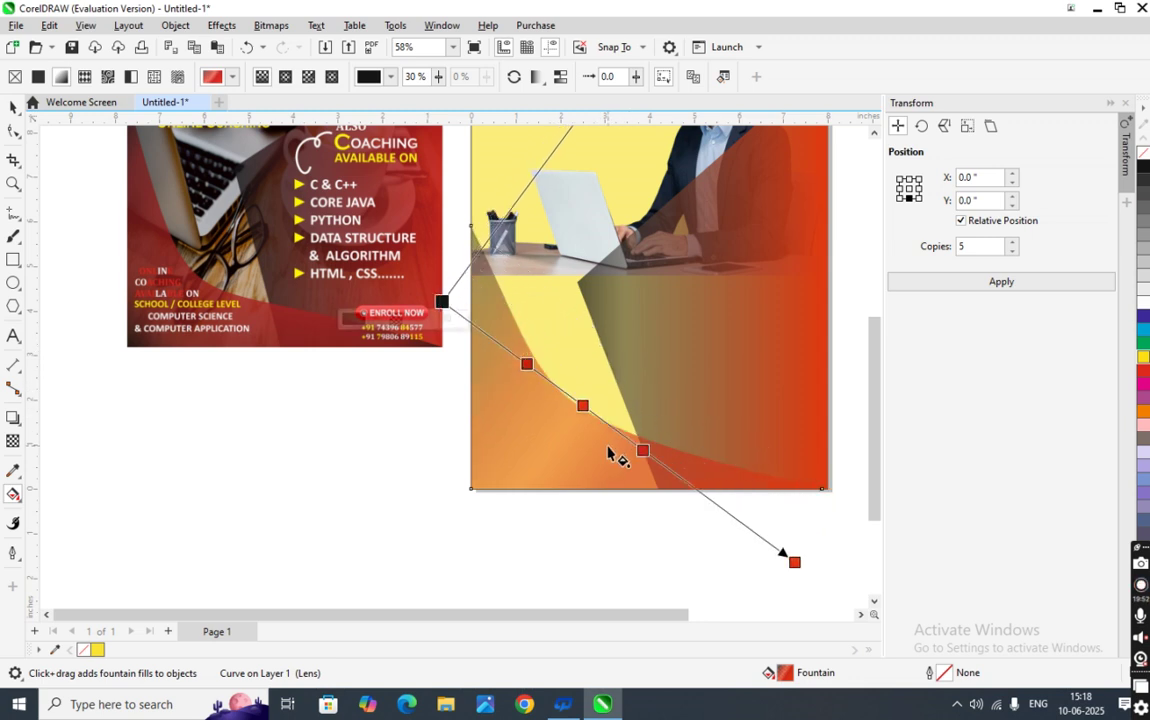
mouse_move(442, 301)
left_mouse_down()
mouse_move(483, 271)
mouse_move(444, 287)
left_mouse_up()
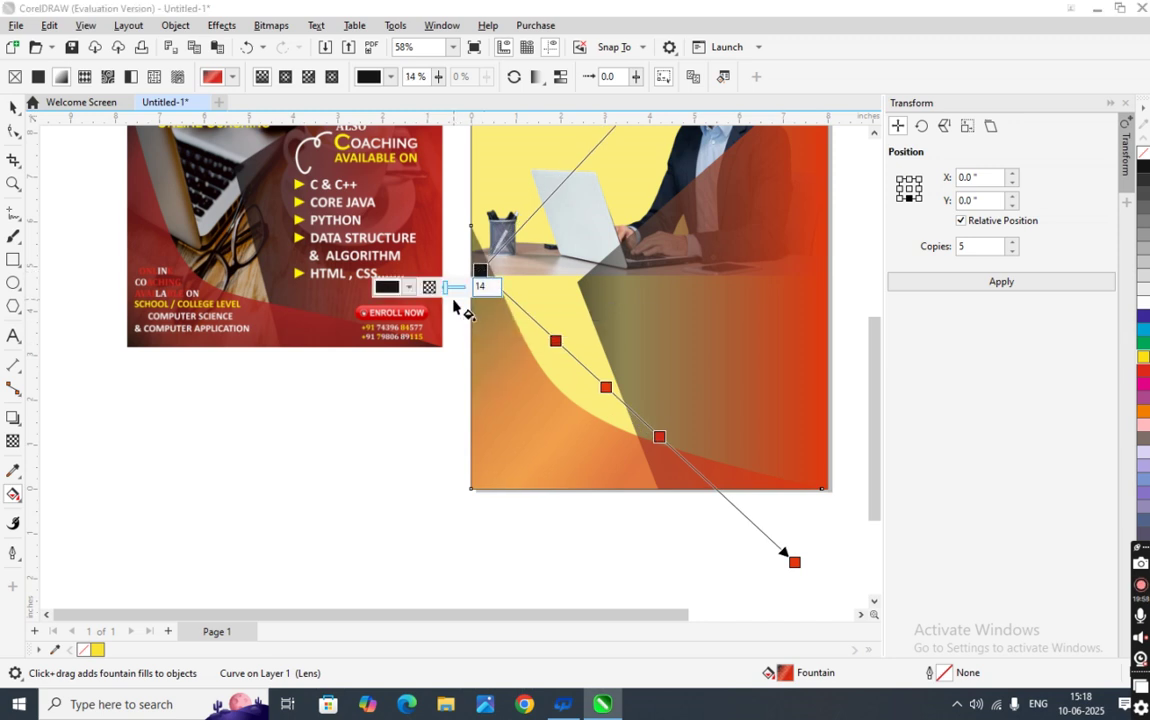
left_click(449, 420)
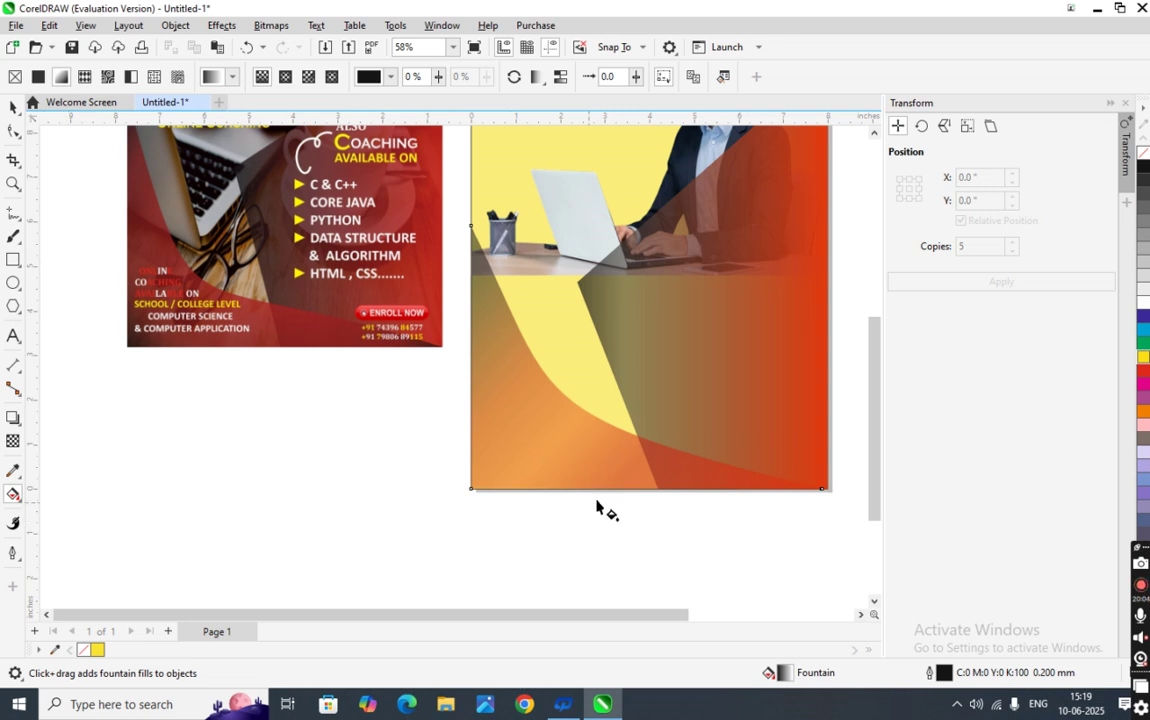
left_click(487, 292)
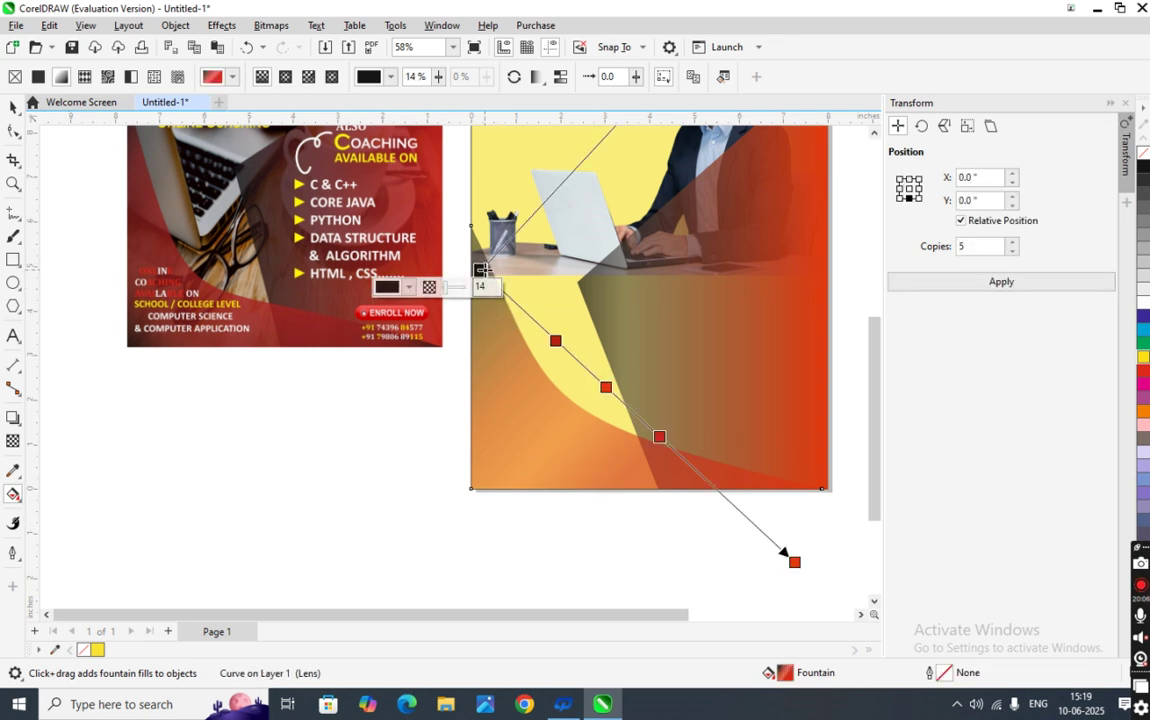
left_click_drag(483, 272, 480, 388)
left_click_drag(480, 389, 476, 490)
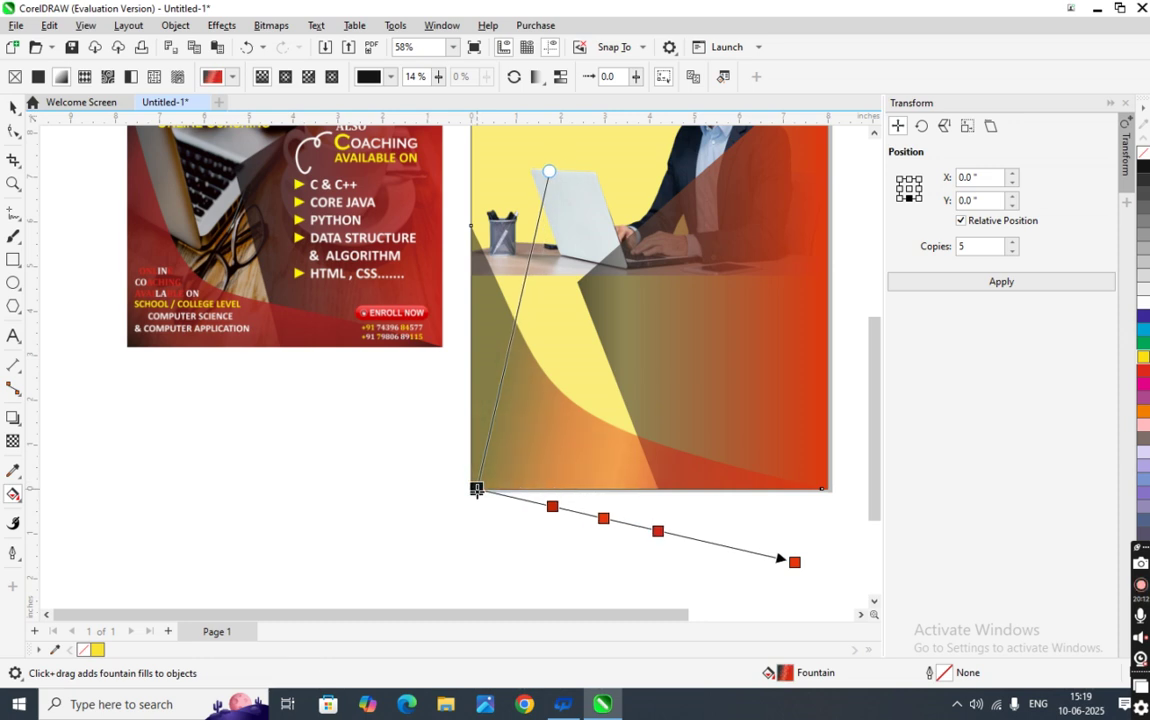
left_click(513, 585)
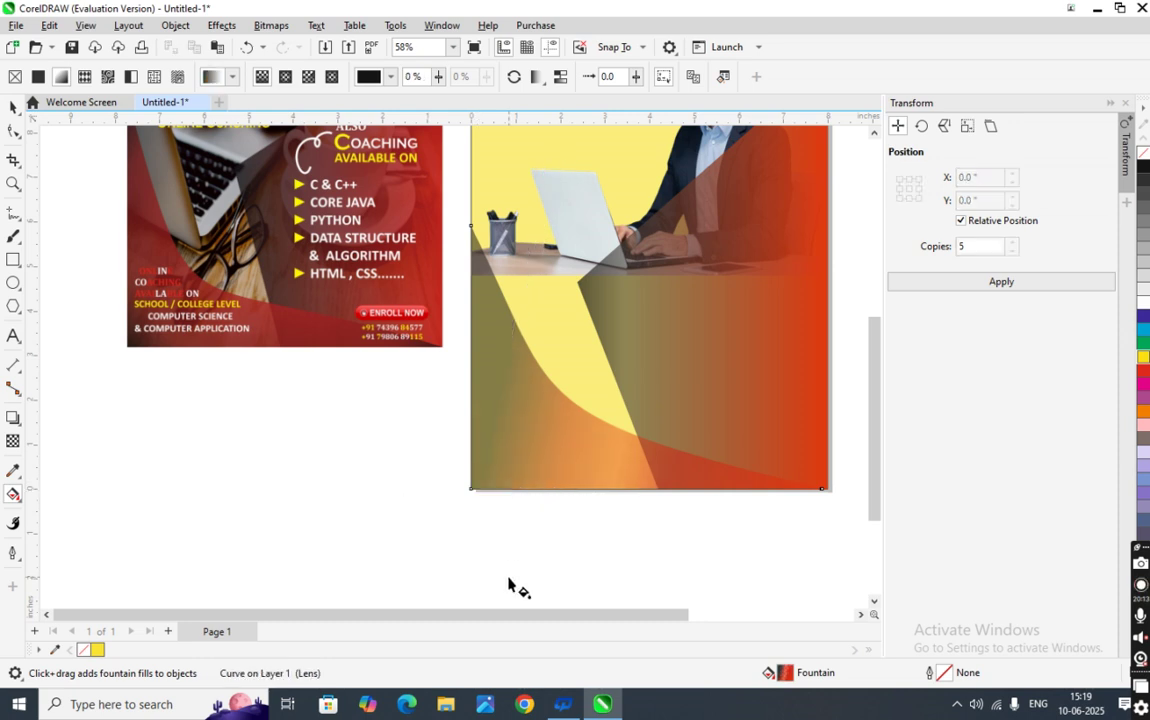
- Fine-tune the start node up the left side and move the first colour midpoint up
left_click(490, 464)
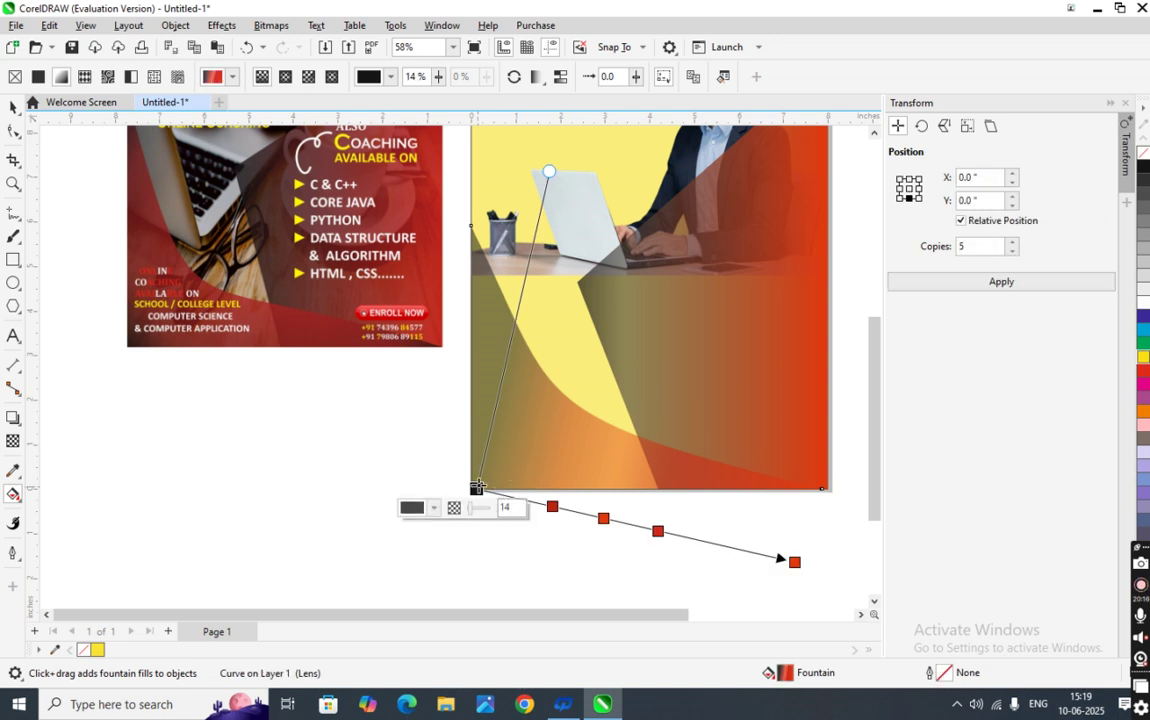
left_click_drag(476, 488, 470, 311)
left_click_drag(470, 311, 477, 258)
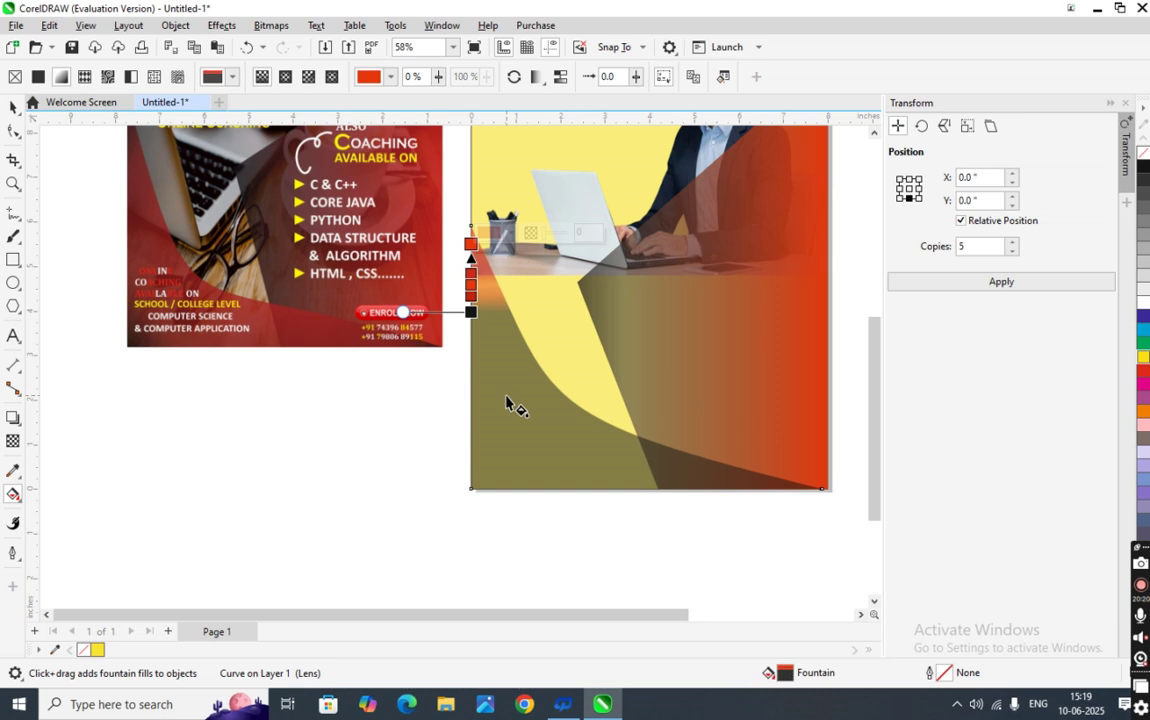
key("ctrl+z")
left_click_drag(466, 323, 471, 295)
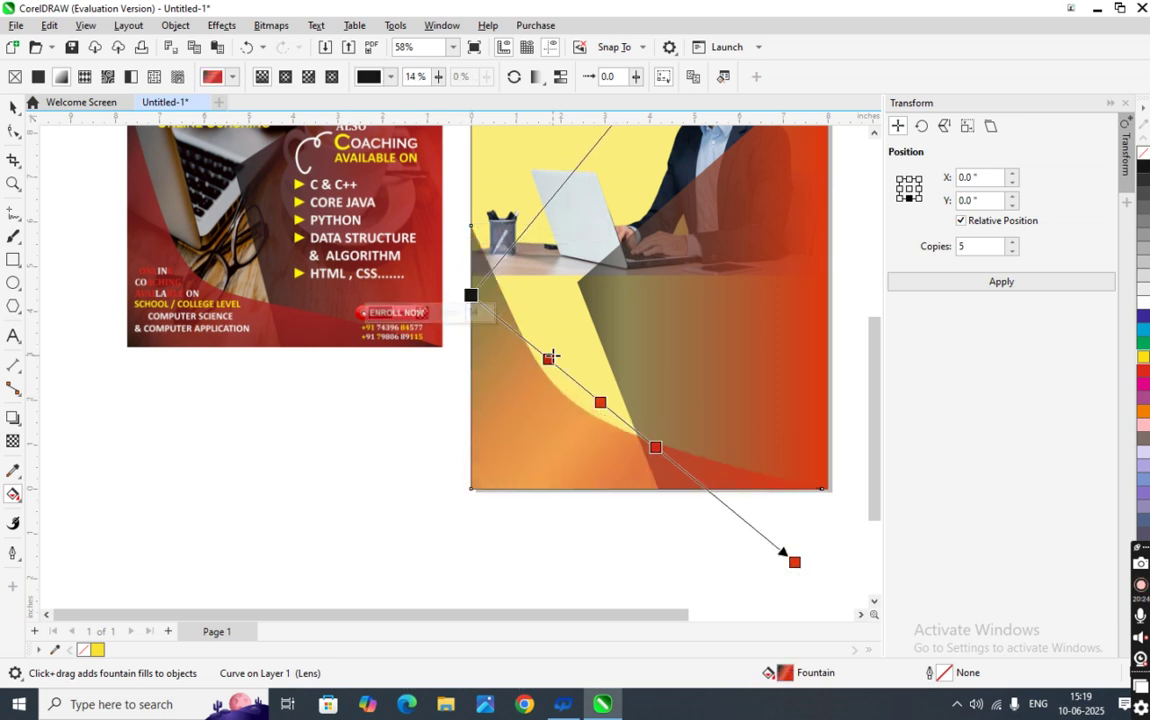
left_click_drag(543, 364, 527, 351)
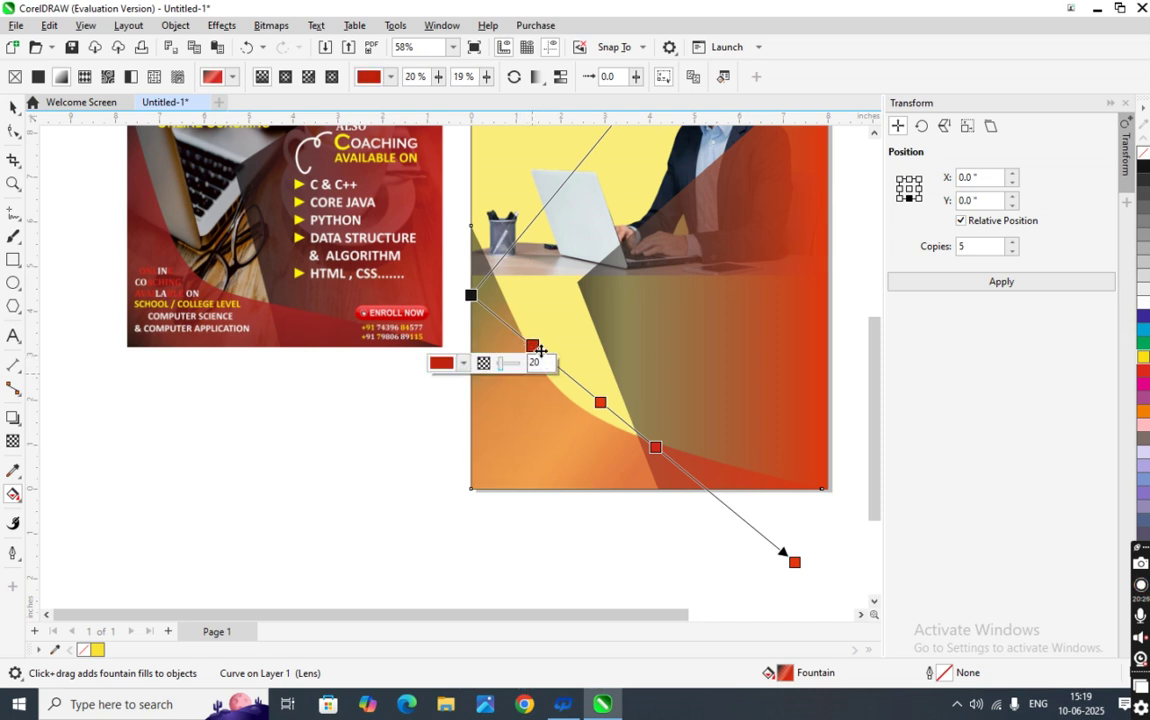
left_click(513, 531)
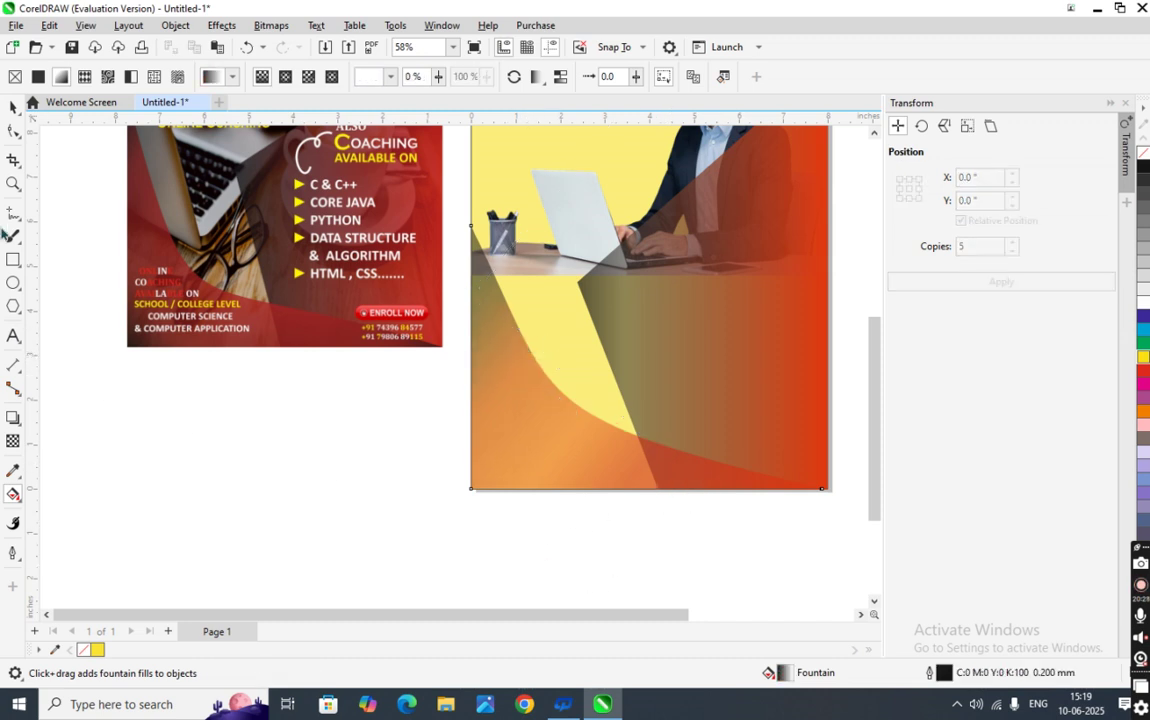
left_click(14, 106)
left_click(139, 285)
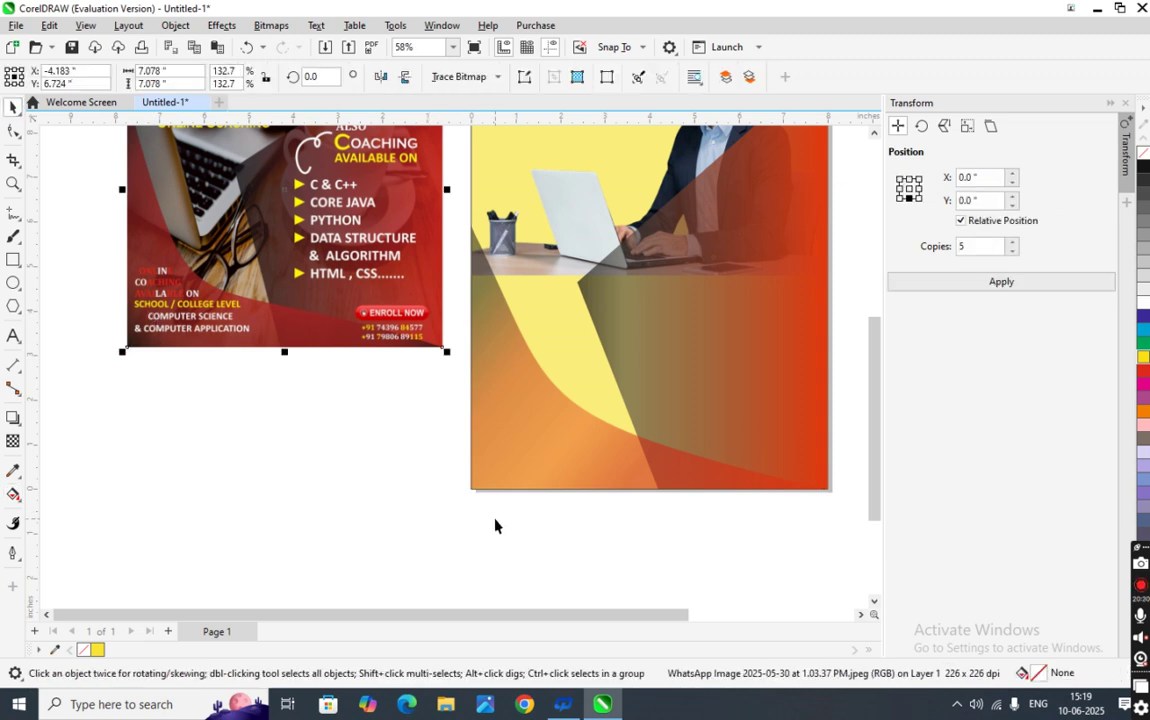
left_click(495, 526)
scroll(652, 466, "down", 1)
scroll(652, 466, "down", 1)
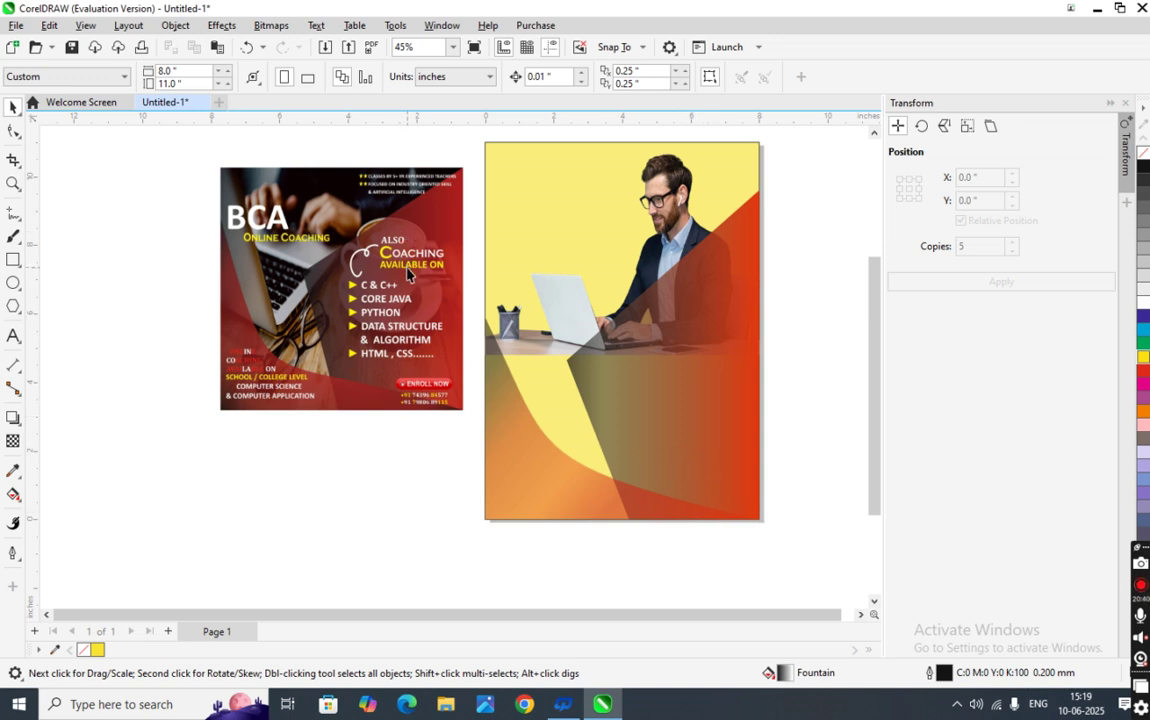
scroll(407, 273, "up", 3)
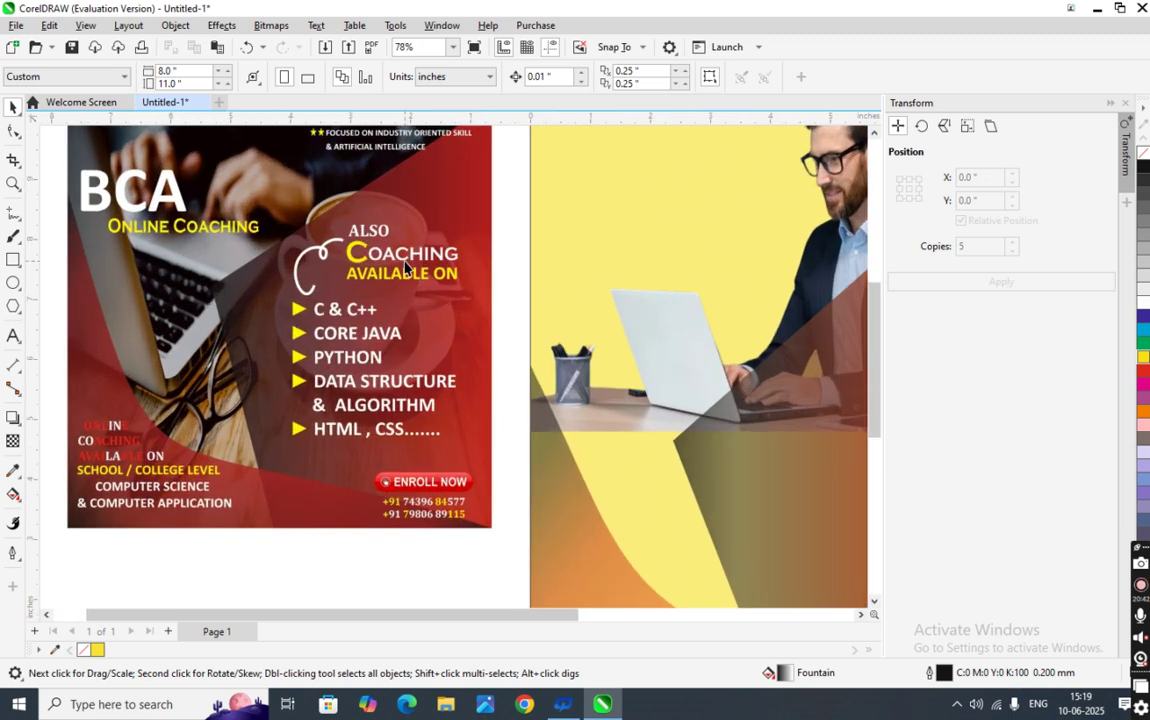
scroll(405, 268, "down", 2)
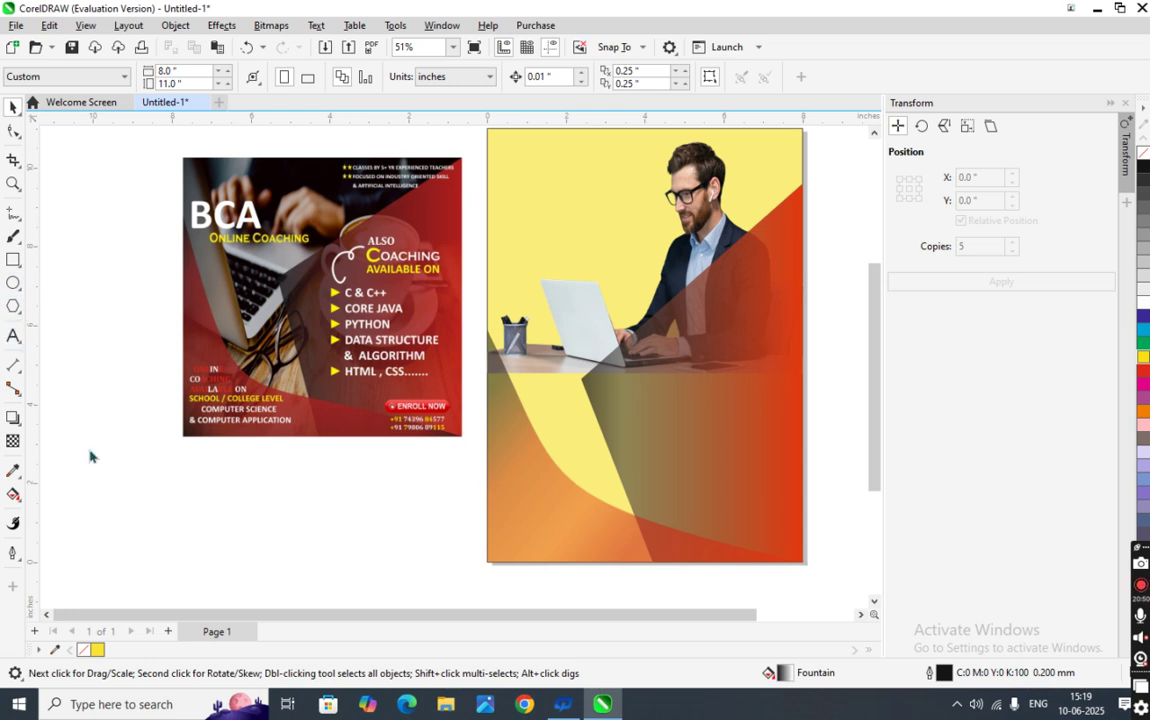
key("F8")
left_click(146, 516)
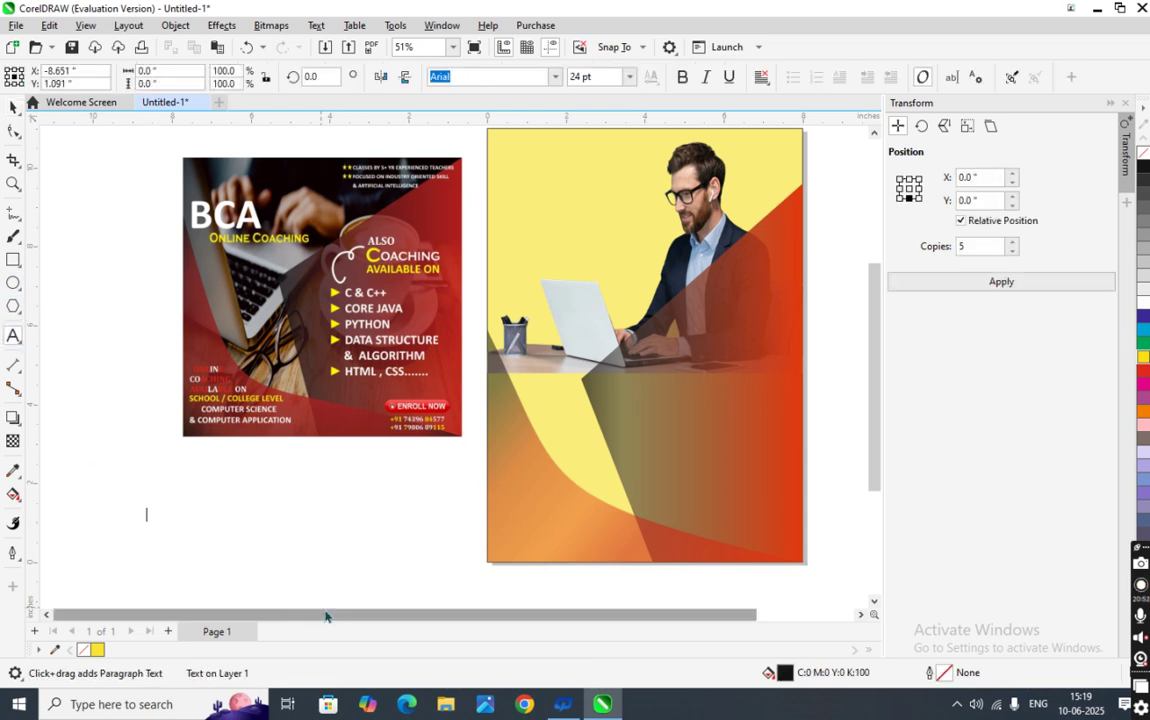
- Type the text BCA on the blank canvas and select the text object
type("bc")
key("BackSpace")
key("BackSpace")
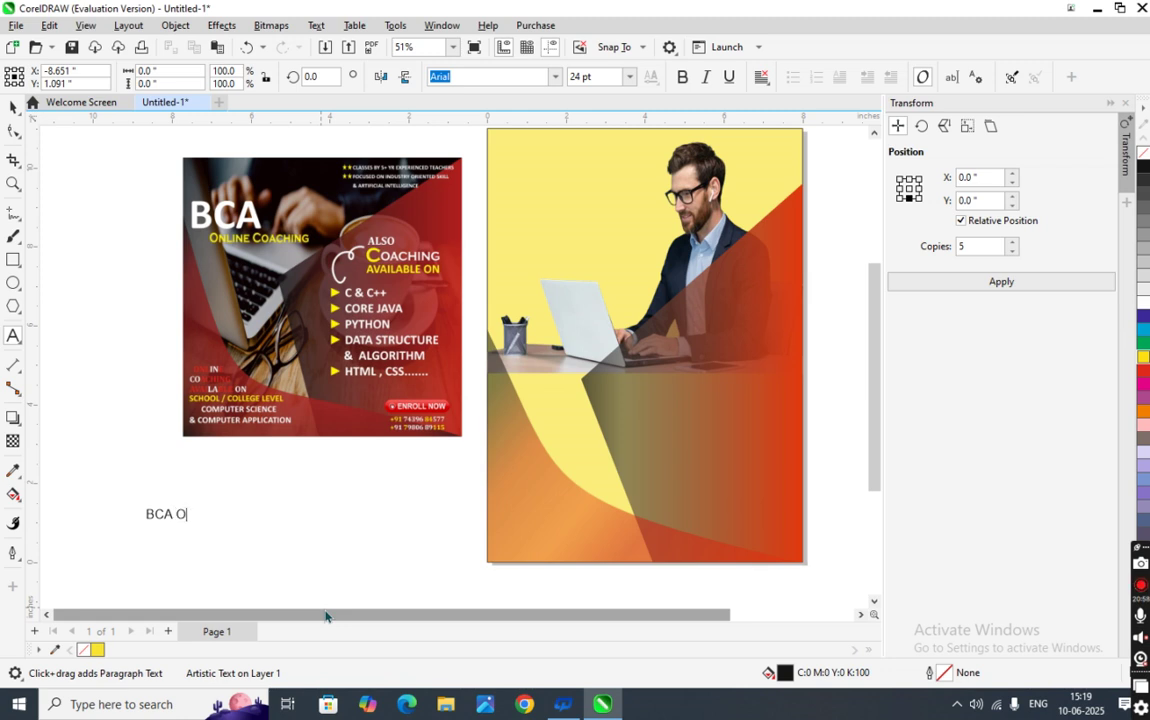
key("BackSpace")
key("BackSpace")
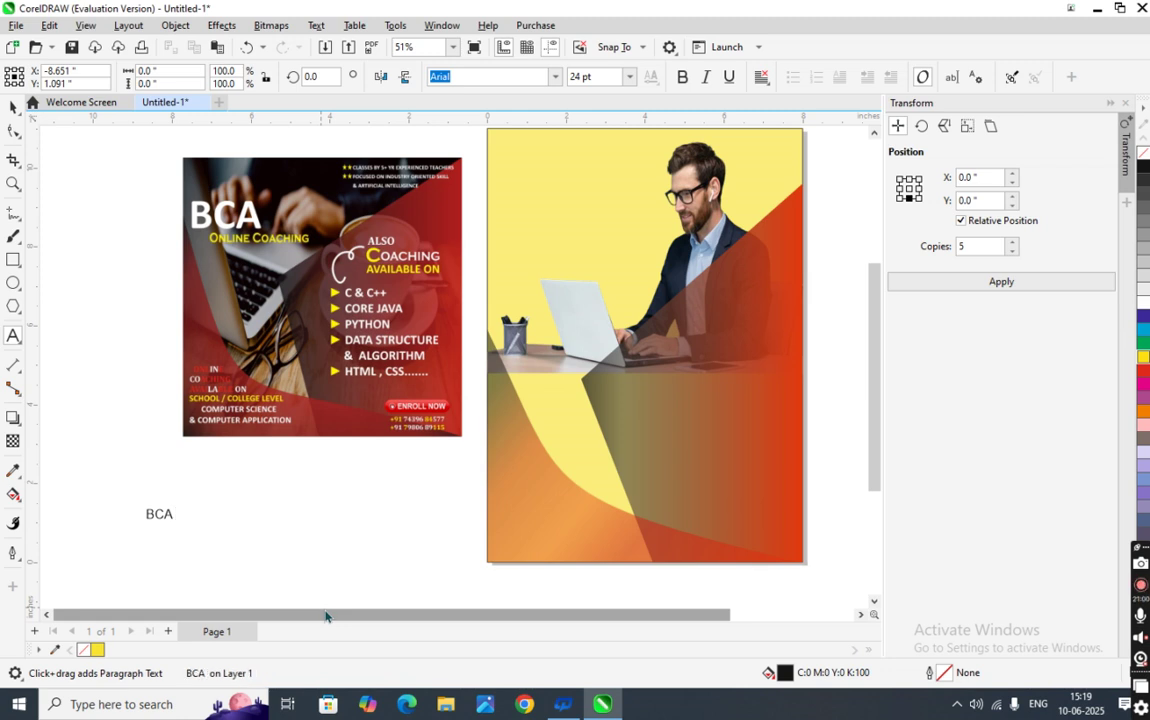
key("Escape")
left_click(13, 107)
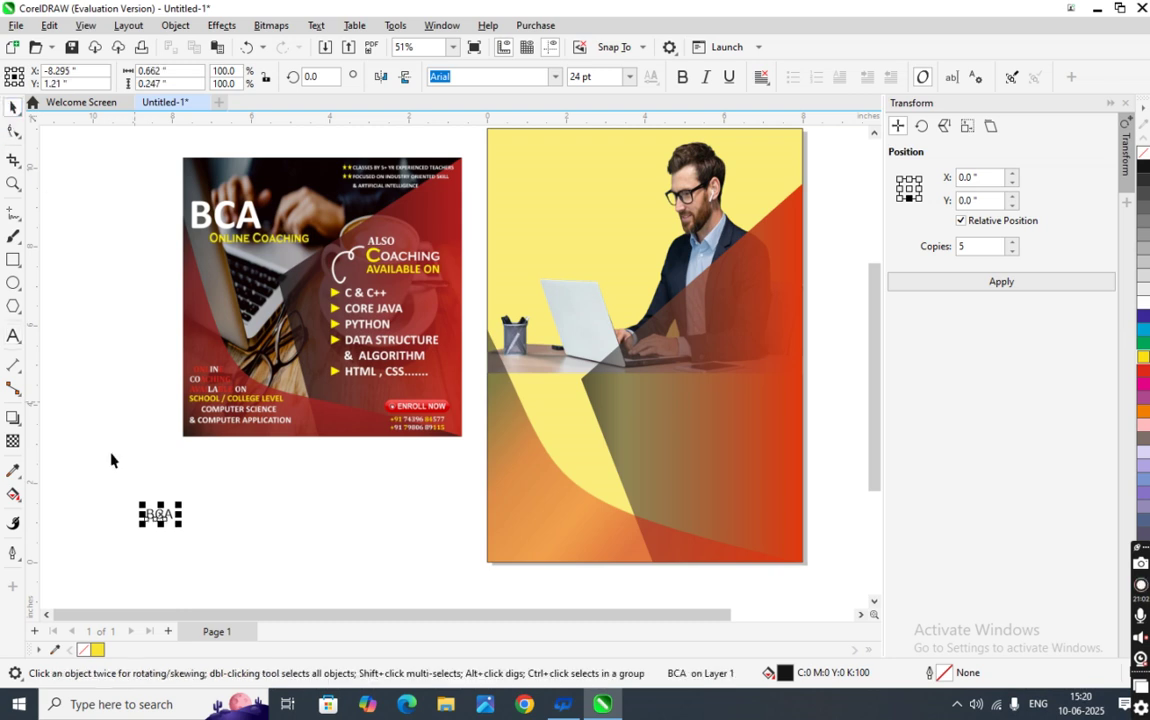
left_click(113, 501)
left_click_drag(113, 497, 213, 540)
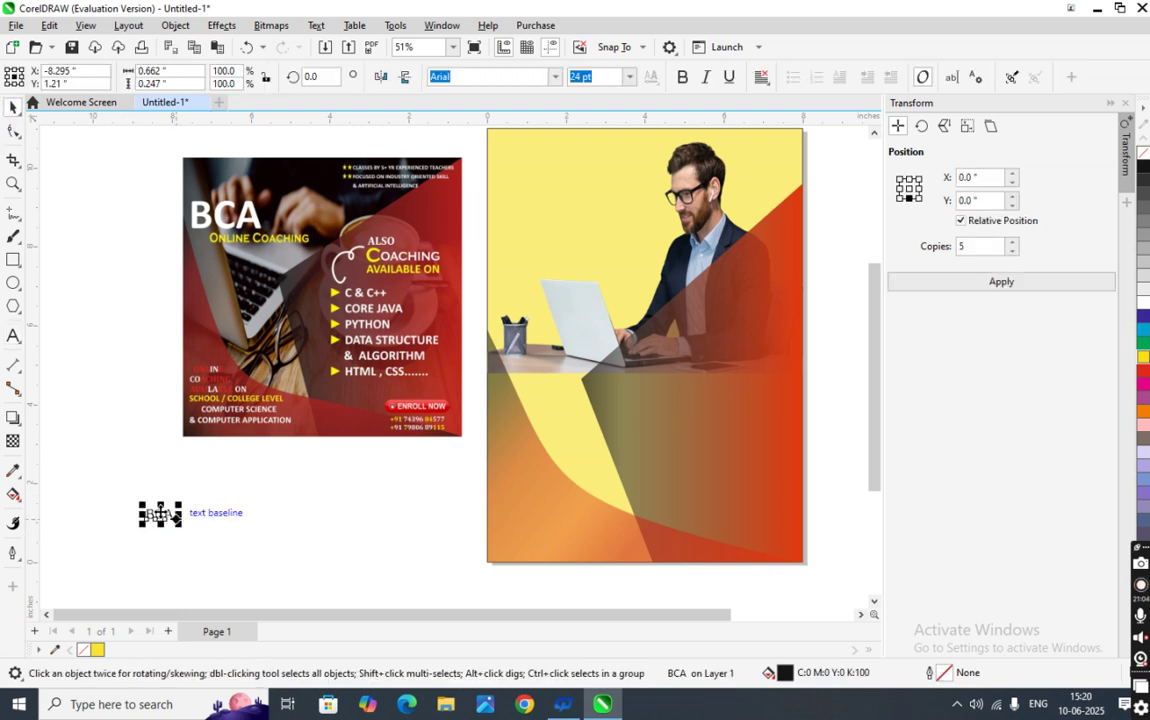
- Set the BCA text's font to Arial Rounded MT Bold
left_click(559, 81)
left_click(556, 80)
left_click(557, 77)
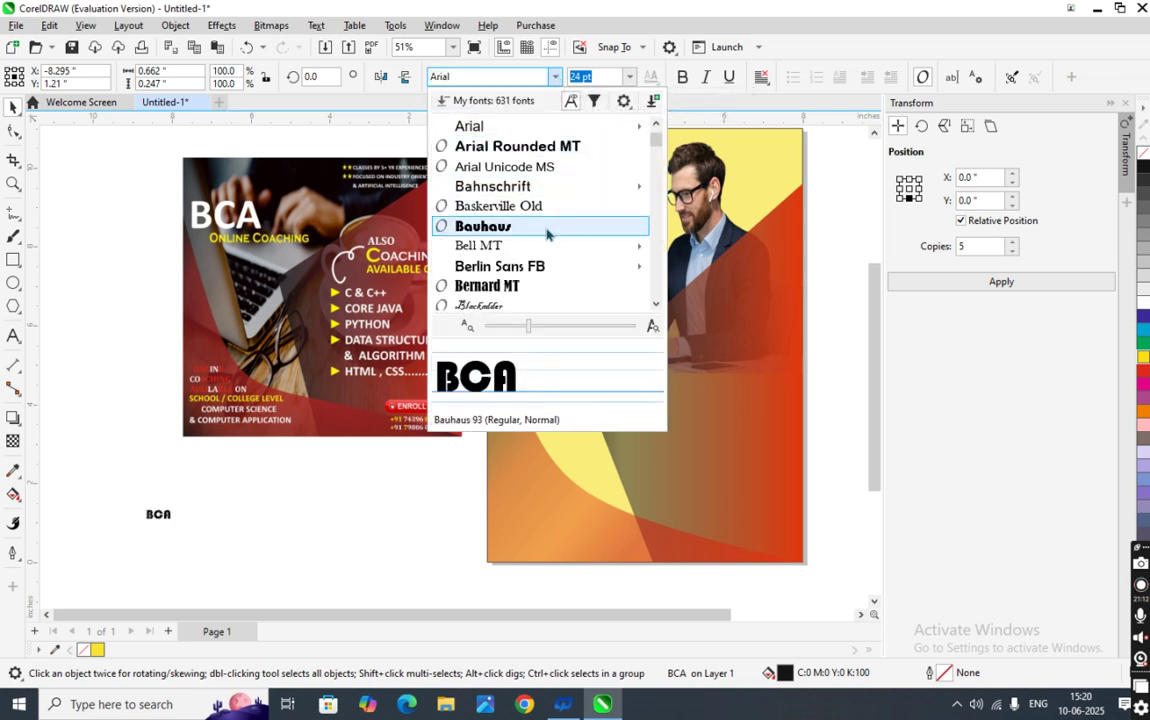
mouse_move(543, 188)
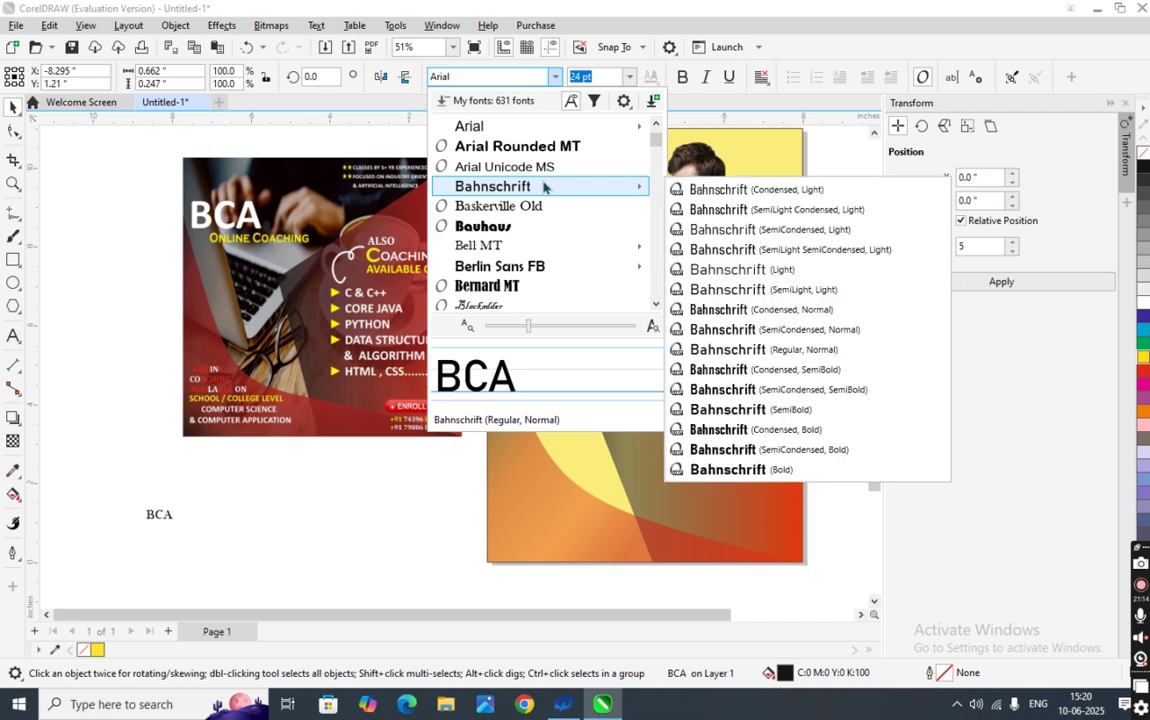
left_click(536, 147)
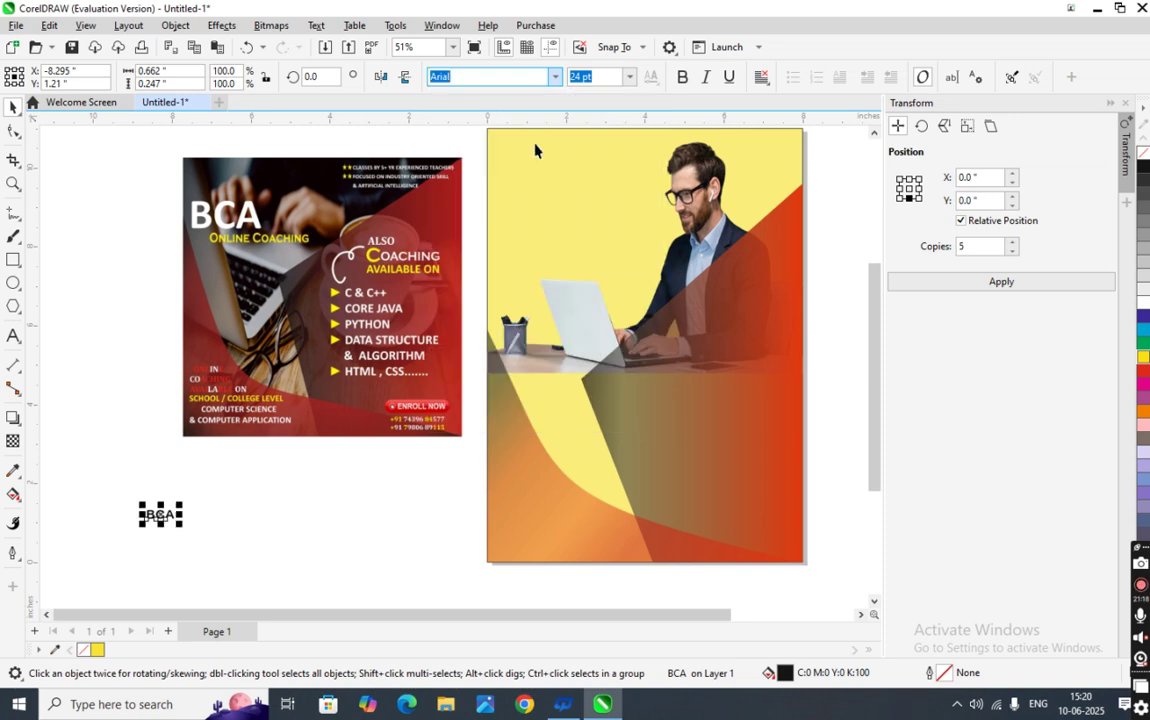
- Enlarge BCA and move it onto the top of the yellow poster, rescaling it
left_click_drag(181, 527, 256, 549)
left_click_drag(190, 533, 546, 181)
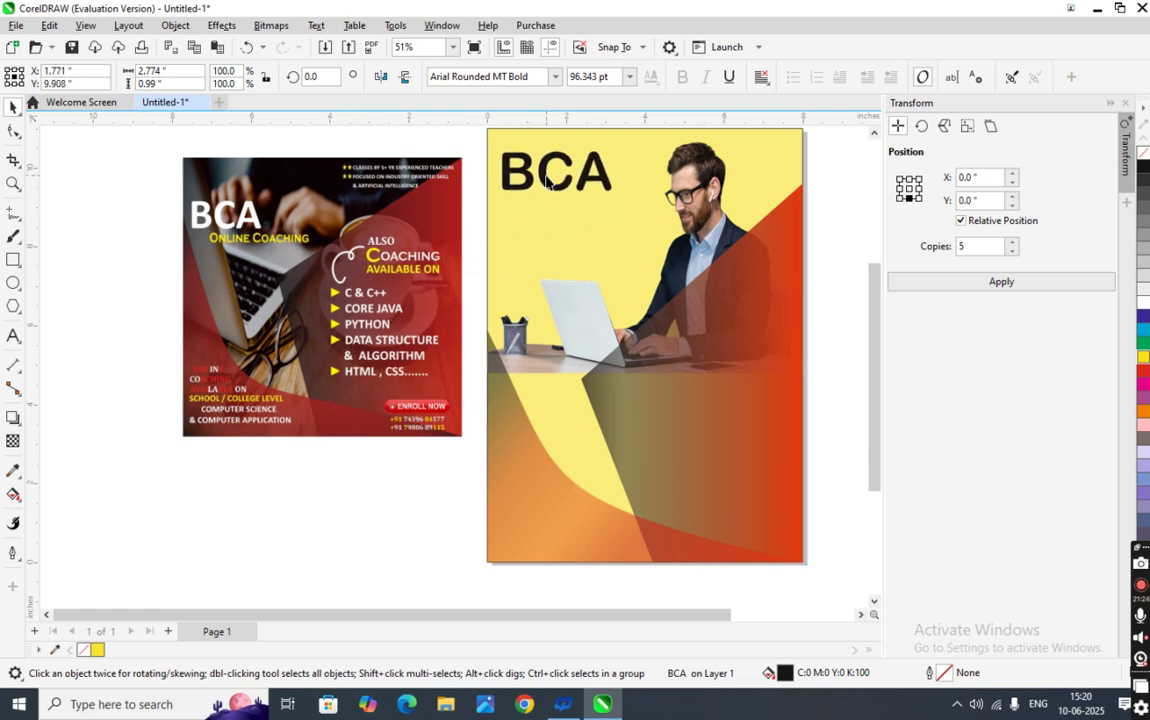
left_click_drag(620, 195, 610, 188)
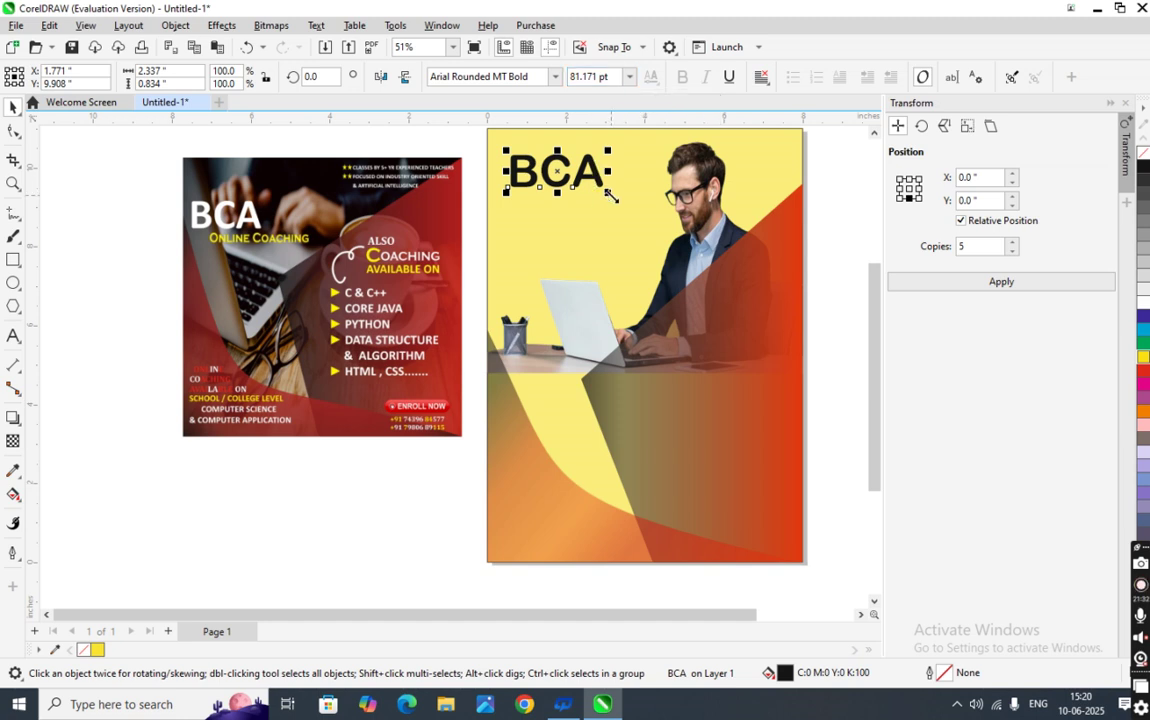
mouse_move(607, 191)
left_mouse_down()
mouse_move(634, 216)
mouse_move(614, 190)
left_mouse_up()
left_click(616, 188)
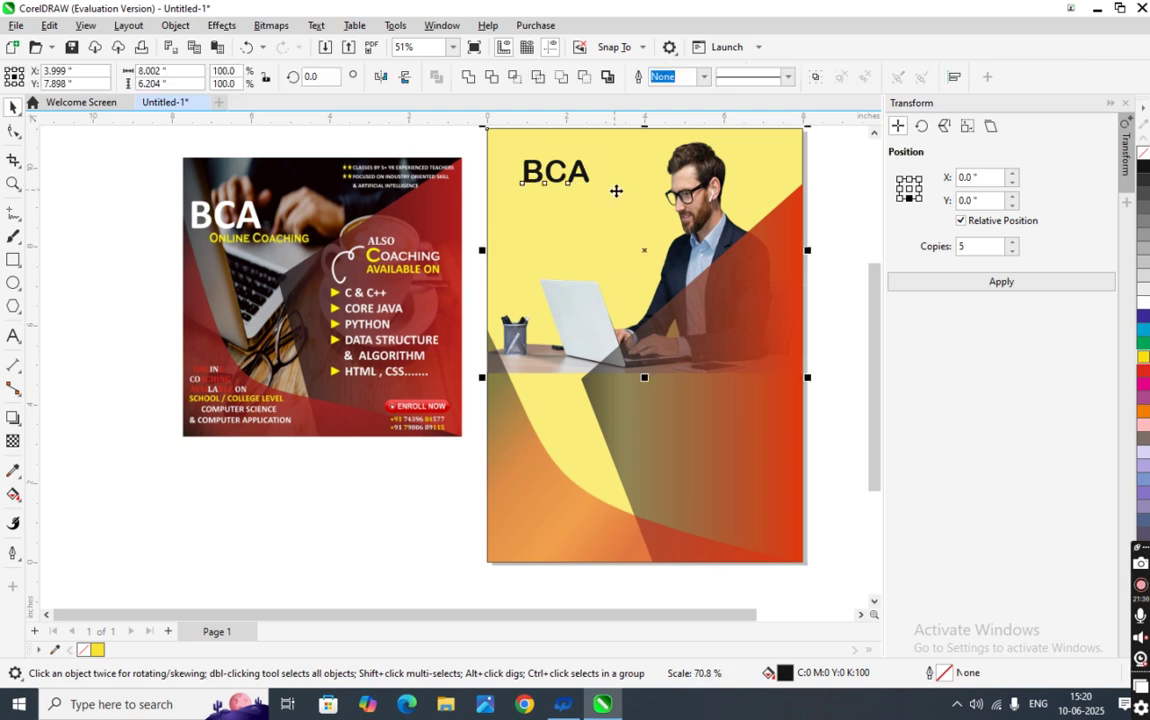
- Enlarge the BCA heading to about 82 pt and nudge it left into the corner
left_click(474, 265)
left_click(556, 180)
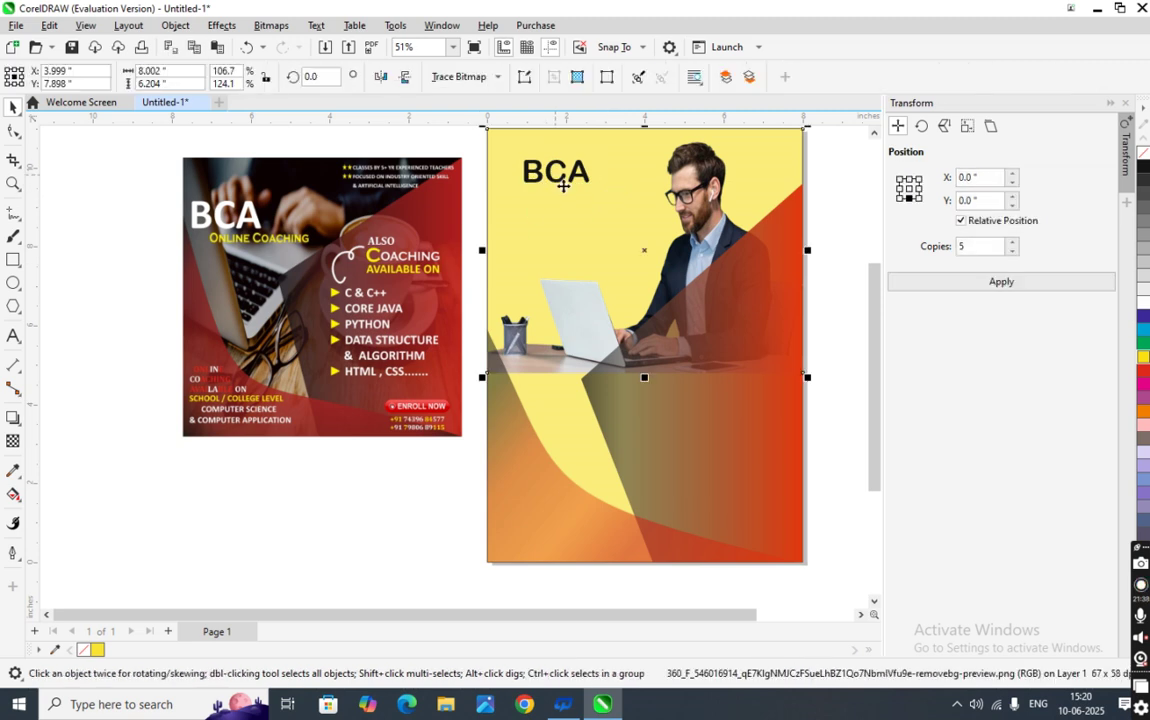
left_click(837, 244)
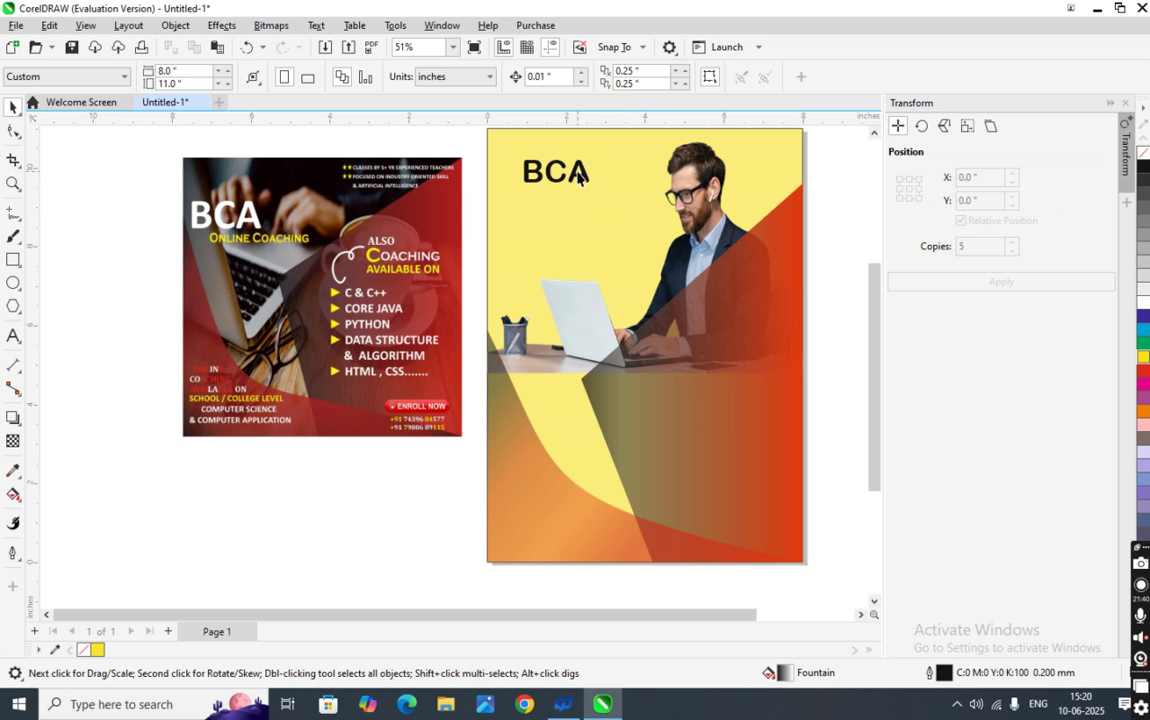
left_click(580, 176)
mouse_move(597, 189)
left_mouse_down()
mouse_move(614, 203)
mouse_move(601, 195)
mouse_move(604, 209)
left_mouse_up()
key("Left")
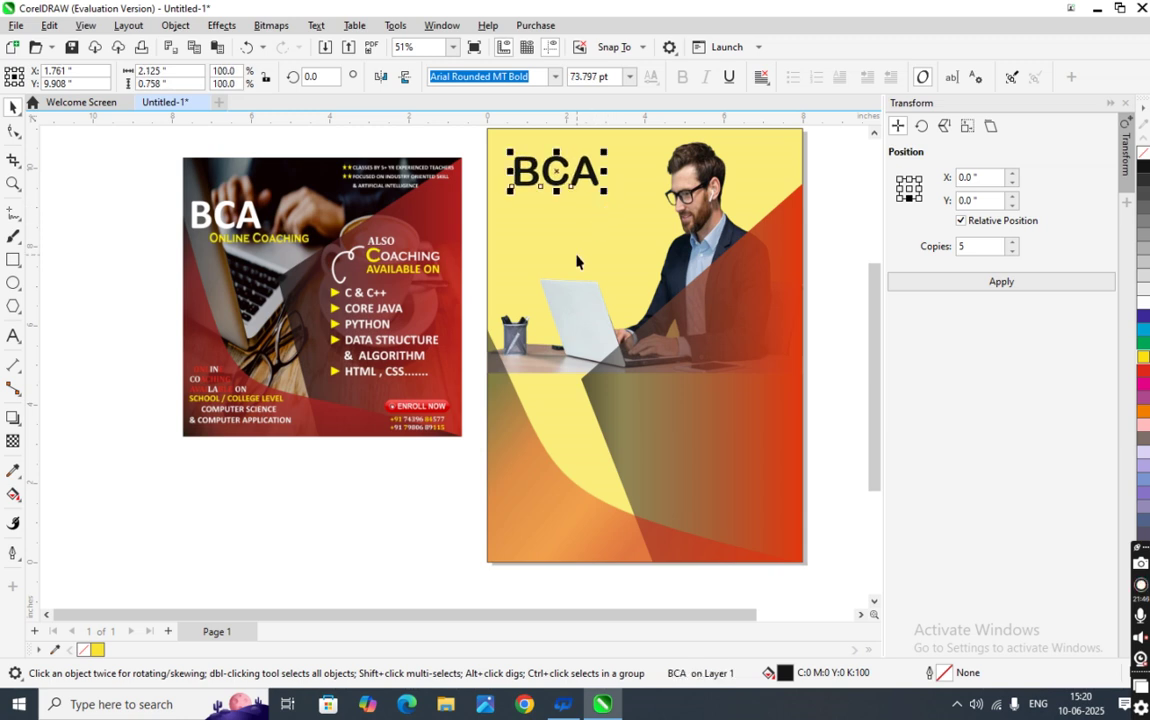
key("Left")
key("Left")
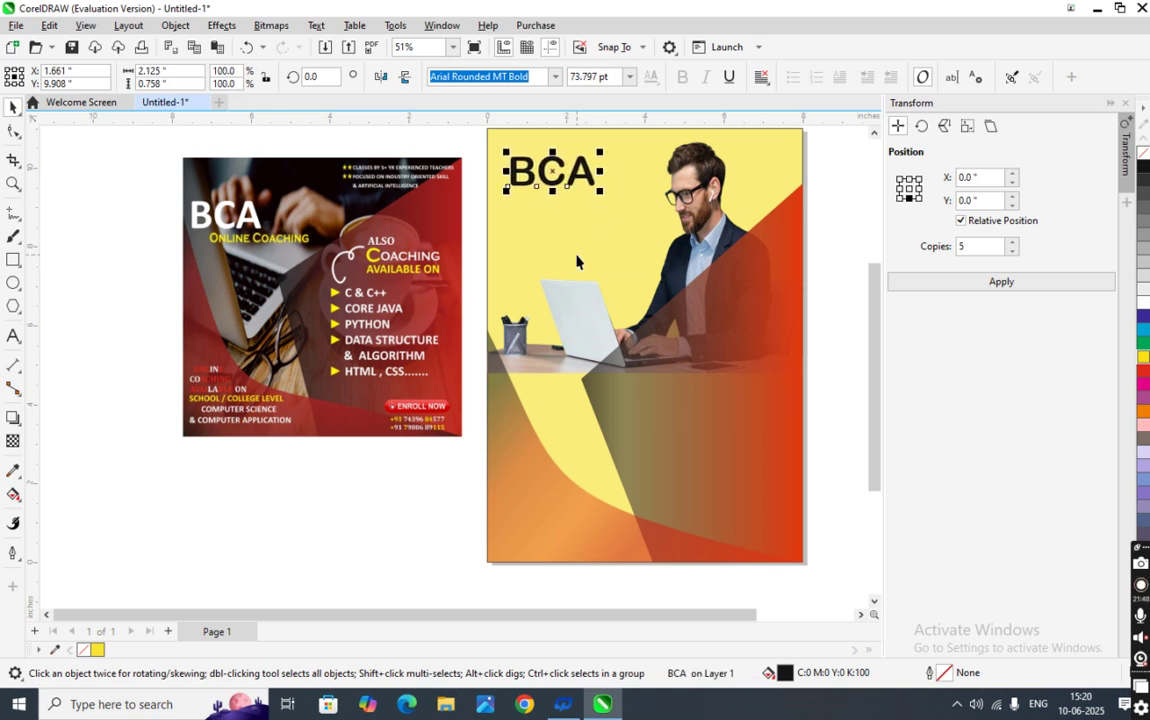
key("ctrl+Left")
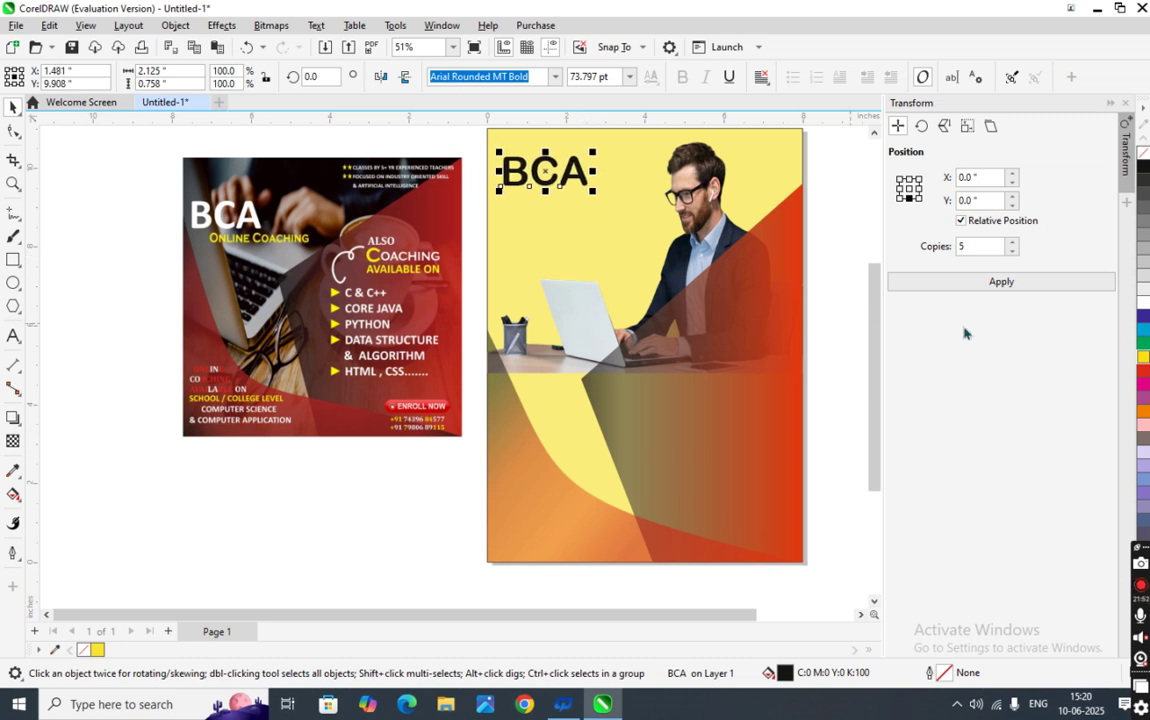
left_click(116, 474)
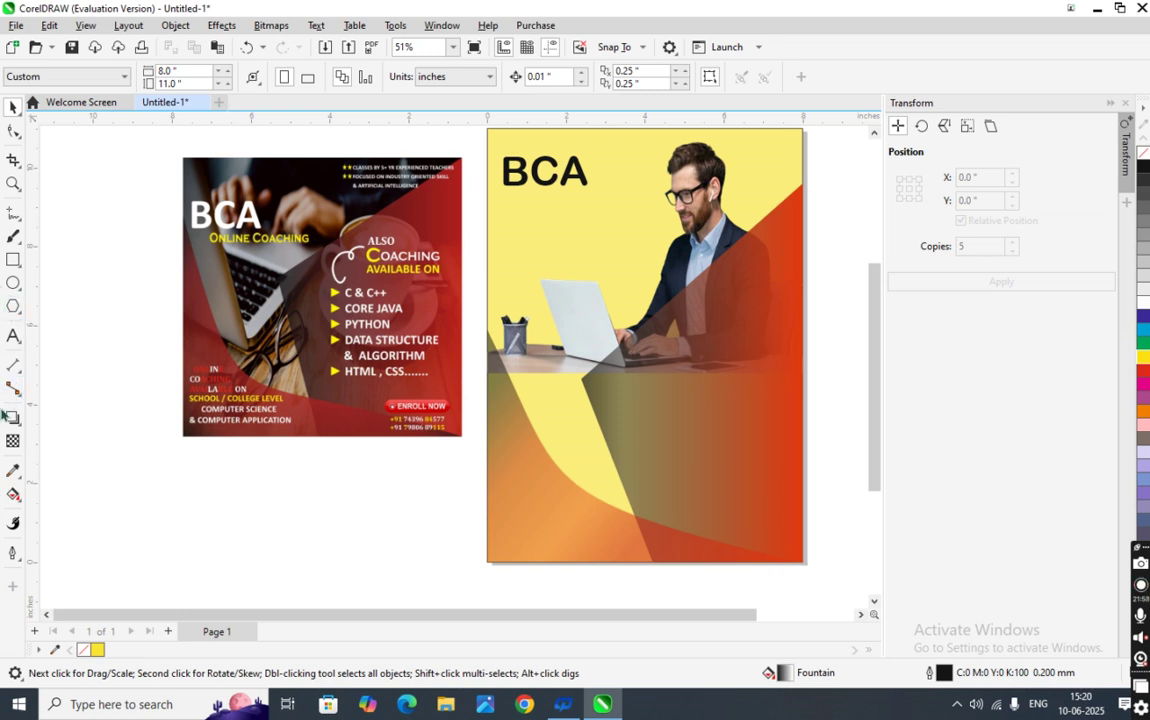
left_click(534, 254)
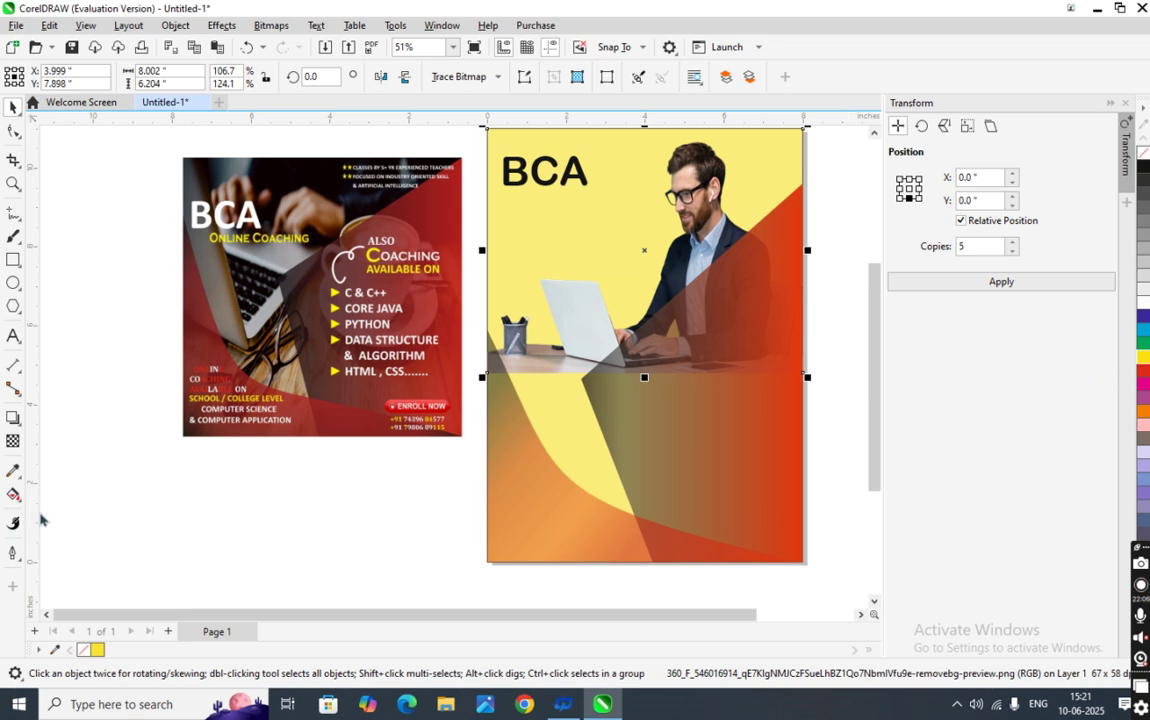
- Try 80% transparency on the office photo, then undo it
left_click(13, 441)
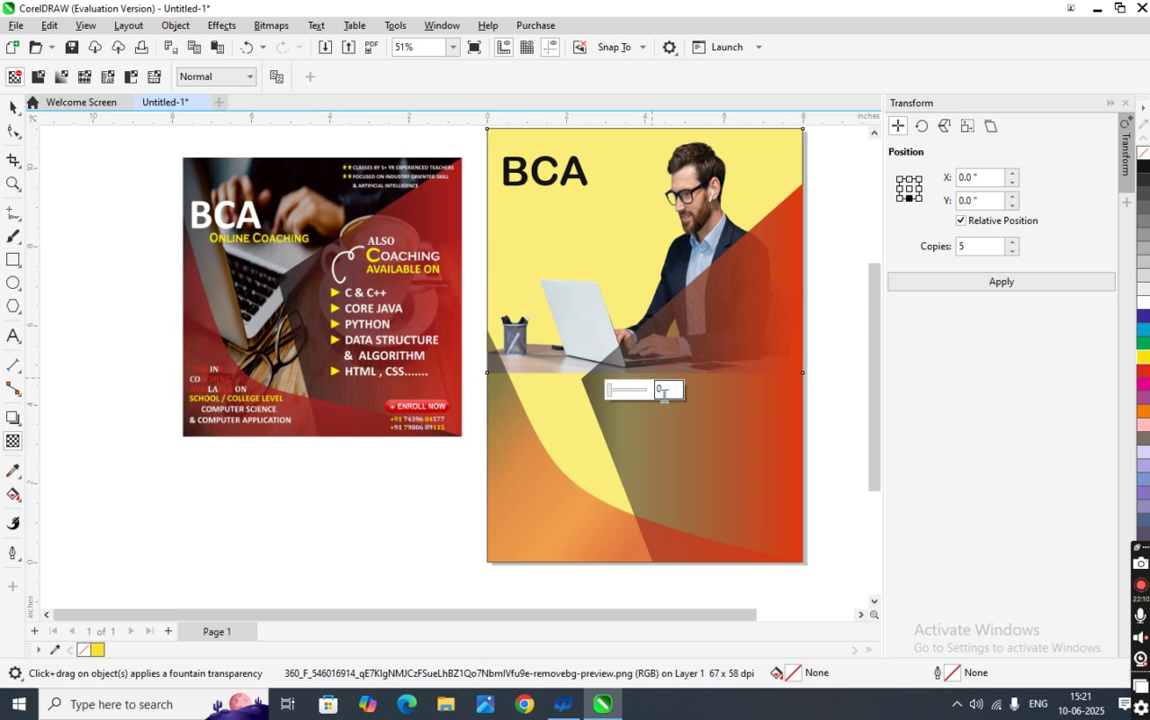
left_click(662, 389)
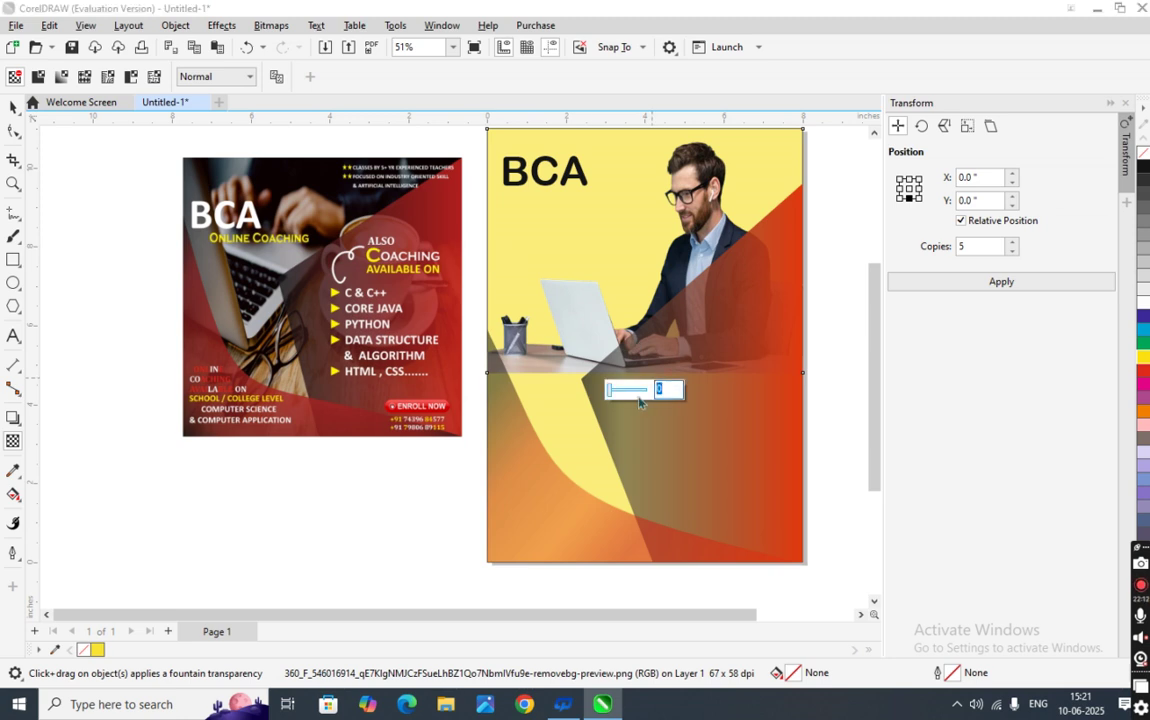
type("80")
key("Return")
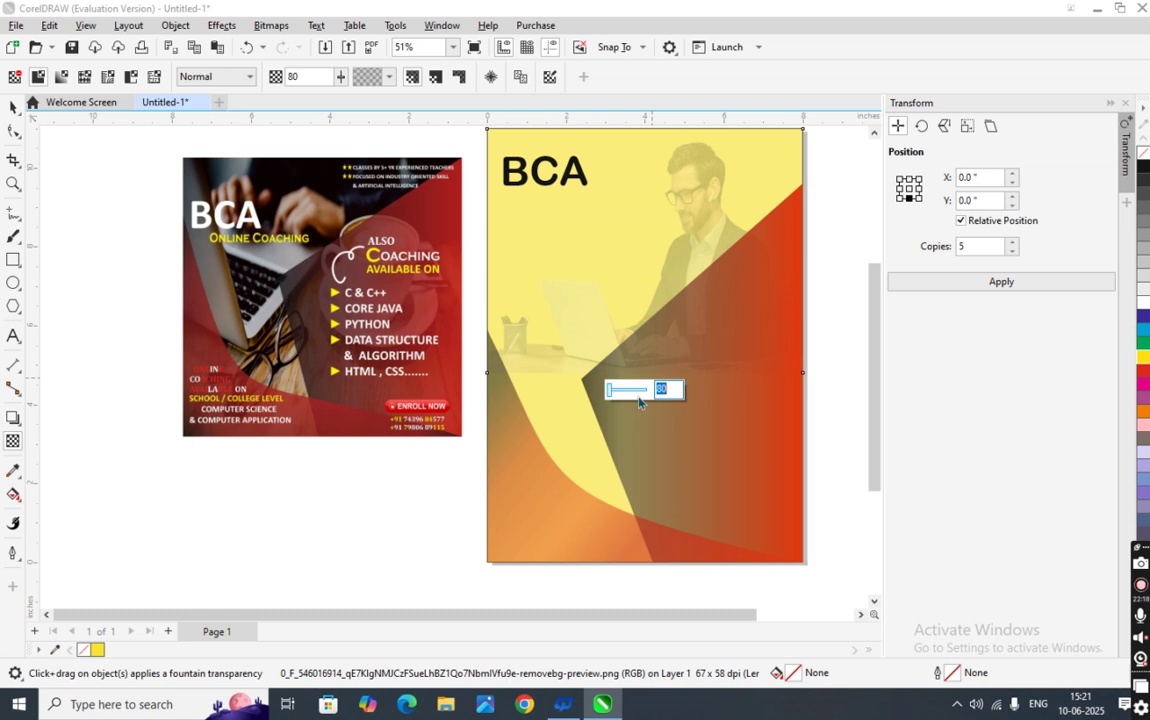
left_click(855, 372)
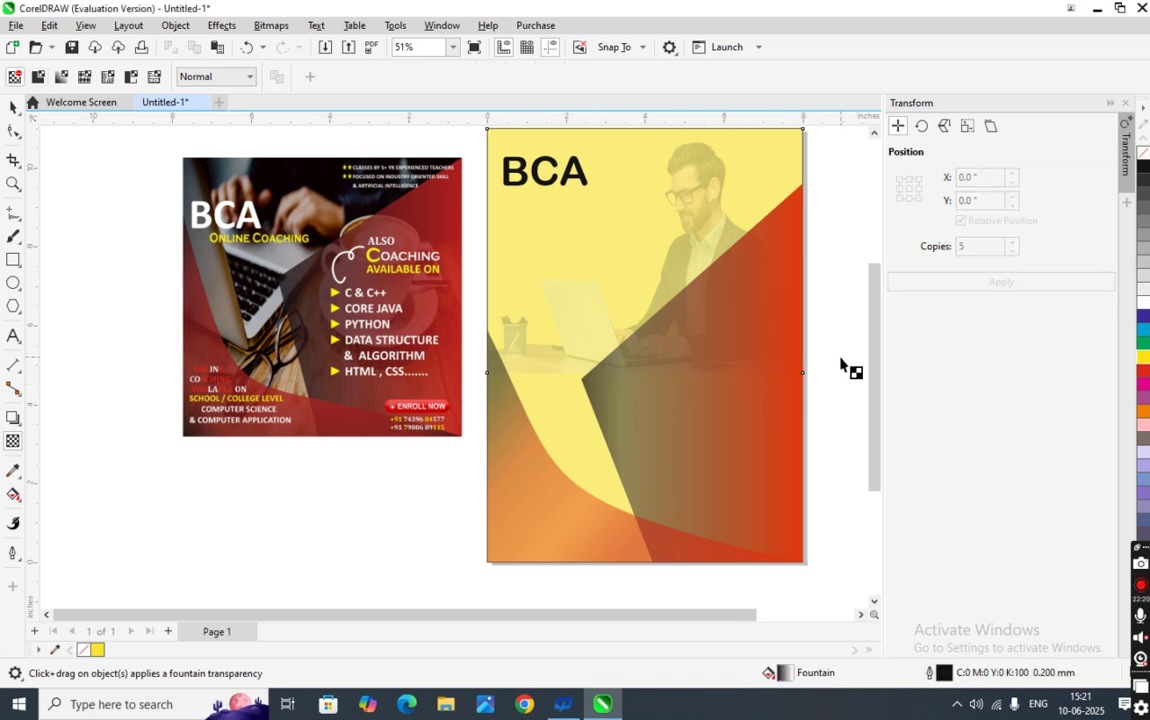
key("ctrl+z")
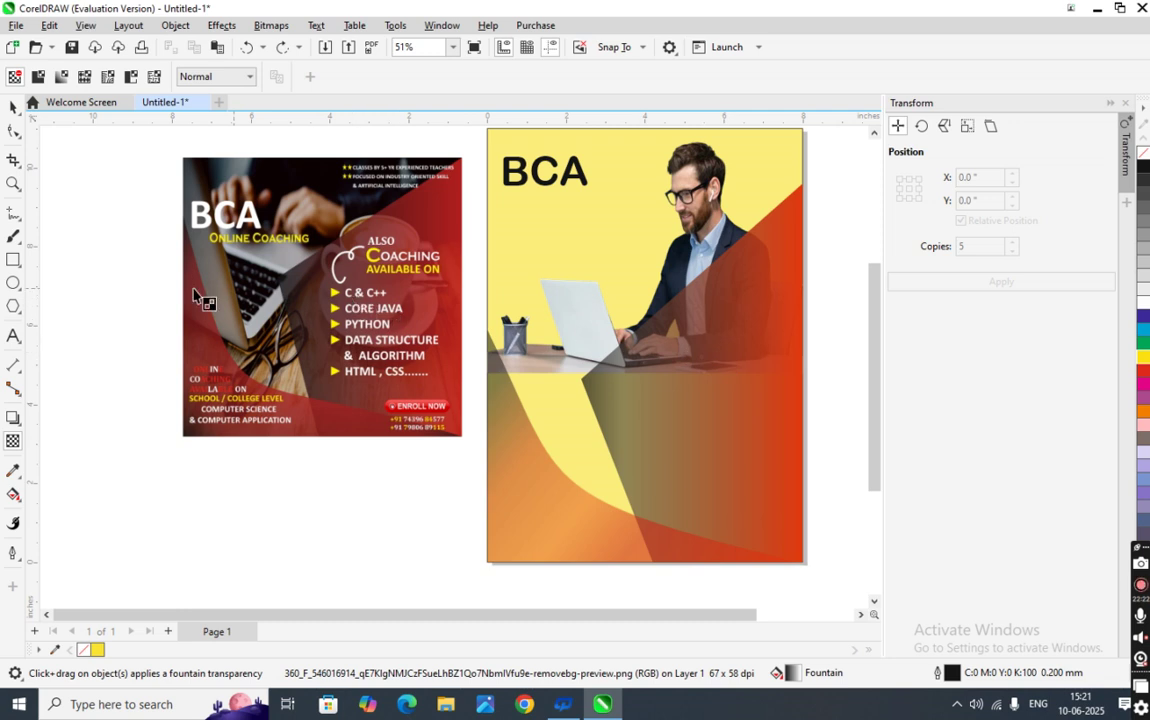
- Set the background rectangle behind the photo to transparency 40
left_click(13, 110)
left_click(490, 226)
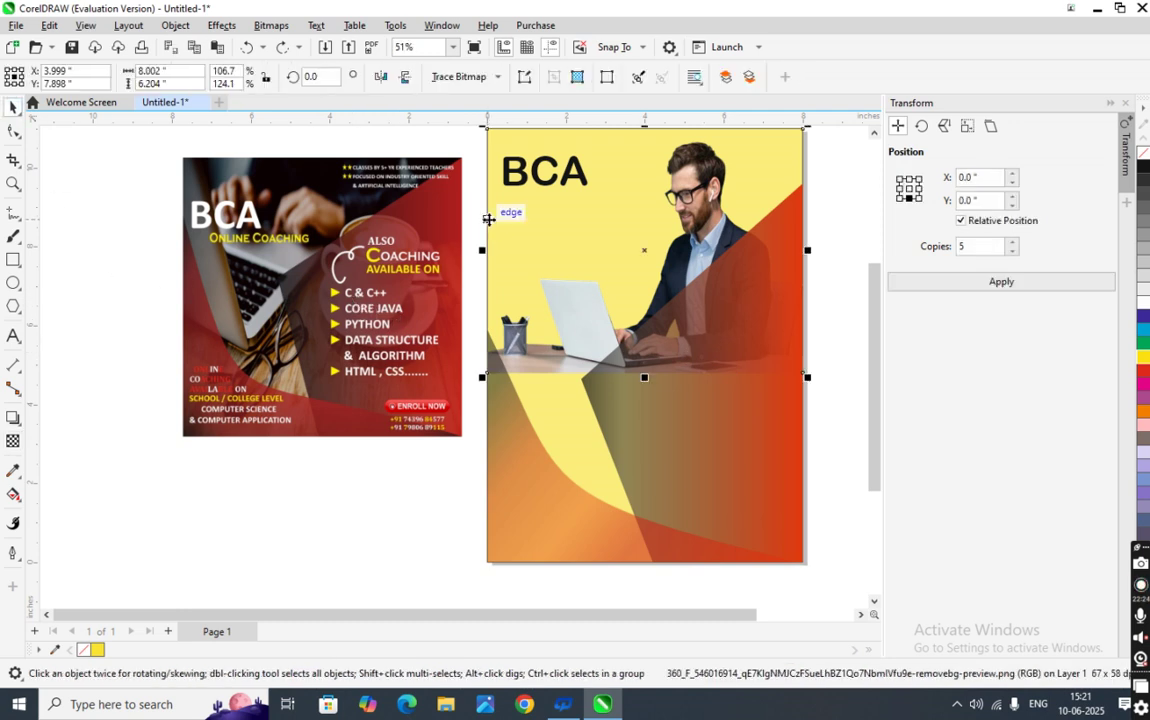
left_click(552, 412)
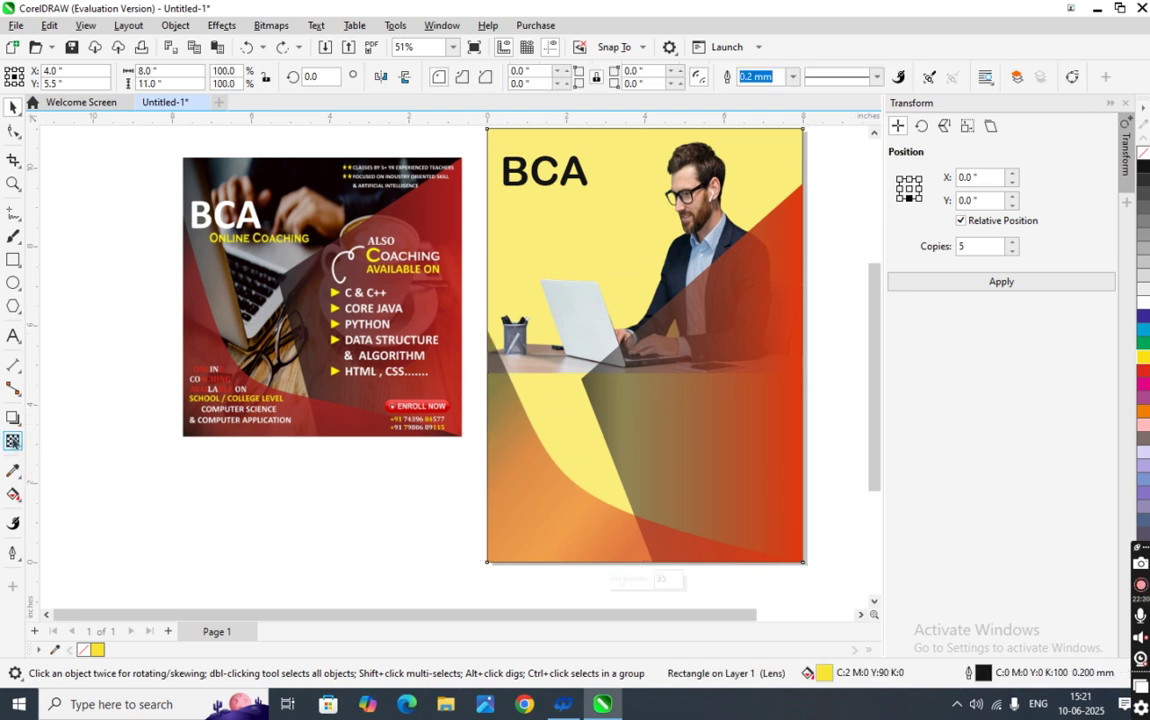
left_click(13, 441)
left_click(643, 584)
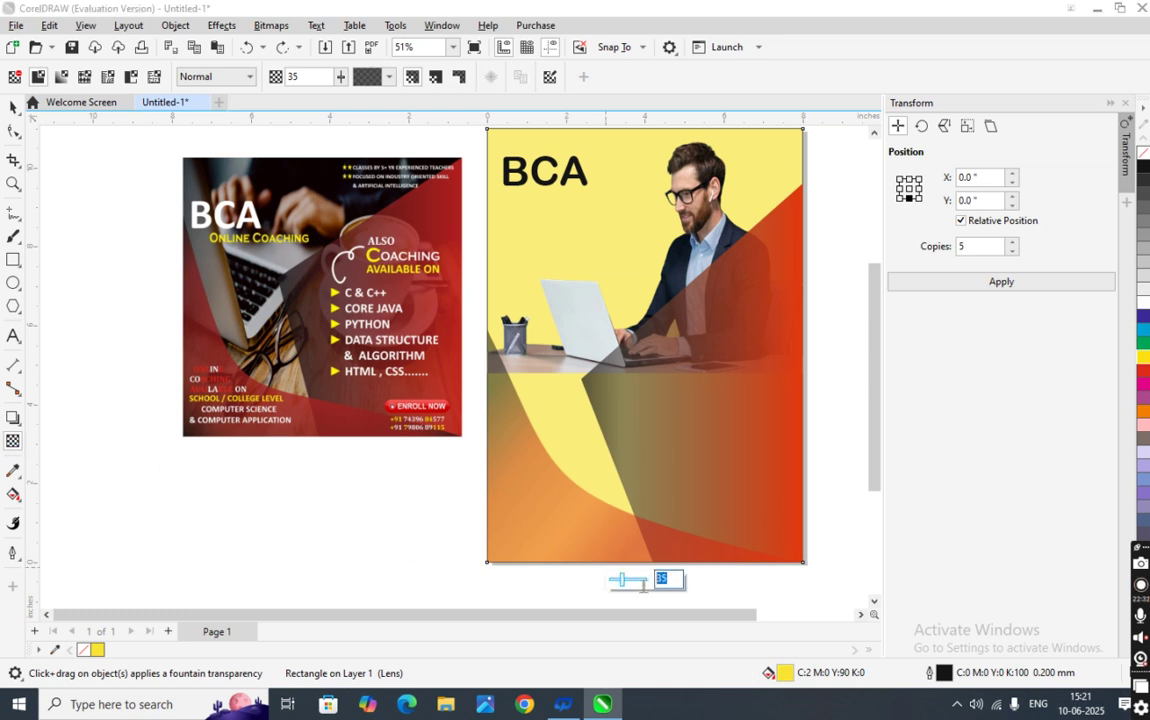
type("40")
key("Return")
left_click(390, 514)
left_click(13, 107)
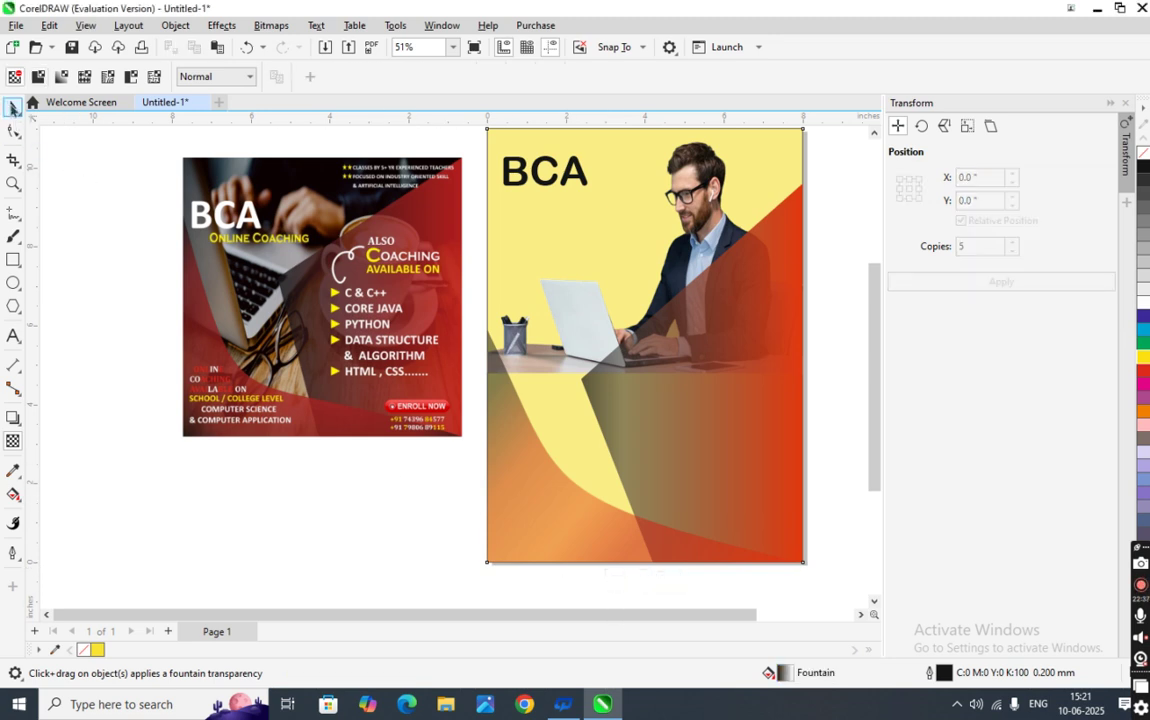
- Add a single letter O as a new text object on the canvas
left_click(13, 336)
left_click(162, 528)
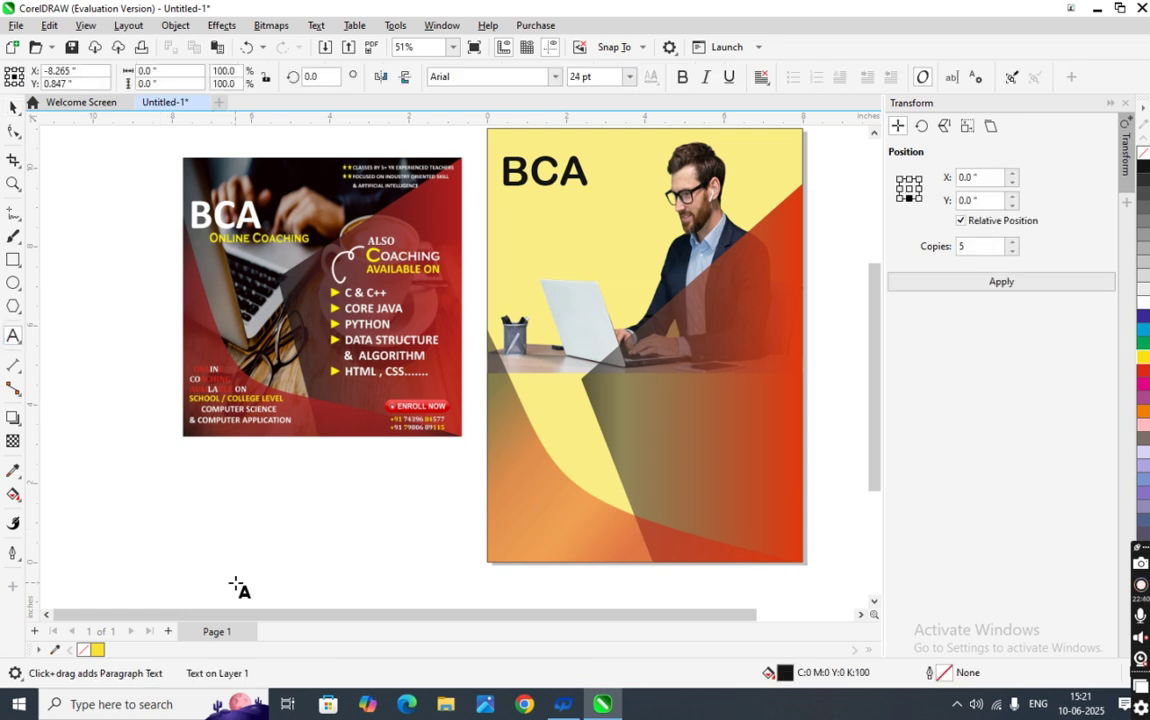
type("O")
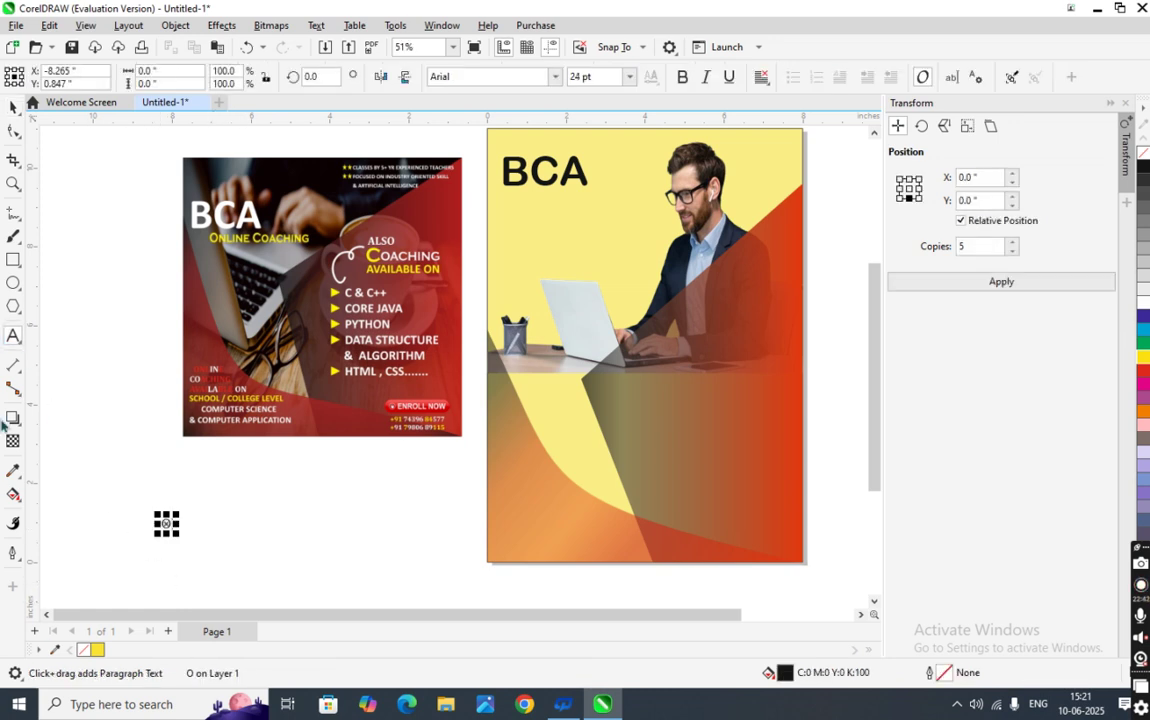
left_click(11, 107)
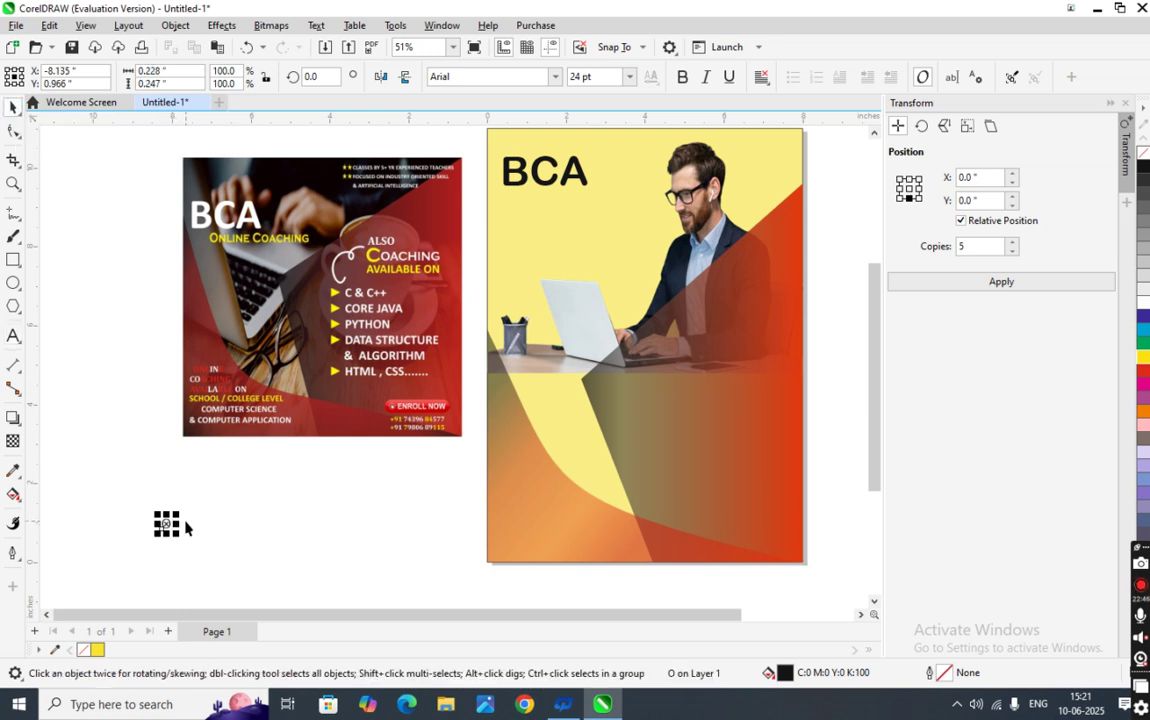
- Enlarge the letter O and set its font size to 53 pt
left_click_drag(177, 513, 180, 501)
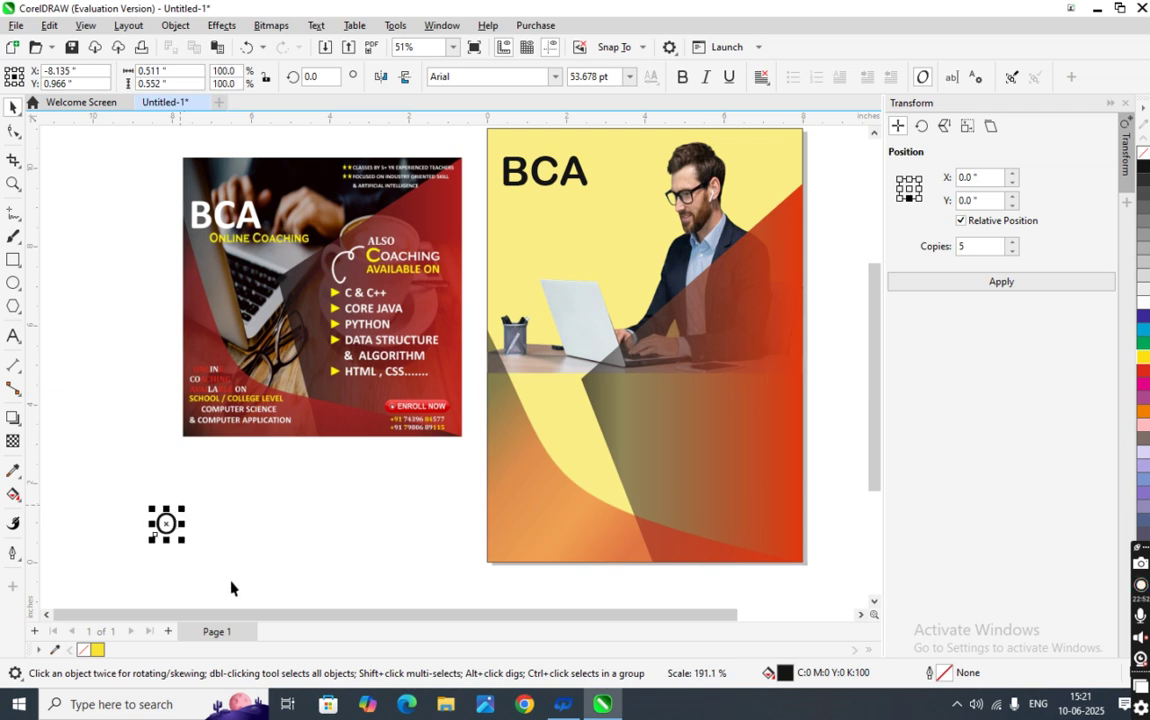
left_click(199, 547)
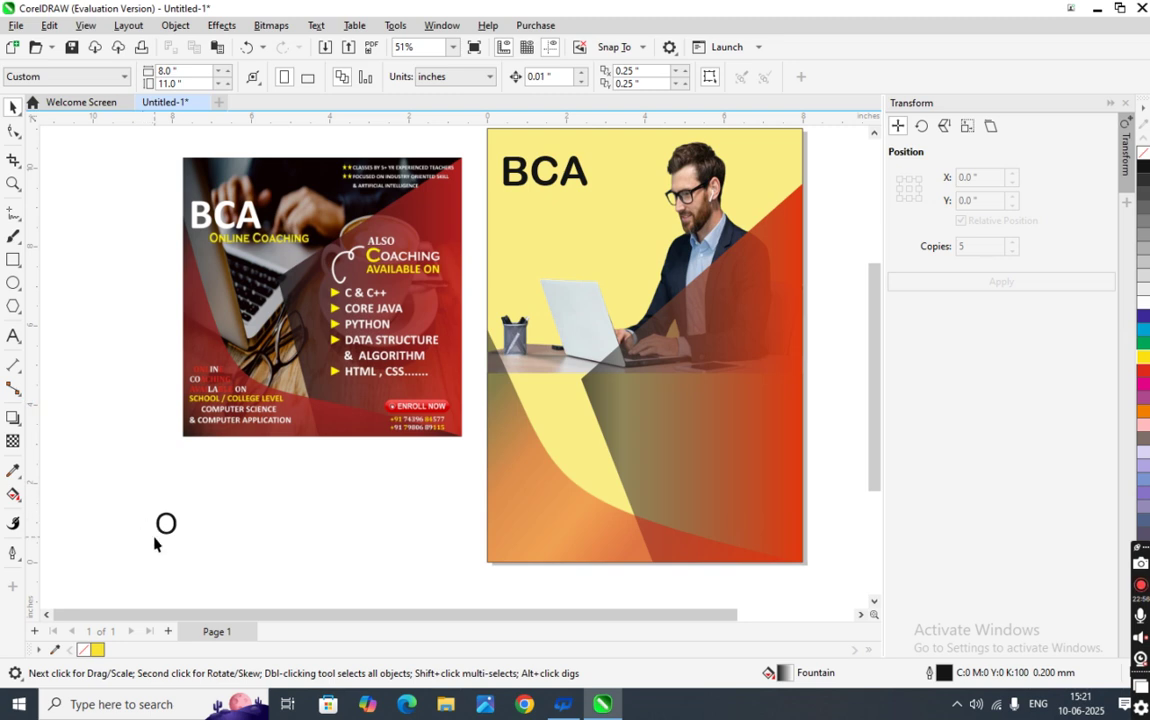
left_click(167, 525)
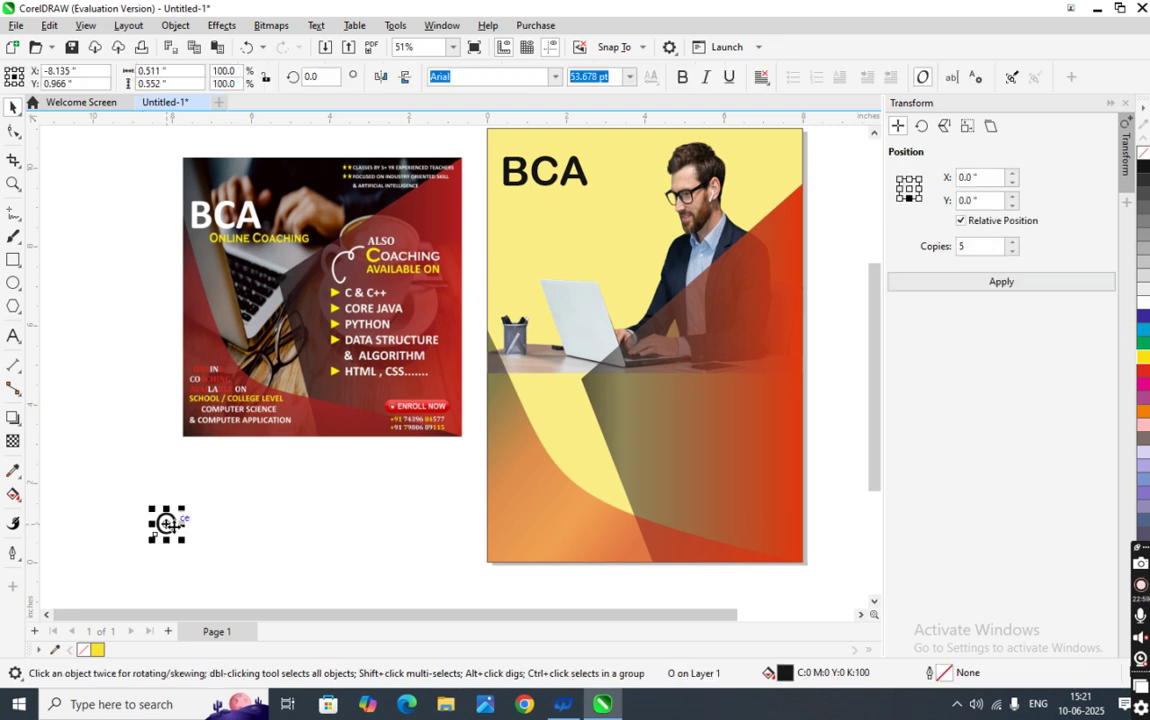
left_click(607, 84)
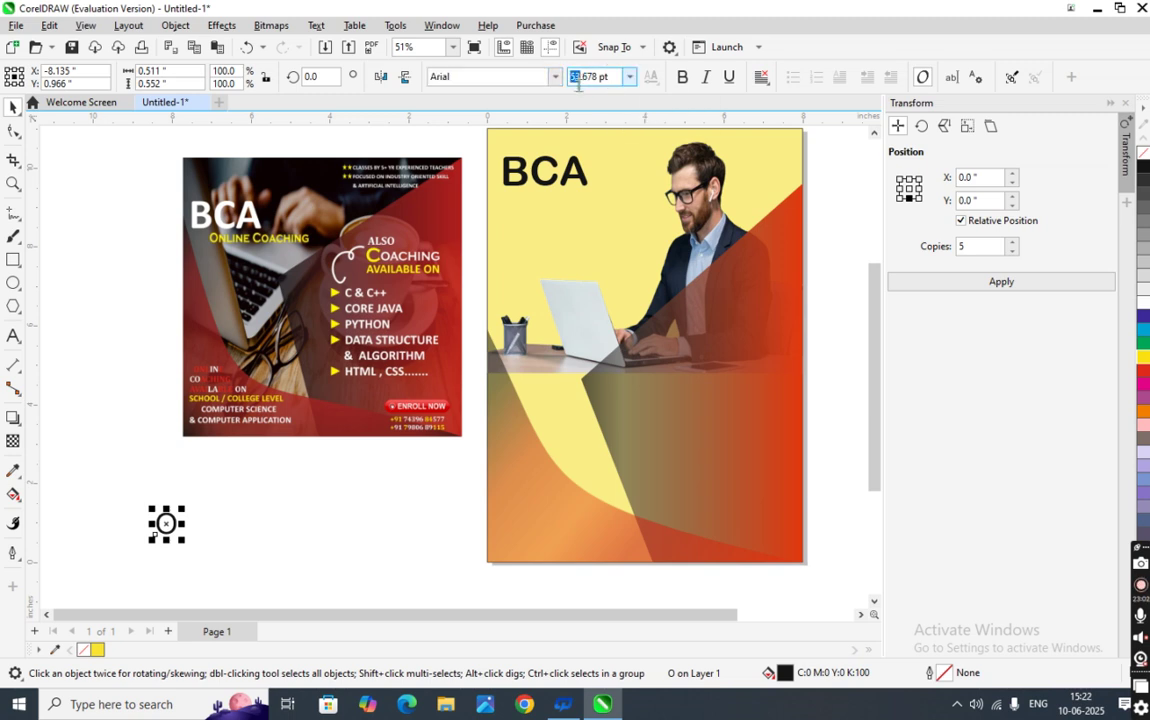
key("BackSpace")
type("53")
key("Return")
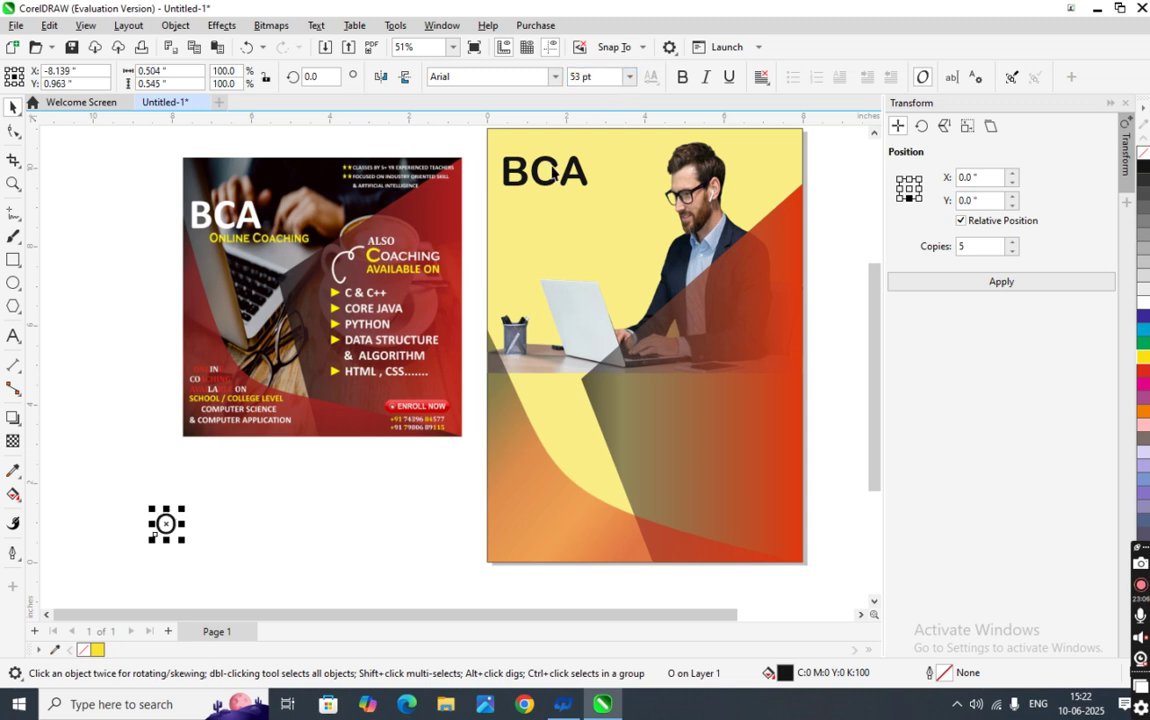
left_click(254, 470)
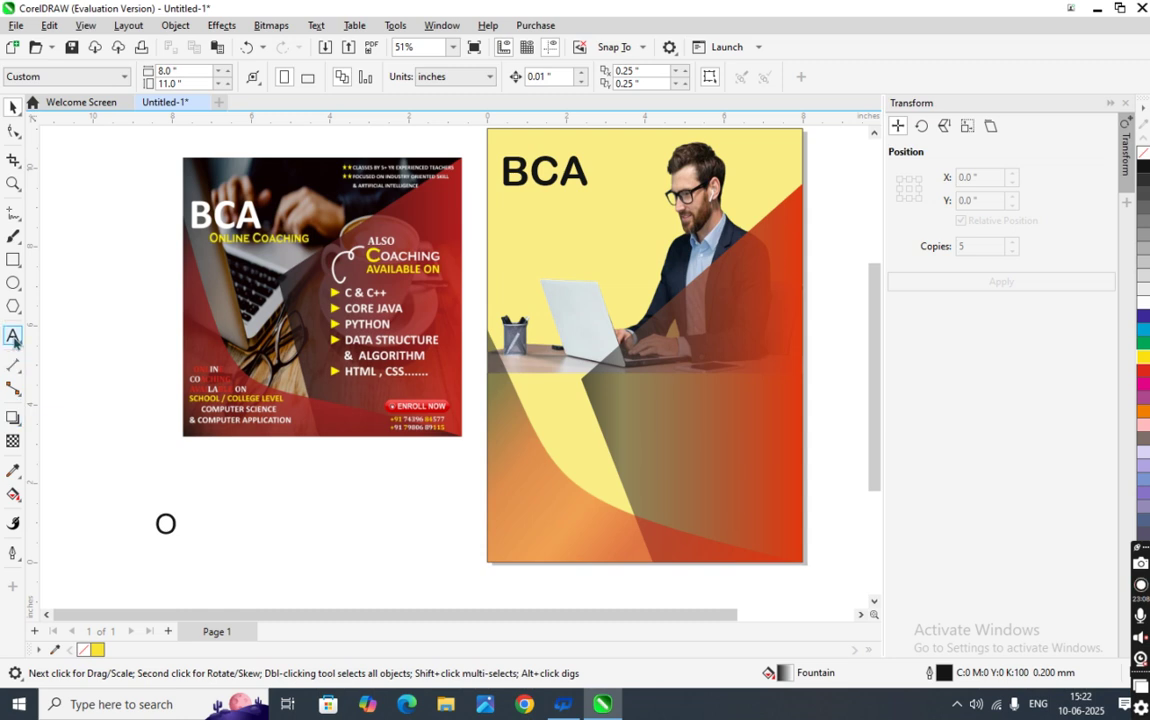
- Add a separate NLINE text object beside the large O
left_click(13, 338)
type("n")
key("BackSpace")
key("BackSpace")
key("BackSpace")
key("BackSpace")
key("BackSpace")
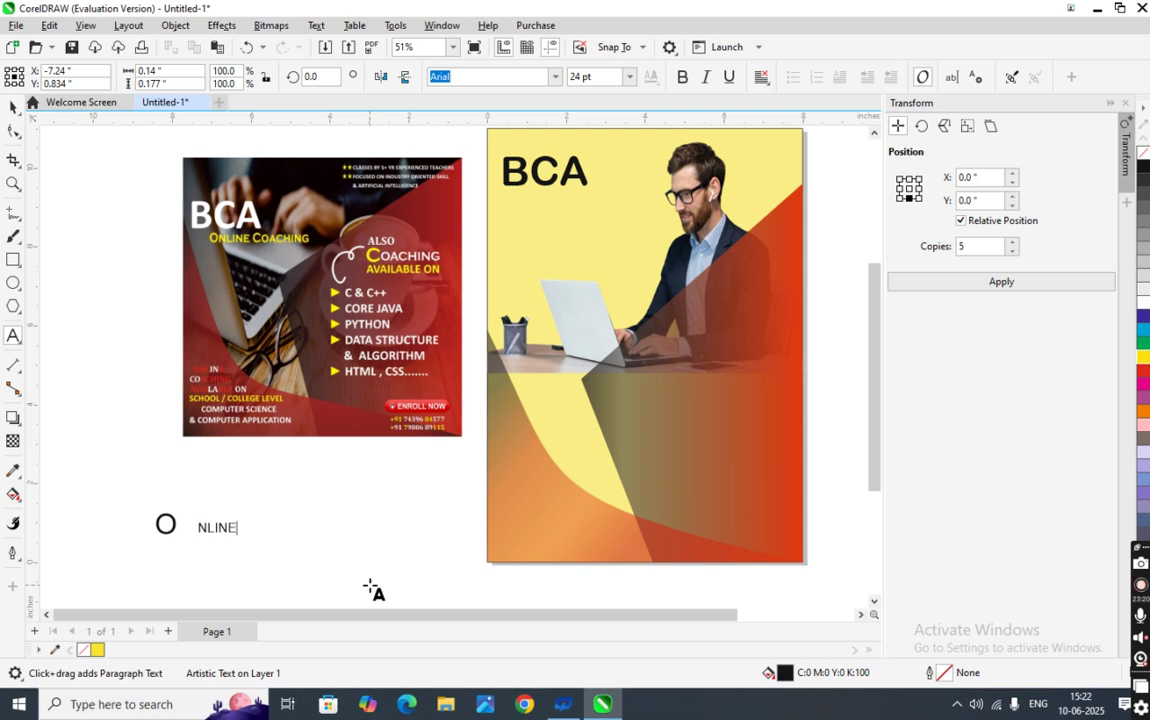
left_click(14, 107)
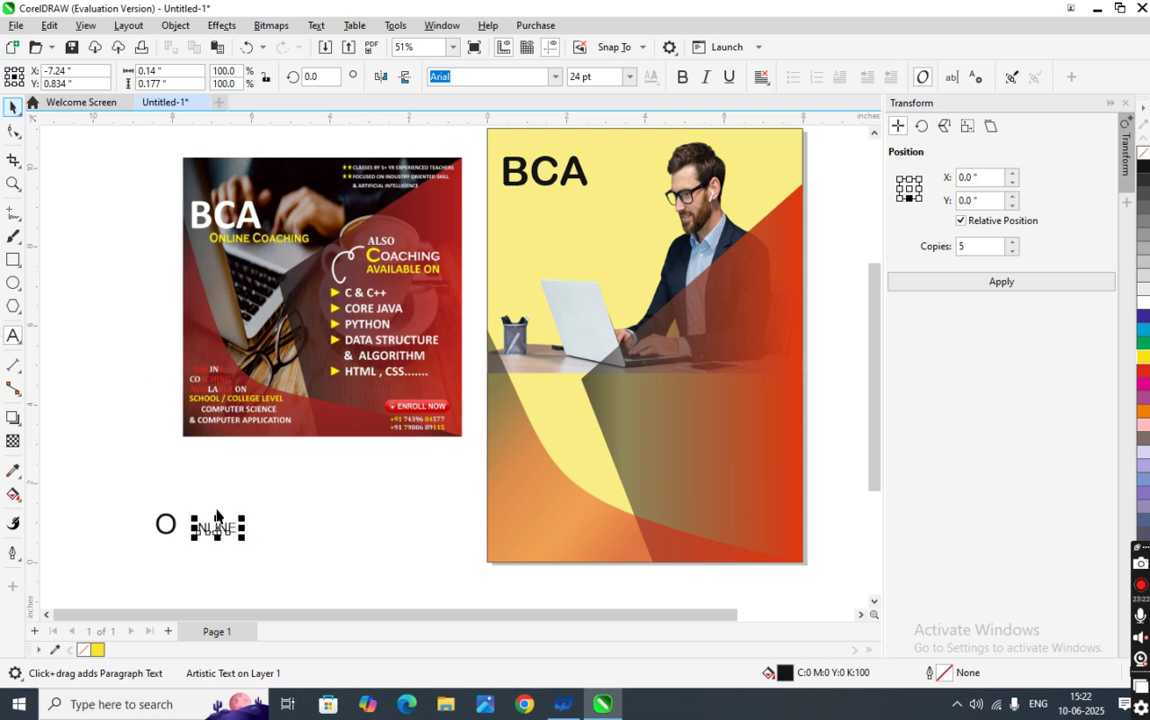
- Nudge the NLINE text left and slightly down so it sits against the O, spelling ONLINE
scroll(216, 515, "up", 2)
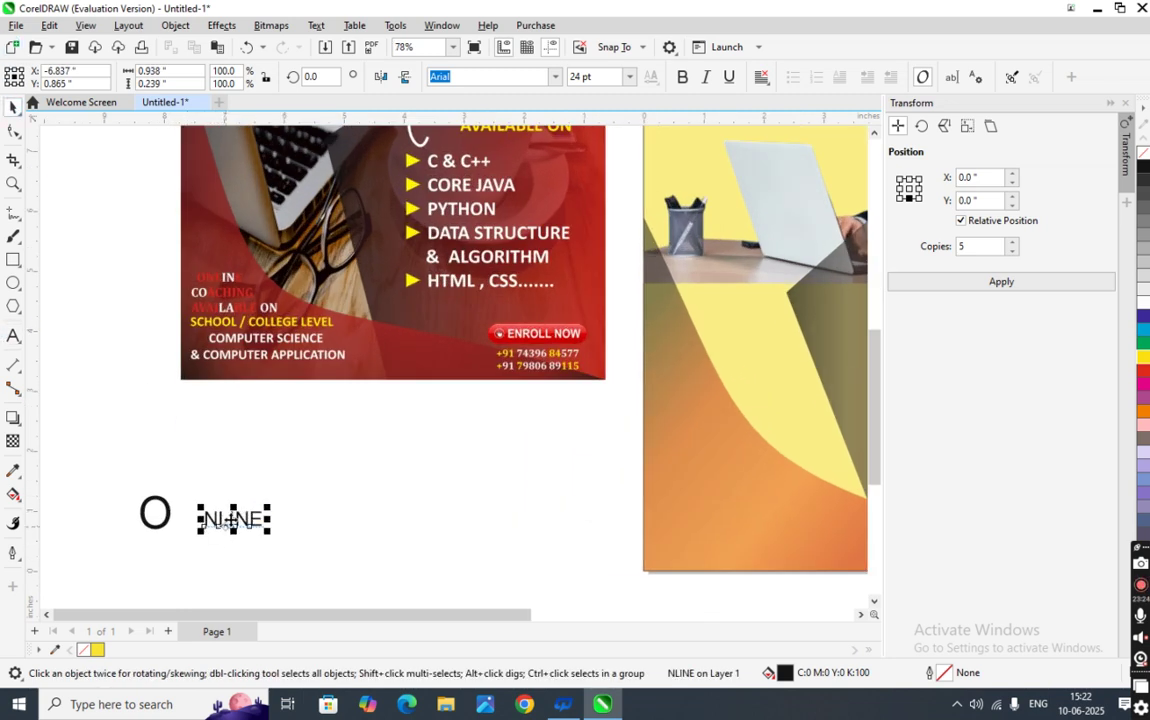
left_click(232, 519)
left_click(252, 521)
left_click(240, 519)
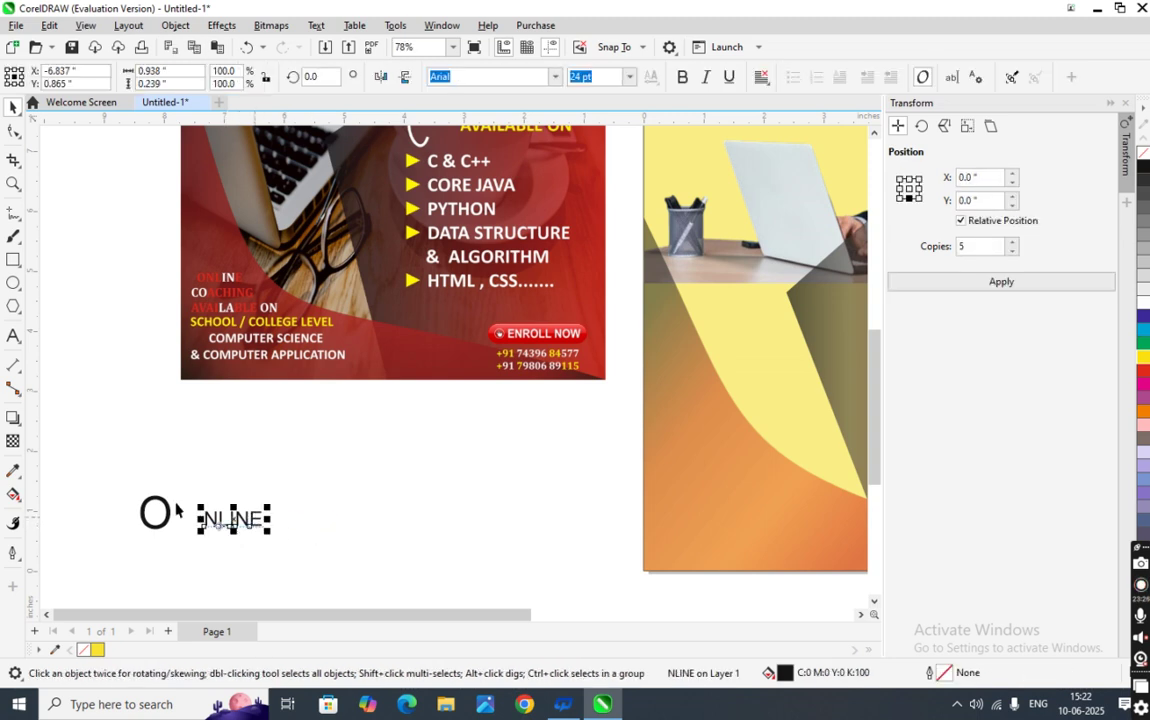
left_click(166, 515, "shift")
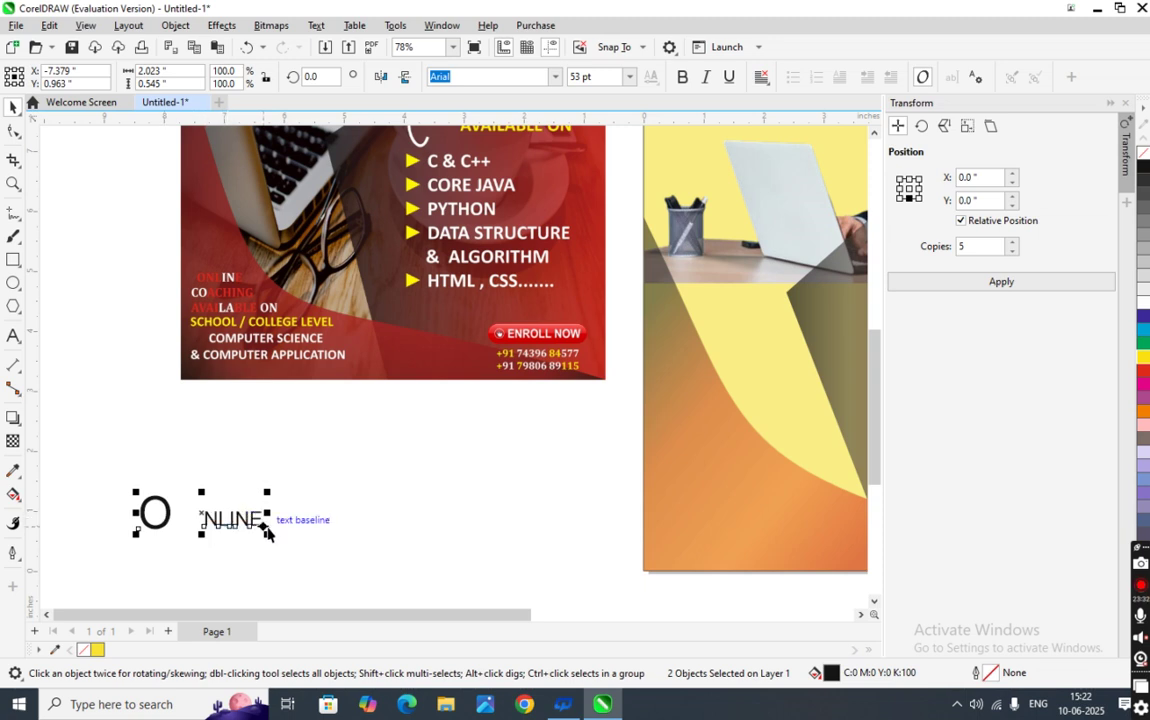
left_click(302, 536)
left_click(236, 513)
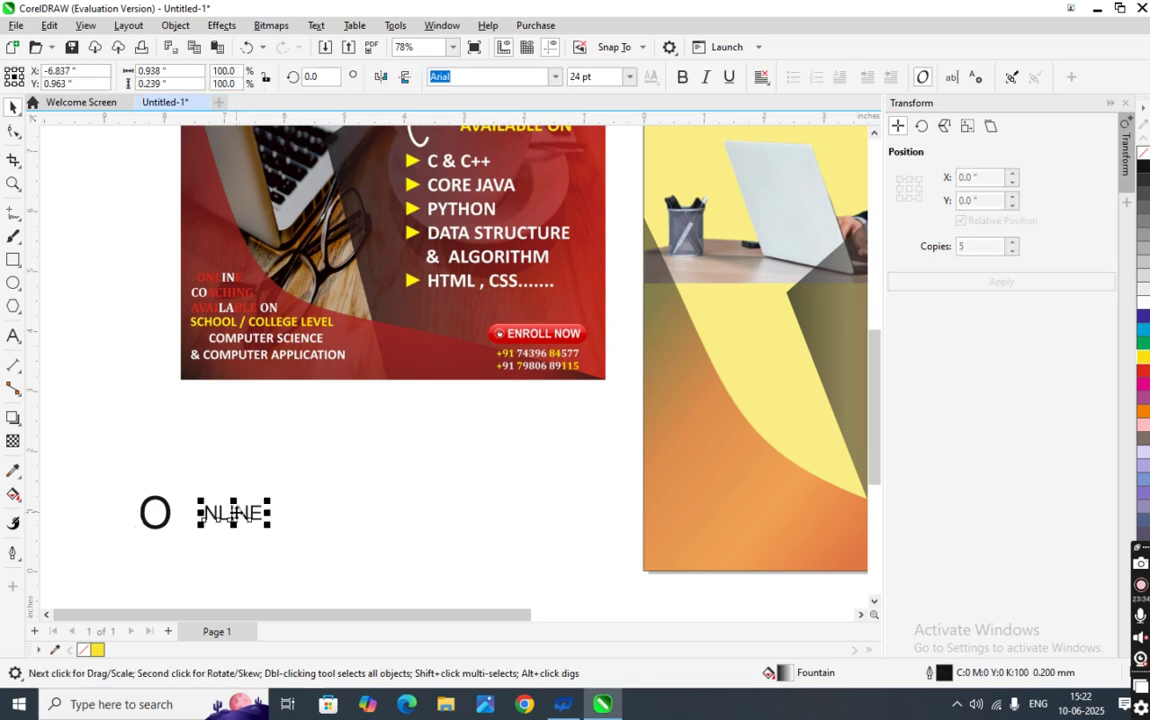
key("Left")
key("Left")
key("Left")
key("Left")
key("Left")
key("Left")
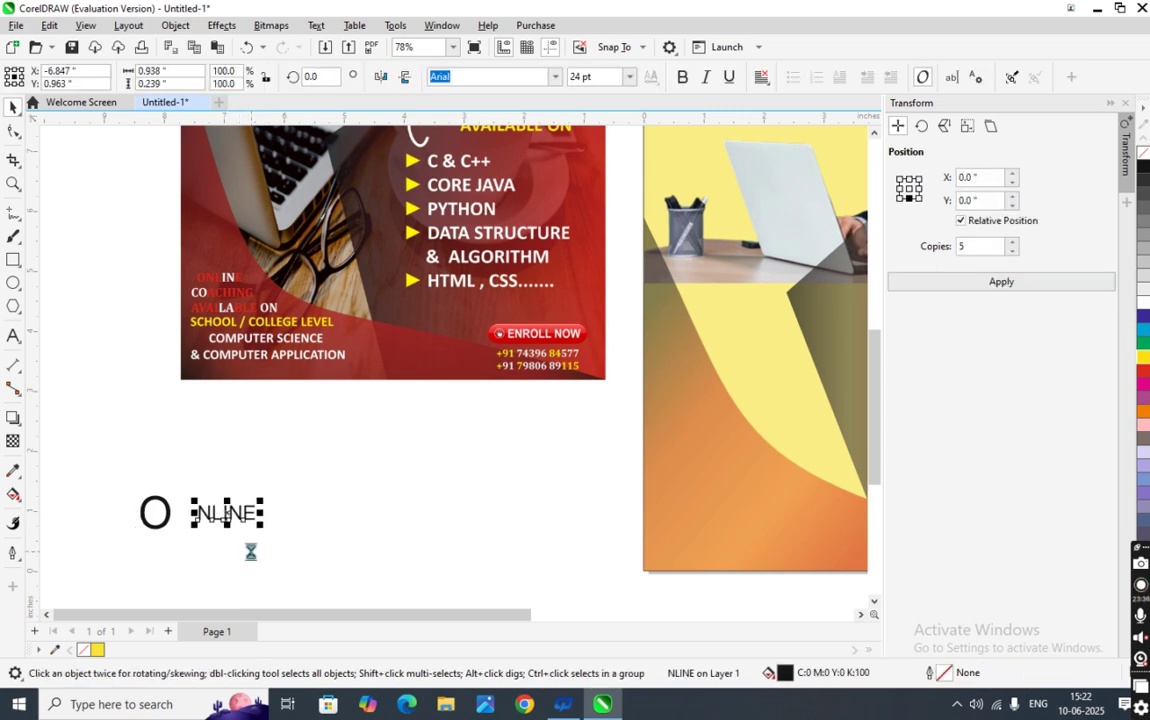
key("Left")
key("Left")
key("Left")
key("Left")
key("Left")
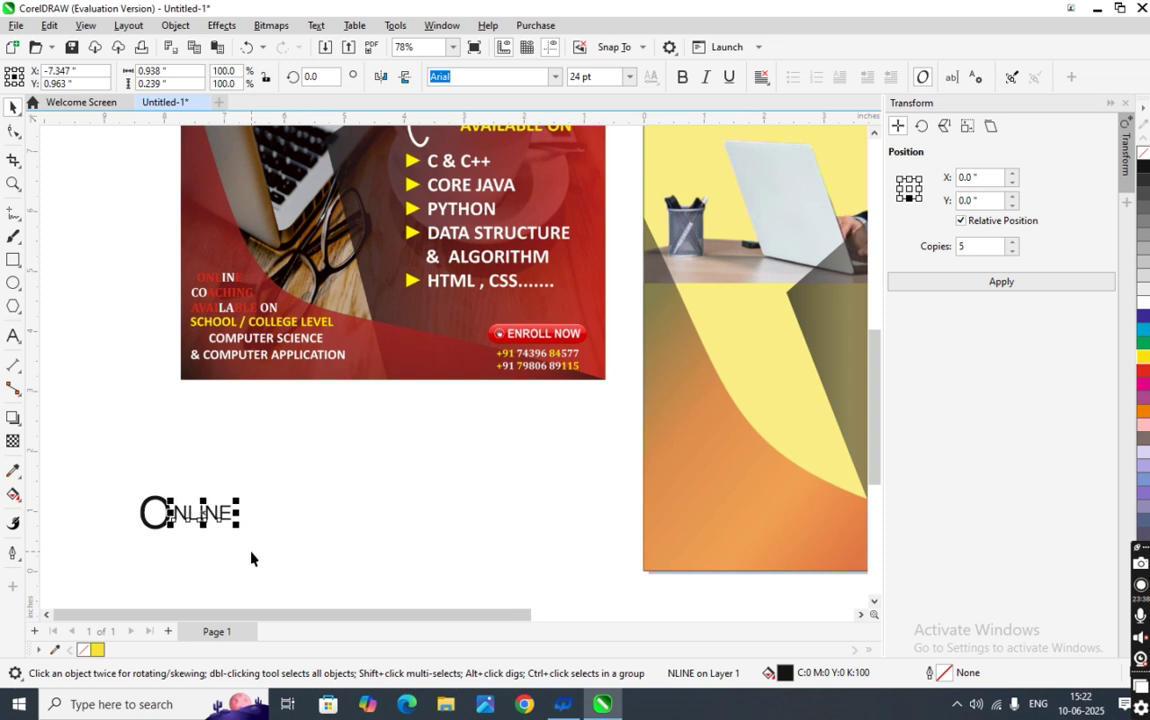
key("ctrl+Down")
key("ctrl+Down")
key("ctrl+Down")
key("ctrl+Down")
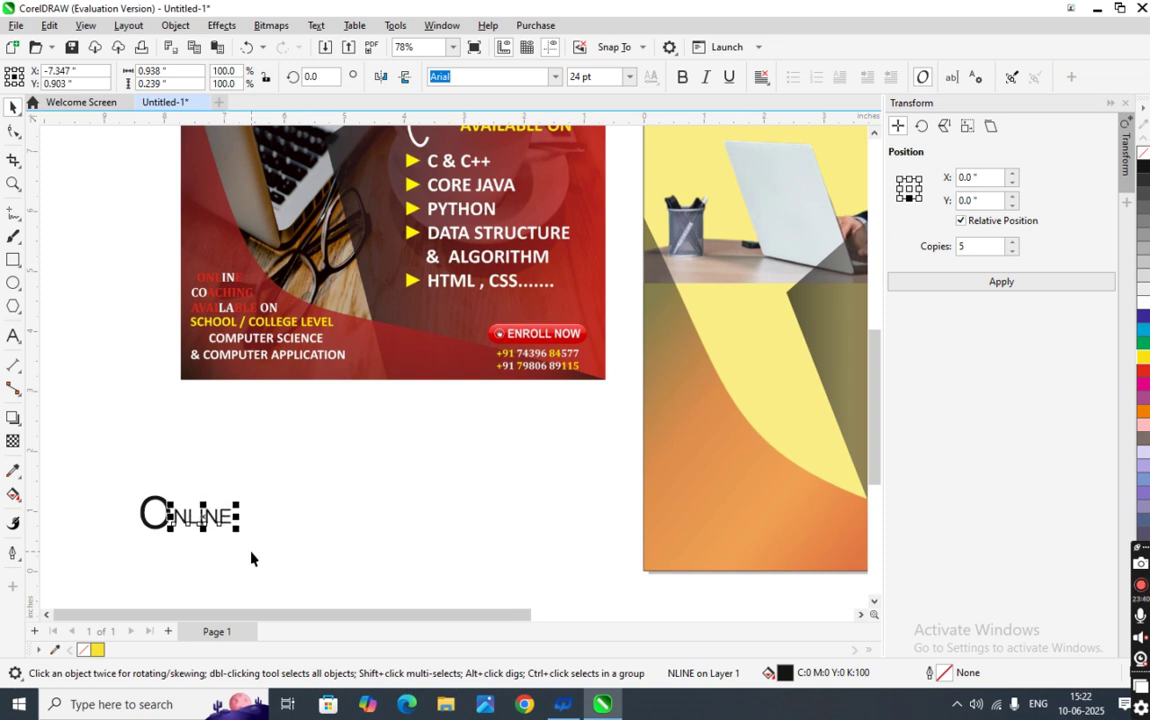
scroll(180, 510, "up", 4)
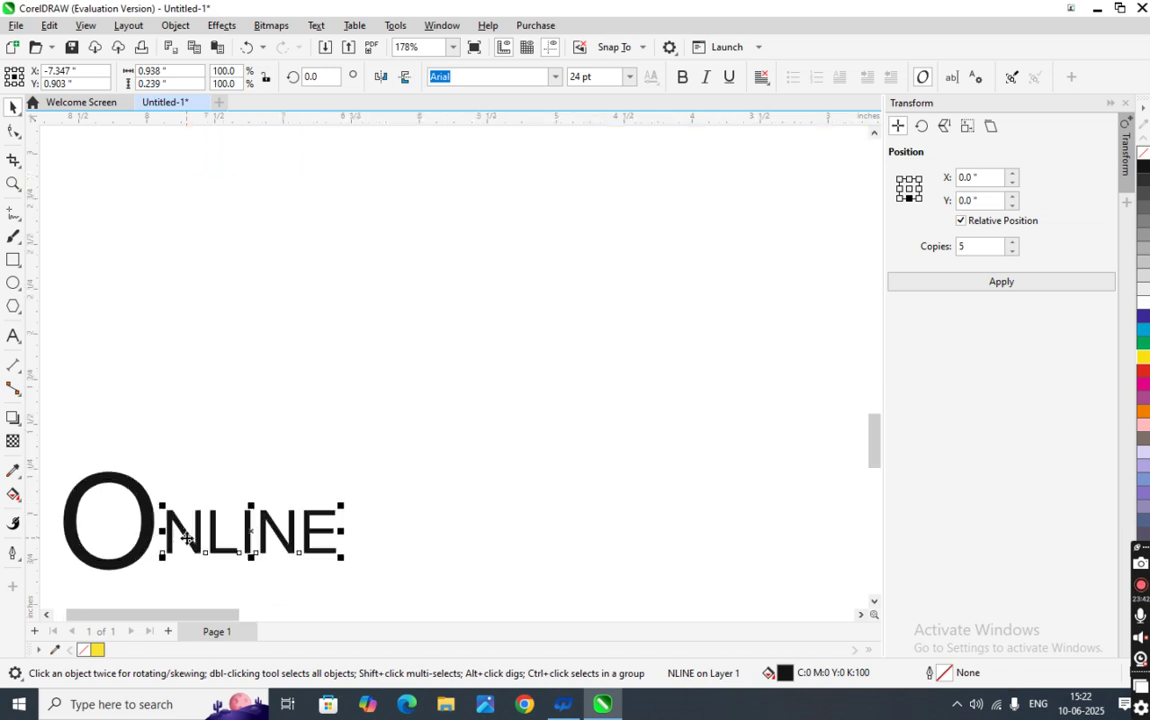
scroll(190, 520, "down", 1)
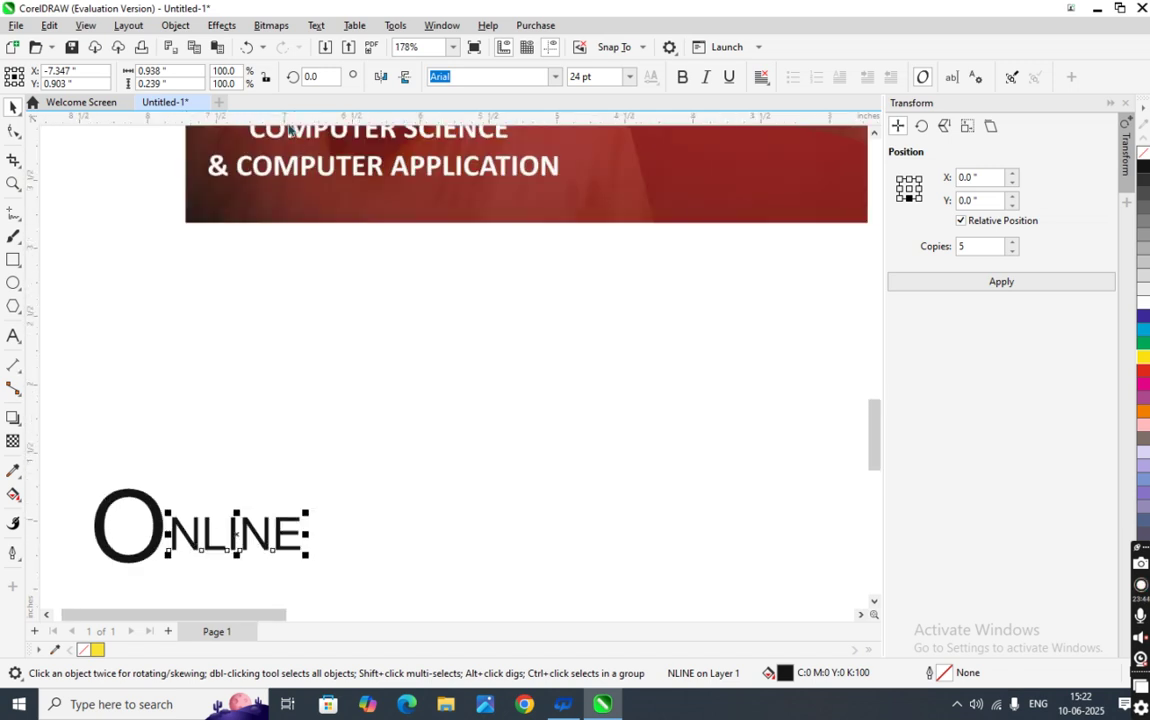
left_click_drag(285, 133, 312, 346)
- Undo the banner move and place a horizontal guideline at the base of the ONLINE text
key("ctrl+z")
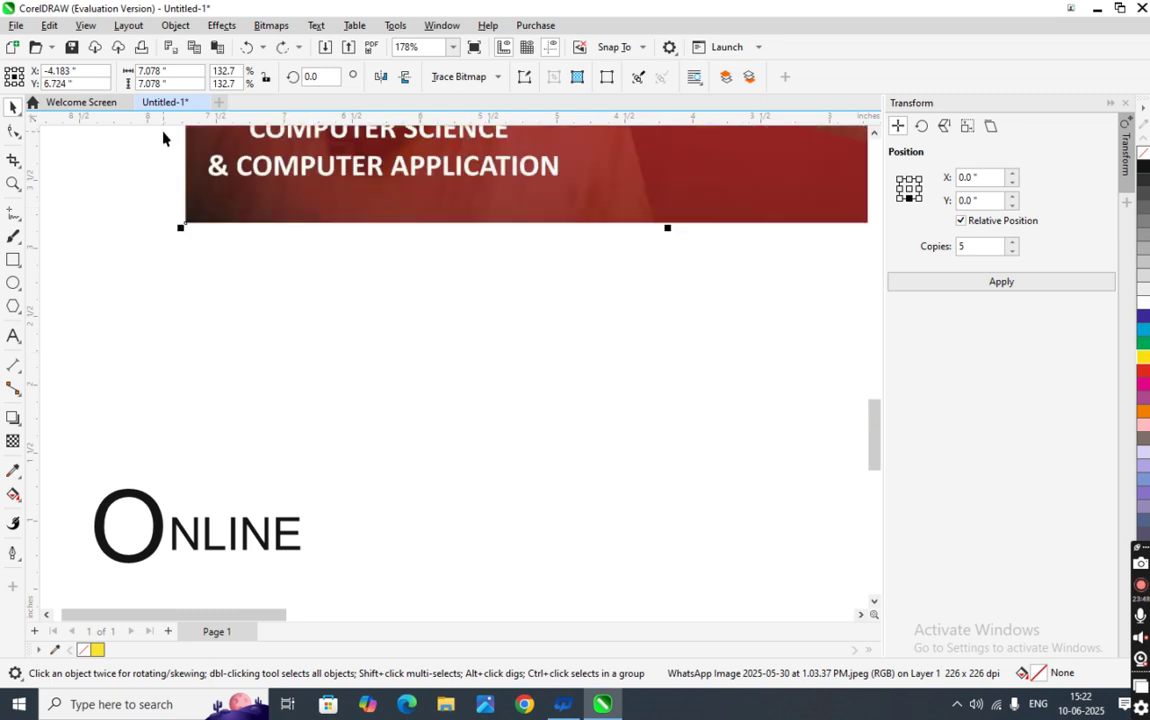
left_click_drag(146, 127, 140, 566)
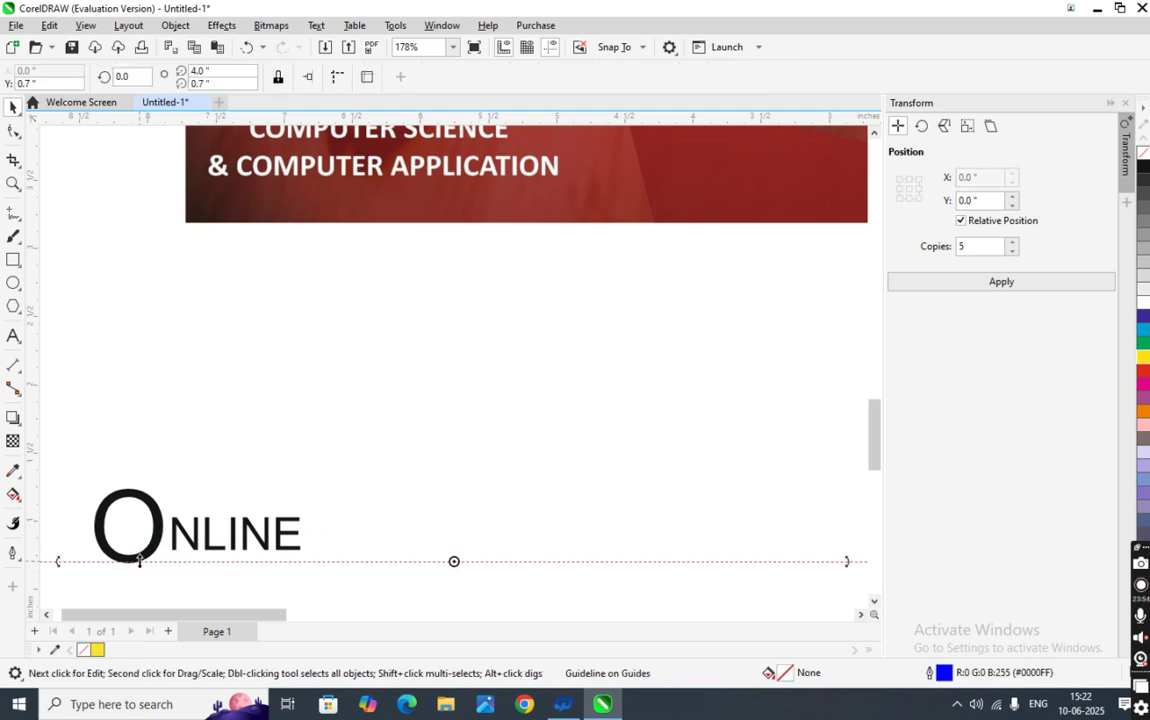
scroll(145, 564, "up", 3)
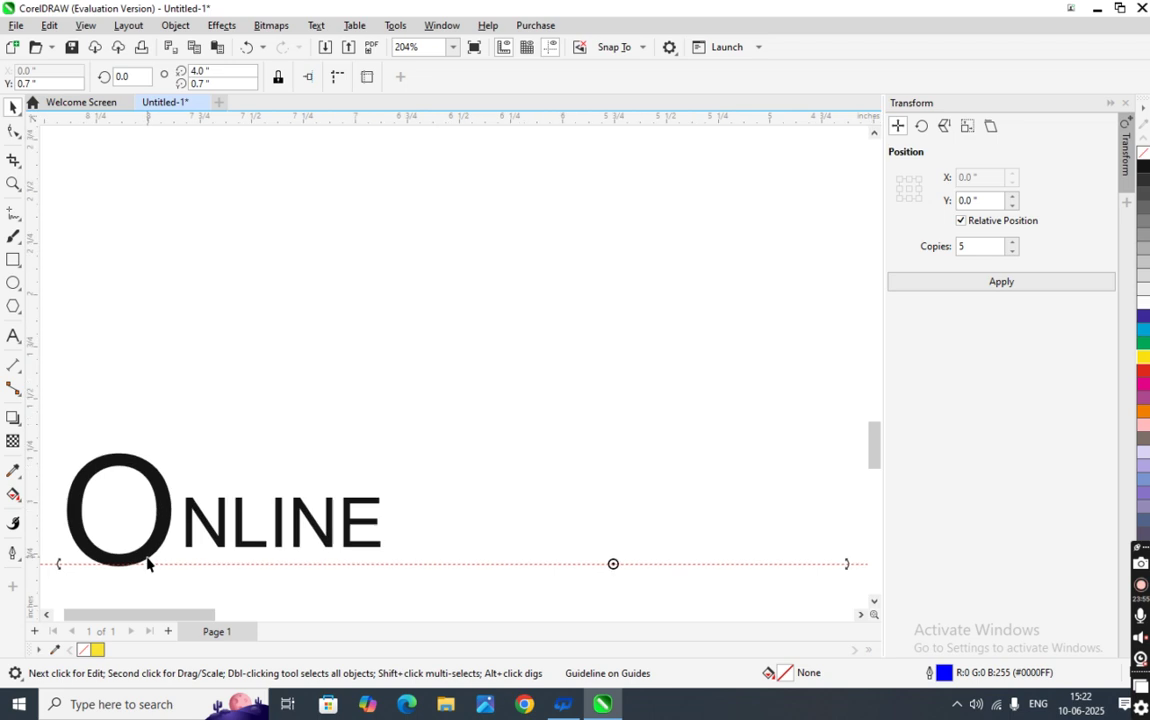
left_click(265, 567)
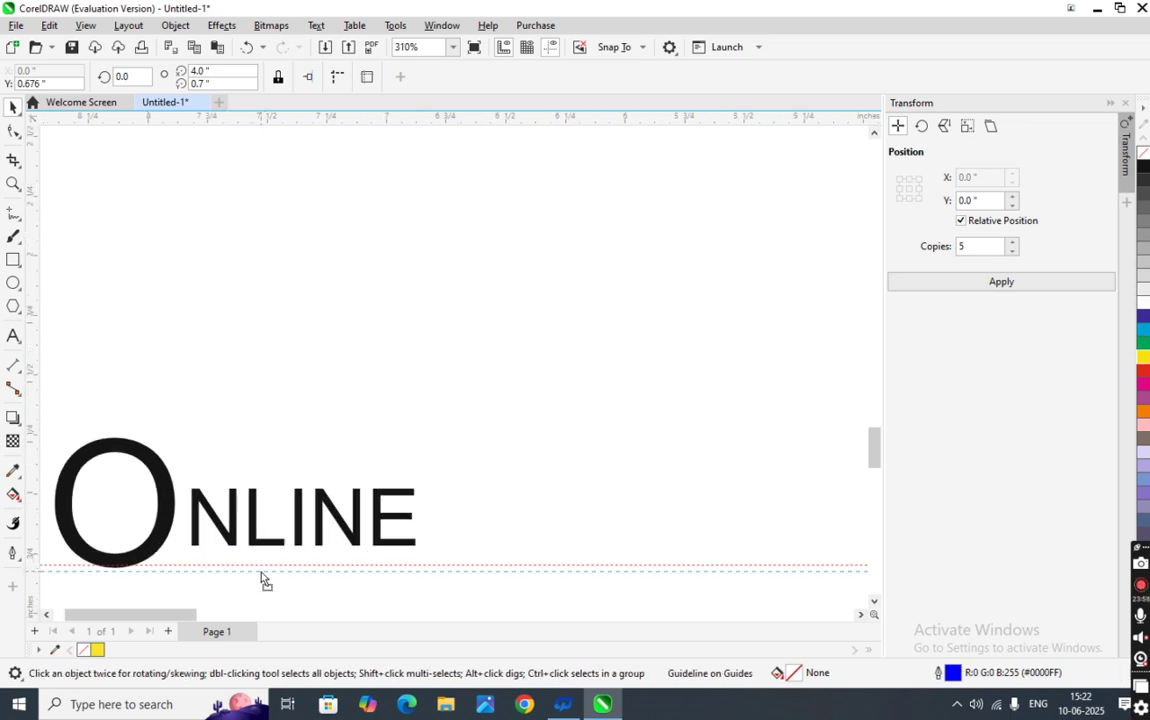
left_click_drag(261, 572, 260, 570)
- Nudge NLINE down onto the guideline and closer to the O
left_click(300, 533)
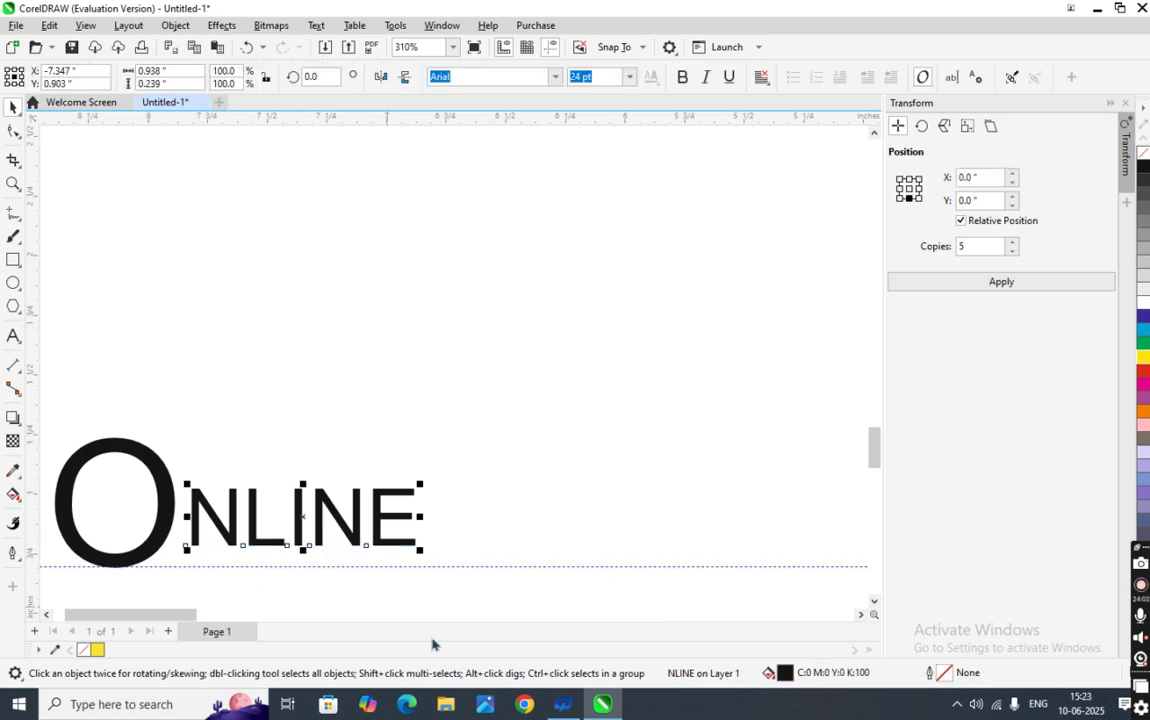
key("Down")
key("Down")
key("Down")
key("Down")
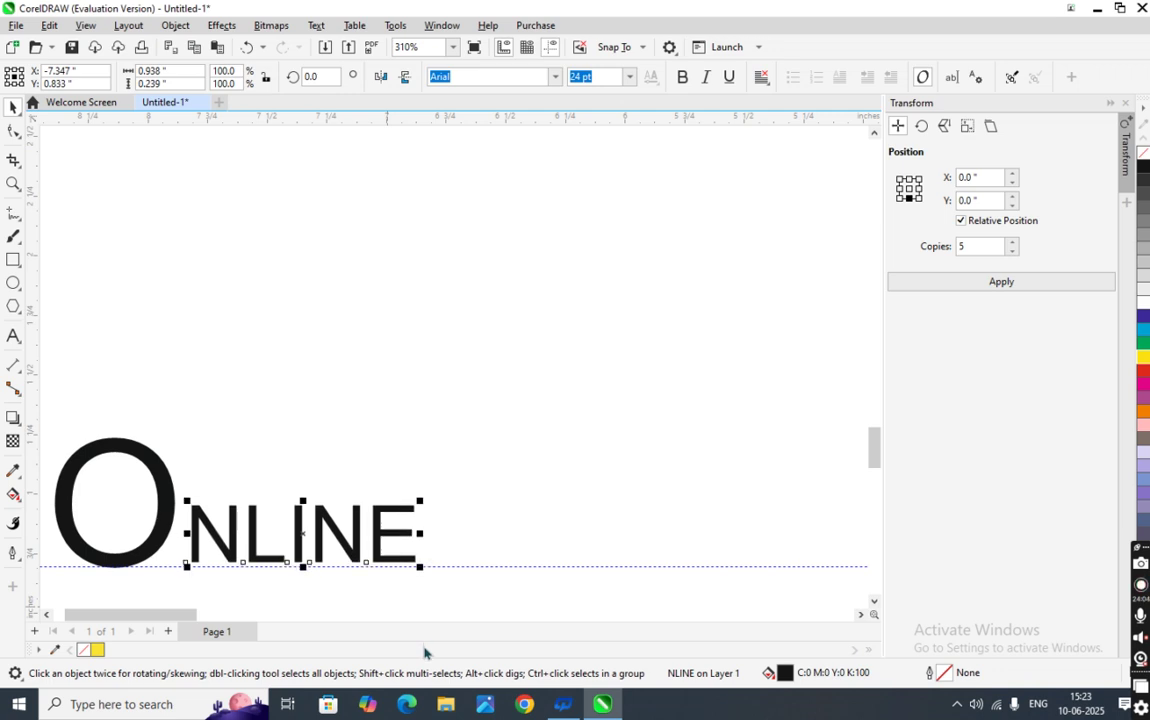
key("Down")
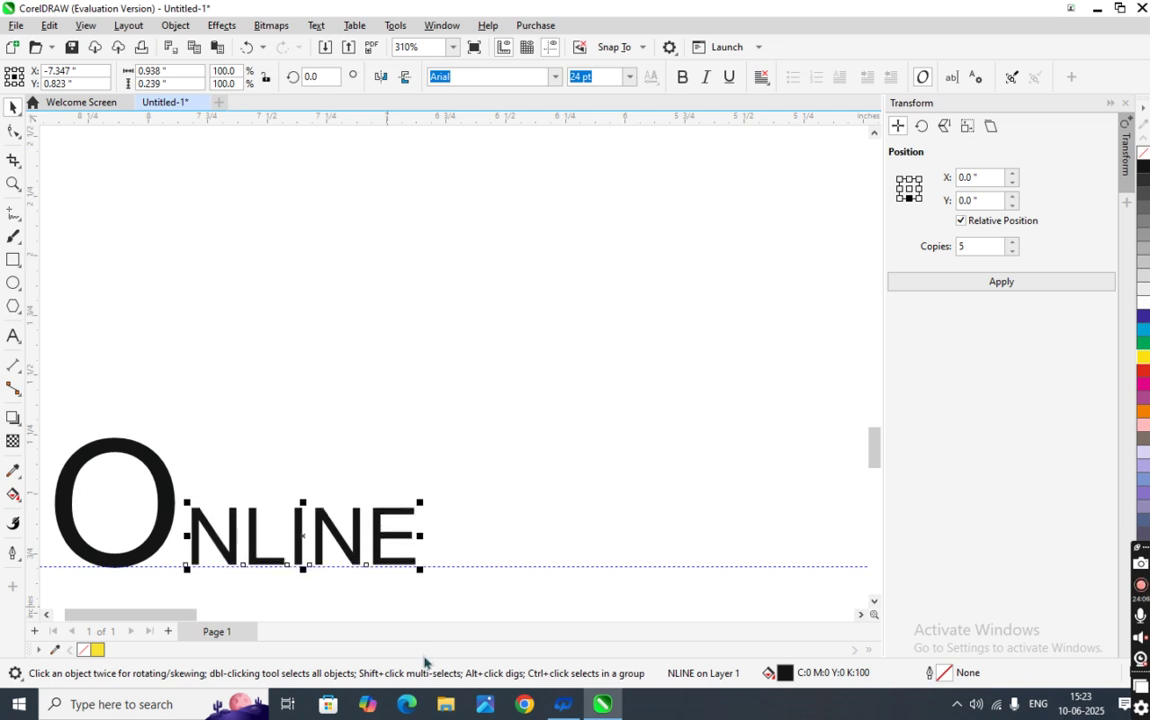
key("Left")
key("Left")
key("Left")
key("Left")
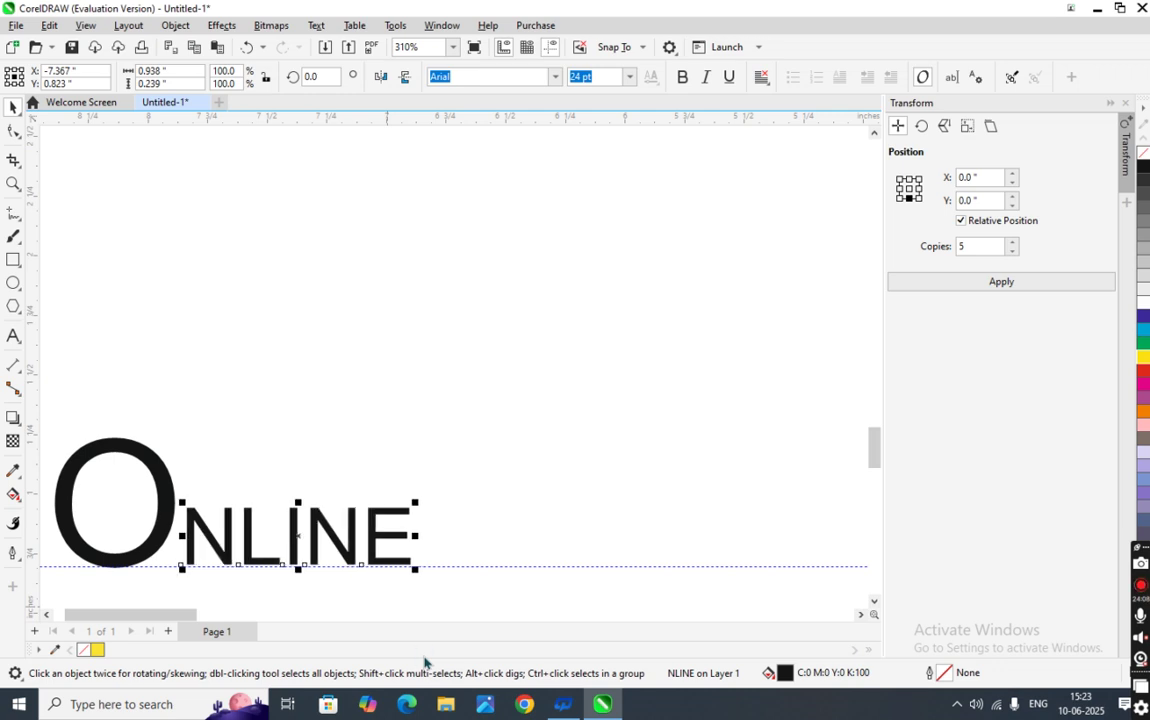
key("Left")
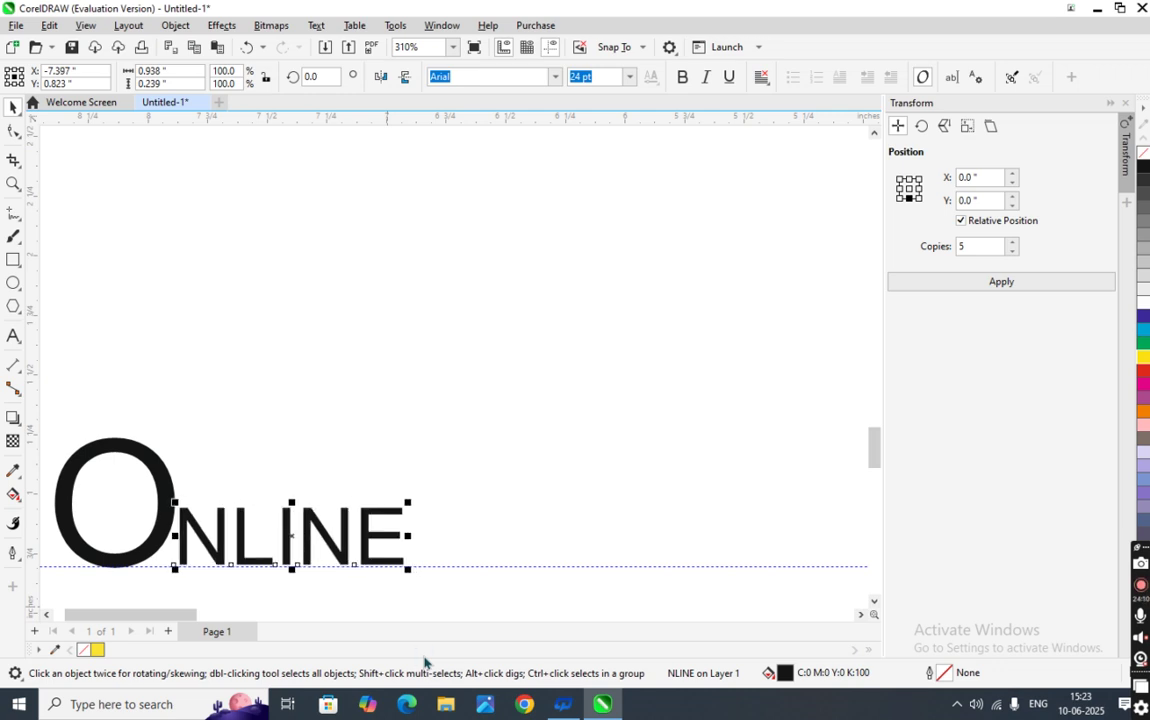
key("Down")
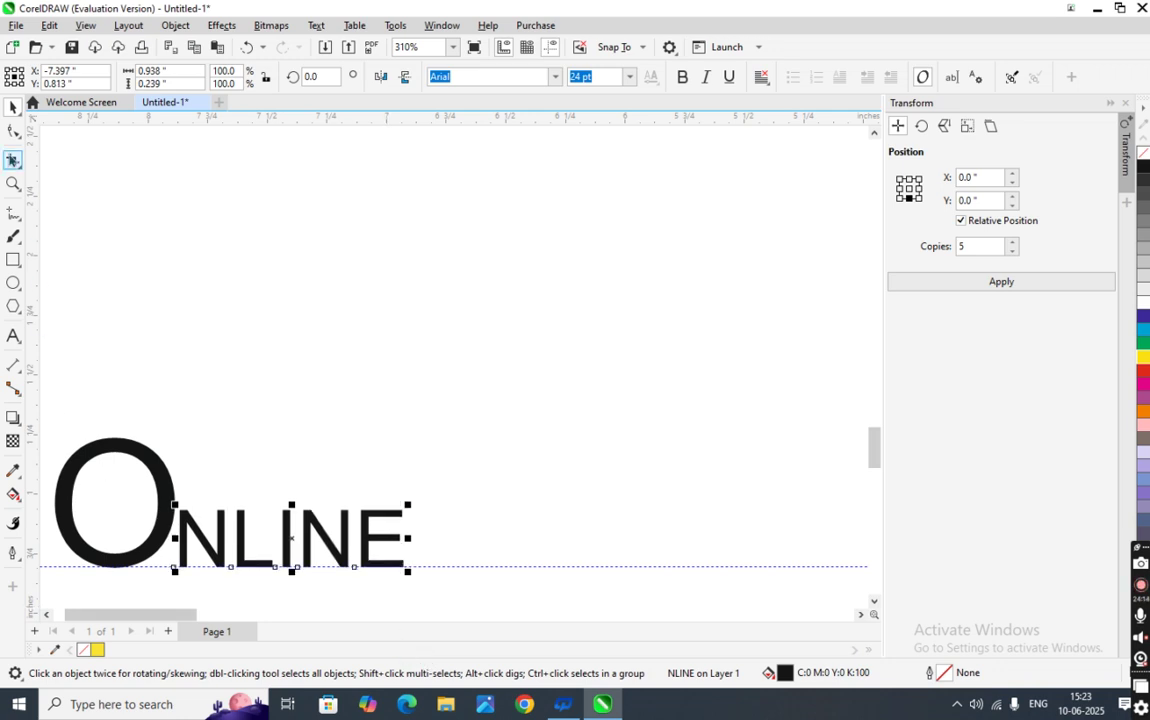
key("Up")
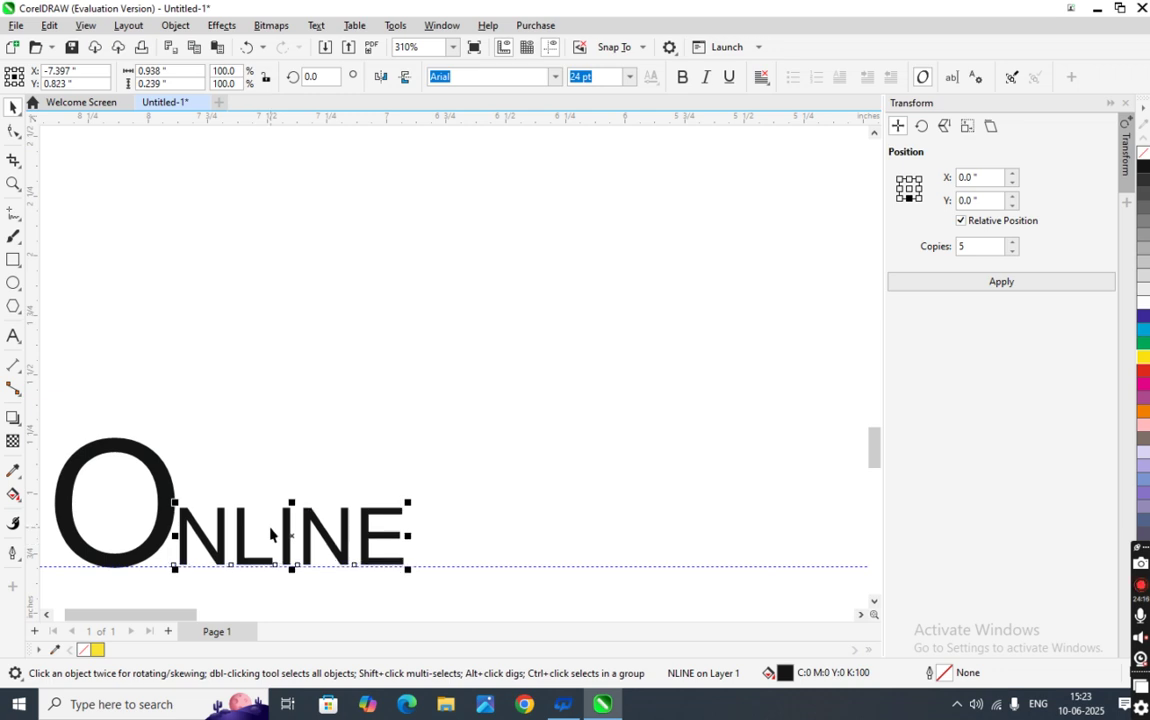
- Change the NLINE letters' font size from 24 pt to 34 pt
left_click(268, 546)
left_click(164, 487)
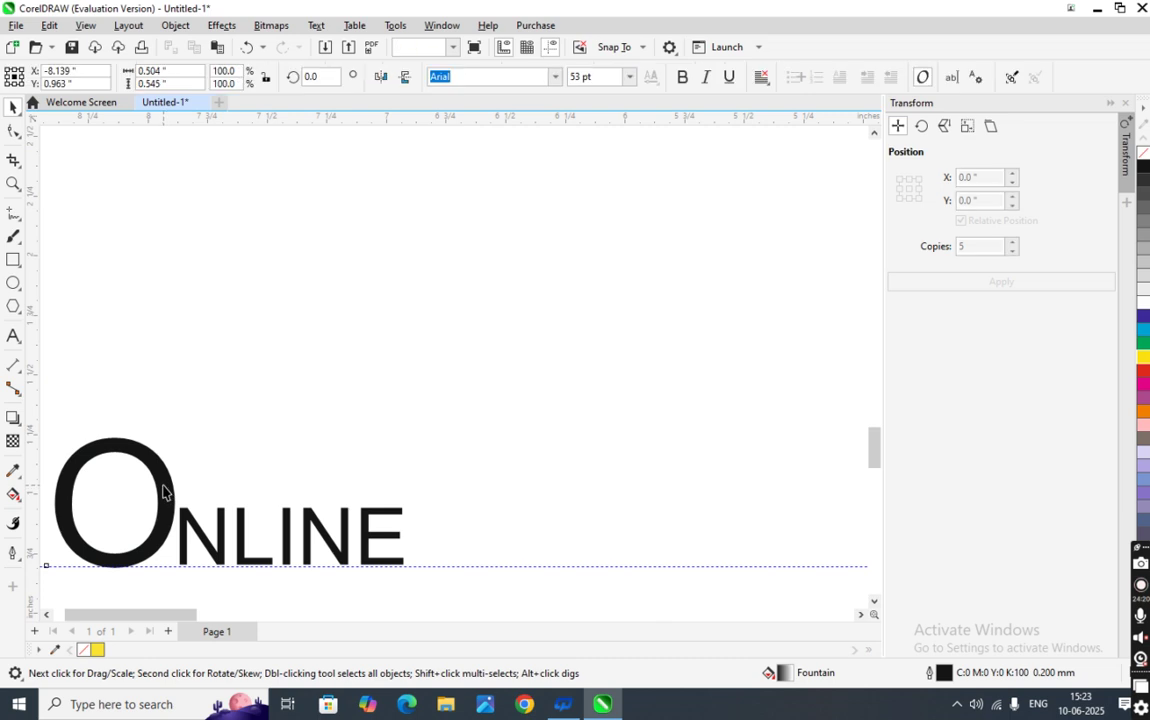
left_click(345, 540)
left_click(597, 78)
key("BackSpace")
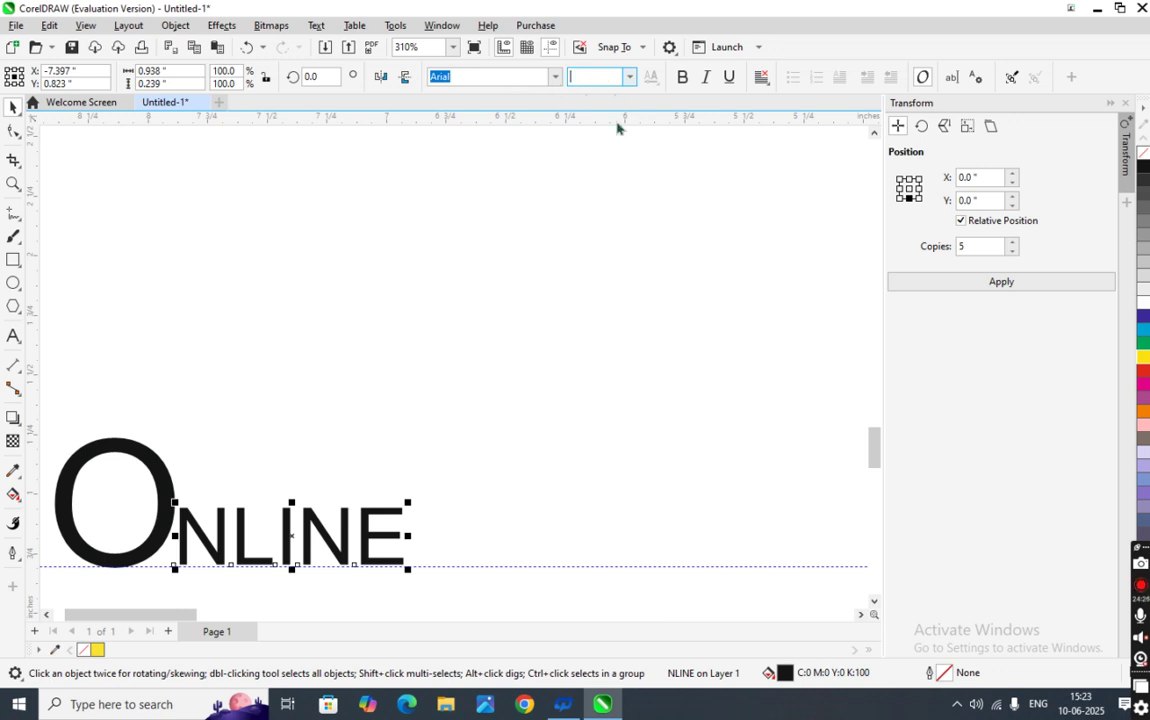
type("34")
key("Return")
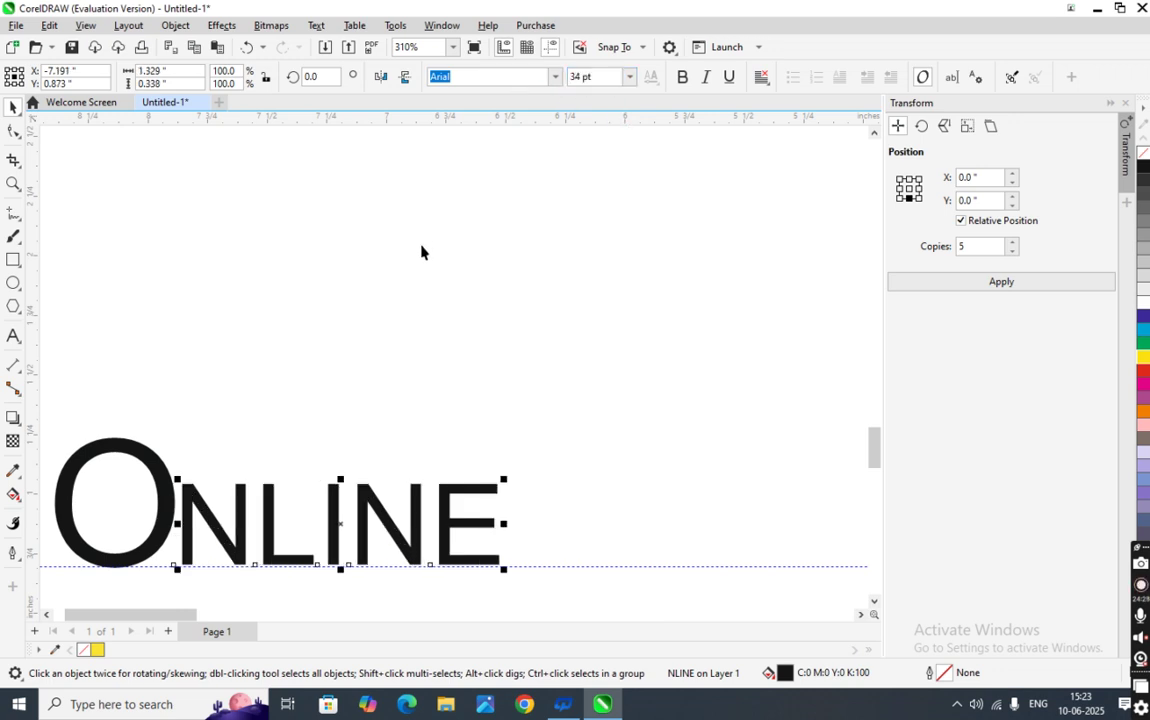
left_click(421, 252)
scroll(249, 539, "down", 3)
- Marquee-select both parts of ONLINE and move them up toward the posters
left_click_drag(128, 422, 436, 567)
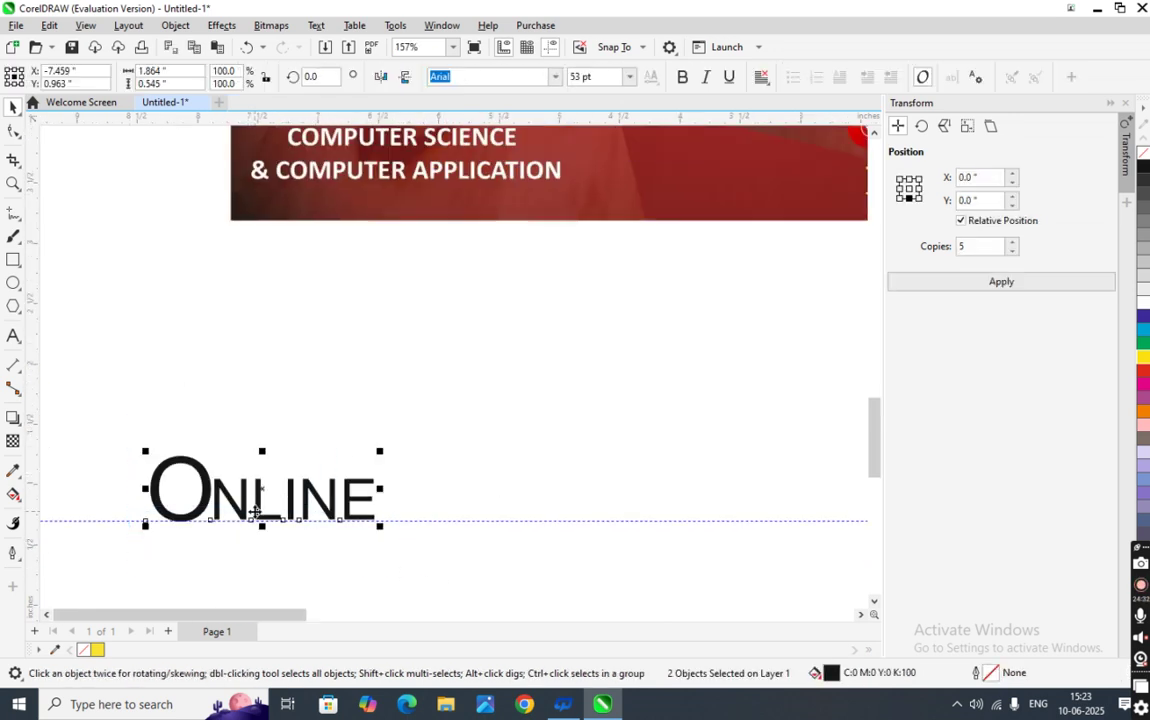
scroll(255, 511, "down", 5)
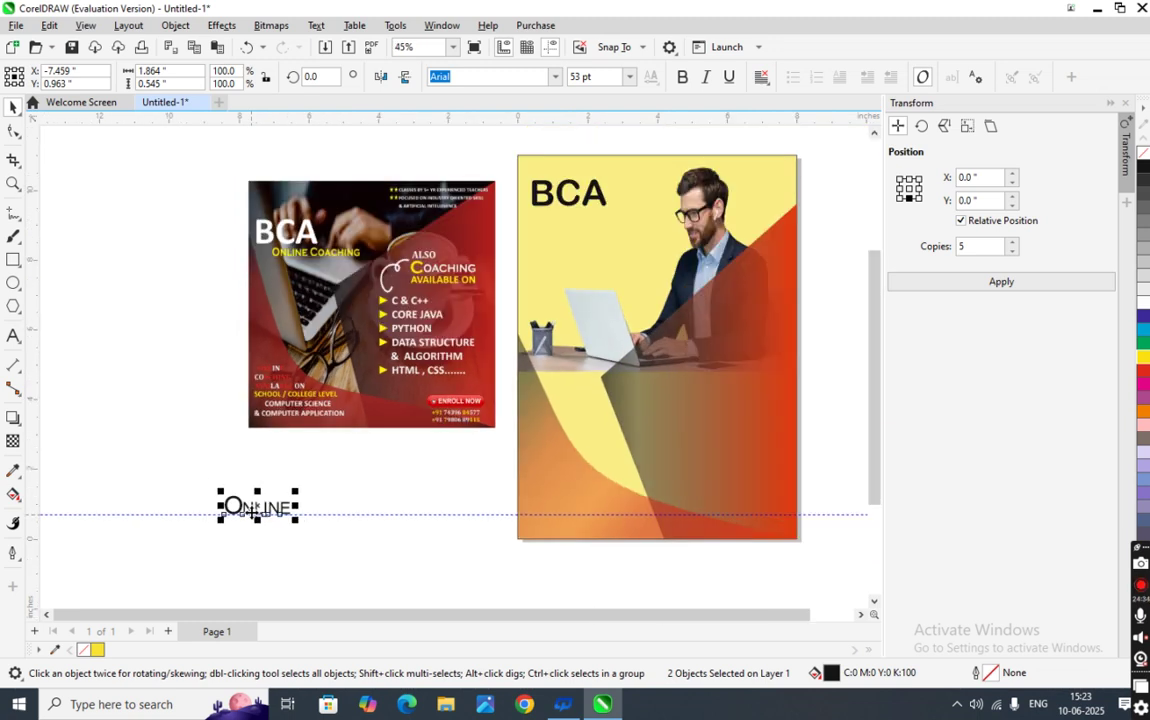
left_click_drag(250, 510, 490, 308)
- Shift the red reference poster to the left, undoing an accidental photo move
left_click_drag(524, 265, 554, 226)
key("ctrl+z")
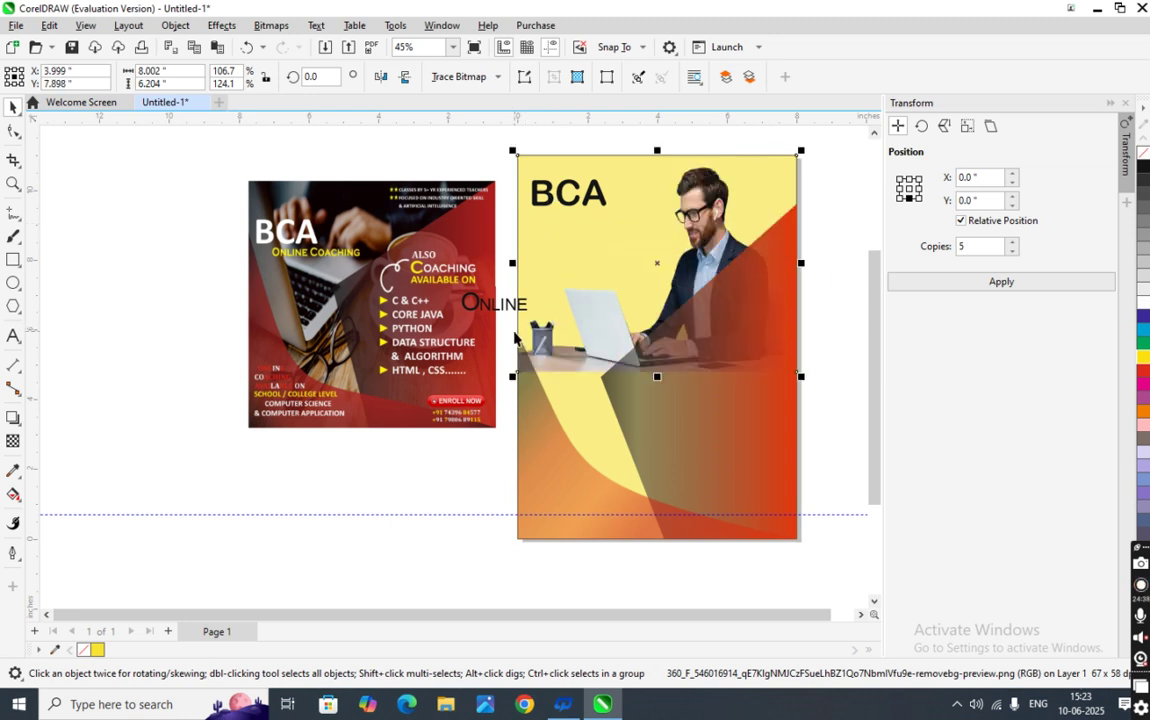
left_click_drag(377, 313, 325, 315)
left_click(454, 259)
left_click_drag(430, 262, 398, 261)
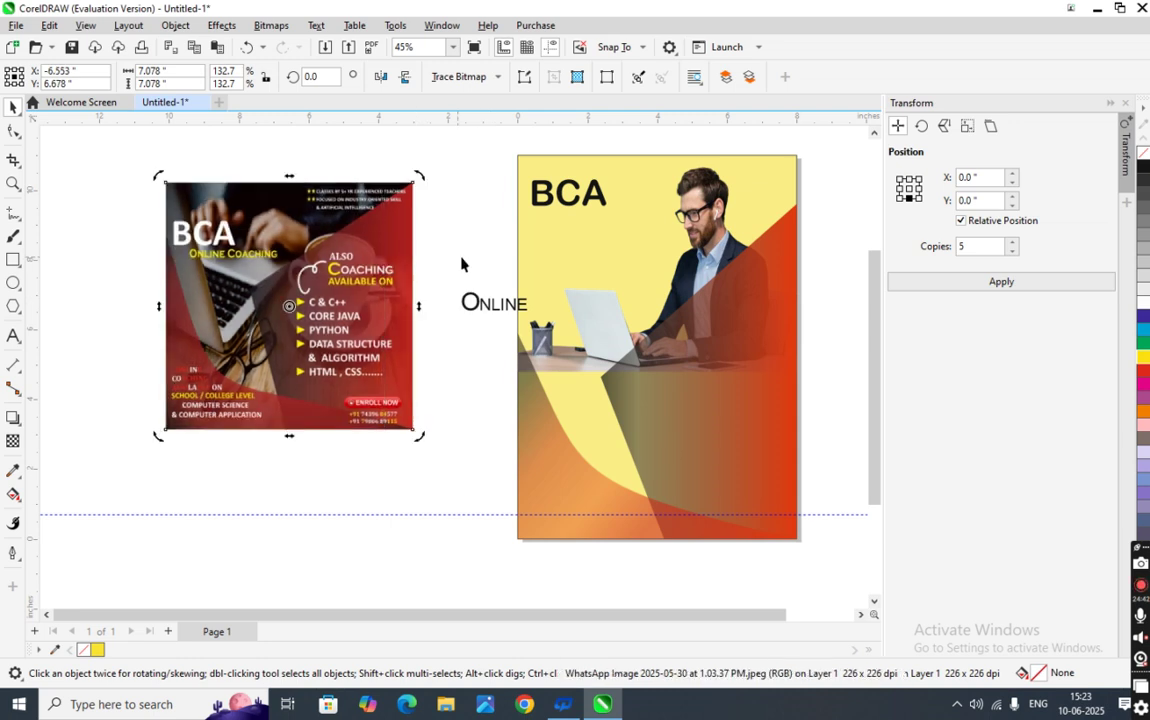
- Place the ONLINE text directly beneath the BCA heading on the yellow poster
left_click(470, 303)
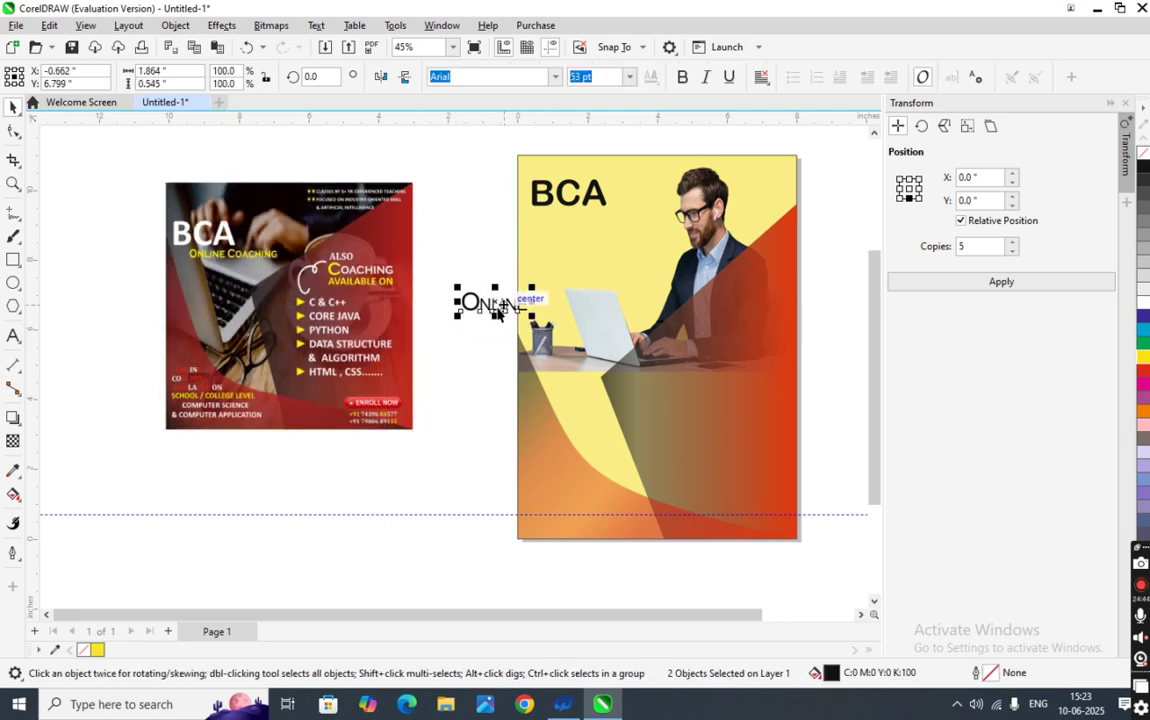
left_click_drag(497, 312, 585, 230)
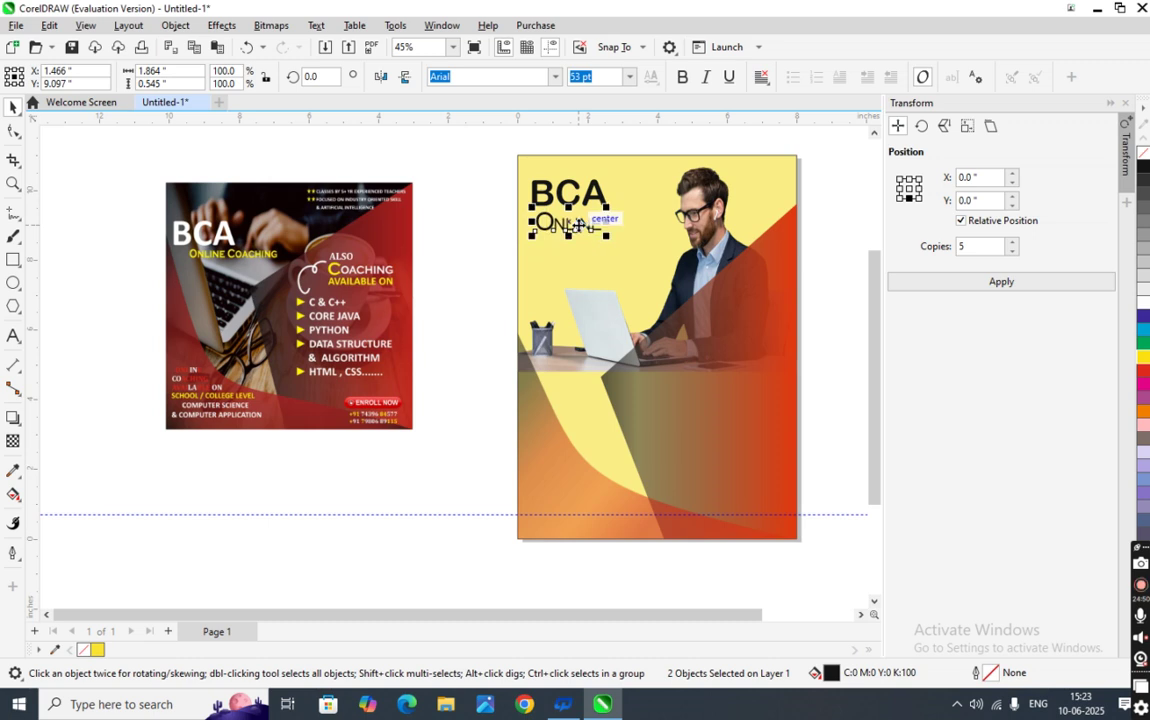
scroll(584, 234, "up", 2)
scroll(584, 234, "up", 4)
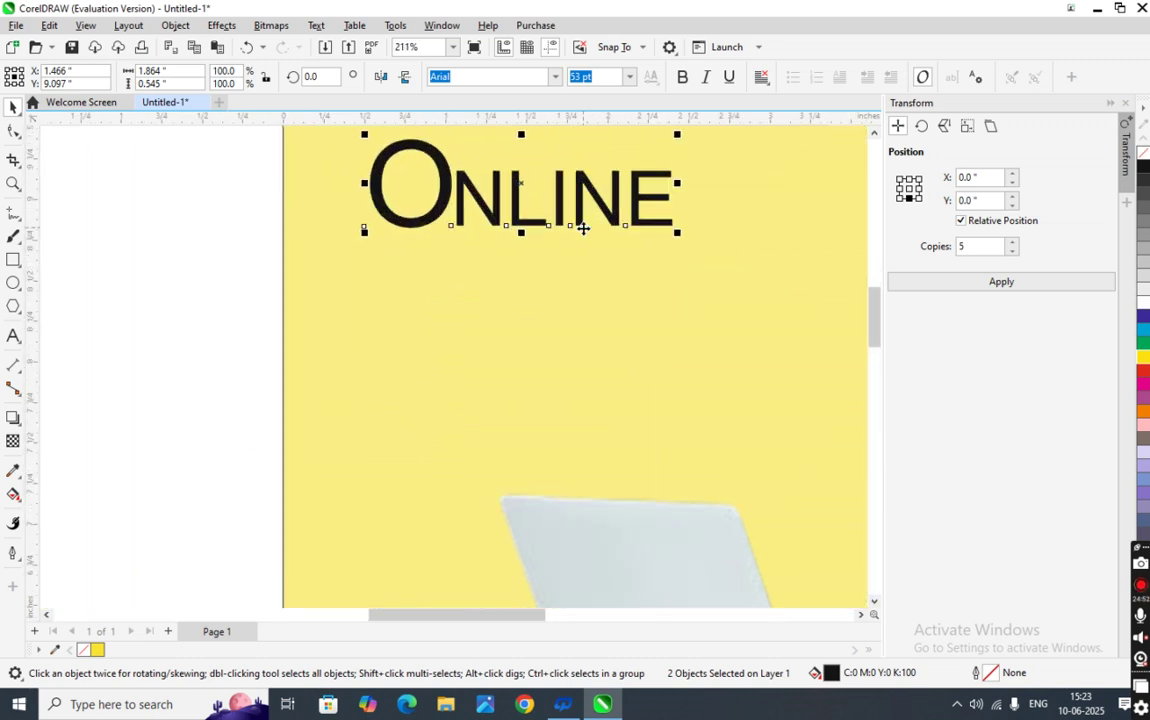
scroll(603, 226, "down", 4)
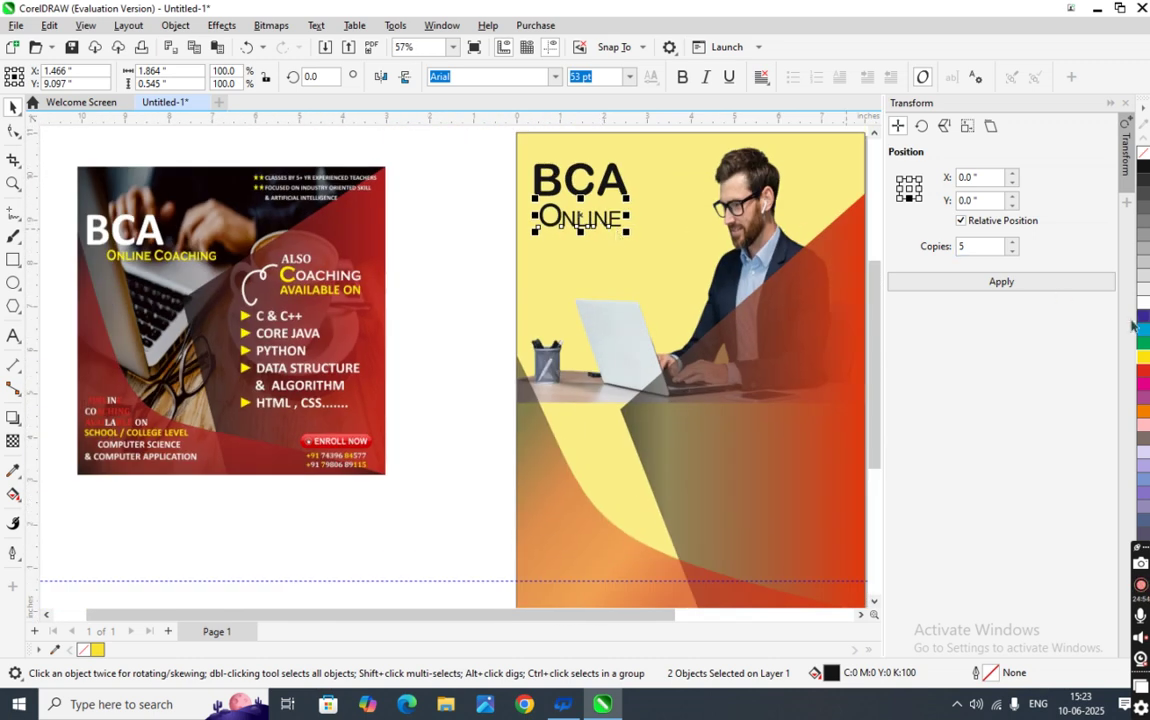
- Colour ONLINE red and scale it down to about 77% with a corner handle
left_click(1145, 372)
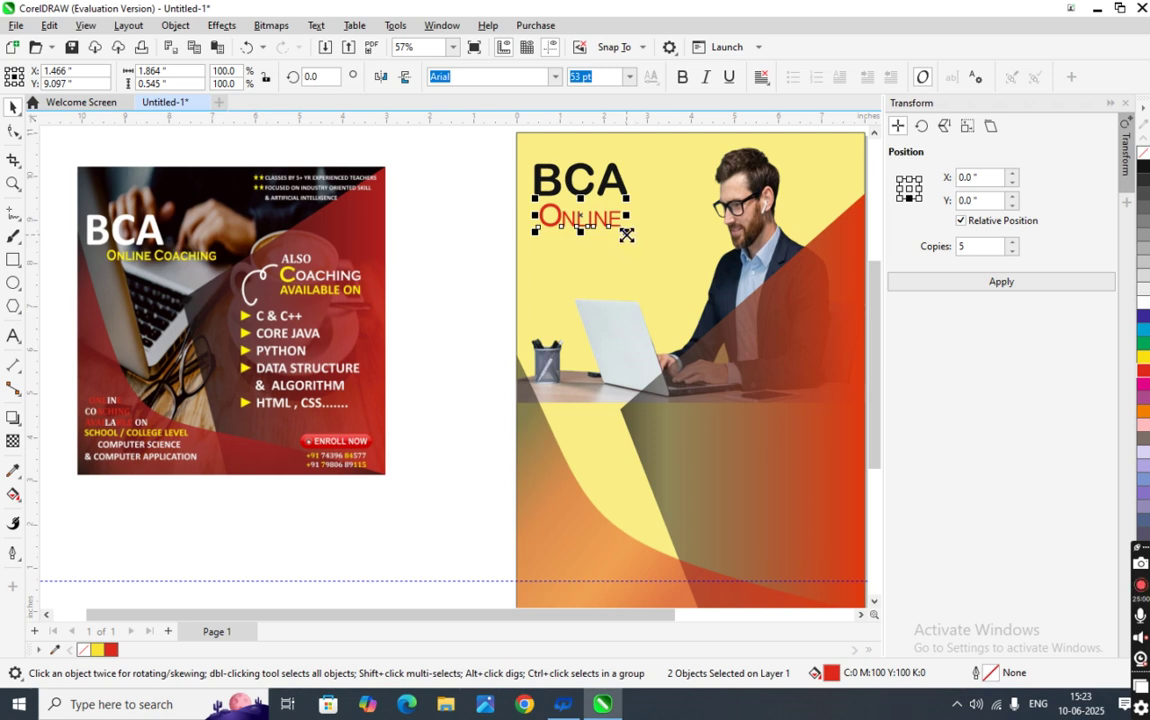
mouse_move(621, 234)
left_mouse_down()
mouse_move(606, 227)
mouse_move(615, 230)
left_mouse_up()
scroll(590, 215, "up", 5)
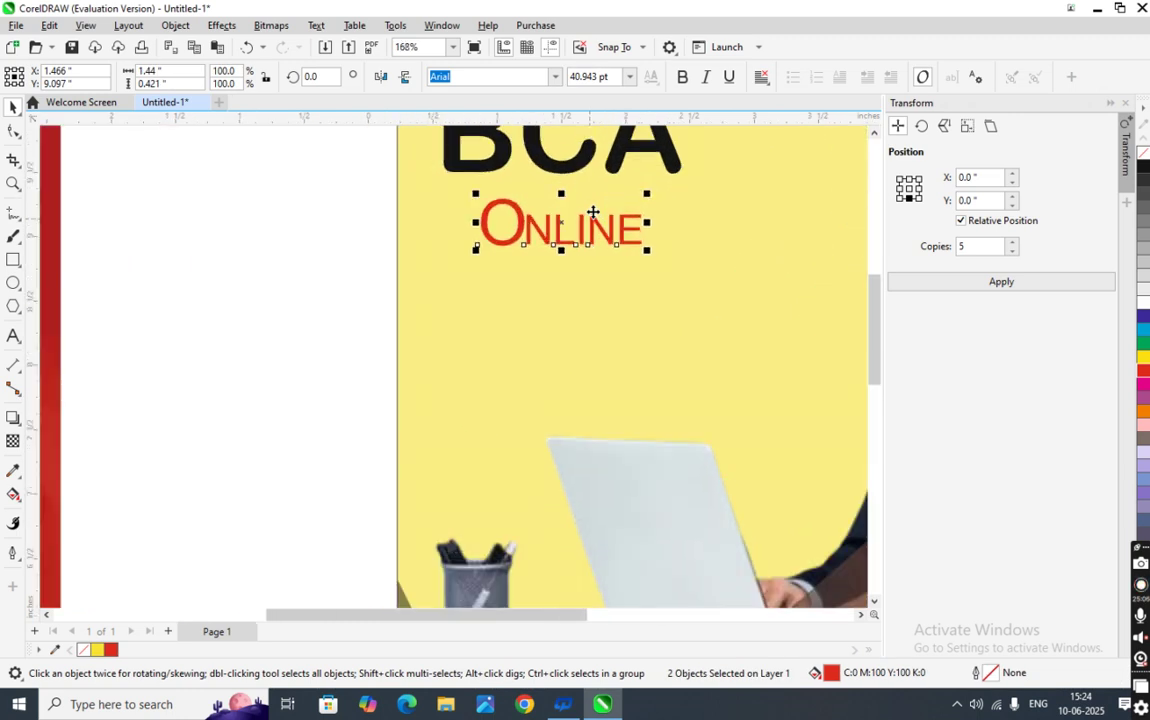
scroll(593, 212, "down", 5)
scroll(600, 220, "up", 3)
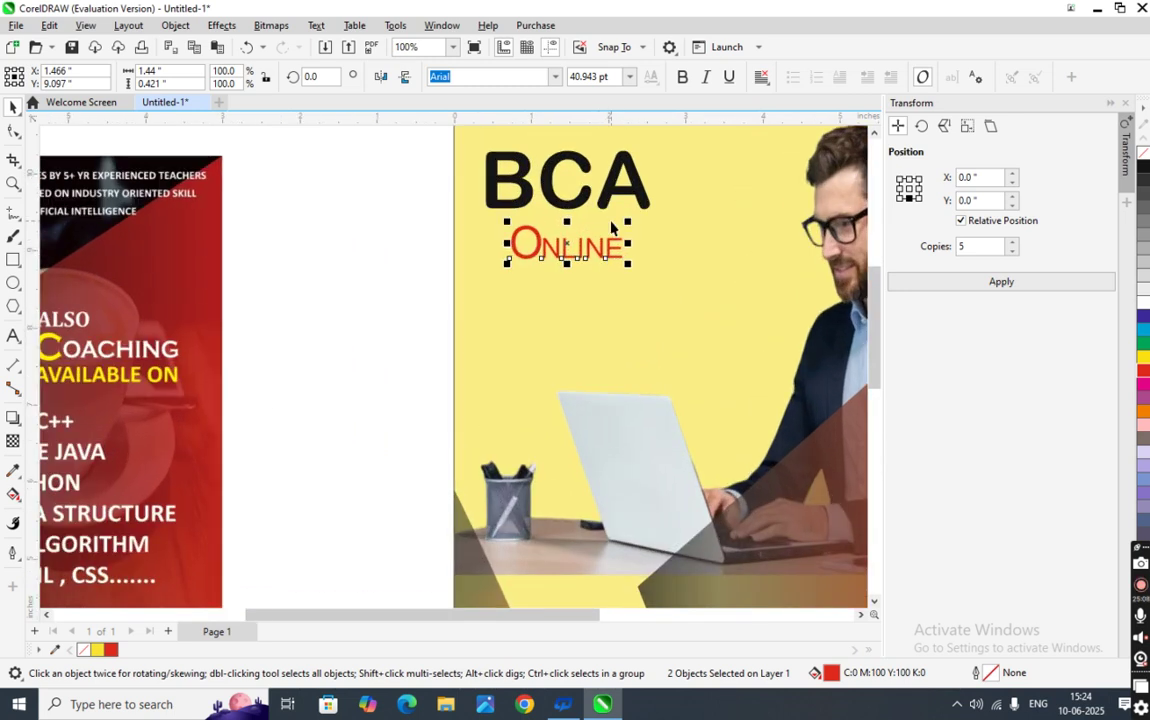
scroll(613, 228, "up", 3)
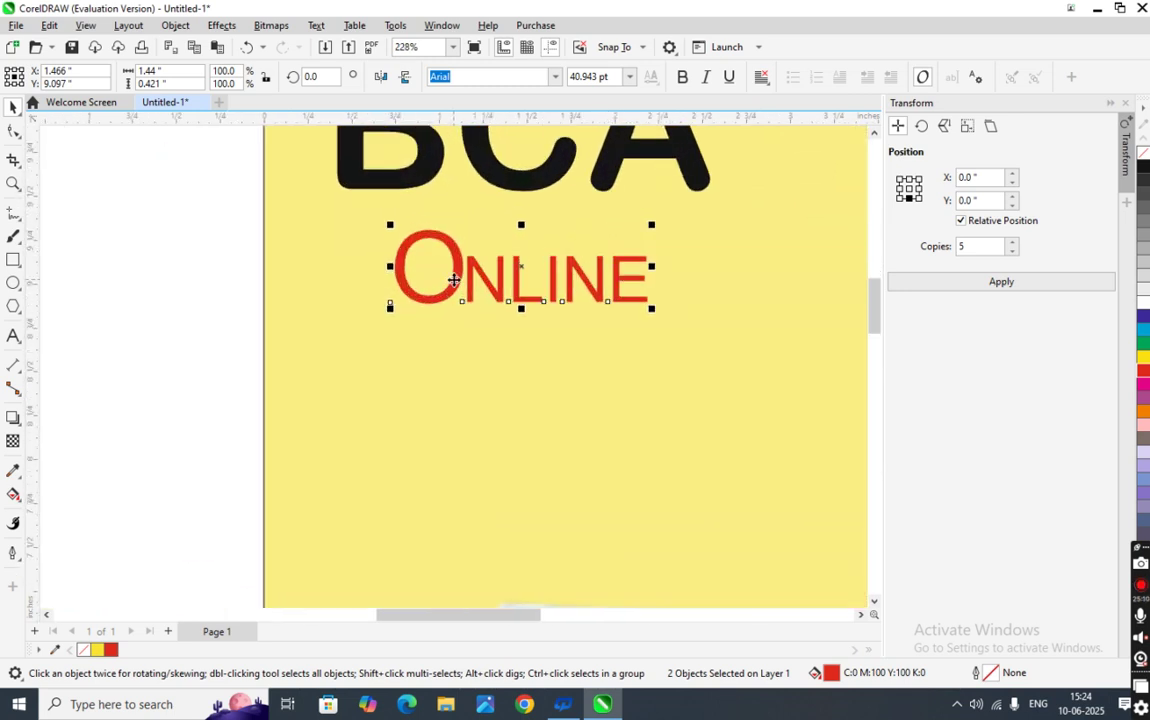
left_click(454, 281)
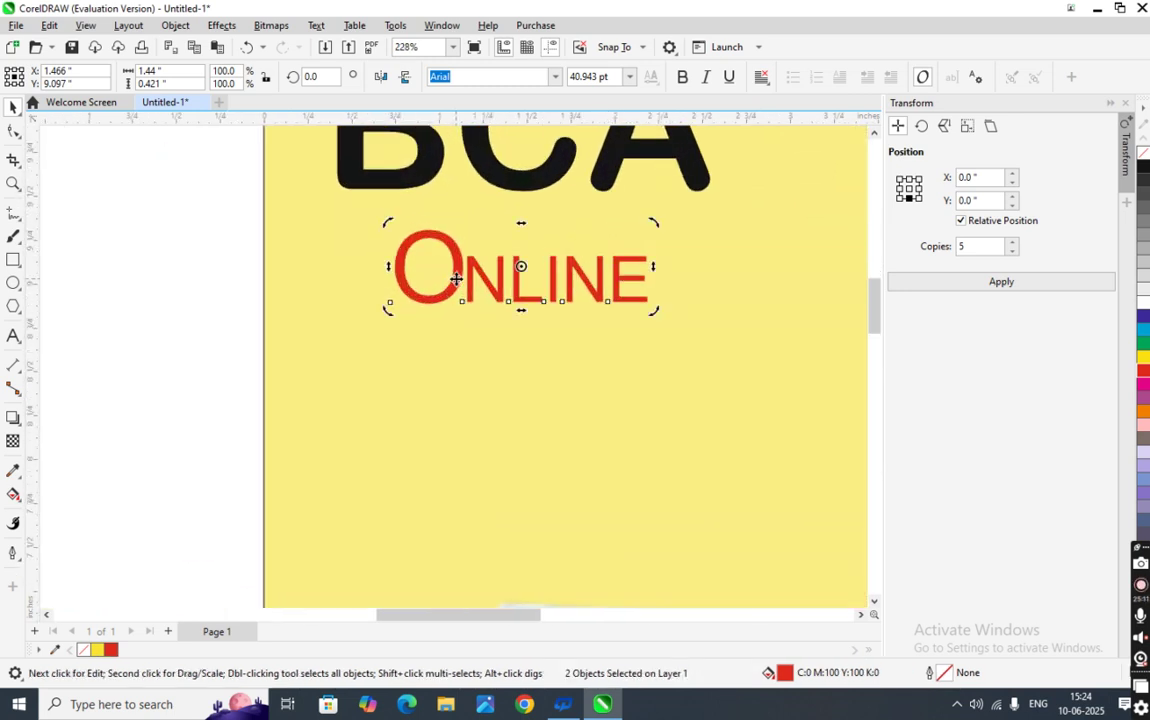
left_click(12, 495)
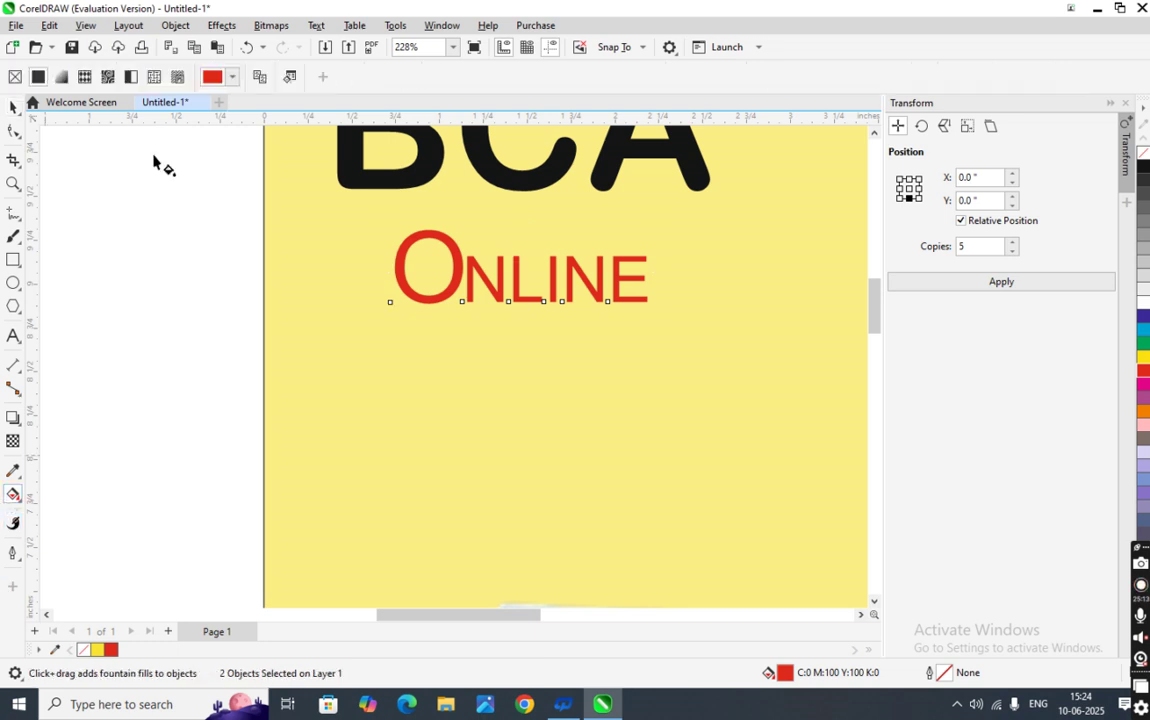
- Apply a fountain fill to ONLINE, changing its white end stop to strong orange
left_click(62, 78)
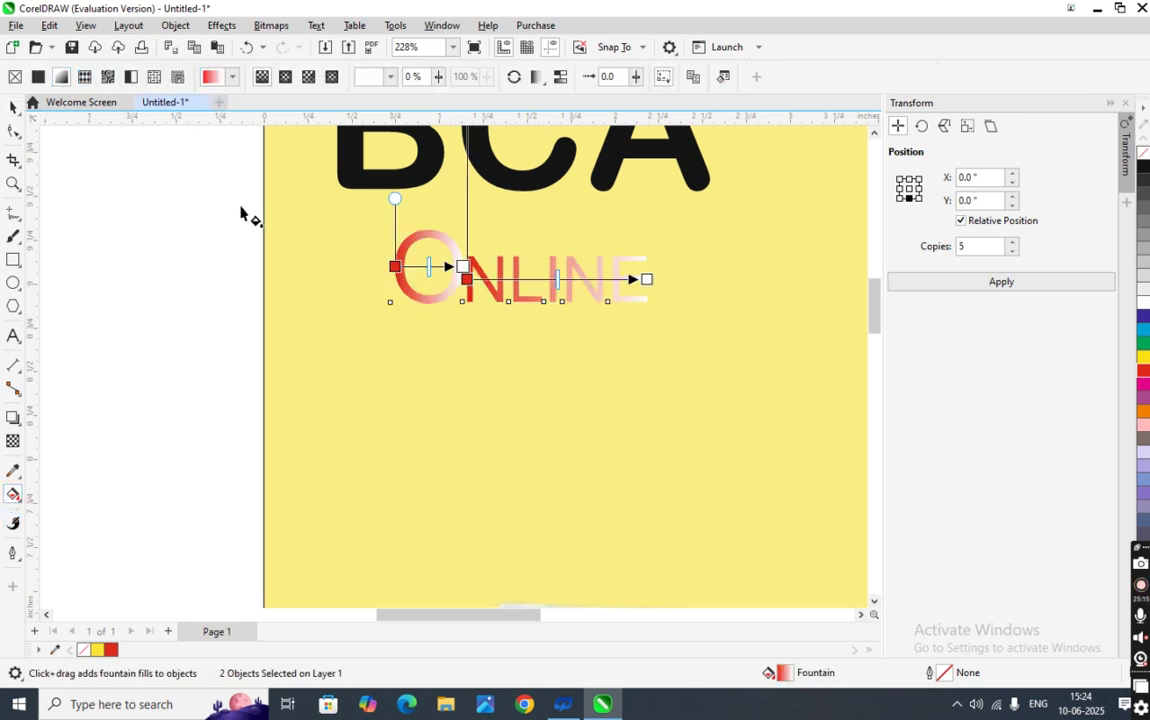
left_click(460, 265)
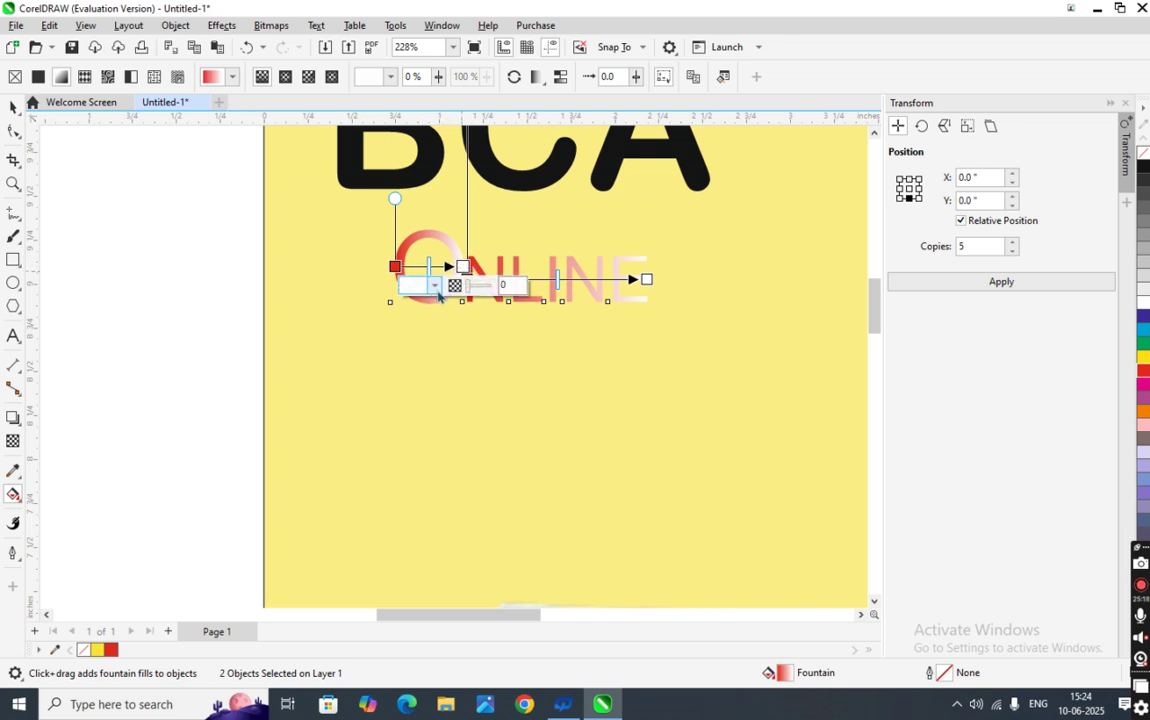
left_click(435, 287)
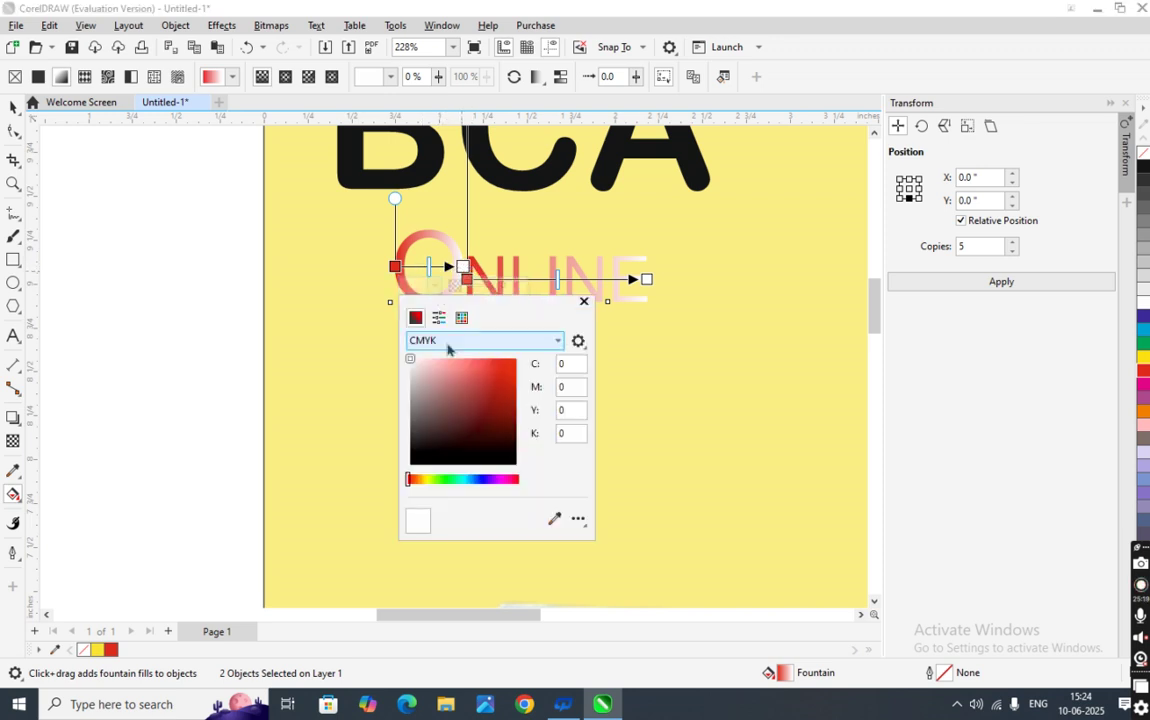
left_click(414, 479)
left_click_drag(483, 385, 516, 360)
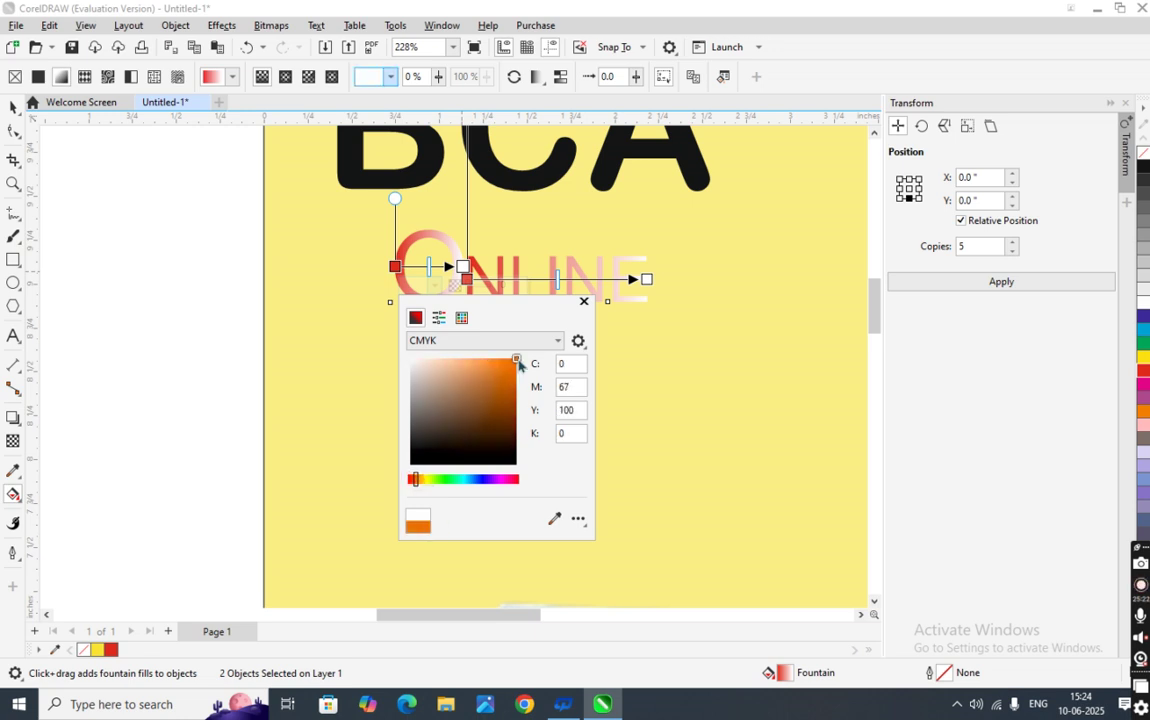
left_click(148, 364)
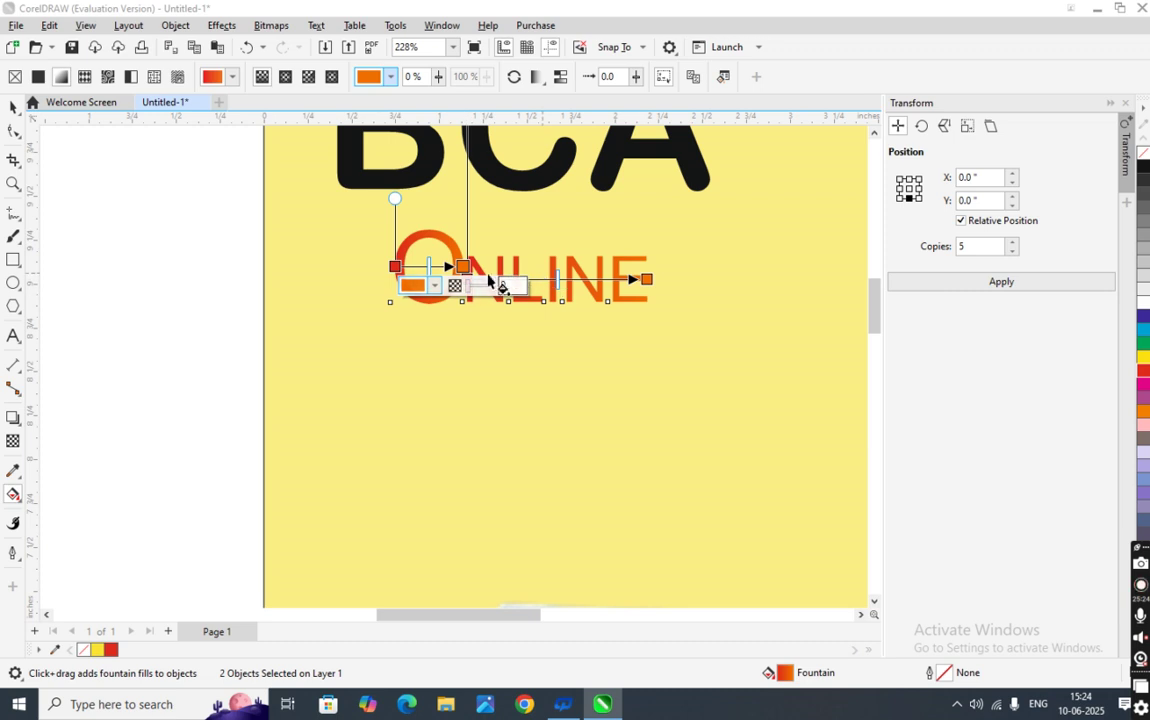
left_click(198, 365)
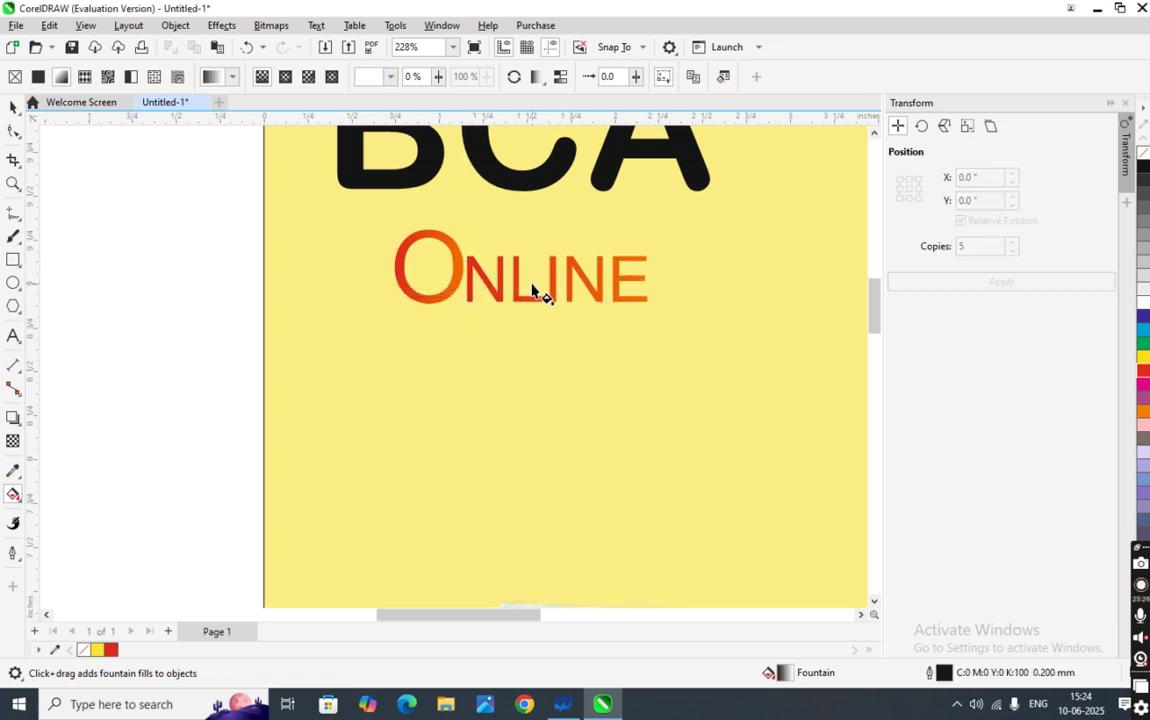
left_click(470, 285)
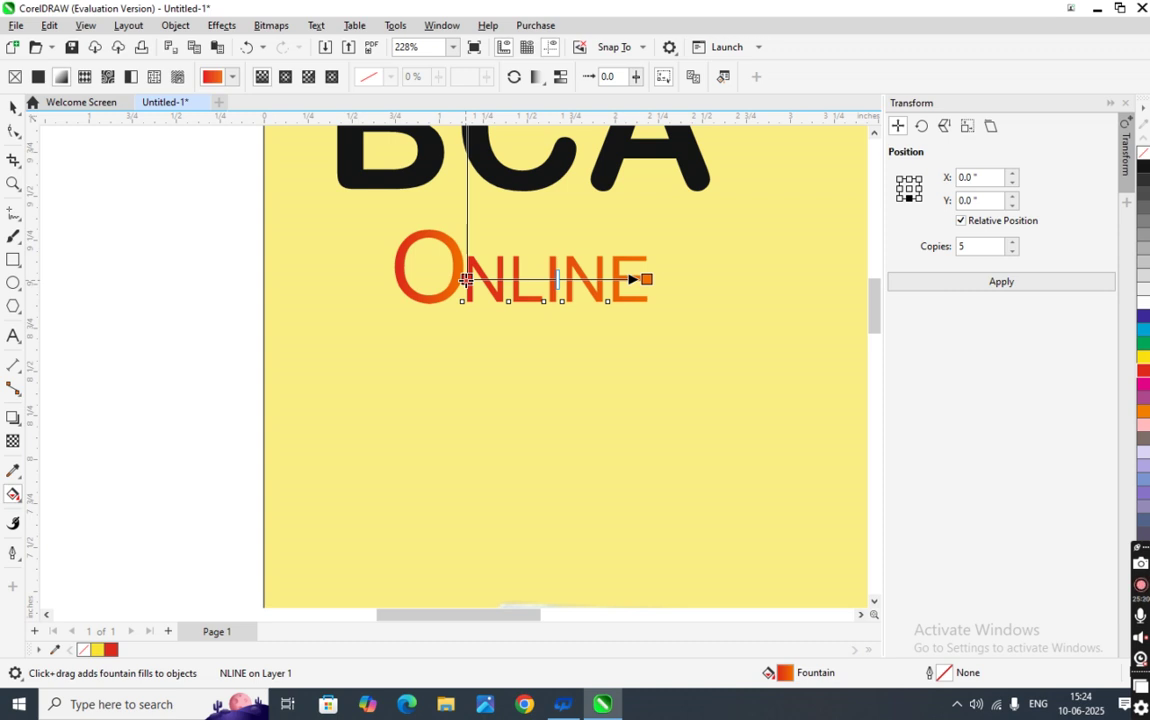
left_click(182, 365)
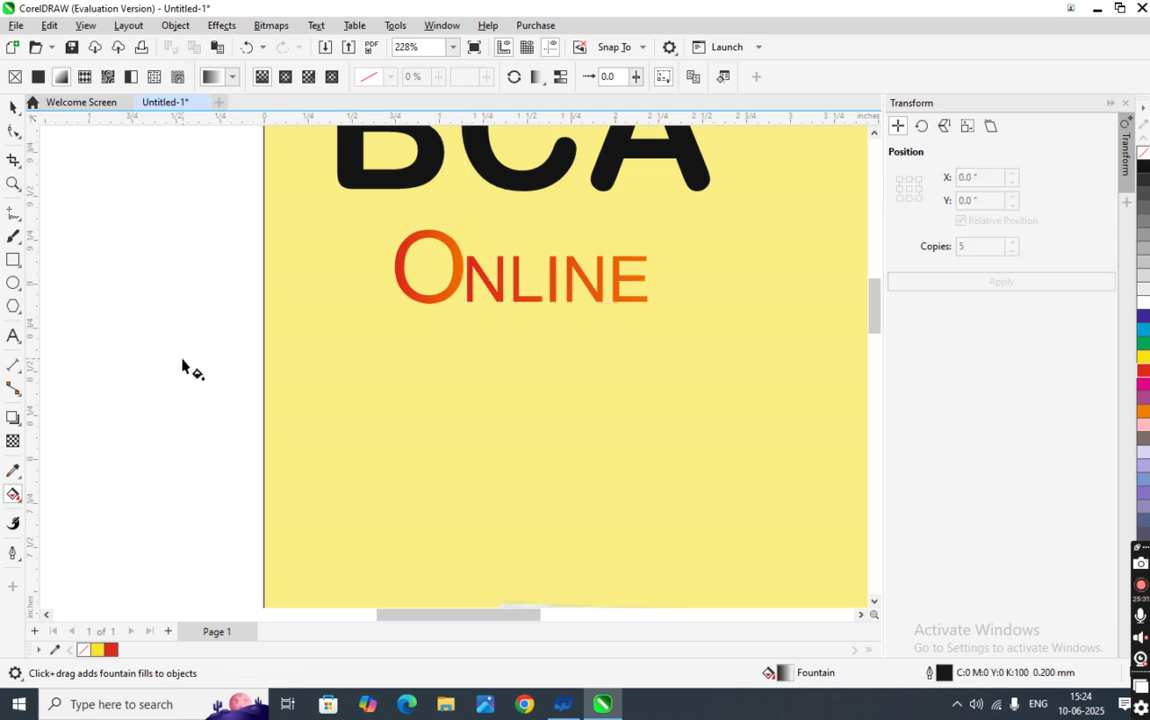
left_click(14, 106)
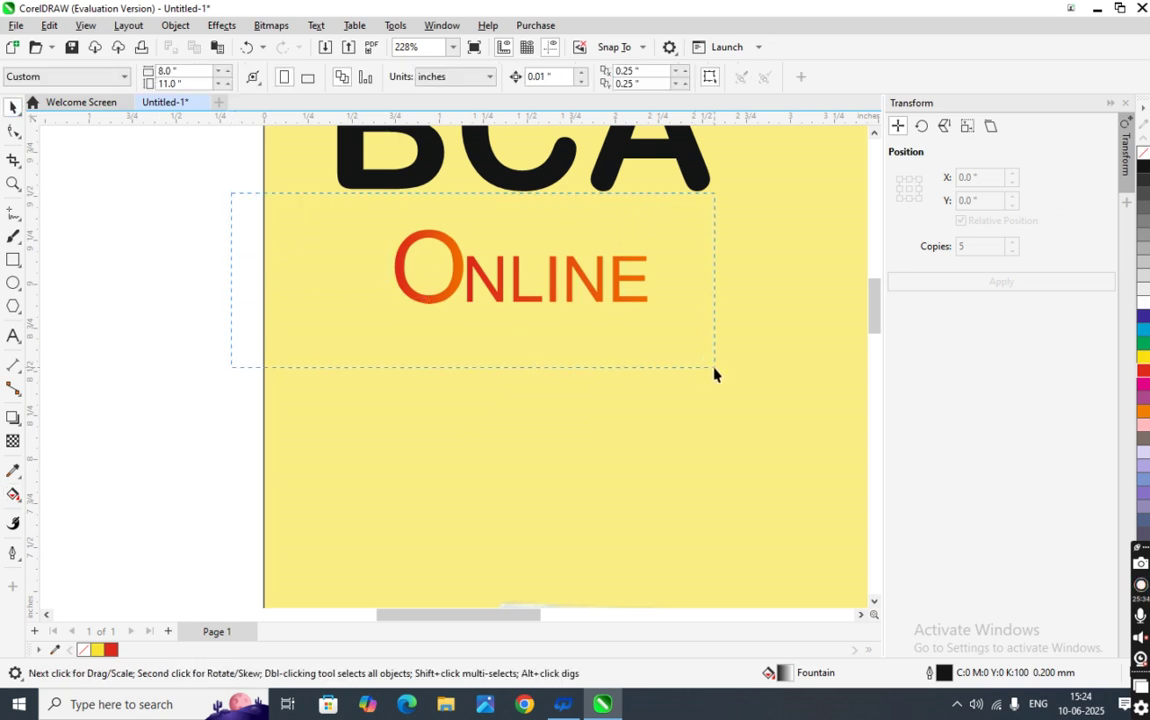
- Colour the BCA heading black after briefly trying white
left_click_drag(714, 372, 714, 372)
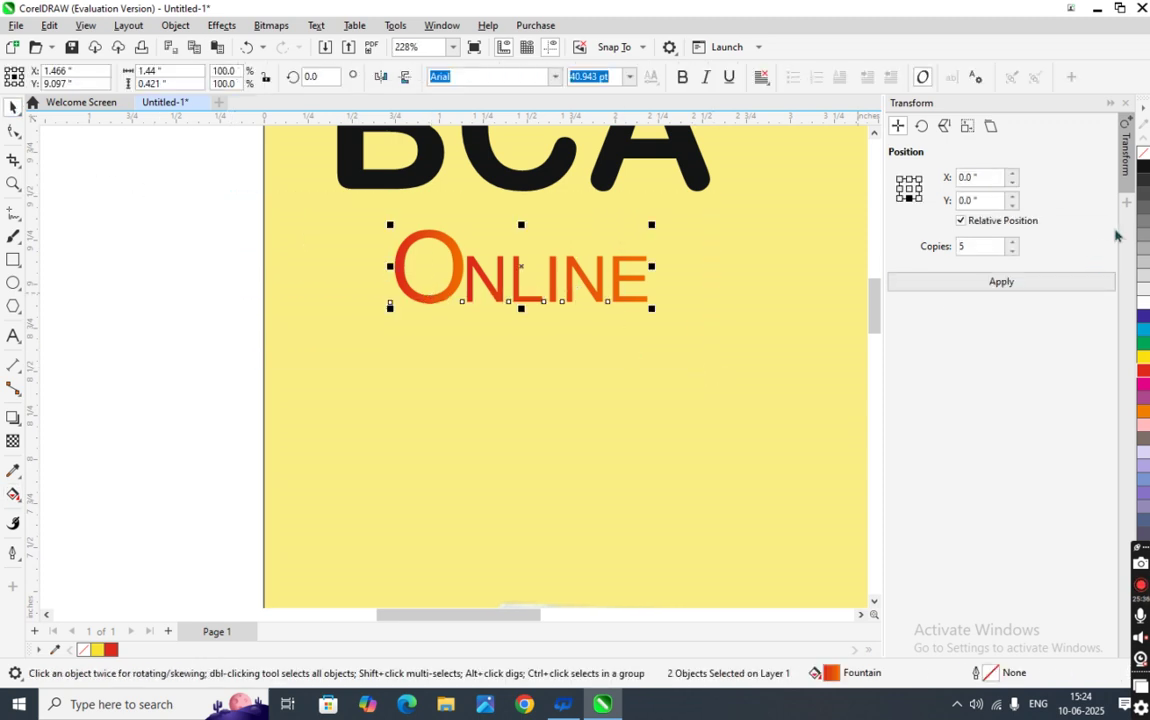
left_click(681, 161)
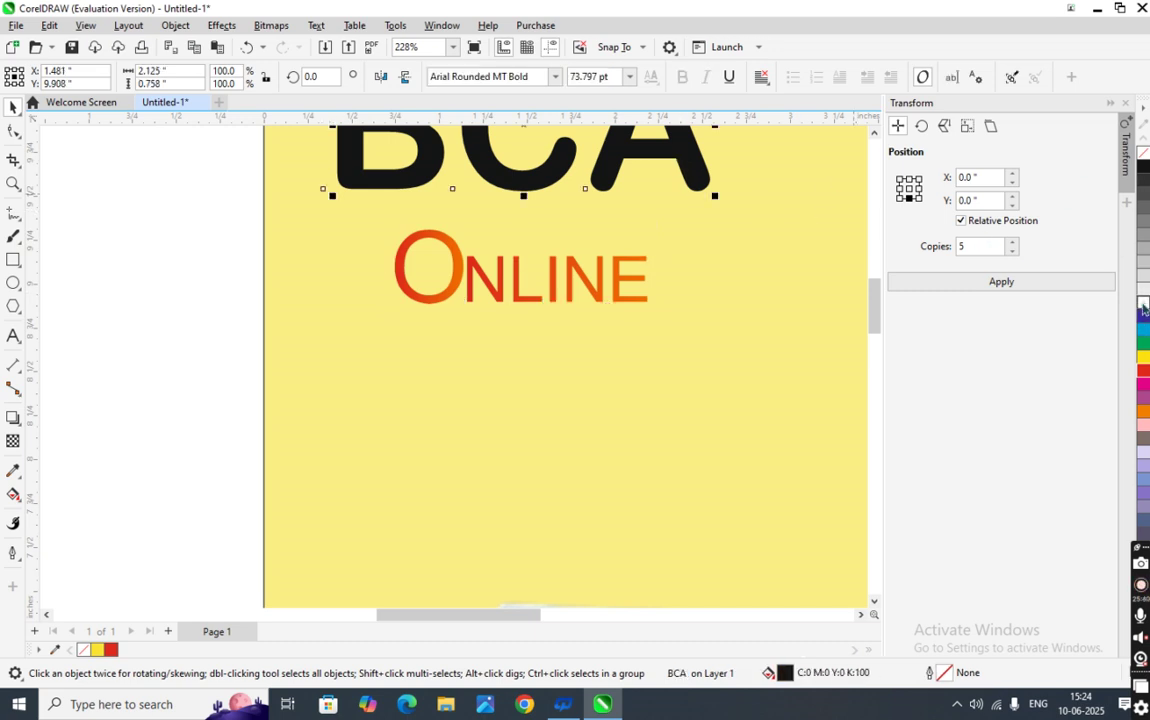
left_click(1143, 306)
scroll(739, 347, "down", 5)
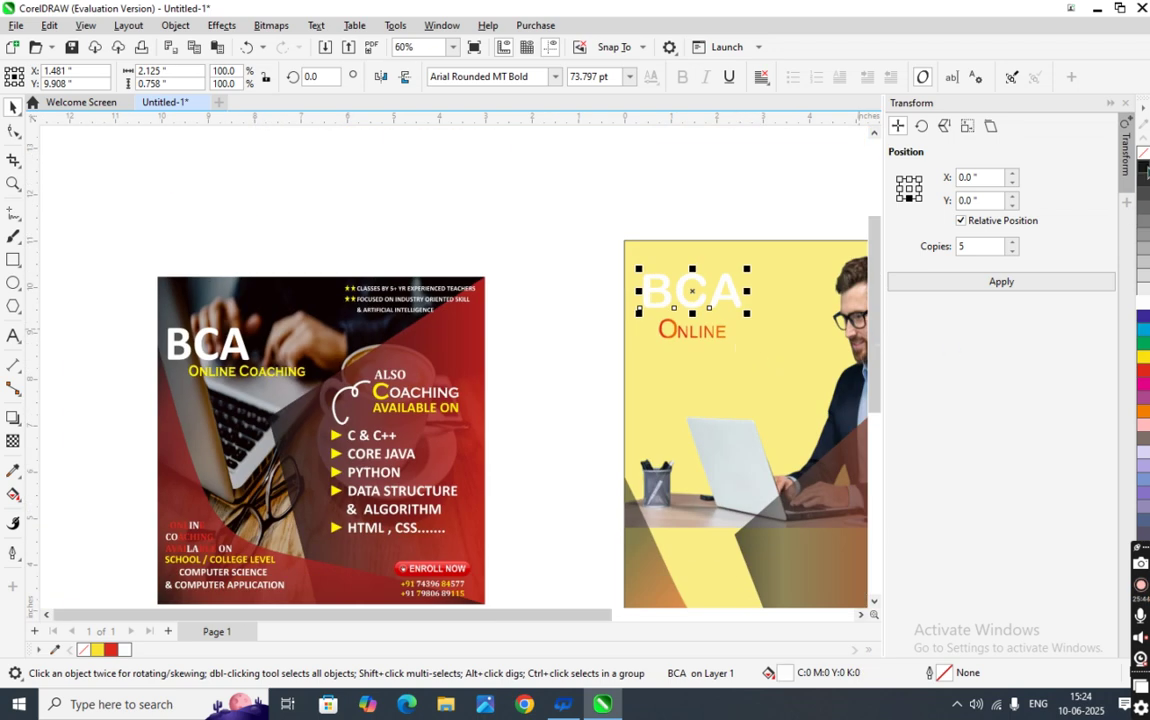
left_click(1144, 168)
left_click(530, 320)
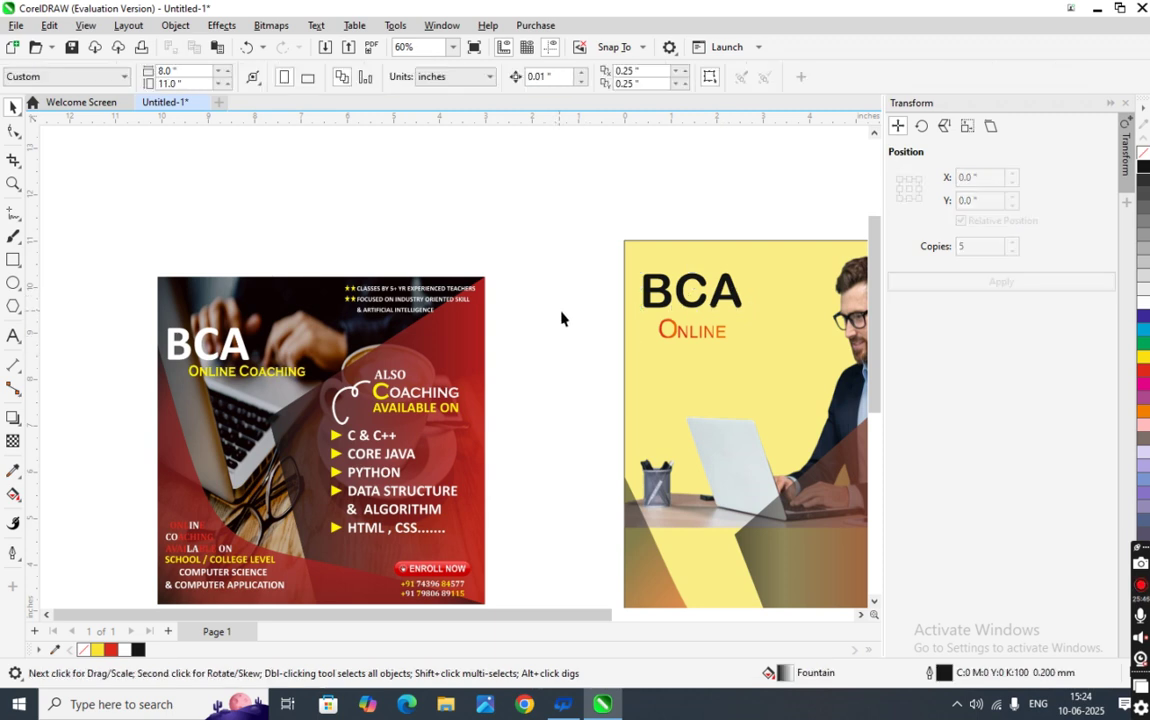
- Try 35 pt on the Online subheading, then undo to keep its original size
left_click_drag(604, 311, 744, 364)
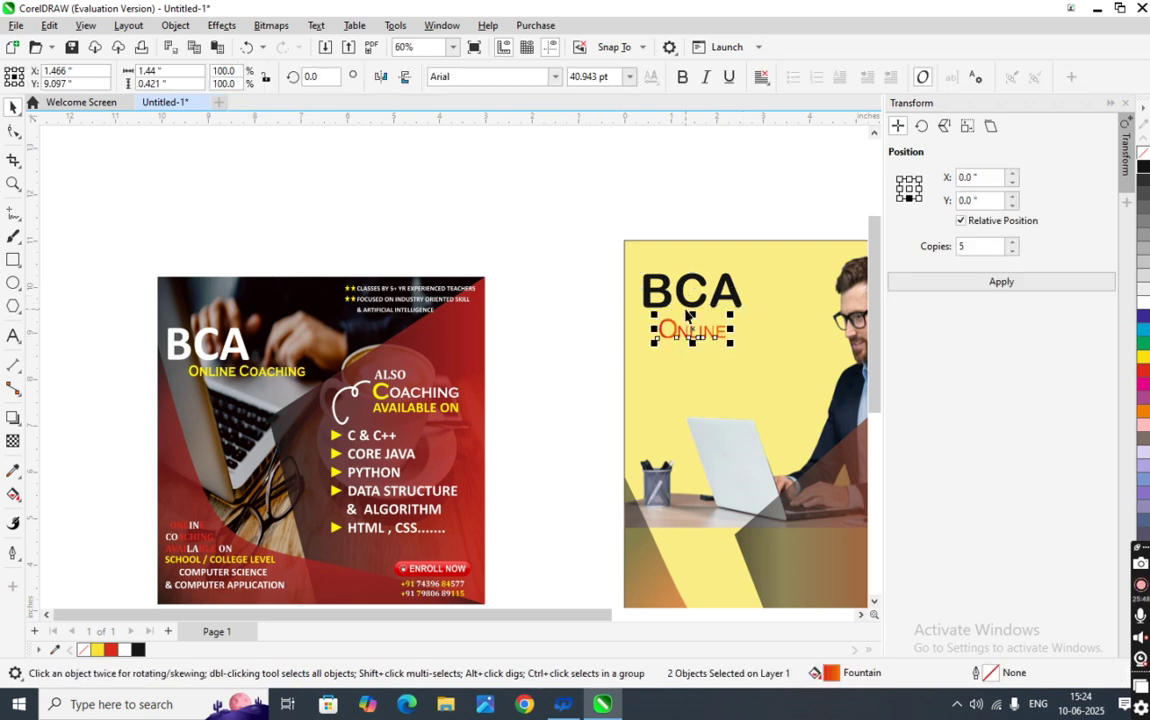
scroll(688, 335, "up", 2)
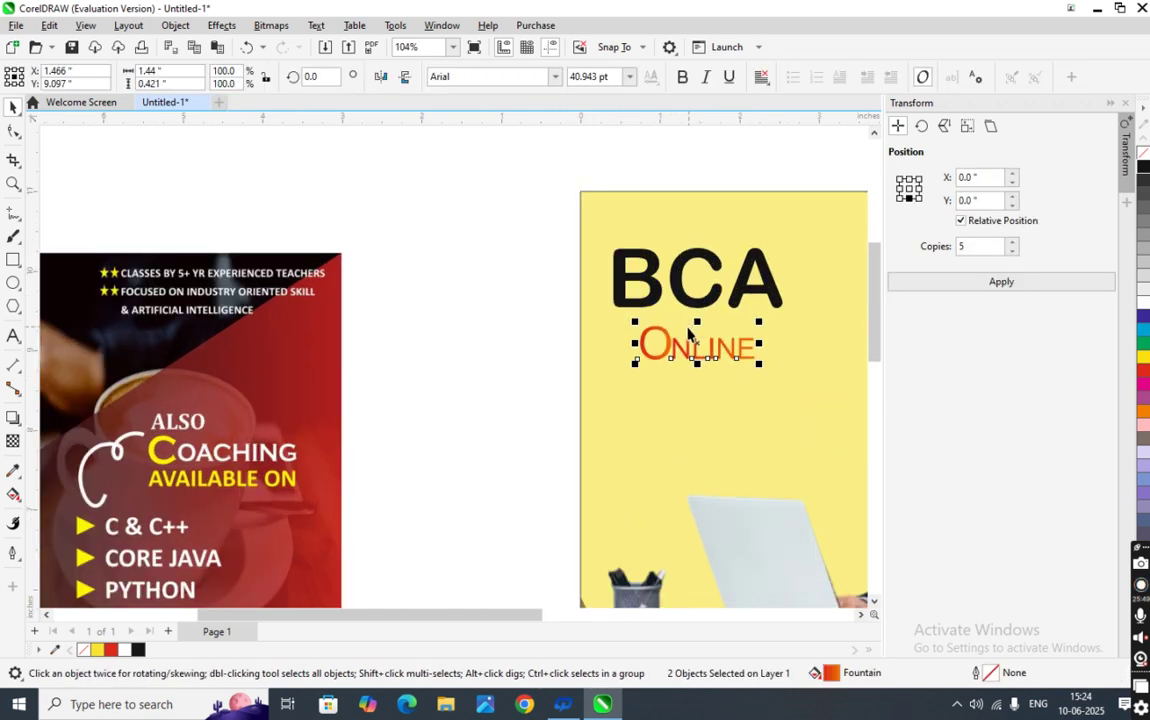
left_click(624, 77)
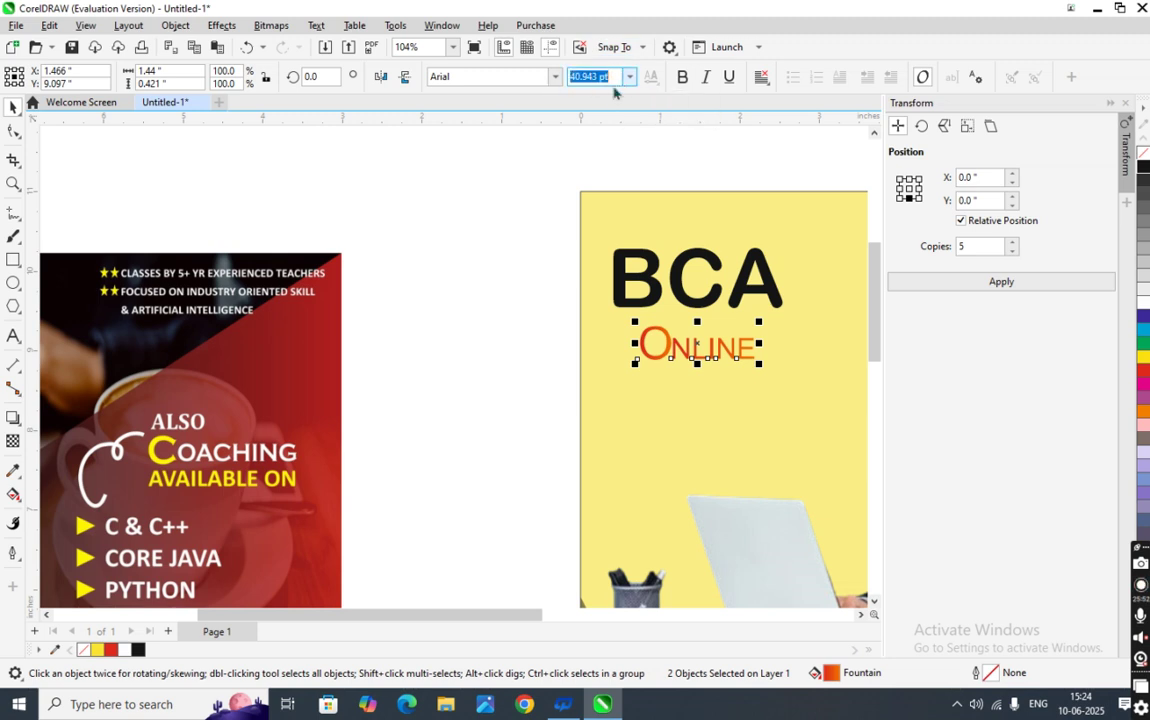
key("BackSpace")
type("35")
key("Return")
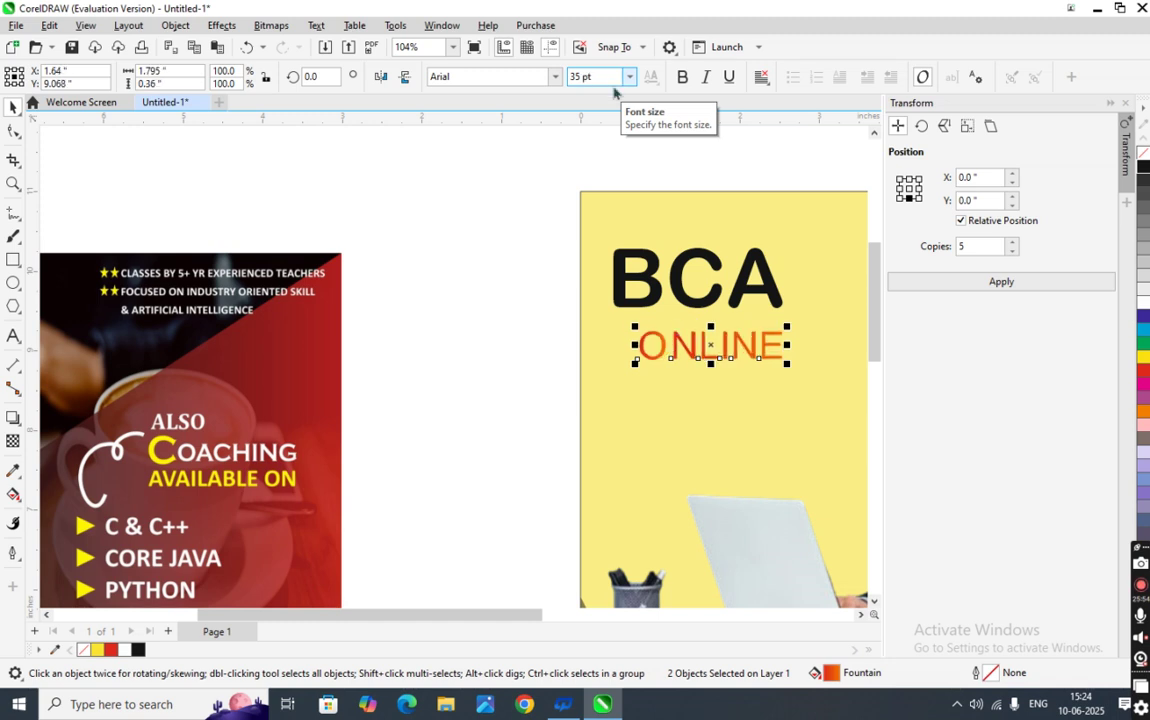
key("ctrl+z")
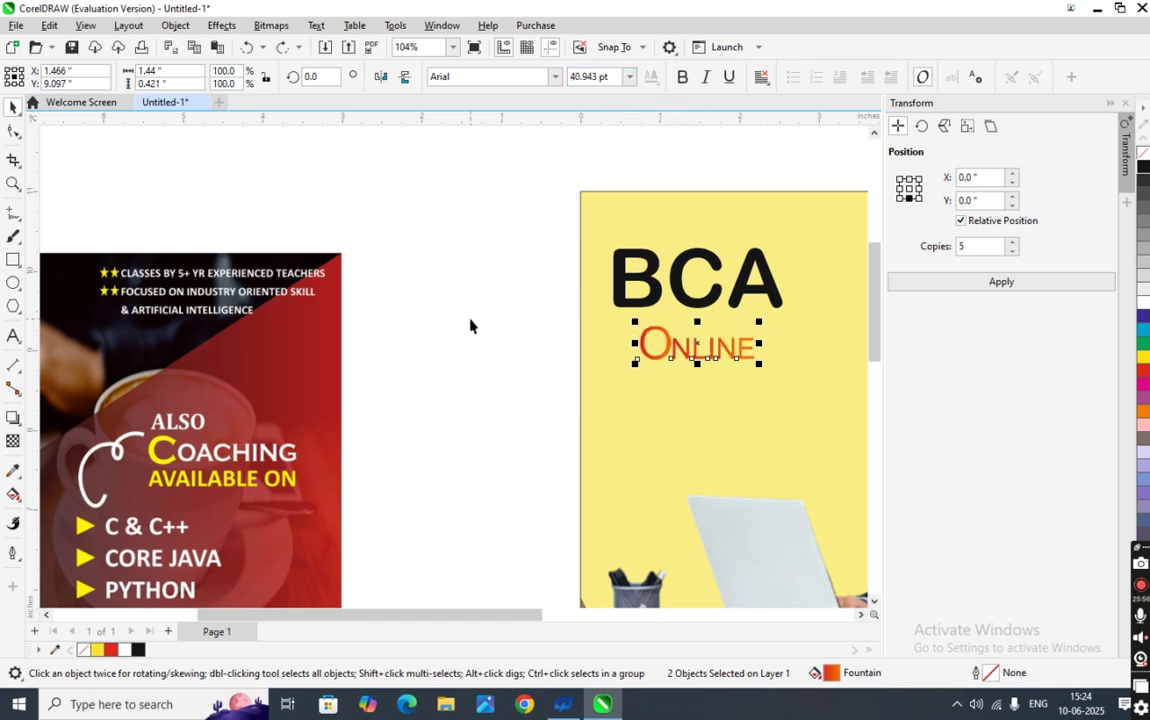
left_click(540, 326)
left_click(642, 357)
left_click(616, 76)
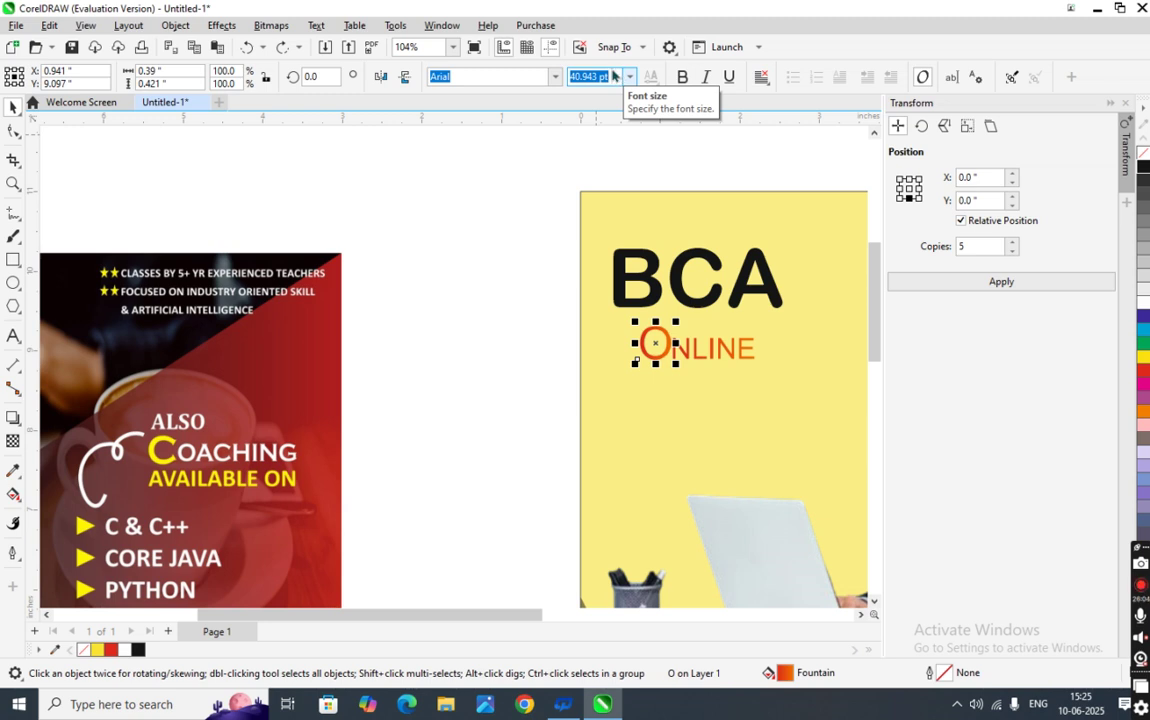
- Set the initial O of ONLINE to 36 pt
key("Delete")
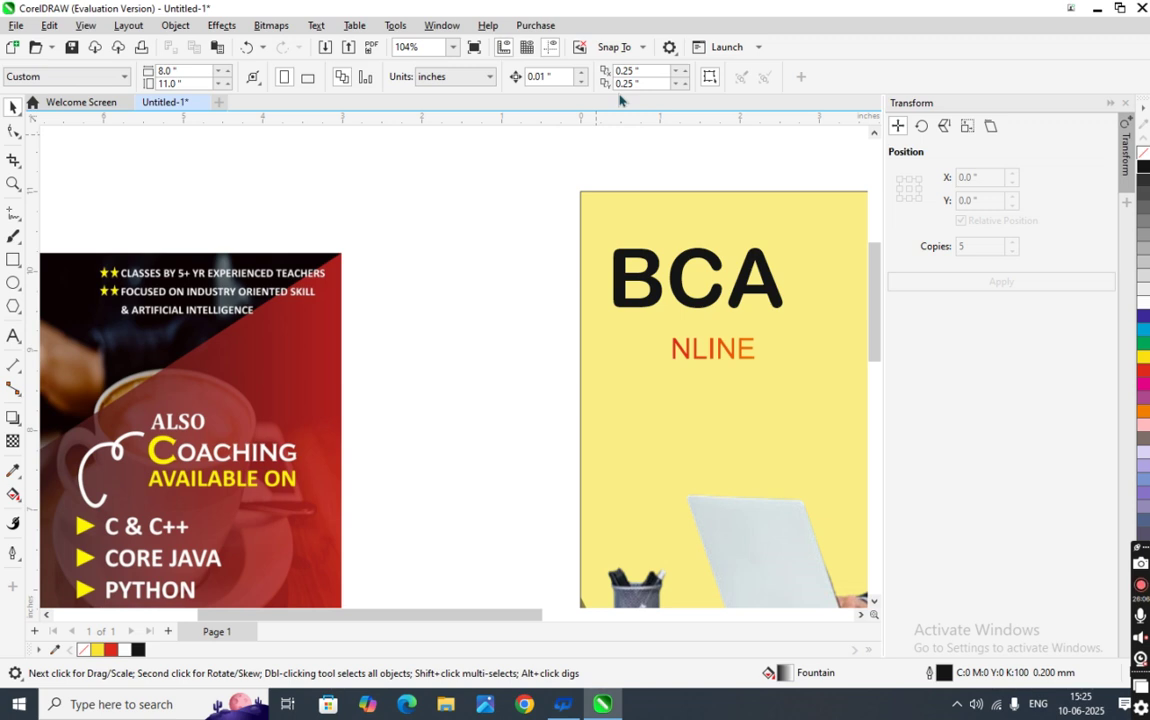
key("ctrl+z")
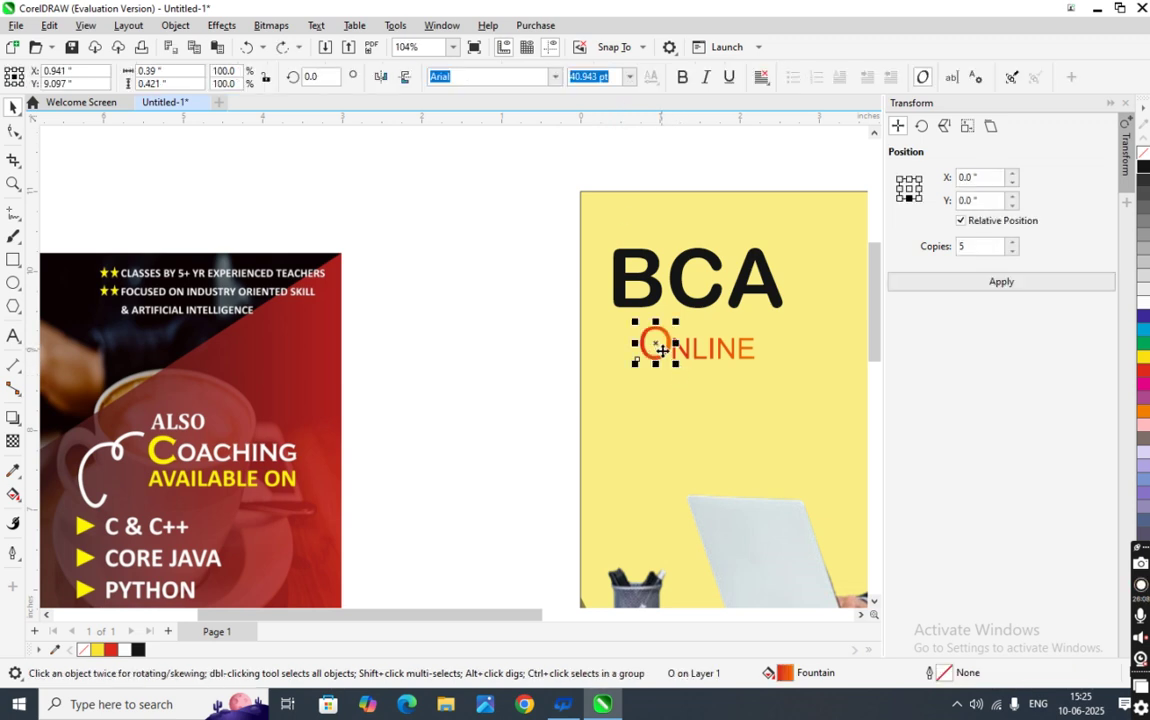
left_click(629, 77)
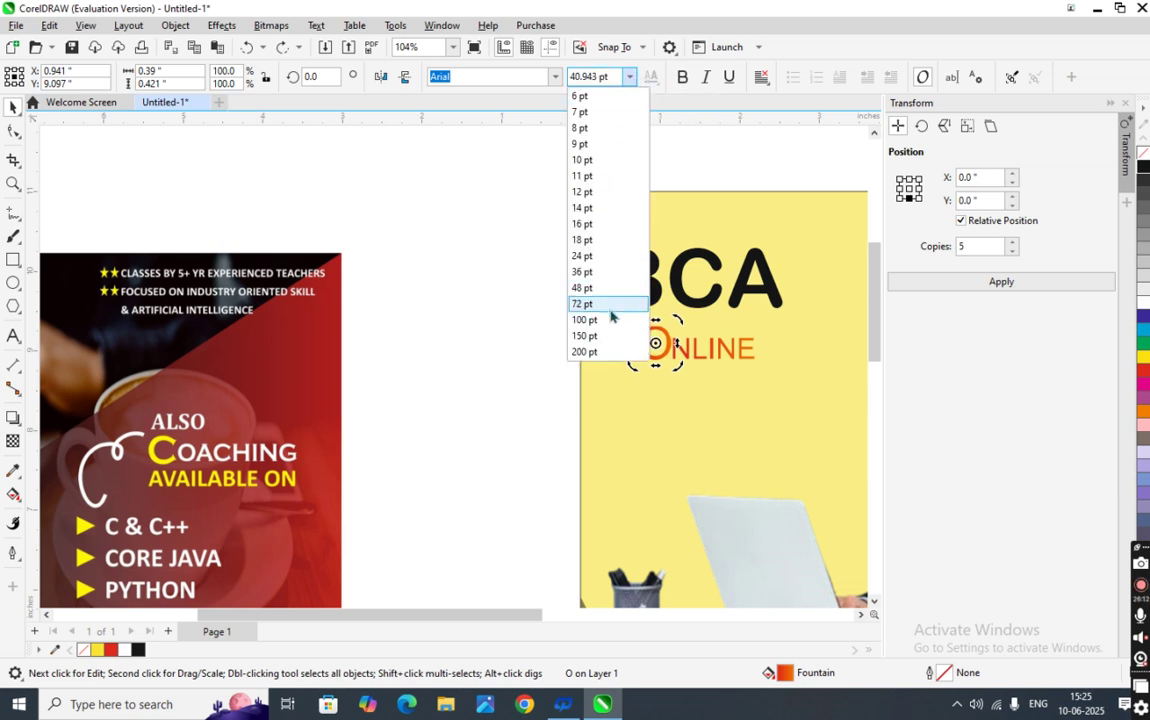
left_click(596, 273)
left_click(465, 373)
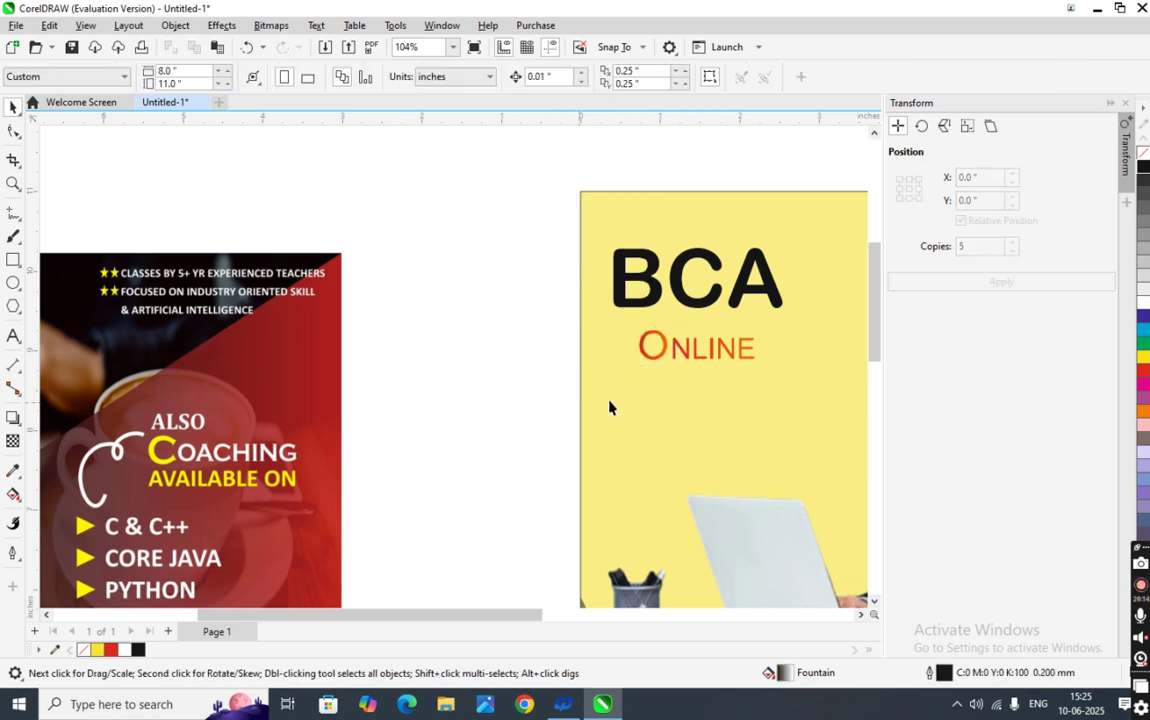
- Set the NLINE letters to 18 pt
left_click(677, 349)
left_click(629, 77)
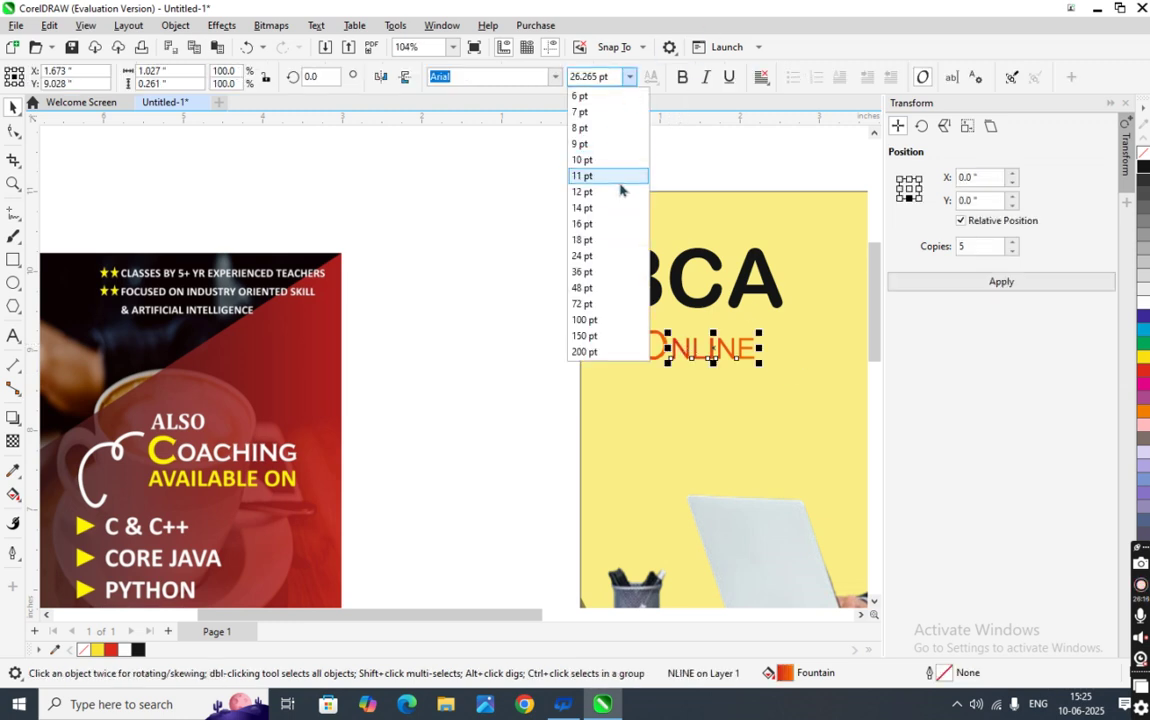
left_click(613, 240)
left_click(552, 298)
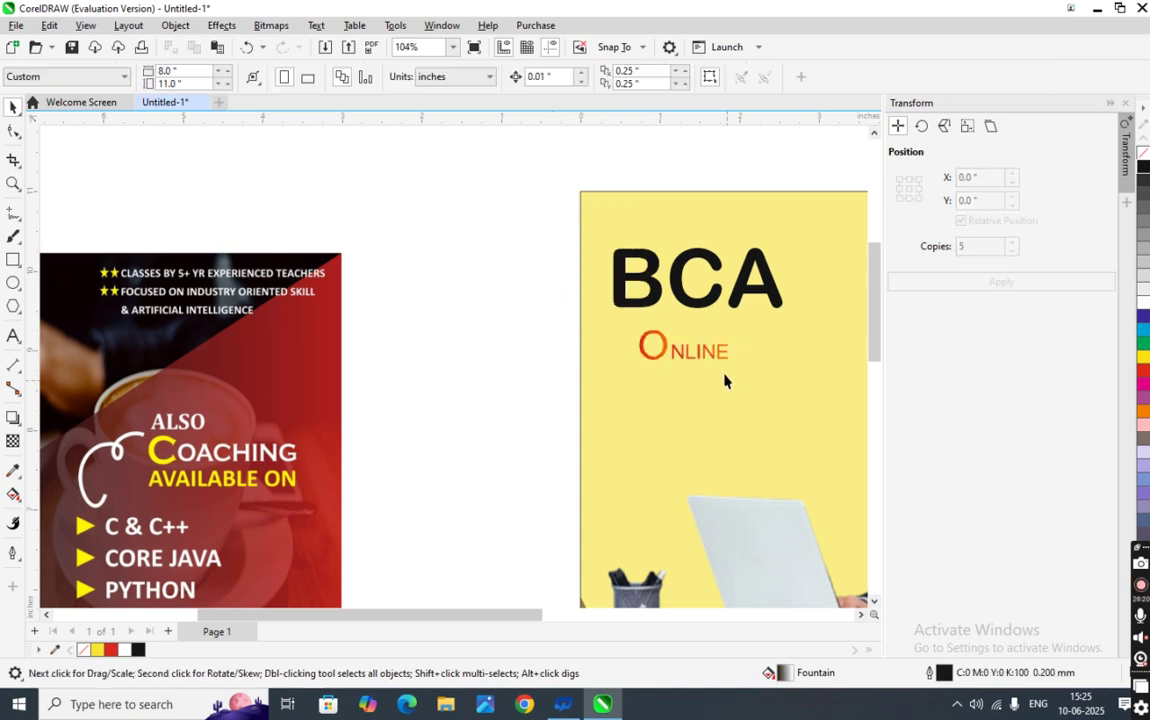
left_click(707, 356)
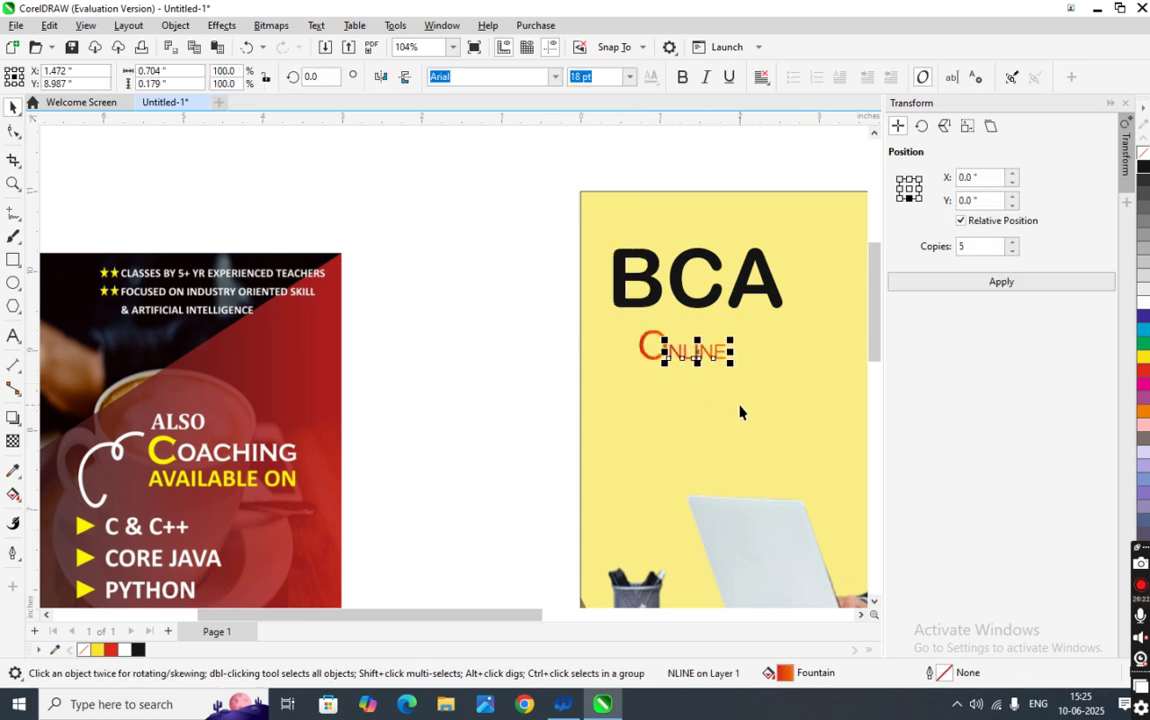
scroll(730, 385, "up", 5)
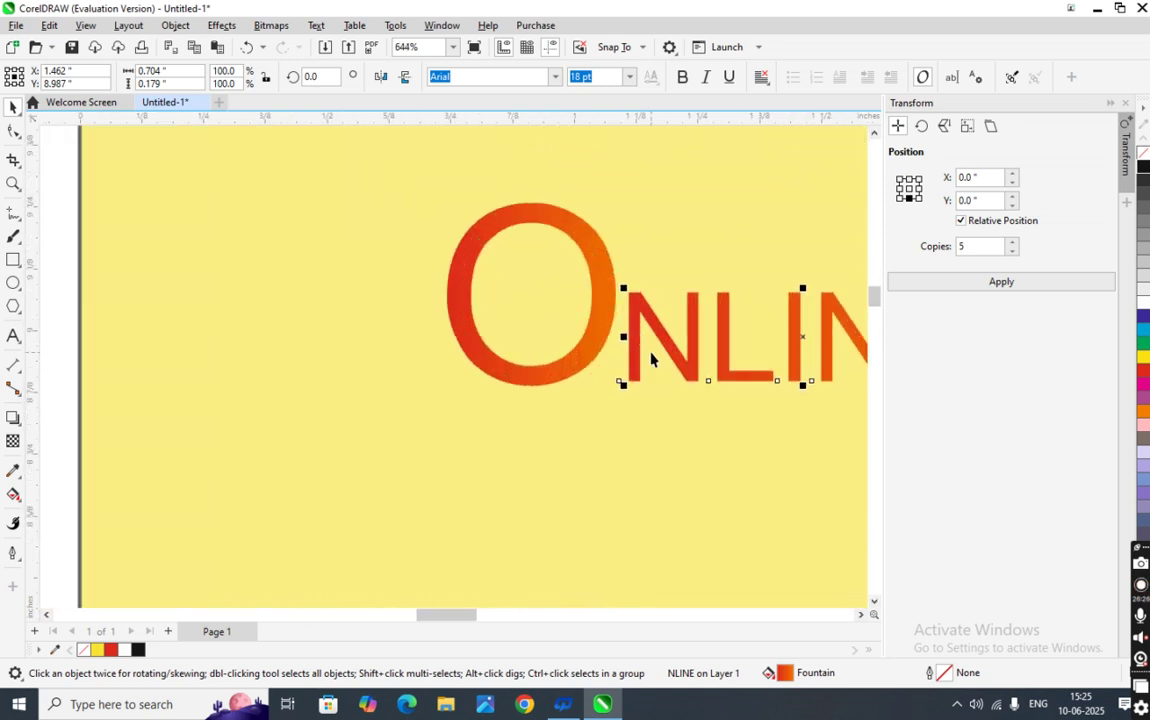
scroll(650, 360, "down", 5)
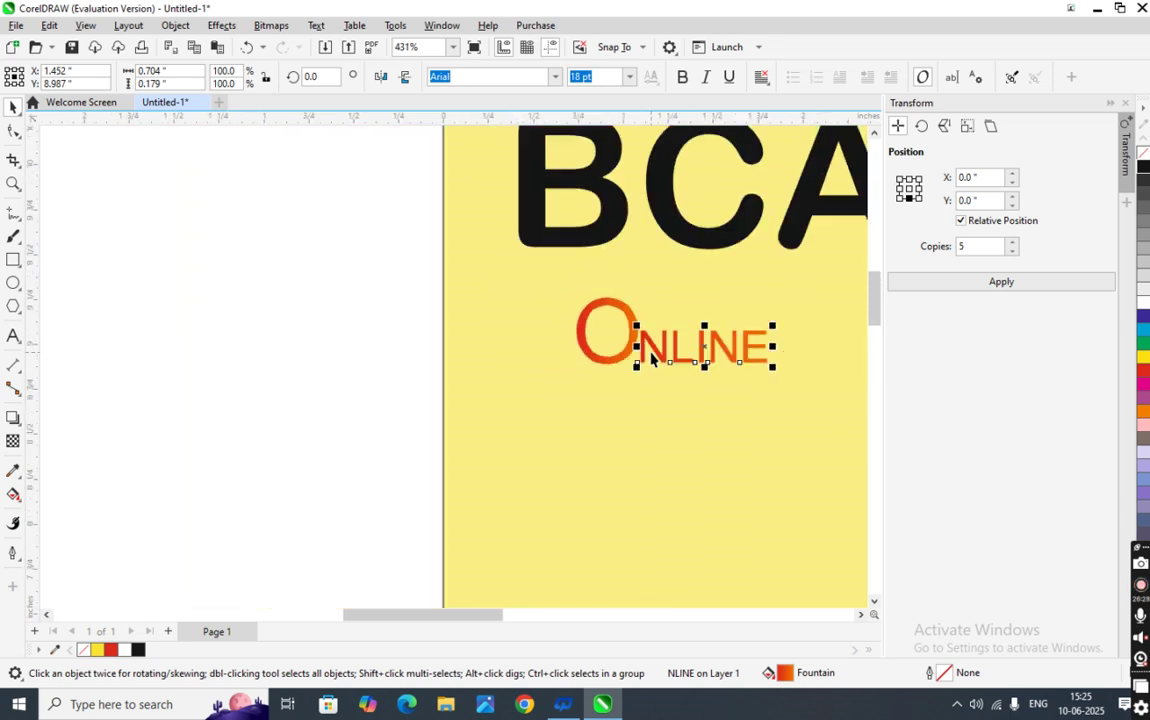
left_click(513, 399)
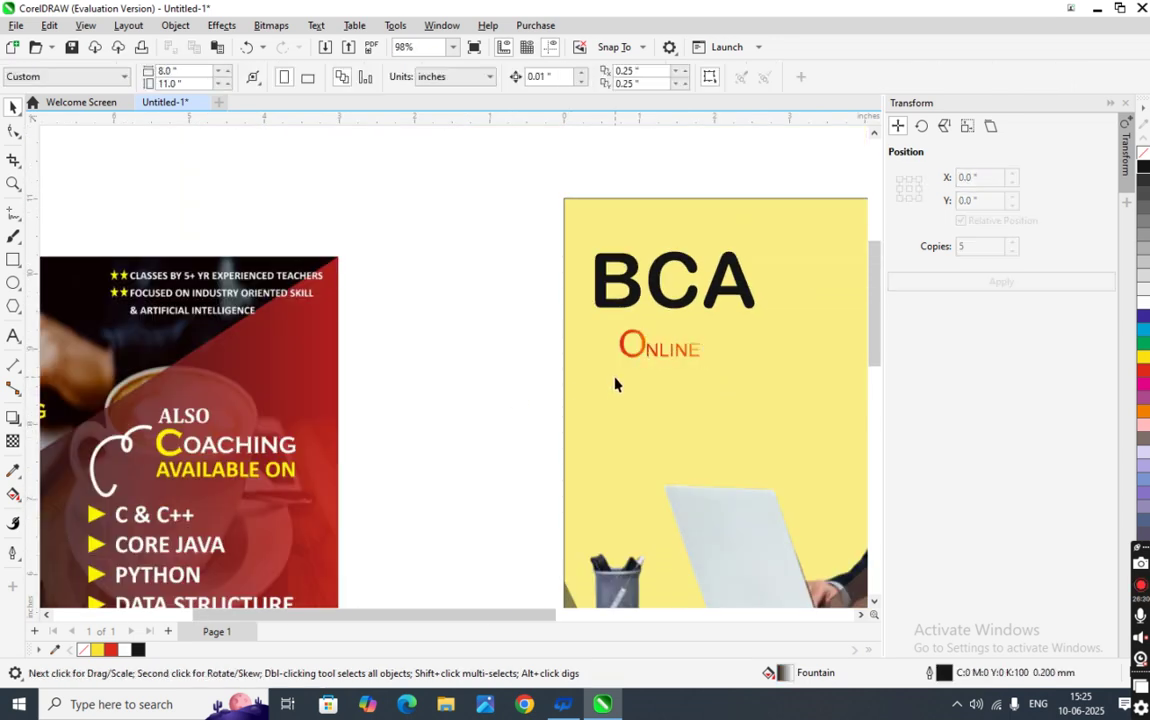
scroll(615, 384, "down", 2)
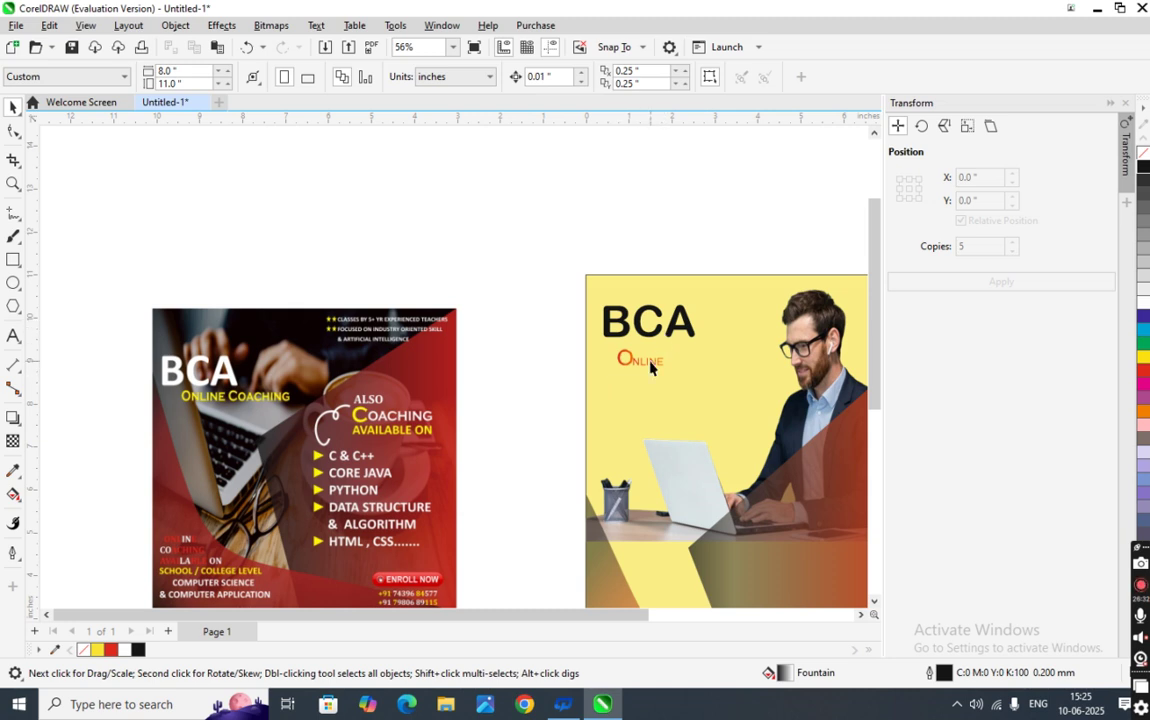
- Make the NLINE letters and the large O of ONLINE bold
left_click(650, 366)
left_click(684, 78)
left_click(565, 406)
left_click(620, 365)
left_click(684, 82)
left_click(547, 413)
scroll(420, 432, "up", 2)
scroll(420, 432, "up", 1)
scroll(263, 420, "down", 3)
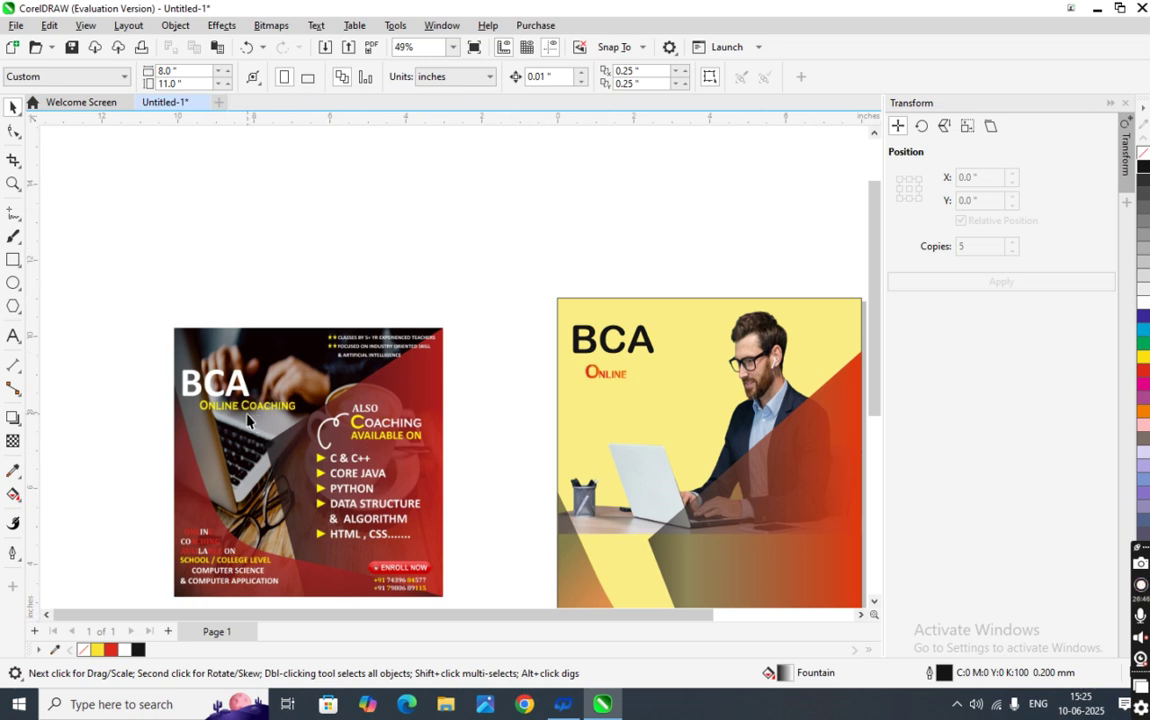
- Type a separate letter C on the canvas and move it to the right
left_click(13, 336)
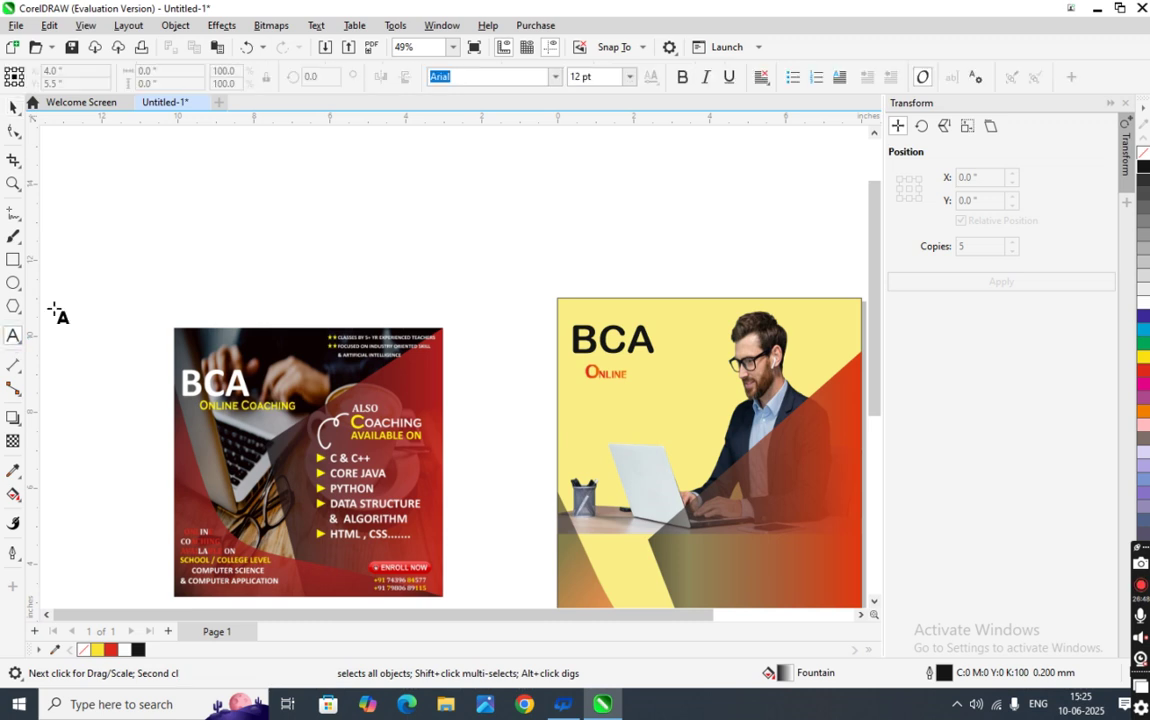
left_click(150, 222)
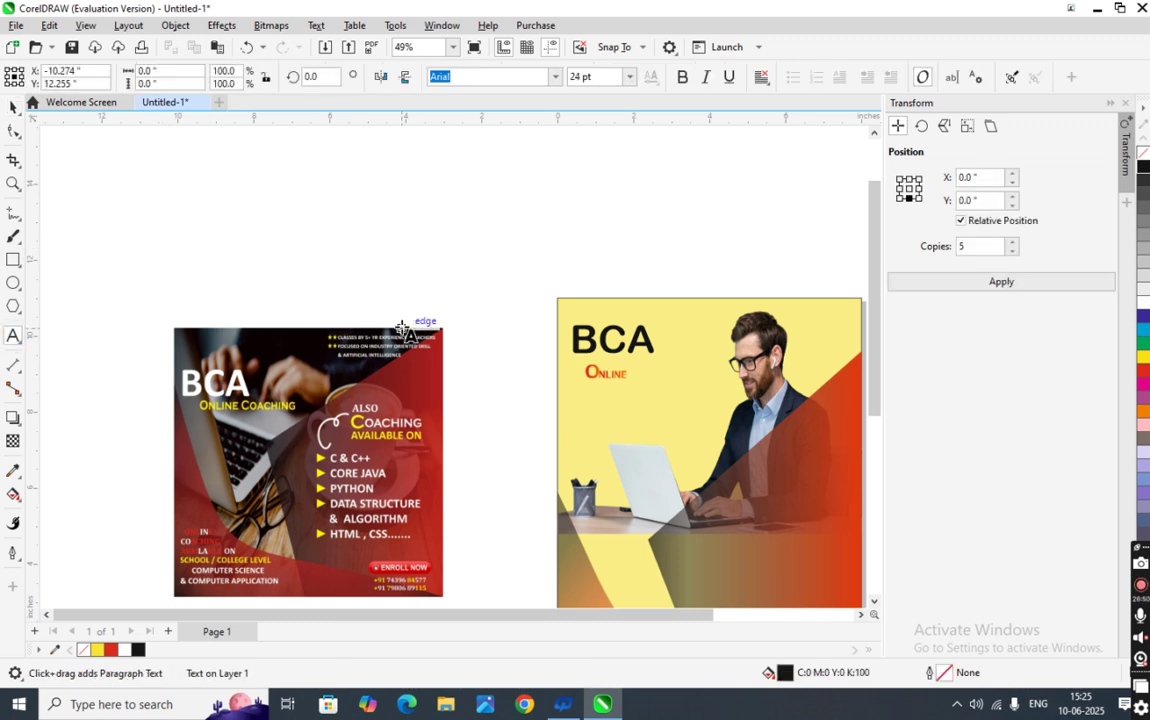
left_click(13, 106)
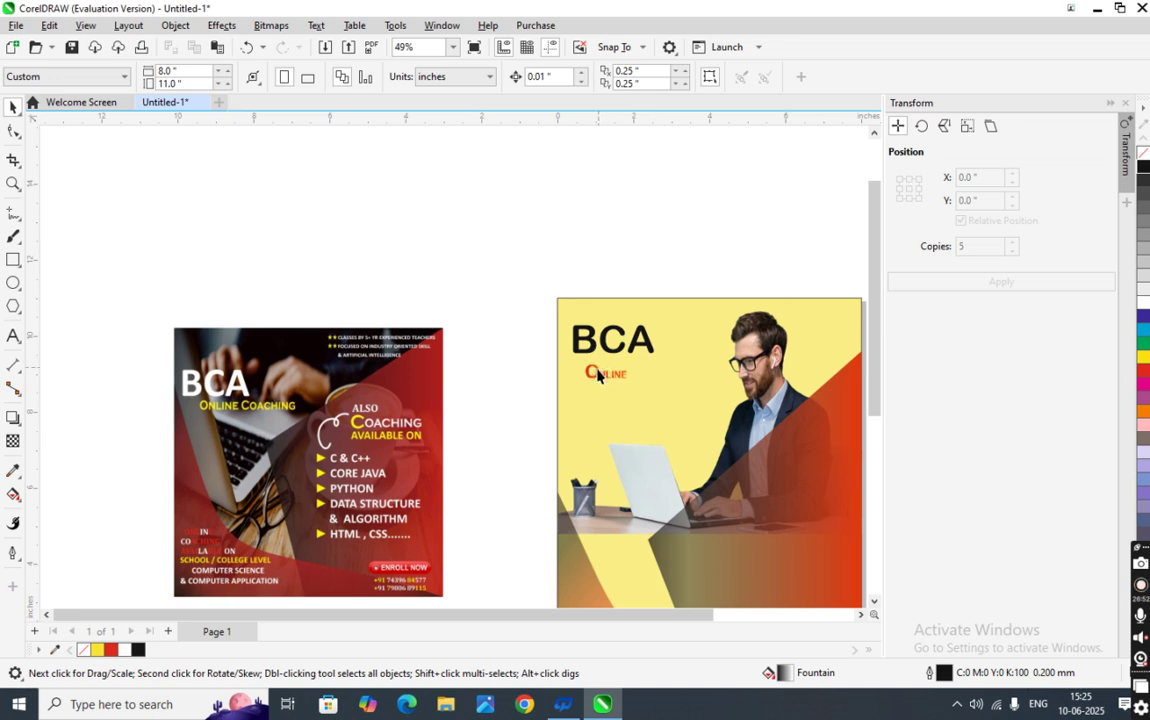
scroll(598, 375, "up", 2)
left_click(590, 370)
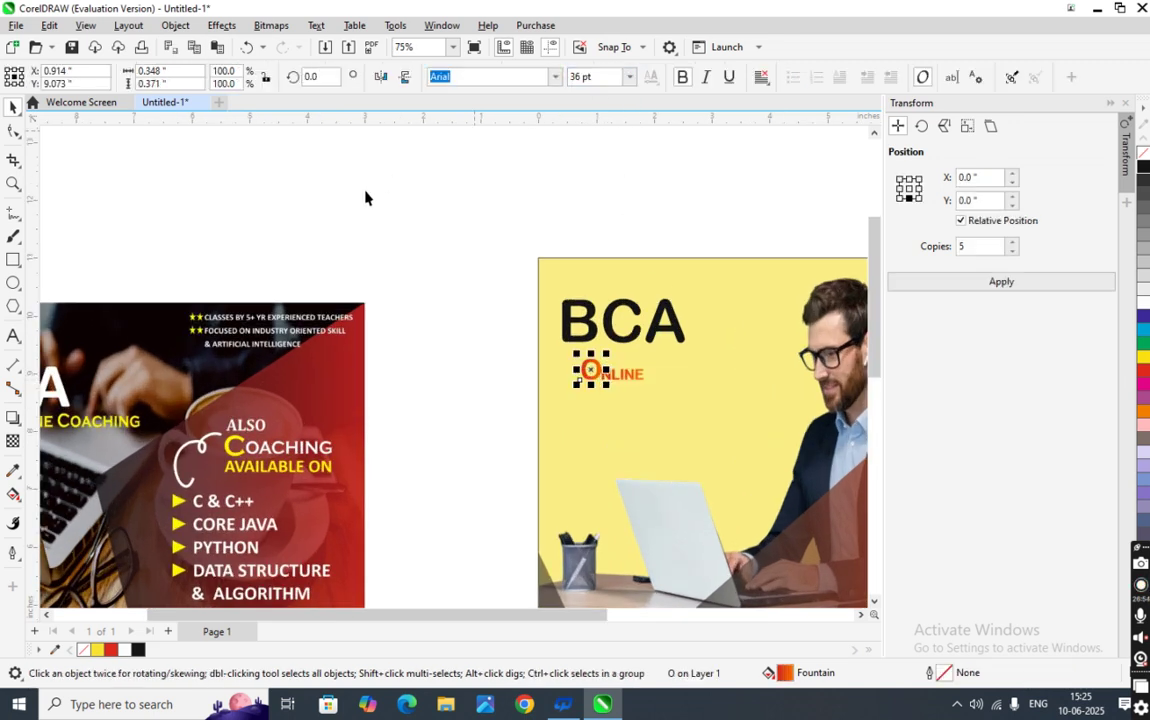
scroll(245, 256, "down", 2)
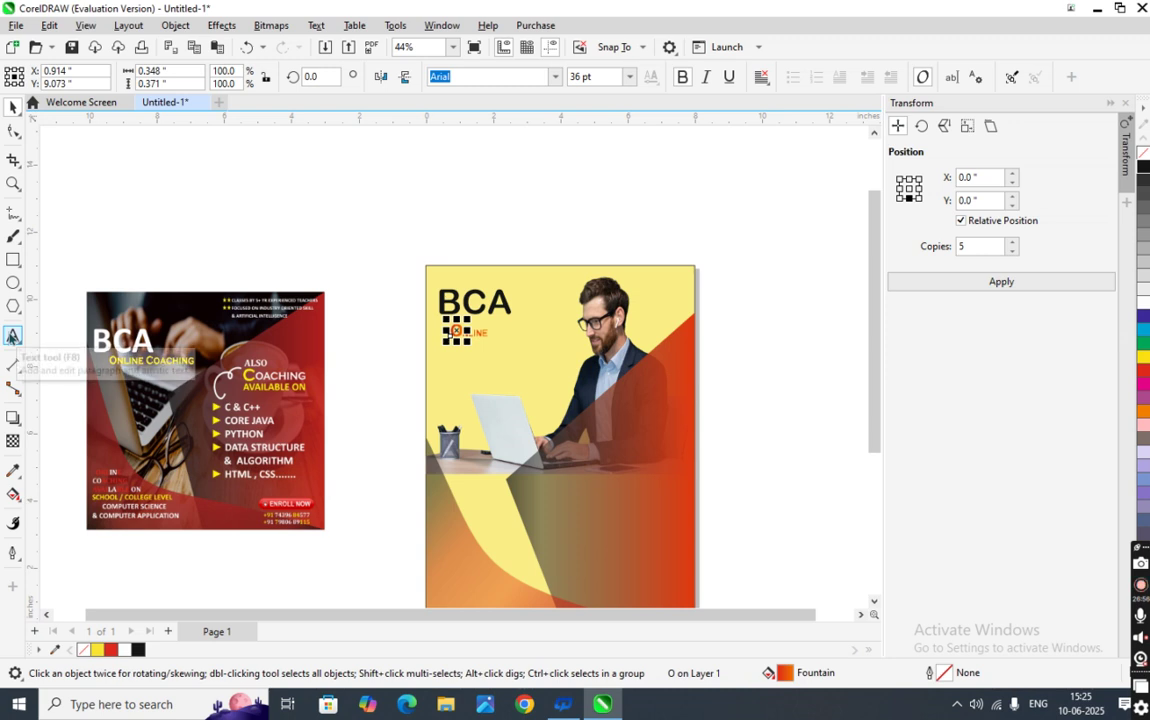
left_click(13, 336)
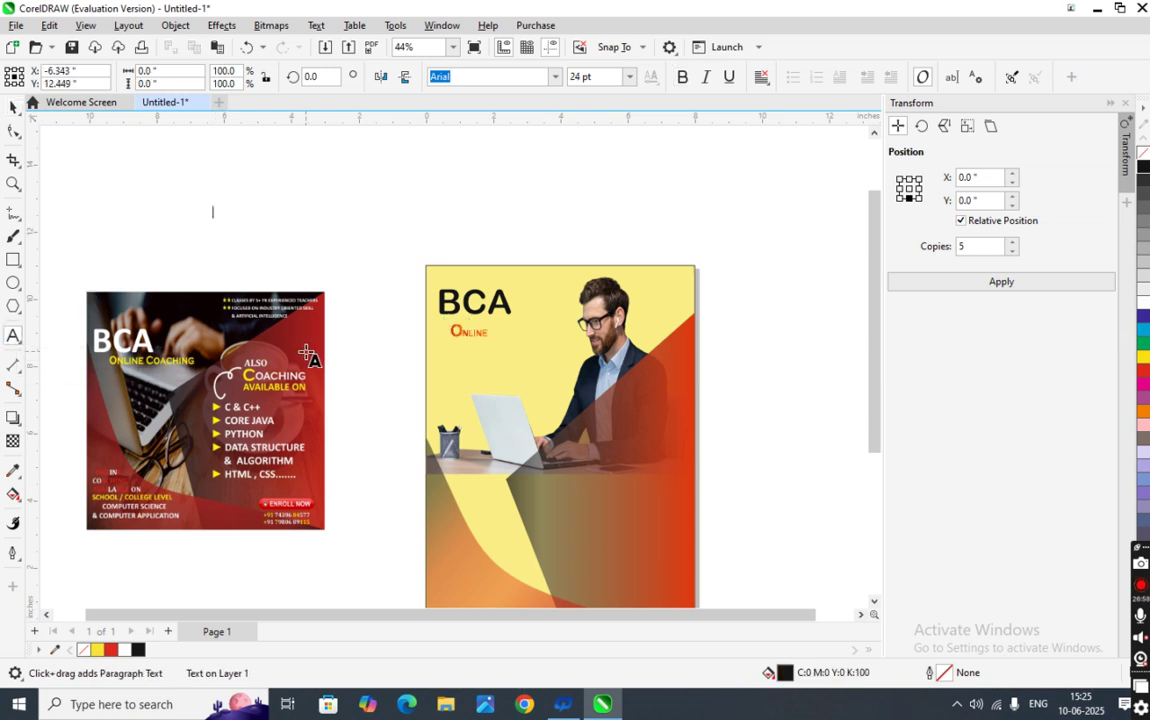
type("C")
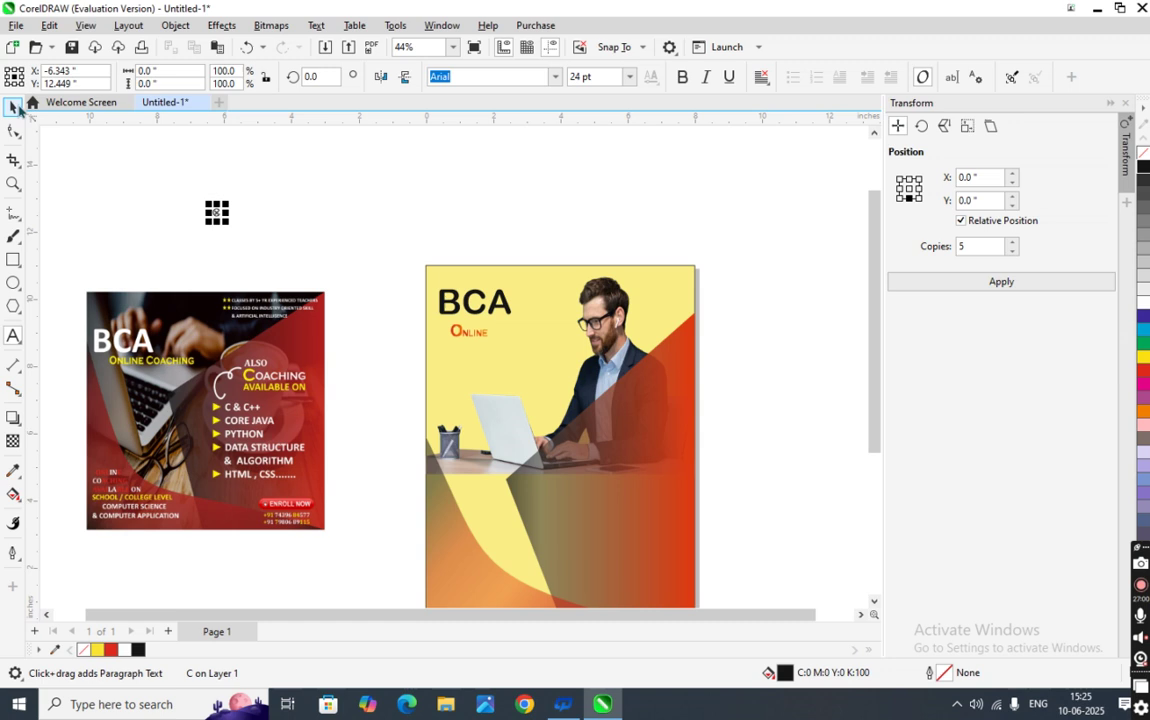
key("ctrl+space")
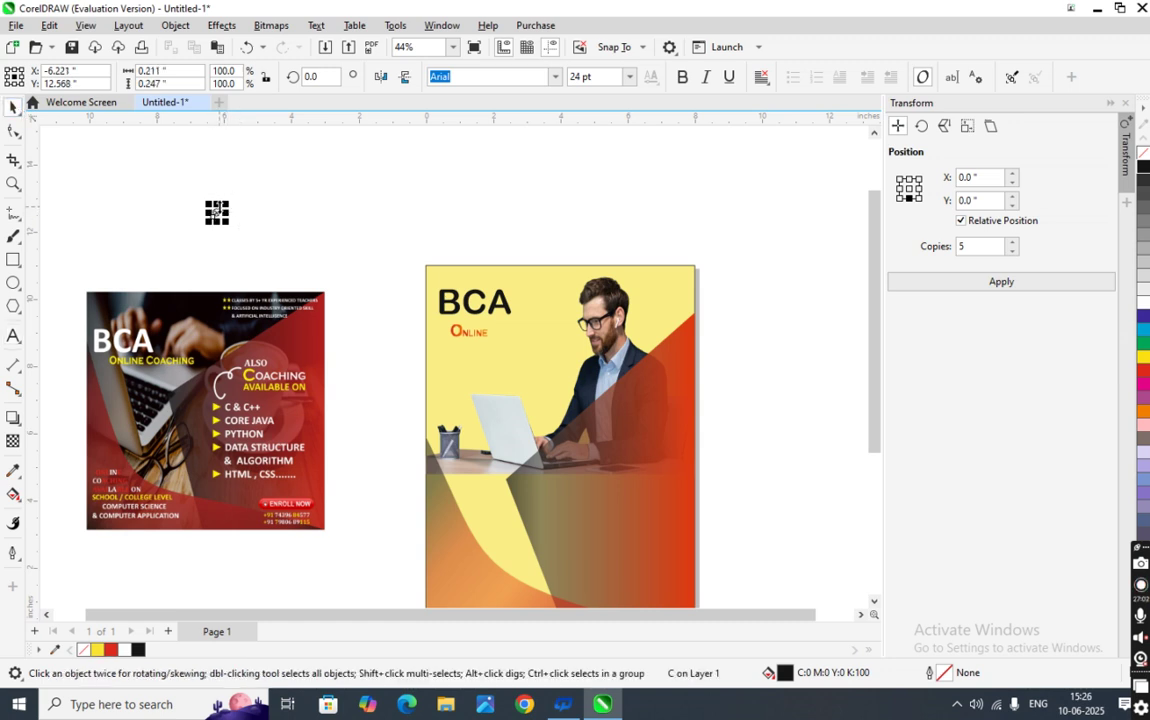
left_click_drag(217, 212, 357, 218)
scroll(380, 215, "up", 2)
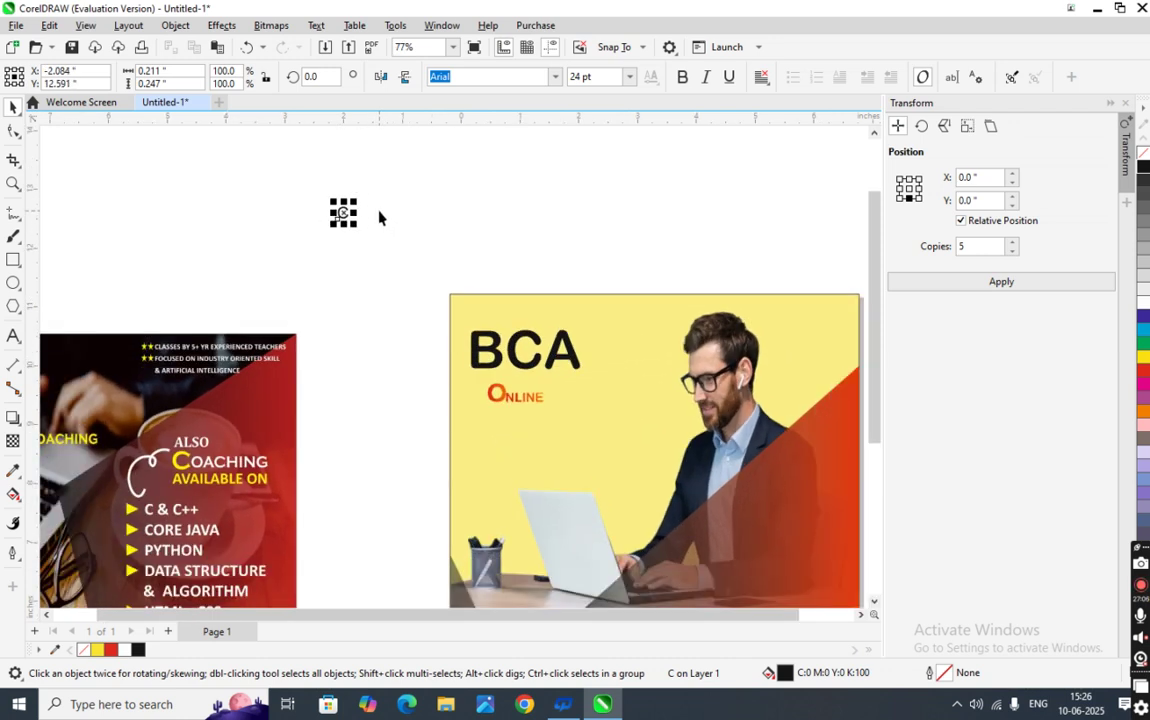
scroll(380, 215, "down", 2)
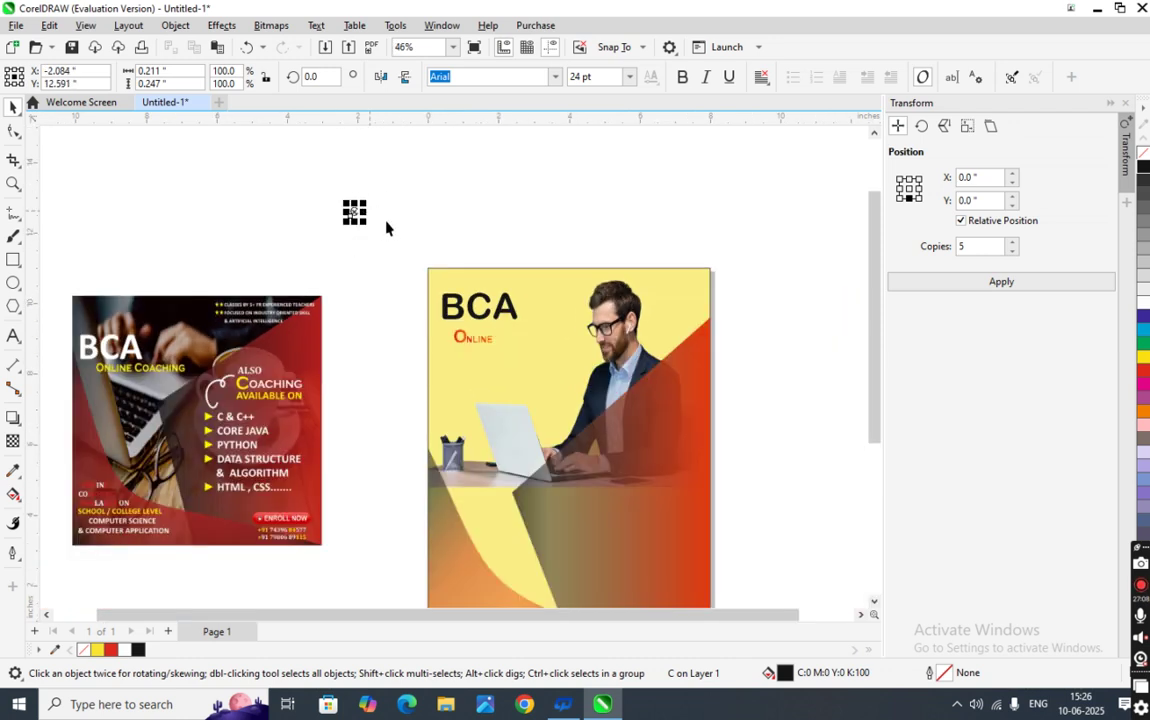
left_click(392, 263)
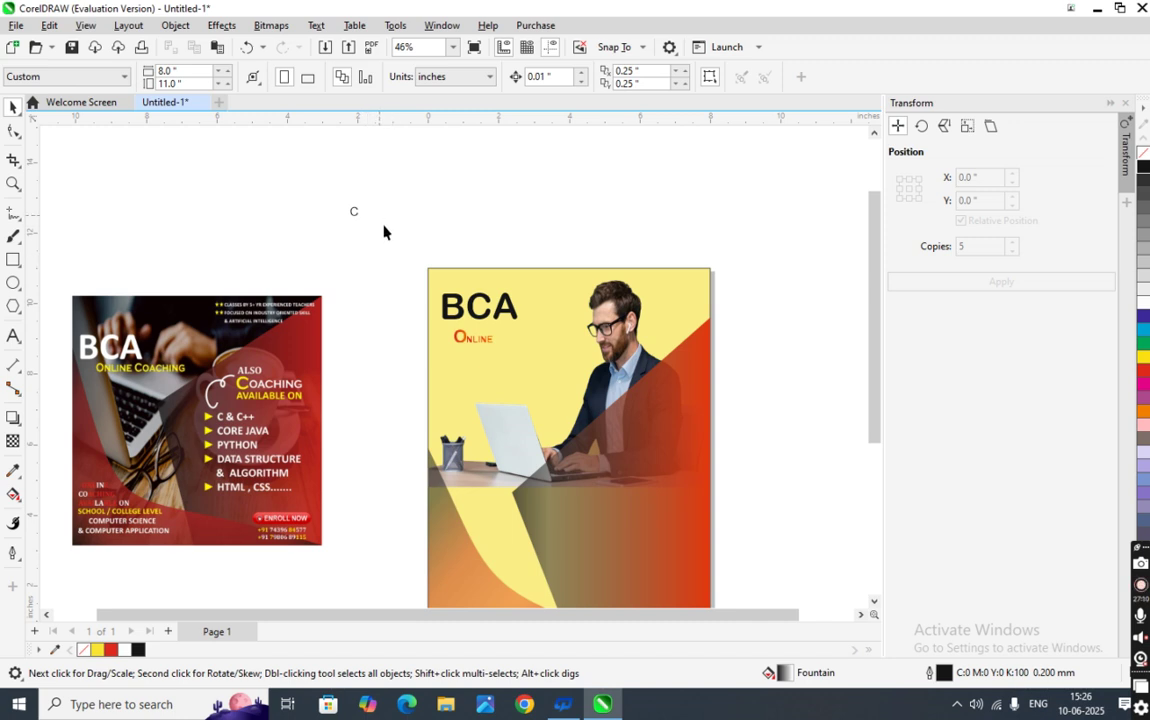
- Add the OACHING text beside the C and place a horizontal guide beneath them
left_click(14, 336)
left_click(374, 214)
type("OACHING")
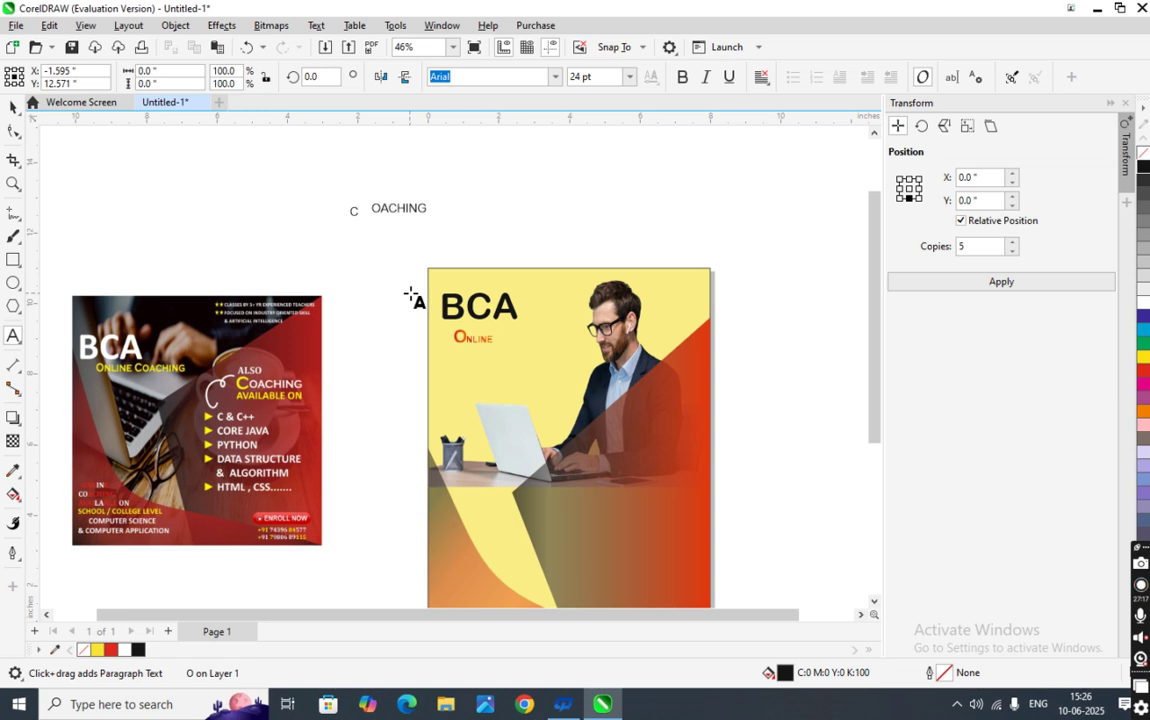
left_click(14, 107)
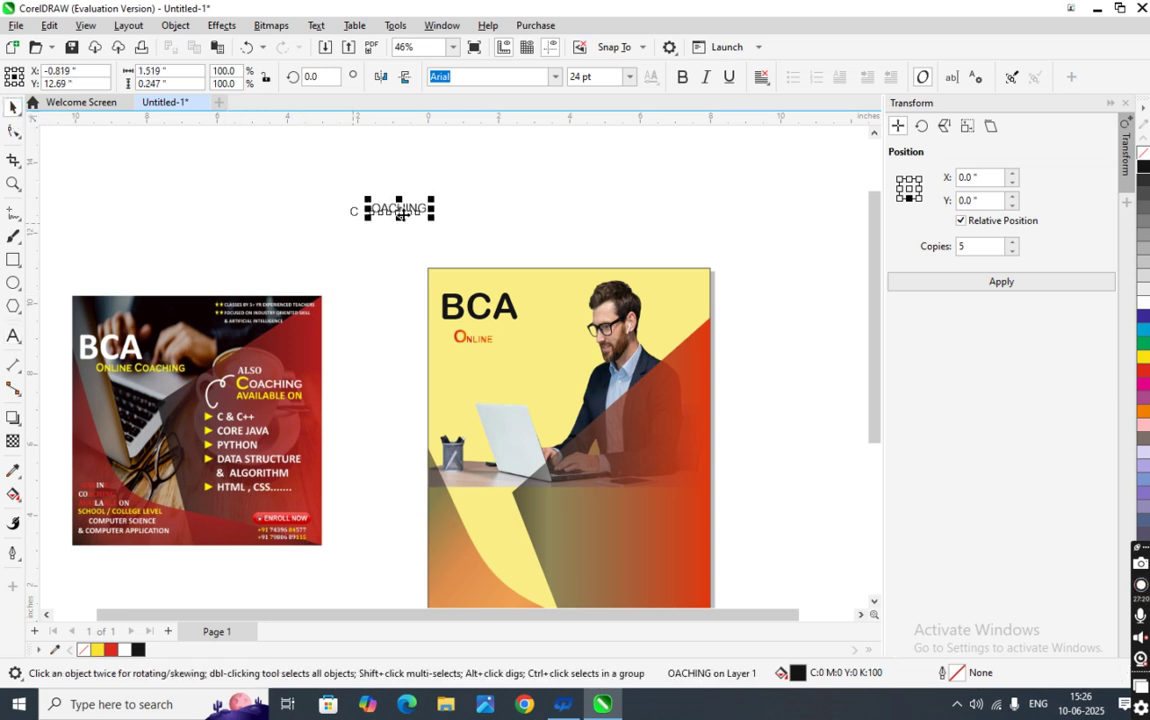
left_click_drag(400, 207, 373, 215)
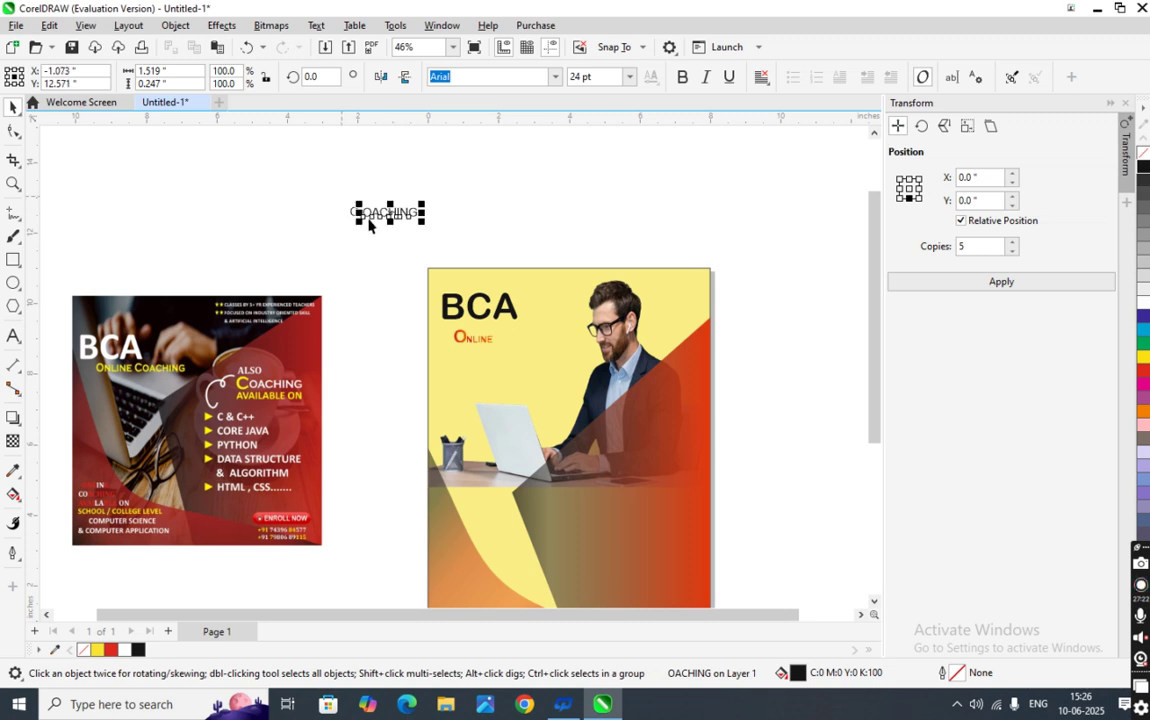
scroll(373, 215, "up", 2)
scroll(373, 215, "up", 1)
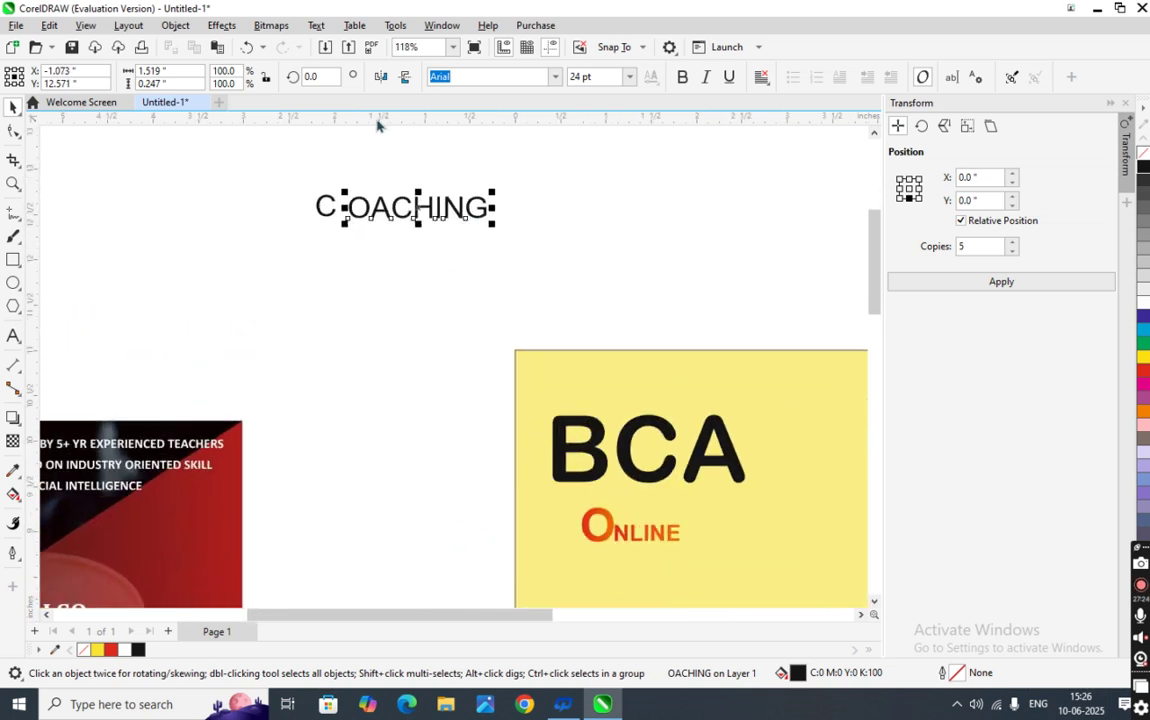
left_click_drag(380, 117, 378, 219)
- Set the C to 36 pt and OACHING to 16 pt, nudging OACHING onto the guide
scroll(323, 207, "up", 2)
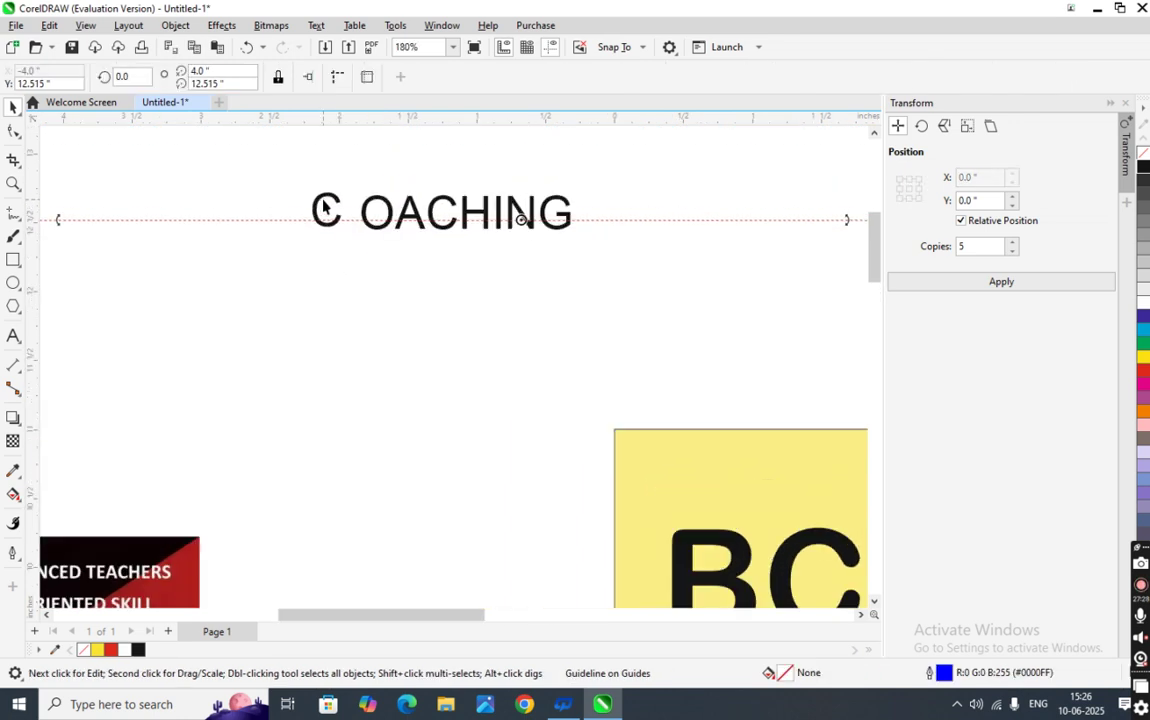
left_click(318, 204)
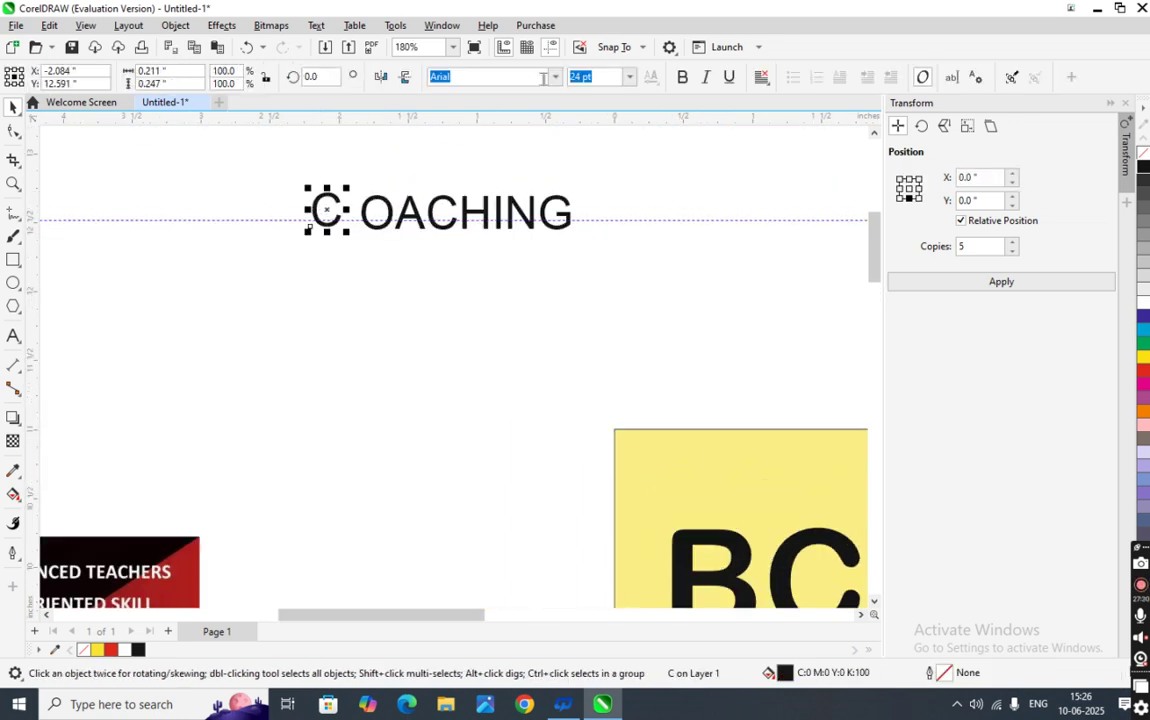
left_click(636, 82)
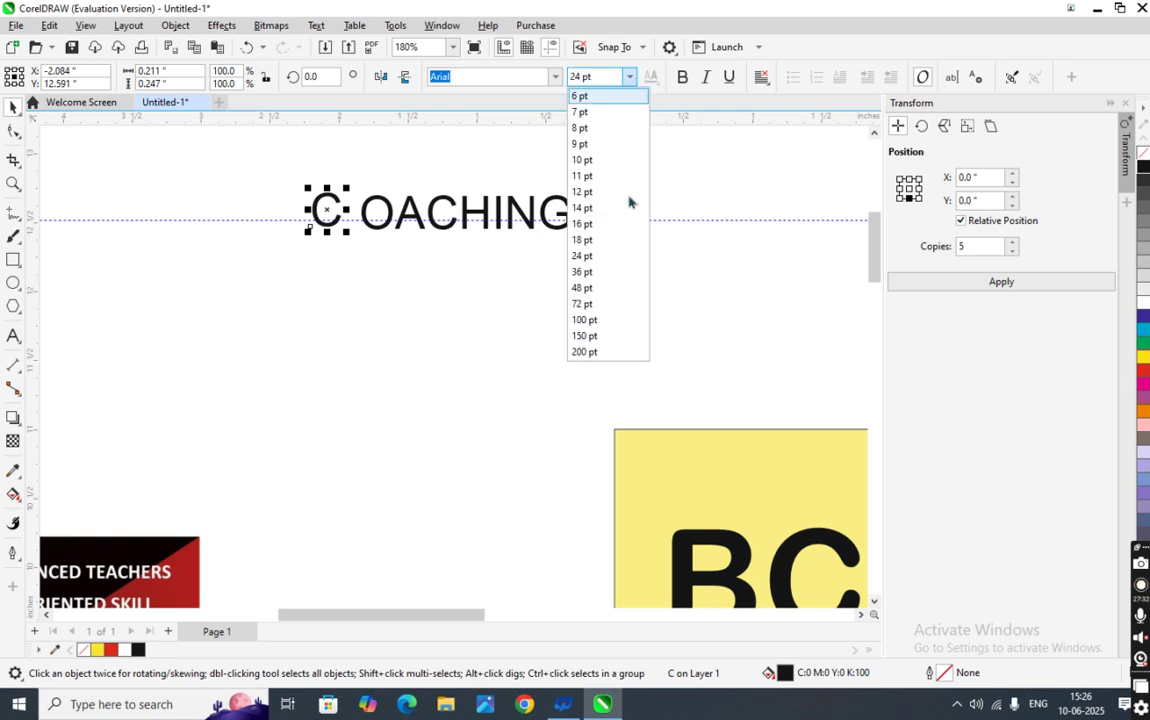
left_click(626, 268)
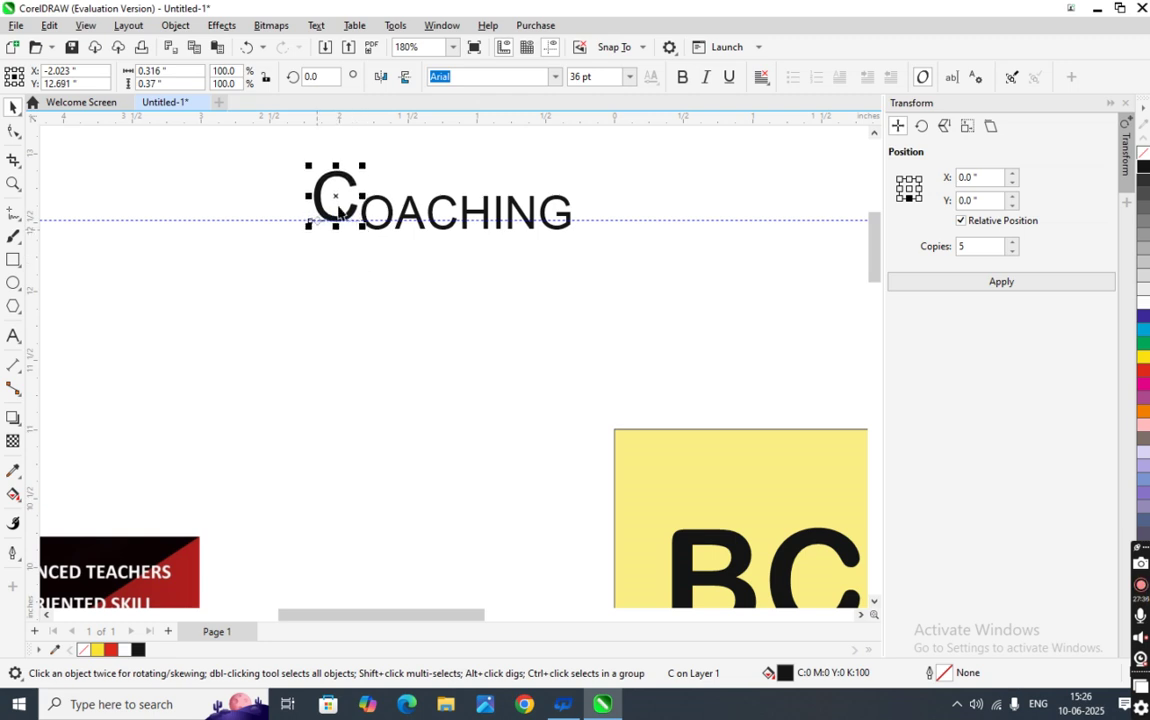
scroll(357, 270, "up", 2)
scroll(303, 276, "up", 1)
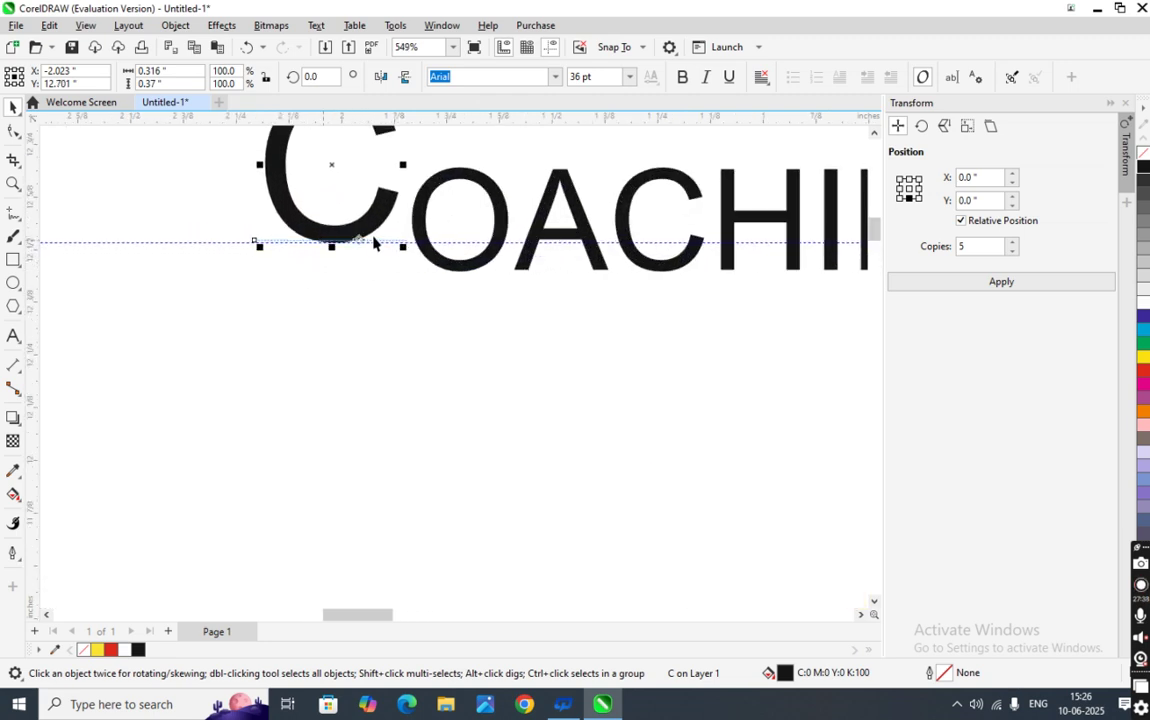
left_click(505, 235)
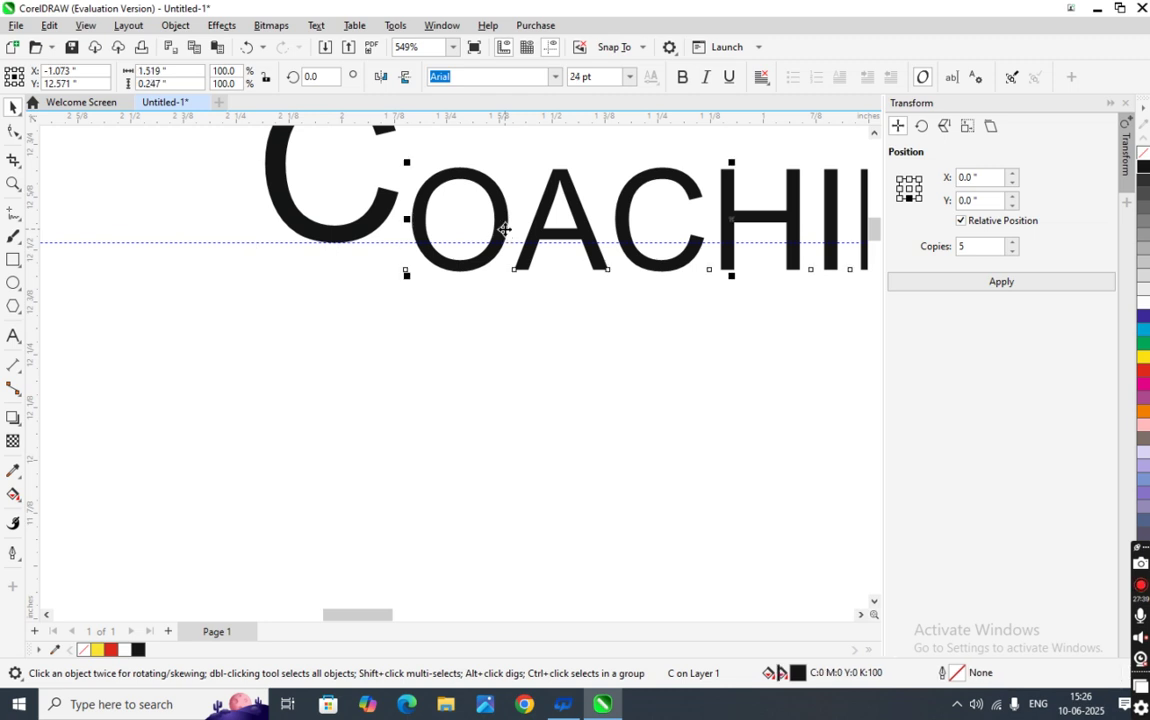
left_click(630, 77)
left_click(588, 221)
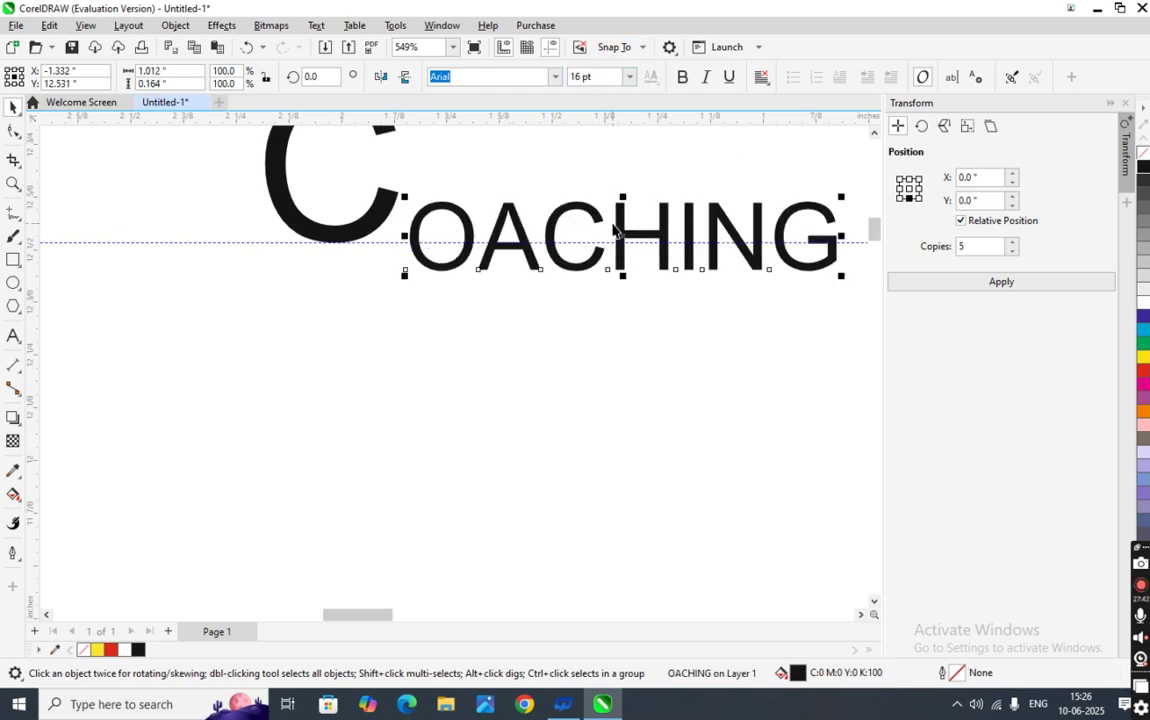
key("Up")
key("Up")
key("Up")
key("Up")
key("Up")
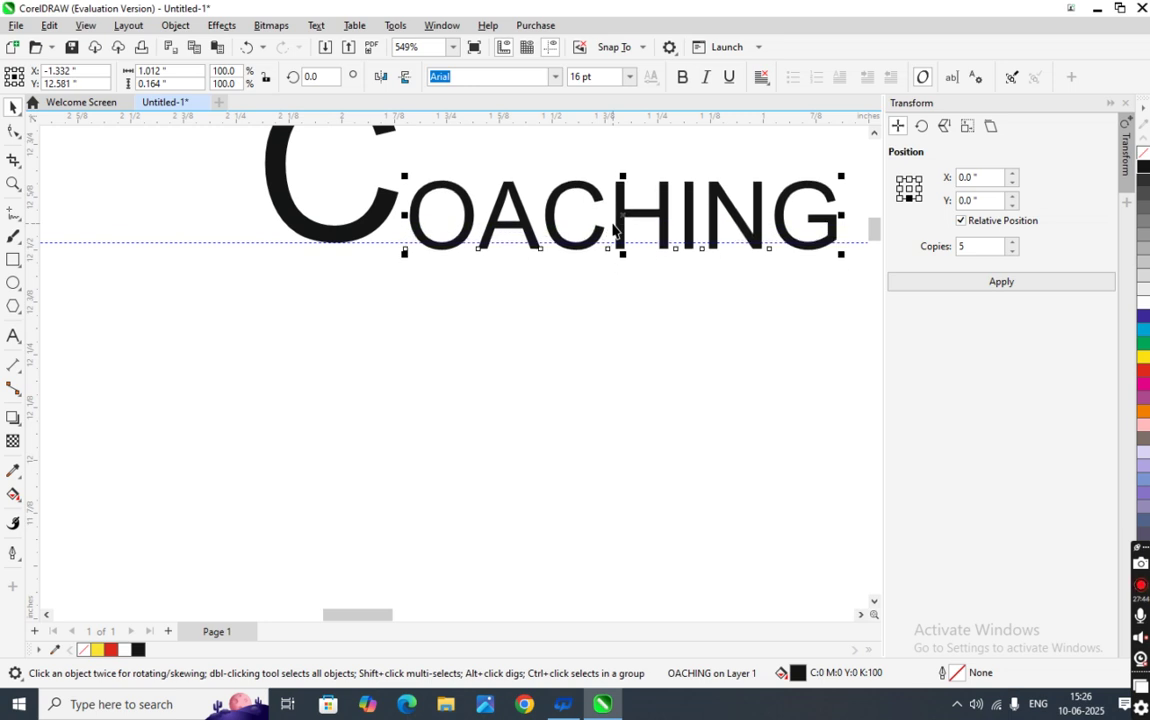
key("Left")
key("Left")
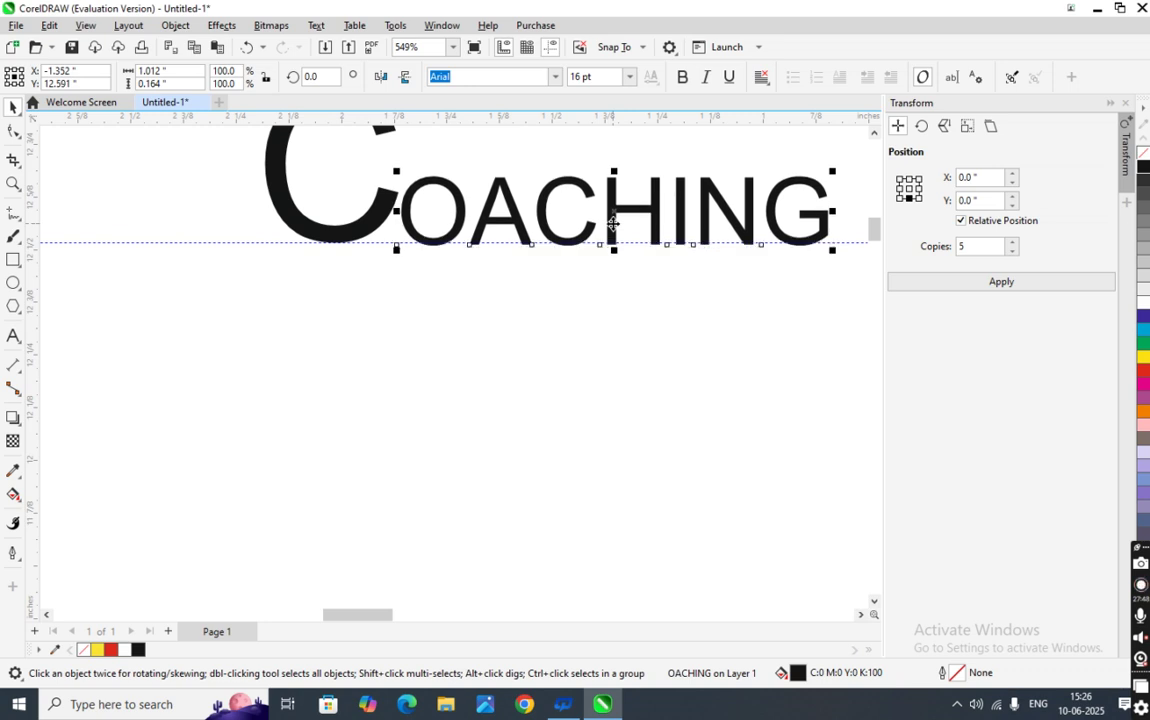
- Nudge the letter C up so it lines up with OACHING
left_click(339, 238)
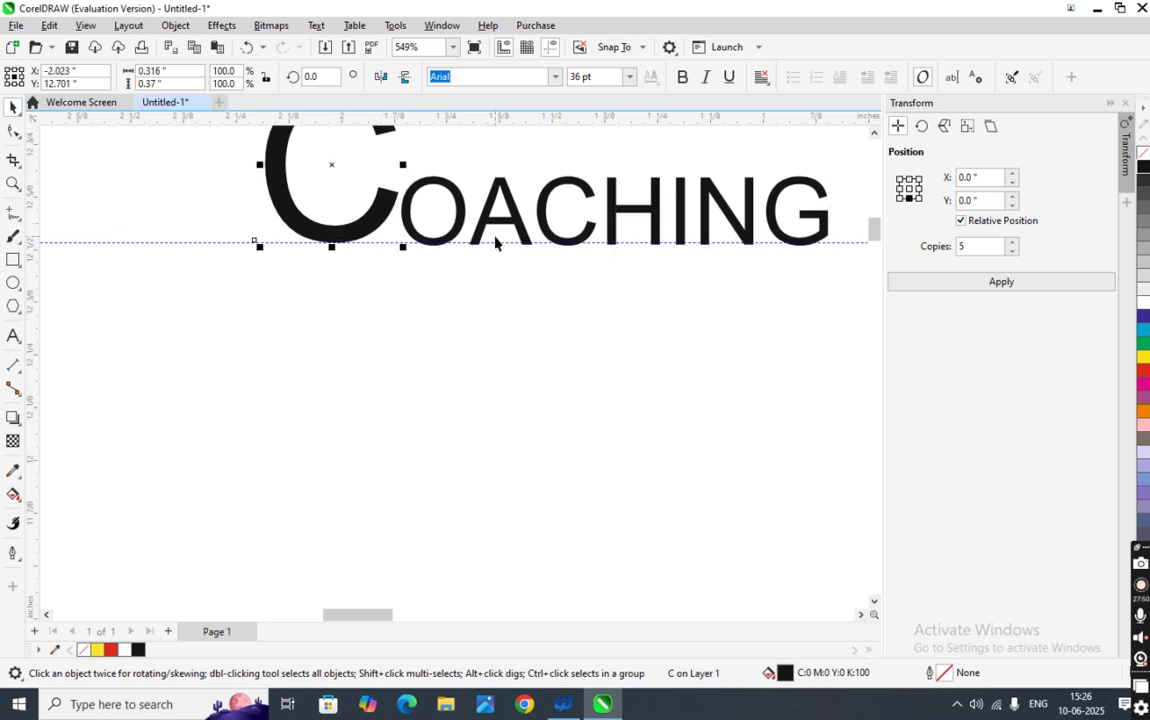
left_click(605, 230, "shift")
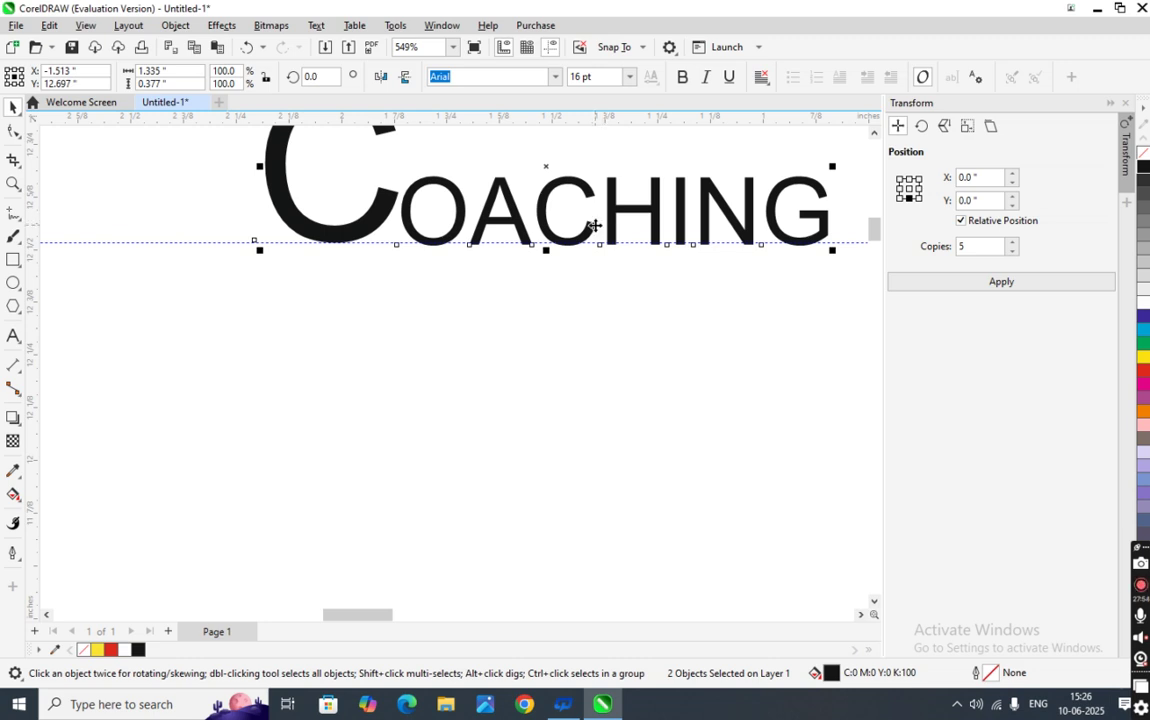
left_click(382, 329)
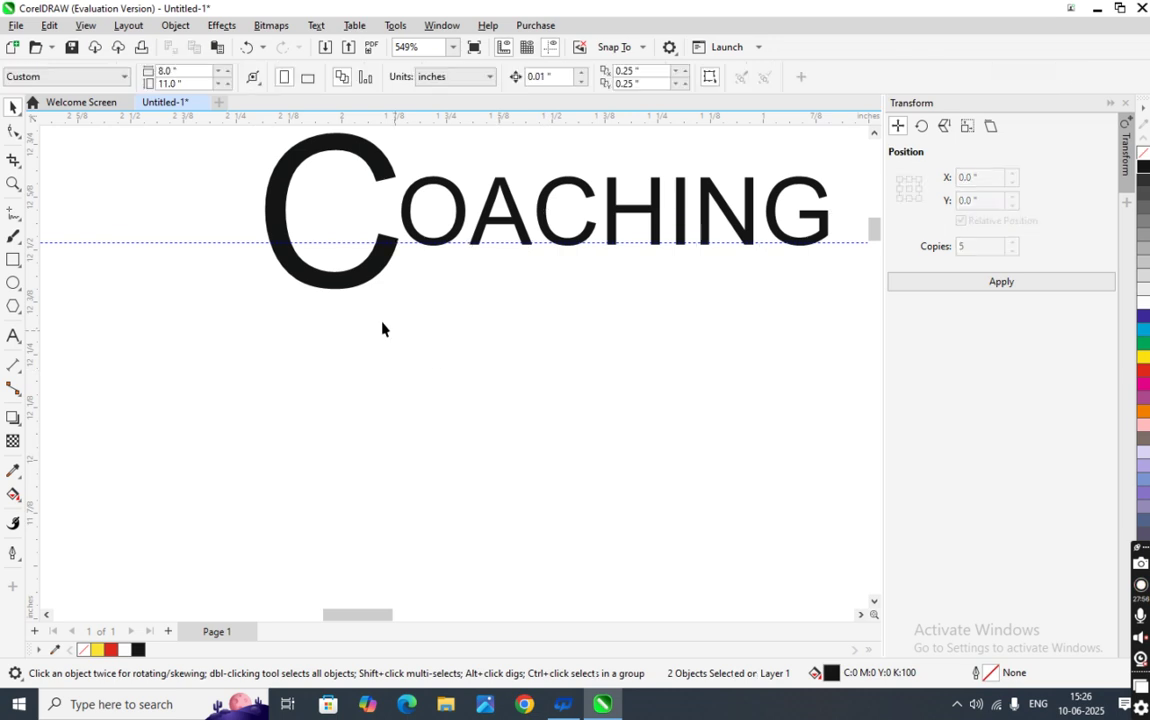
left_click(359, 282)
key("Up")
scroll(437, 326, "down", 5)
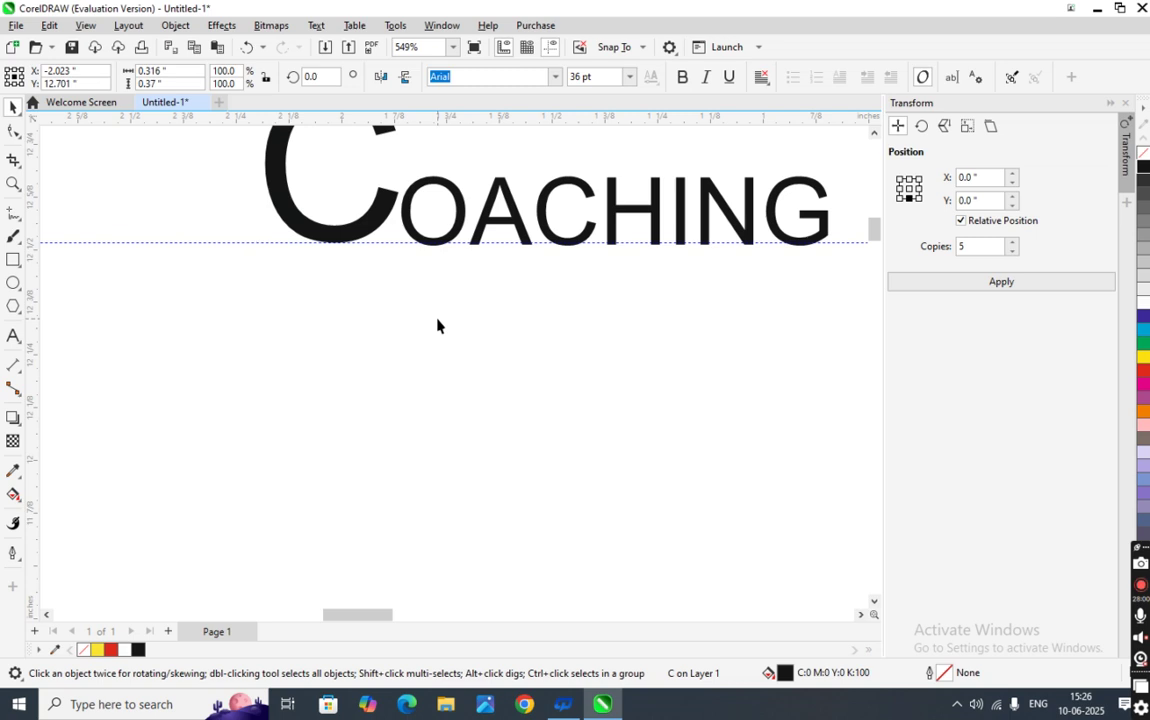
left_click(436, 330)
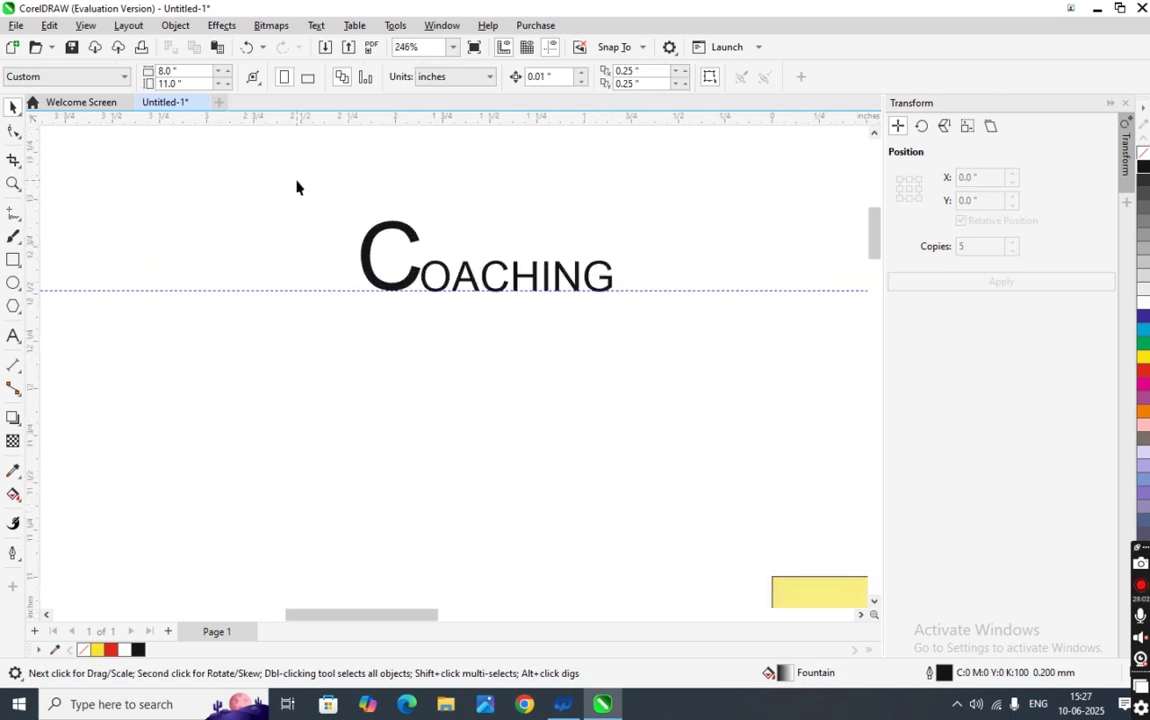
- Move both COACHING text objects together to sit just right of ONLINE
left_click_drag(298, 183, 620, 354)
scroll(483, 271, "down", 4)
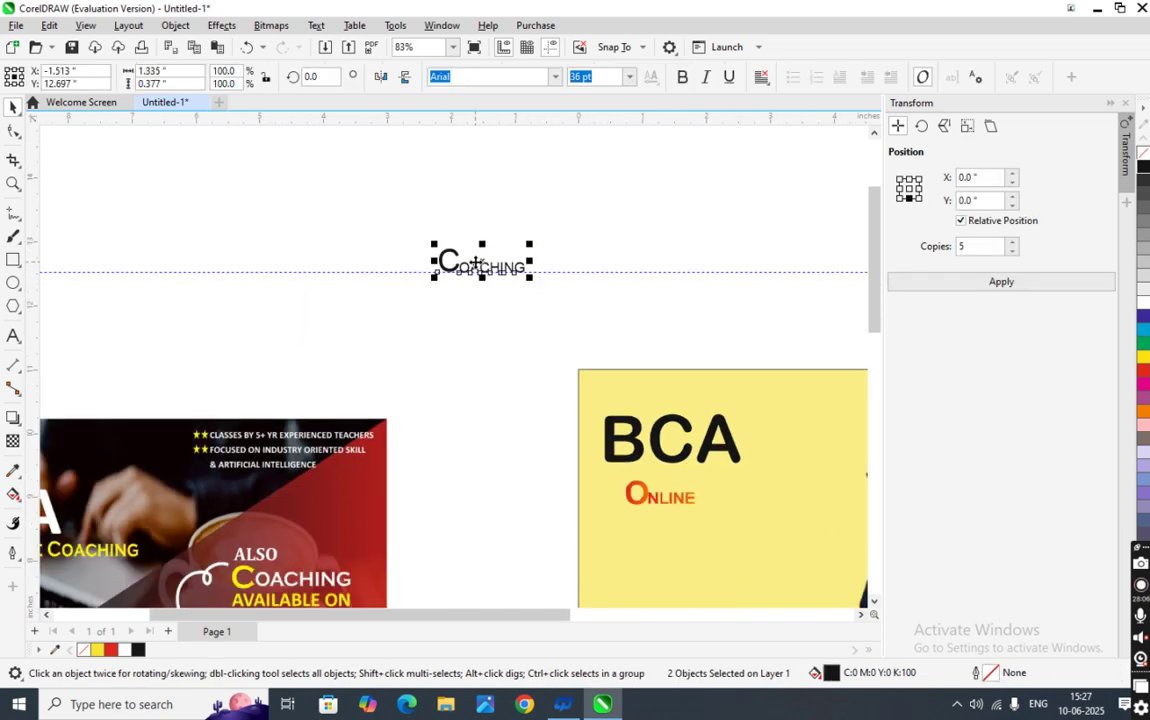
left_click_drag(487, 260, 733, 505)
scroll(733, 505, "up", 2)
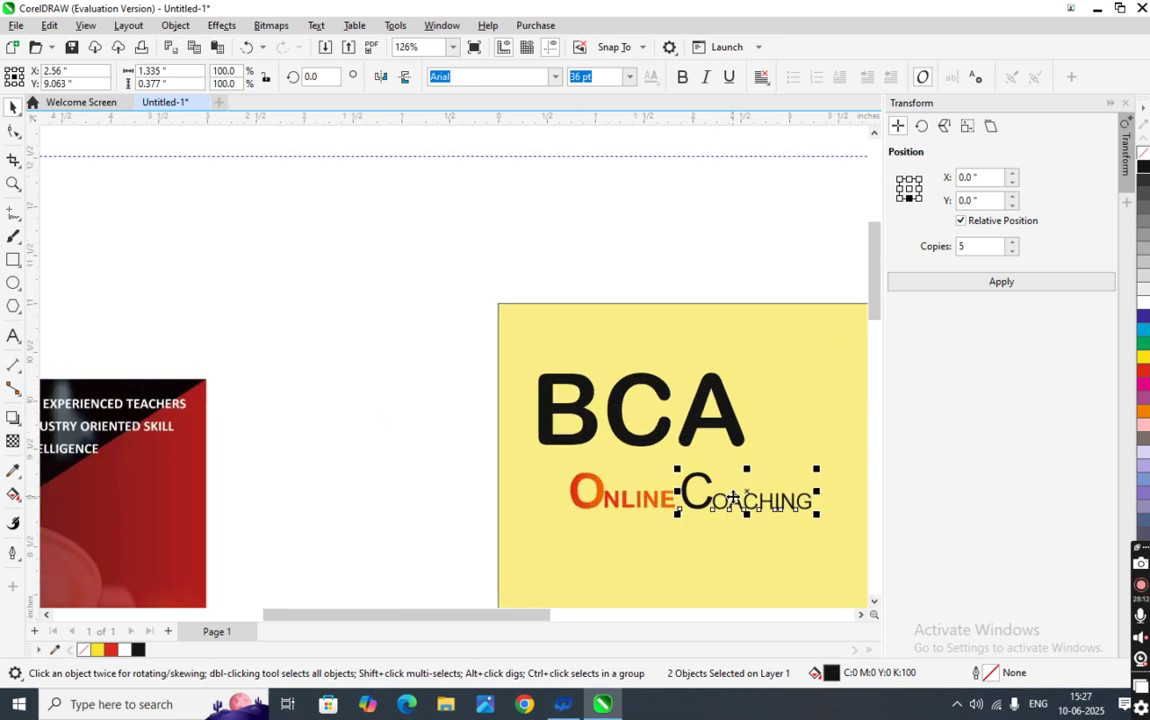
scroll(733, 500, "up", 4)
left_click_drag(684, 534, 698, 534)
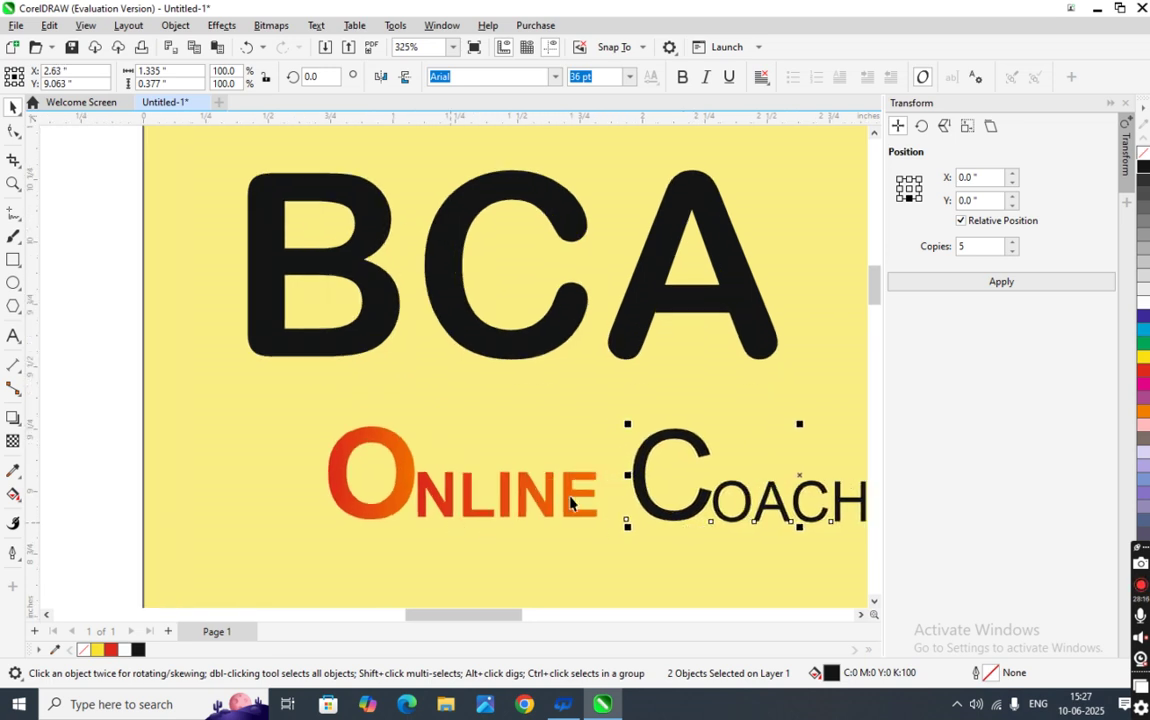
left_click(642, 493)
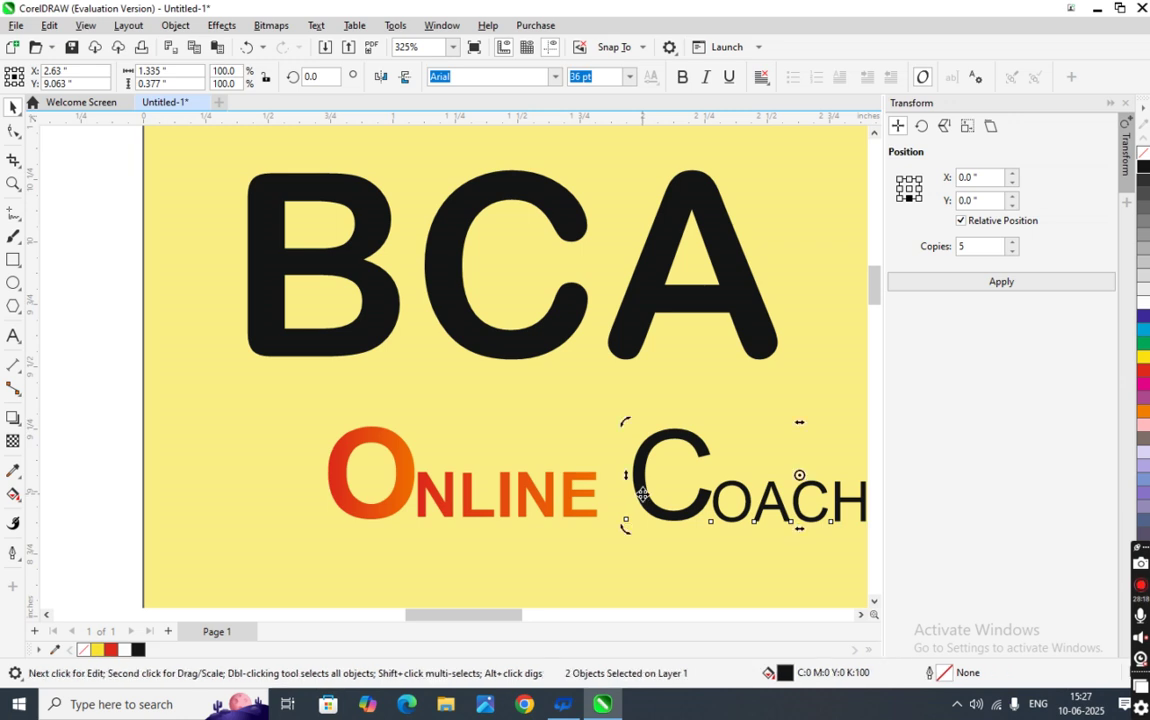
scroll(642, 493, "down", 2)
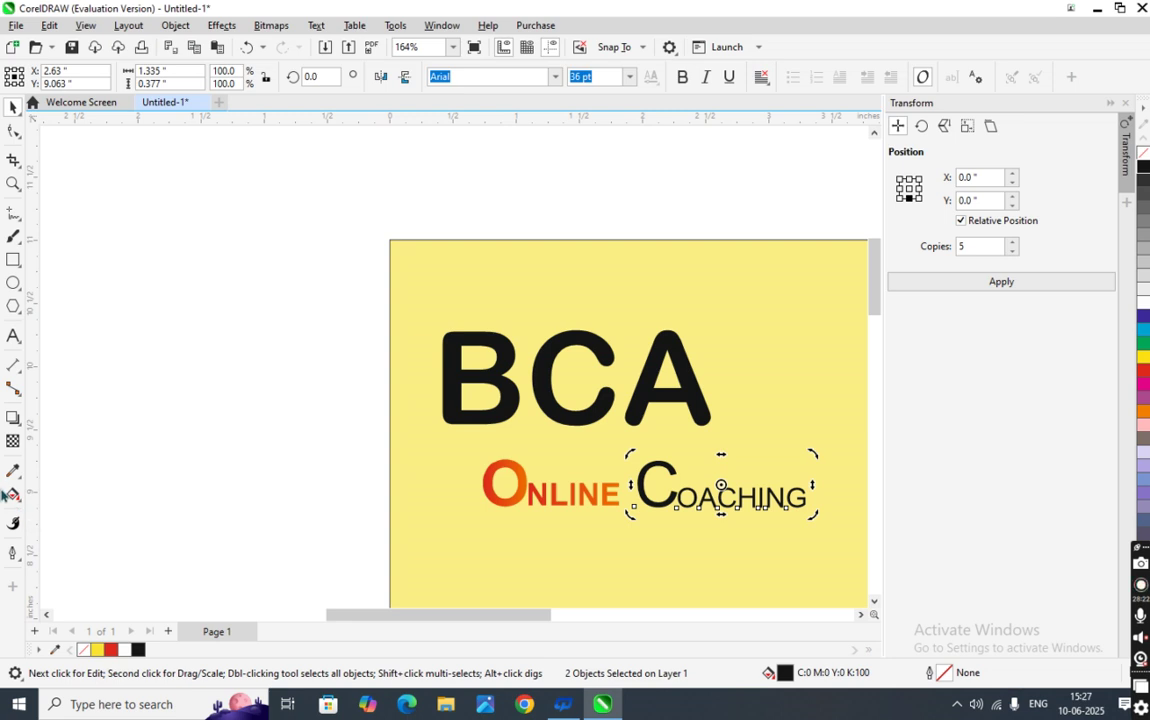
left_click(13, 494)
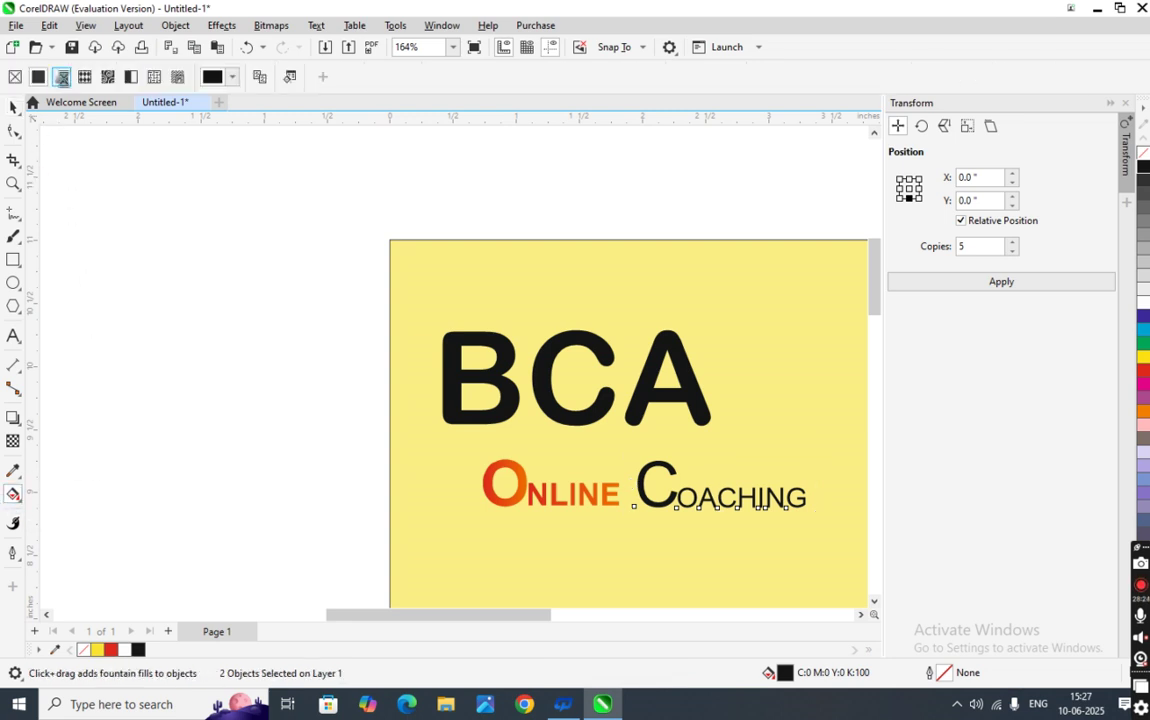
- Give COACHING a red-to-orange gradient fill
left_click(61, 77)
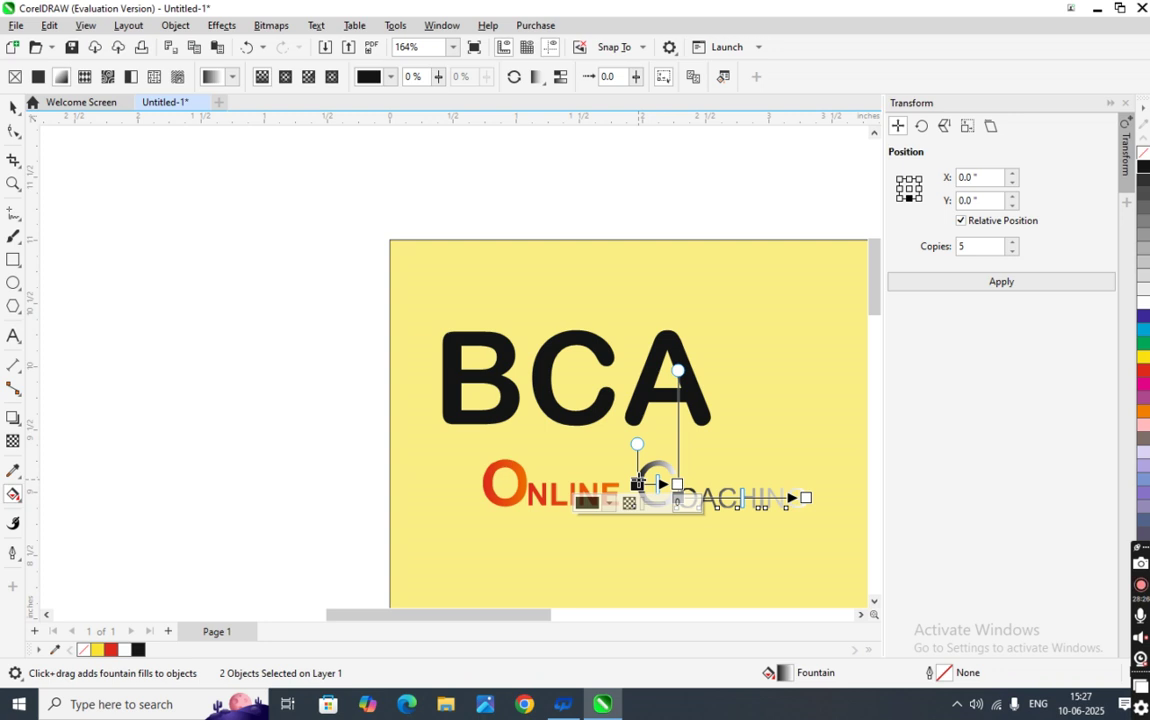
left_click(596, 502)
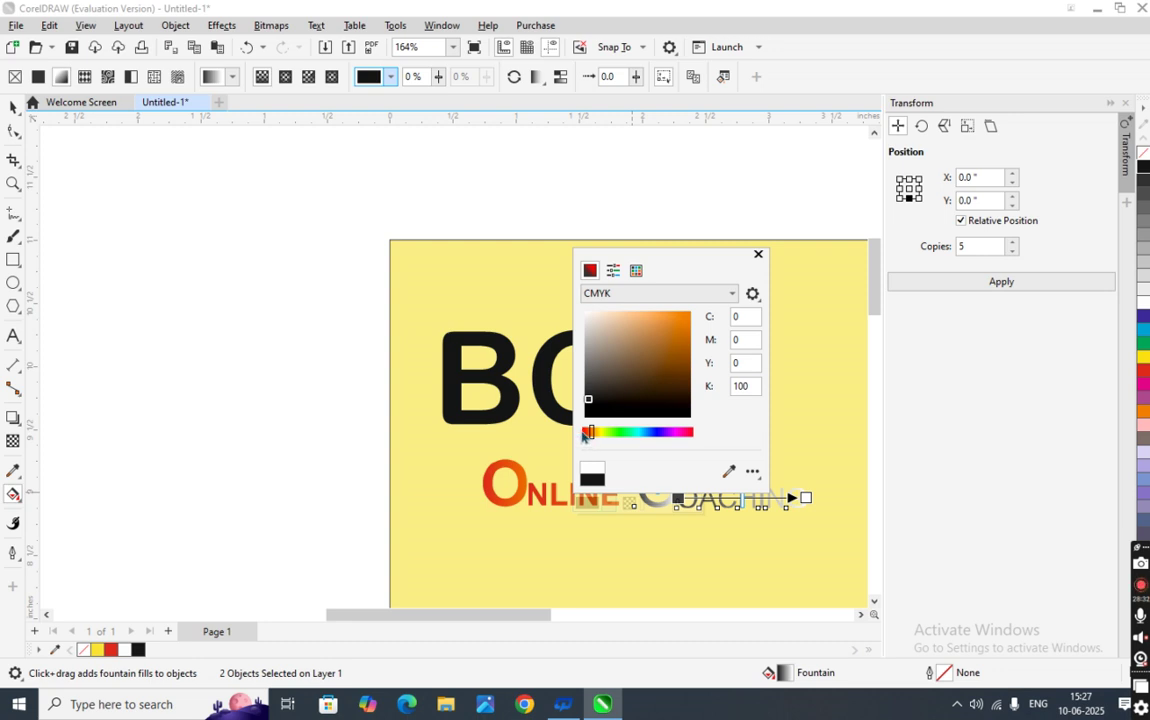
left_click_drag(587, 433, 584, 434)
left_click_drag(670, 317, 698, 300)
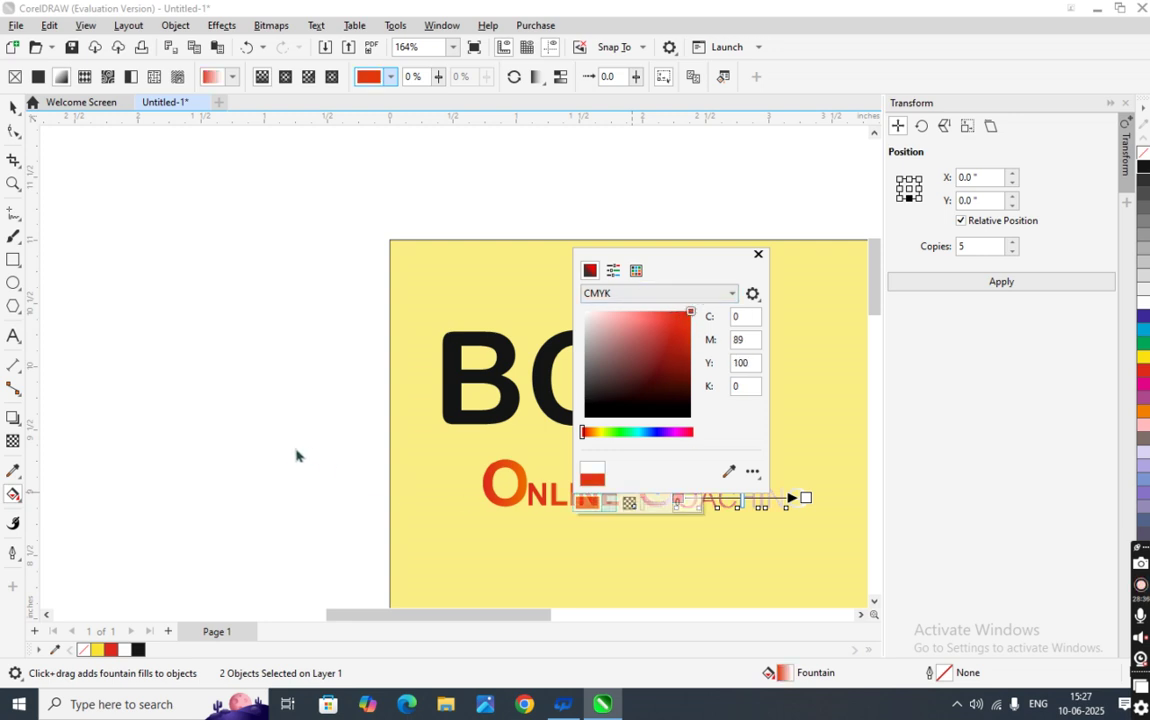
left_click(677, 484)
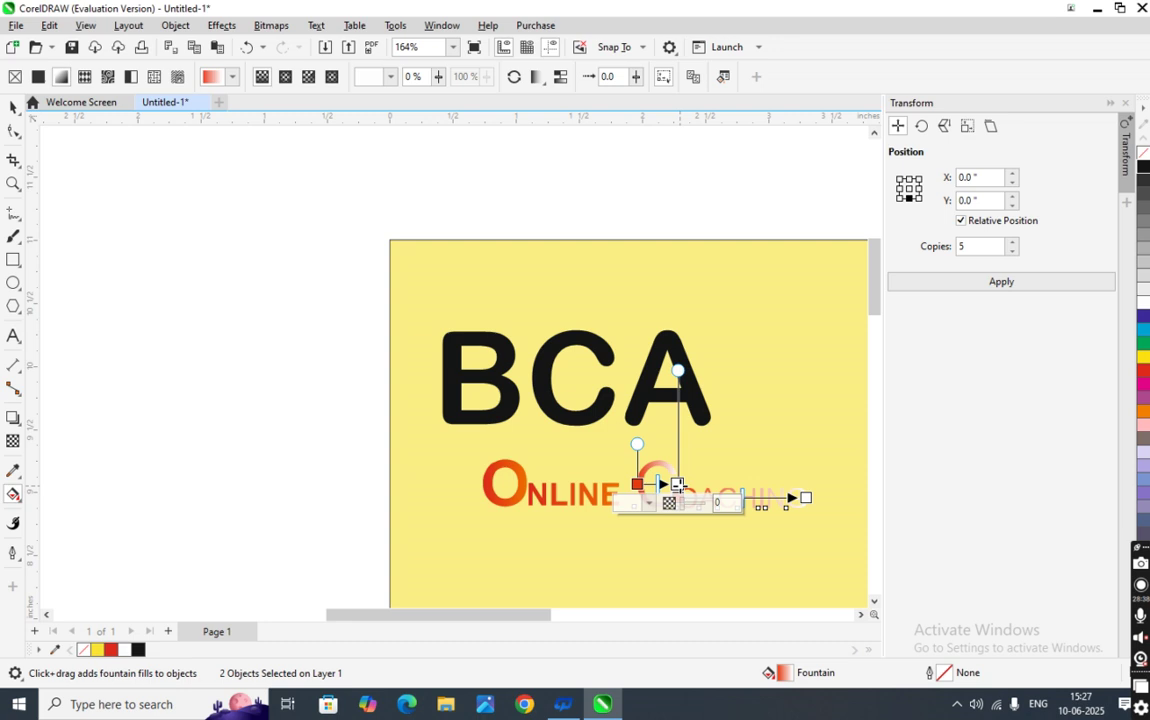
left_click(677, 484)
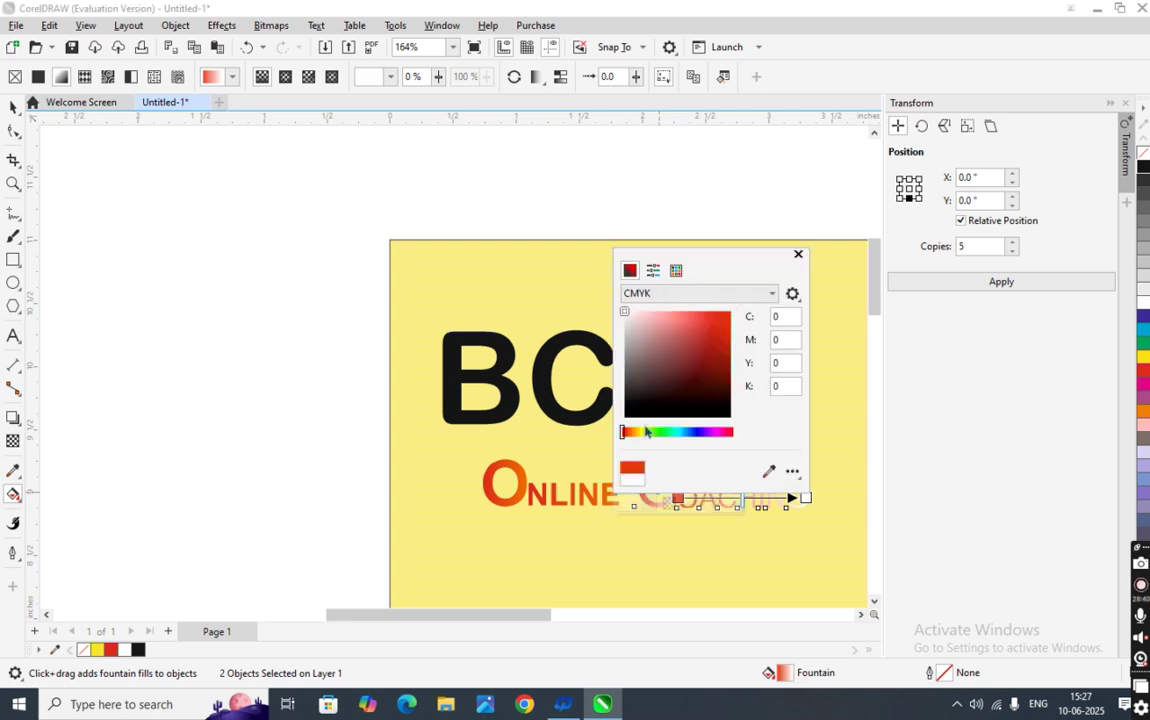
left_click(633, 432)
left_click(691, 333)
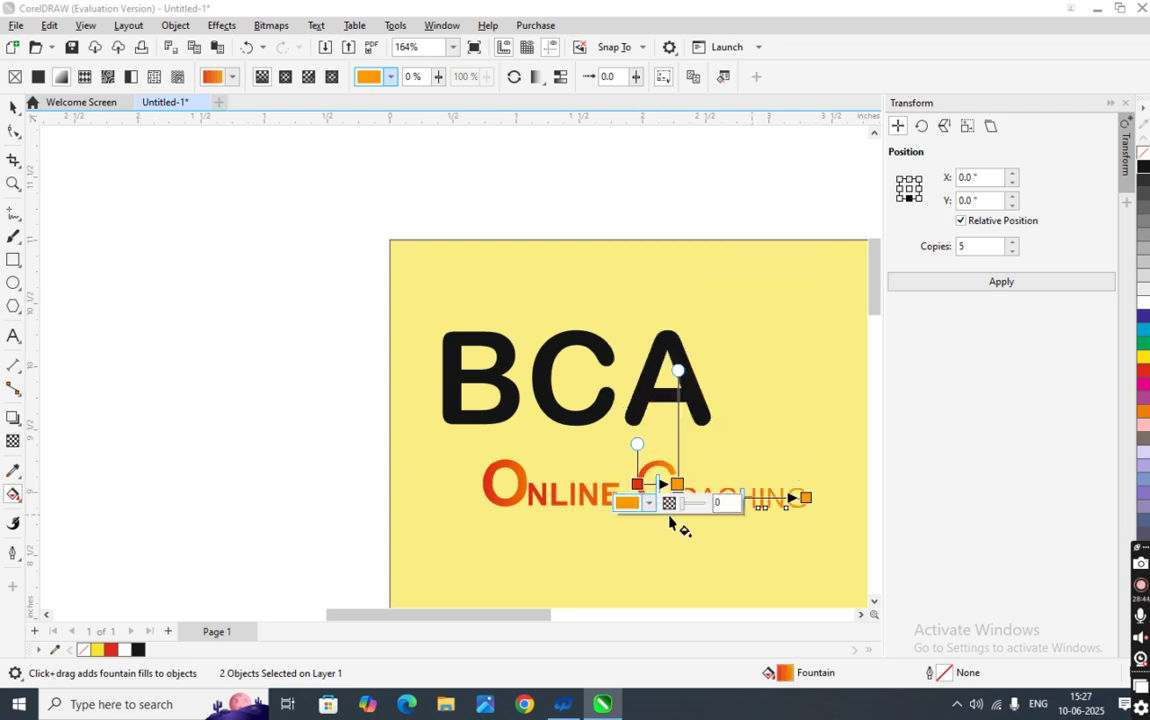
scroll(682, 472, "up", 1)
scroll(680, 530, "up", 3)
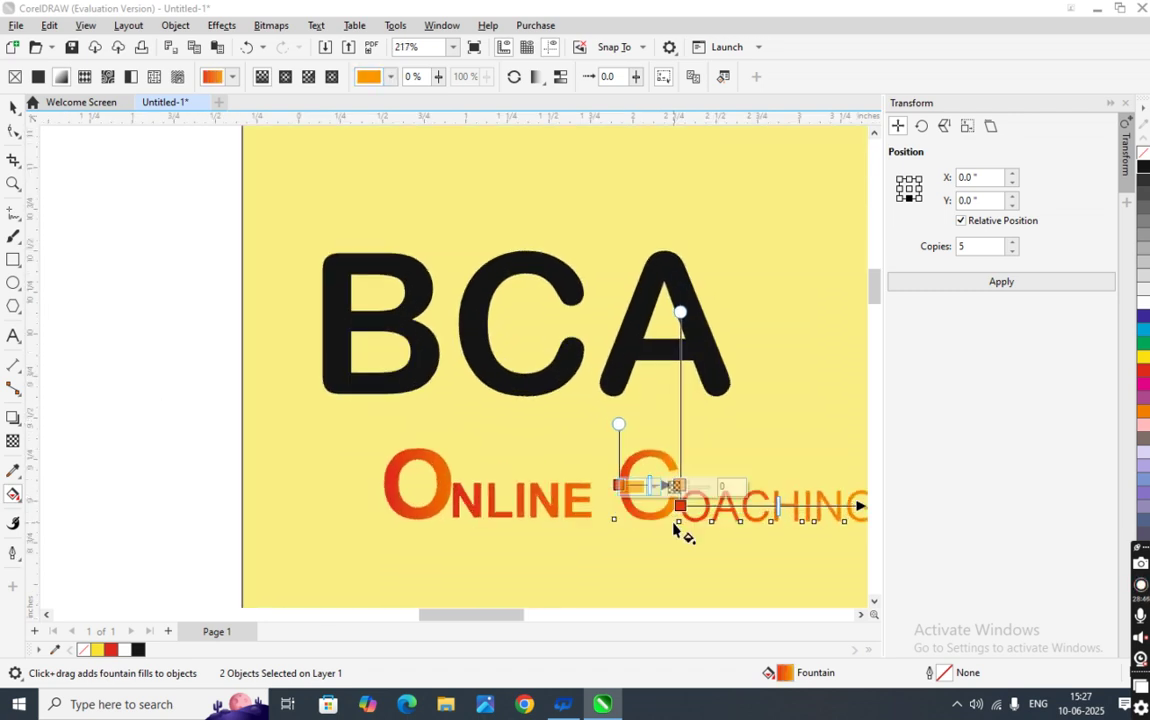
- Lighten the gradient's red start colour slightly and review the orange end colour
left_click(683, 490)
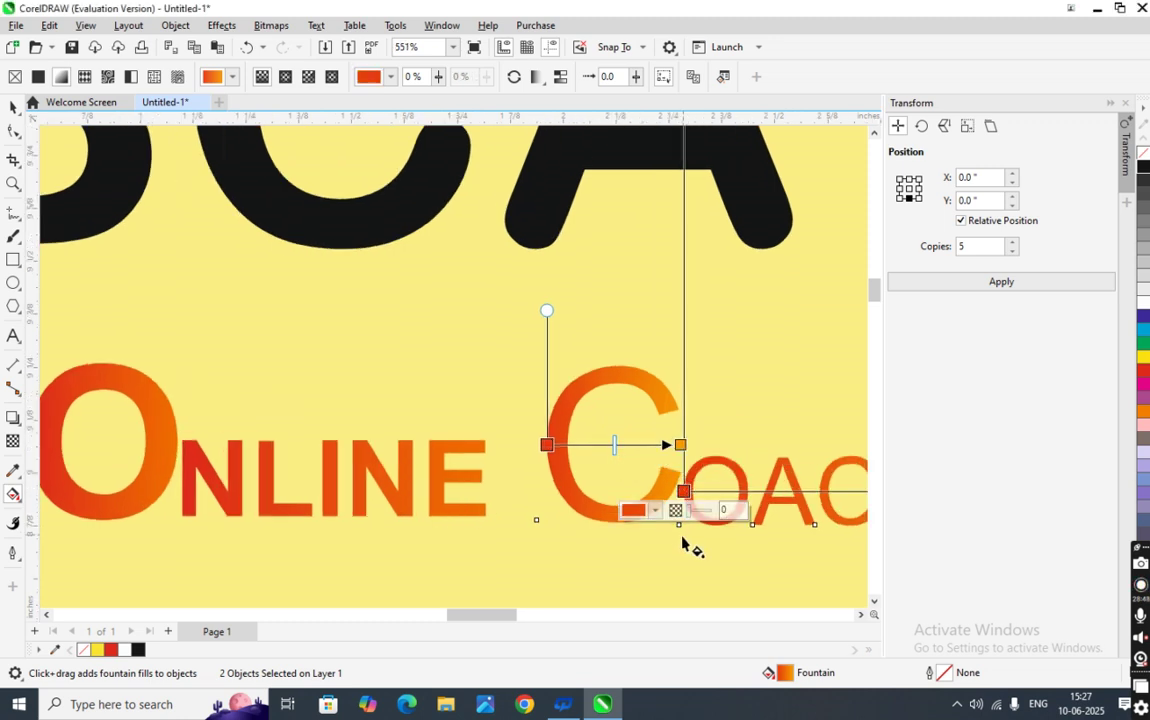
left_click(655, 511)
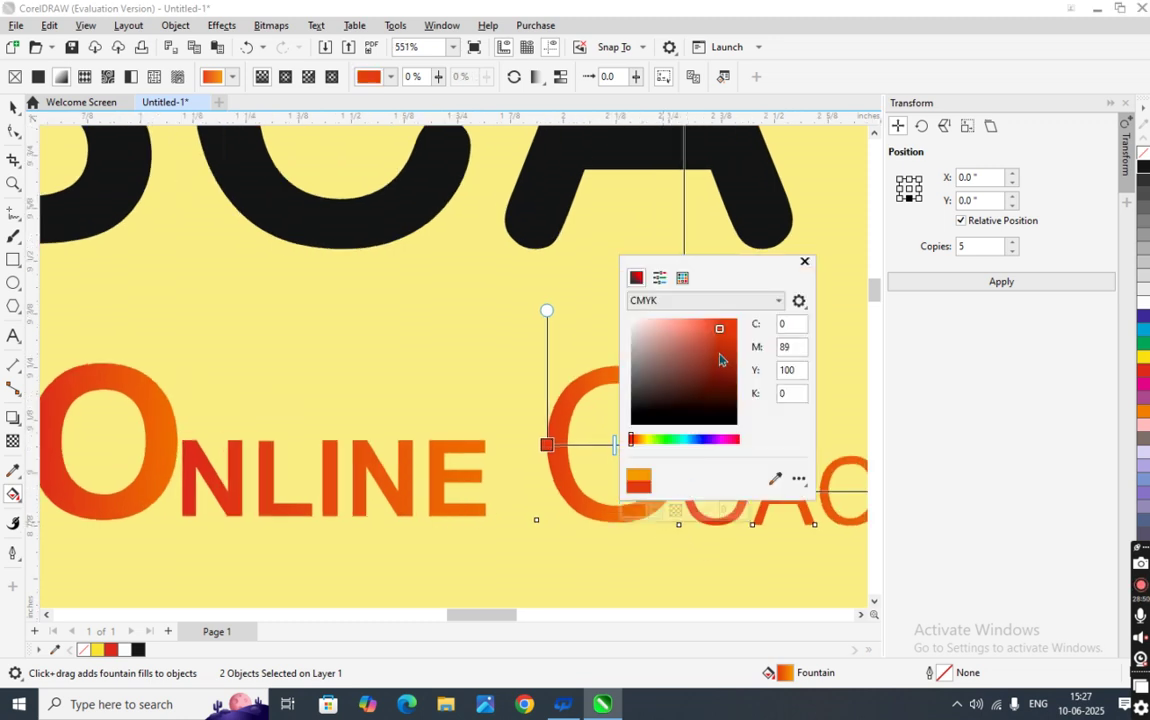
left_click_drag(719, 333, 752, 319)
left_click(556, 598)
scroll(620, 535, "down", 2)
scroll(623, 535, "down", 3)
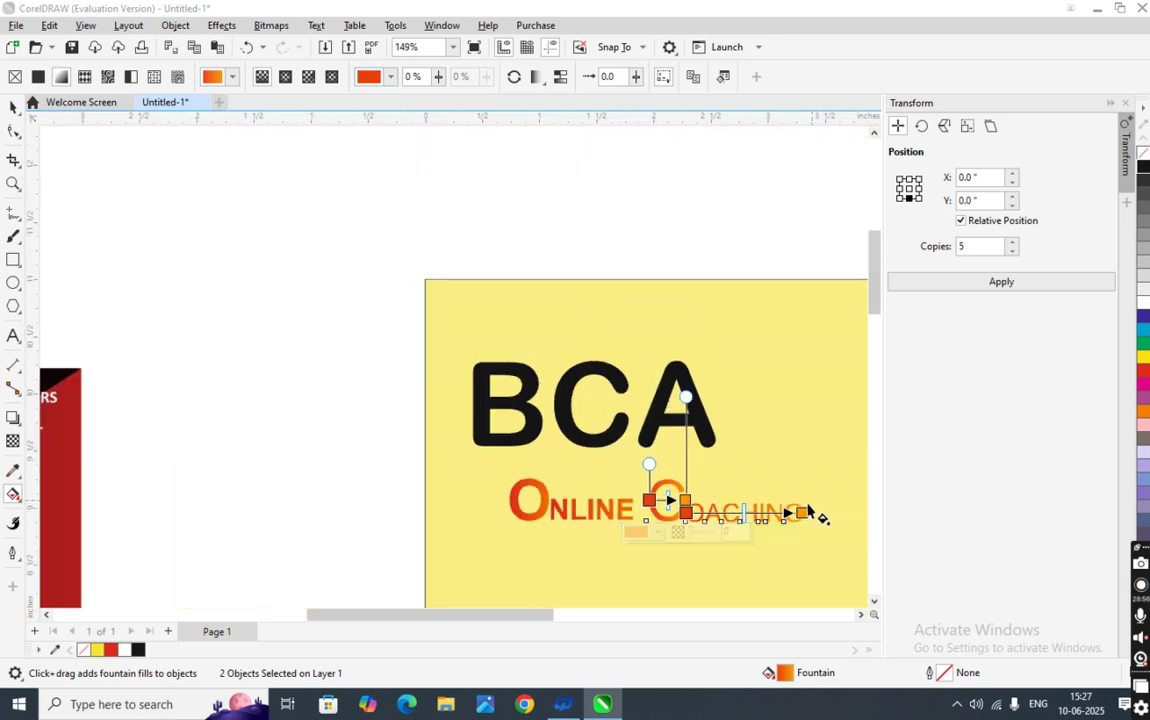
left_click(803, 512)
left_click(772, 531)
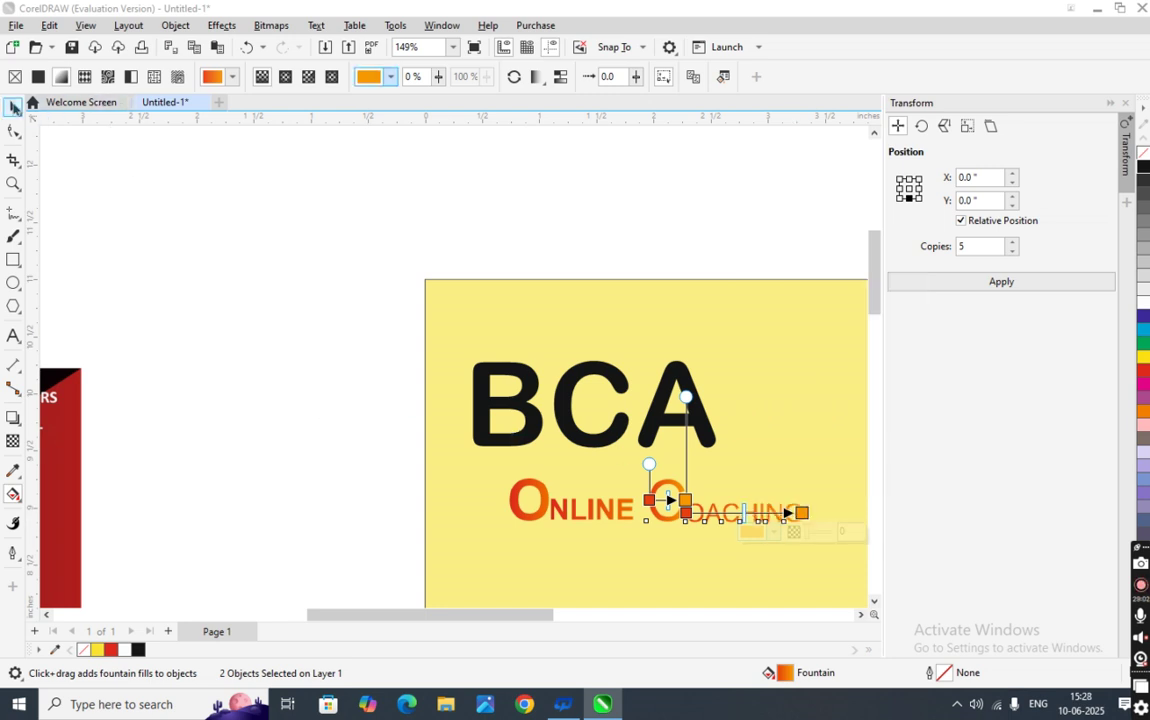
left_click(13, 107)
left_click(120, 285)
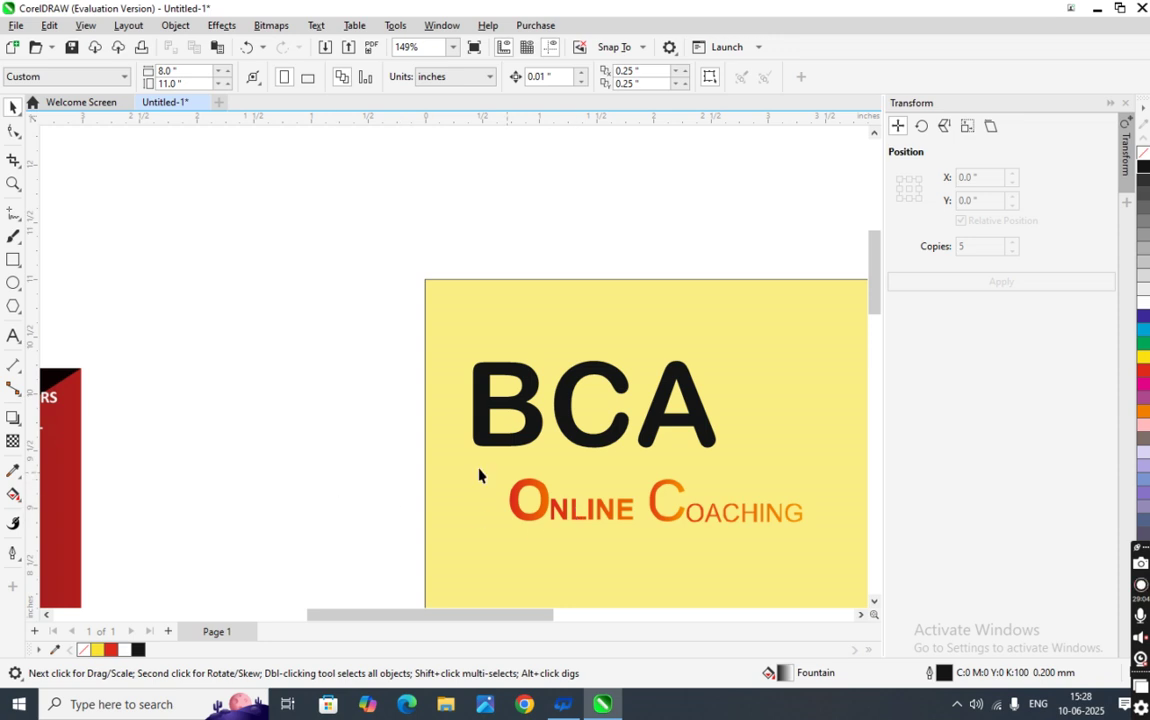
- Select the large O of ONLINE together with its NLINE letters
left_click(724, 524)
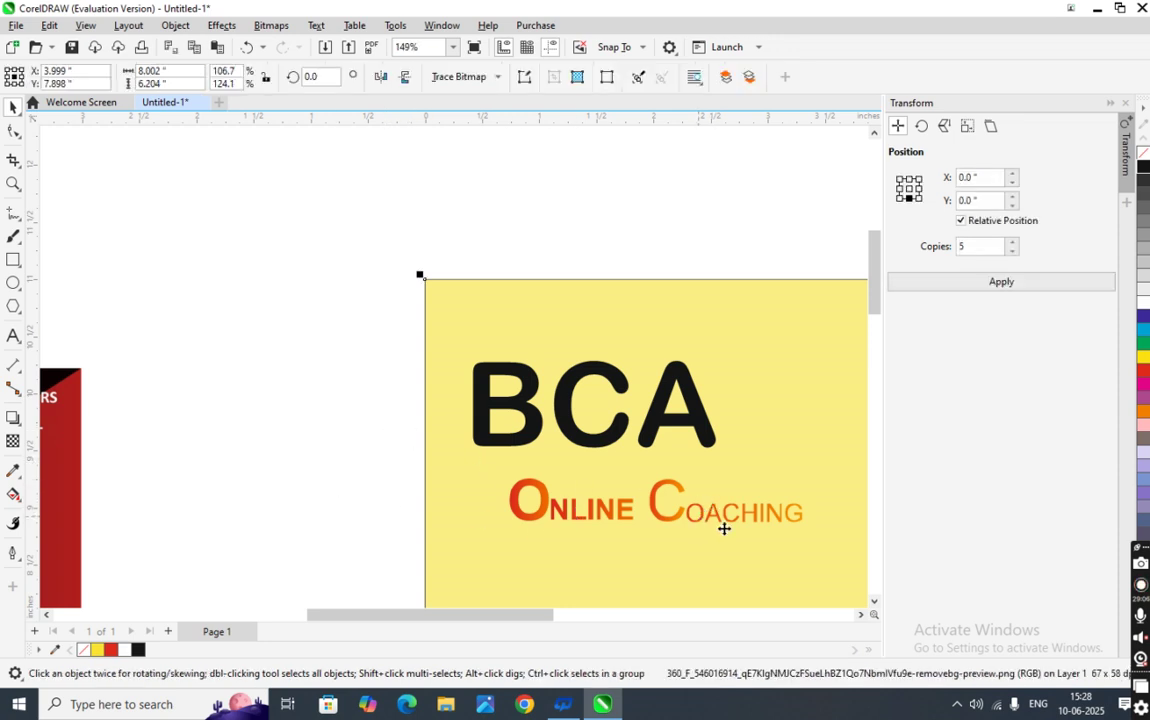
left_click(241, 516)
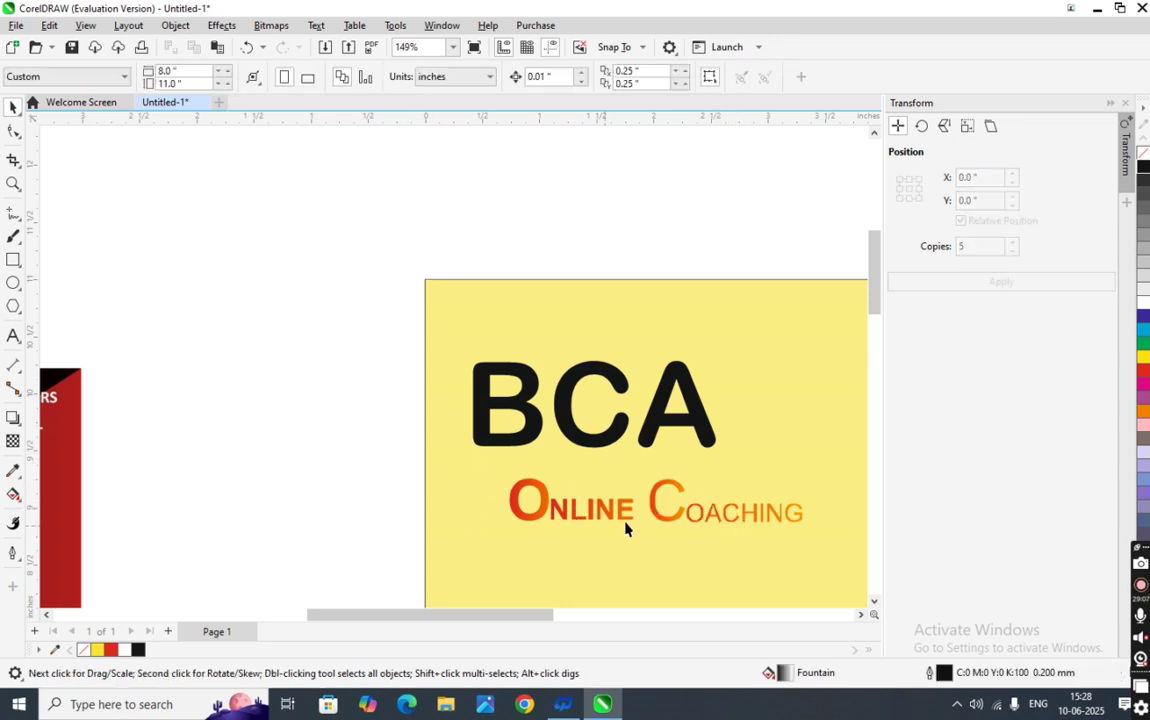
left_click(715, 515)
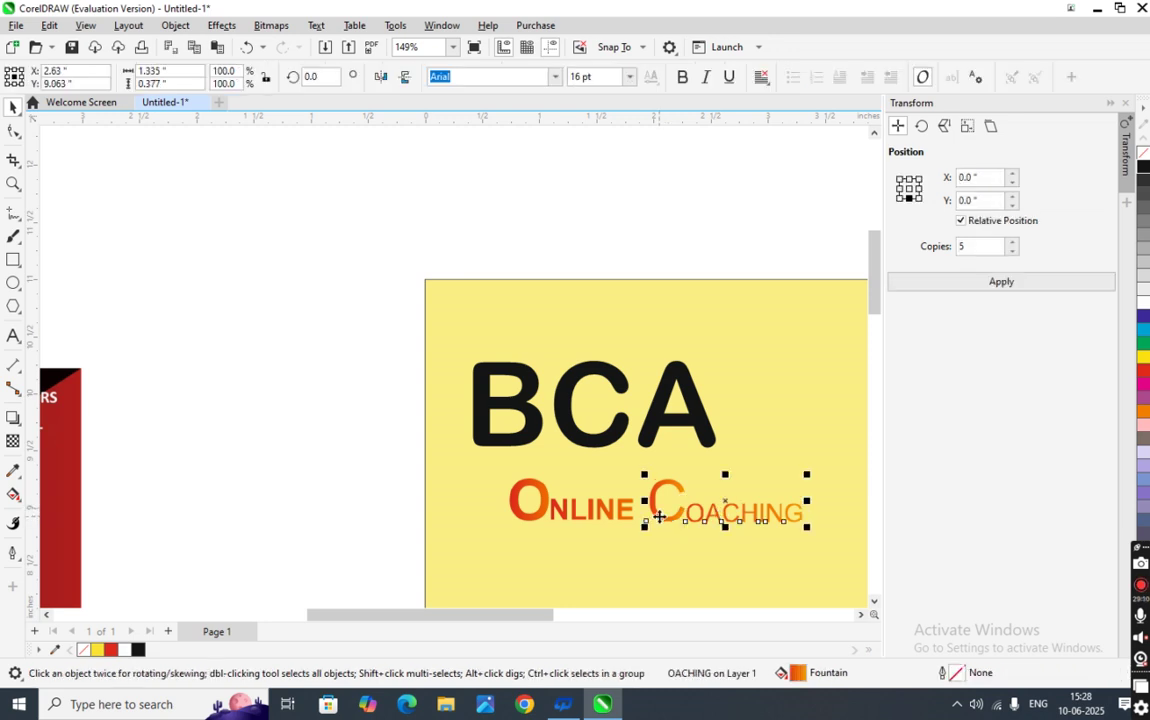
left_click(659, 521, "shift")
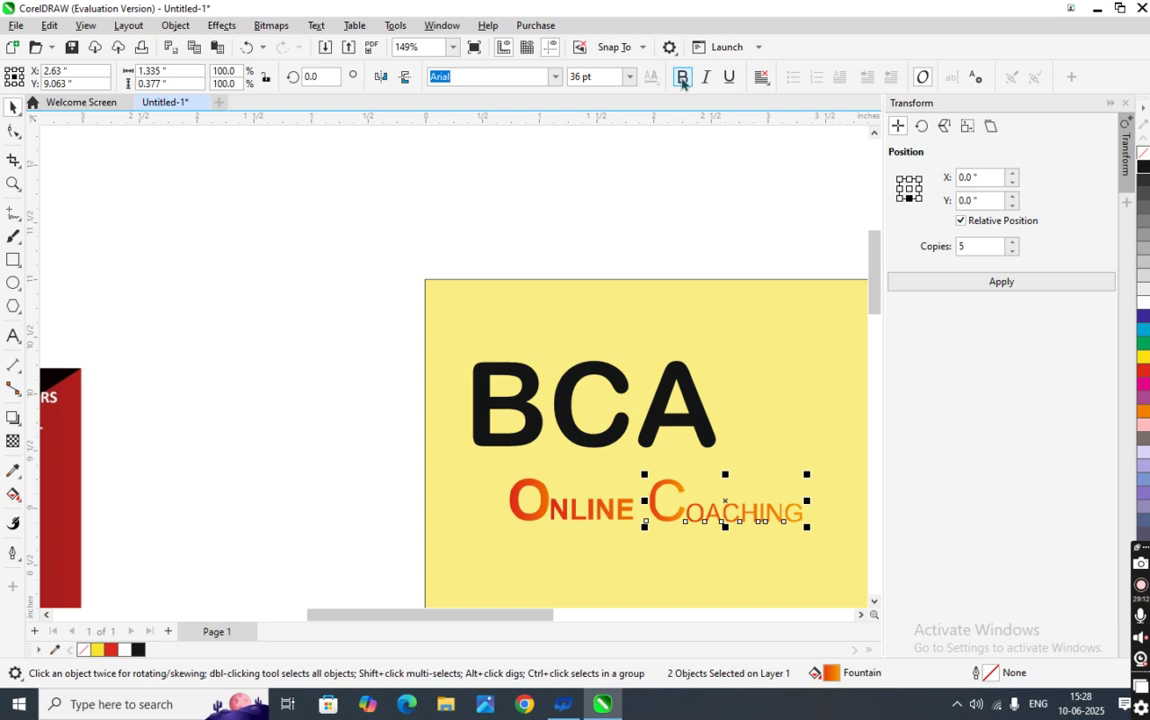
left_click(400, 330)
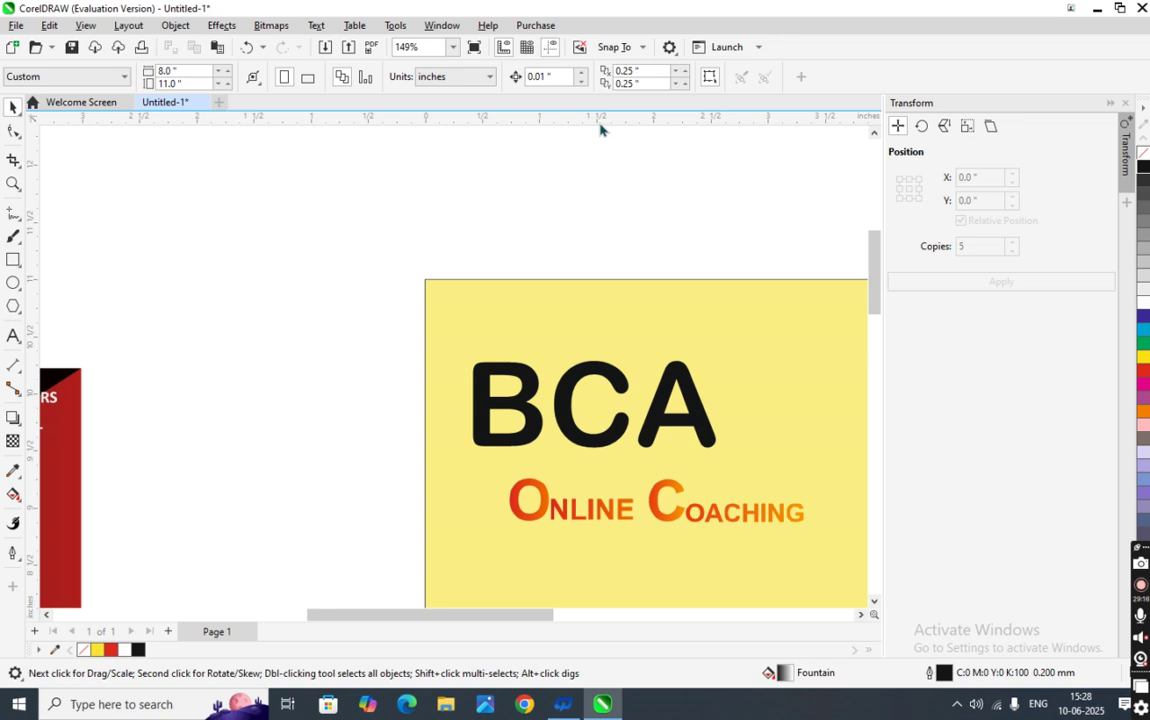
left_click(646, 539)
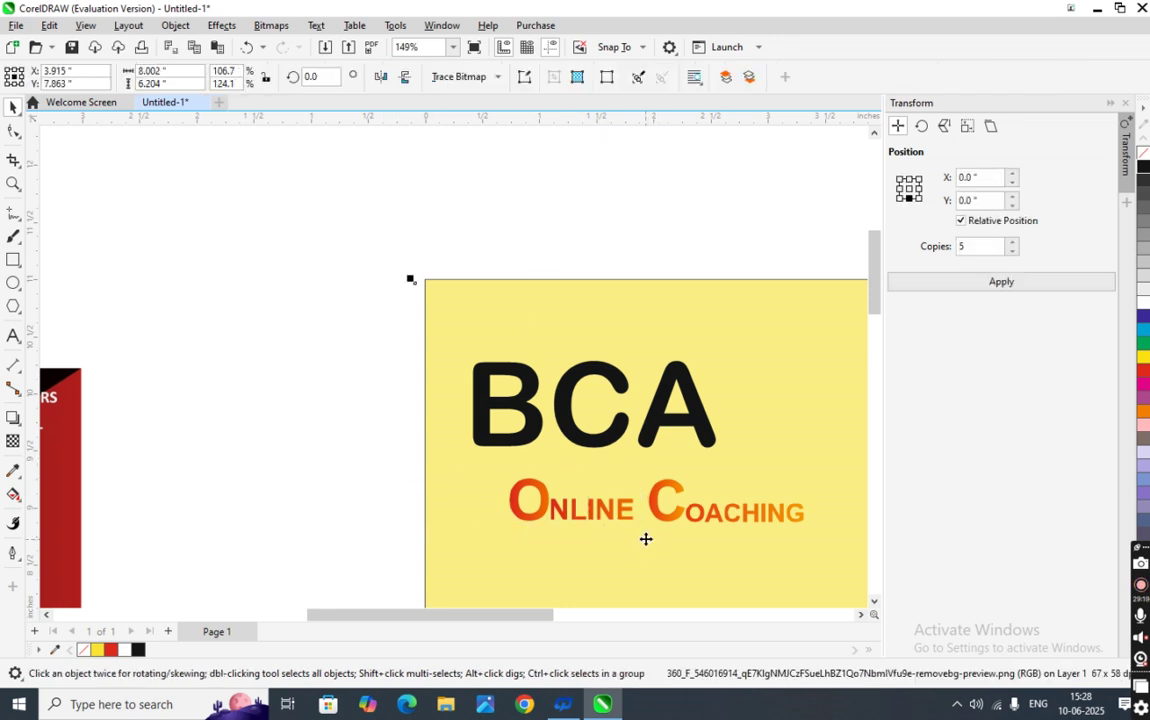
left_click(528, 510)
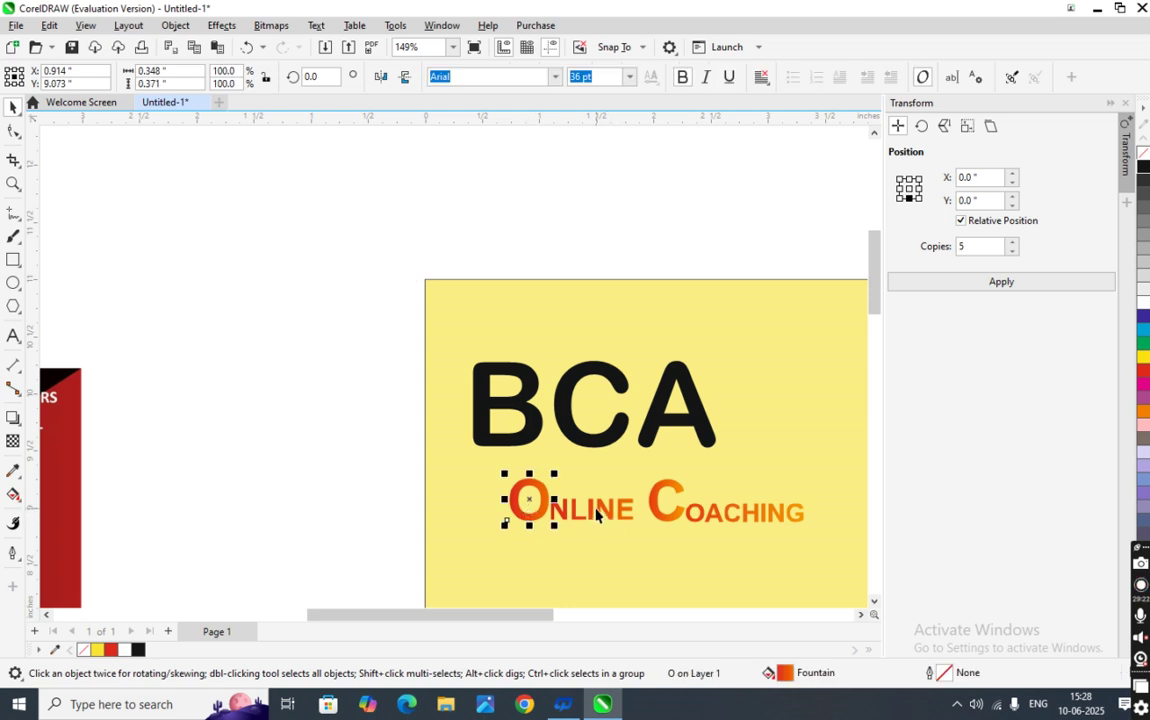
left_click(597, 512, "shift")
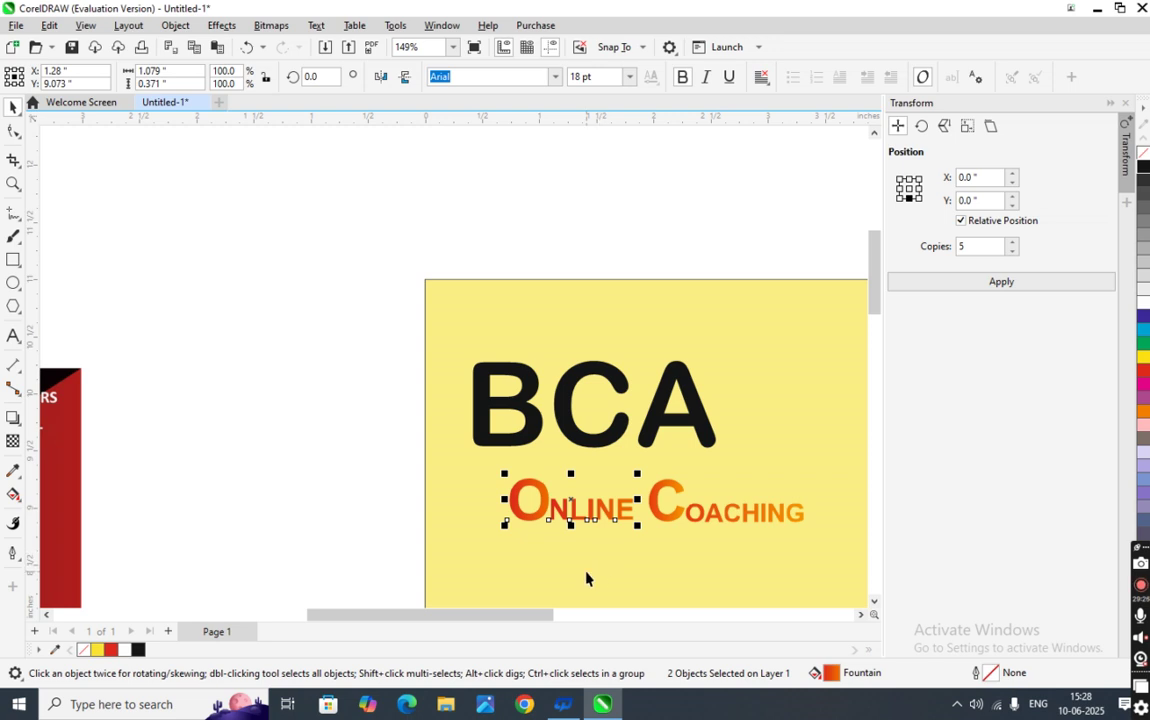
- Select the large C with OACHING, then reselect the C alone
left_click(670, 520)
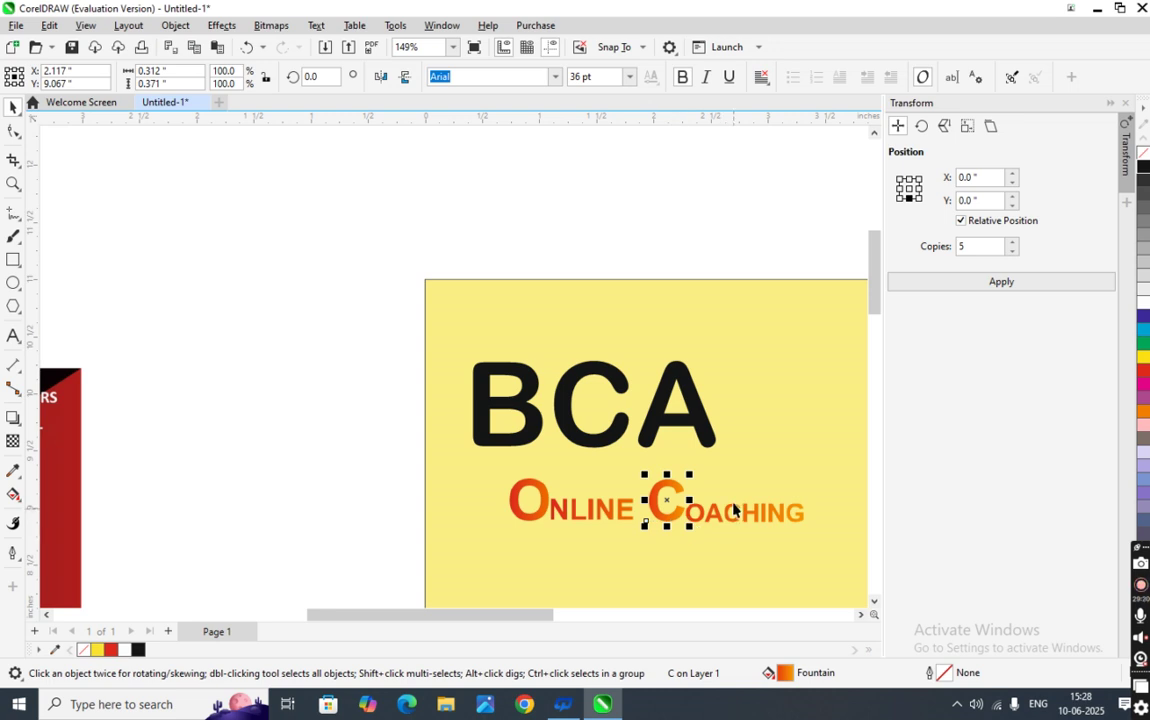
left_click(732, 513, "shift")
left_click(391, 512)
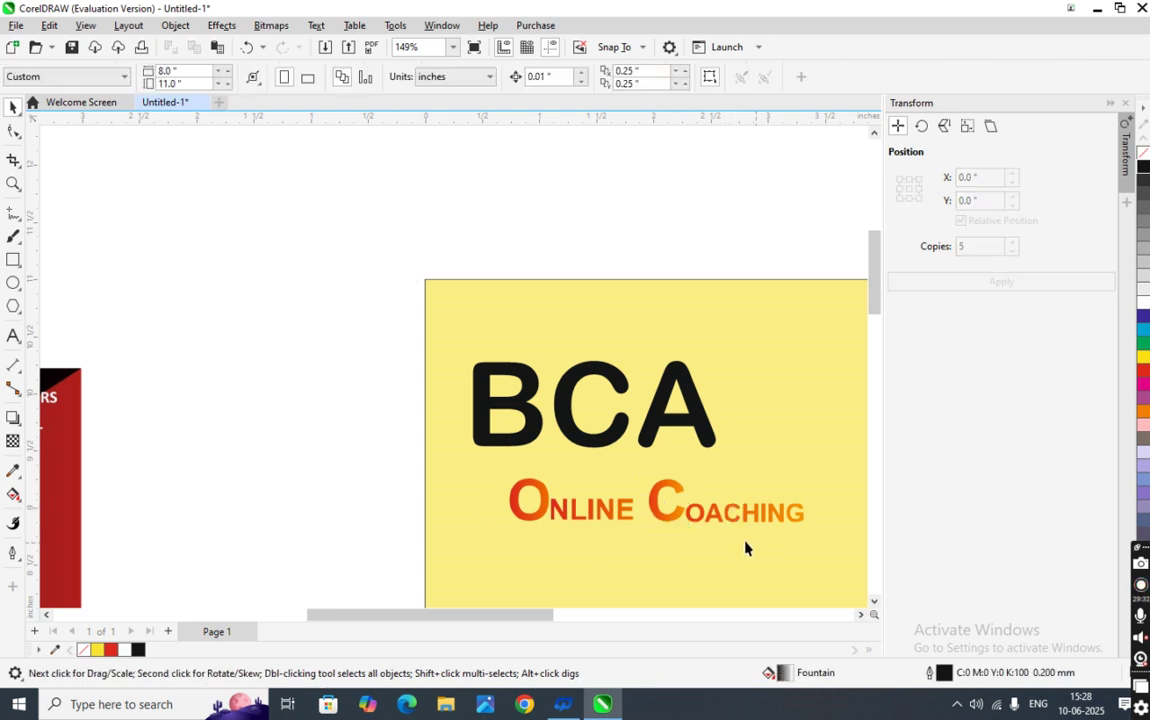
left_click(672, 522)
- Group C with OACHING, then drop ONLINE and COACHING onto a shared horizontal guide
left_click(722, 519, "shift")
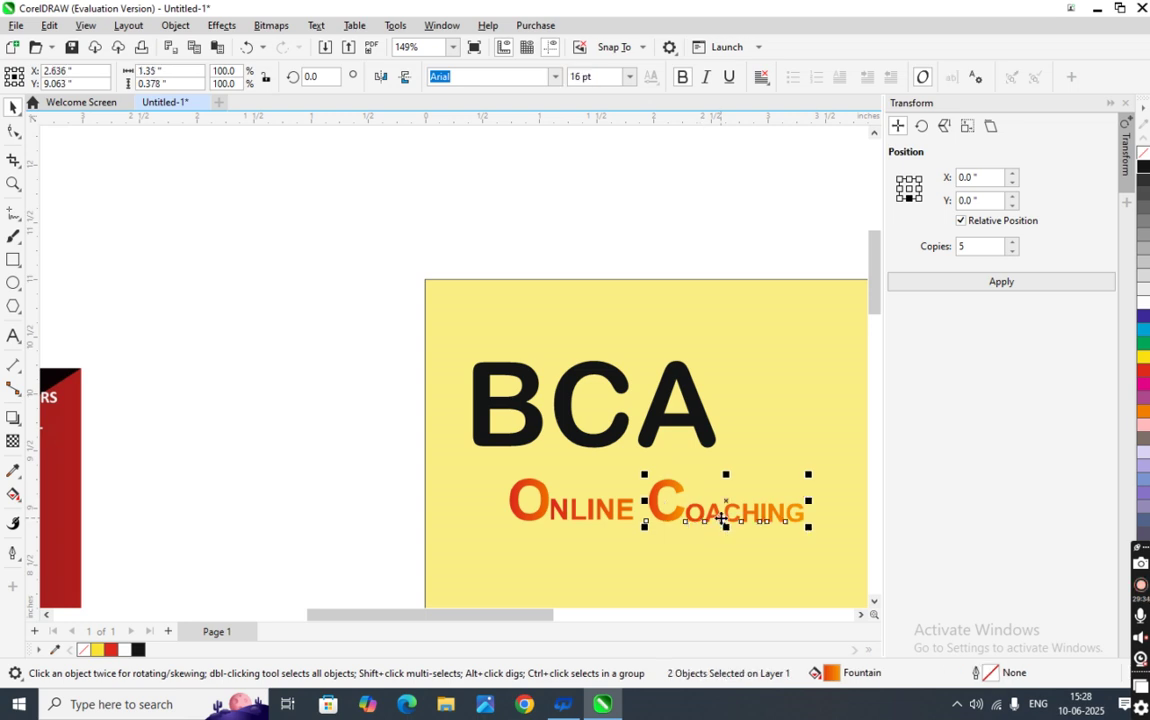
key("ctrl+g")
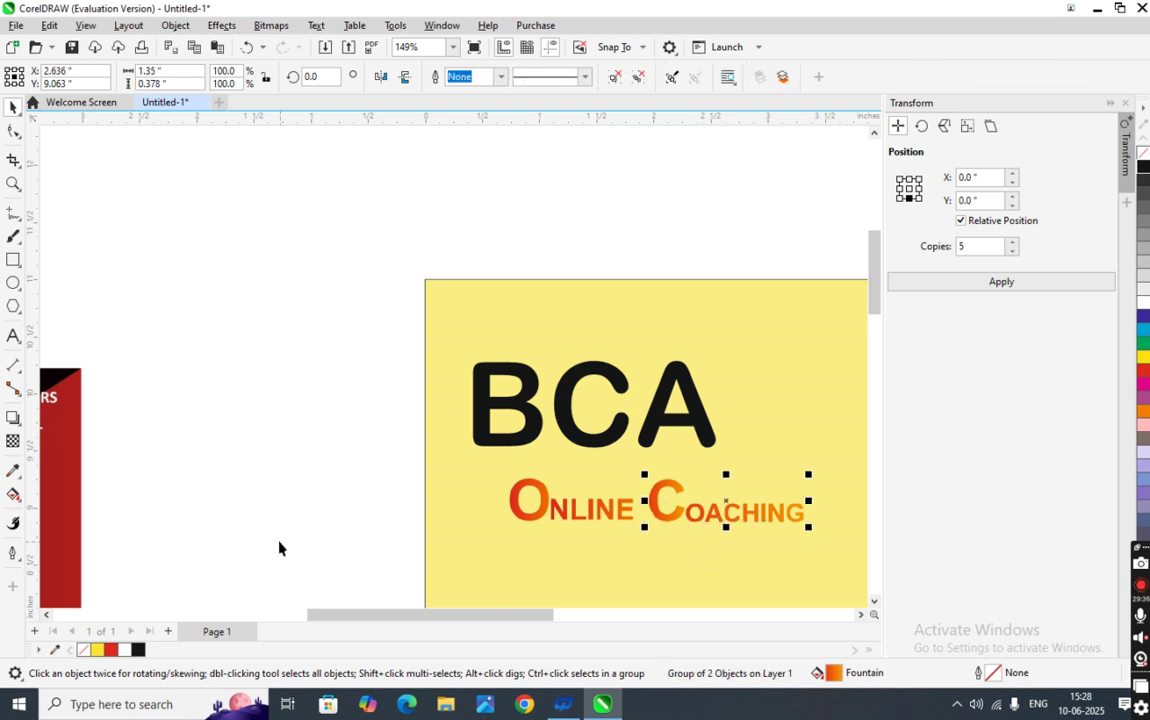
left_click(280, 548)
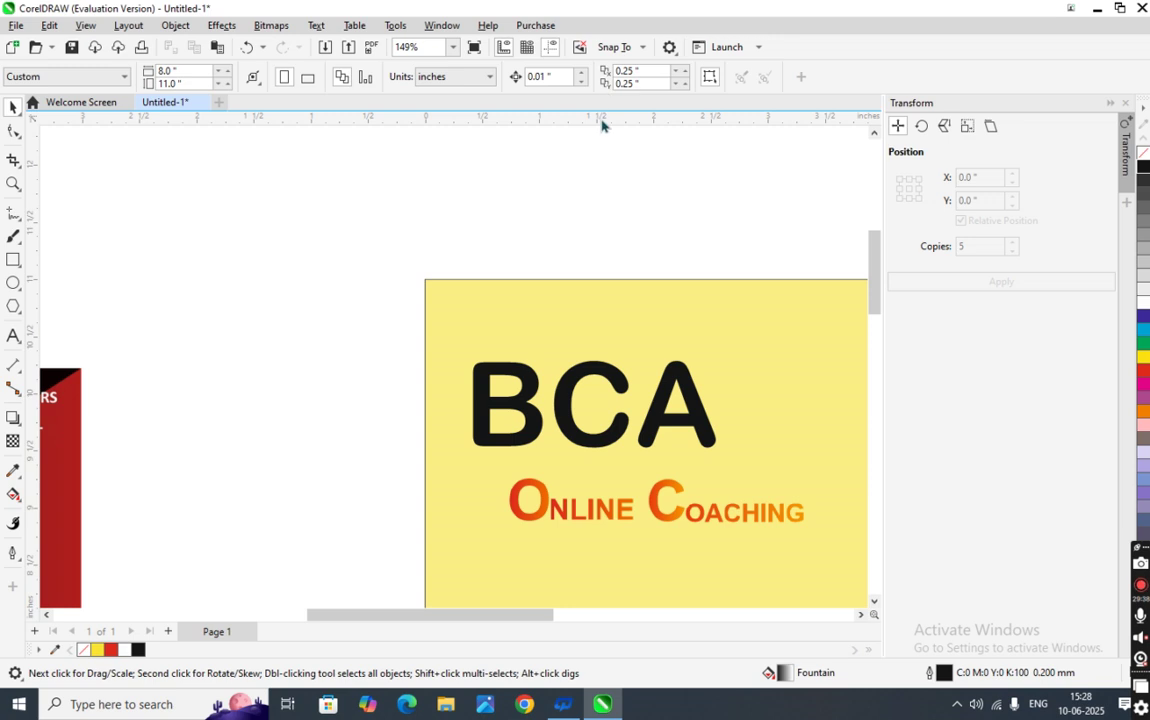
left_click_drag(598, 125, 614, 531)
scroll(565, 537, "up", 5)
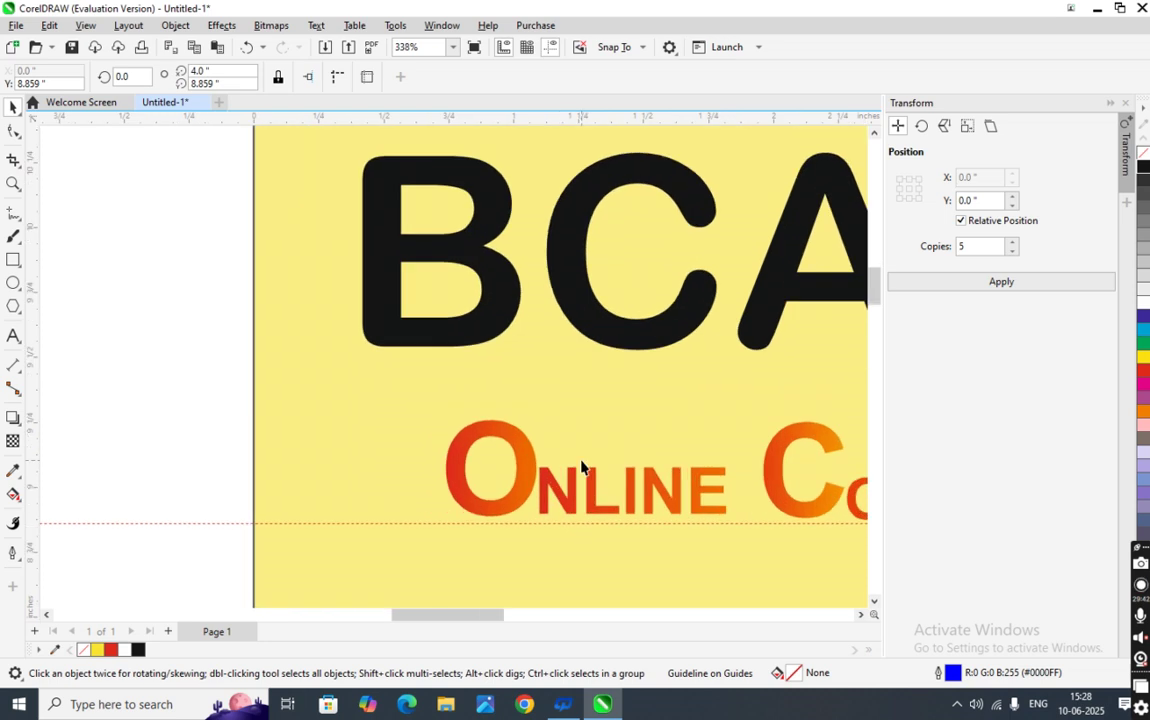
left_click_drag(500, 503, 516, 518)
left_click_drag(846, 512, 843, 519)
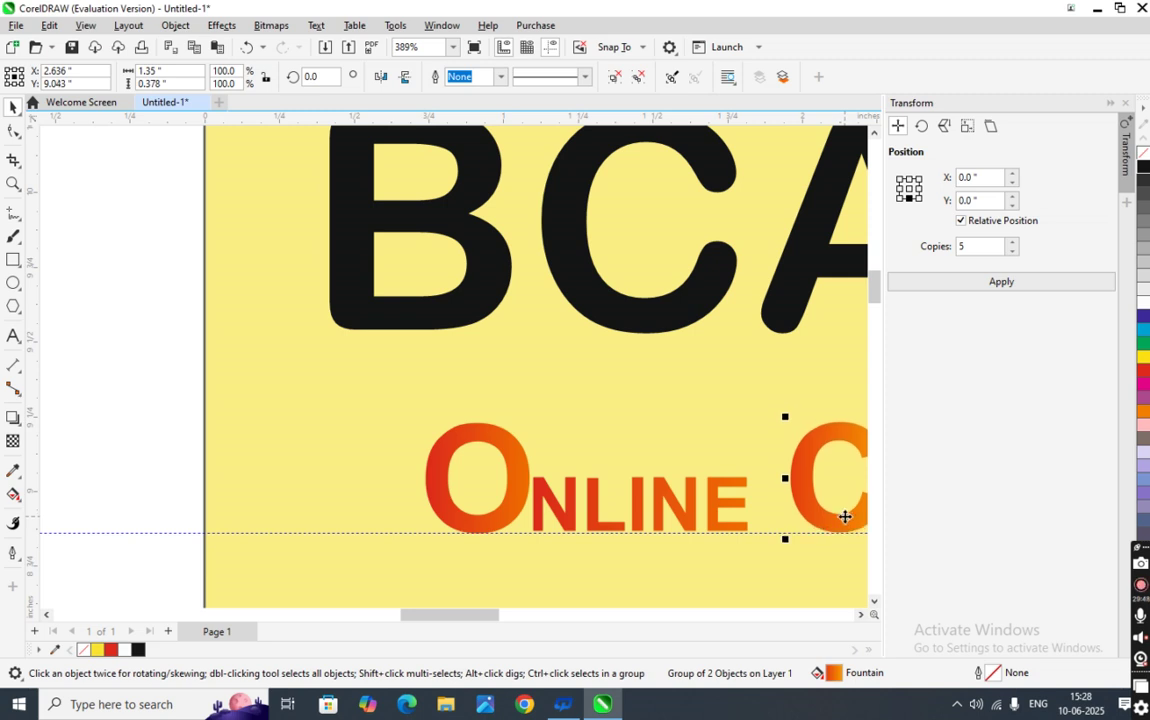
scroll(578, 545, "down", 10)
scroll(654, 567, "up", 2)
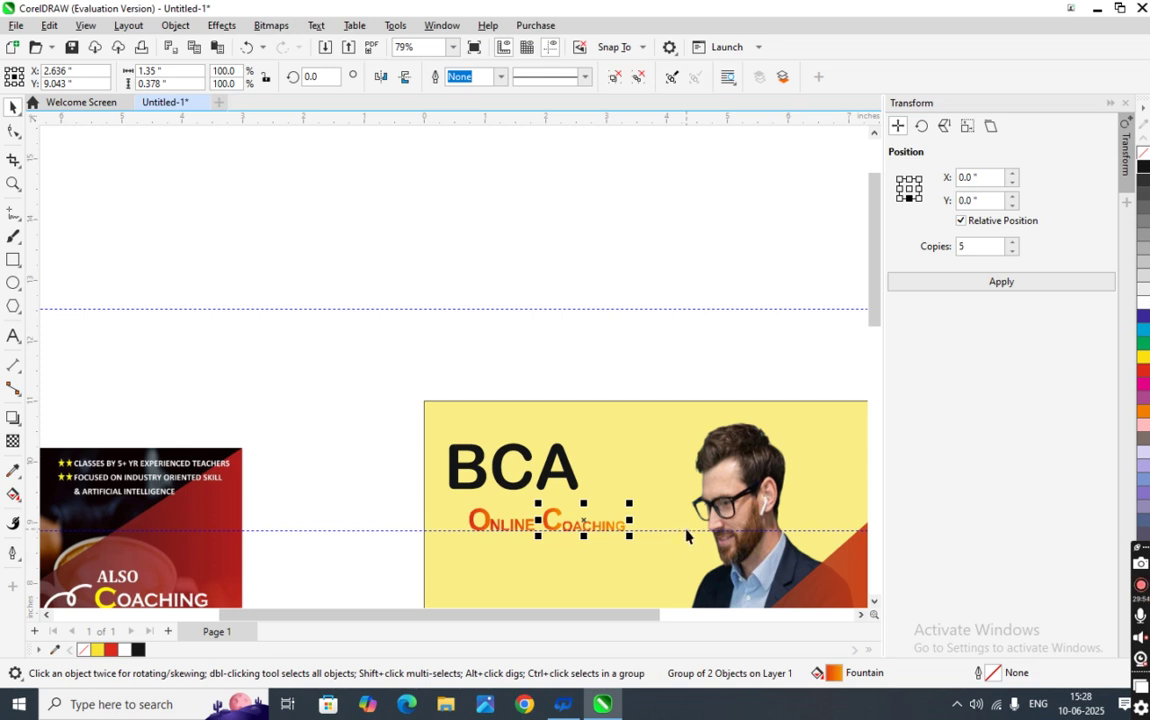
- Move the horizontal guide up above the poster
left_click_drag(696, 534, 670, 229)
scroll(663, 381, "down", 9)
scroll(698, 568, "up", 4)
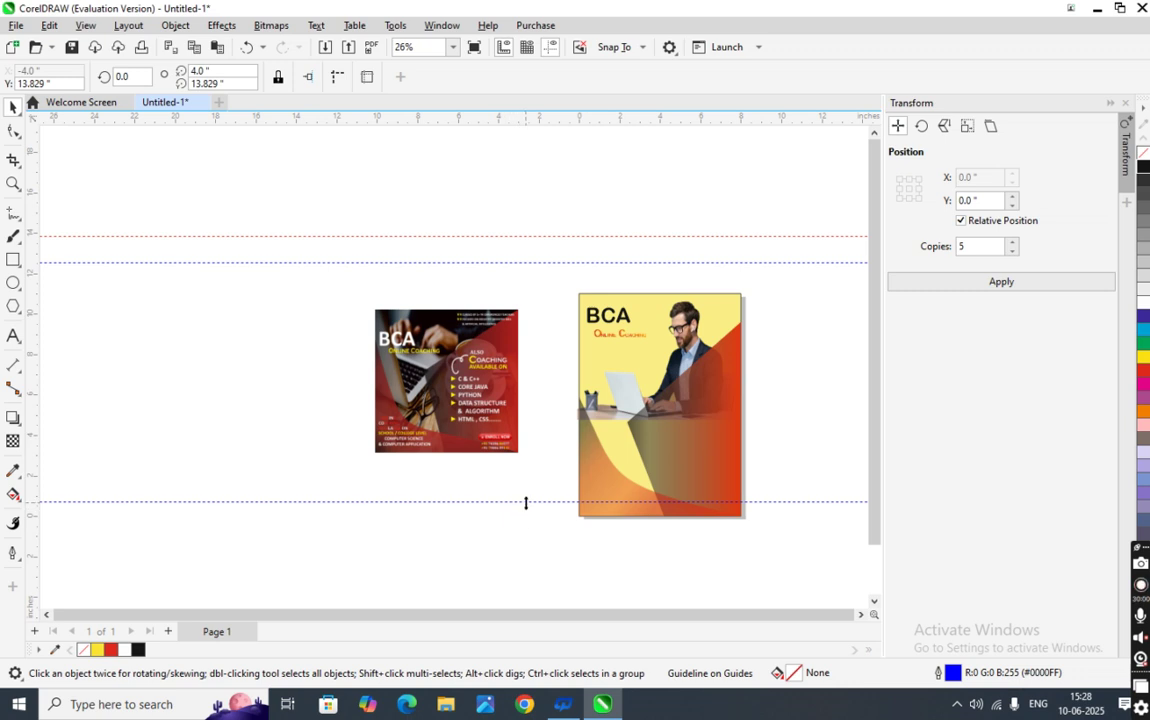
scroll(476, 383, "up", 4)
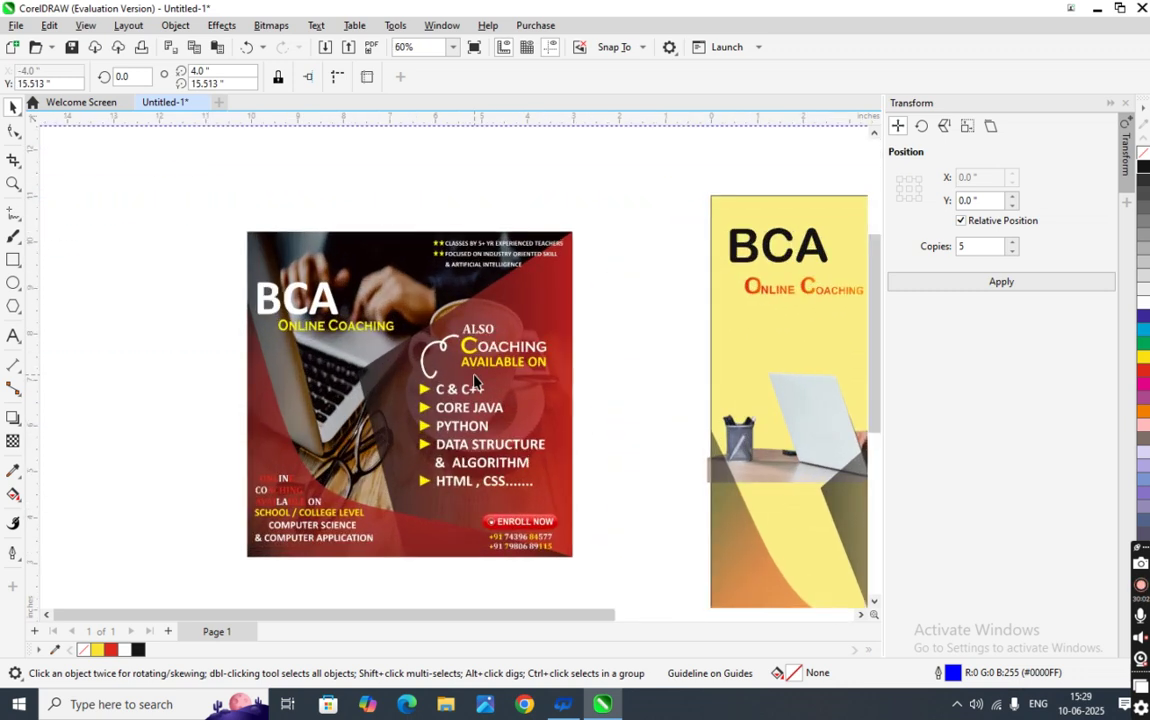
scroll(476, 383, "up", 2)
scroll(477, 368, "down", 6)
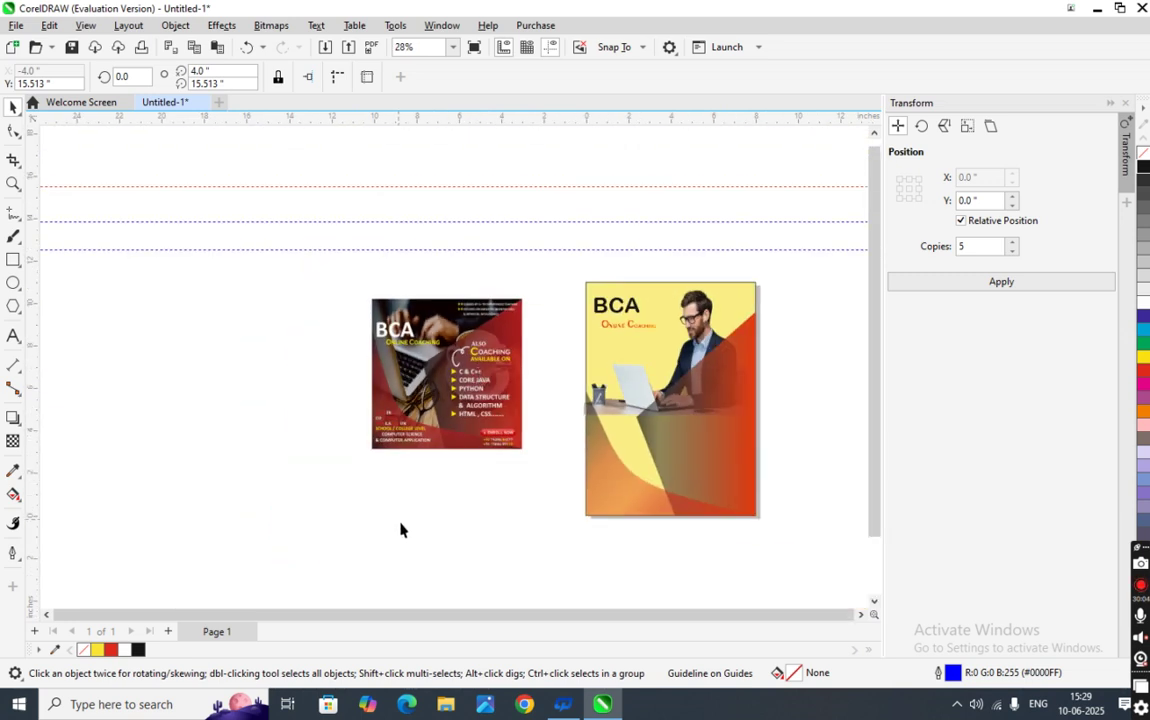
left_click(13, 336)
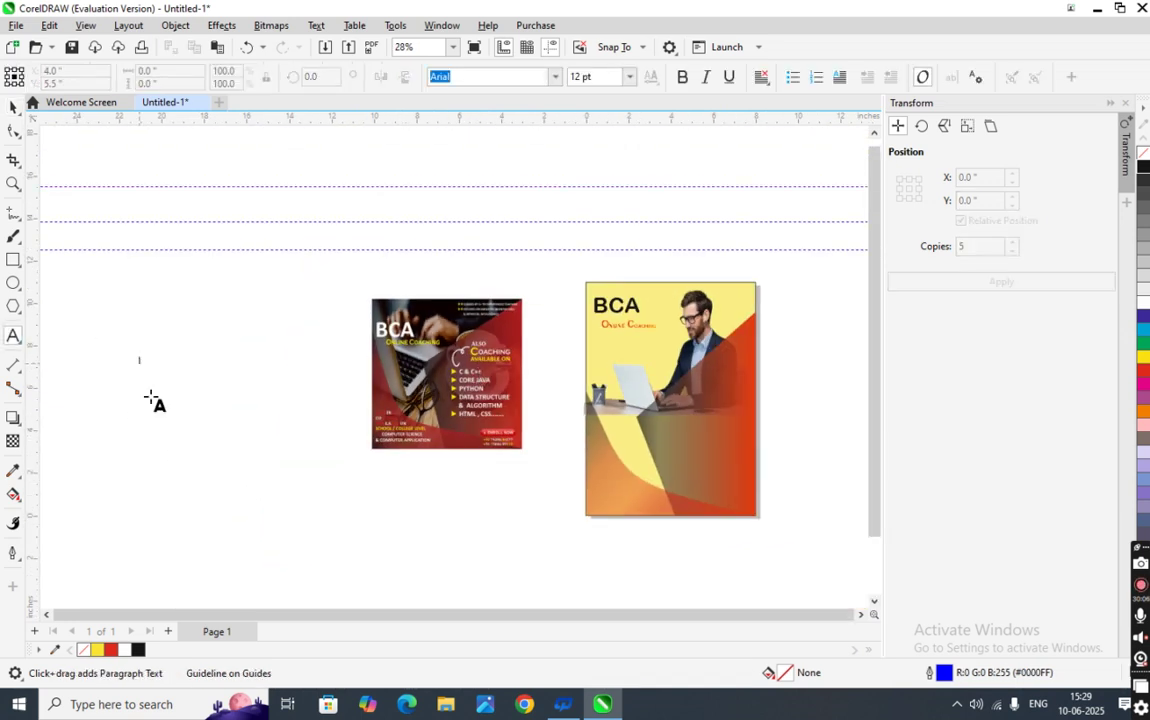
- Type the word ALSO on the empty canvas and select it
left_click(139, 360)
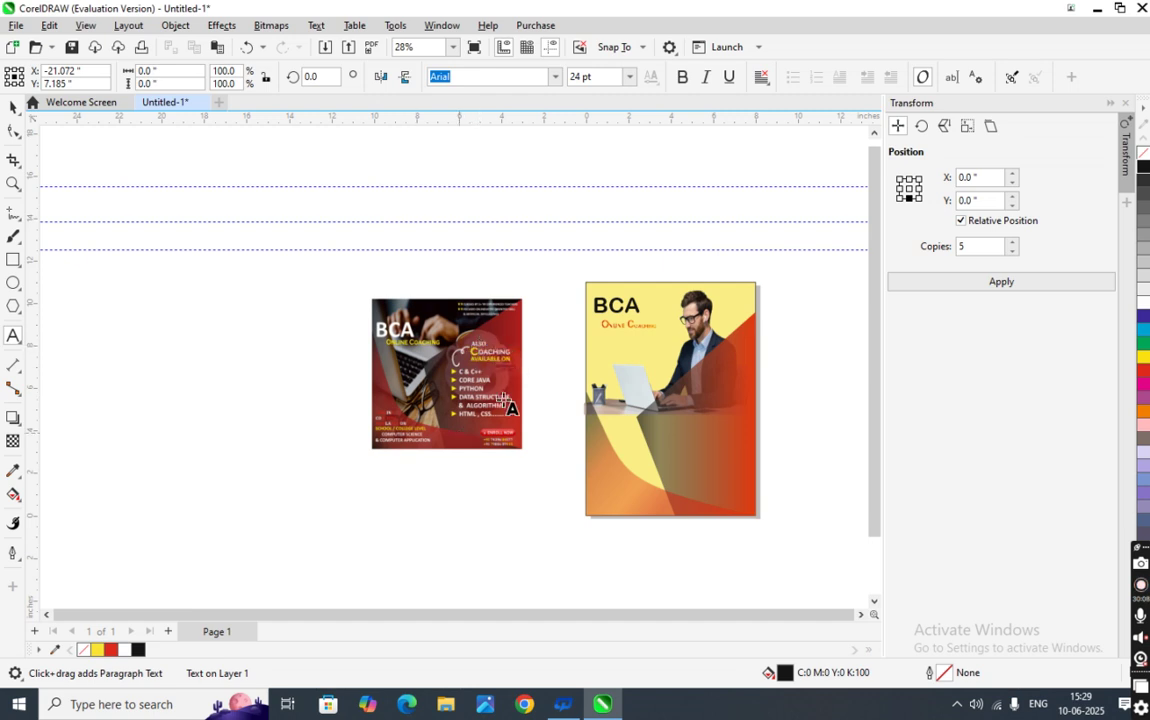
scroll(460, 443, "up", 1)
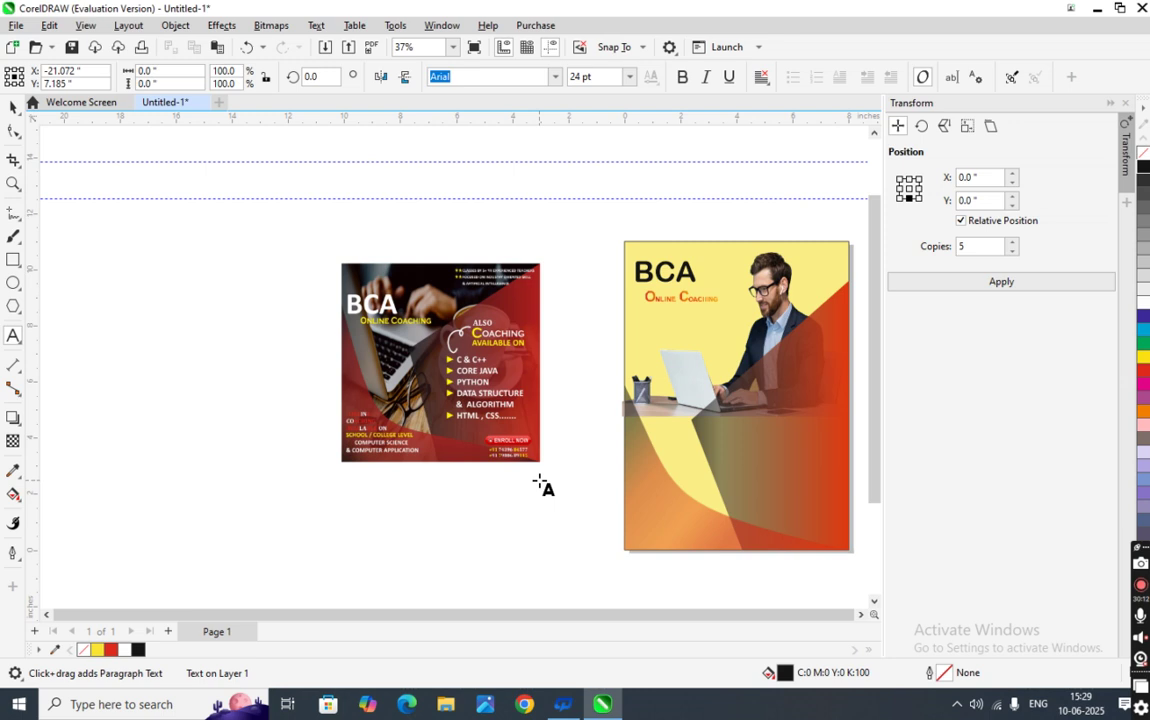
type("AK")
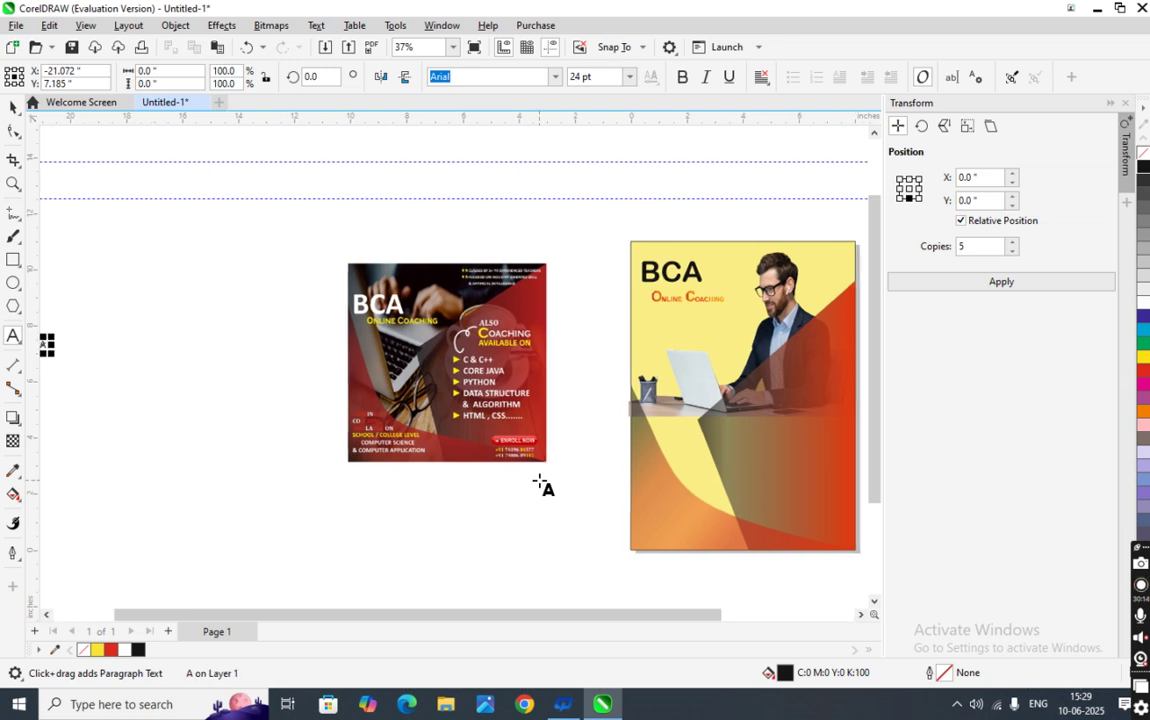
key("BackSpace")
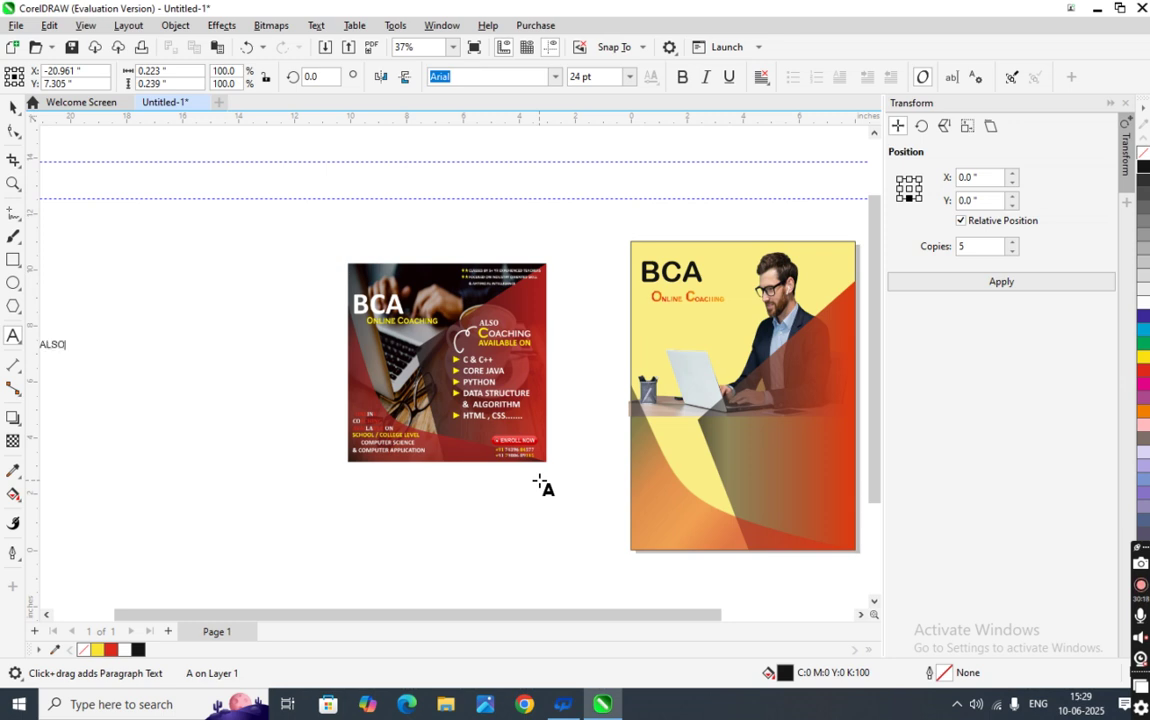
scroll(195, 403, "down", 3)
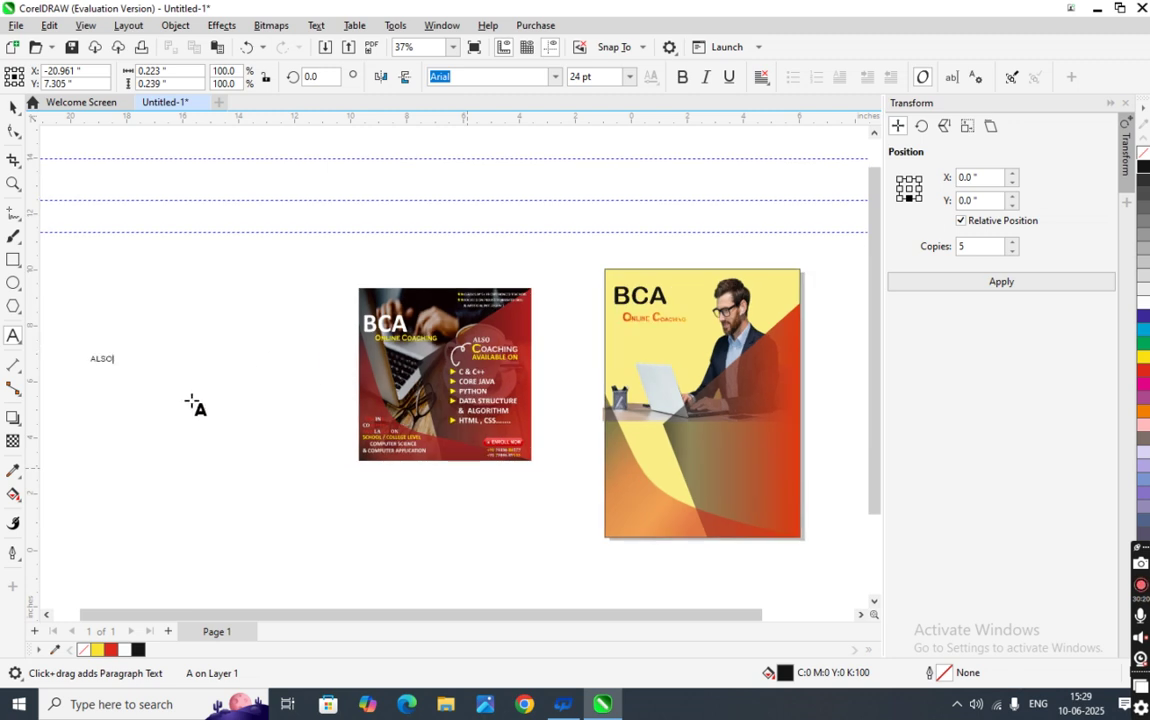
left_click(13, 108)
left_click_drag(103, 347, 113, 393)
left_click(117, 372)
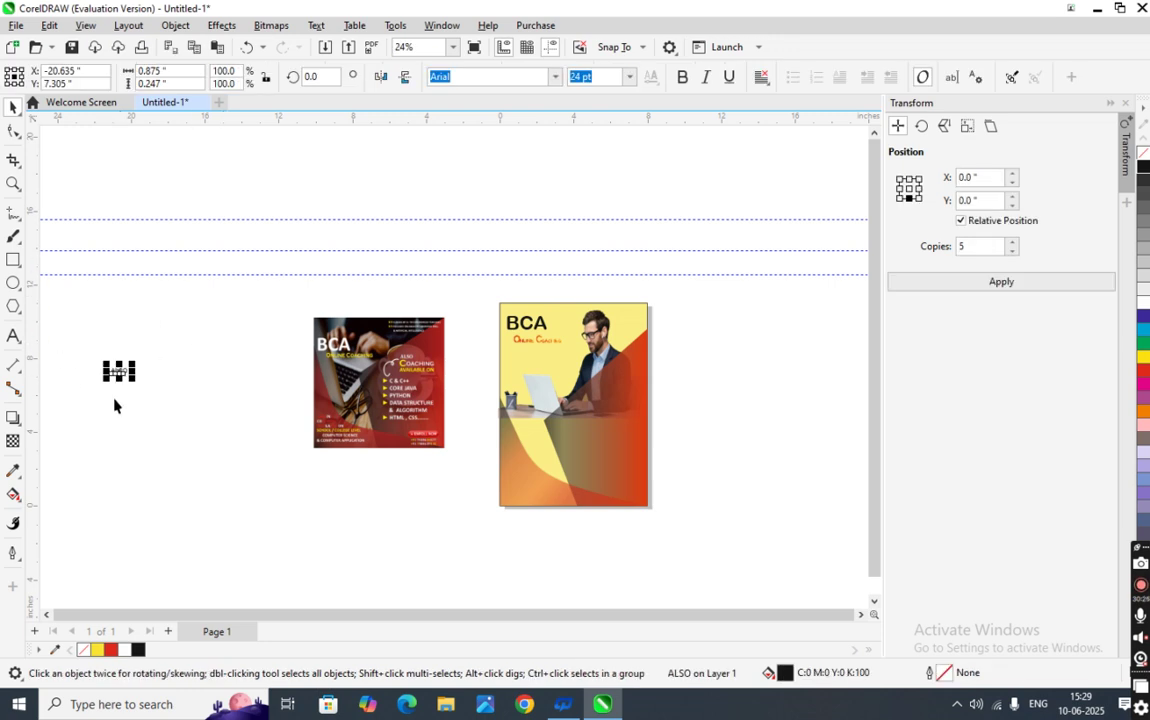
- Move ALSO onto the yellow poster and nudge it slightly left
left_click_drag(135, 383, 172, 396)
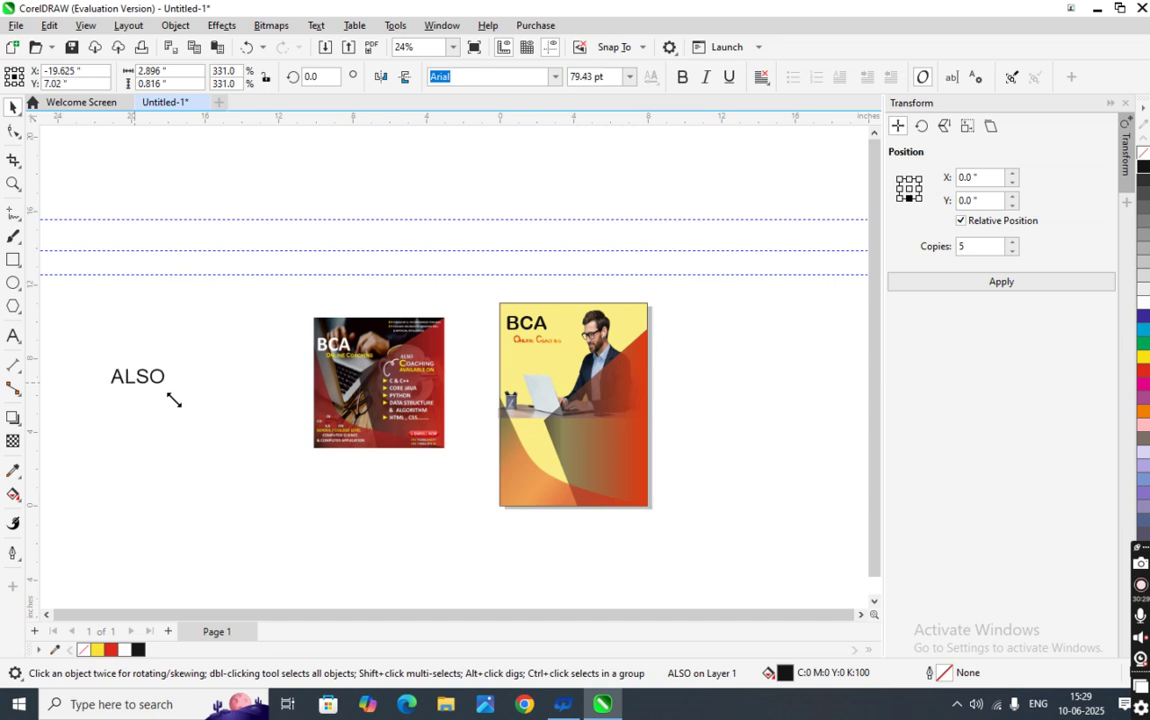
left_click(629, 77)
left_click(682, 79)
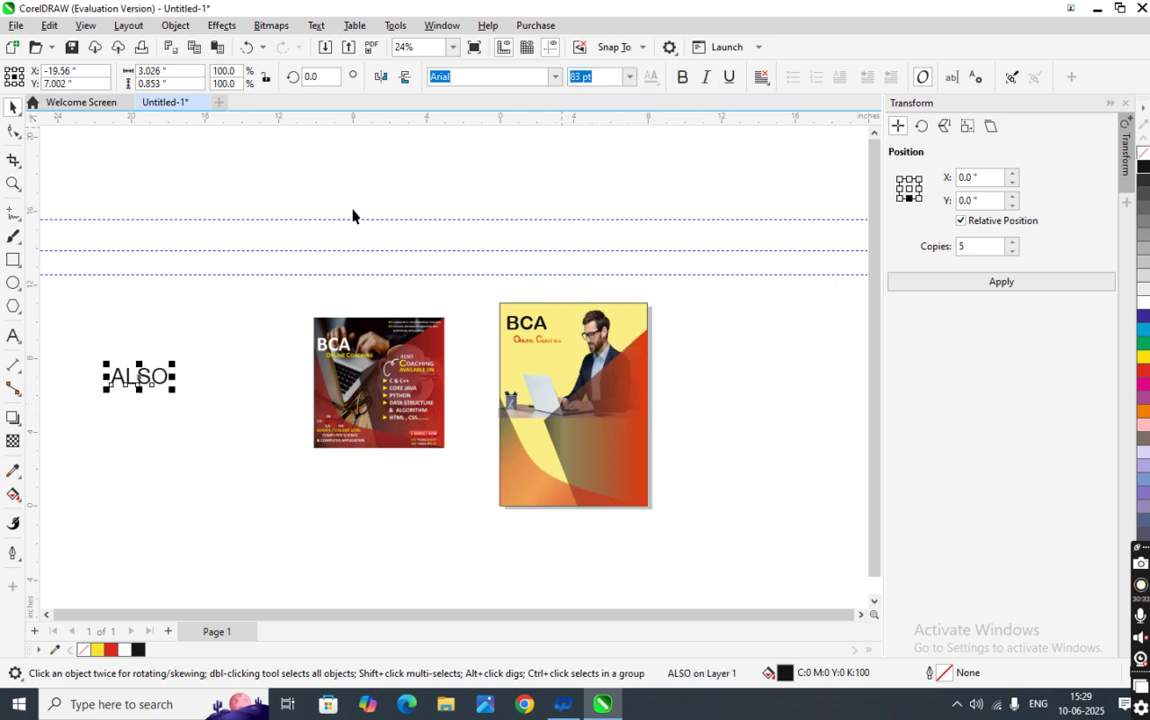
left_click_drag(148, 379, 619, 391)
left_click(619, 391)
scroll(628, 392, "up", 2)
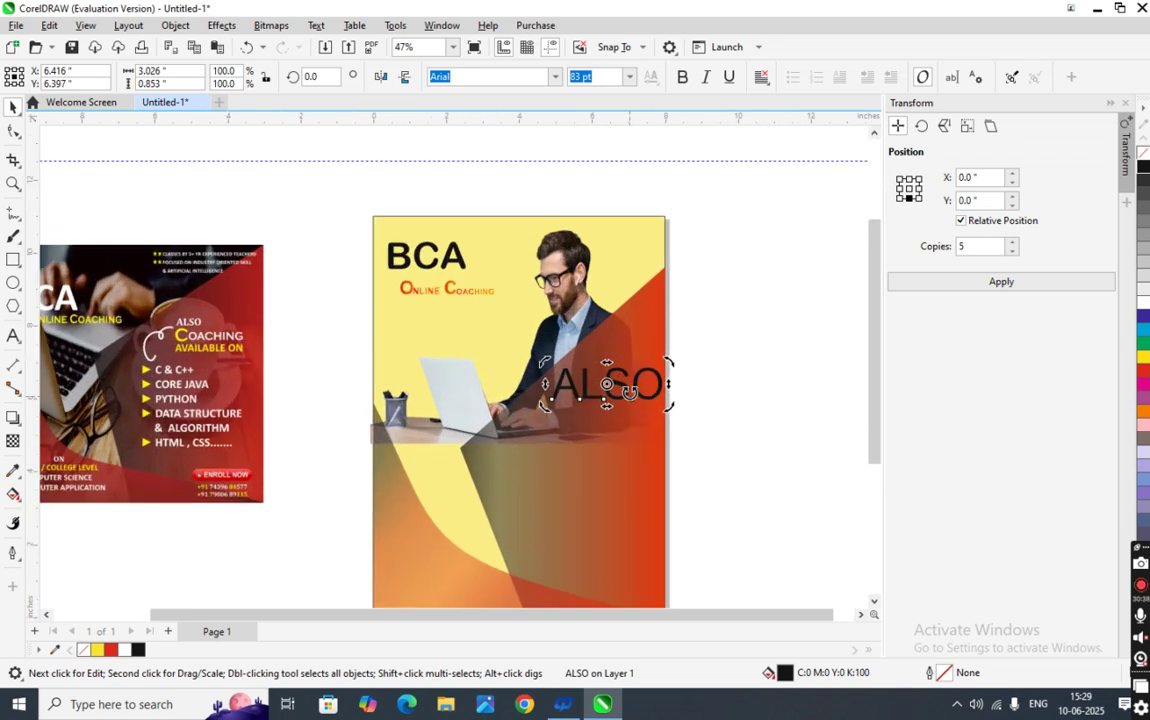
scroll(628, 392, "up", 1)
key("Left")
key("Left")
key("Left")
key("Left")
key("Left")
key("Left")
key("Left")
key("Left")
key("Left")
key("Left")
key("Left")
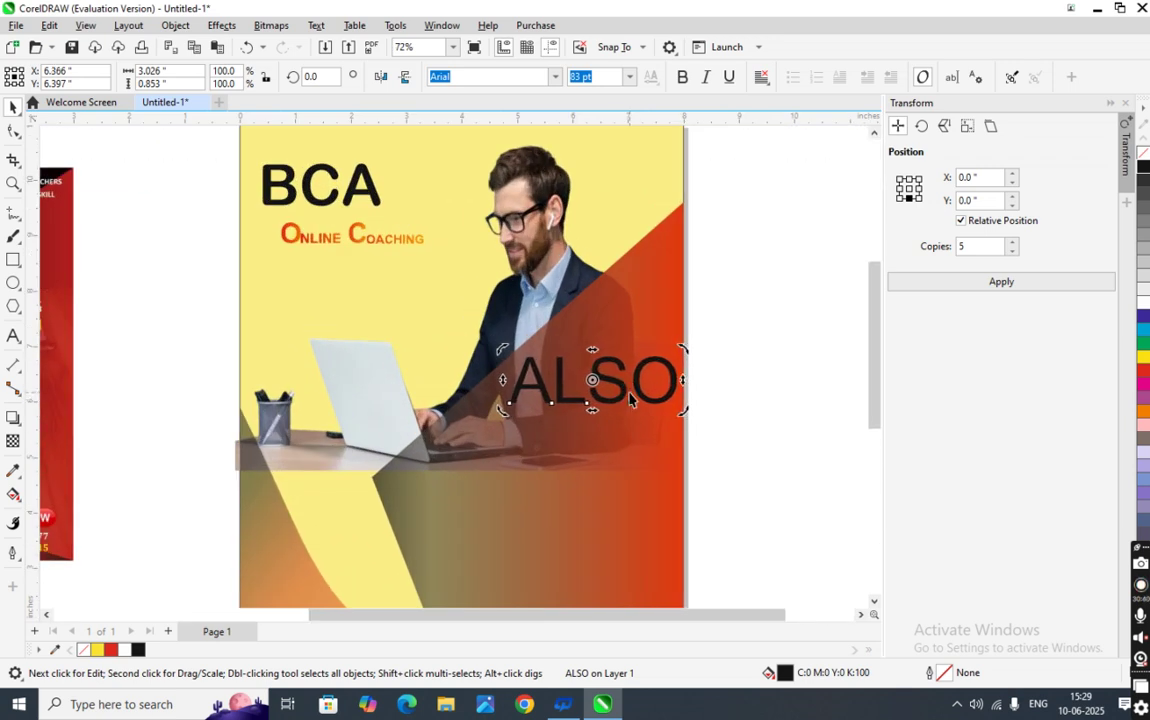
key("Left")
key("Left")
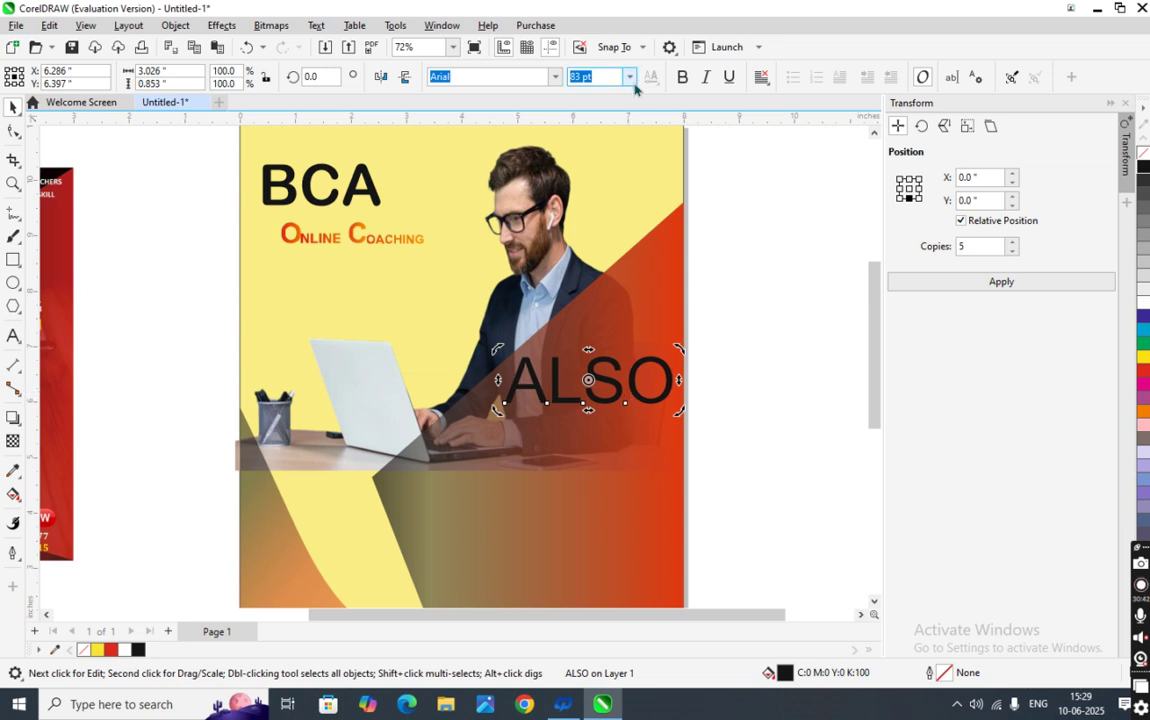
- Set ALSO to 36 pt and nudge it right and up into place
left_click(631, 77)
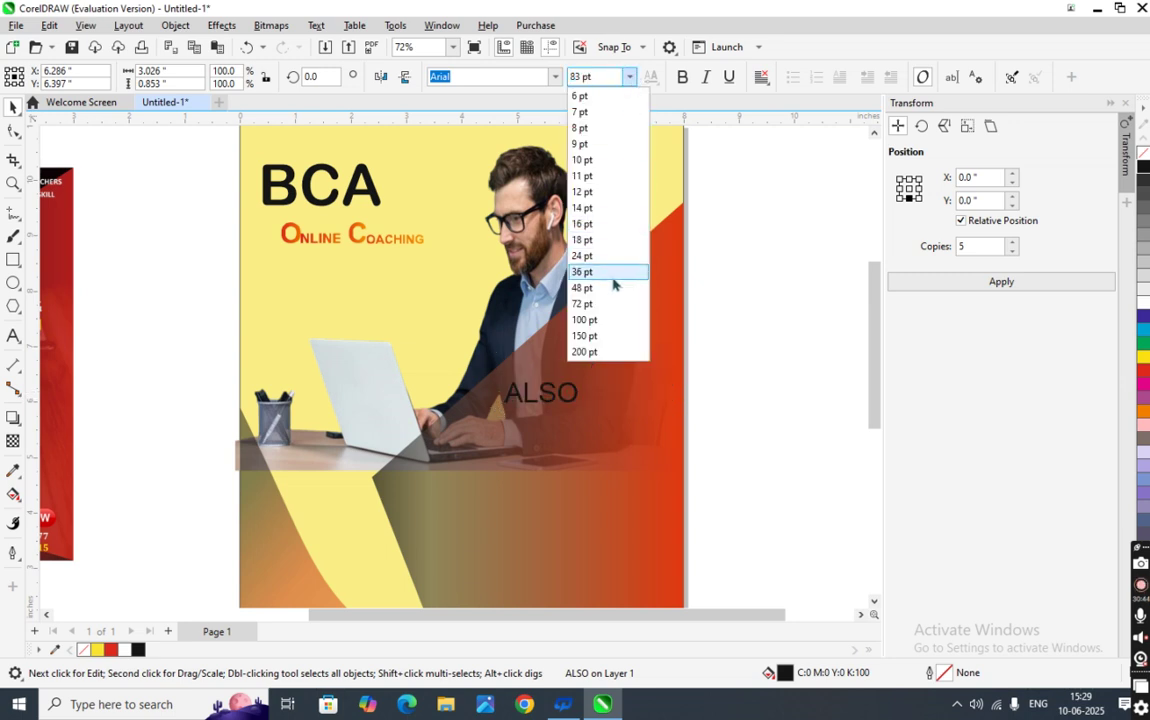
left_click(610, 277)
left_click(747, 393)
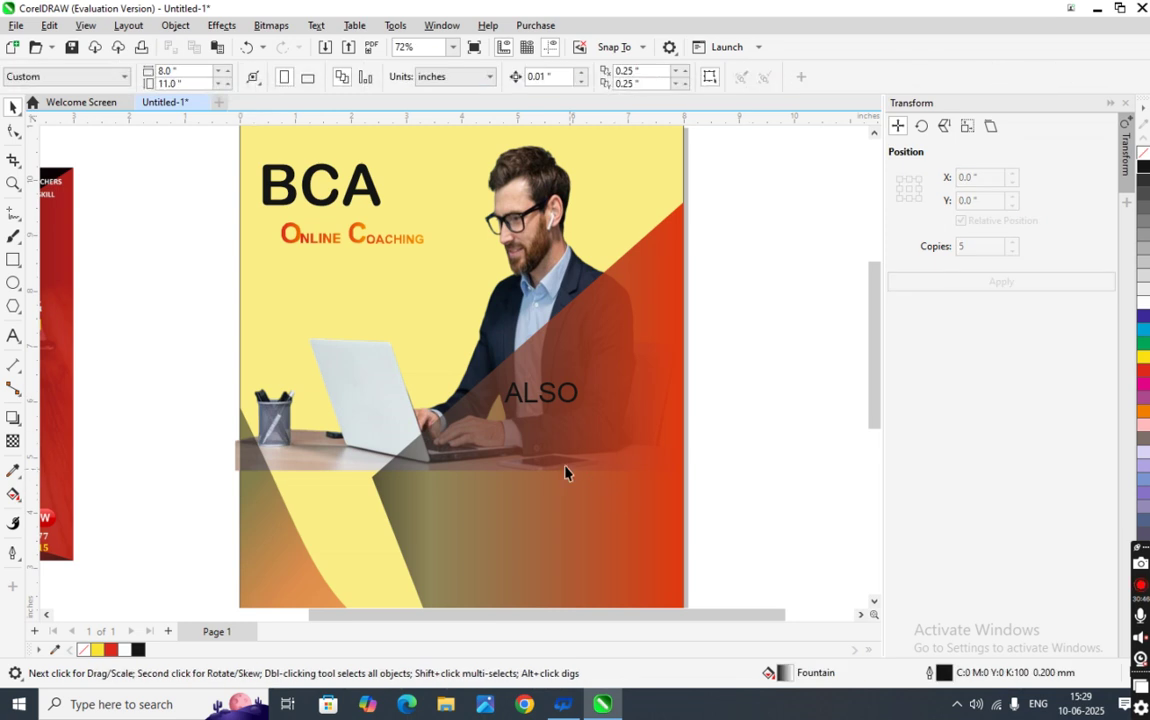
left_click(551, 393)
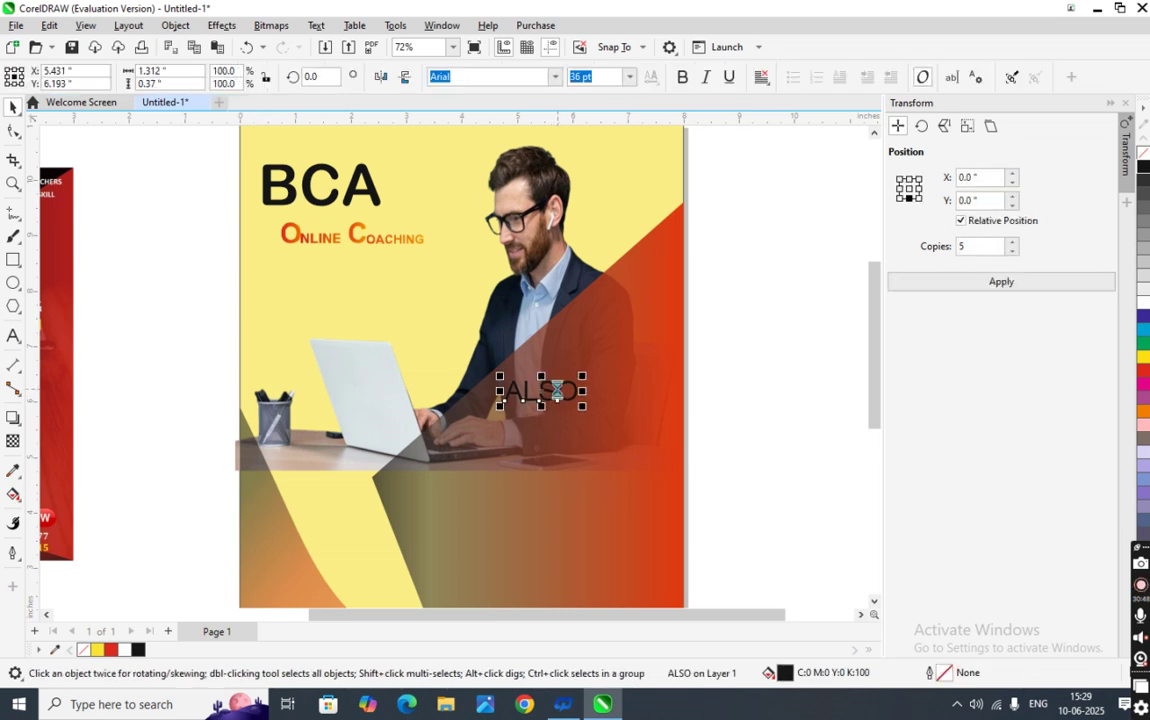
key("Right")
key("Right")
key("Right")
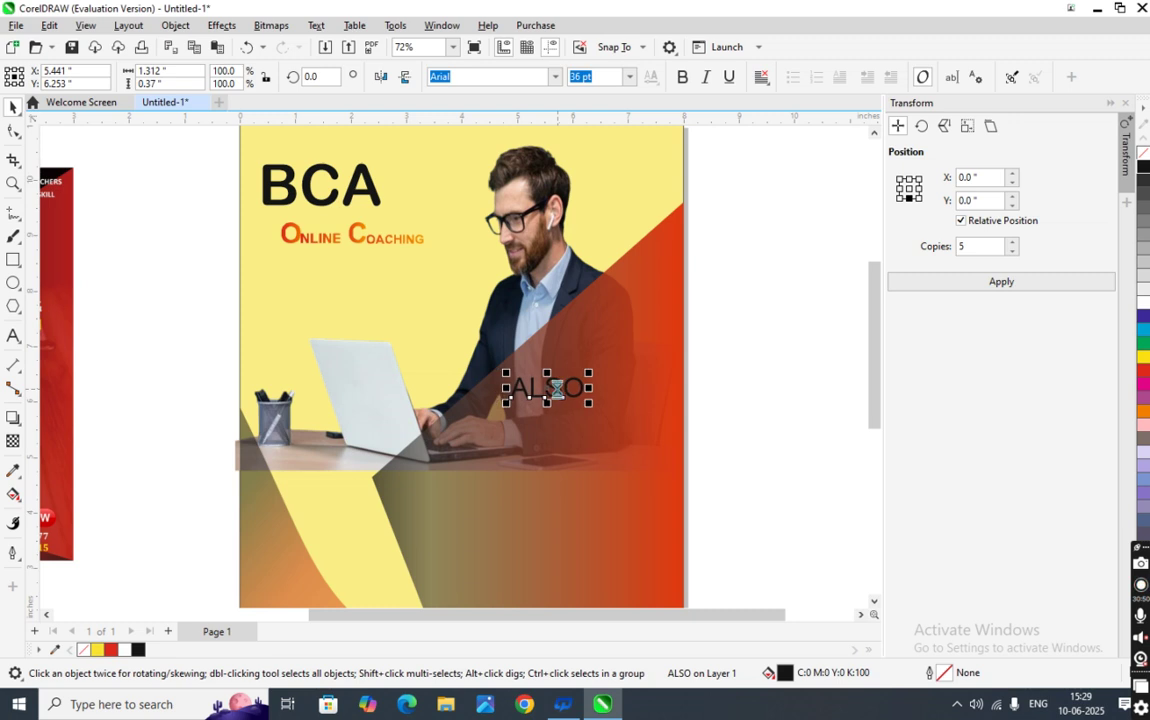
key("Right")
key("Up")
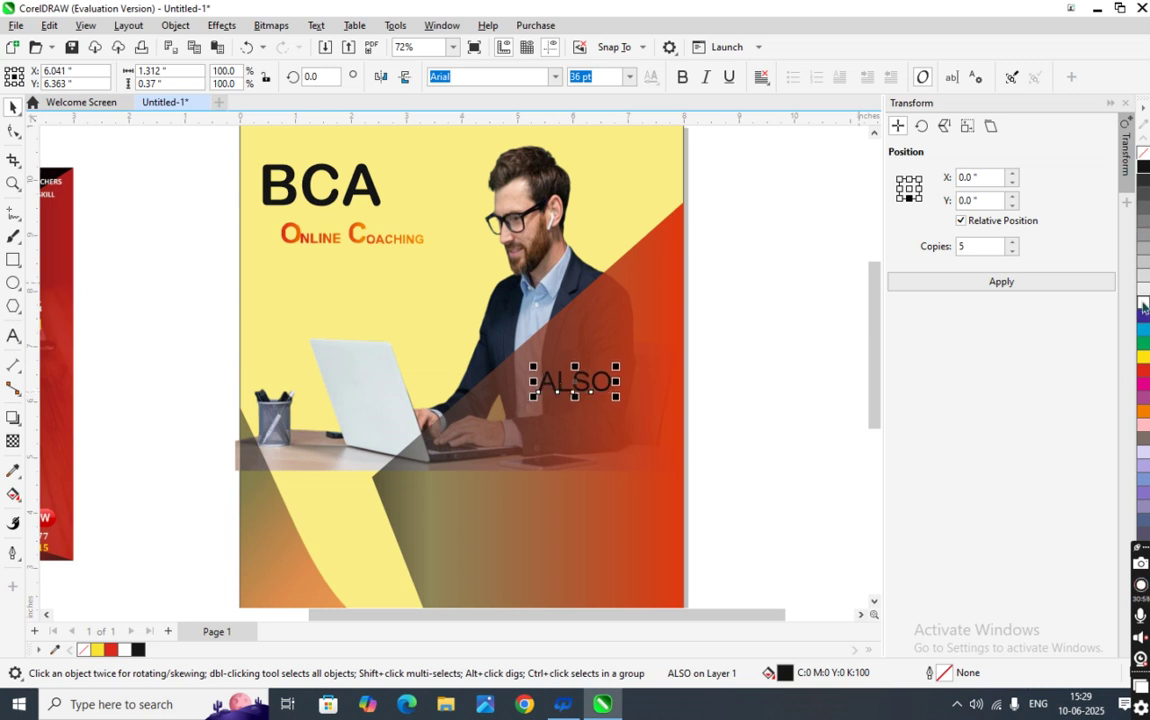
left_click(778, 421)
- Change ALSO's font to Bell MT and make it bold
scroll(440, 470, "down", 1)
scroll(445, 395, "down", 1)
scroll(518, 410, "up", 1)
left_click(518, 425)
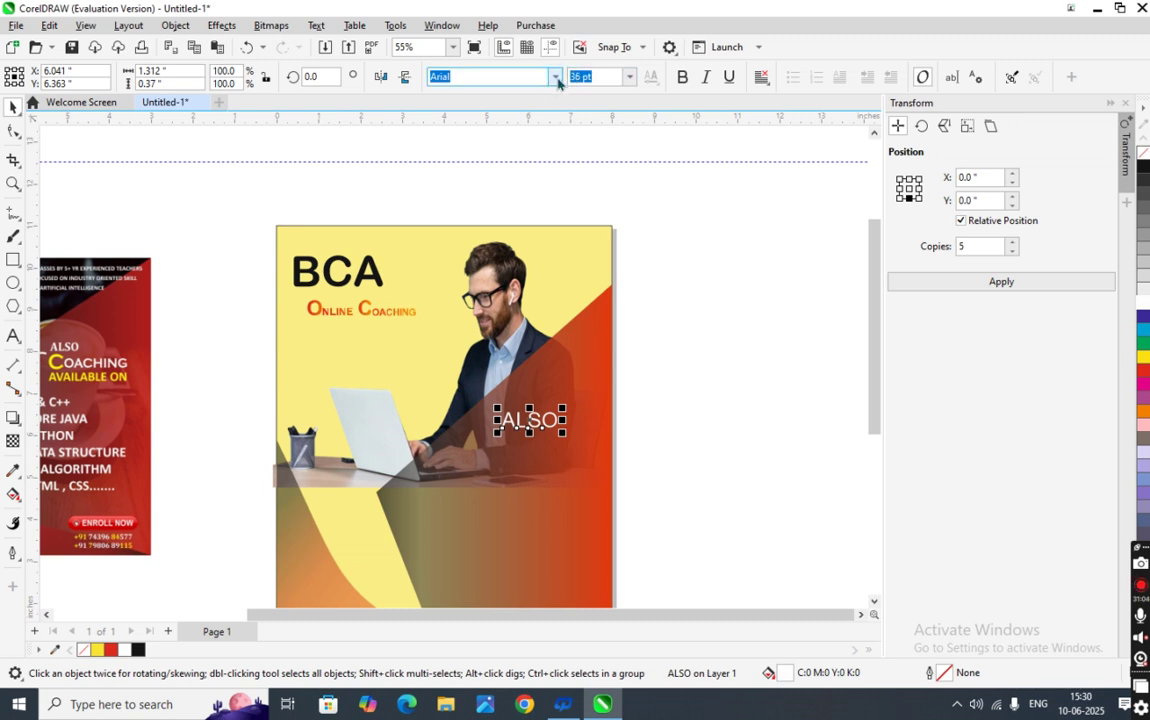
left_click(555, 77)
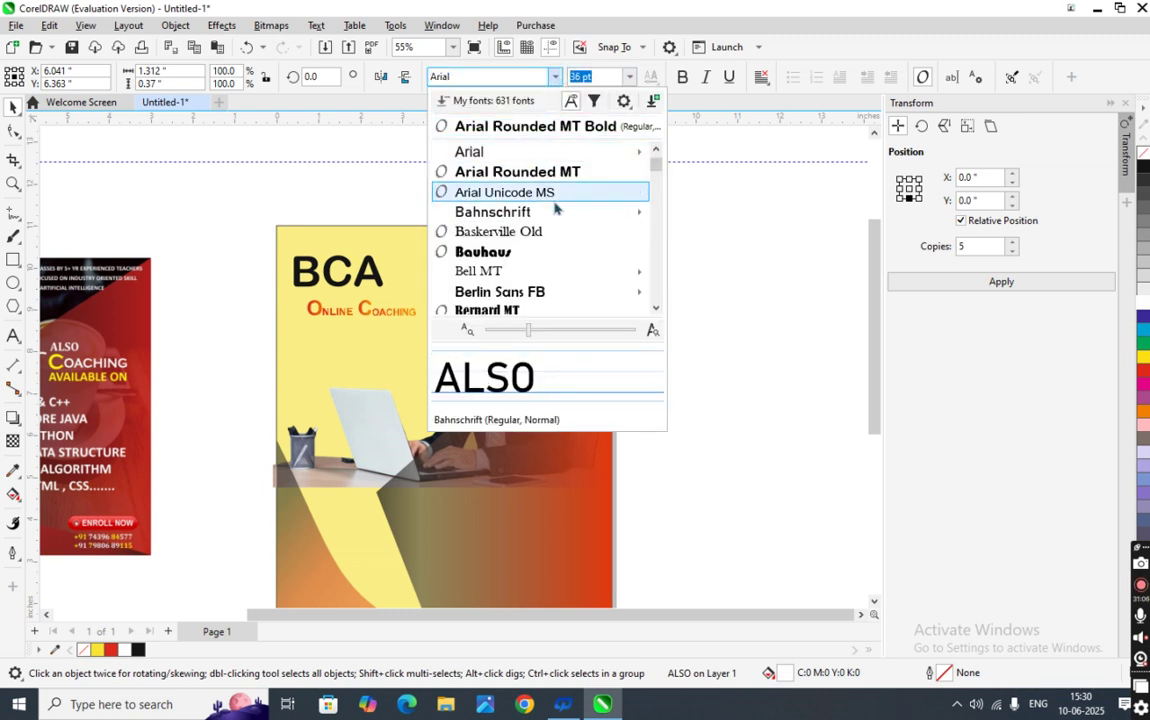
left_click(575, 272)
left_click(683, 77)
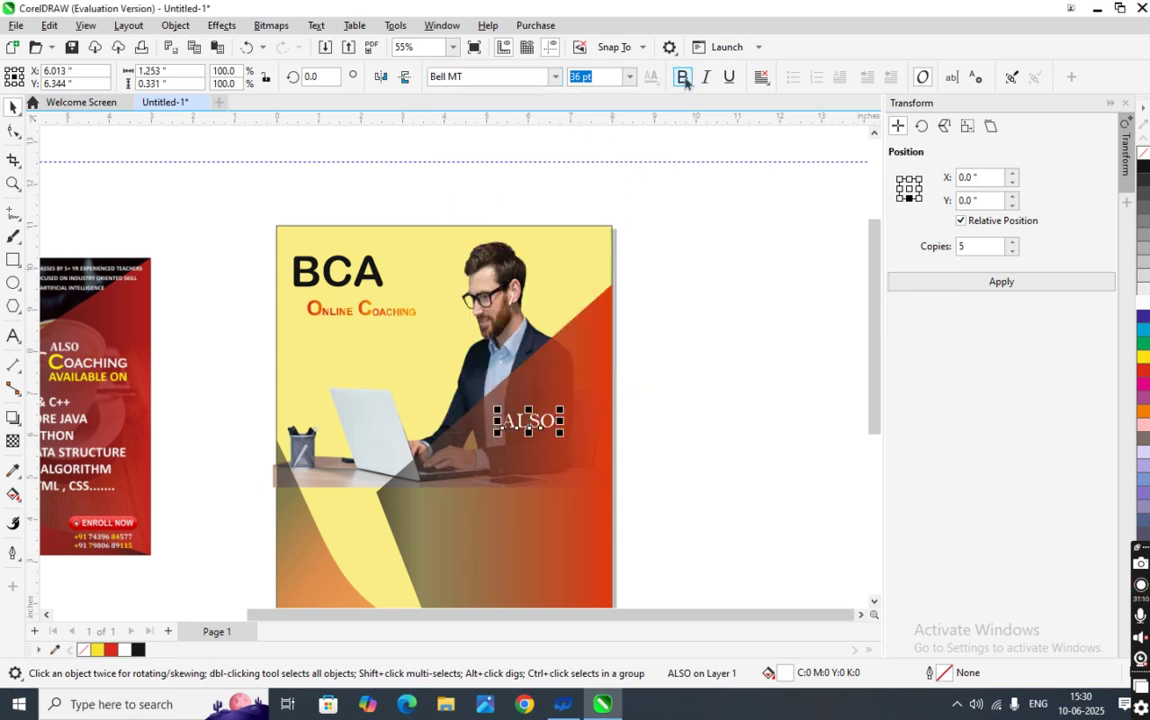
left_click(675, 347)
scroll(528, 478, "down", 2)
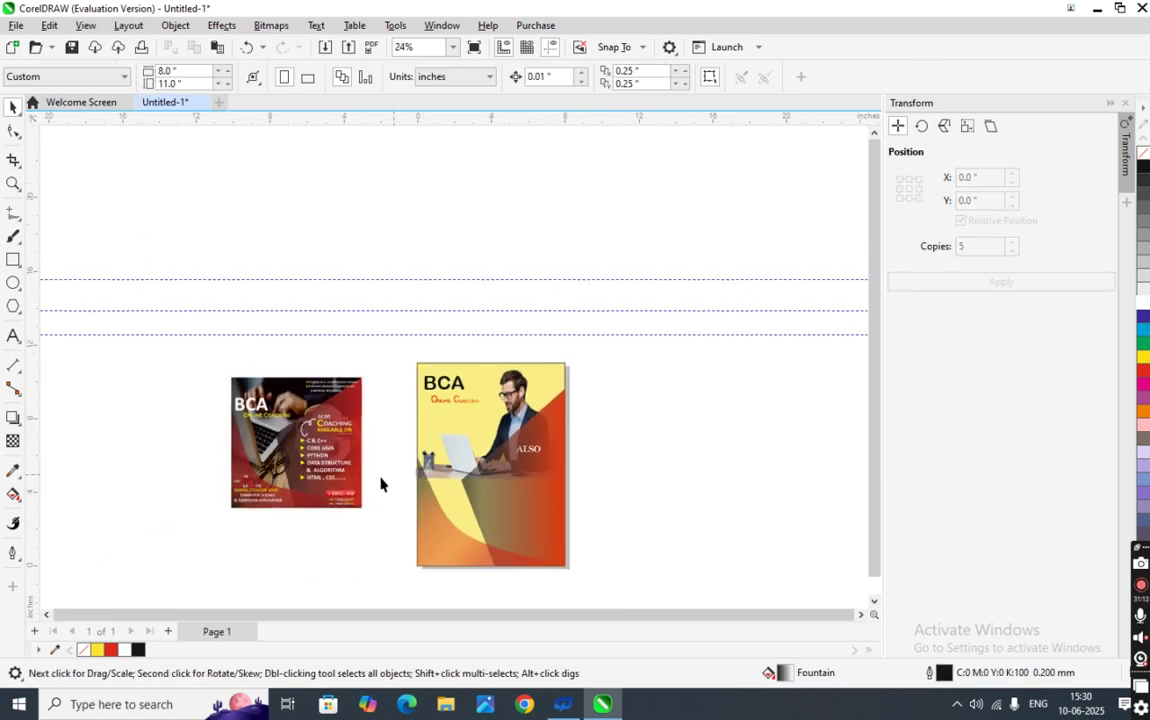
- Type a lone C, then a separate OACHING text line below it on the blank canvas
scroll(289, 388, "up", 2)
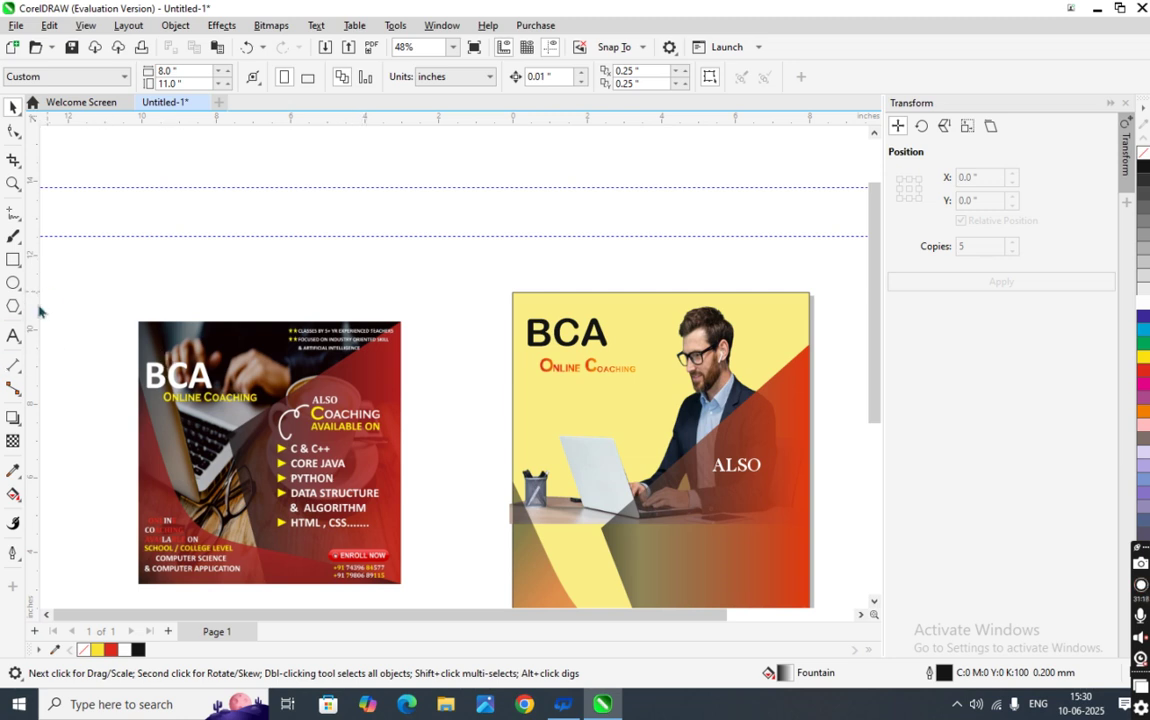
left_click(13, 336)
left_click(188, 258)
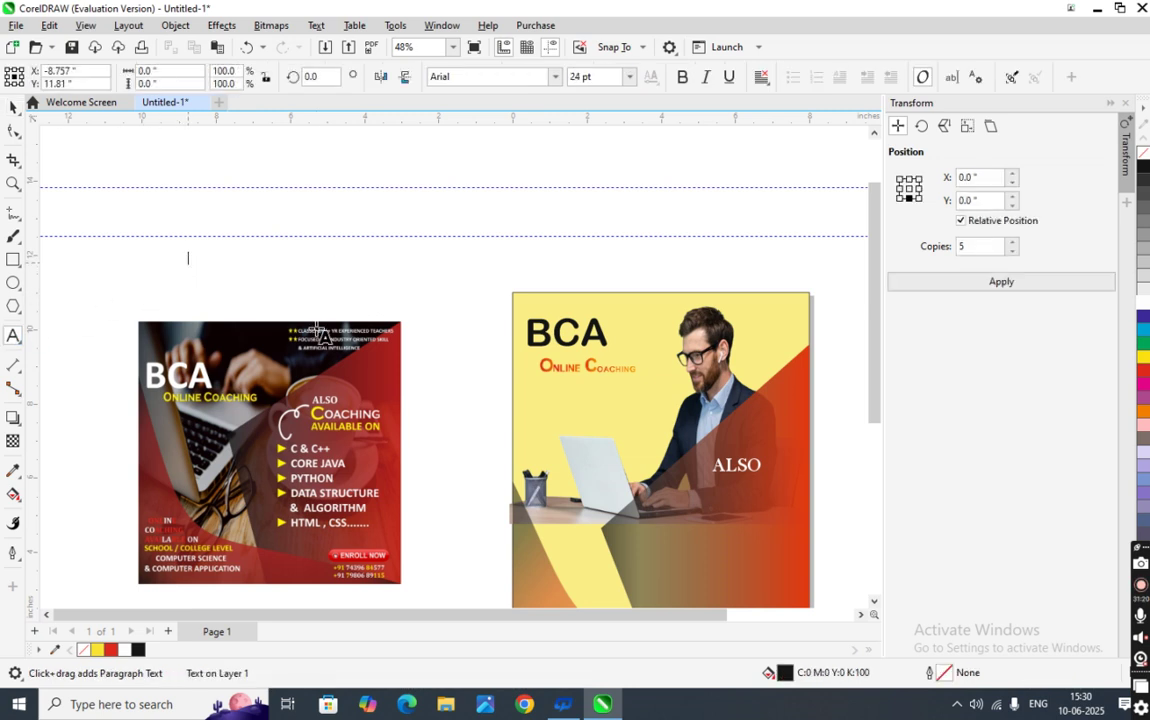
type("C")
left_click(14, 112)
left_click(255, 280)
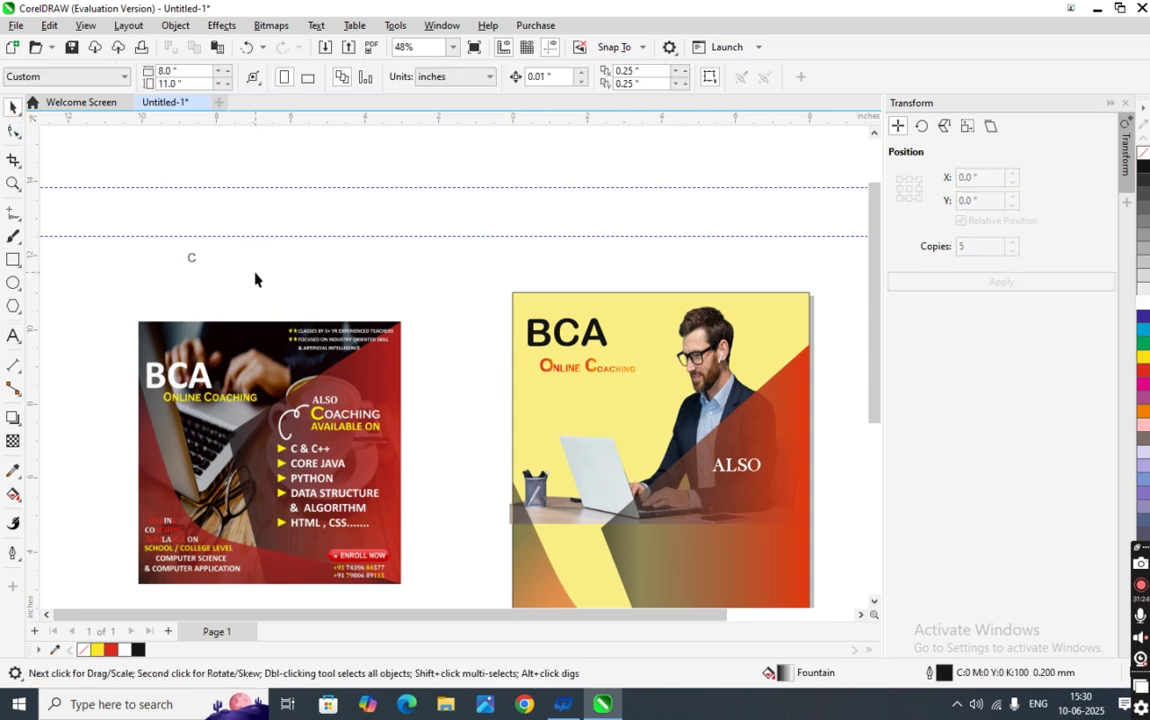
left_click(13, 336)
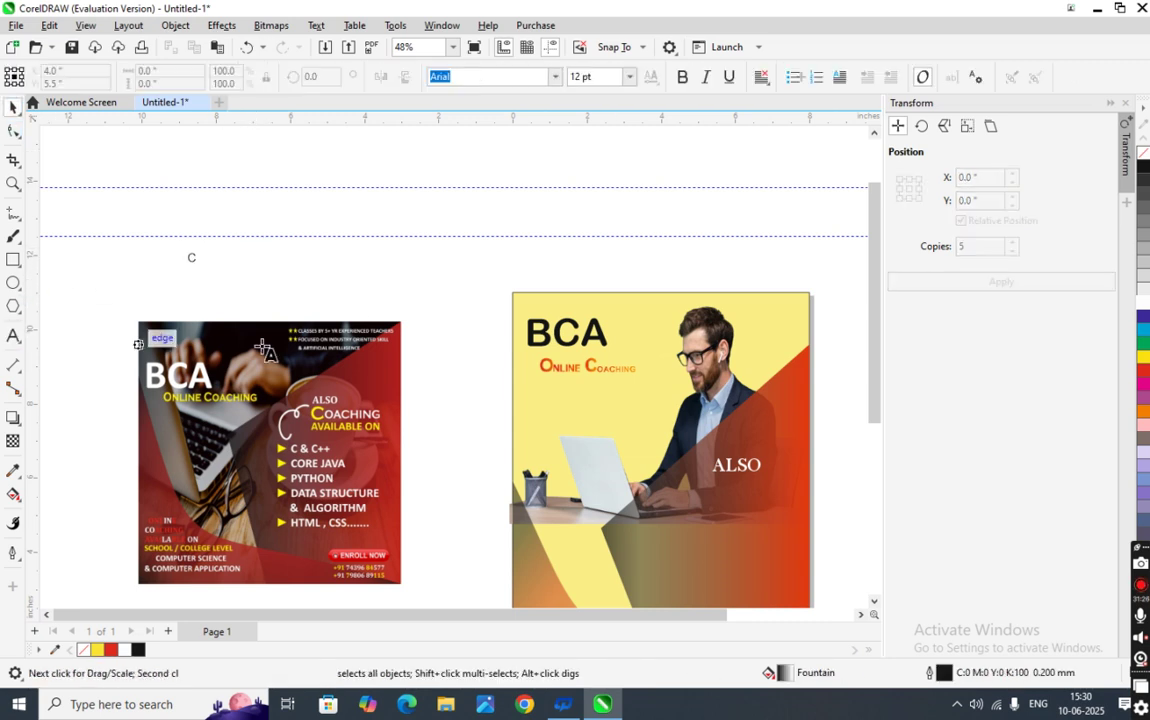
left_click(243, 287)
type("OACHING")
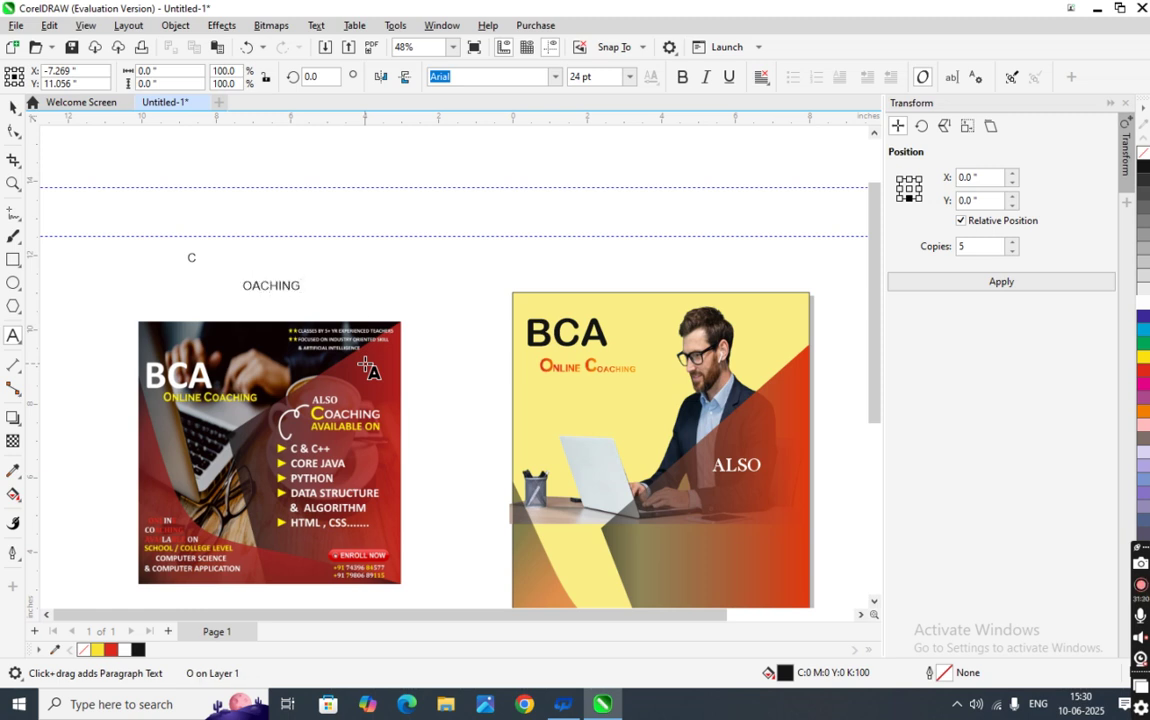
- Move OACHING up beside the C and tighten the gap so it reads COACHING
left_click(13, 108)
left_click(191, 258)
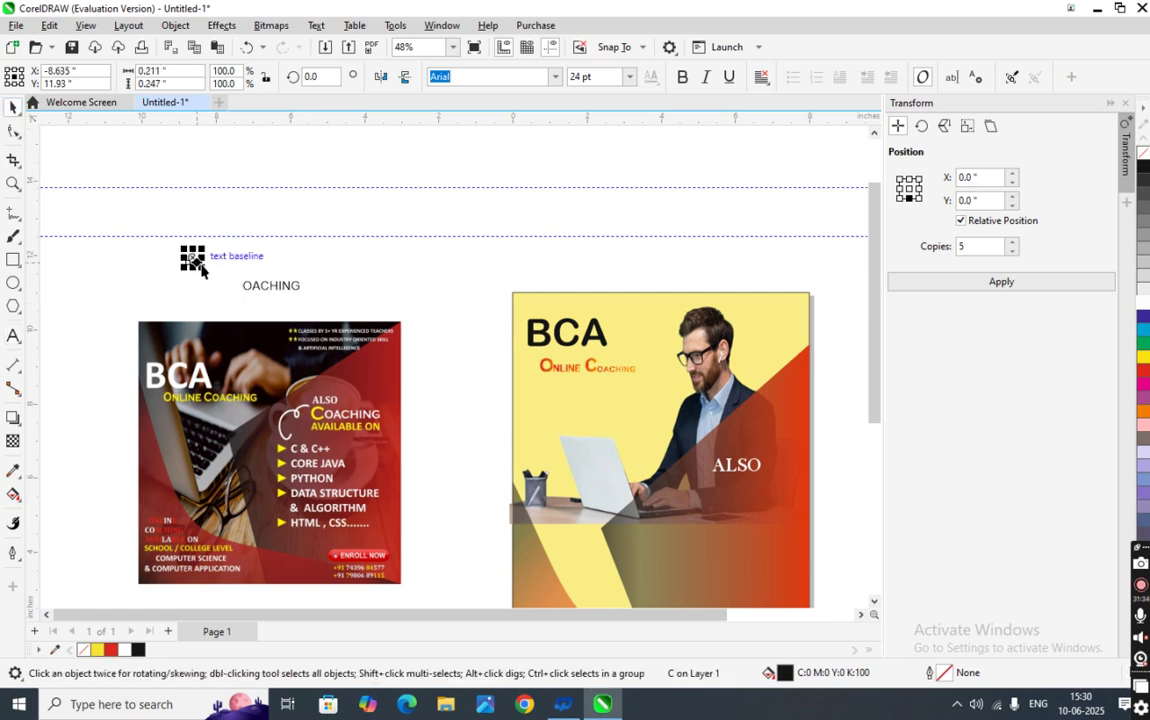
left_click_drag(268, 287, 224, 261)
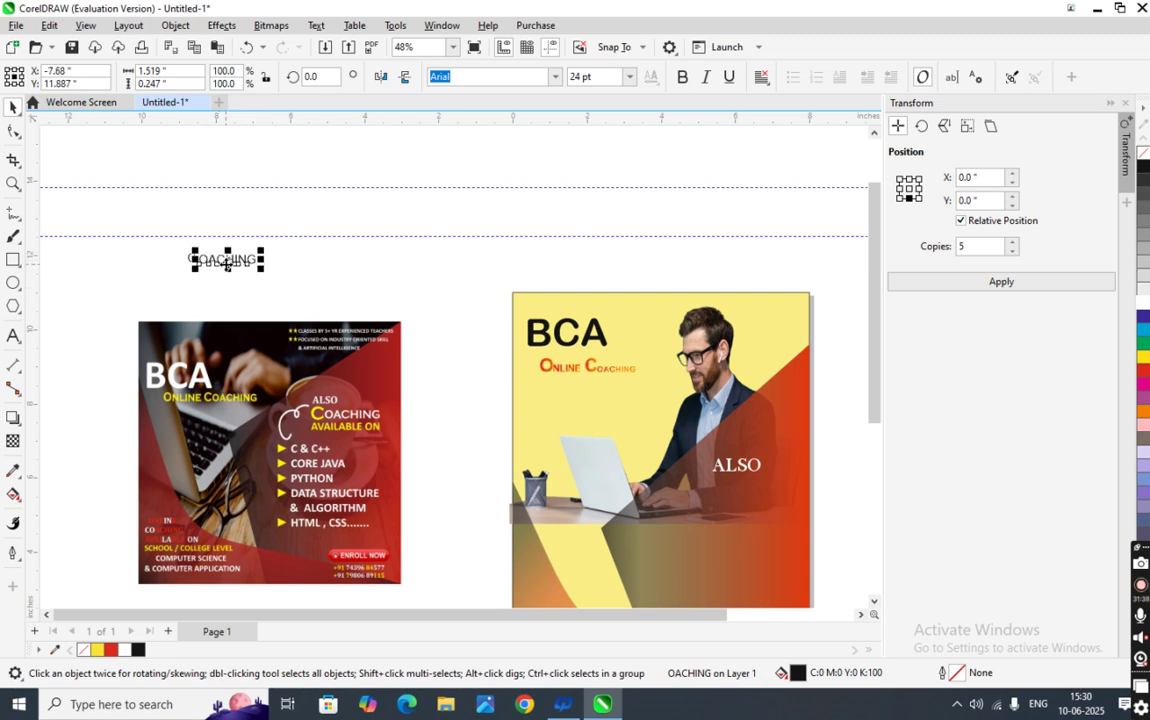
scroll(221, 263, "up", 3)
scroll(221, 263, "up", 6)
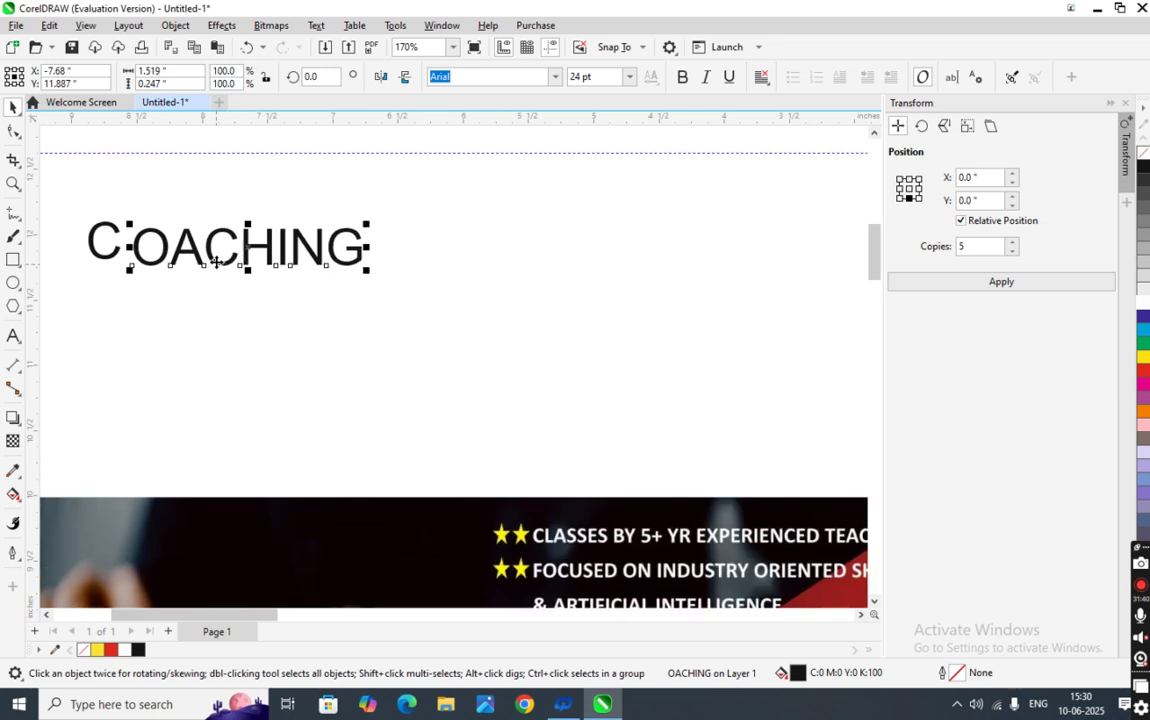
left_click_drag(216, 262, 208, 262)
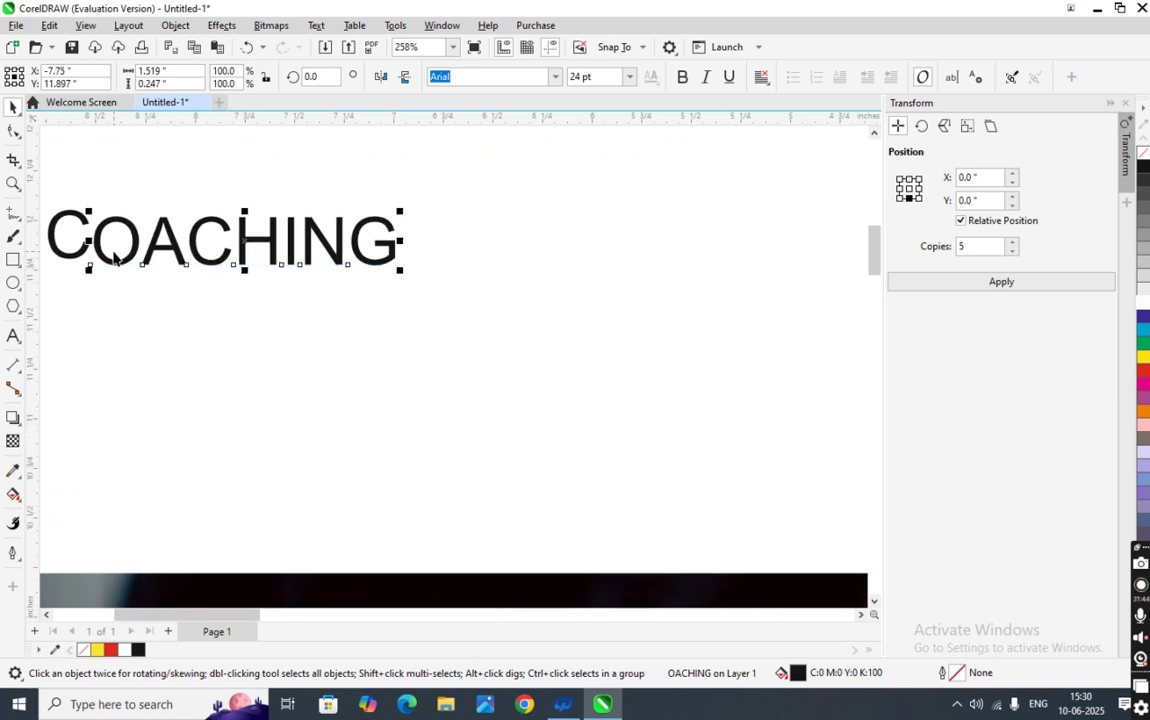
left_click(55, 235)
scroll(82, 239, "up", 1)
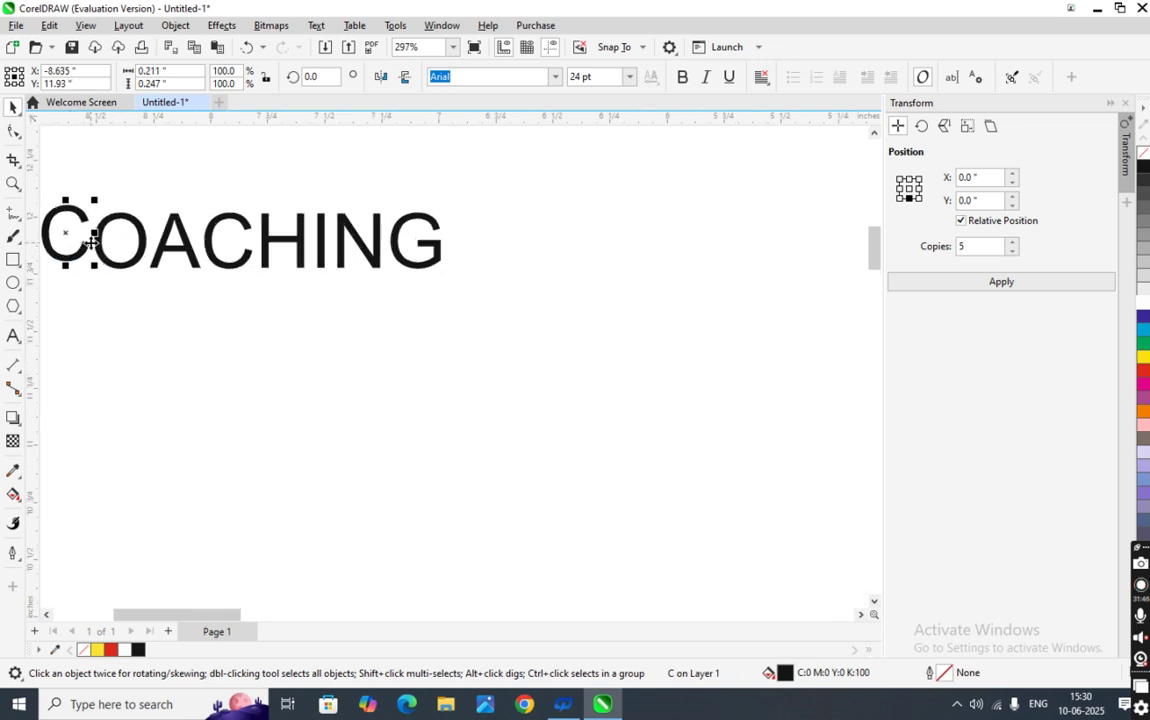
scroll(122, 229, "down", 4)
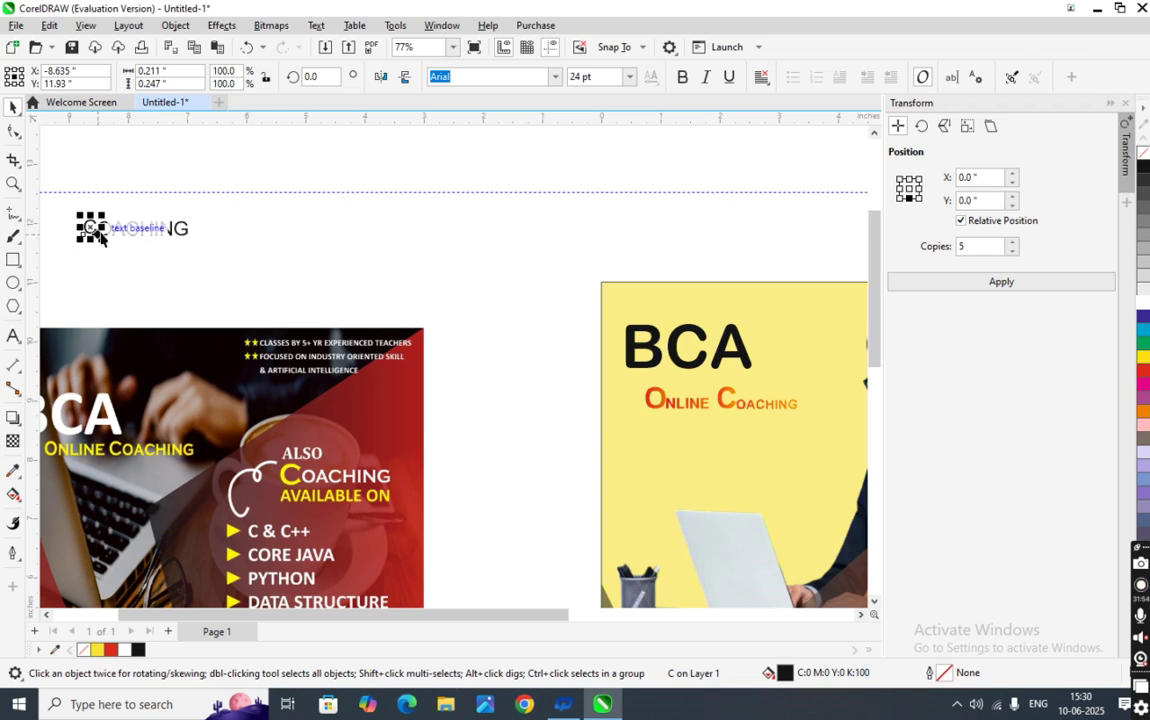
- Move both COACHING text parts right and down, then select the C and OACHING together
scroll(100, 237, "up", 1)
left_click_drag(55, 209, 226, 293)
left_click_drag(148, 229, 442, 253)
left_click(369, 259)
left_click(372, 255)
scroll(379, 254, "up", 2)
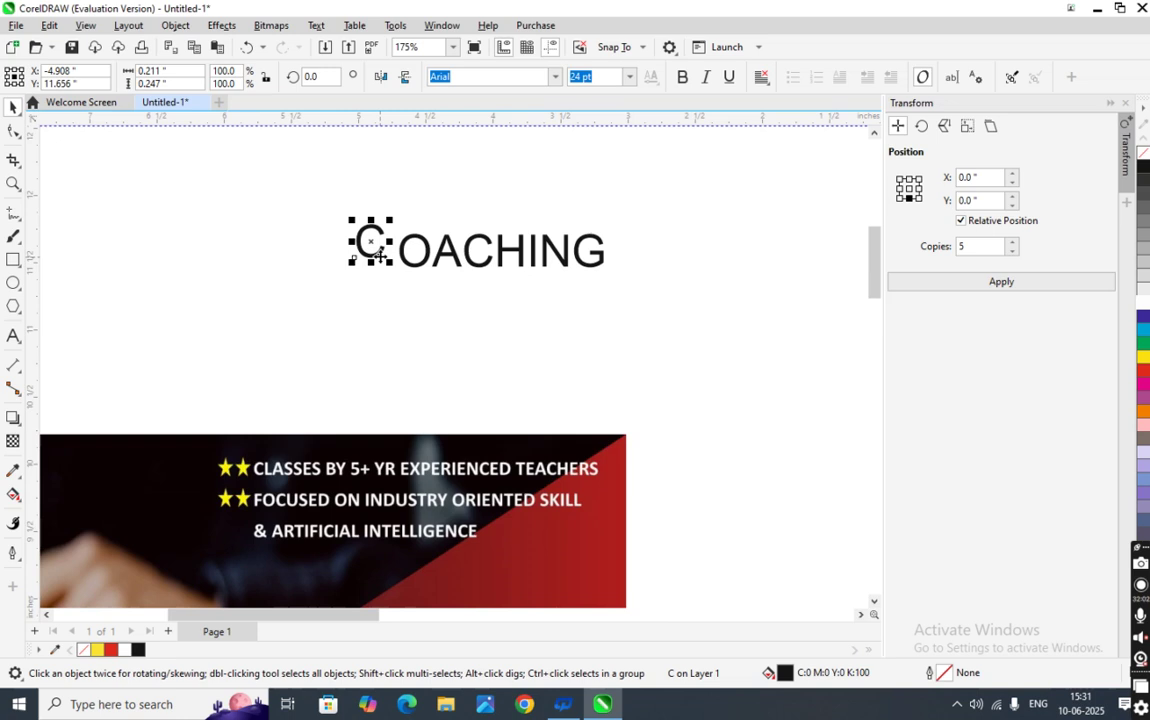
scroll(379, 254, "up", 1)
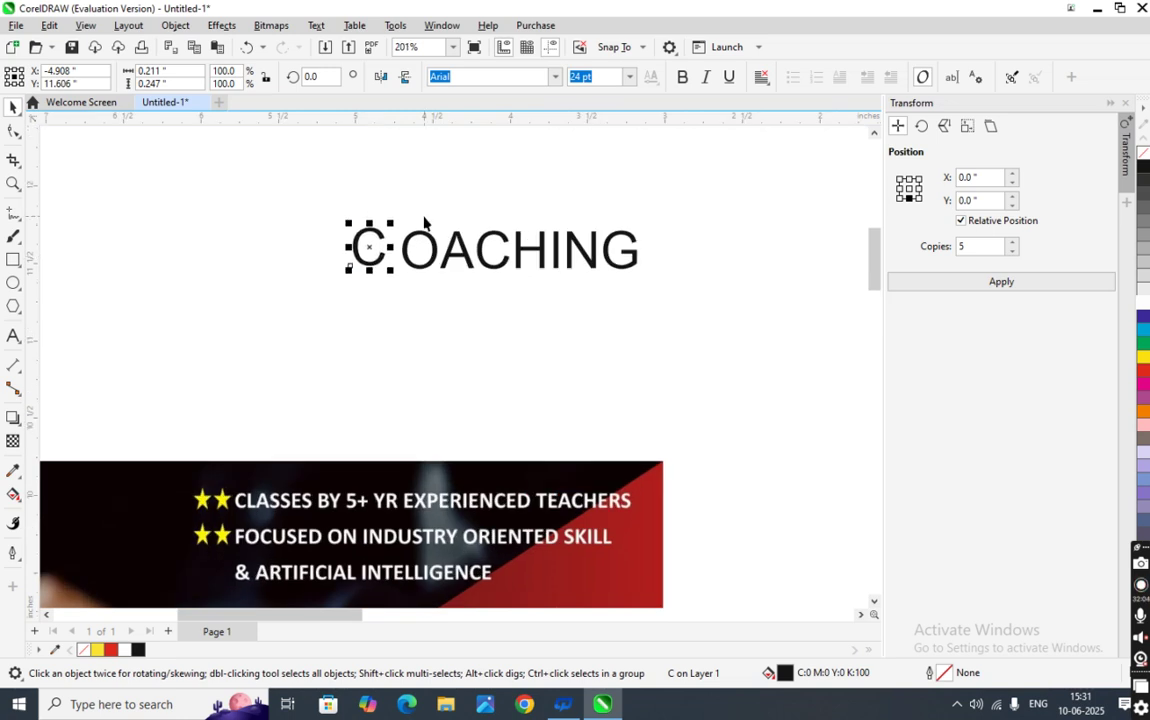
scroll(424, 221, "down", 2)
left_click(433, 240)
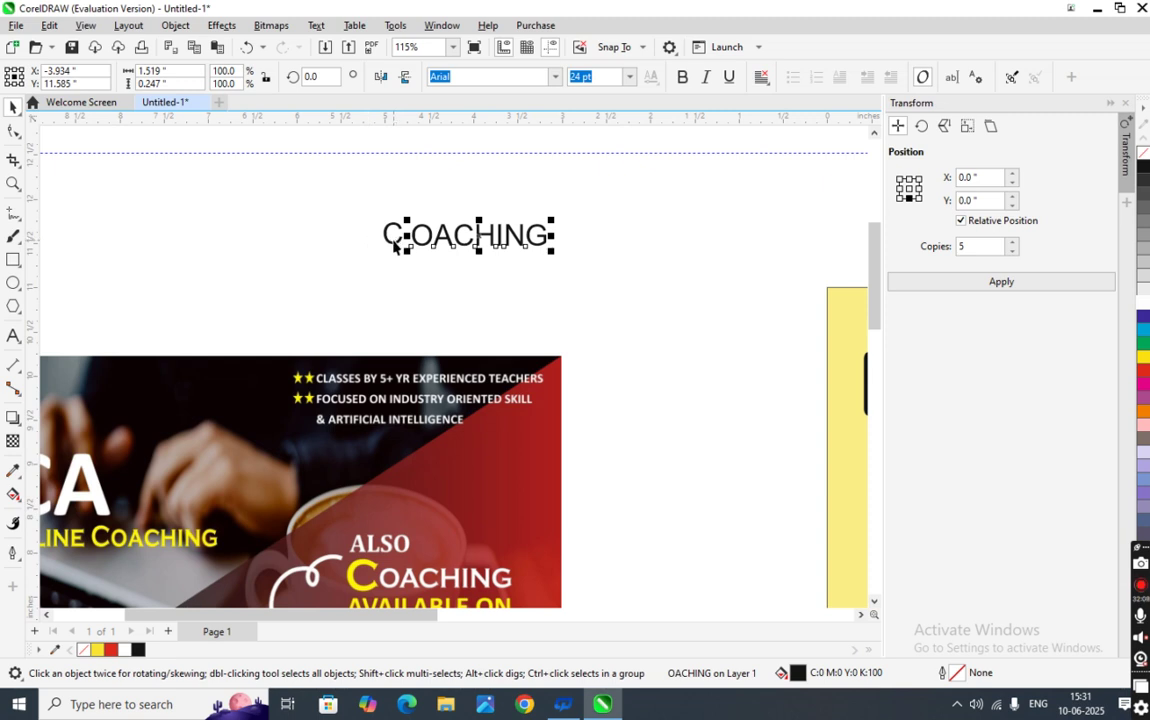
left_click(384, 240, "shift")
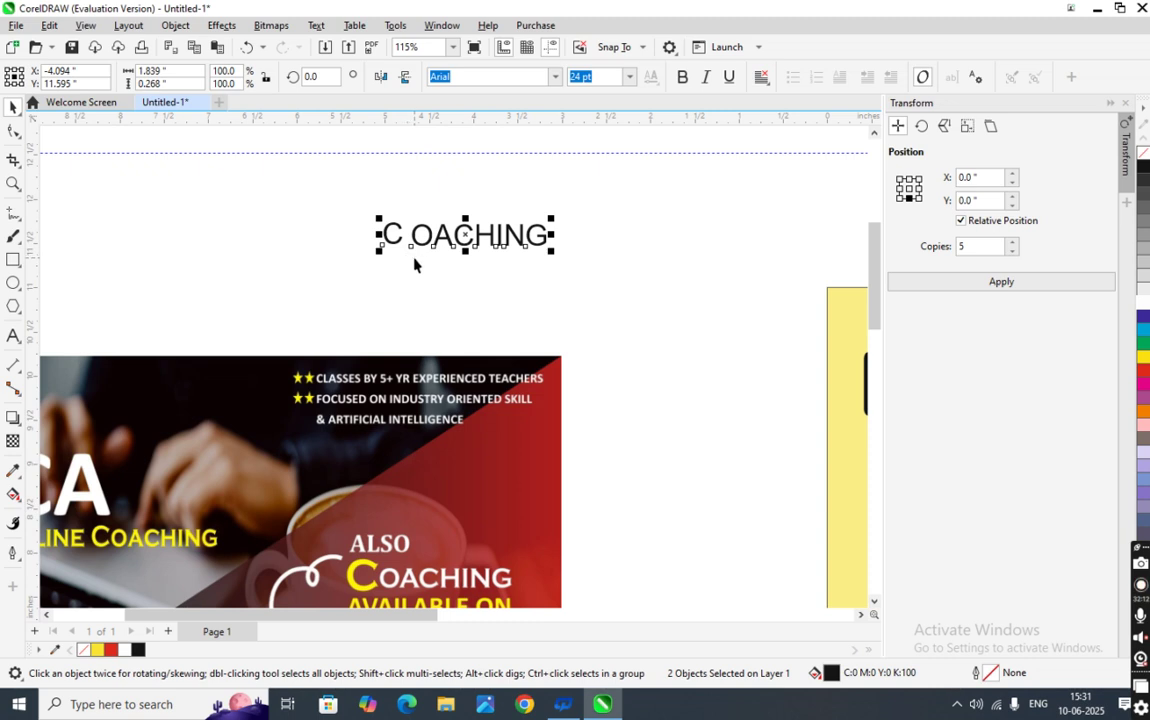
left_click(422, 267)
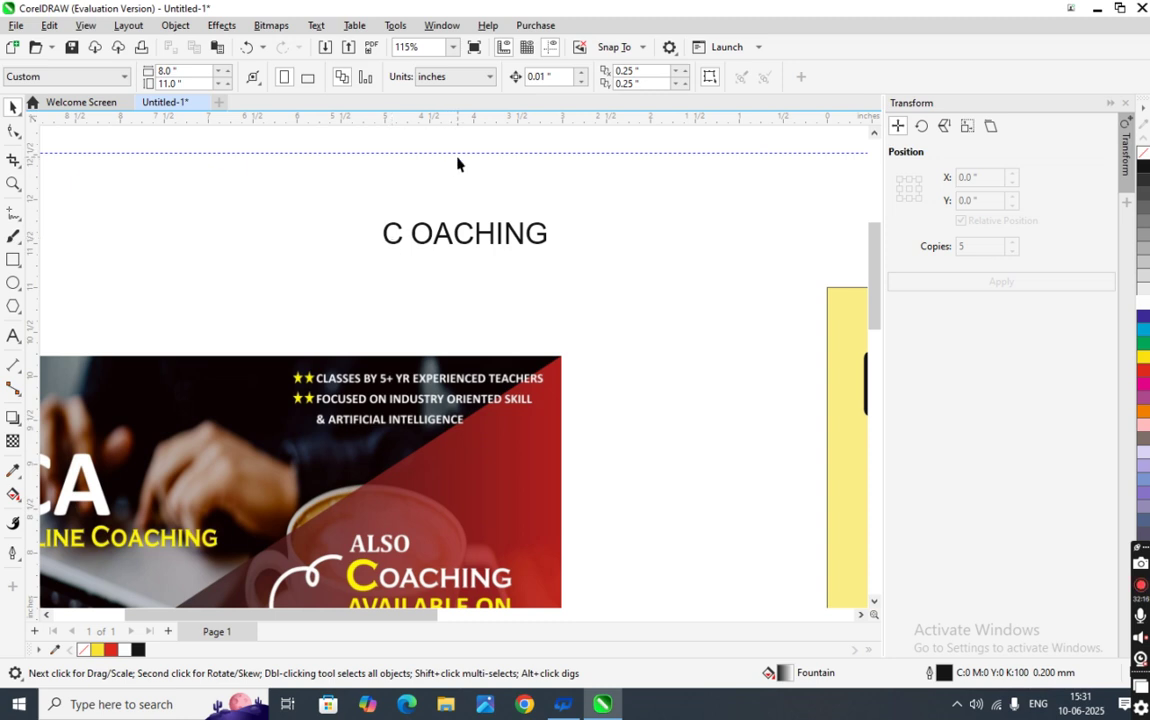
- Drag a guideline down to sit on the baseline of the COACHING letters
left_click_drag(458, 155, 460, 252)
scroll(460, 252, "up", 5)
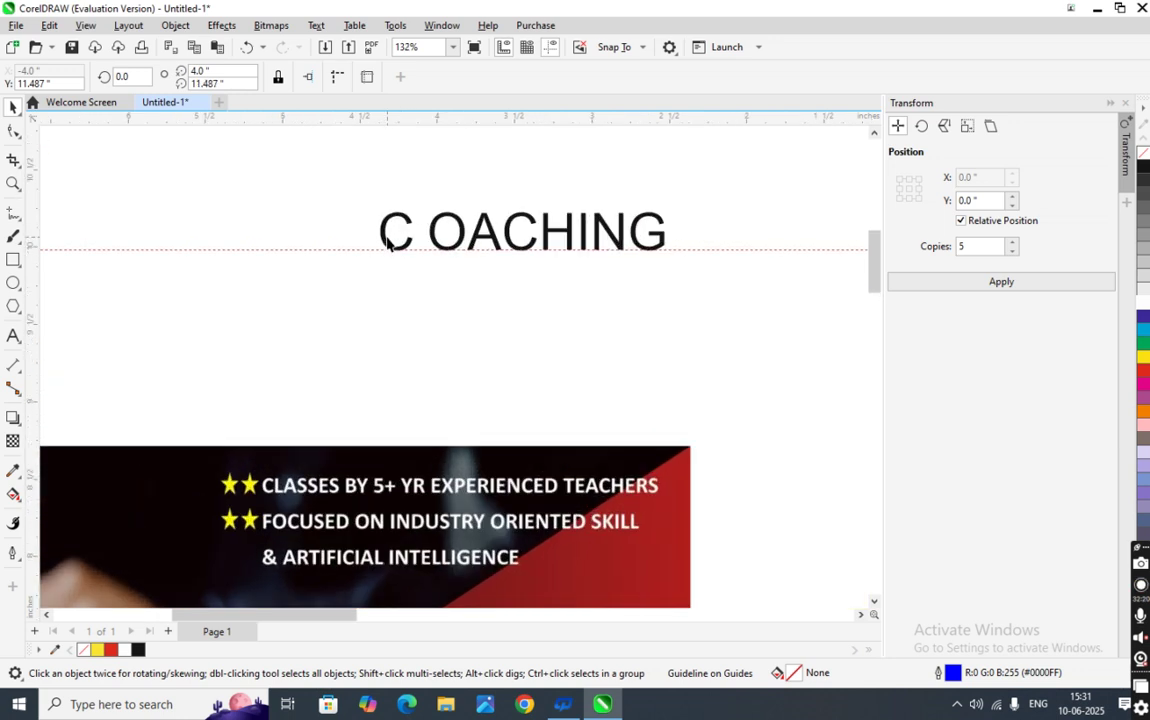
scroll(405, 254, "up", 2)
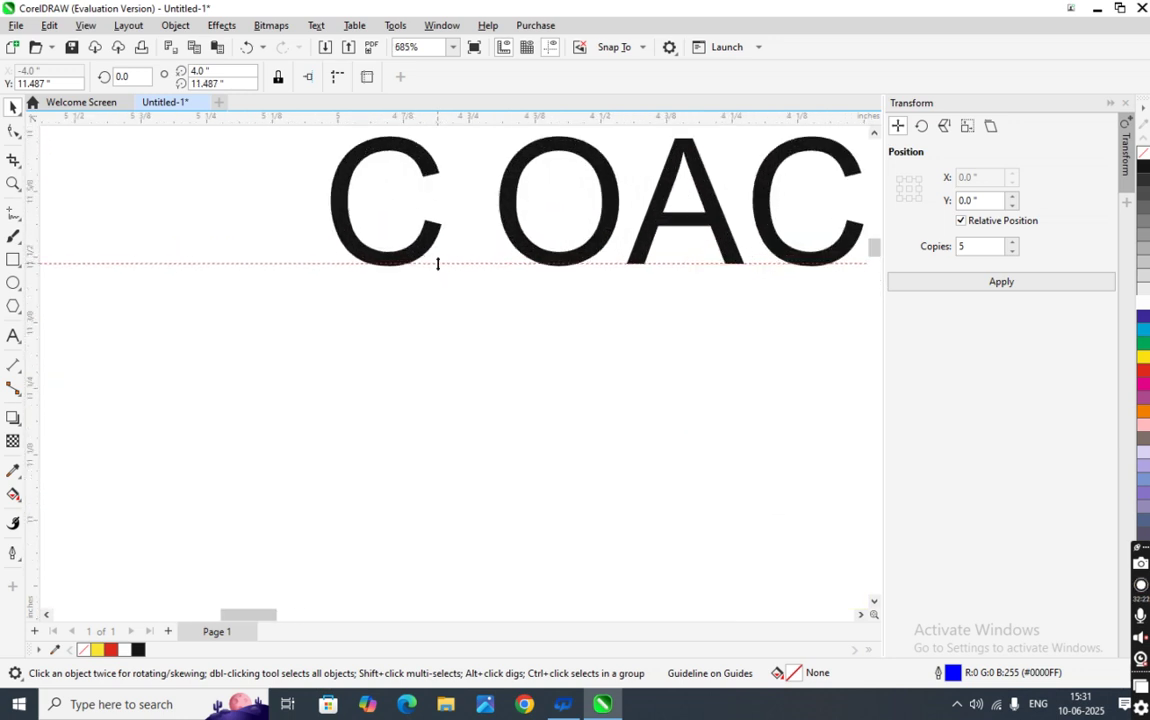
scroll(411, 264, "up", 2)
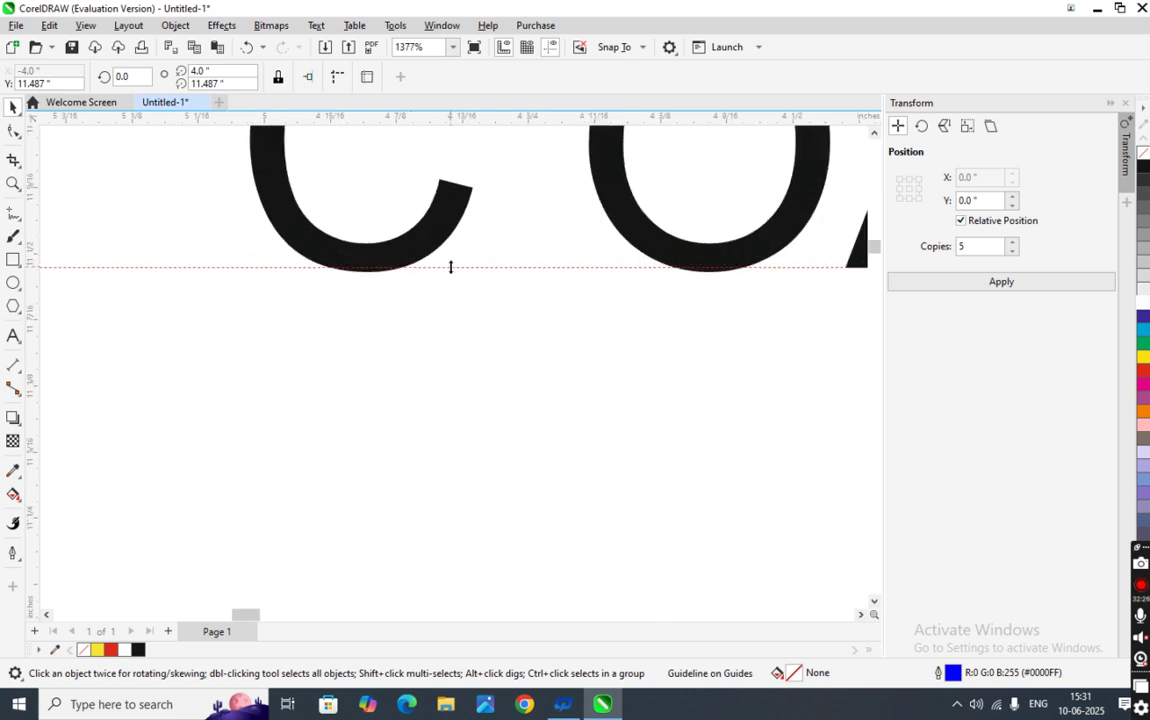
mouse_move(452, 284)
left_mouse_down()
mouse_move(452, 273)
mouse_move(457, 287)
left_mouse_up()
left_click(382, 257)
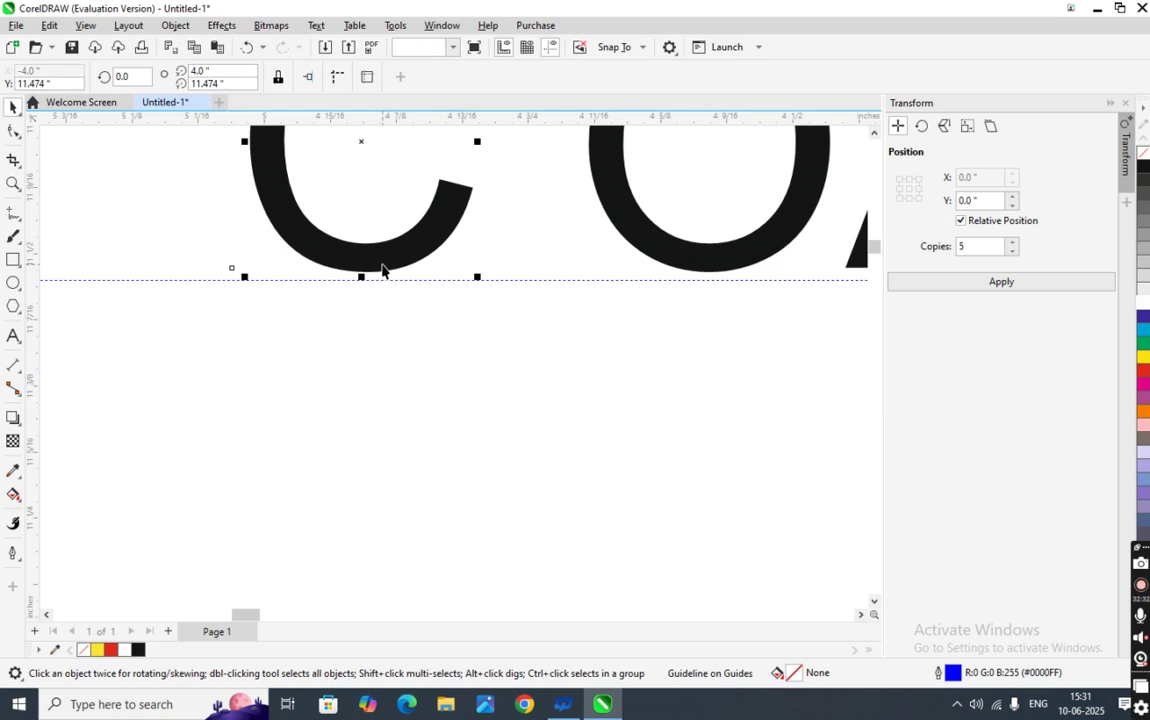
- Nudge the C right against OACHING and marquee-select the whole COACHING word
left_click(383, 268)
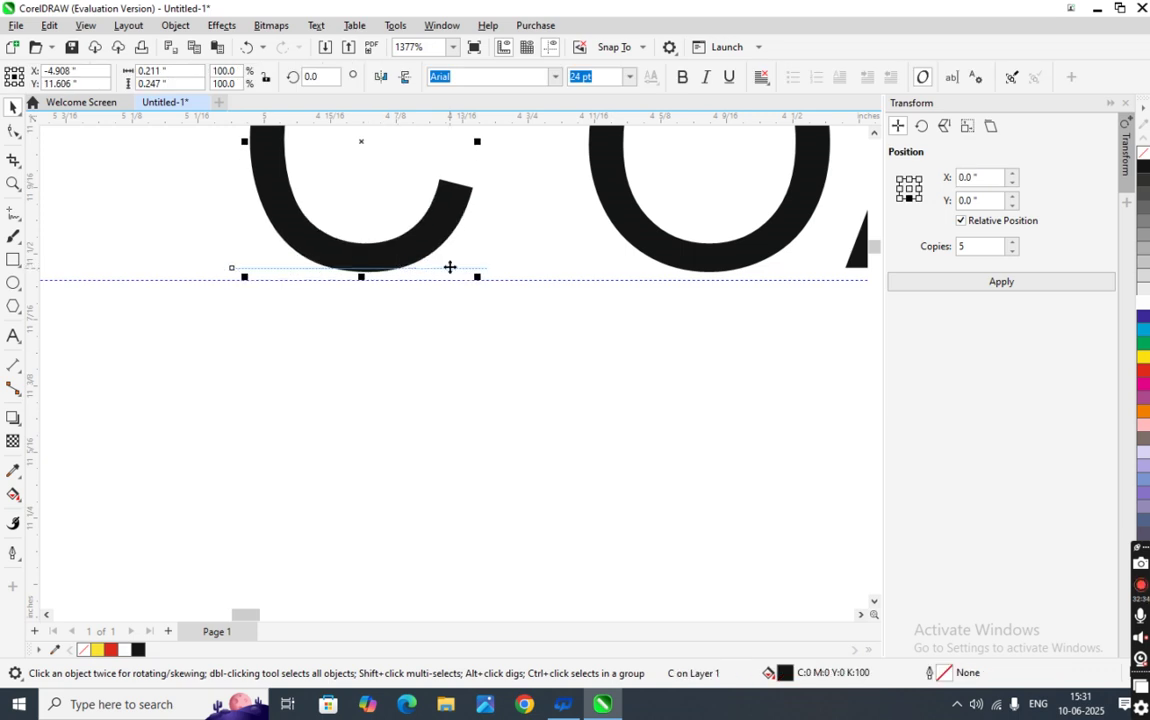
left_click(655, 240)
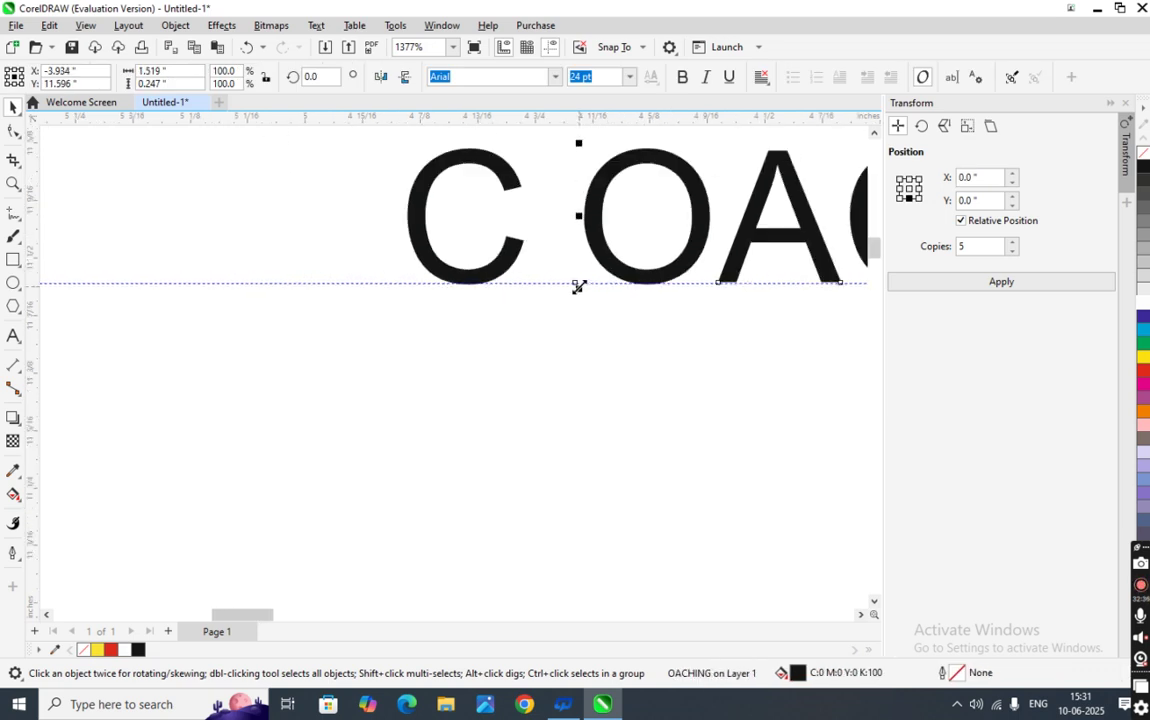
scroll(578, 287, "down", 4)
left_click(560, 293)
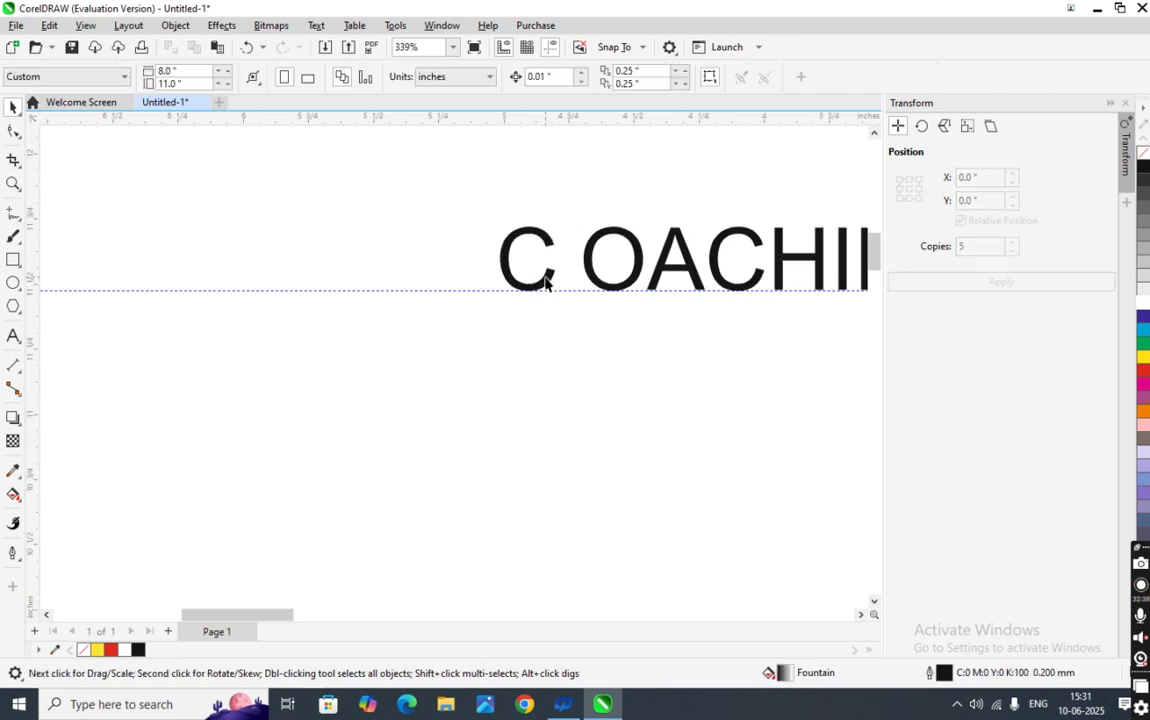
left_click(545, 283)
key("Right")
key("Right")
key("Right")
key("Right")
key("Right")
key("Right")
key("Right")
key("Right")
key("Right")
scroll(572, 346, "down", 2)
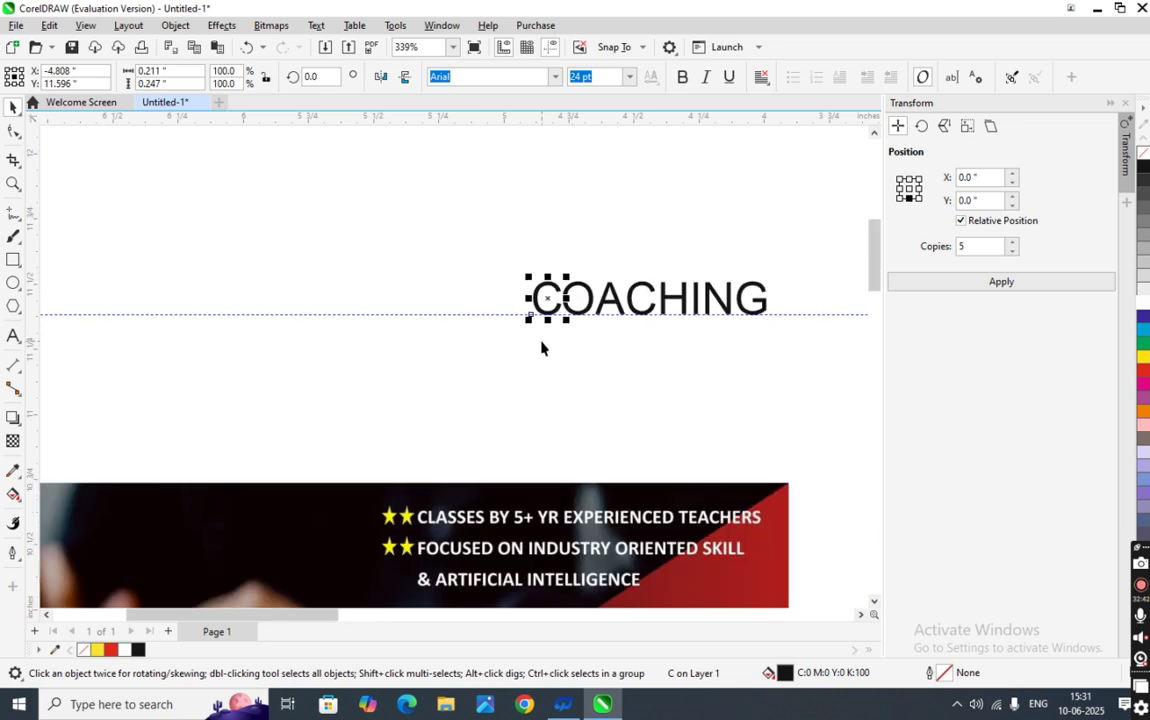
left_click_drag(434, 234, 841, 397)
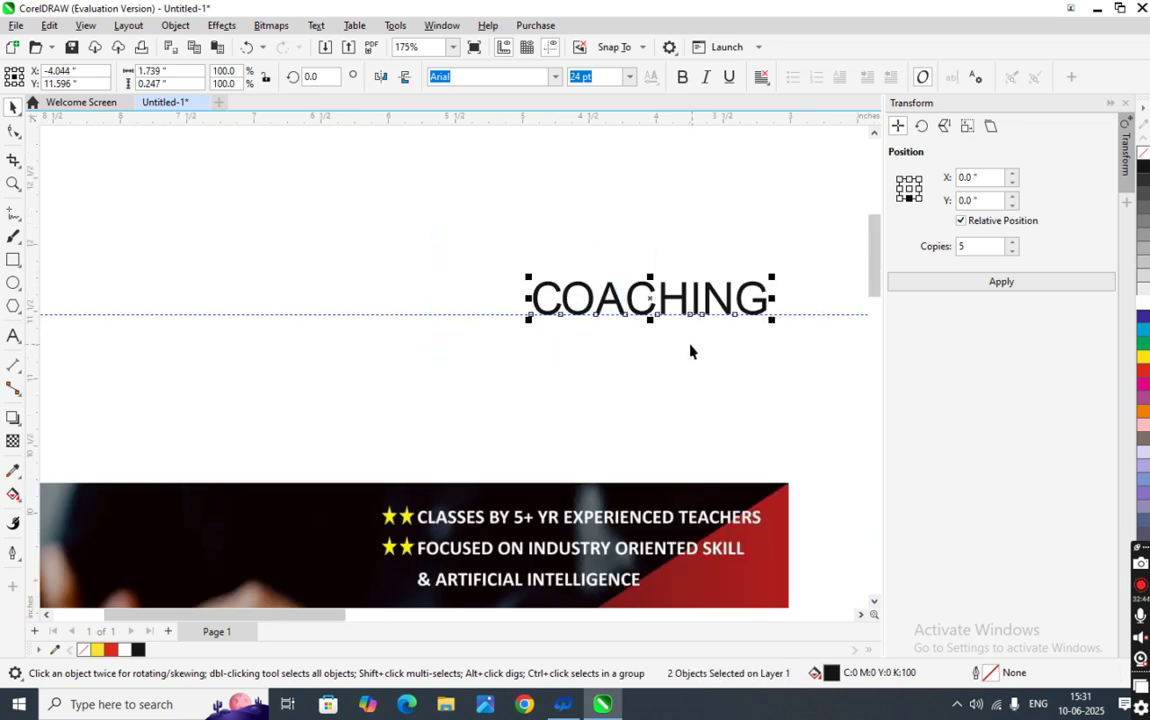
scroll(689, 349, "down", 6)
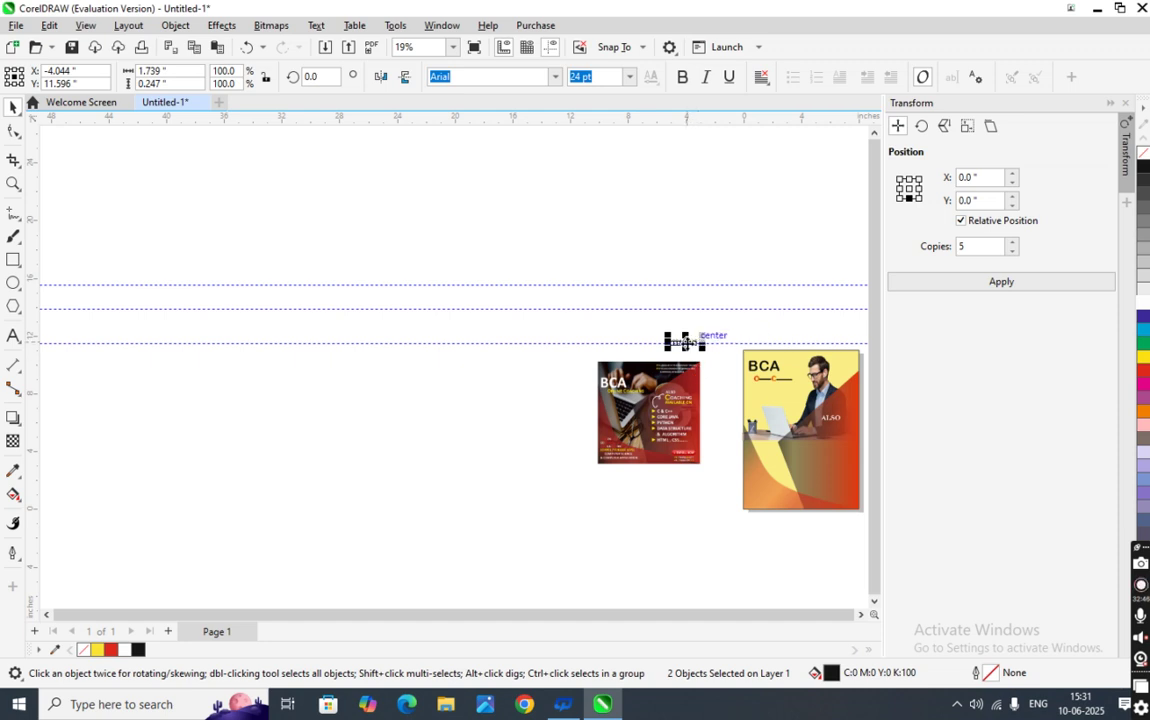
- Drag COACHING onto the yellow BCA poster, placing it directly under ALSO over the red area
scroll(688, 340, "up", 1)
left_click_drag(684, 338, 806, 408)
scroll(800, 415, "down", 2)
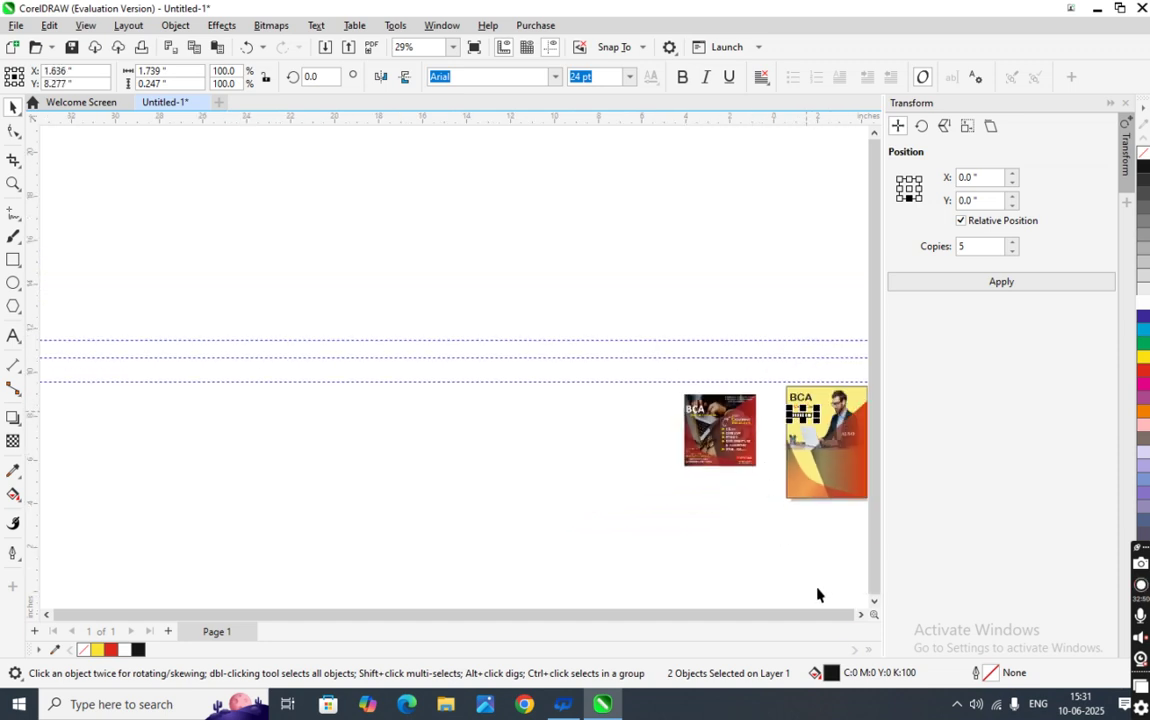
left_click(860, 615)
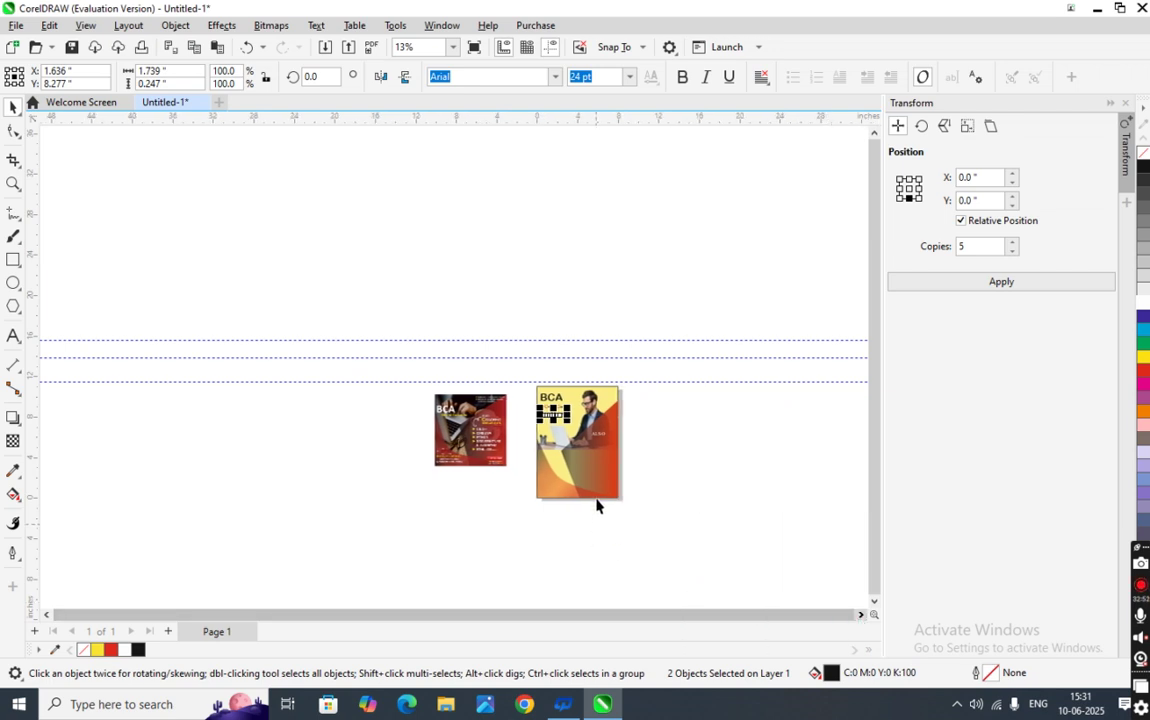
scroll(590, 450, "up", 2)
left_click_drag(442, 373, 540, 412)
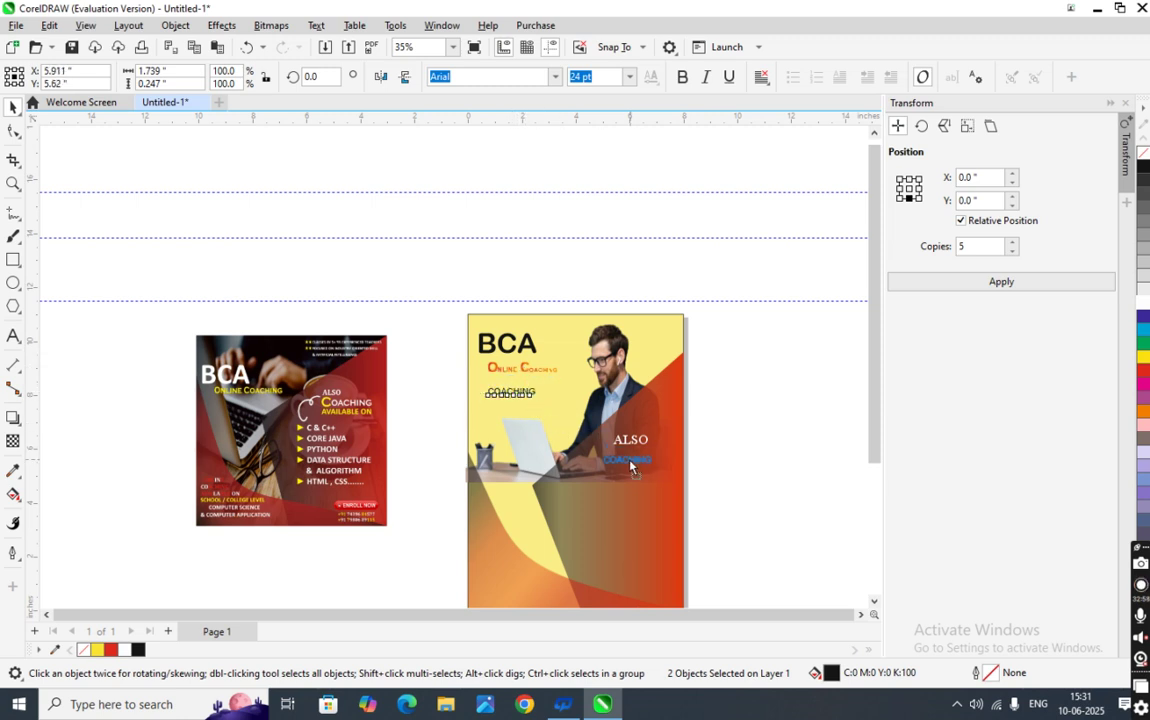
left_click_drag(635, 460, 632, 458)
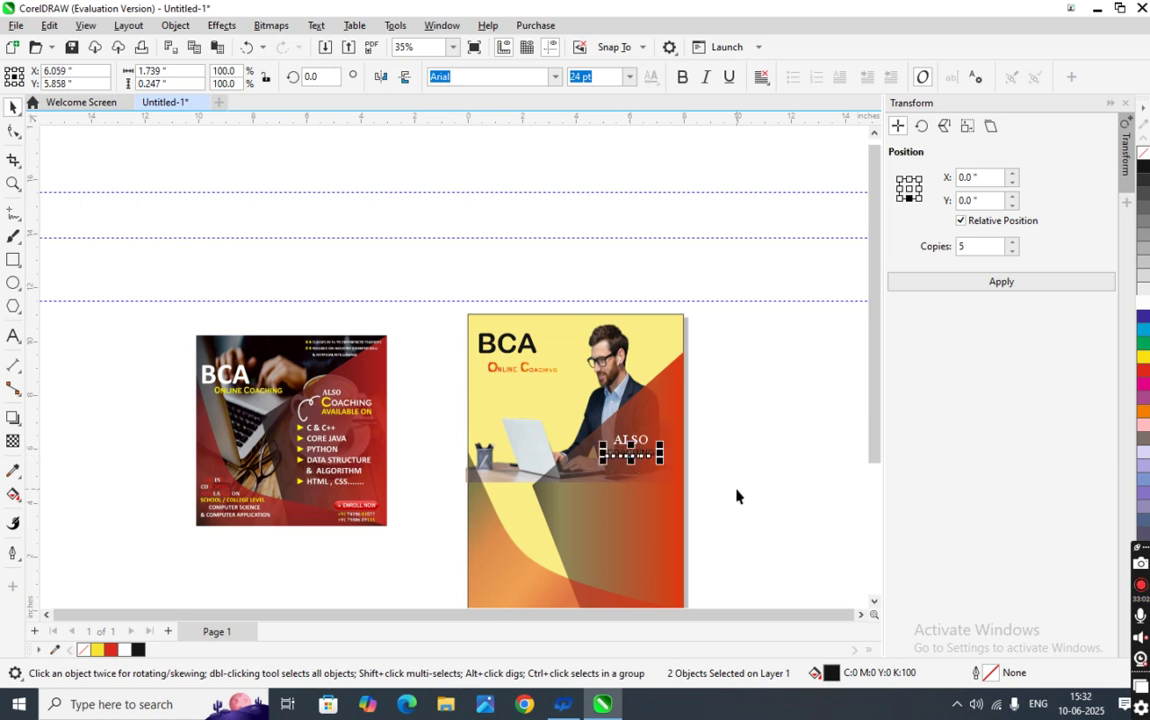
scroll(736, 496, "up", 2)
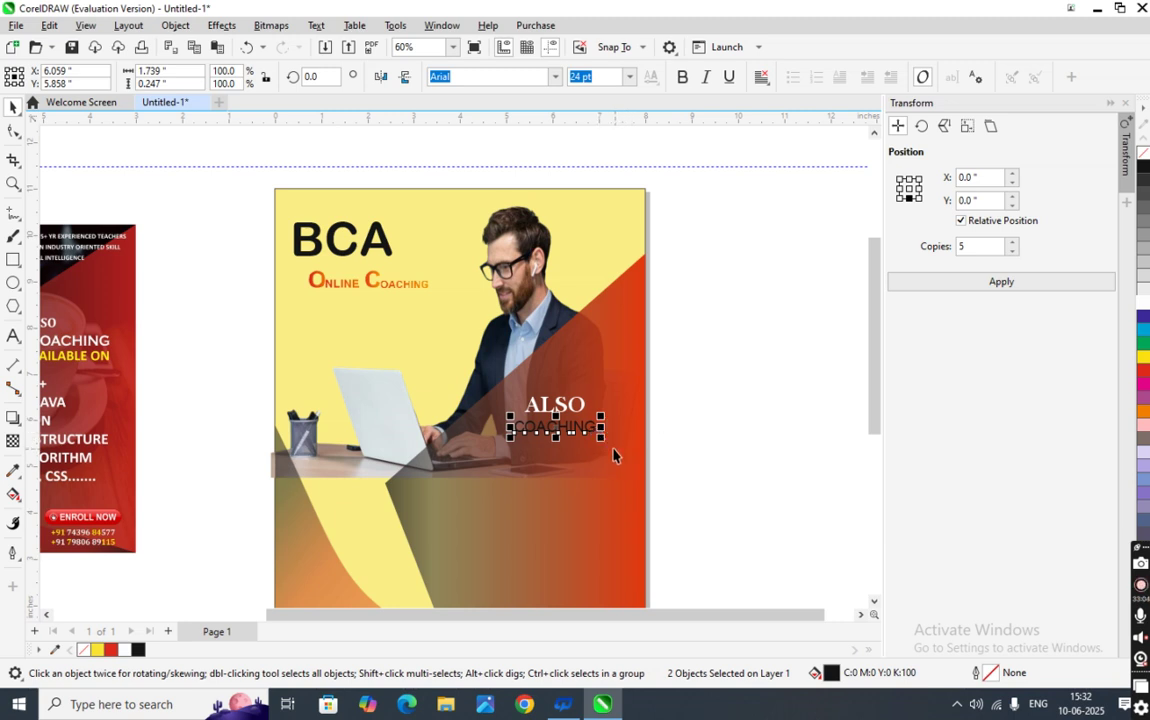
left_click(629, 77)
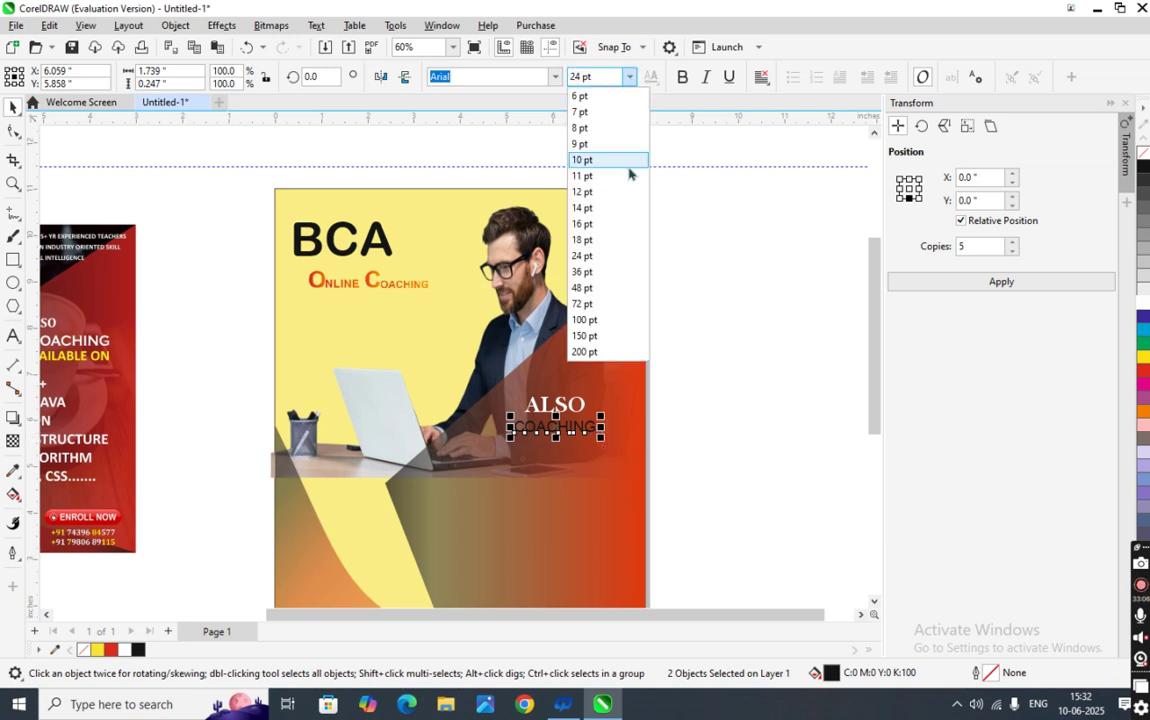
- Apply 36 pt to the COACHING text, then select the C and re-enter its size
left_click(606, 272)
left_click(703, 429)
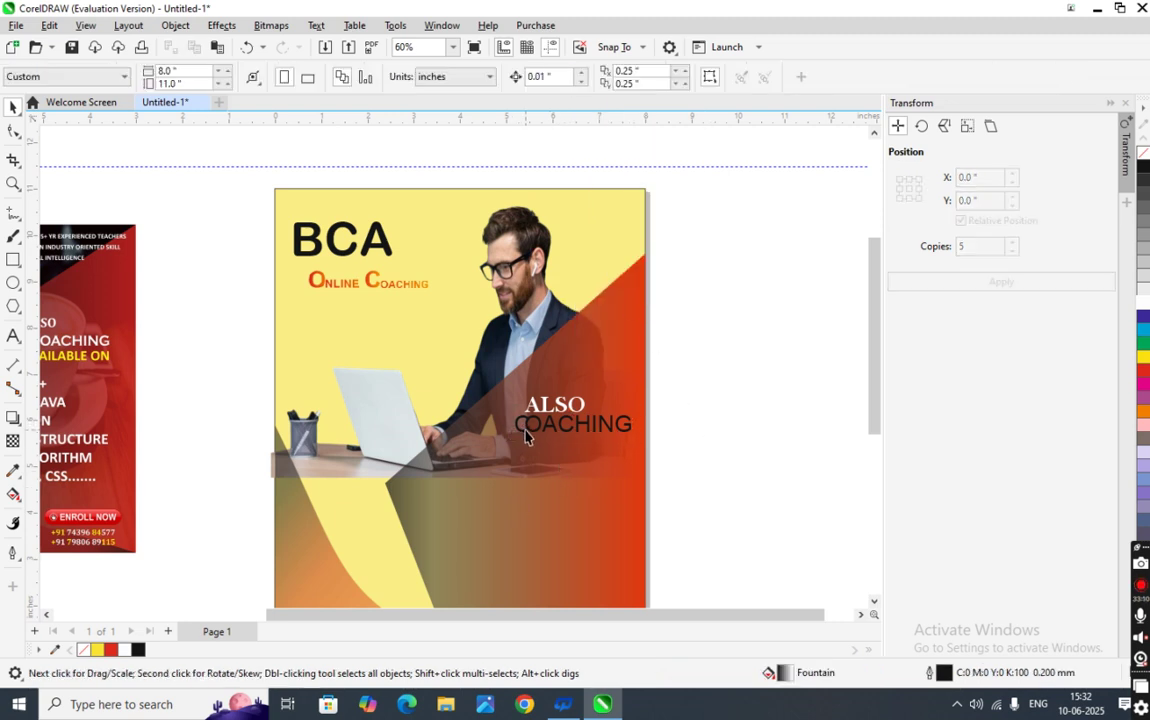
left_click(526, 435)
scroll(690, 467, "up", 1)
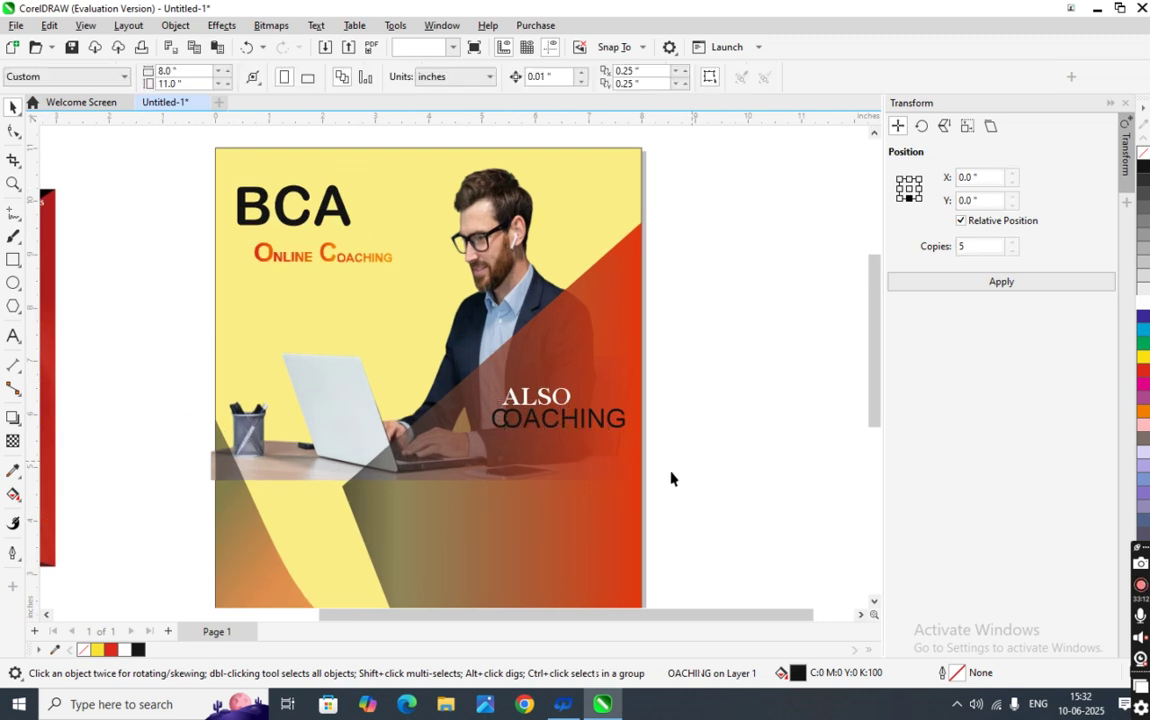
left_click(493, 421)
left_click(496, 420)
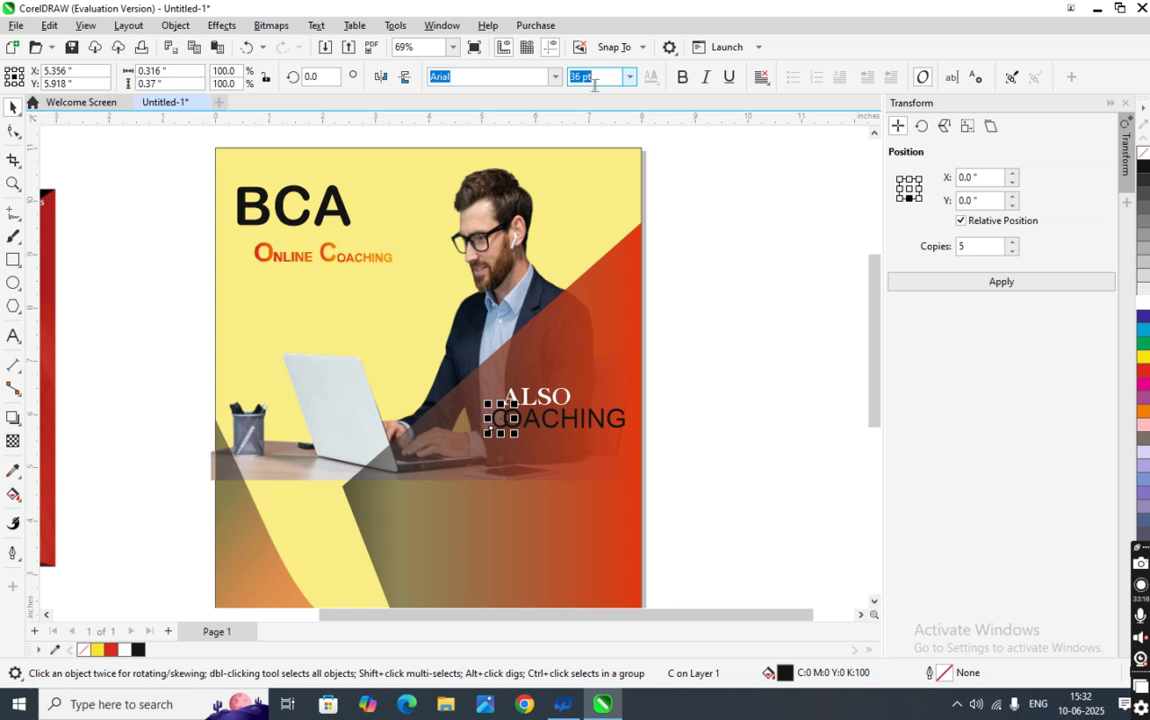
key("BackSpace")
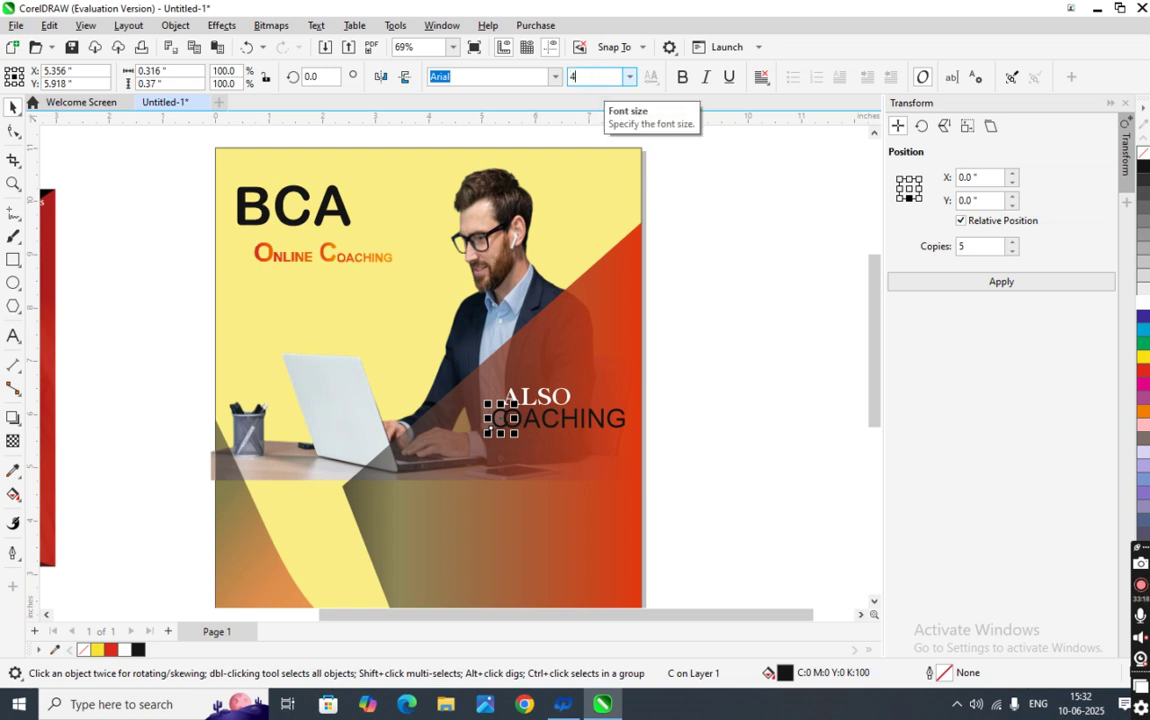
left_click(670, 300)
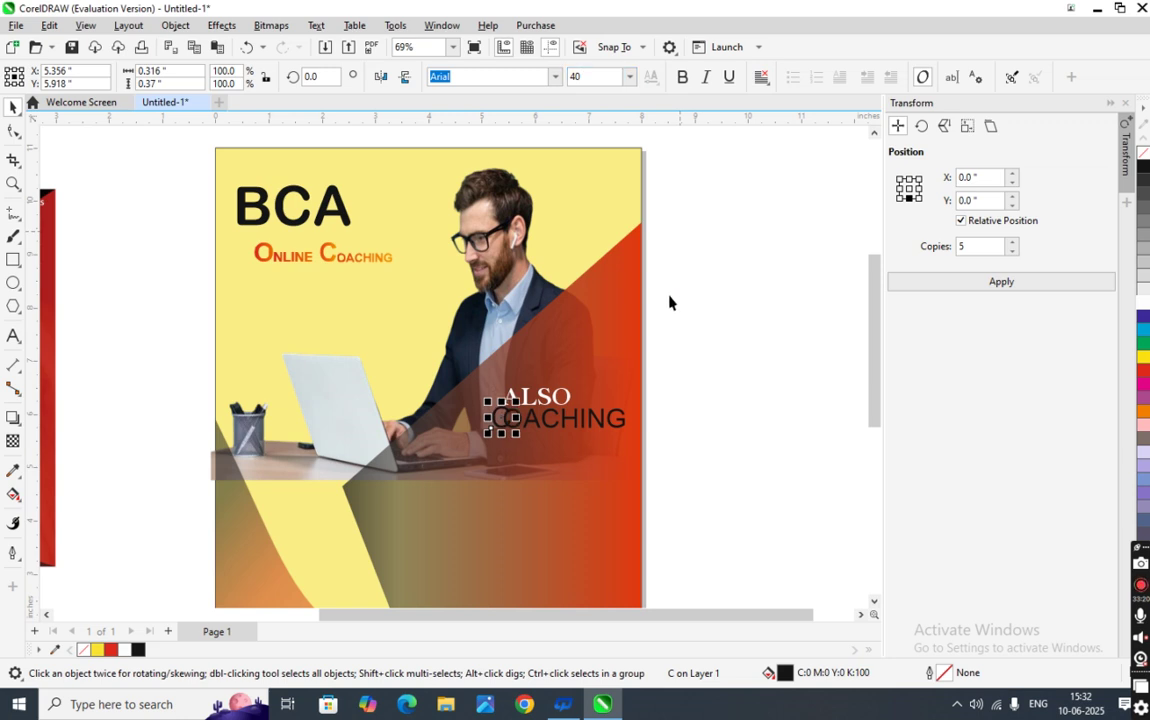
- Nudge the large C left with arrow keys and set OACHING to 32 pt
left_click(490, 430)
left_click(497, 427)
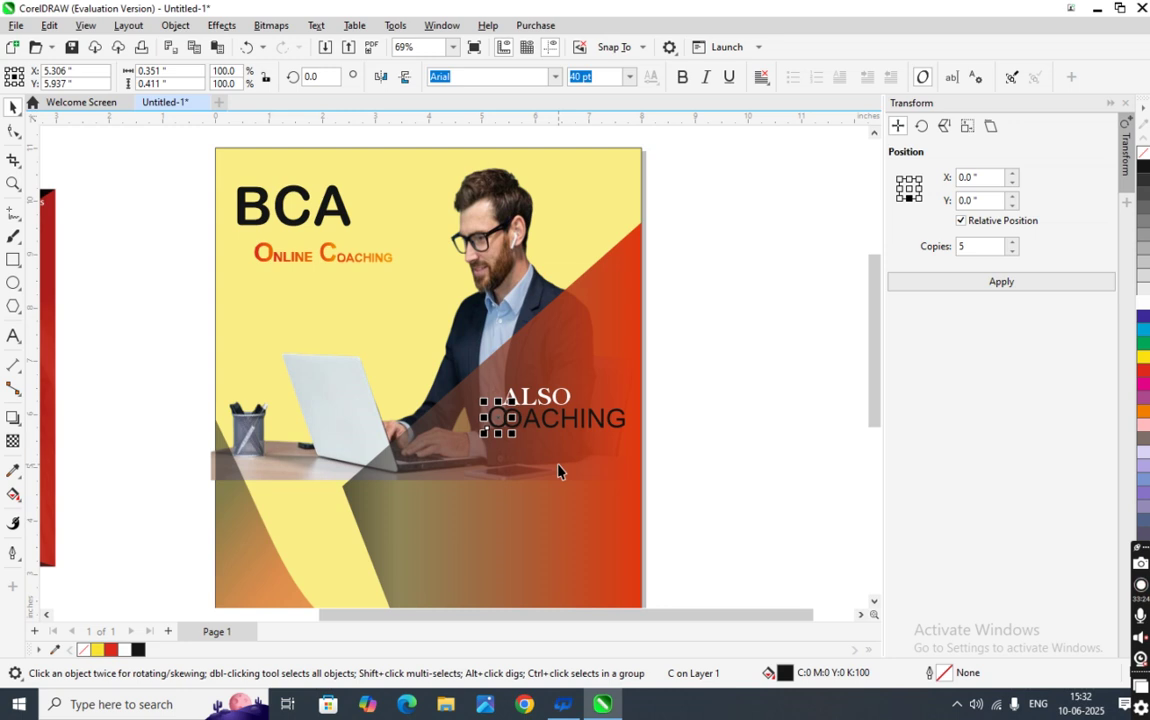
key("Left")
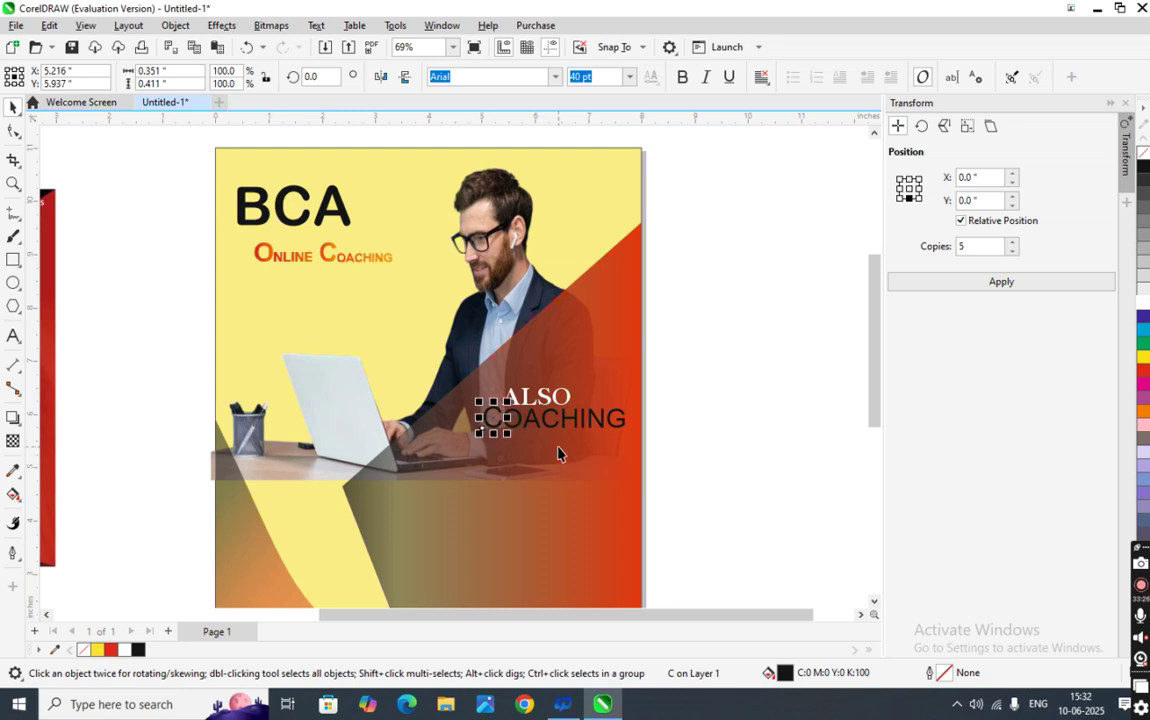
key("ctrl+Left")
key("ctrl+Right")
key("ctrl+Right")
key("ctrl+Right")
left_click(552, 424)
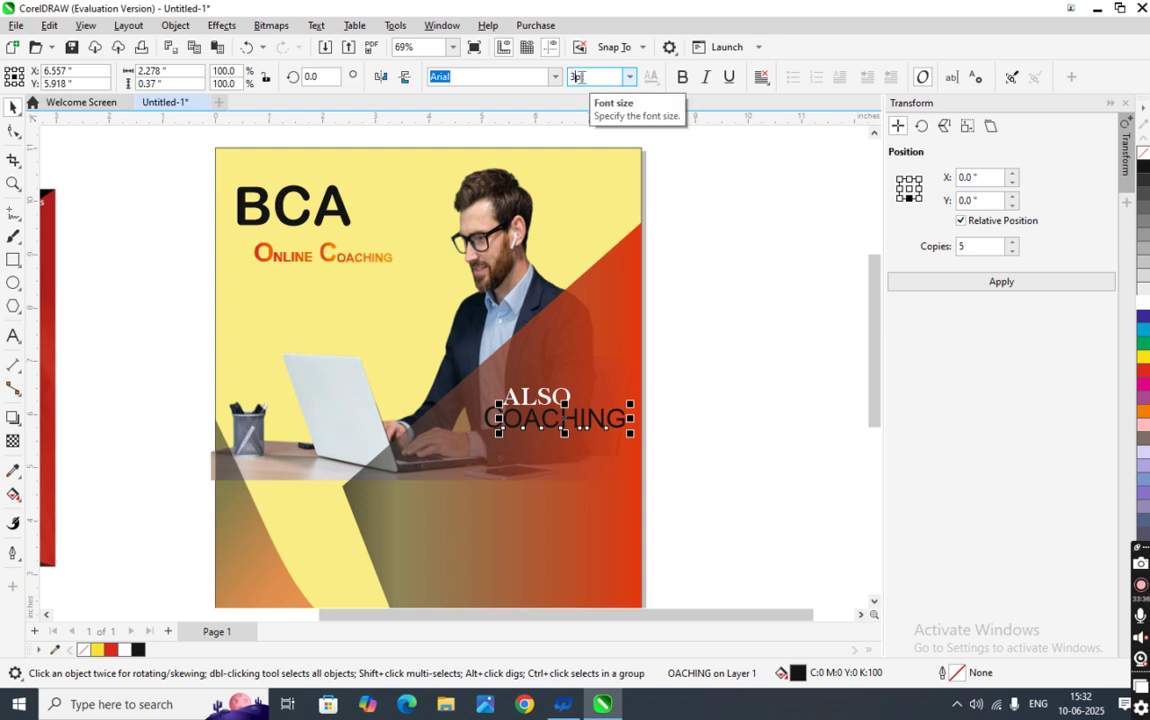
key("Return")
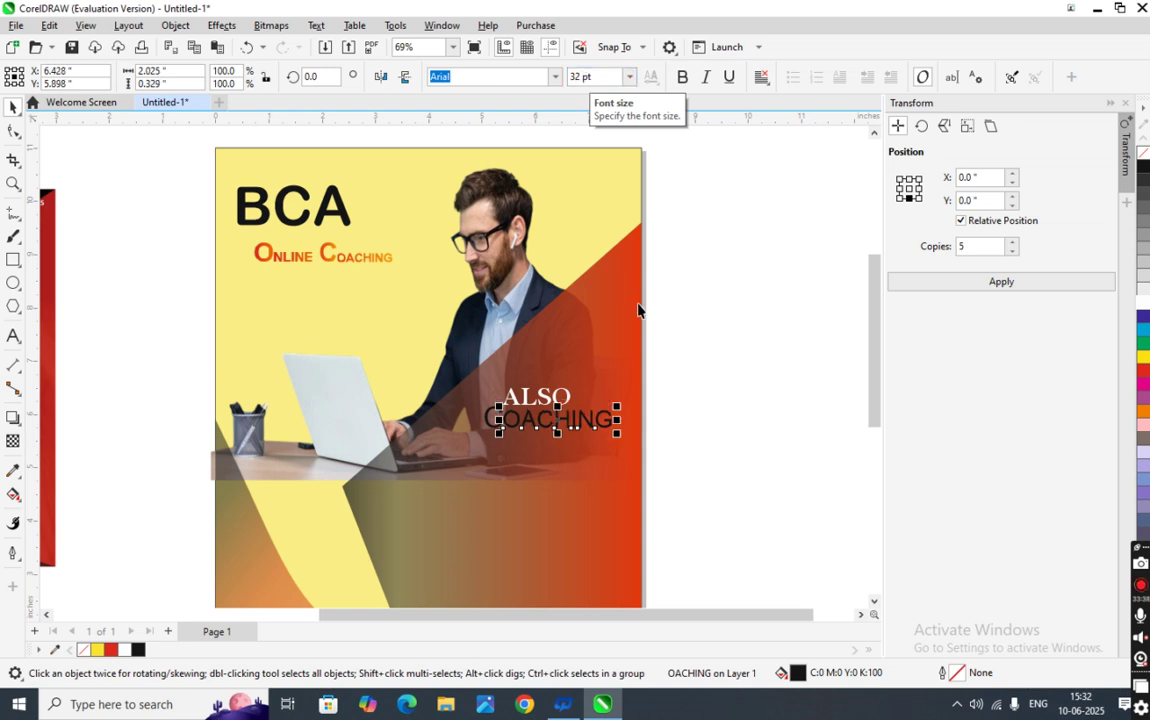
left_click(727, 419)
- Marquee-select both COACHING parts and nudge them down slightly
left_click(460, 378)
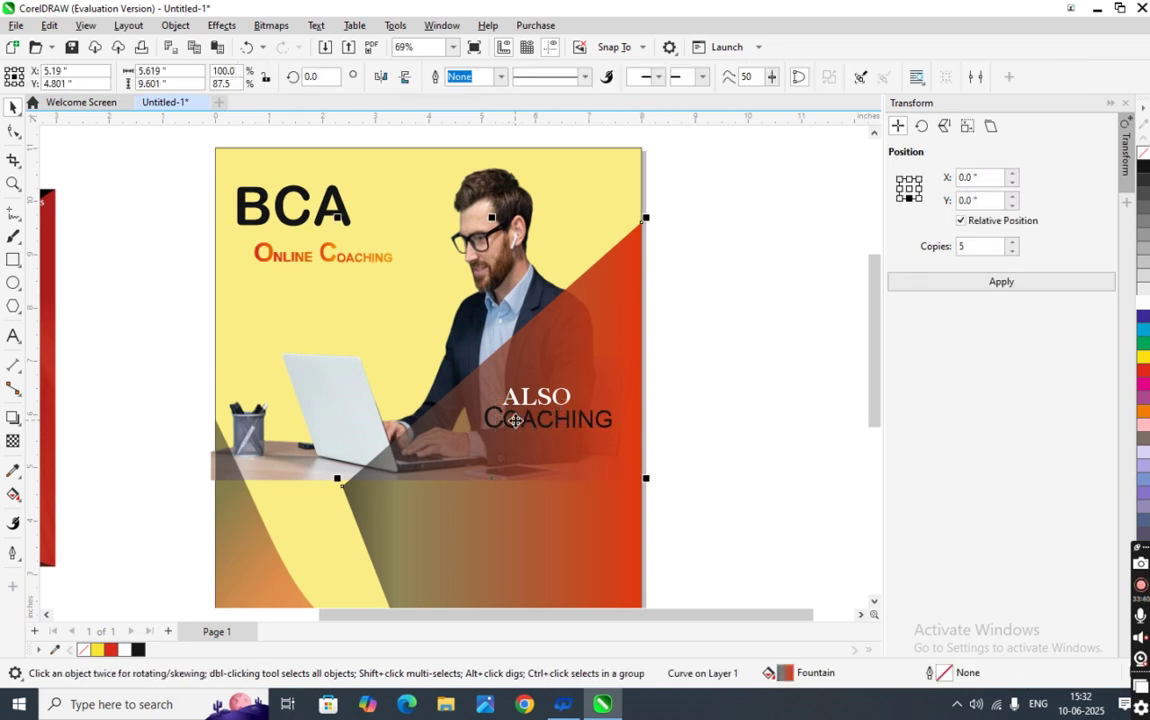
key("Escape")
left_click_drag(688, 457, 460, 392)
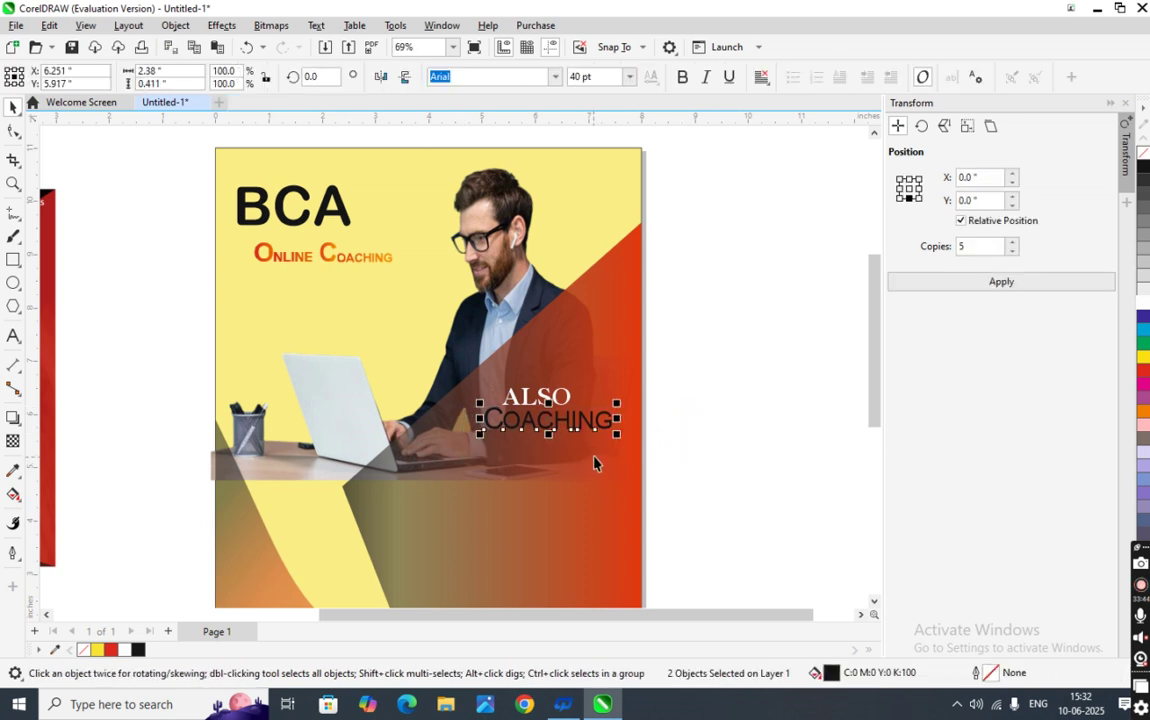
key("Down")
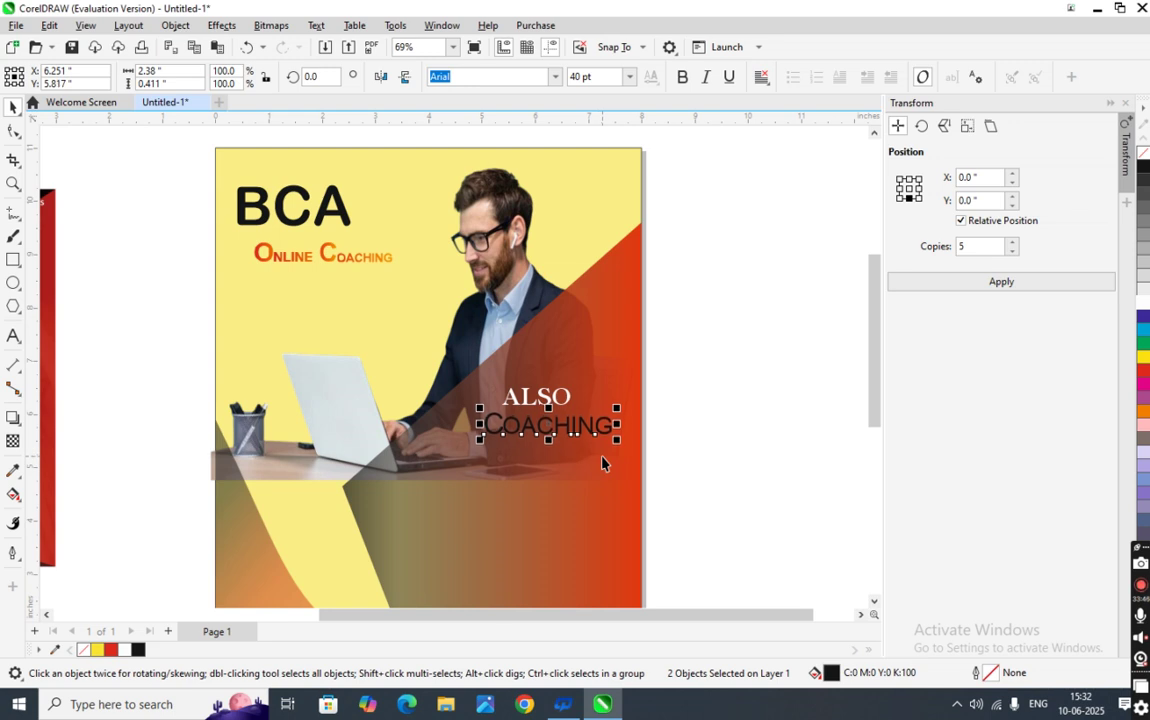
key("Down")
left_click(690, 450)
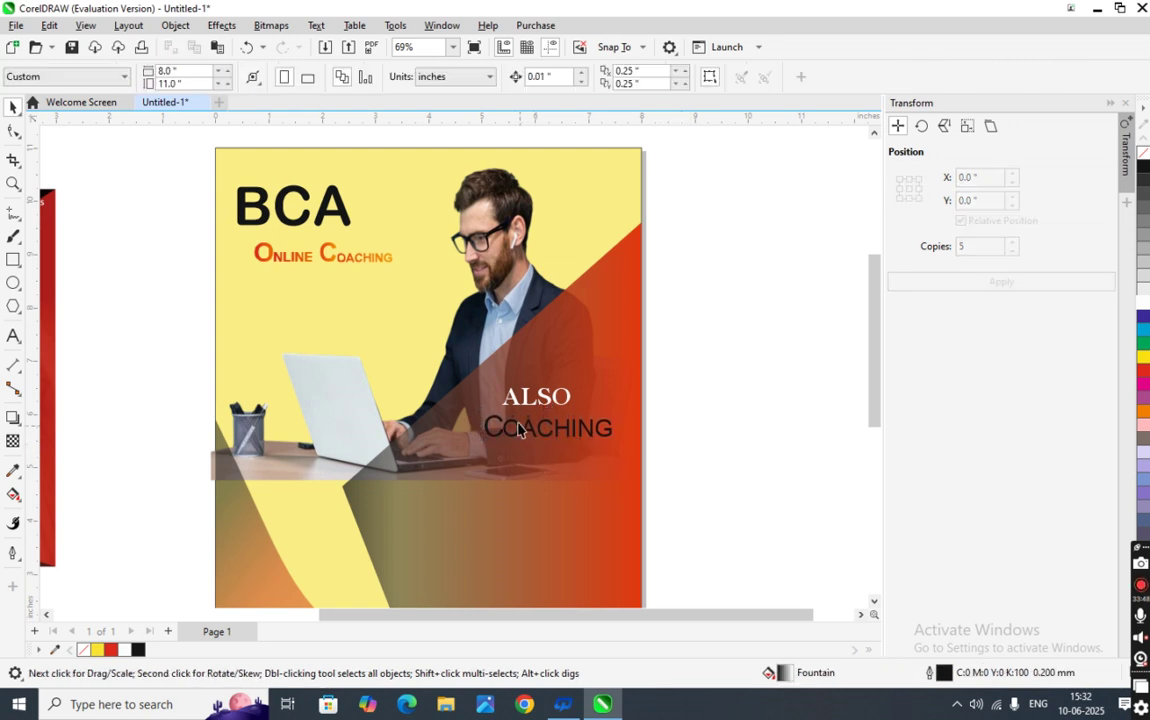
left_click_drag(669, 470, 460, 401)
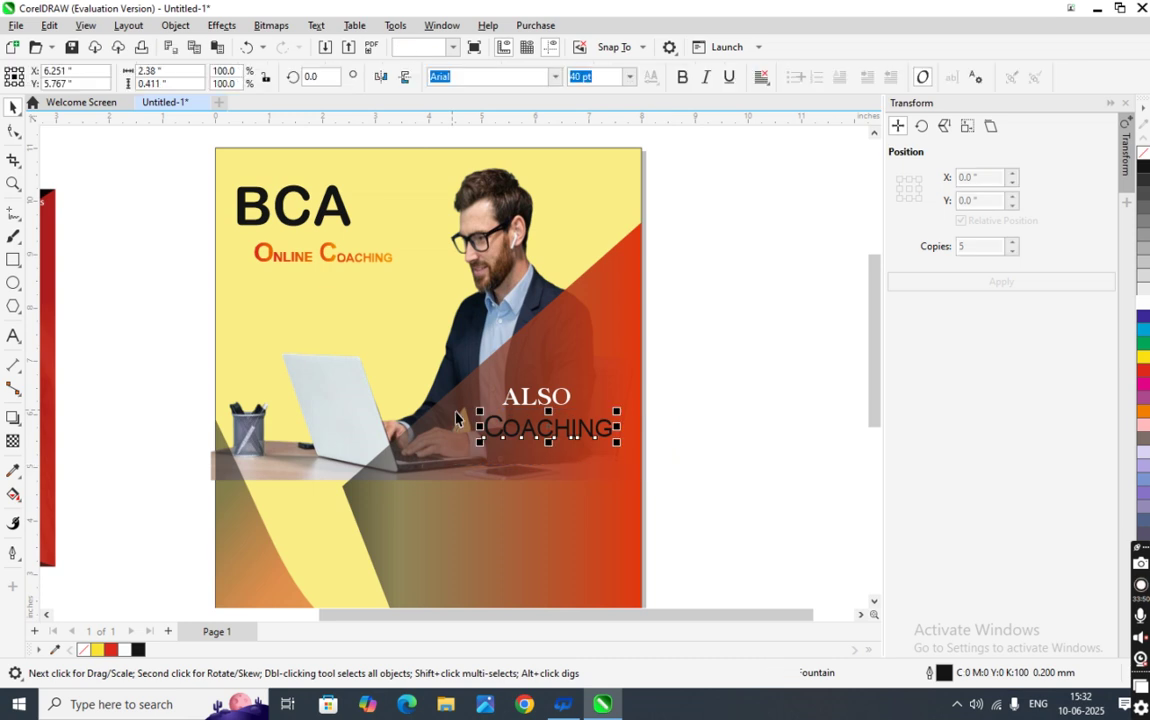
- Recolour the C of COACHING yellow
left_click(672, 441)
left_click(497, 434)
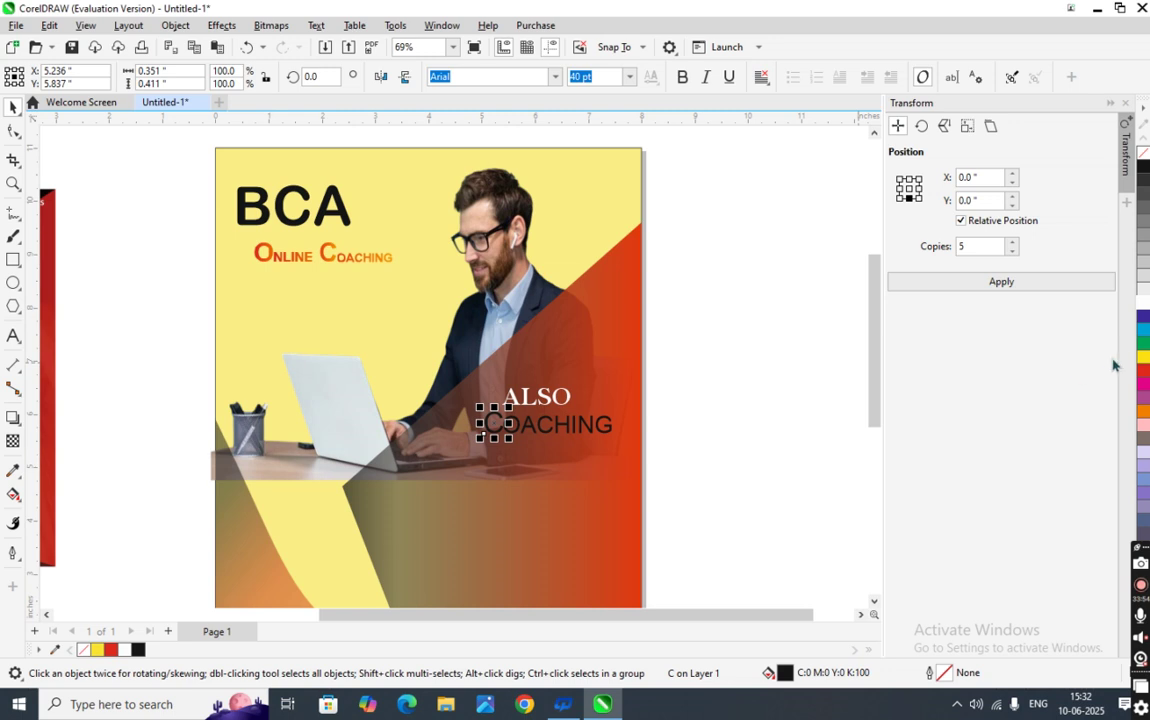
left_click(716, 462)
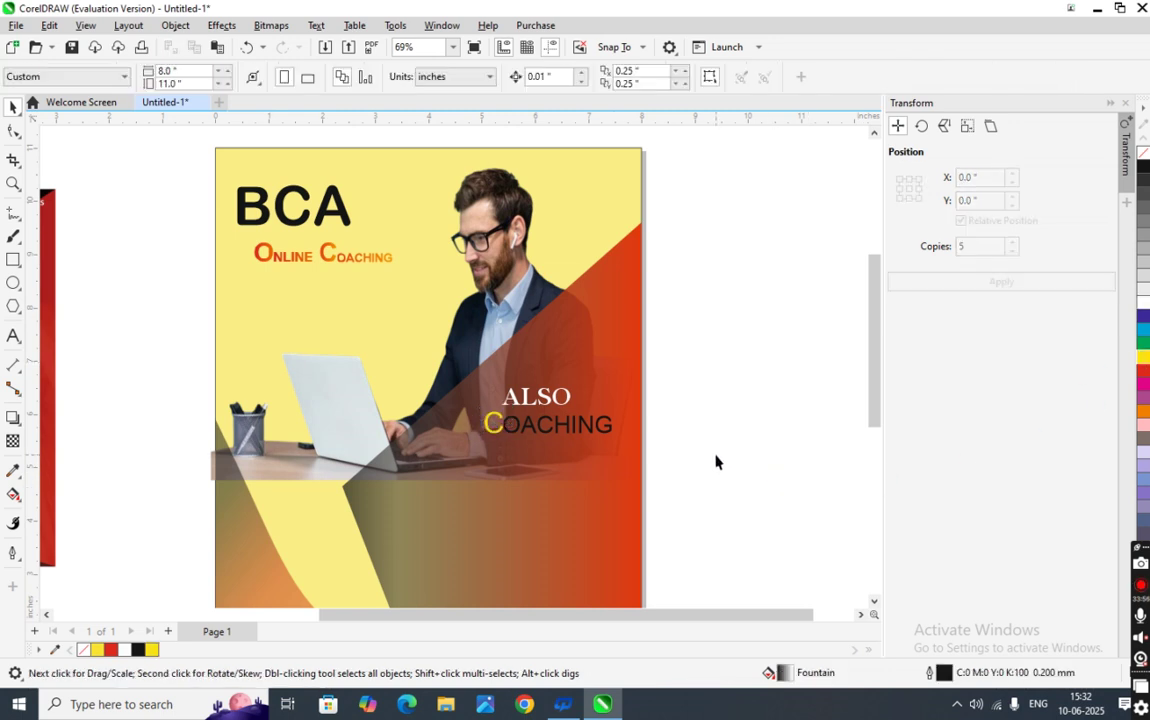
scroll(561, 455, "down", 2)
scroll(577, 457, "up", 1)
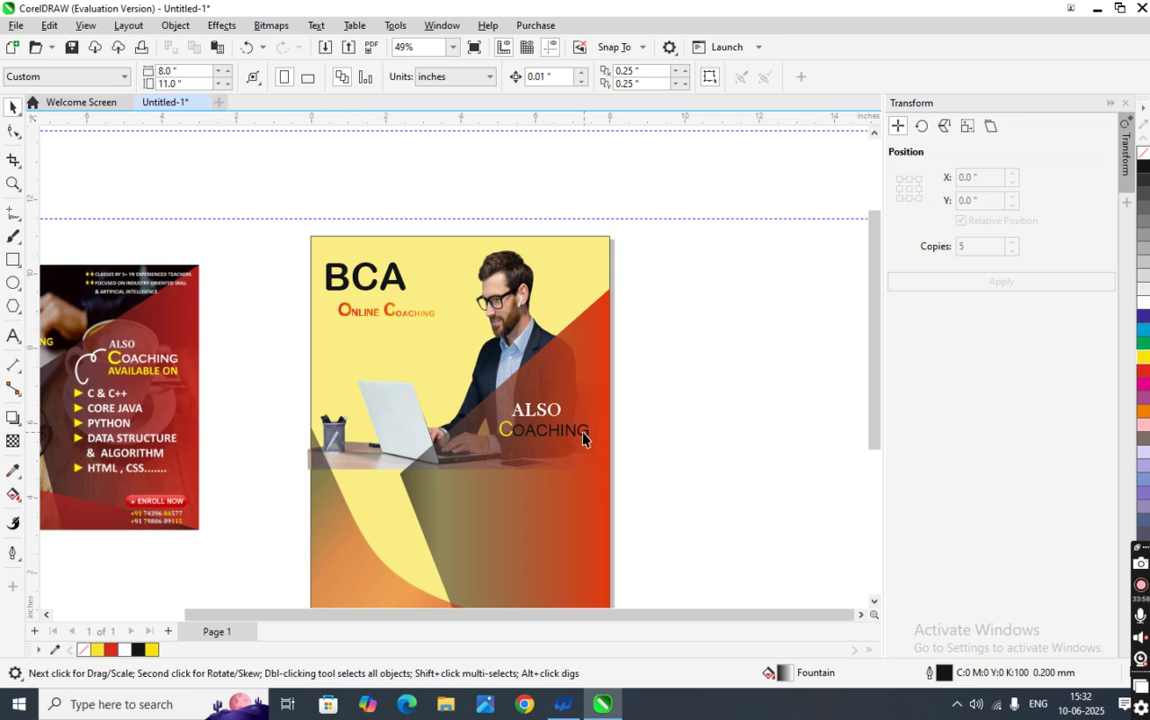
left_click(584, 438)
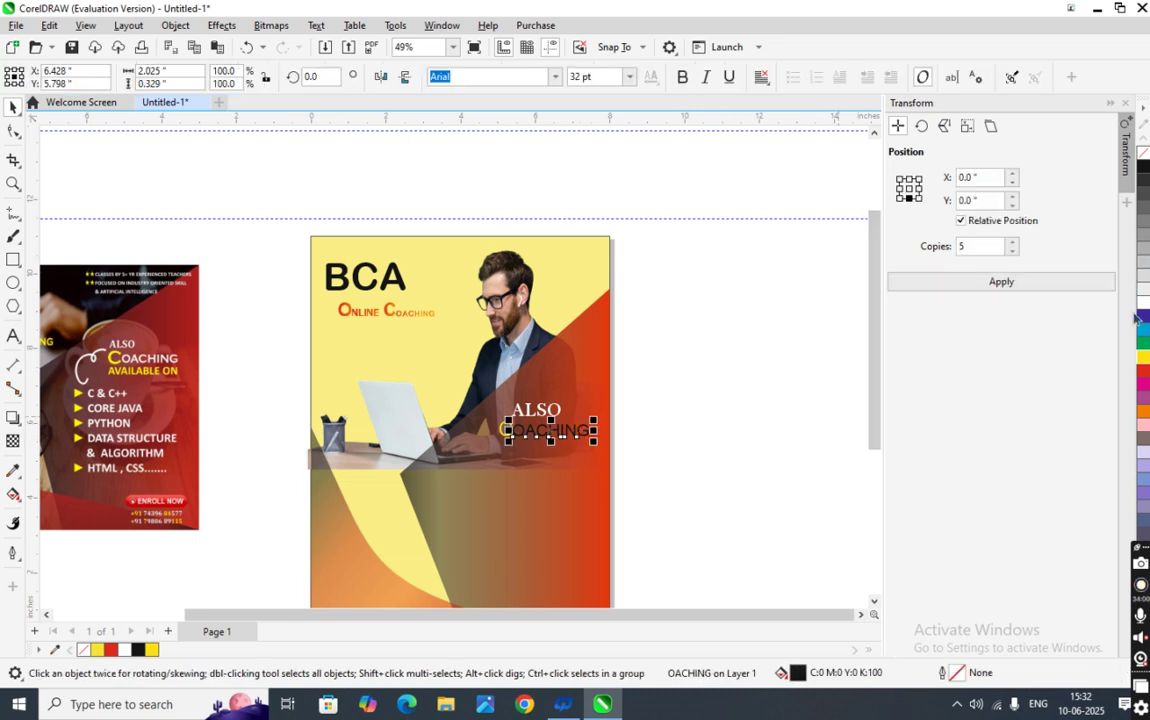
left_click(750, 470)
- Select the whole COACHING word and make it bold
left_click_drag(553, 440, 308, 424)
left_click(683, 78)
left_click(667, 480)
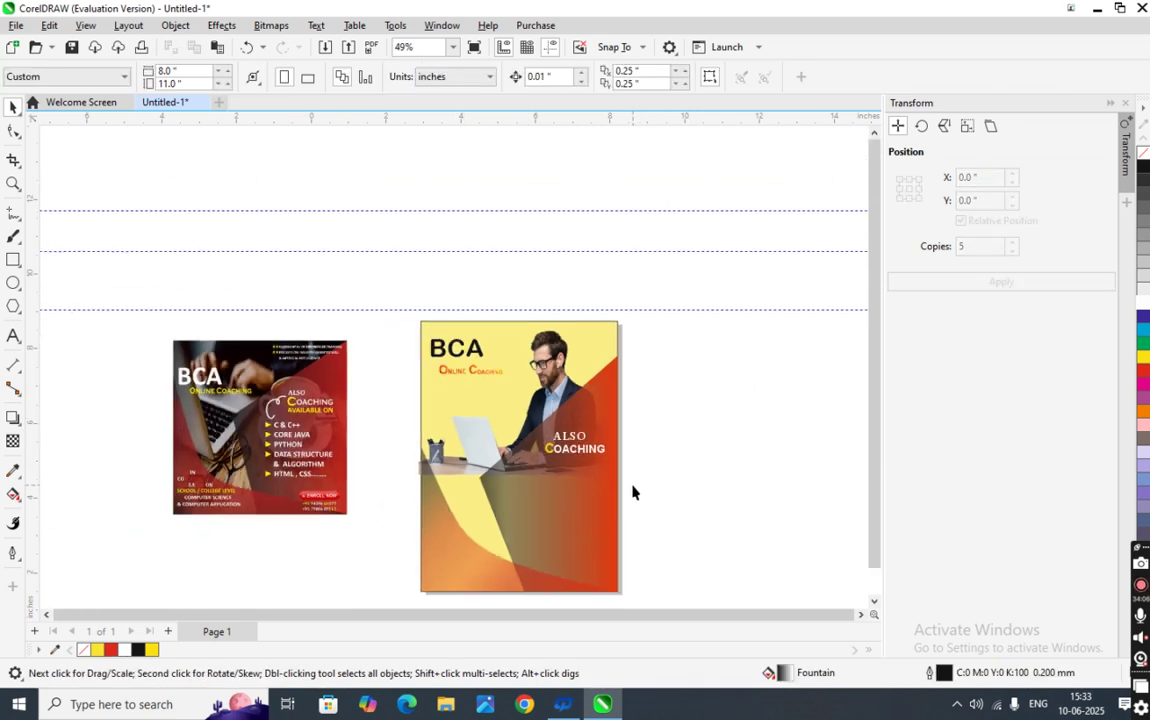
scroll(632, 491, "down", 2)
scroll(580, 555, "up", 2)
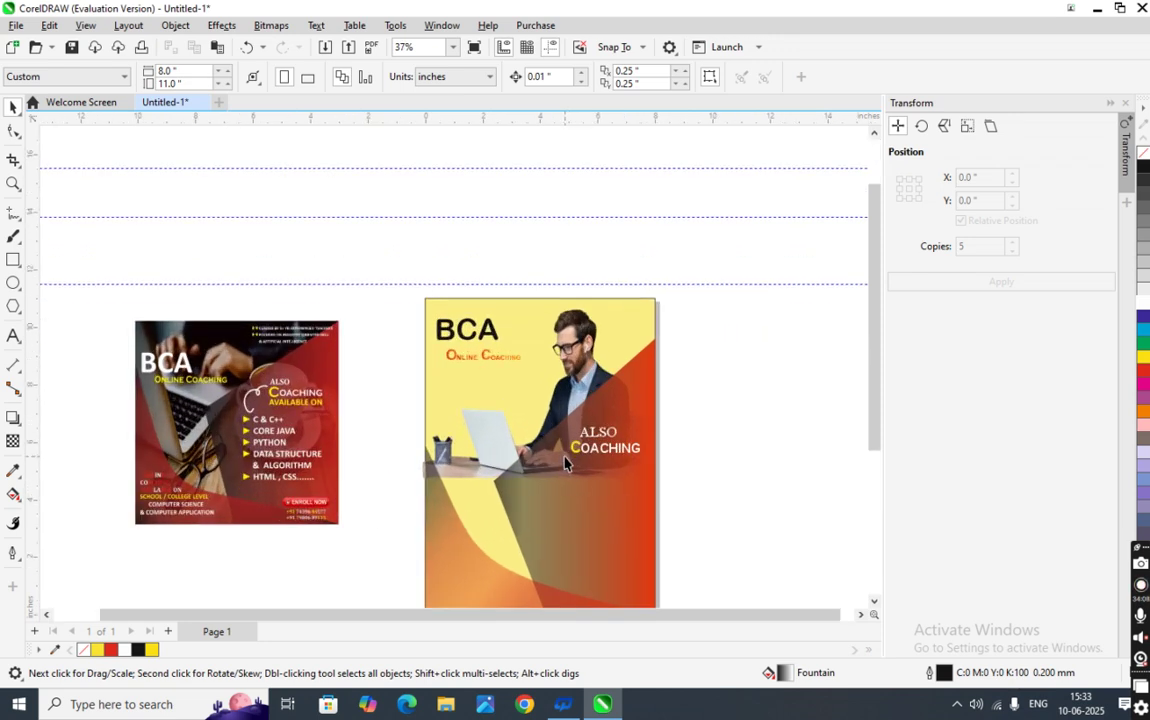
scroll(565, 462, "up", 2)
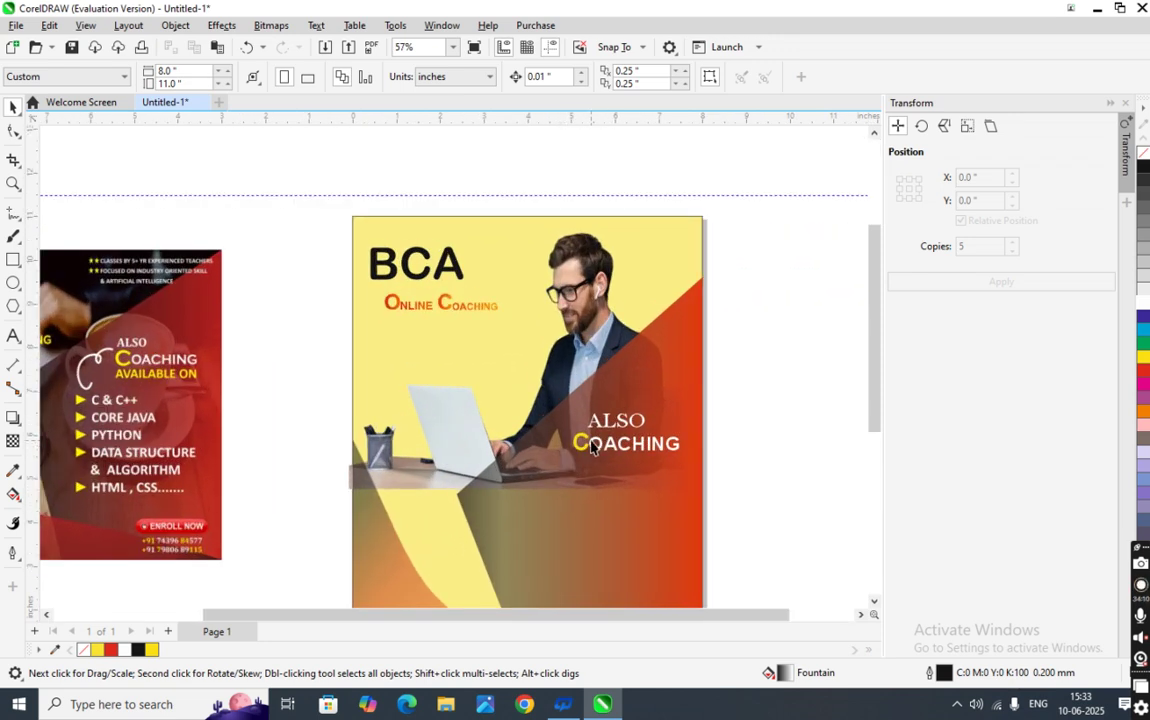
left_click(629, 449)
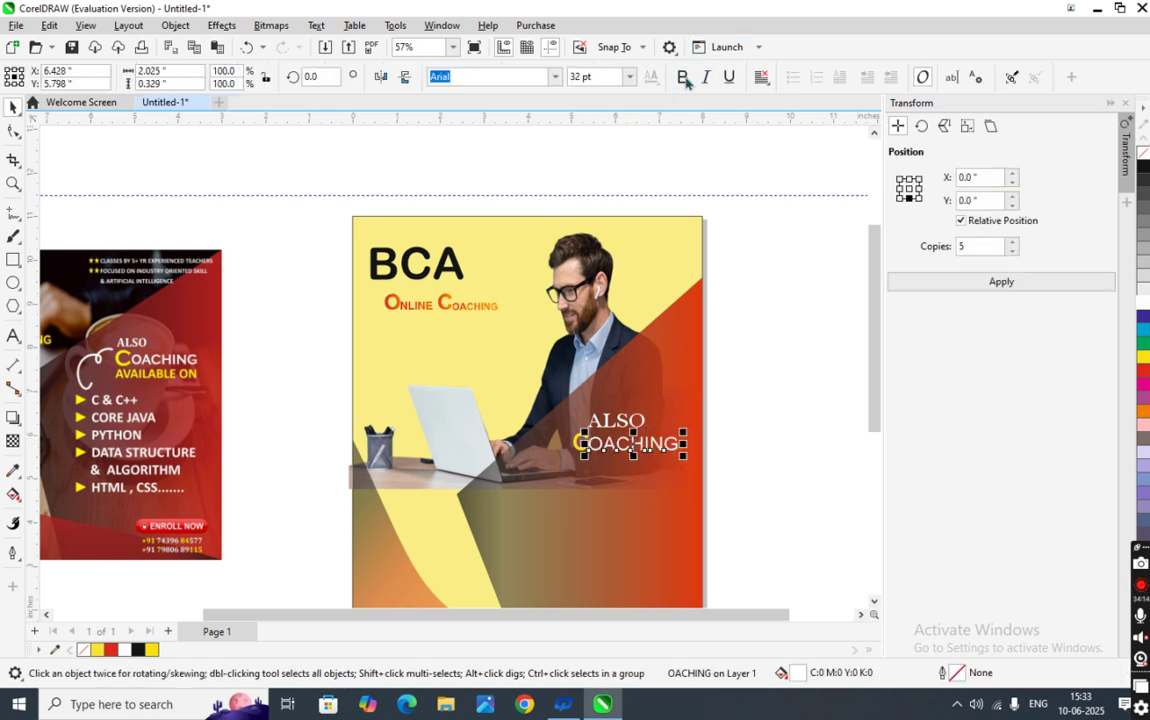
left_click(739, 496)
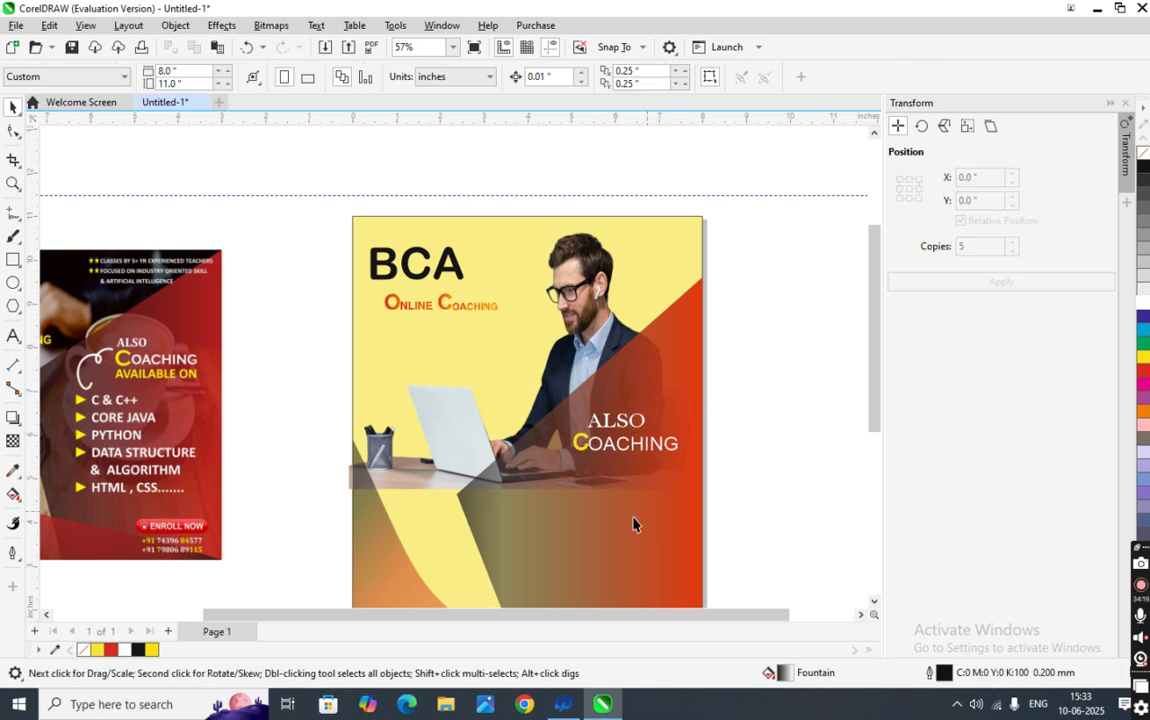
scroll(633, 523, "down", 3)
- Type AVAILABVLE ON as new text and drag it just beneath COACHING on the poster
left_click(13, 336)
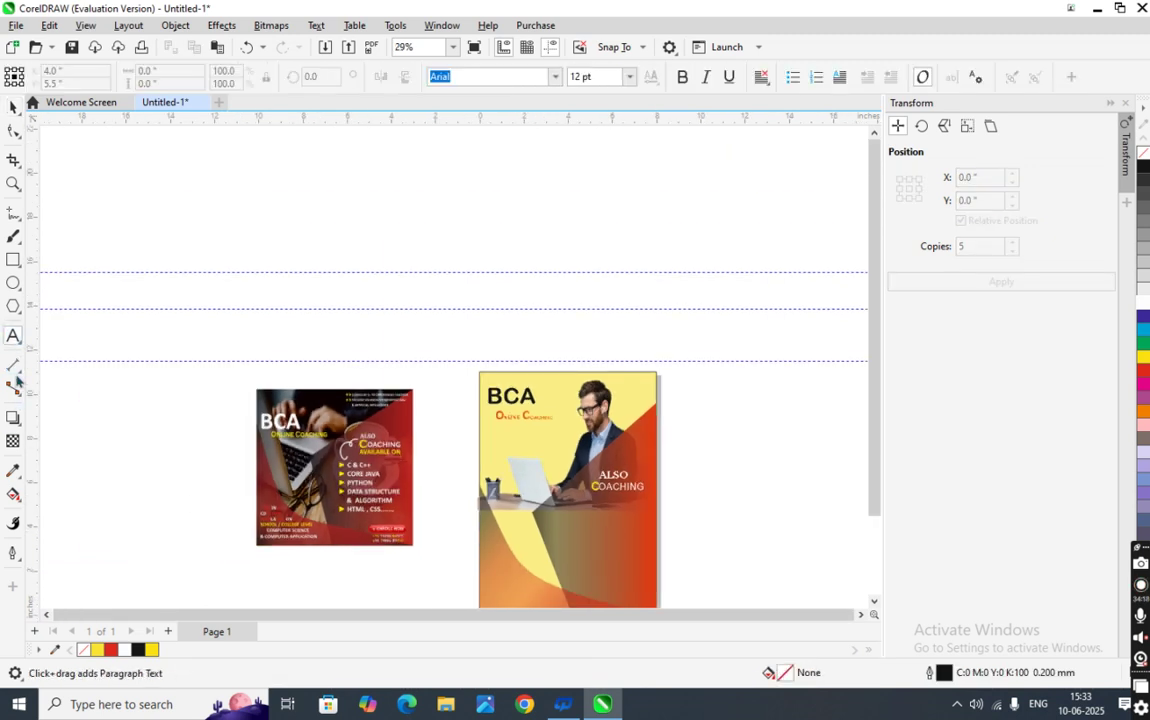
left_click(128, 512)
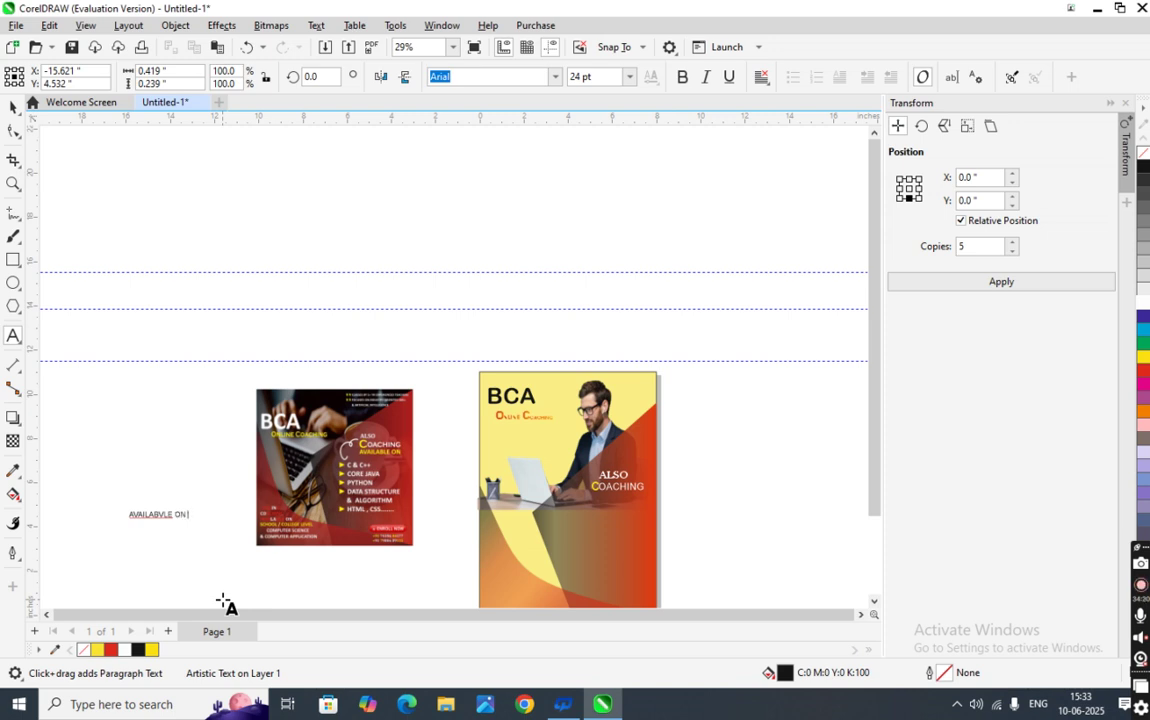
key("Escape")
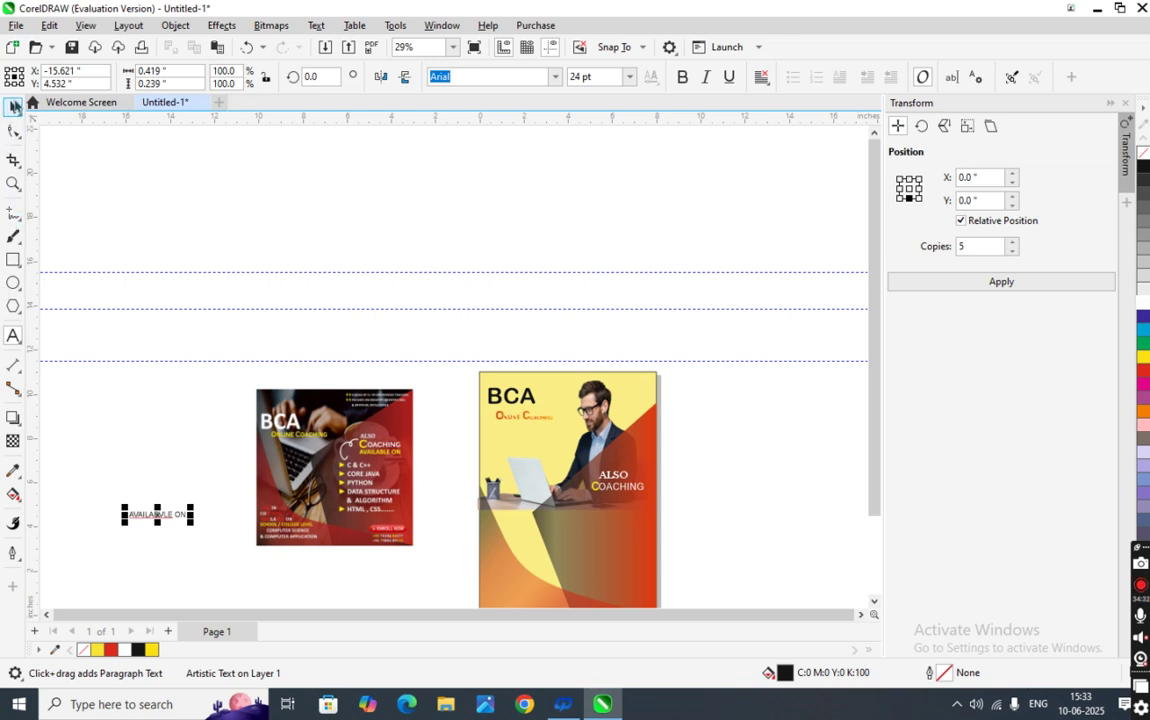
left_click(13, 107)
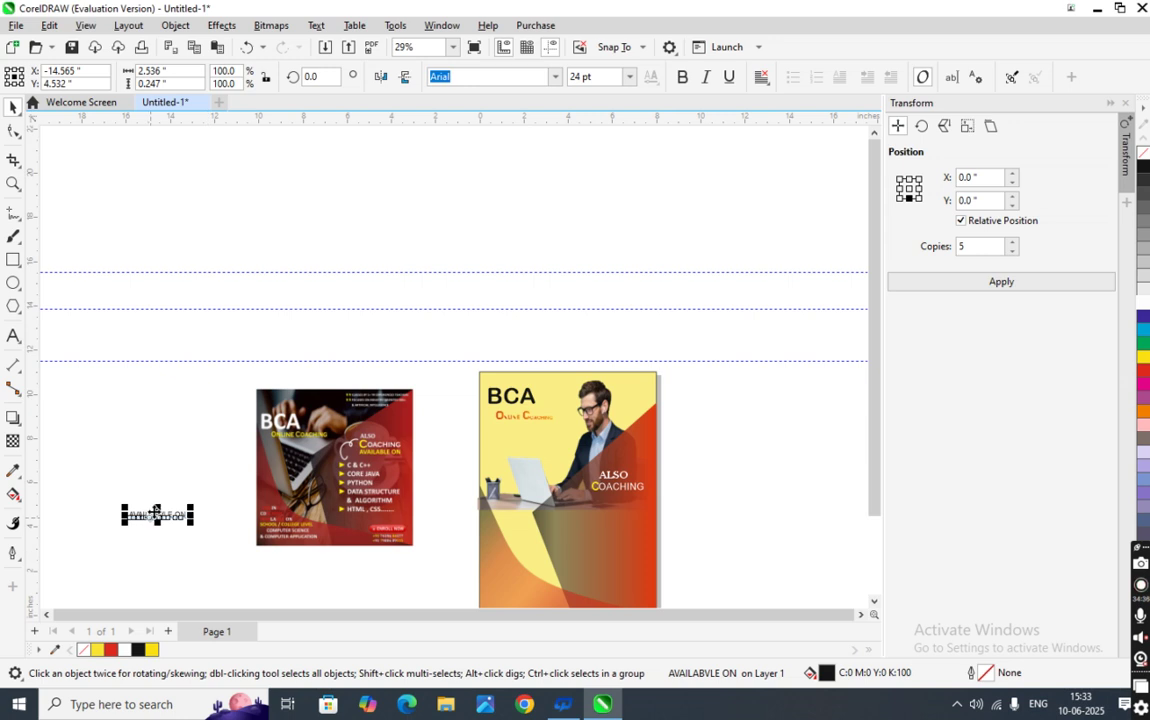
left_click_drag(155, 513, 606, 505)
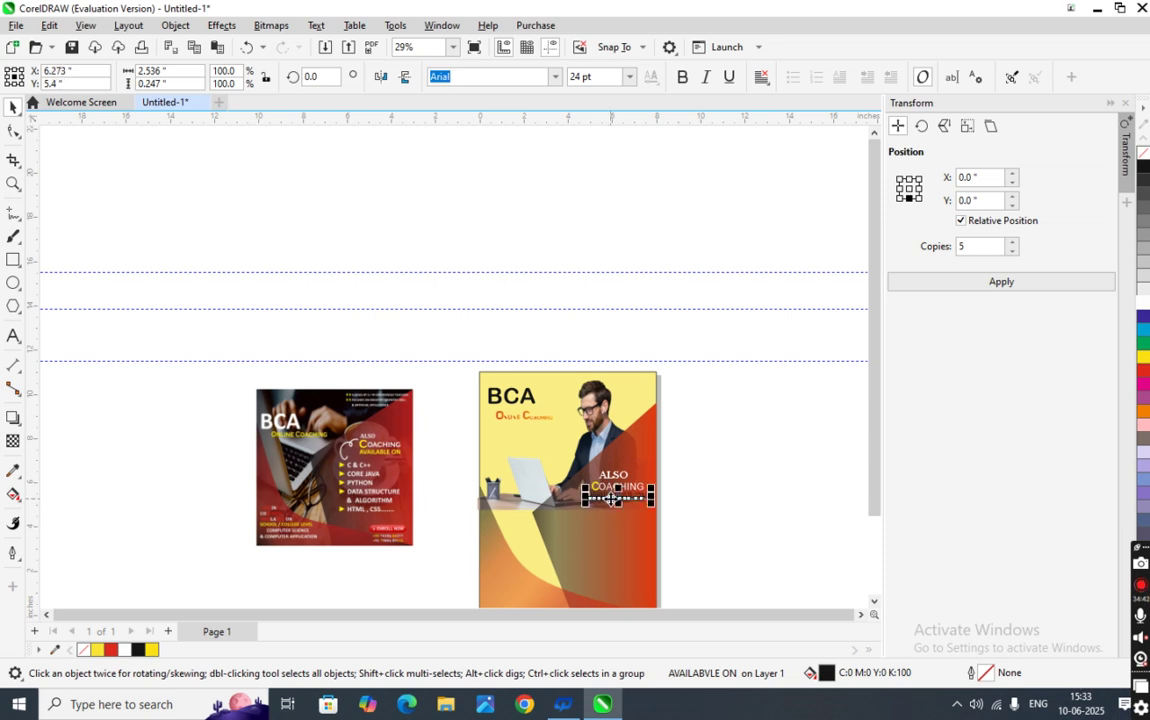
scroll(611, 505, "up", 5)
left_click_drag(611, 499, 620, 514)
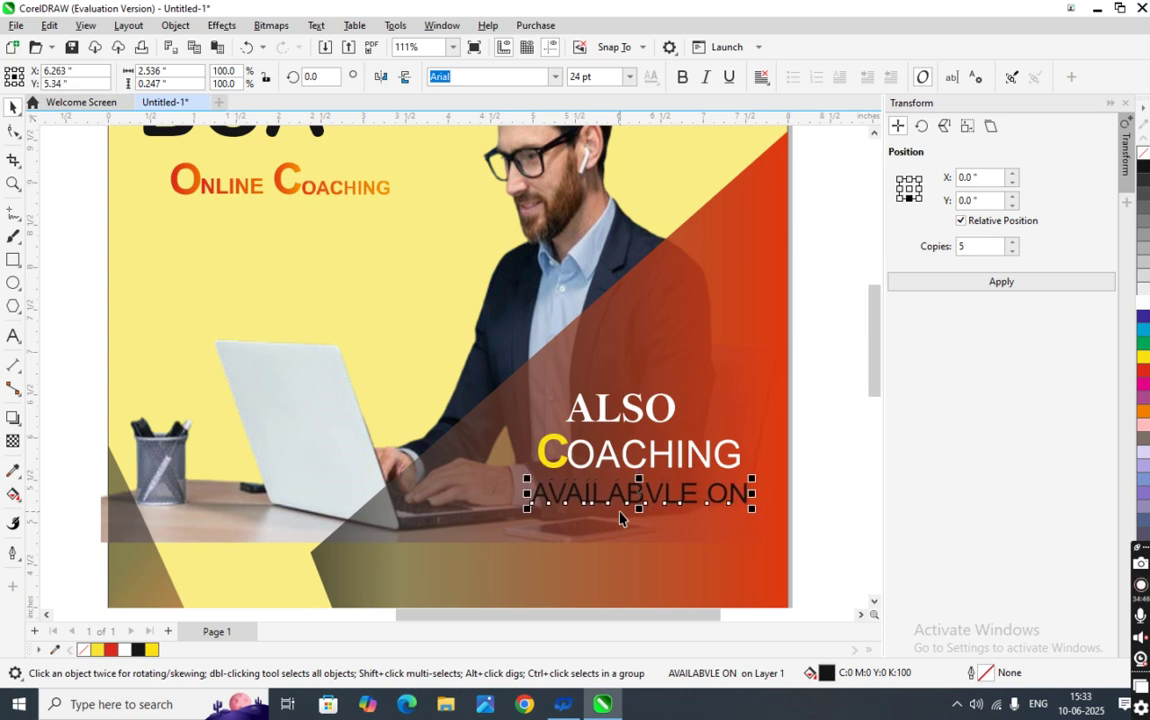
- Nudge AVAILABVLE ON up, colour it yellow and set it in Bell MT
key("ctrl+Up")
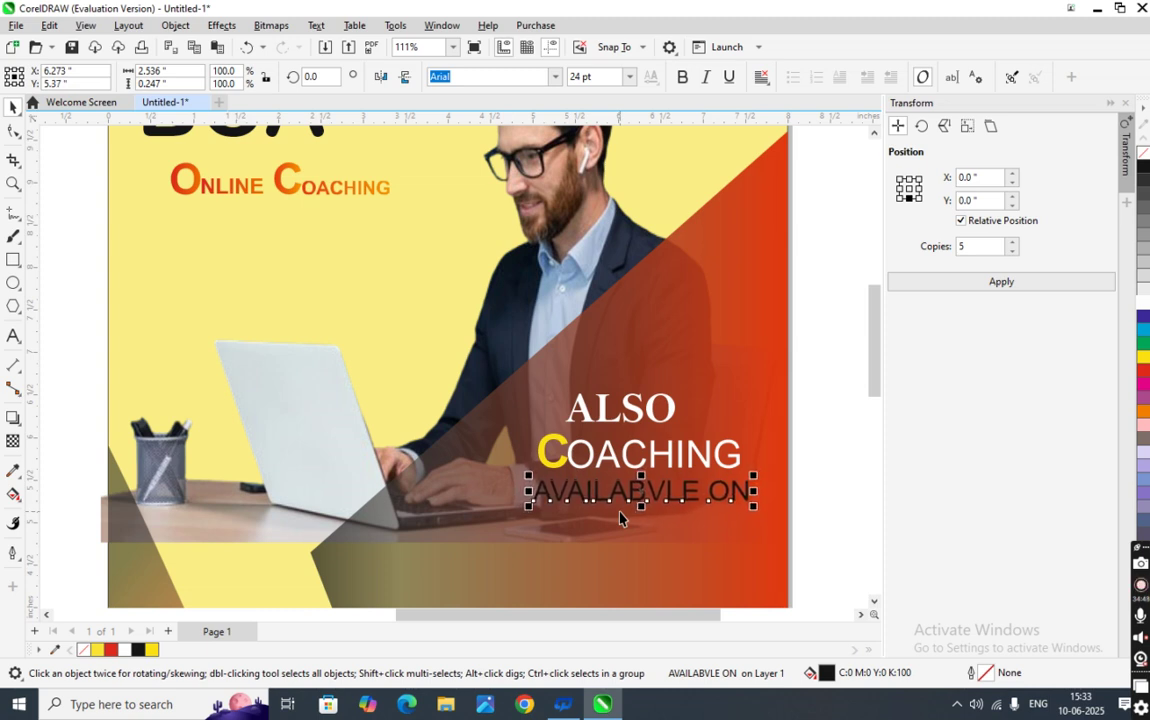
left_click(1143, 358)
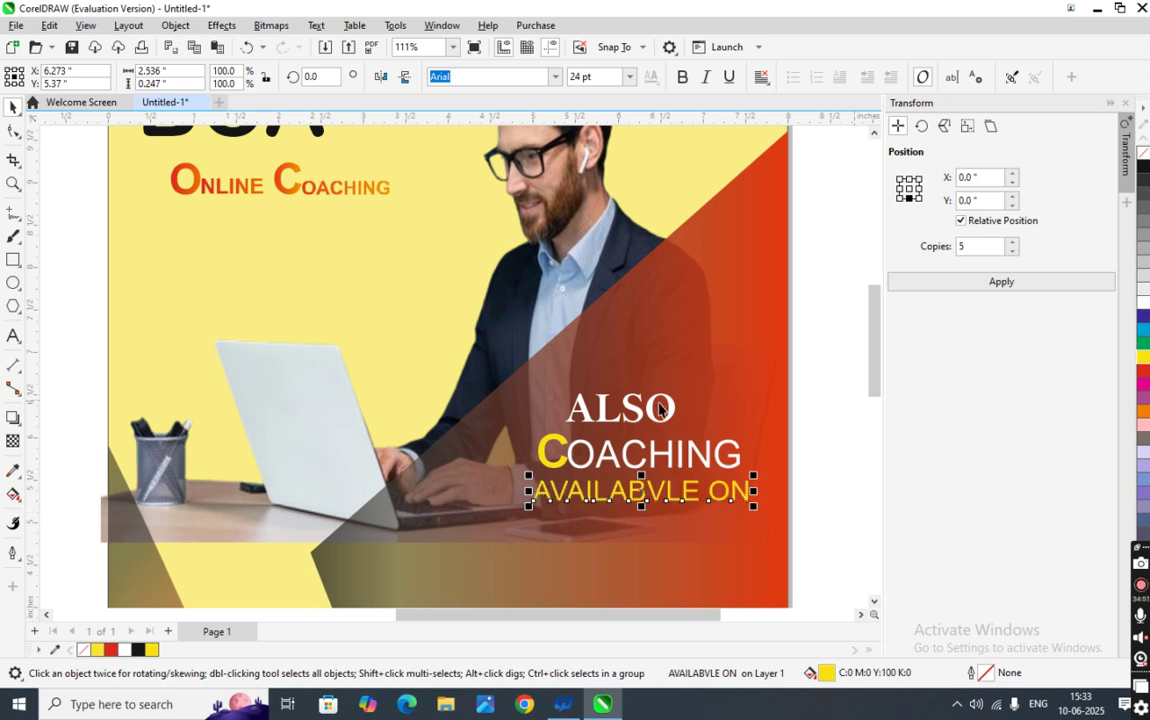
left_click(684, 79)
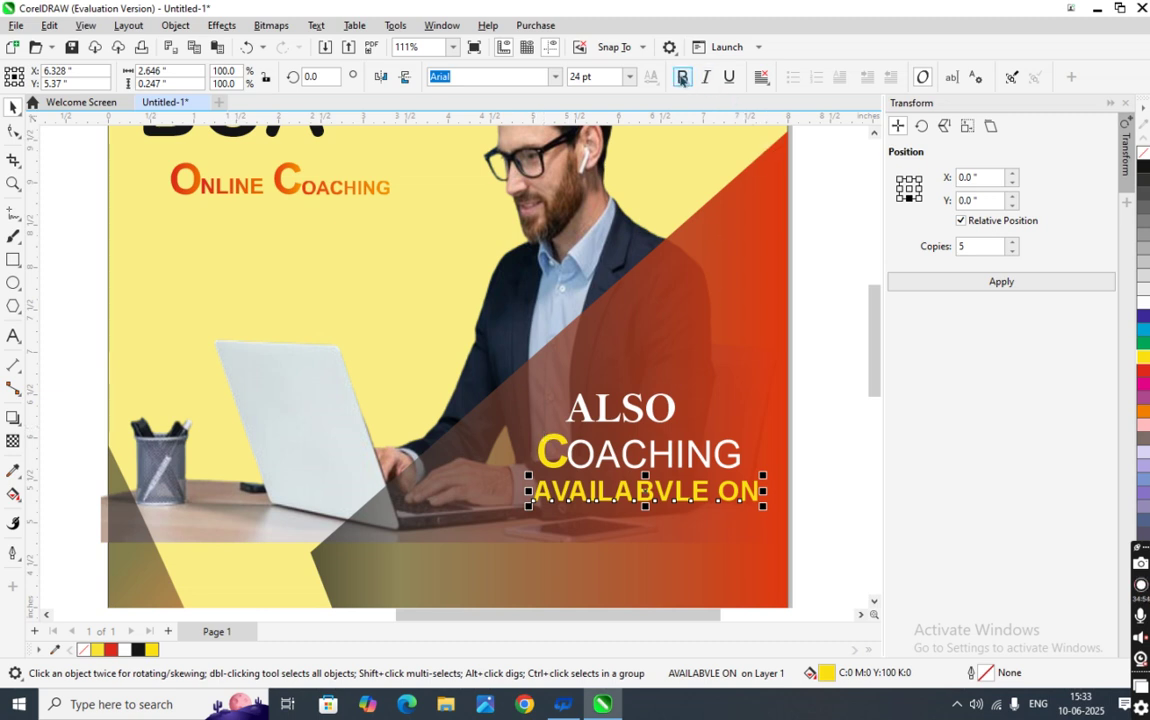
left_click(682, 79)
left_click(554, 76)
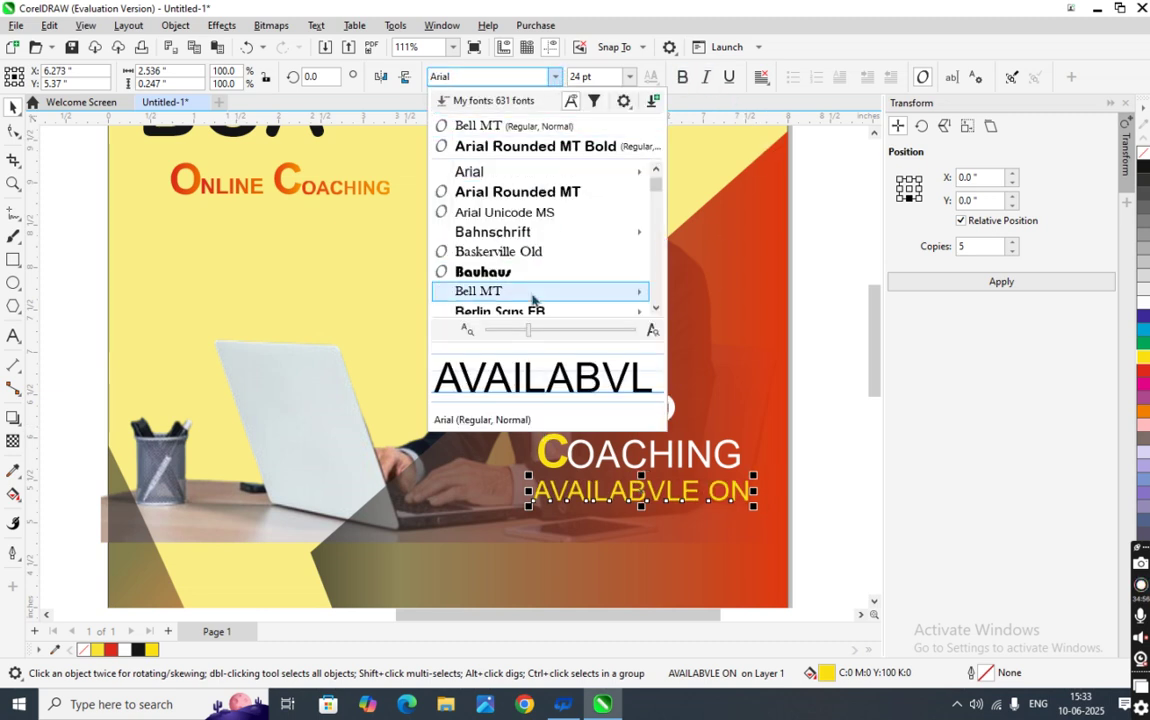
mouse_move(533, 296)
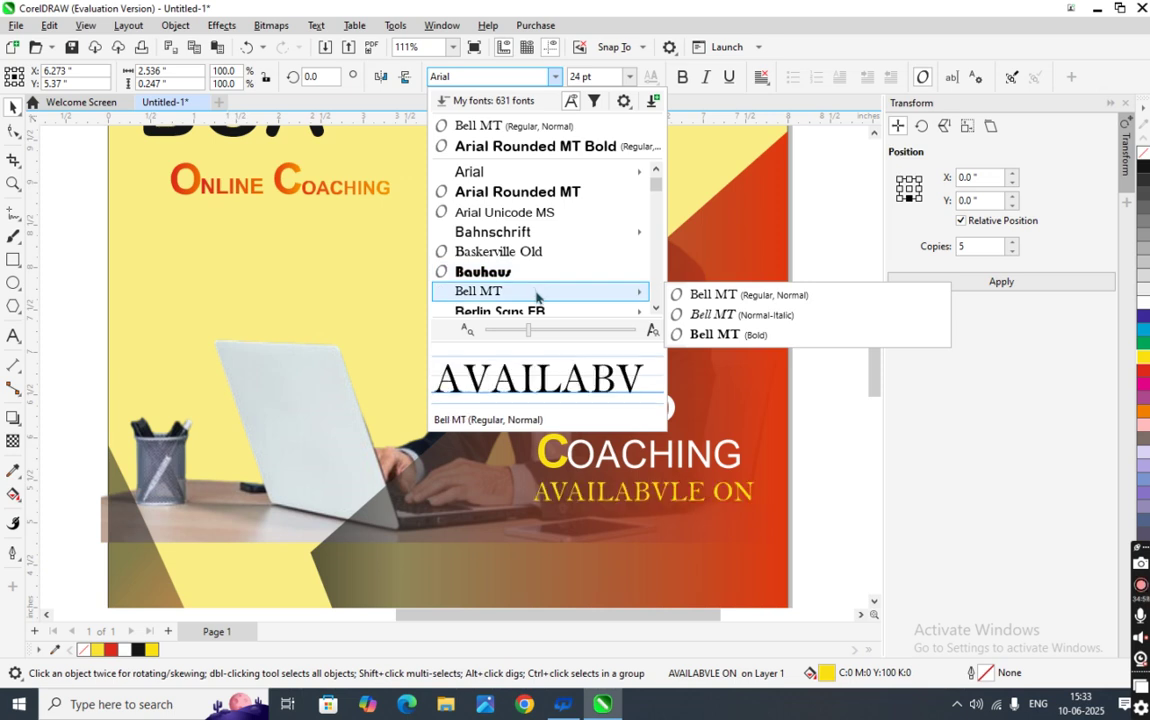
left_click(536, 291)
- Set the OACHING text in Bell MT
left_click(786, 464)
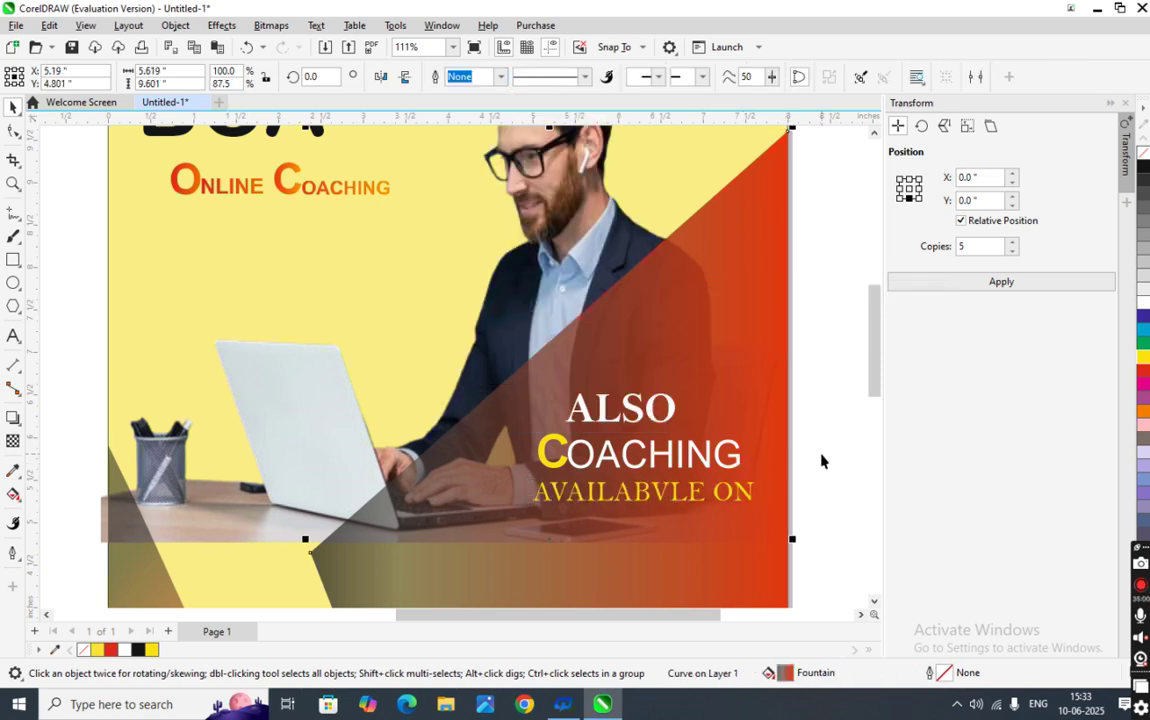
left_click(821, 461)
left_click(626, 442)
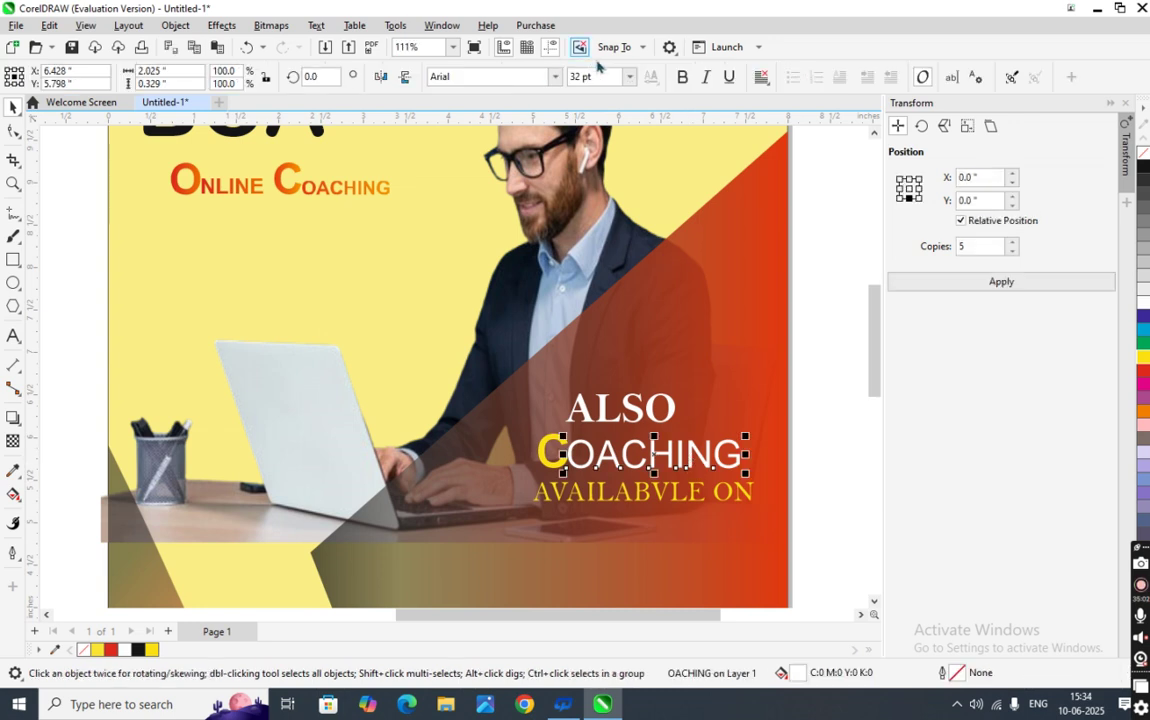
left_click(503, 76)
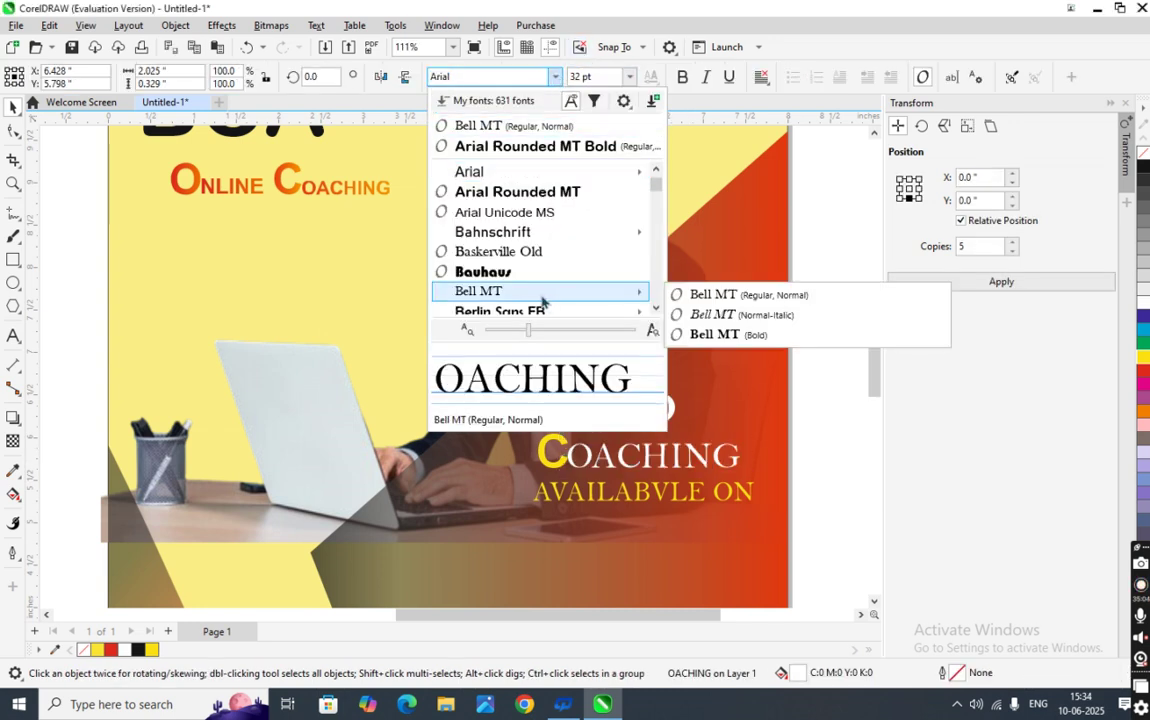
left_click(542, 293)
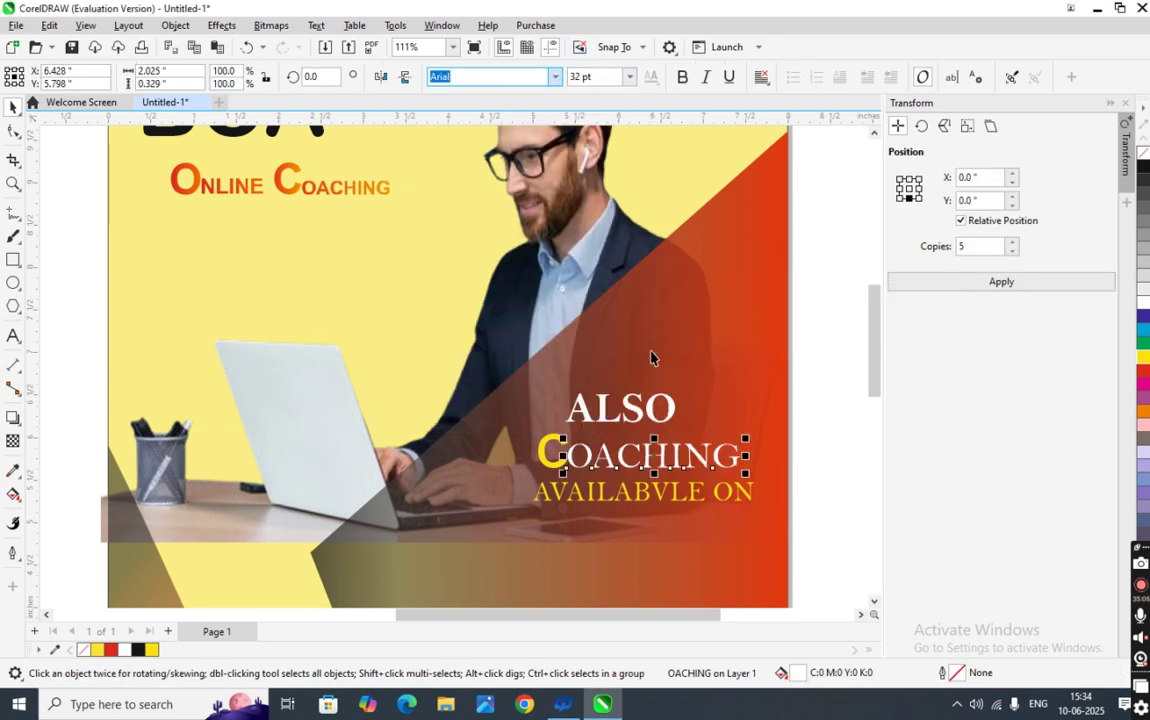
left_click(852, 445)
- Set the yellow C to 36 pt in Bell MT
left_click(558, 458)
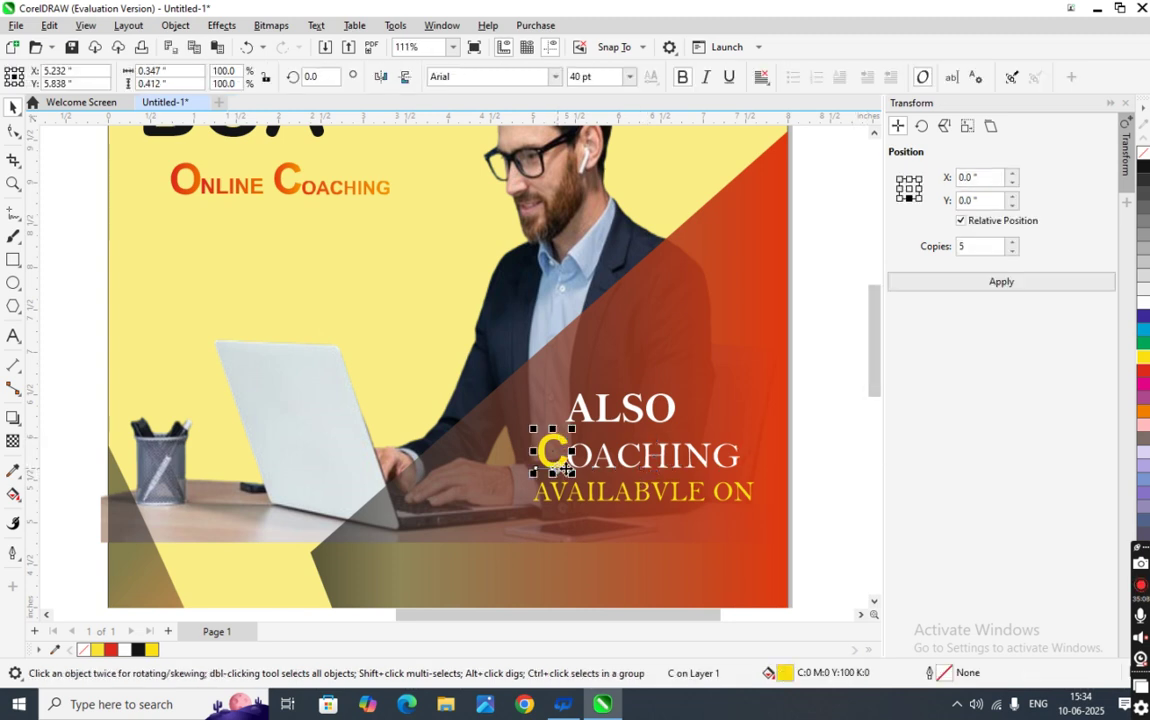
left_click(630, 77)
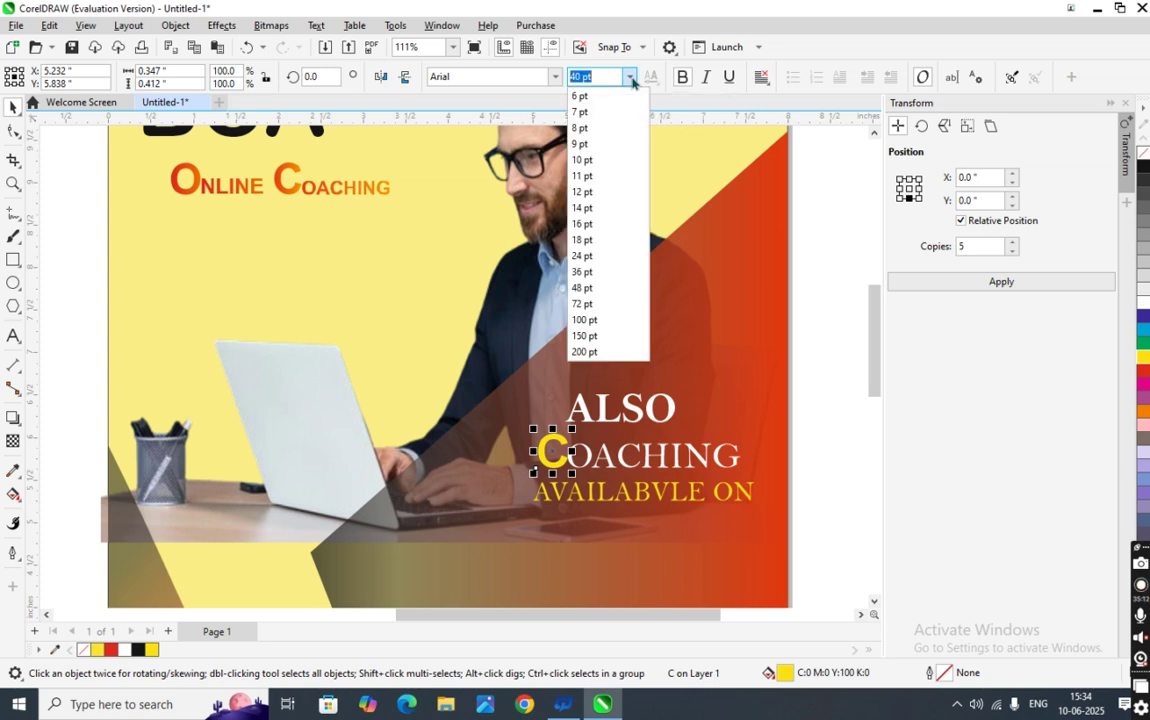
left_click(582, 272)
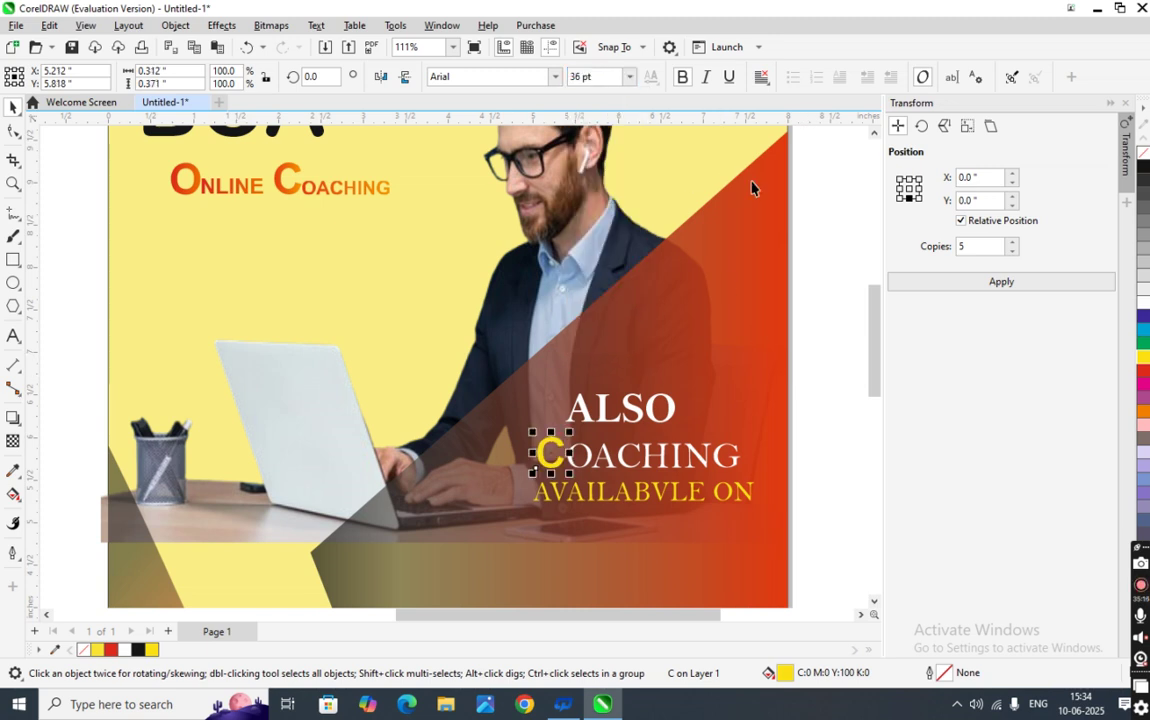
left_click(555, 77)
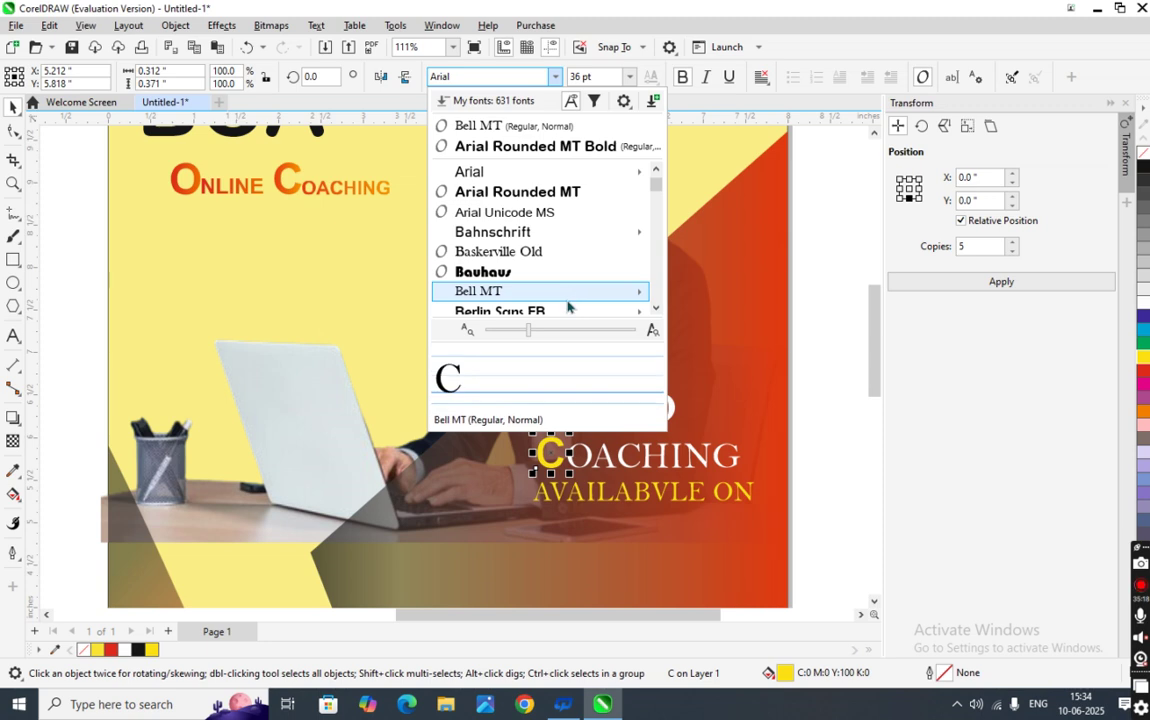
key("Escape")
left_click(795, 465)
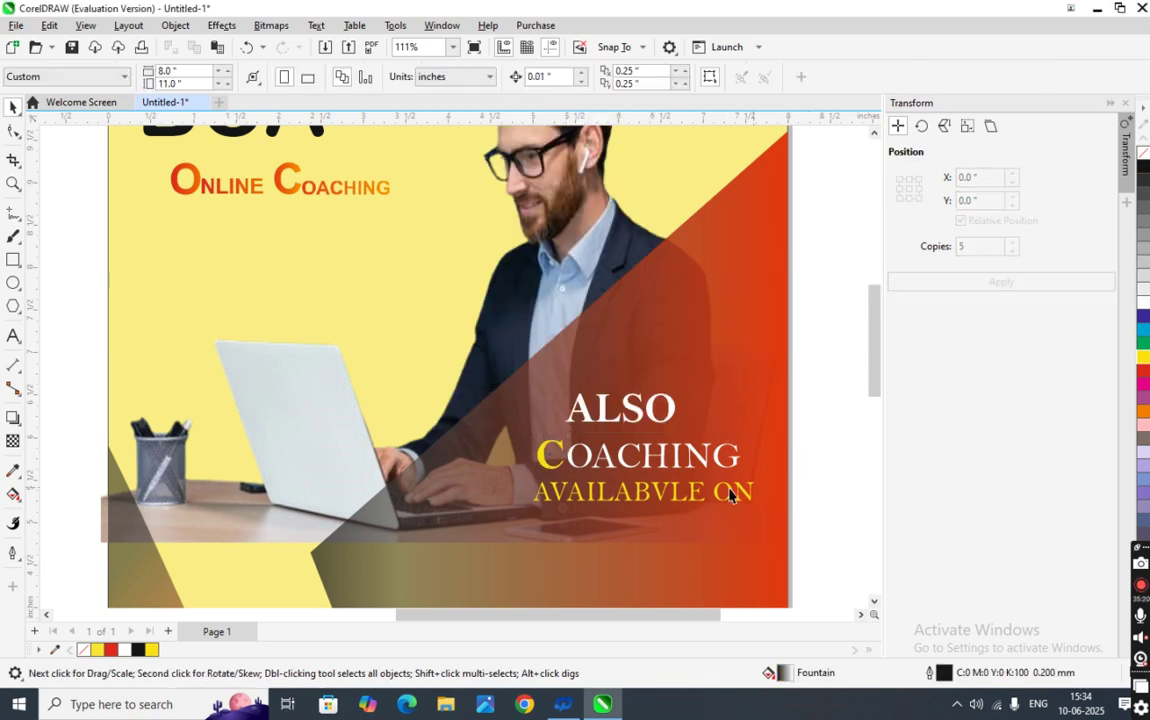
left_click(562, 458)
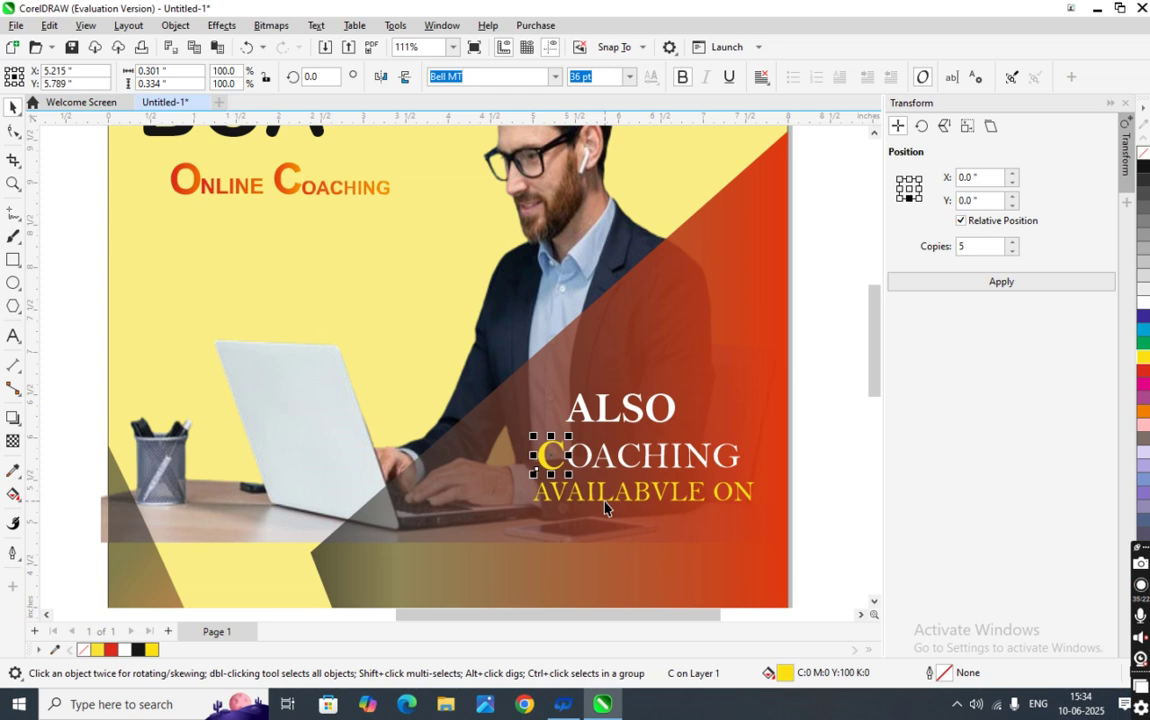
left_click(819, 454)
scroll(805, 465, "down", 3)
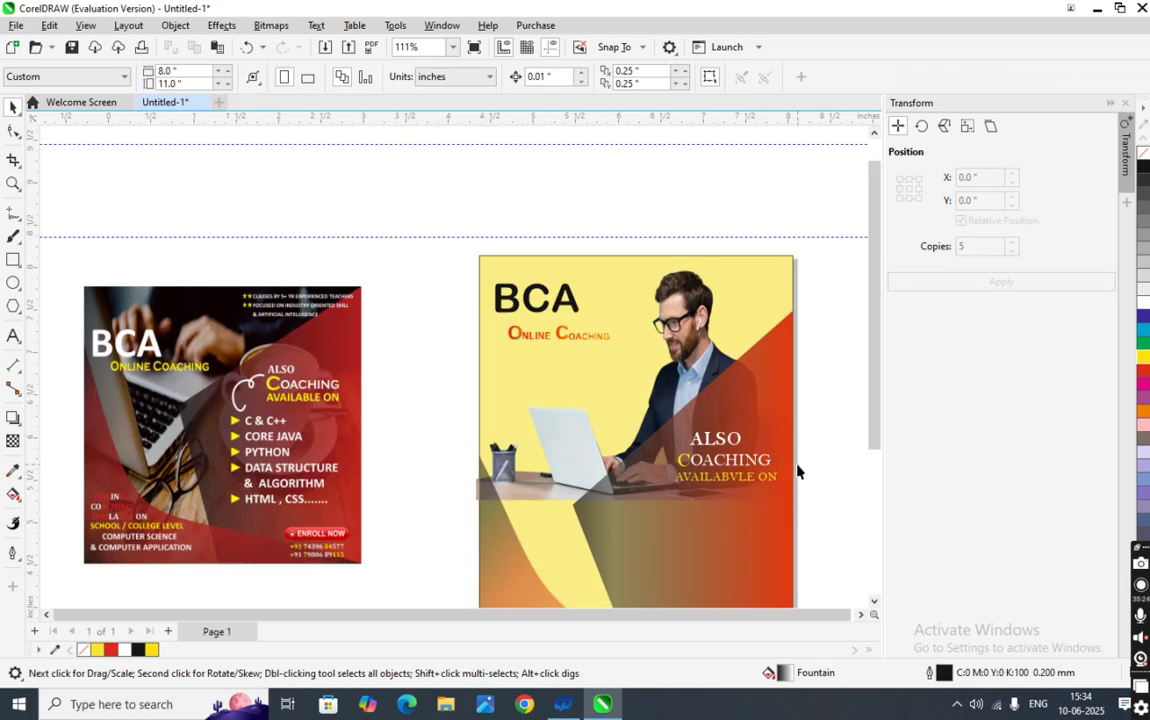
- Type C & C++ as a new text line left of the posters
left_click_drag(877, 440, 895, 523)
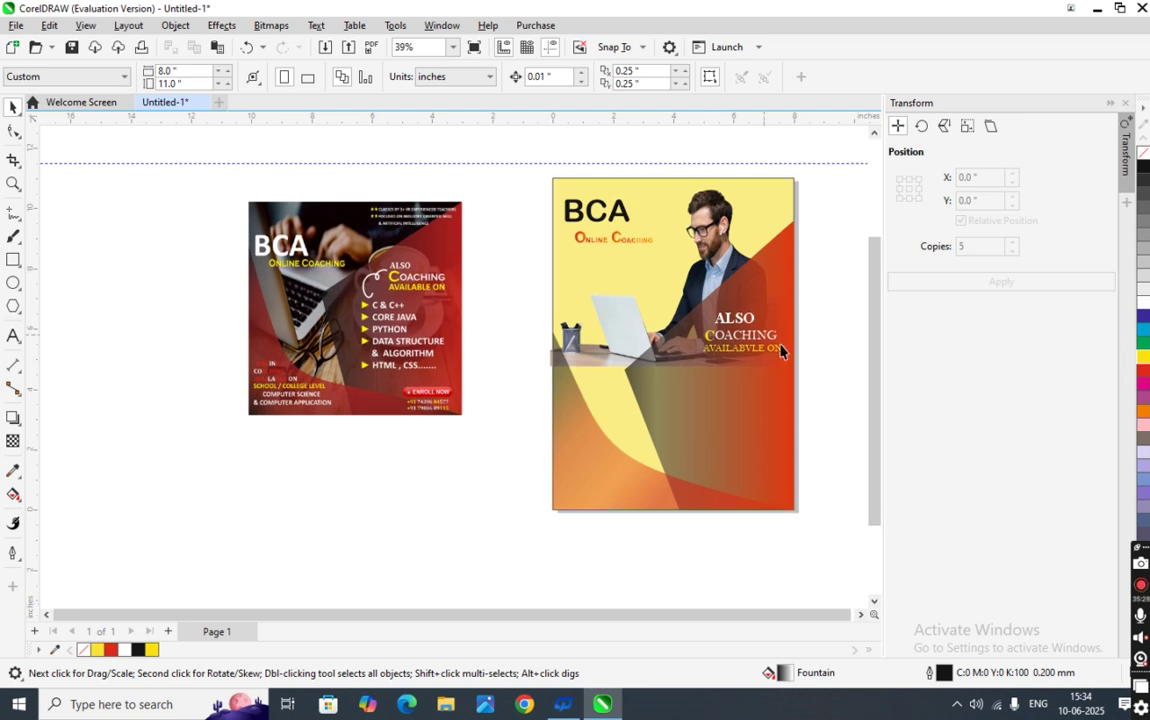
left_click_drag(812, 374, 690, 300)
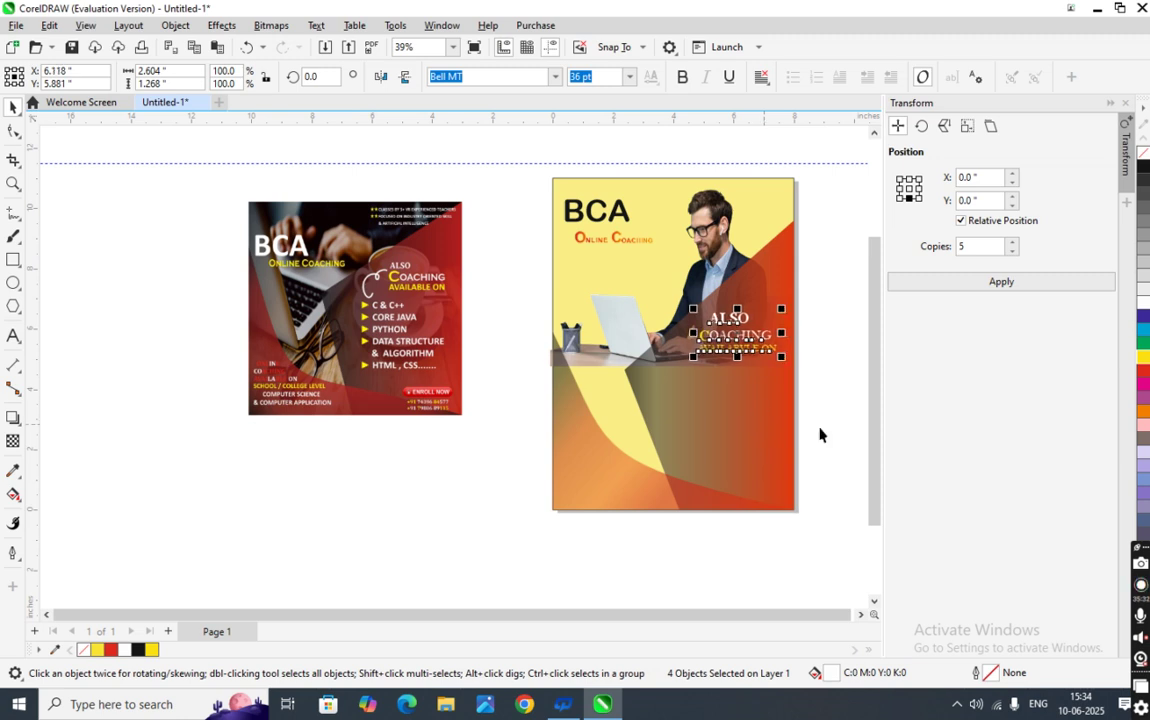
left_click(855, 431)
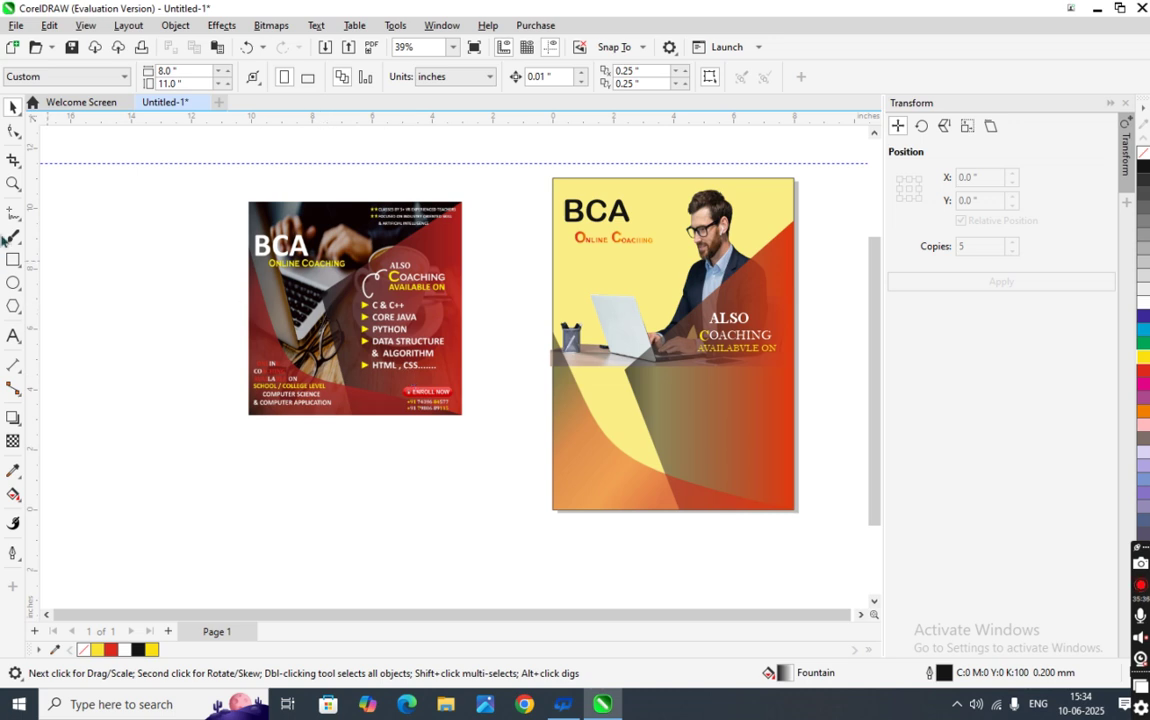
left_click(13, 336)
left_click(169, 477)
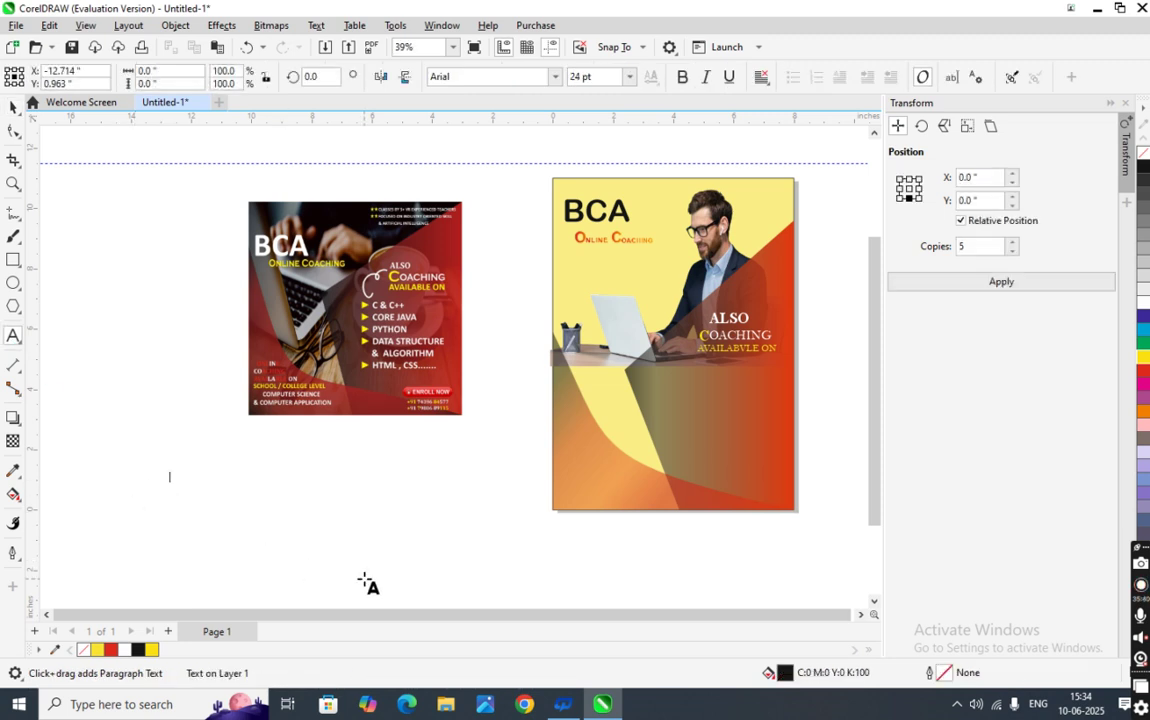
type("C &")
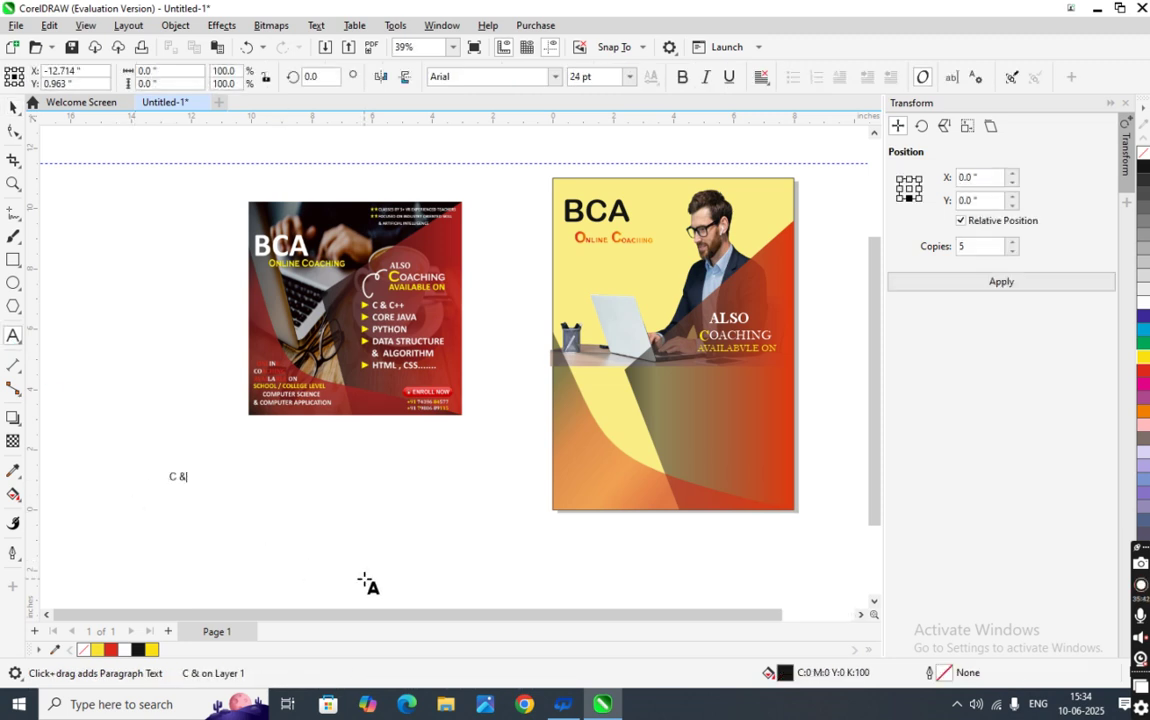
type(" C++")
key("Escape")
type("C")
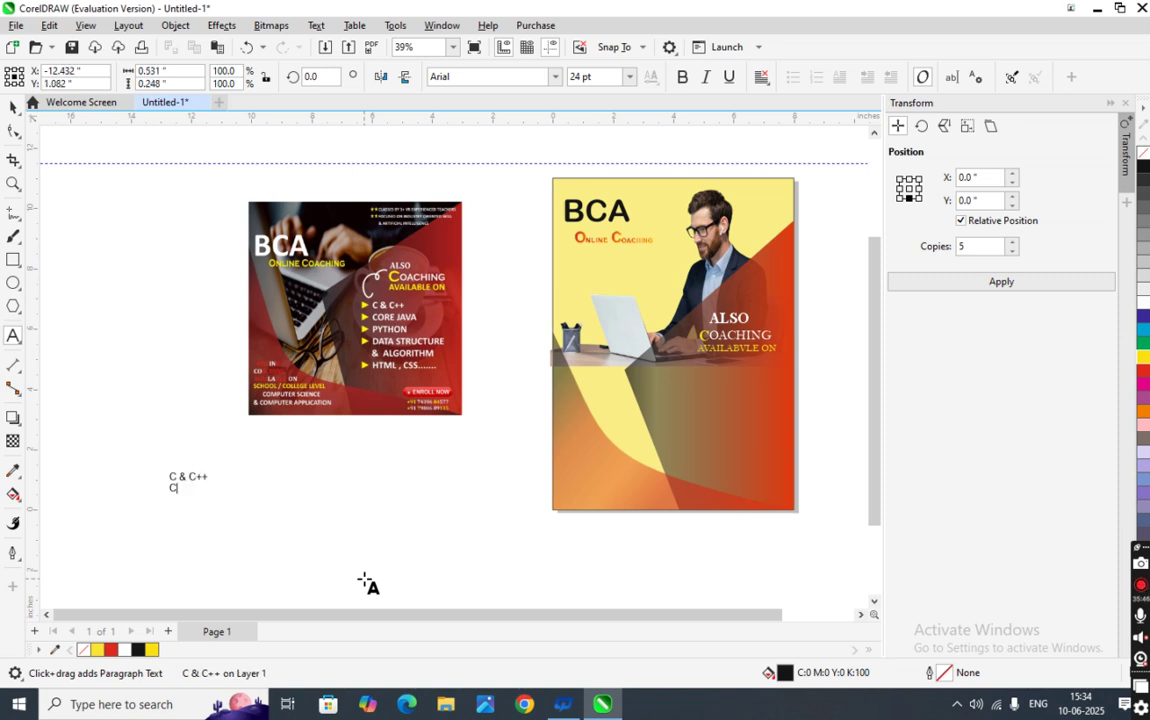
type("O")
key("BackSpace")
key("BackSpace")
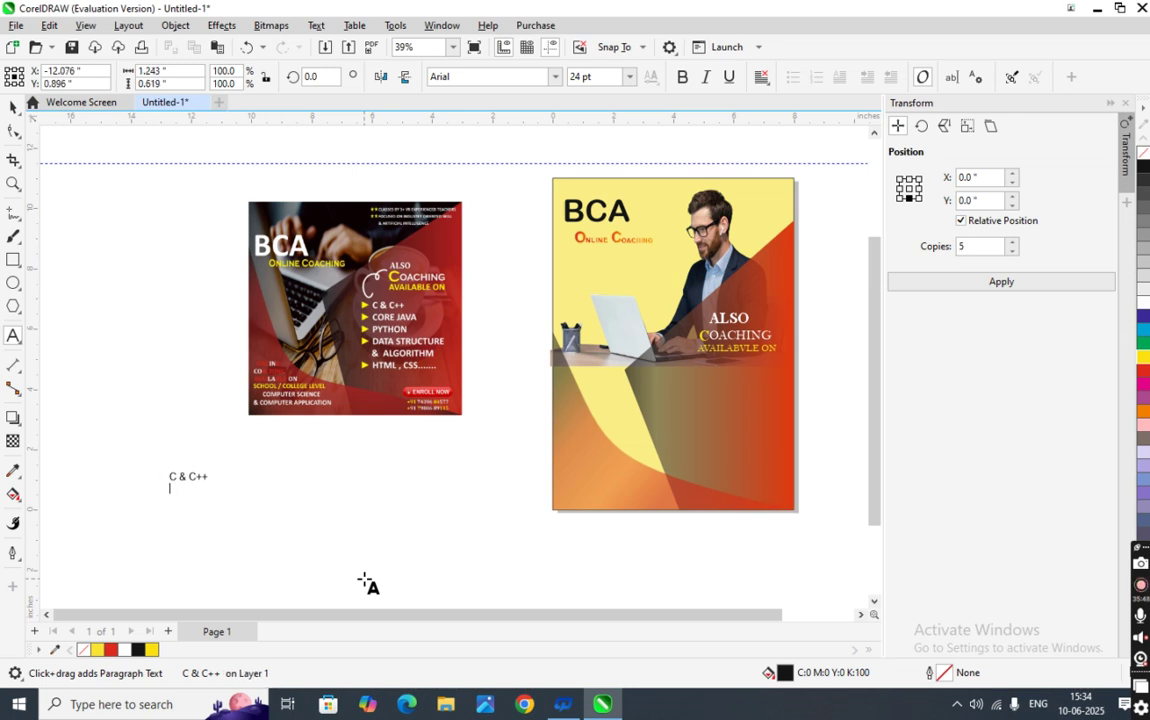
key("F10")
key("space")
left_click(174, 505)
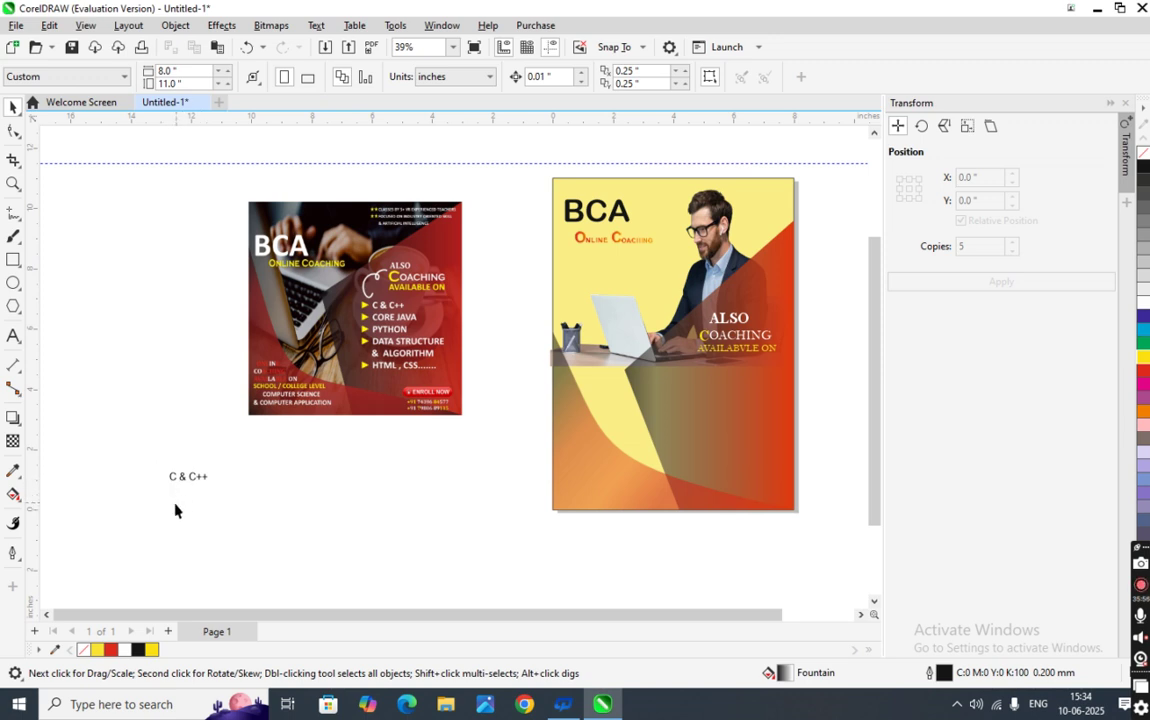
- Add CORE JAVA and PYTHON as lines below C & C++
left_click(13, 336)
left_click(253, 494)
type("CORE JAVA")
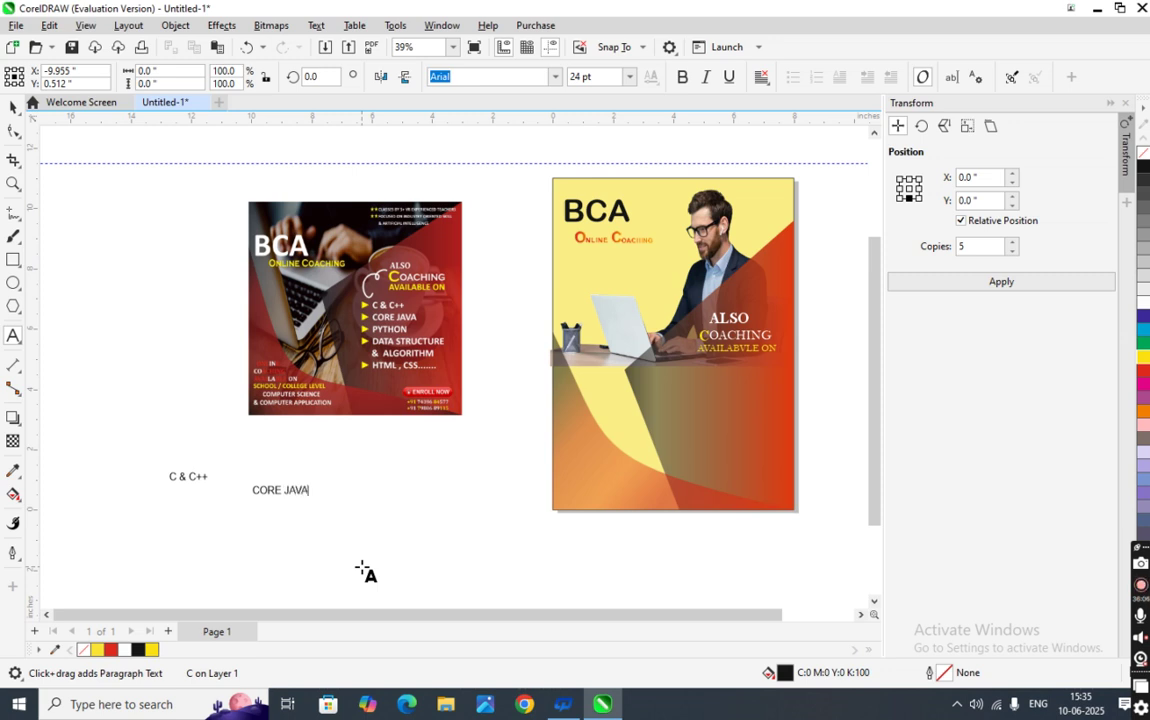
key("Return")
type("PYTHON")
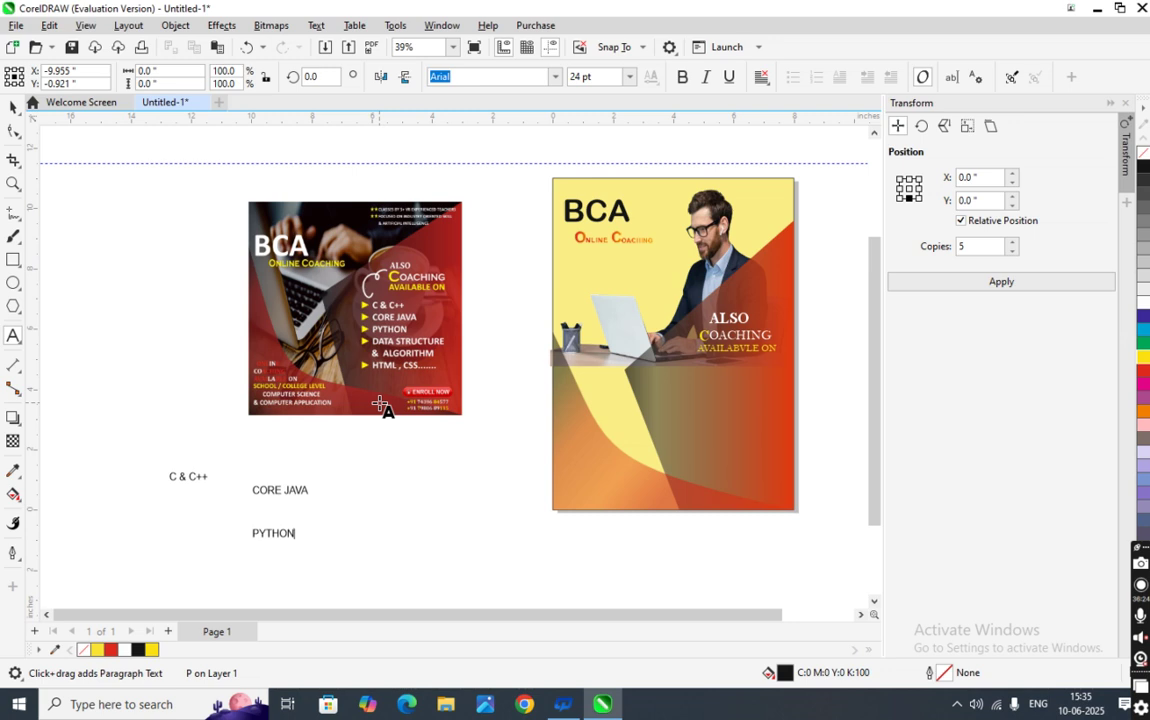
- Type DATA STRUCTURE & ALGORITHM on two lines, then an HTML,CSS entry below it
left_click(347, 494)
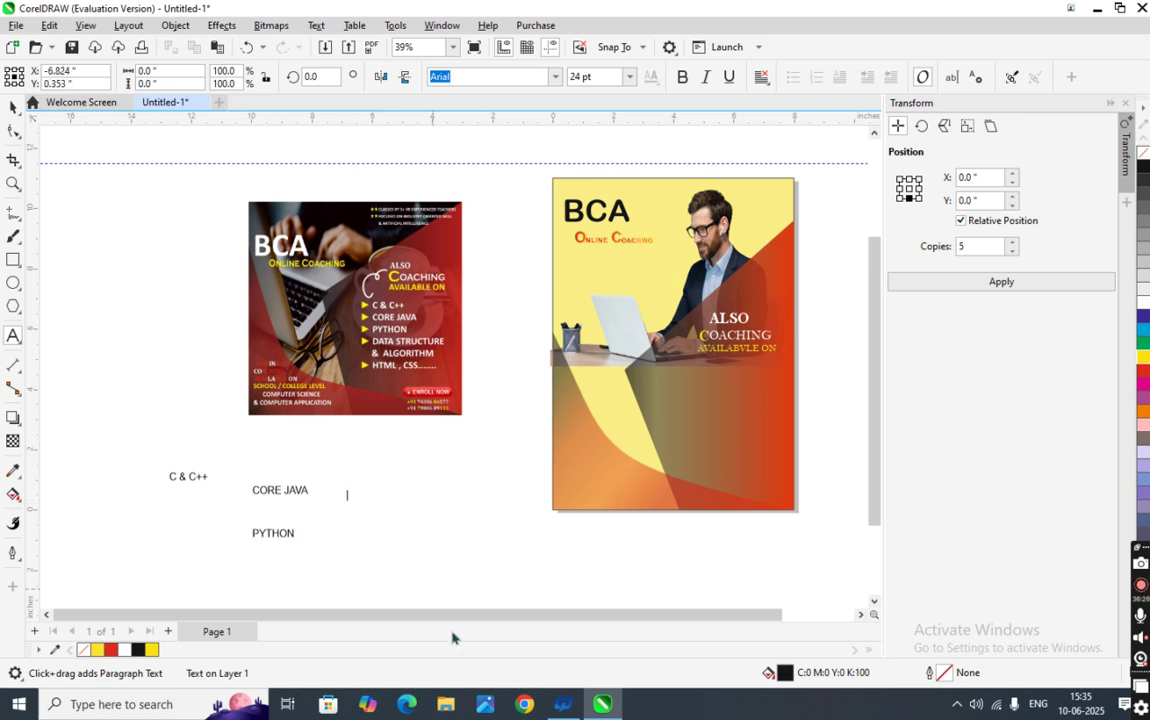
type("DATA STR")
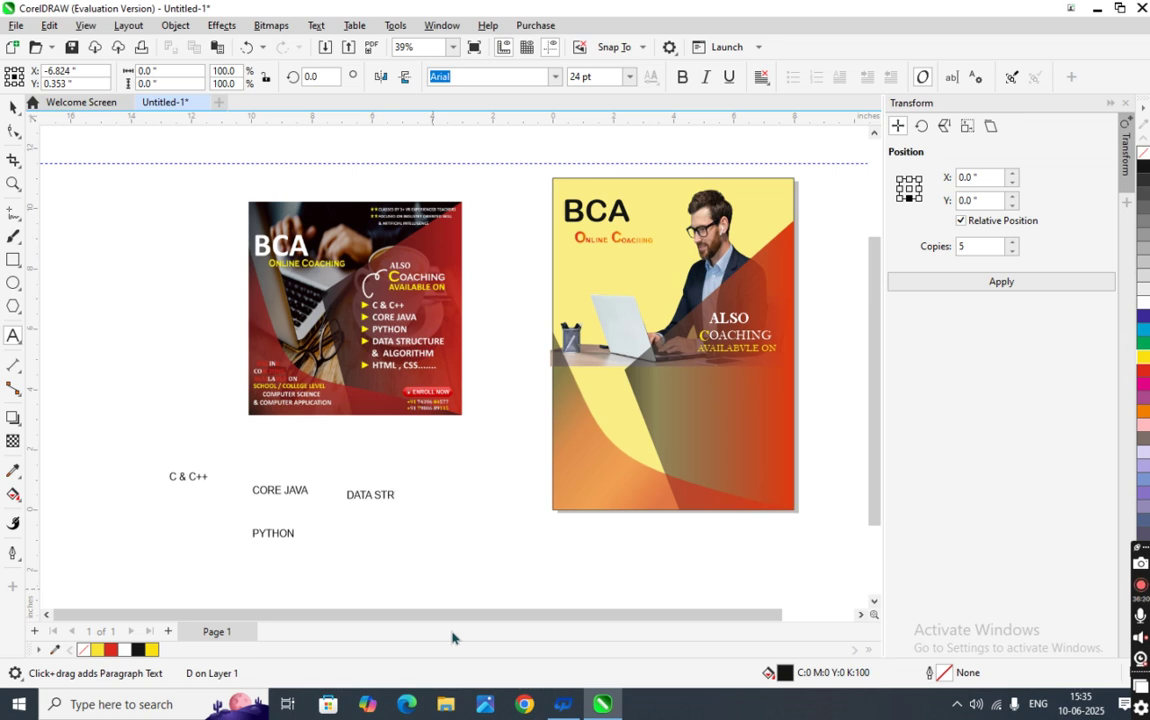
type("UCTURE")
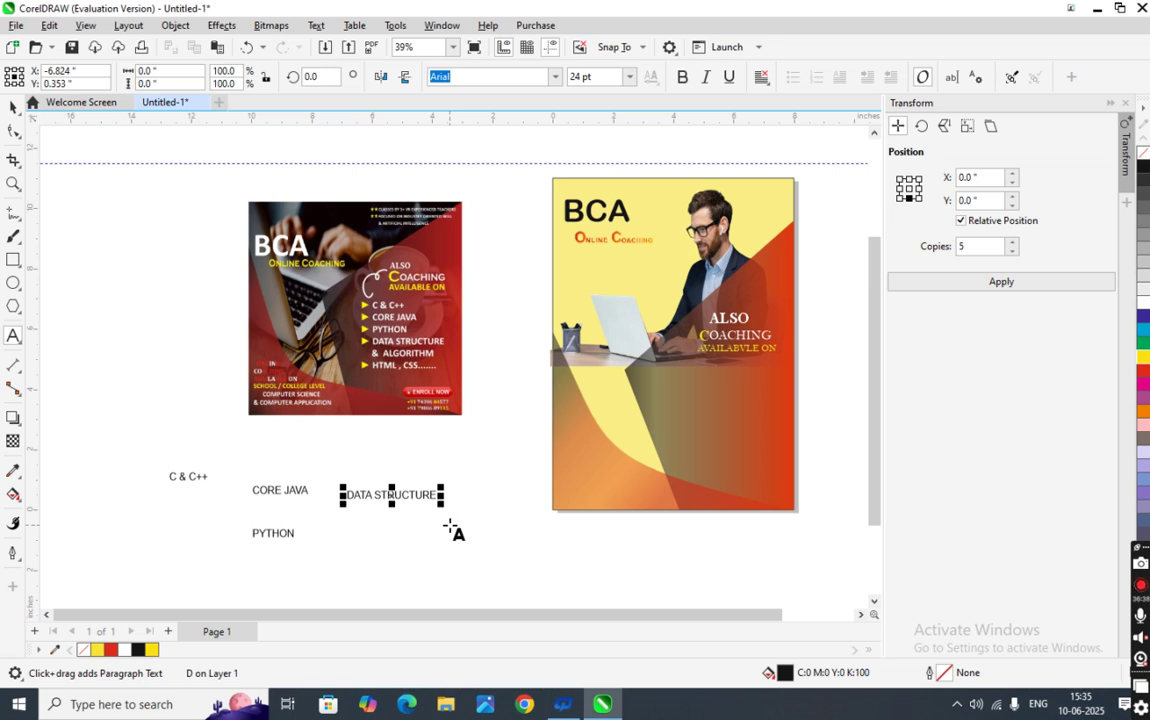
key("Return")
type("&  ALGORITHM")
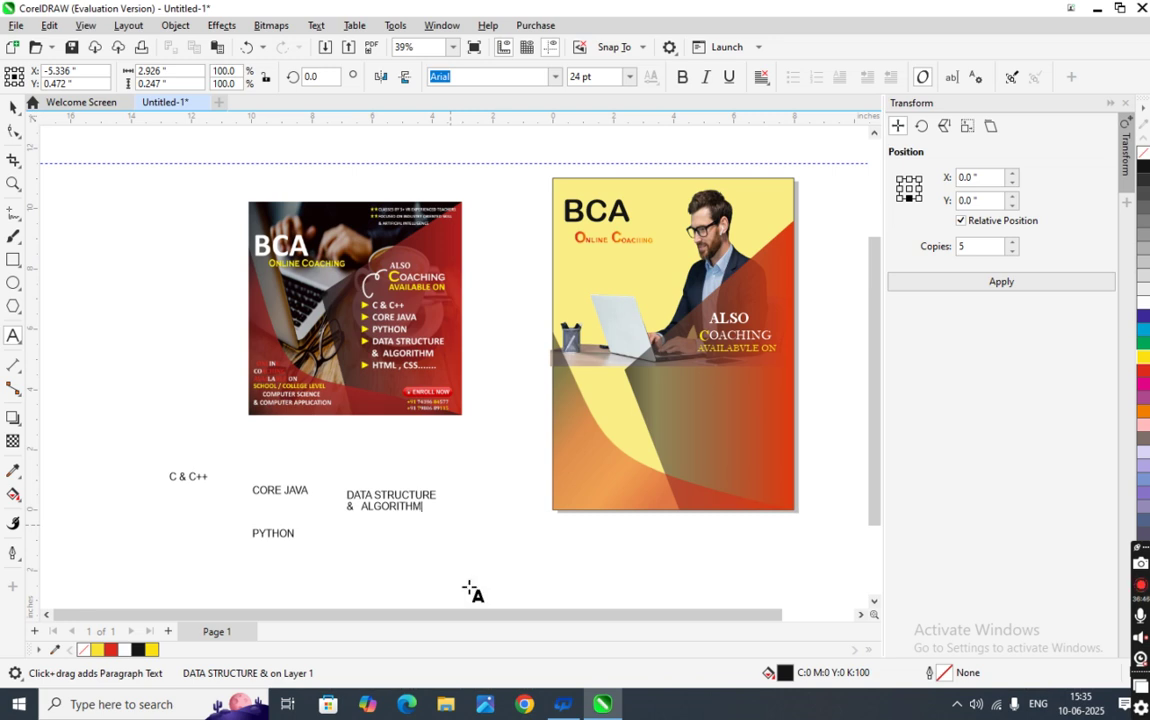
left_click(341, 559)
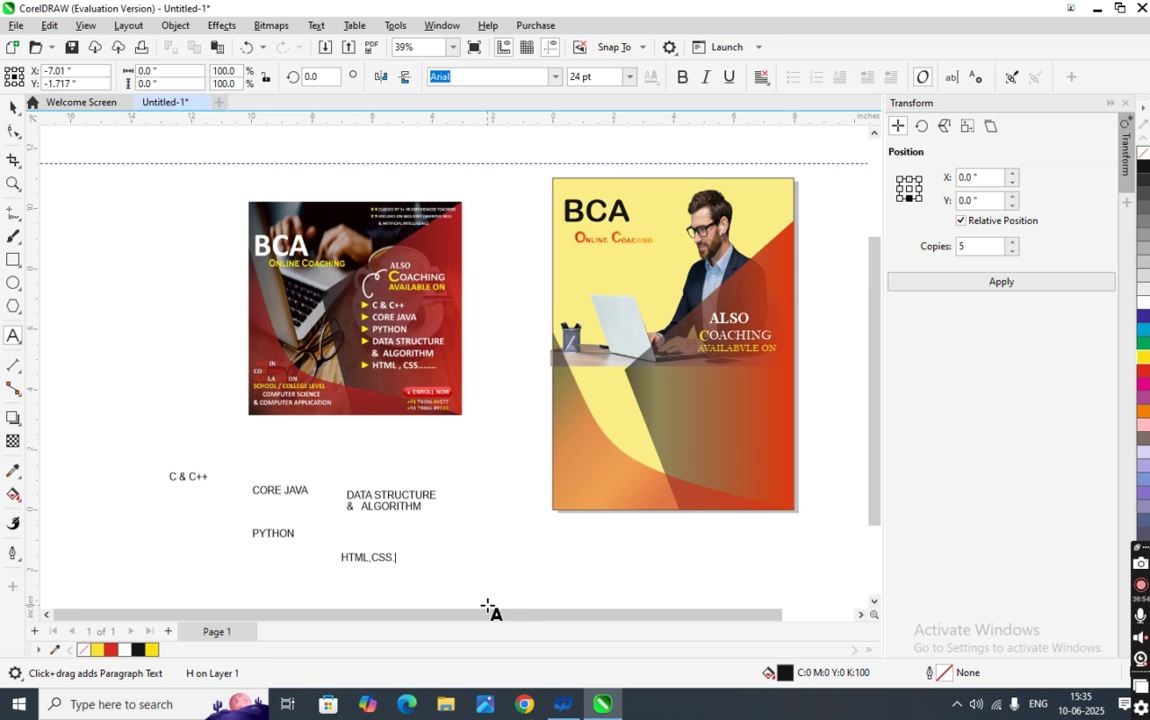
left_click(13, 107)
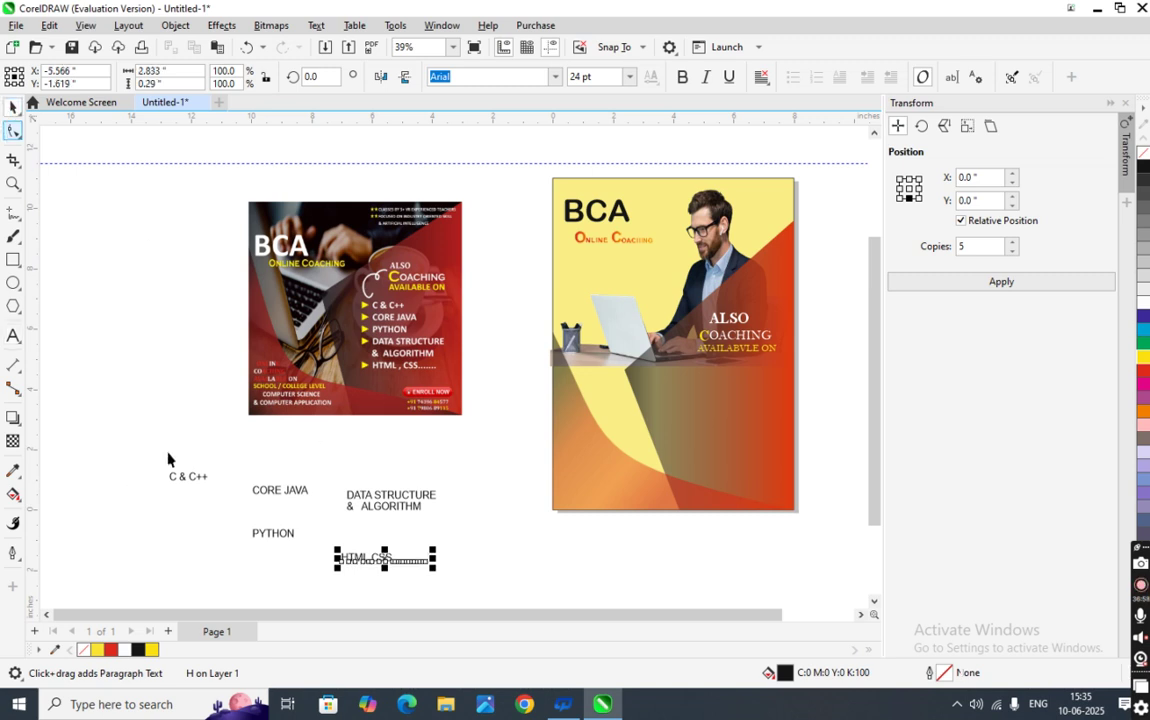
- Drag the five course names, C & C++ through HTML,CSS, together onto the right yellow poster
left_click_drag(150, 463, 436, 565)
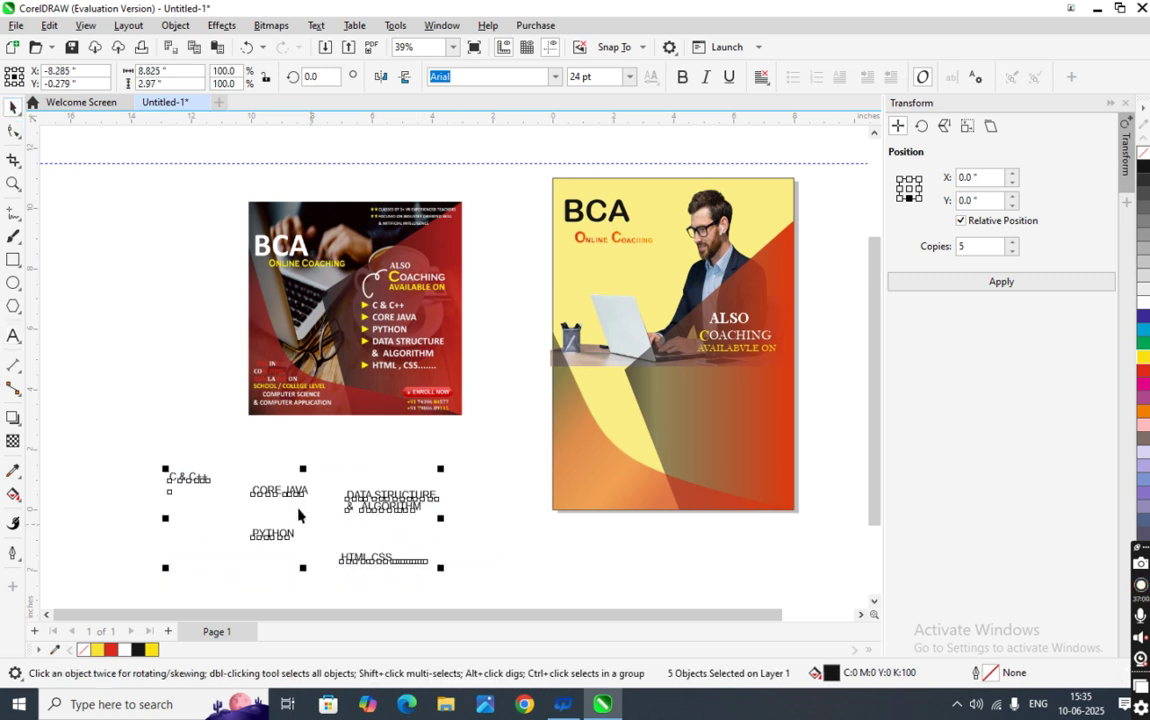
left_click_drag(306, 518, 722, 498)
left_click(610, 487)
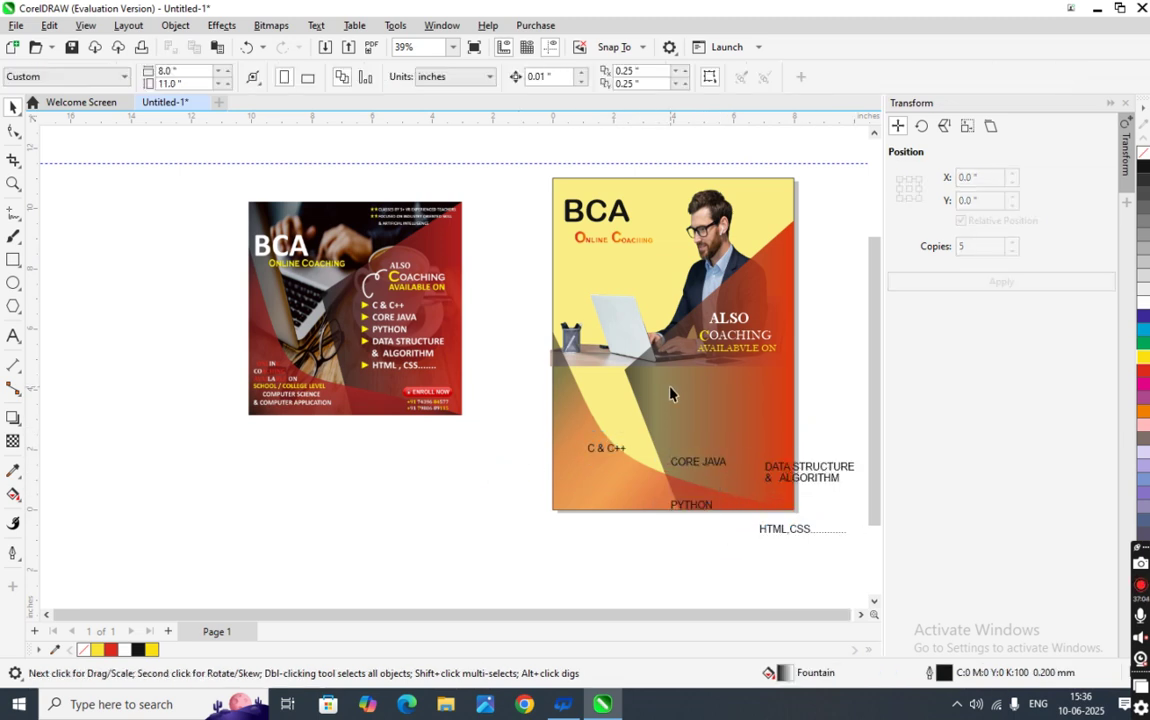
left_click(20, 314)
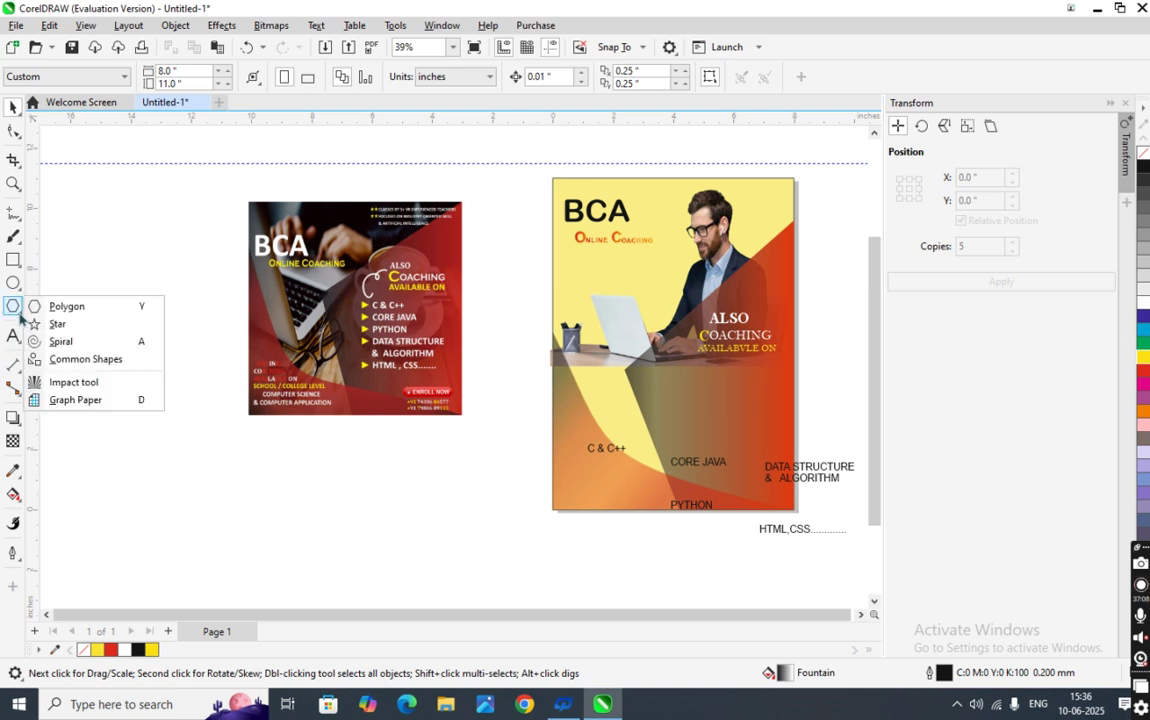
- Draw a small Common Shapes triangle on the blank canvas below the left flyer
left_click(66, 359)
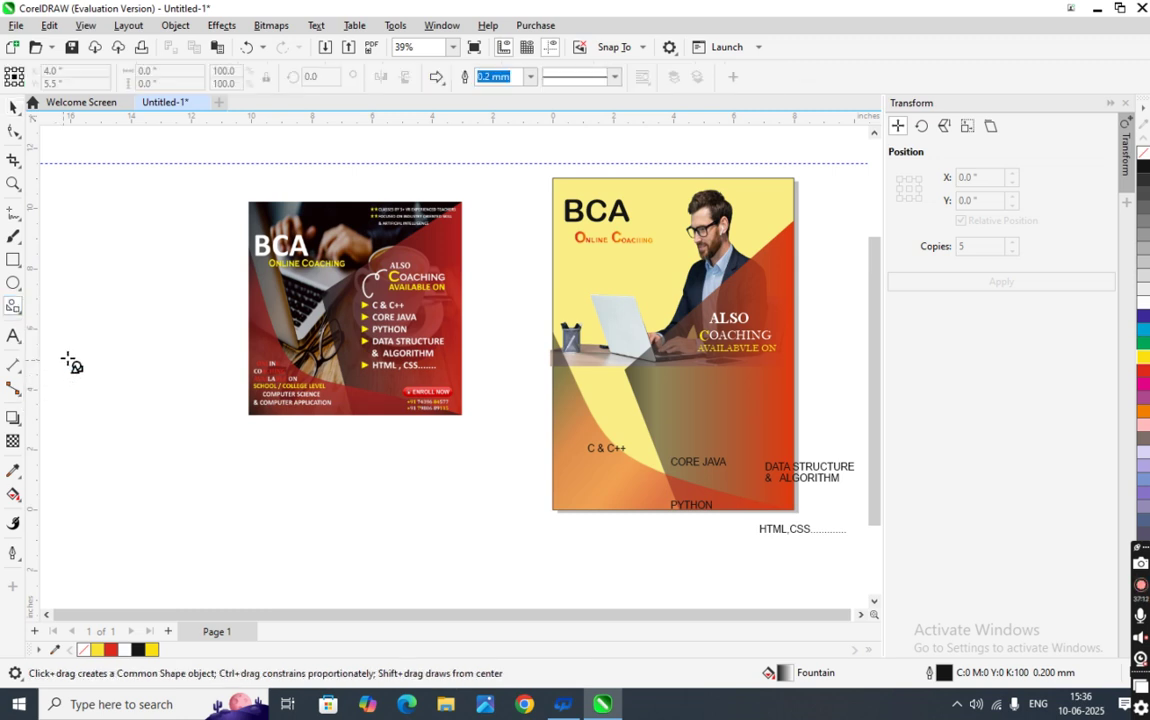
left_click(437, 78)
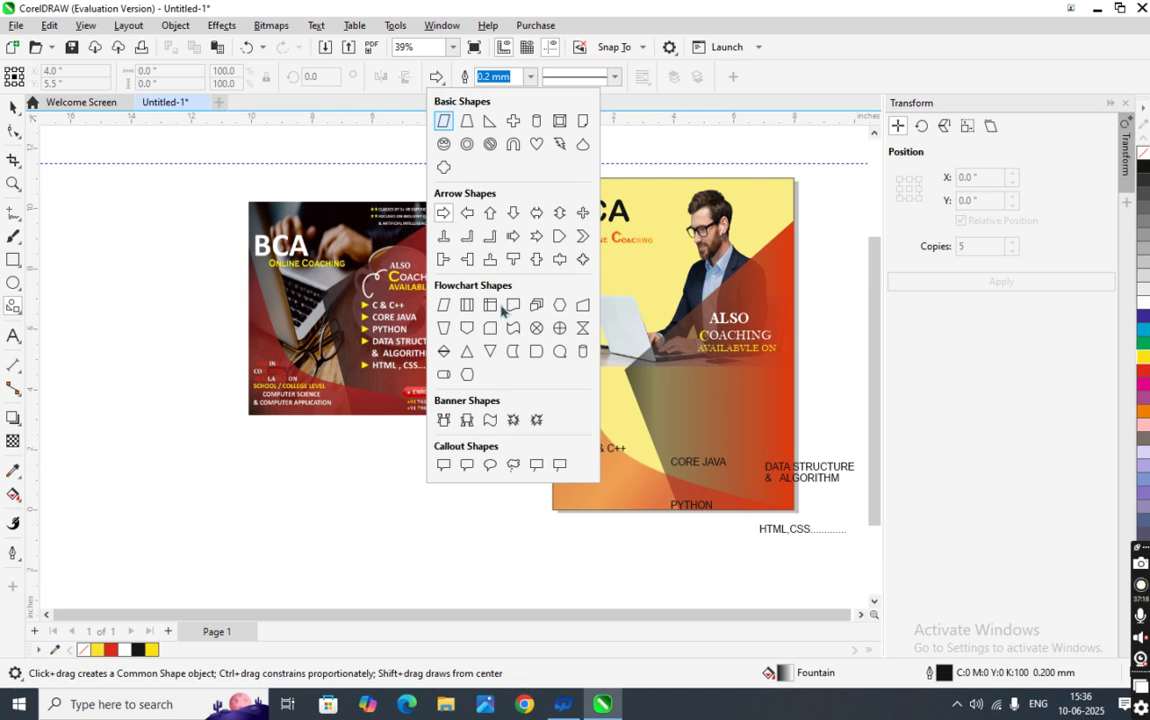
left_click(470, 356)
left_click_drag(313, 506, 340, 522)
scroll(340, 522, "up", 5)
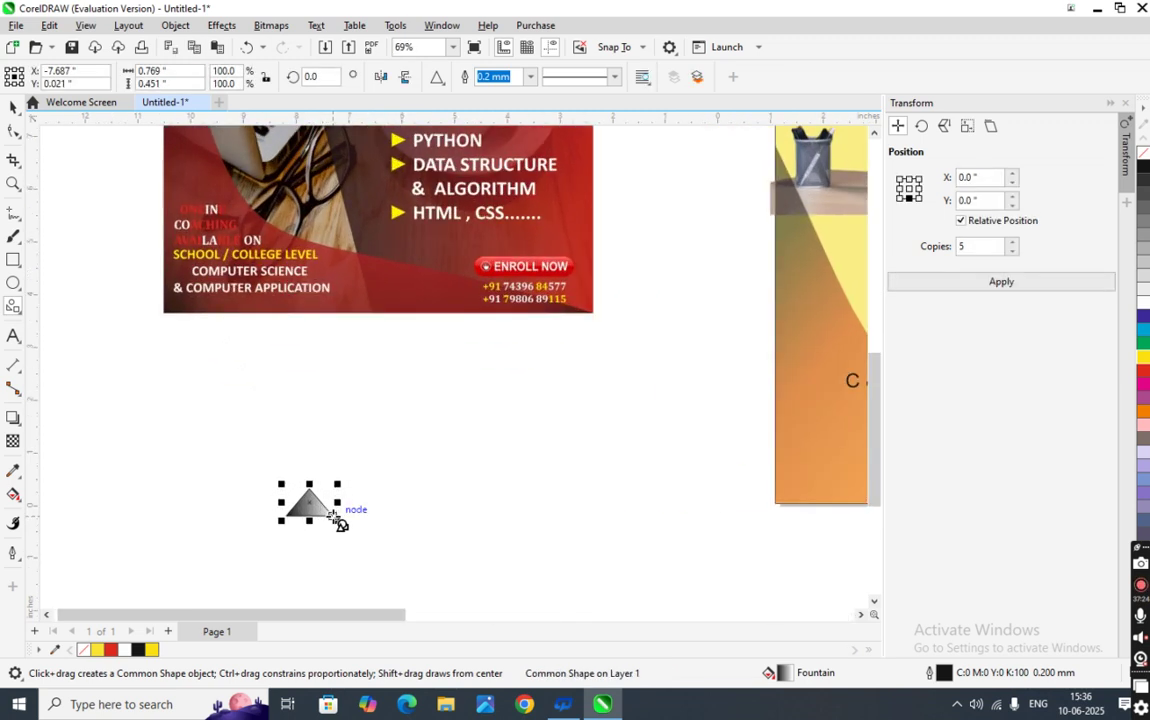
scroll(340, 522, "down", 2)
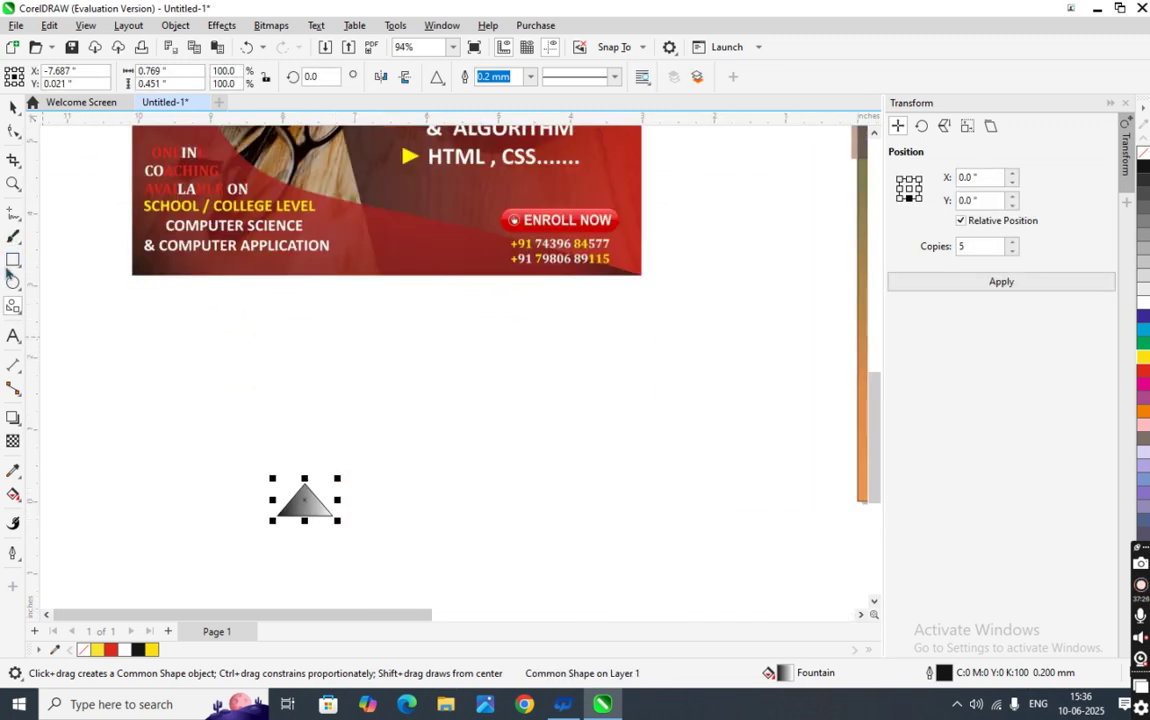
- Give the triangle a uniform bright yellow fill
left_click(13, 494)
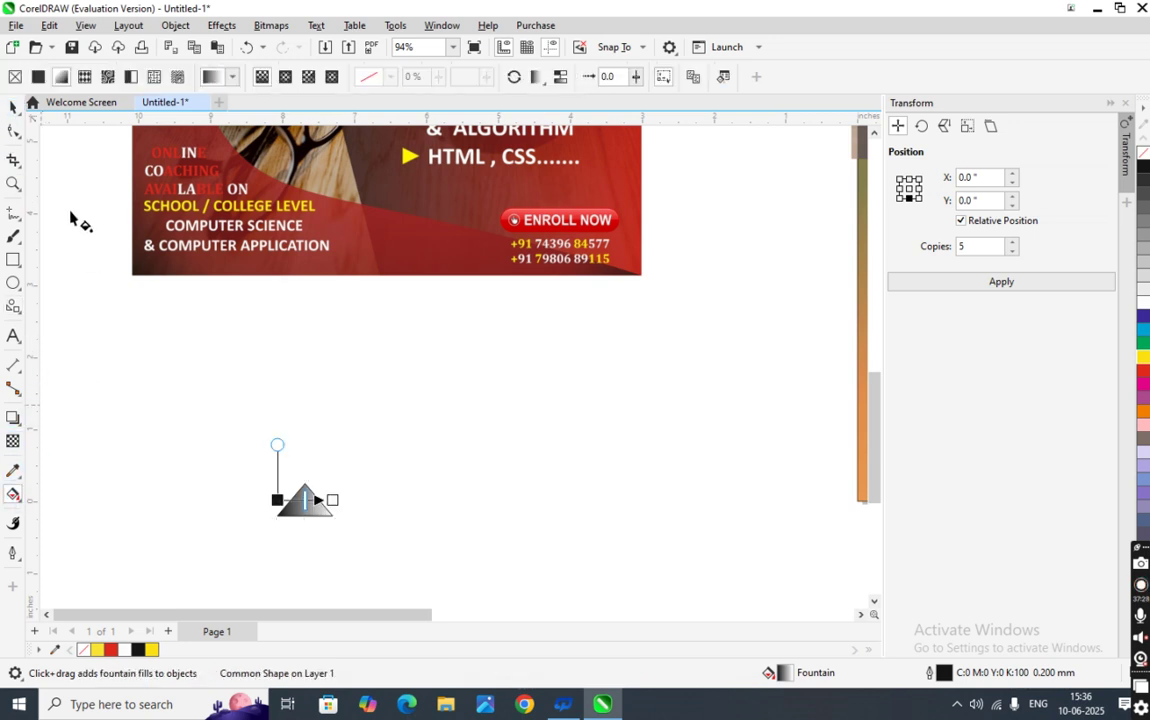
left_click(35, 79)
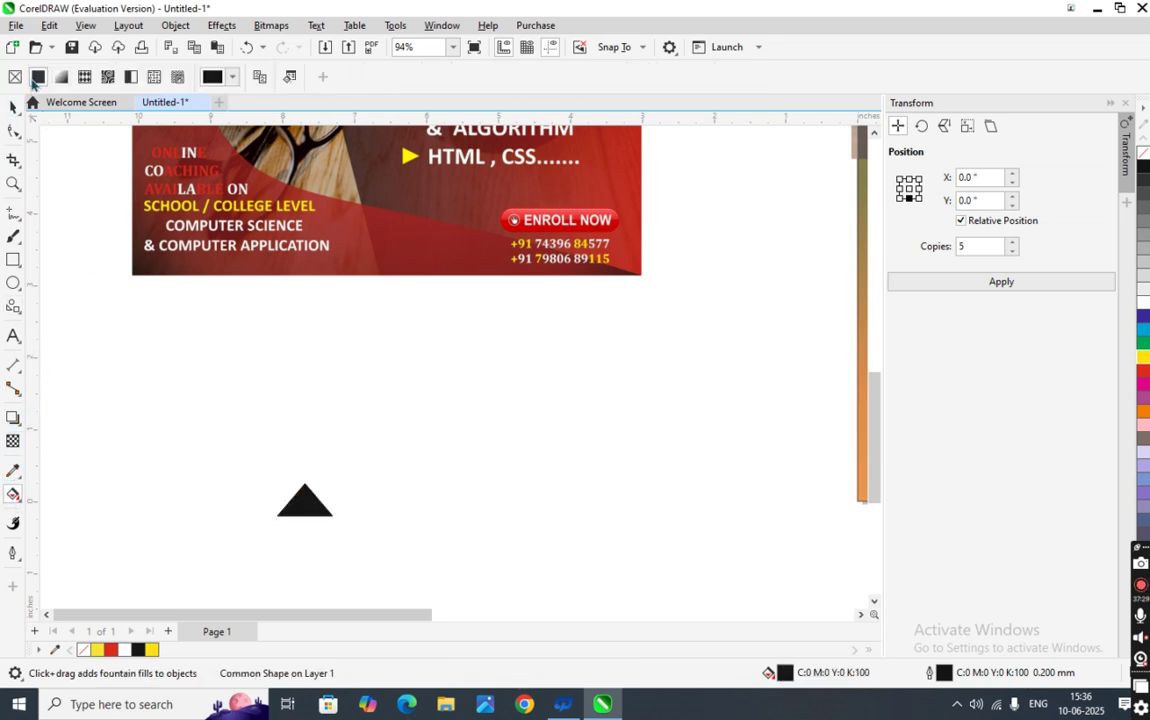
left_click(232, 77)
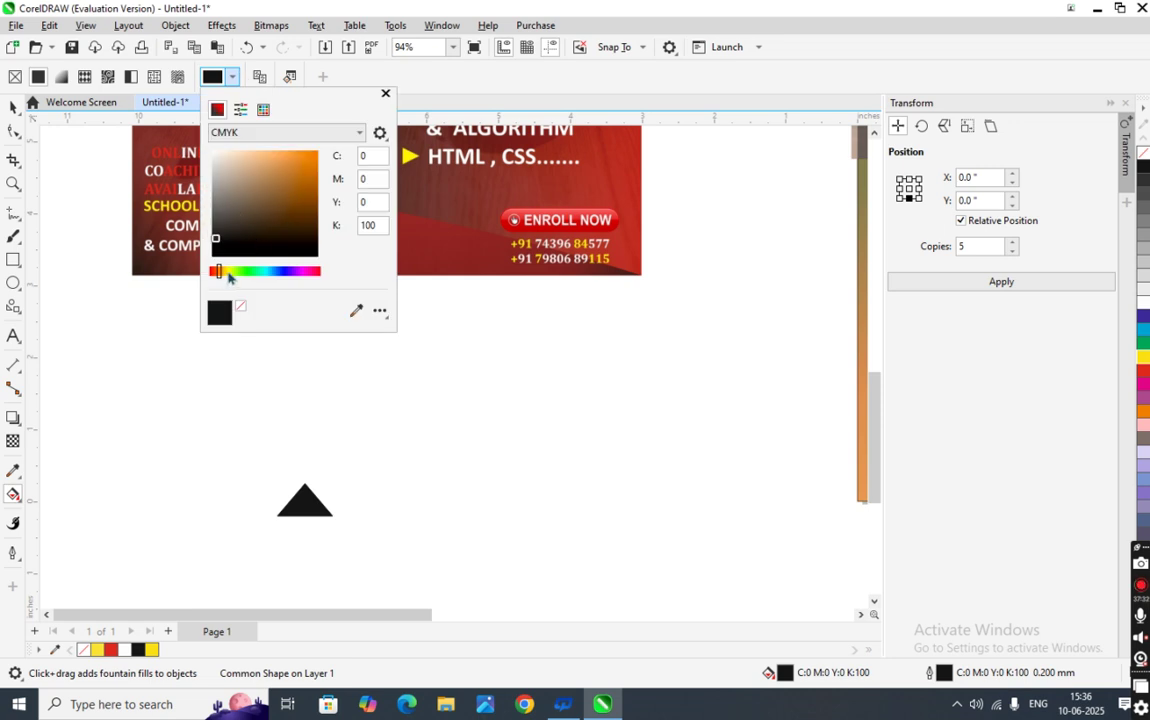
left_click(226, 272)
left_click_drag(264, 210, 314, 152)
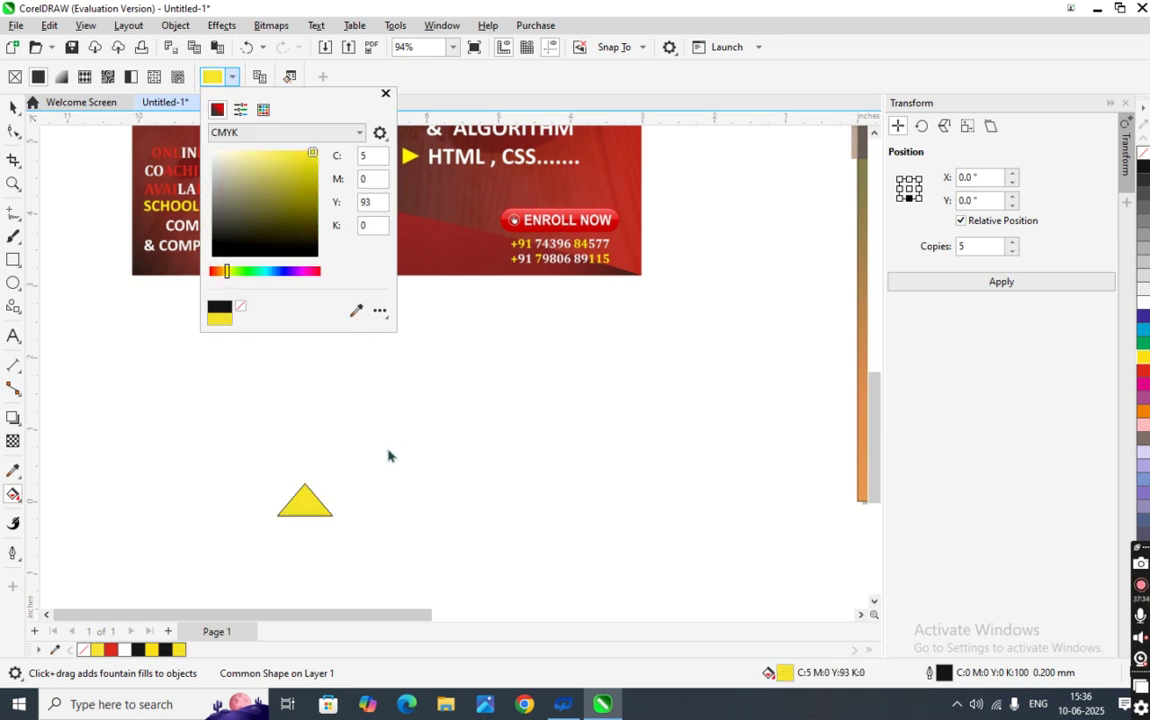
scroll(303, 508, "down", 3)
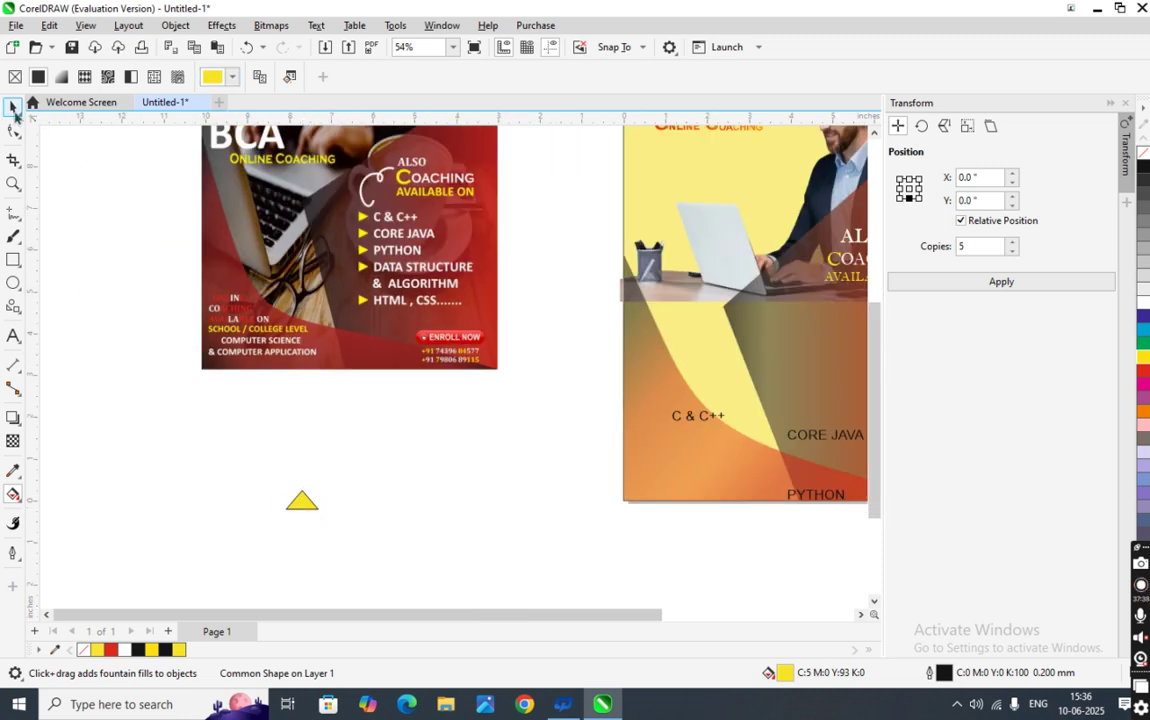
- Set the triangle's outline colour to red-orange
left_click(13, 107)
left_click(302, 500)
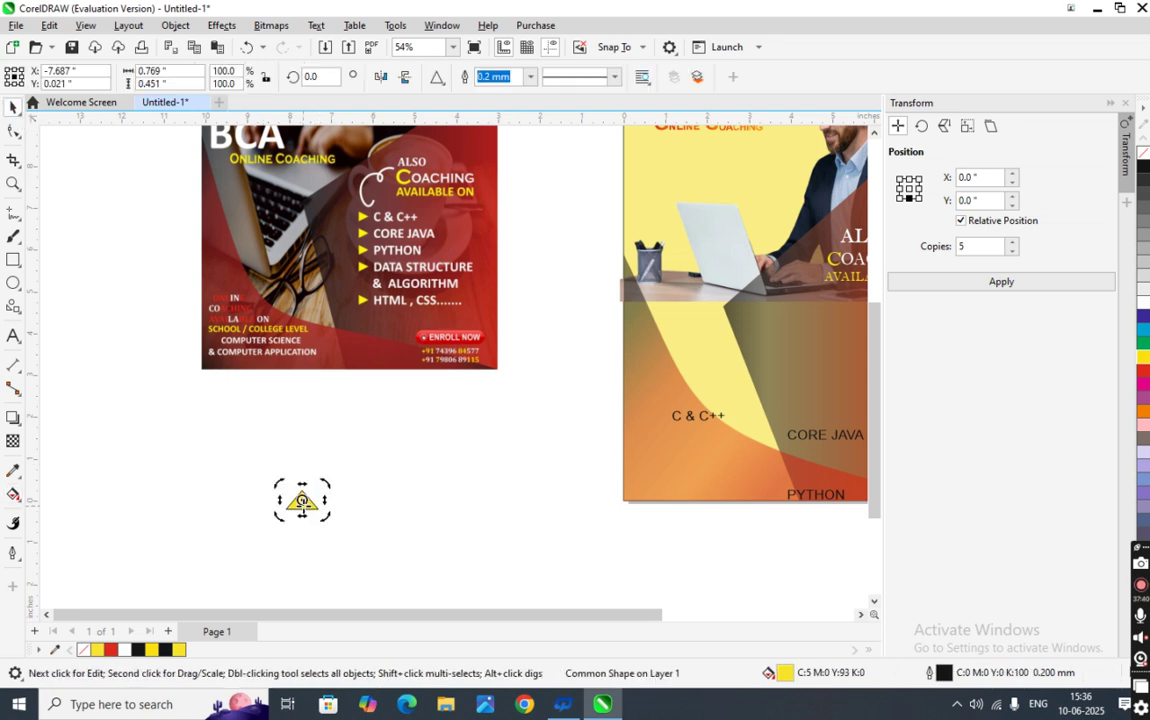
left_click(12, 552)
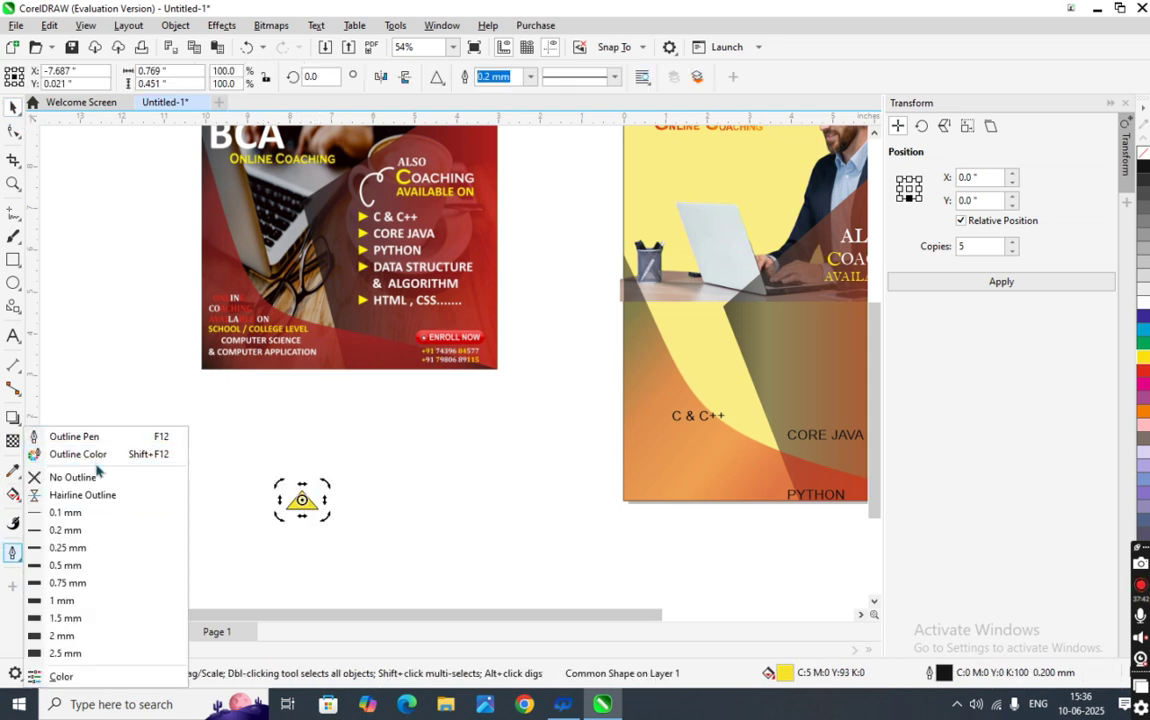
left_click(96, 455)
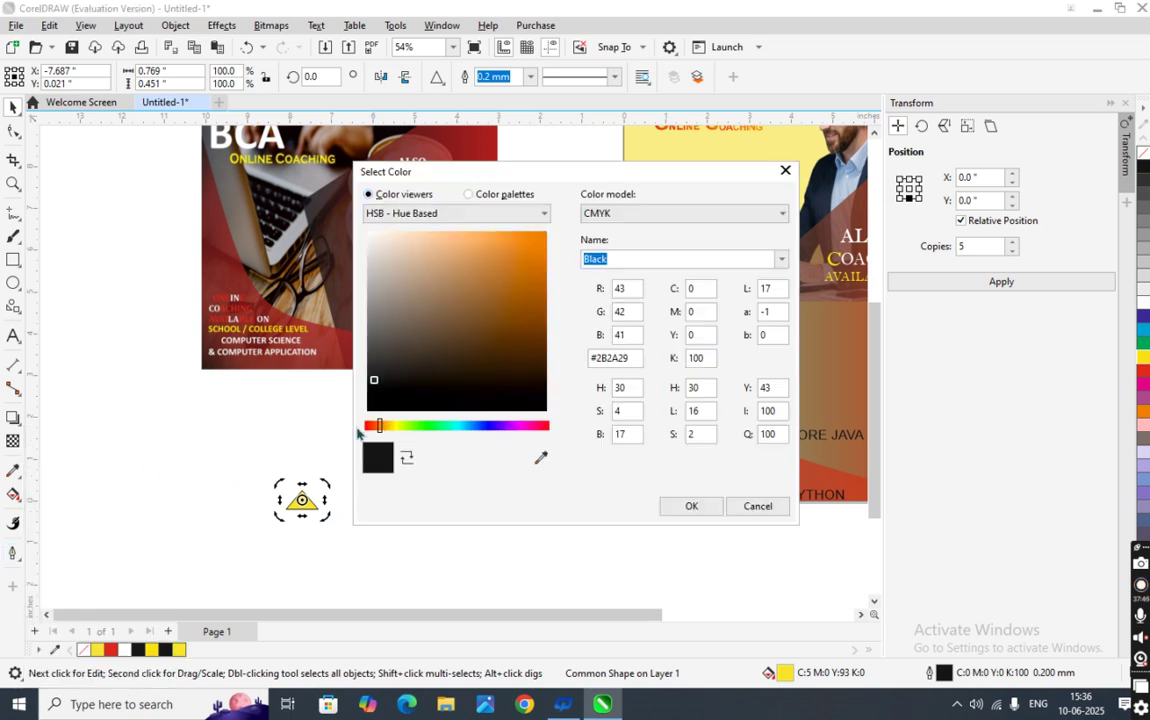
left_click_drag(380, 428, 365, 427)
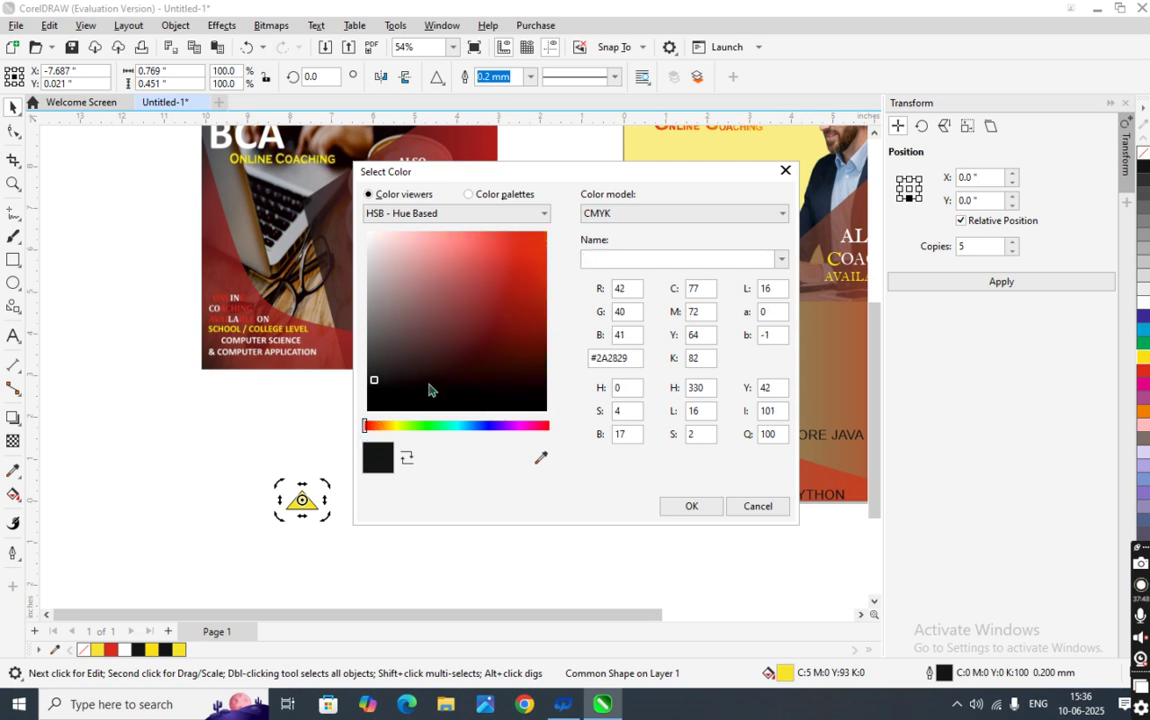
left_click(545, 250)
left_click(691, 506)
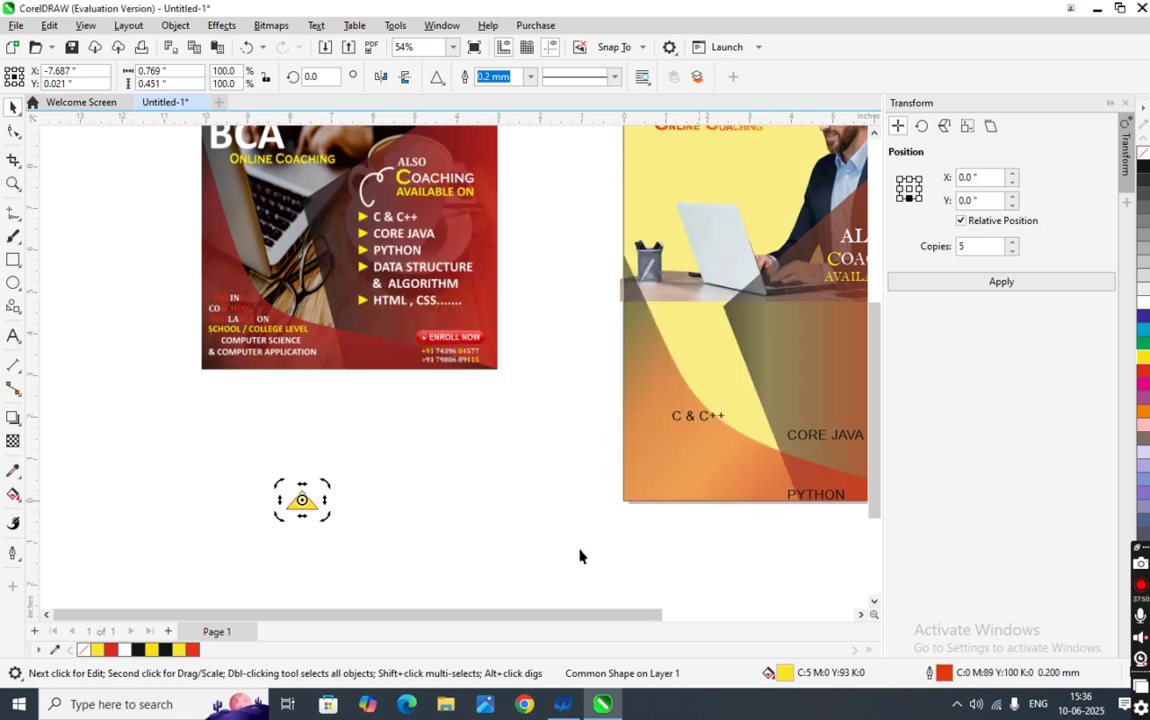
left_click(326, 521)
- Move the yellow triangle above CORE JAVA and shrink it to bullet size
left_click_drag(308, 512, 818, 362)
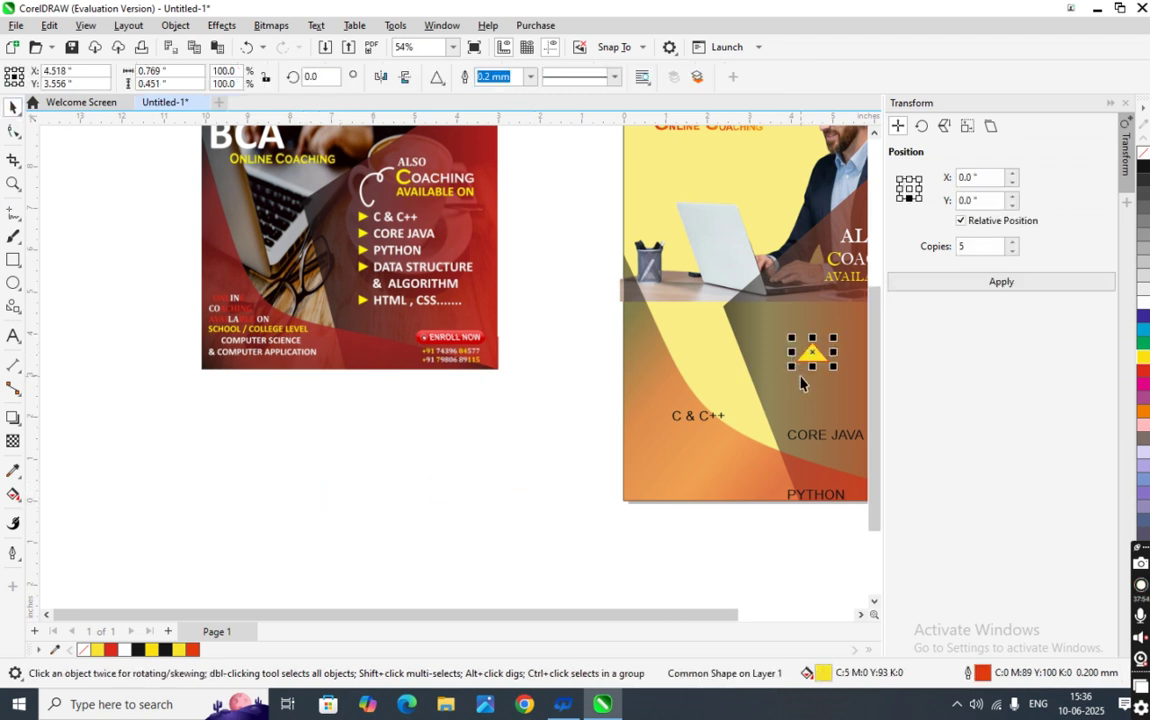
scroll(800, 383, "down", 2)
left_click(860, 614)
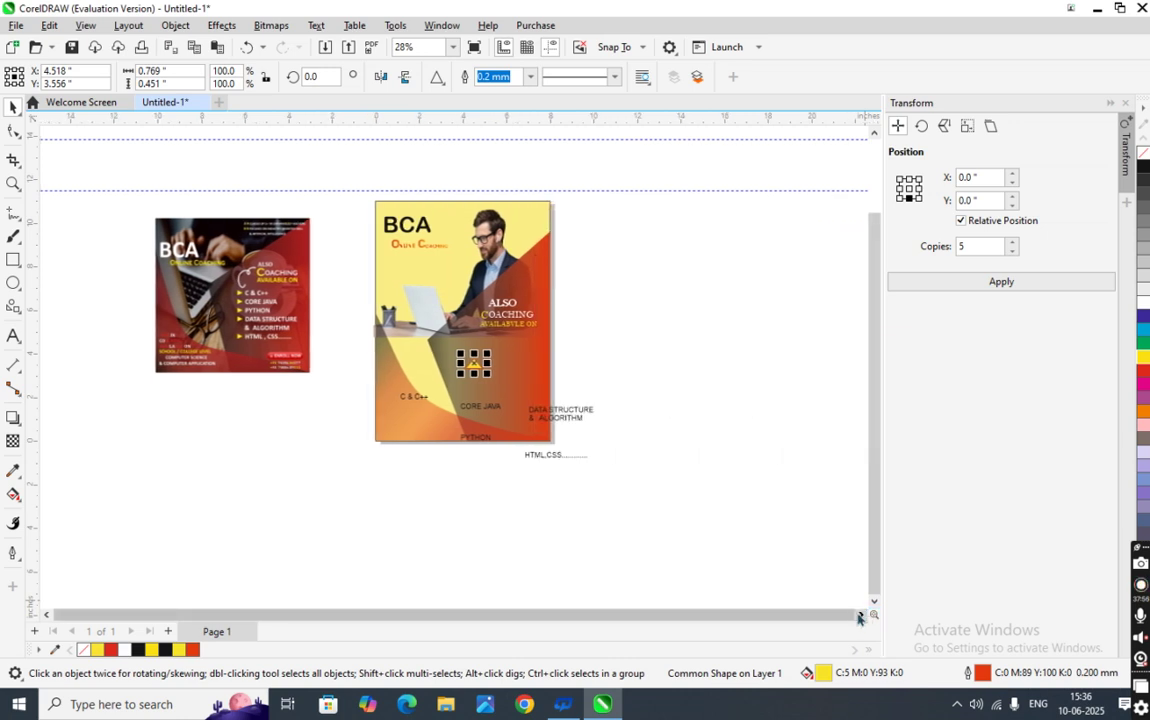
scroll(472, 368, "up", 5)
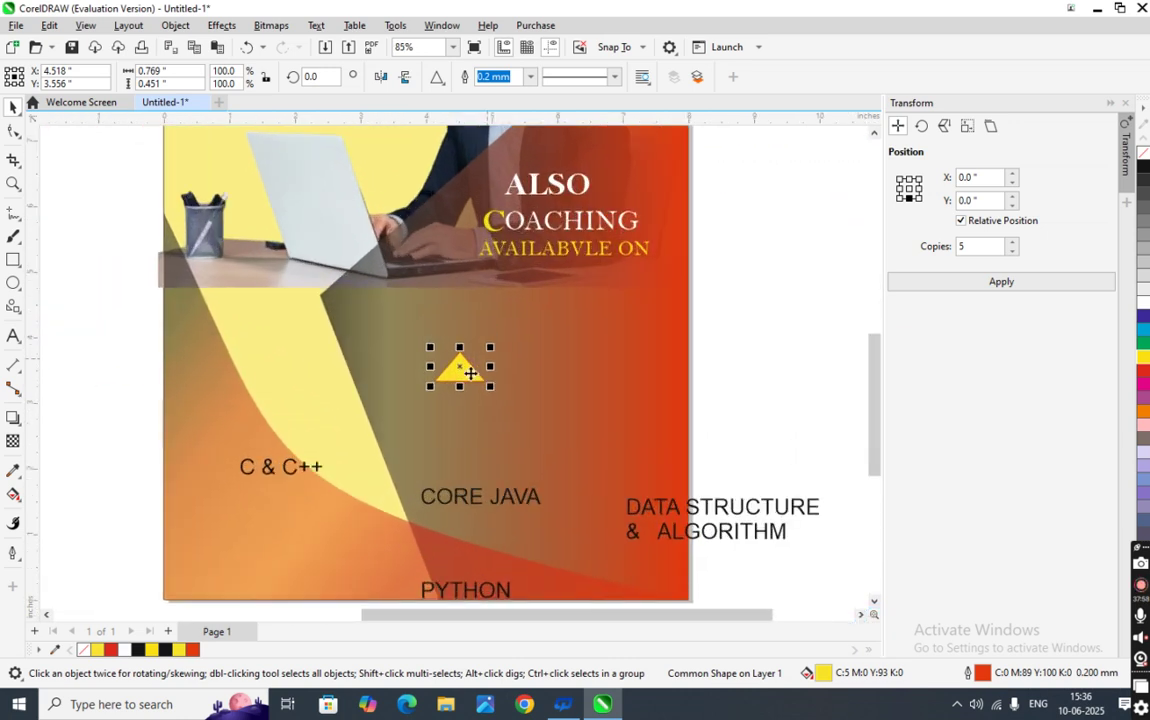
mouse_move(490, 386)
left_mouse_down()
mouse_move(474, 383)
mouse_move(483, 385)
left_mouse_up()
left_click(731, 411)
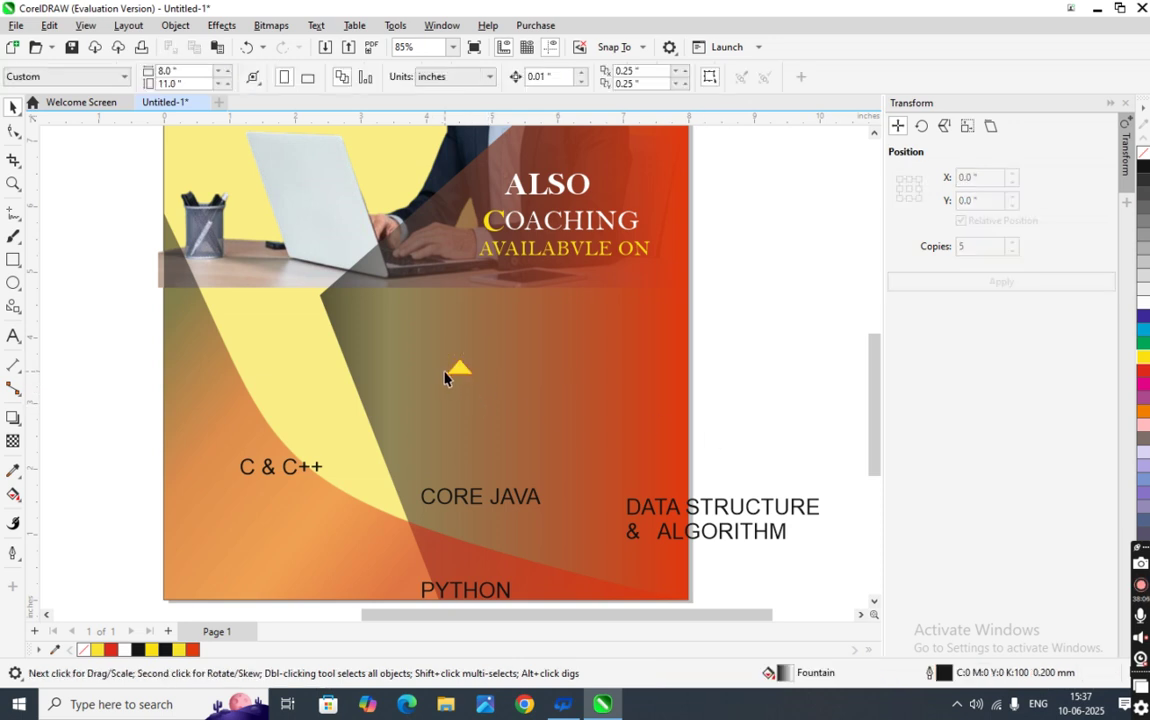
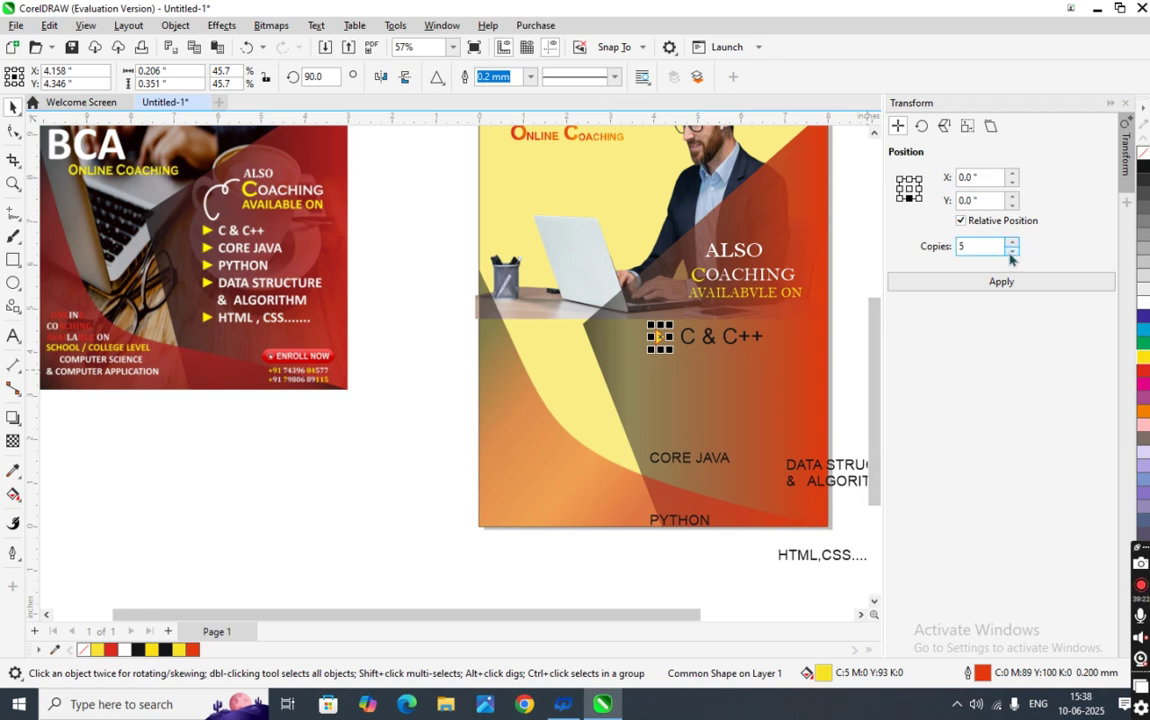
- Make 4 copies of the arrow bullet and drag one copy below the first bullet
left_click(1011, 251)
left_click(995, 287)
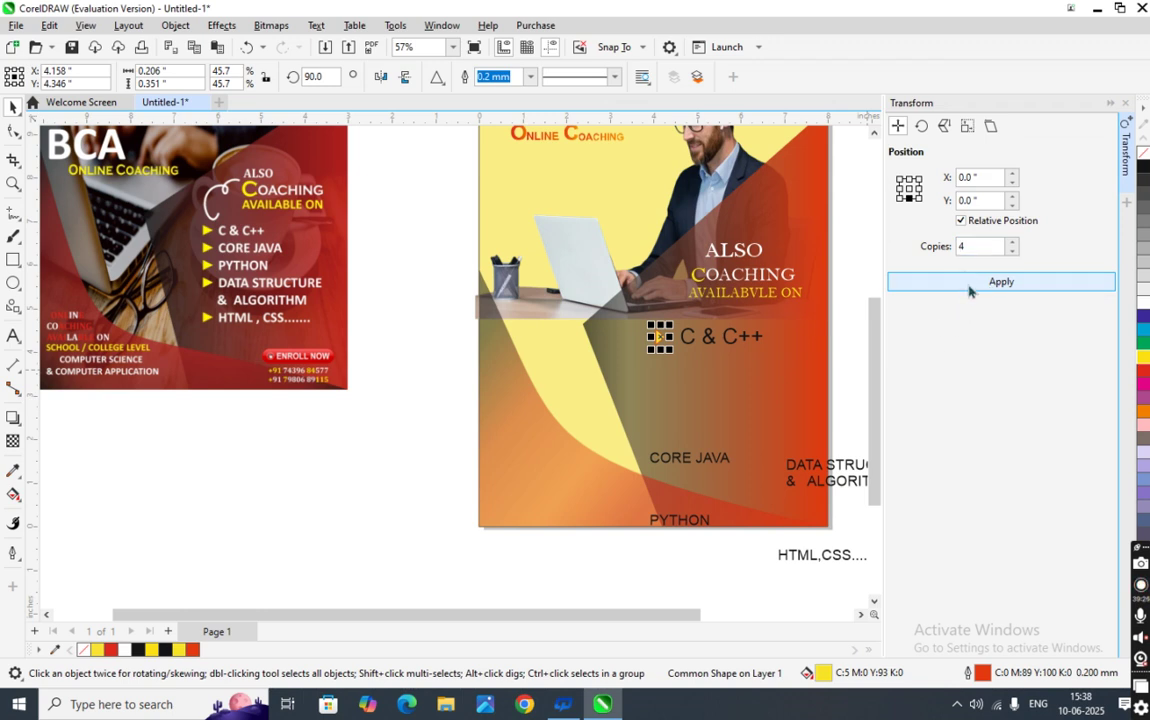
scroll(643, 346, "up", 3)
left_click_drag(672, 340, 679, 440)
scroll(674, 505, "down", 2)
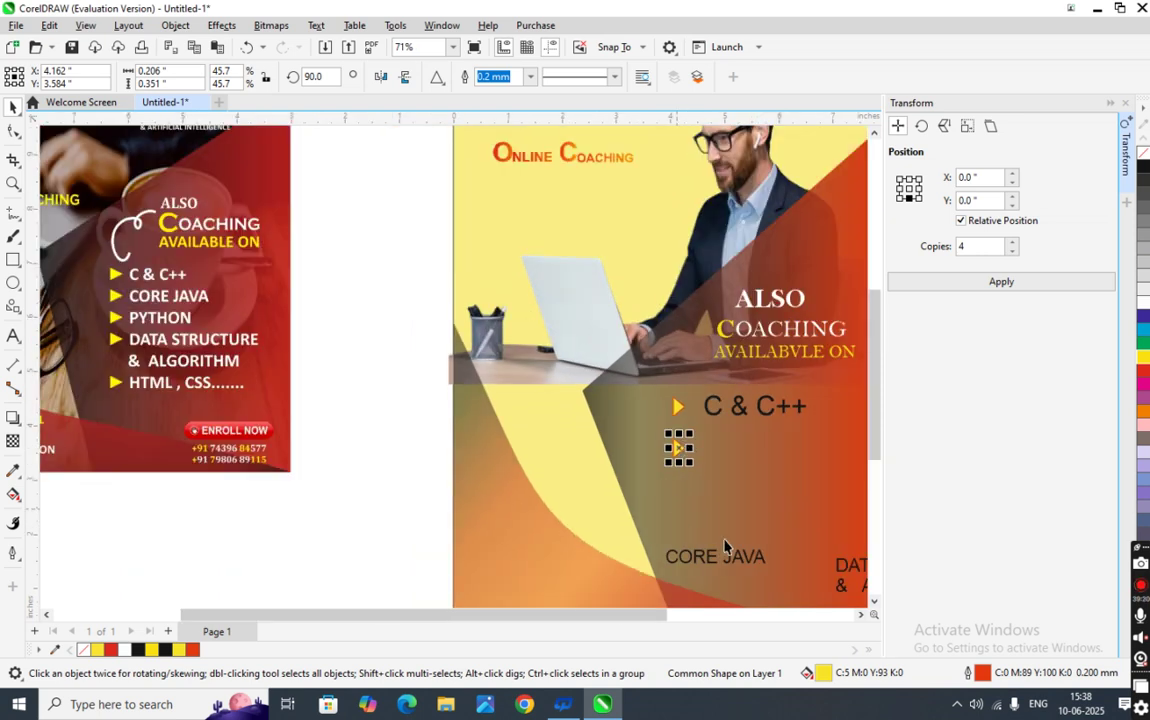
- Move CORE JAVA beside the second arrow and drop another arrow onto the third row
left_click(709, 563)
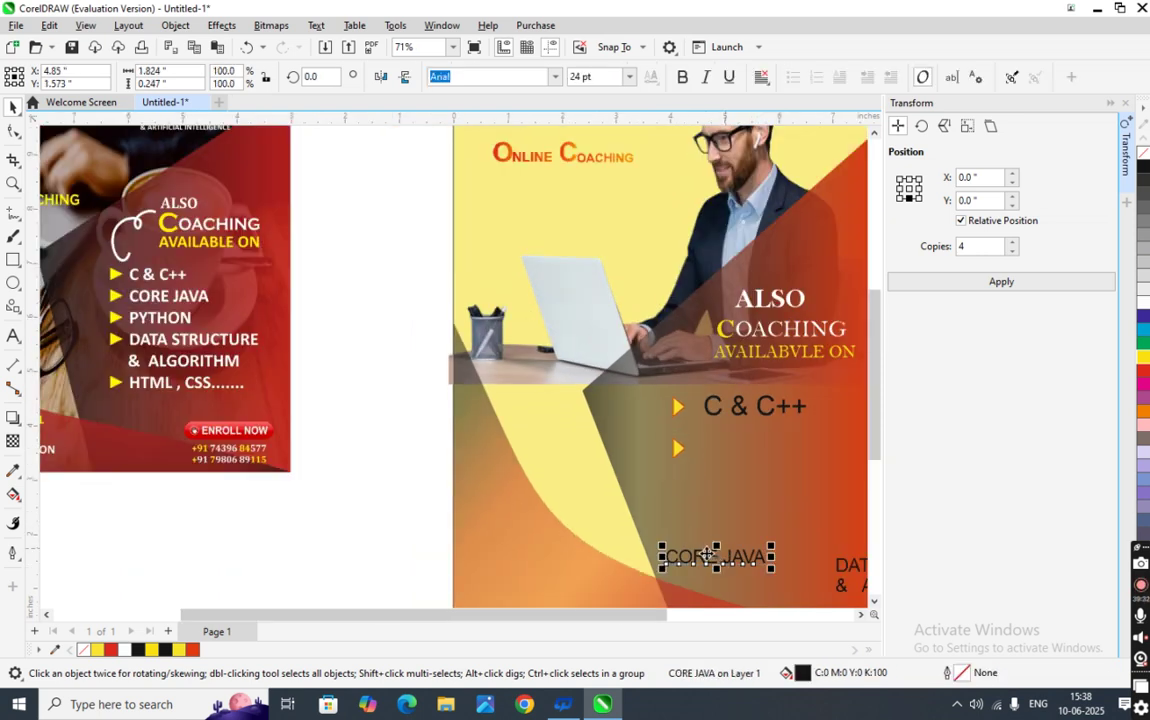
left_click_drag(709, 558, 755, 462)
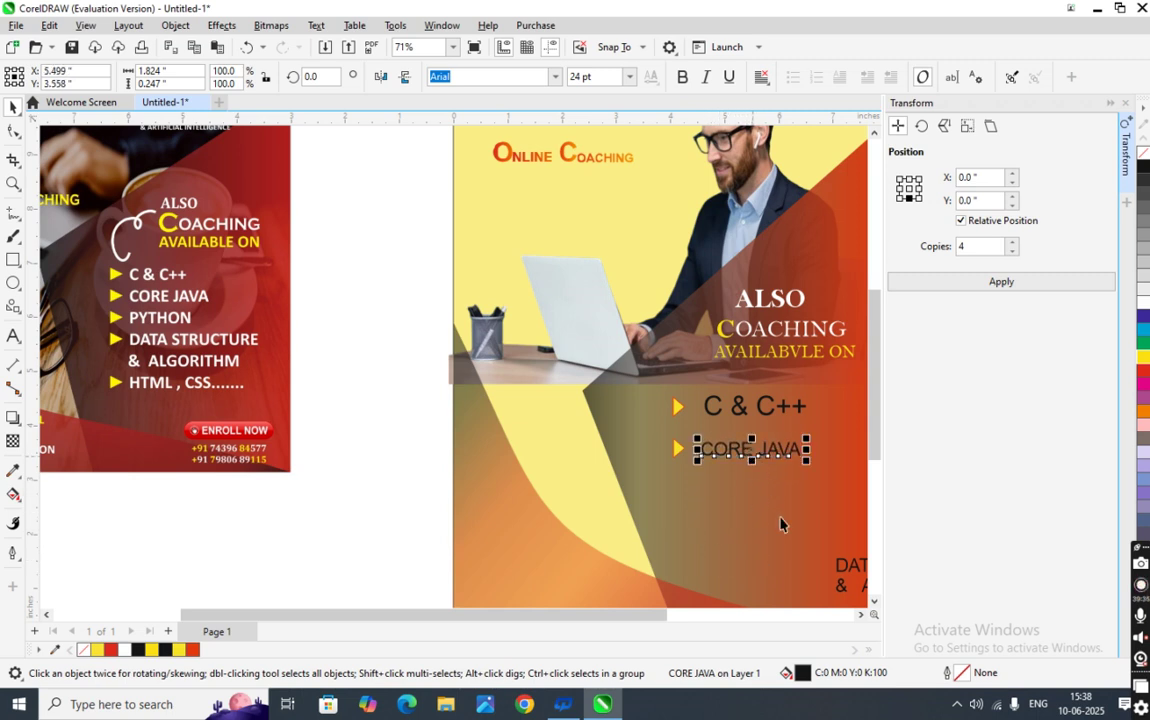
left_click(678, 407)
left_click_drag(678, 407, 680, 503)
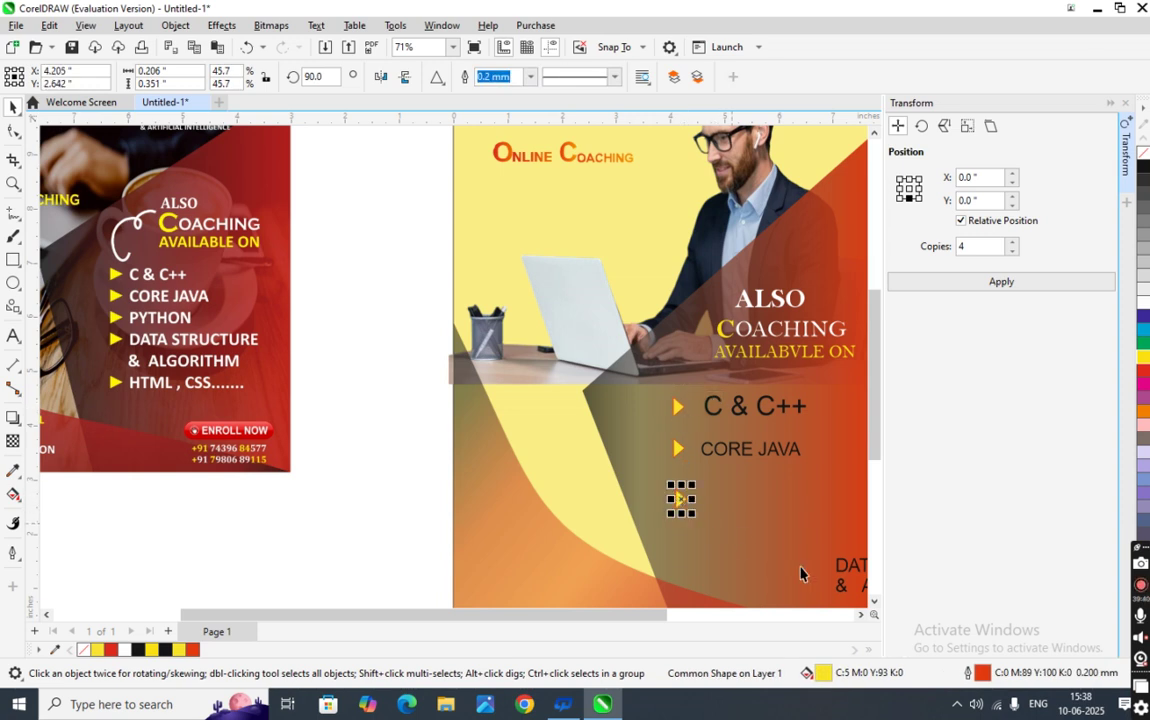
scroll(785, 548, "down", 2)
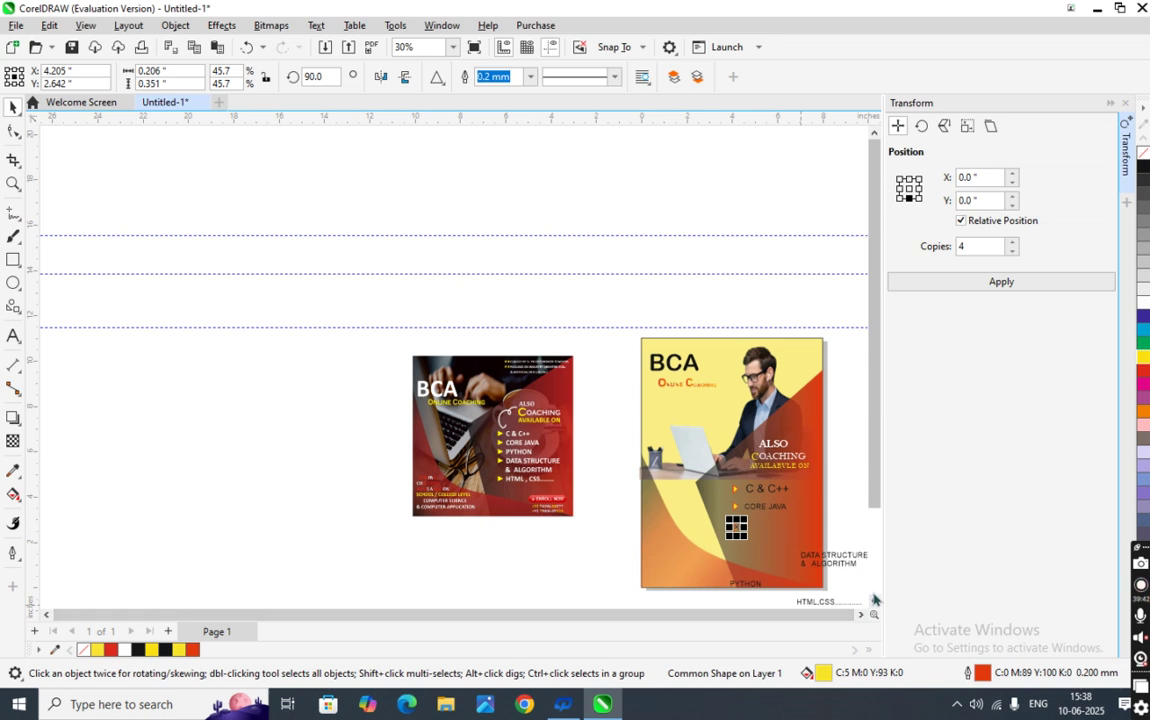
- Move PYTHON beside the third arrow and place an arrow on the fourth row
left_click(874, 601)
left_click(745, 538)
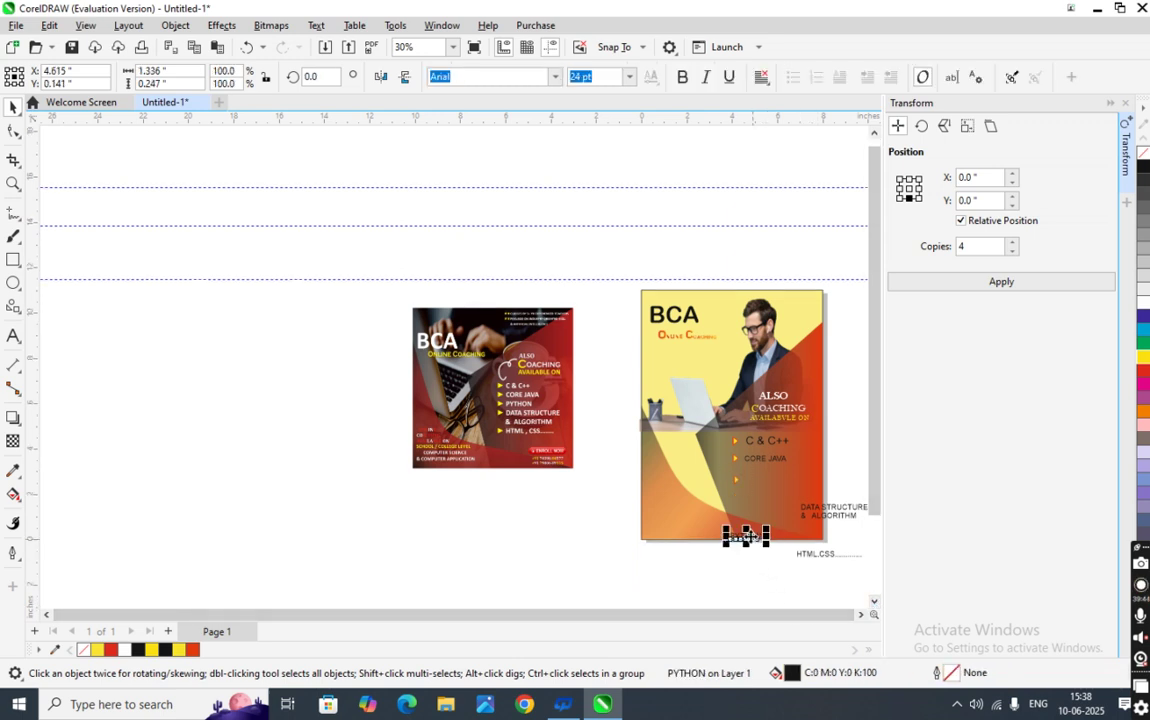
left_click_drag(757, 530, 765, 487)
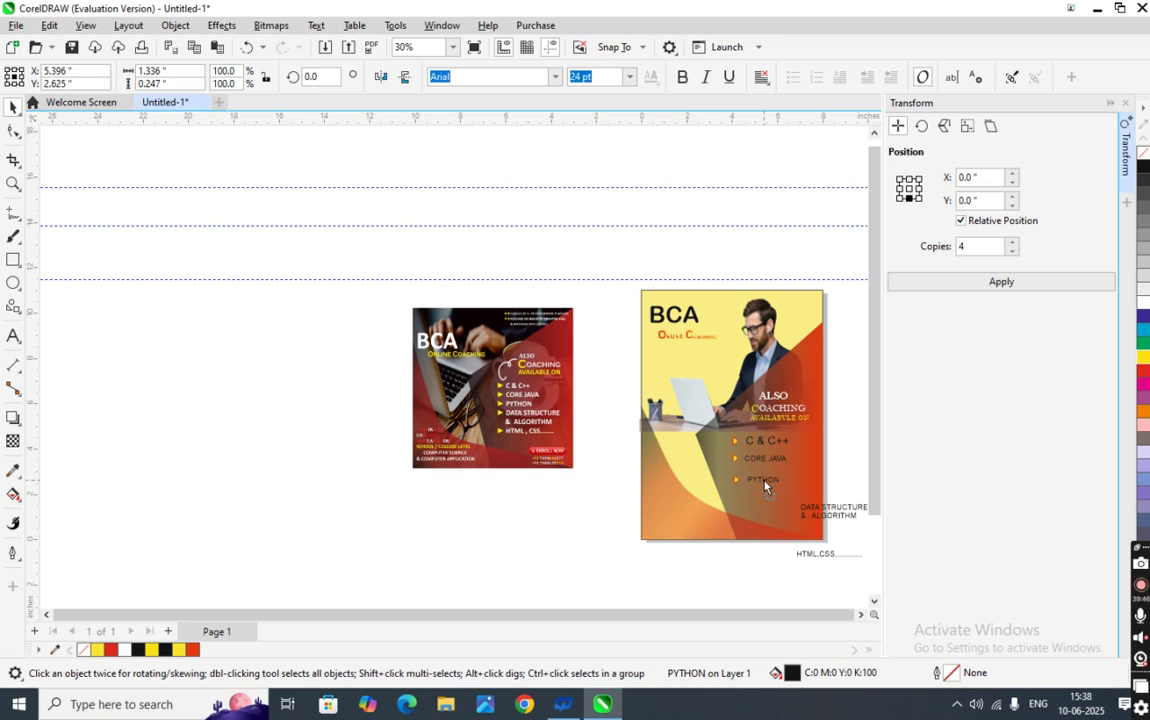
left_click(835, 497)
scroll(742, 478, "up", 1)
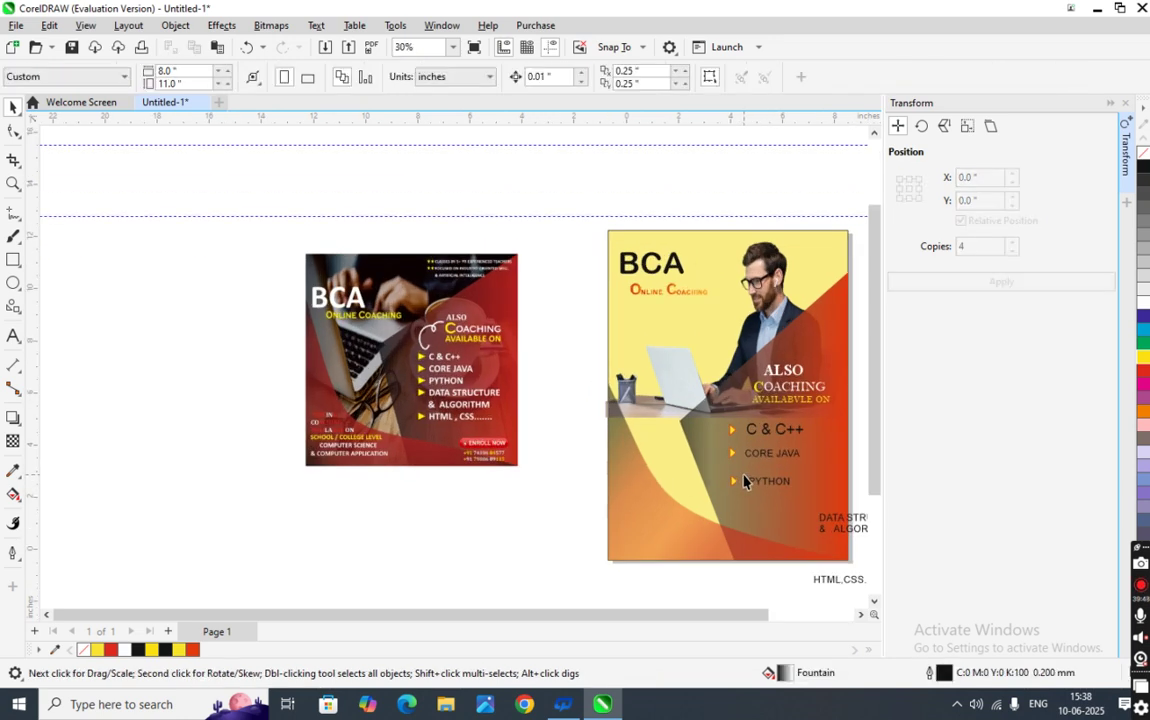
left_click_drag(734, 427, 736, 516)
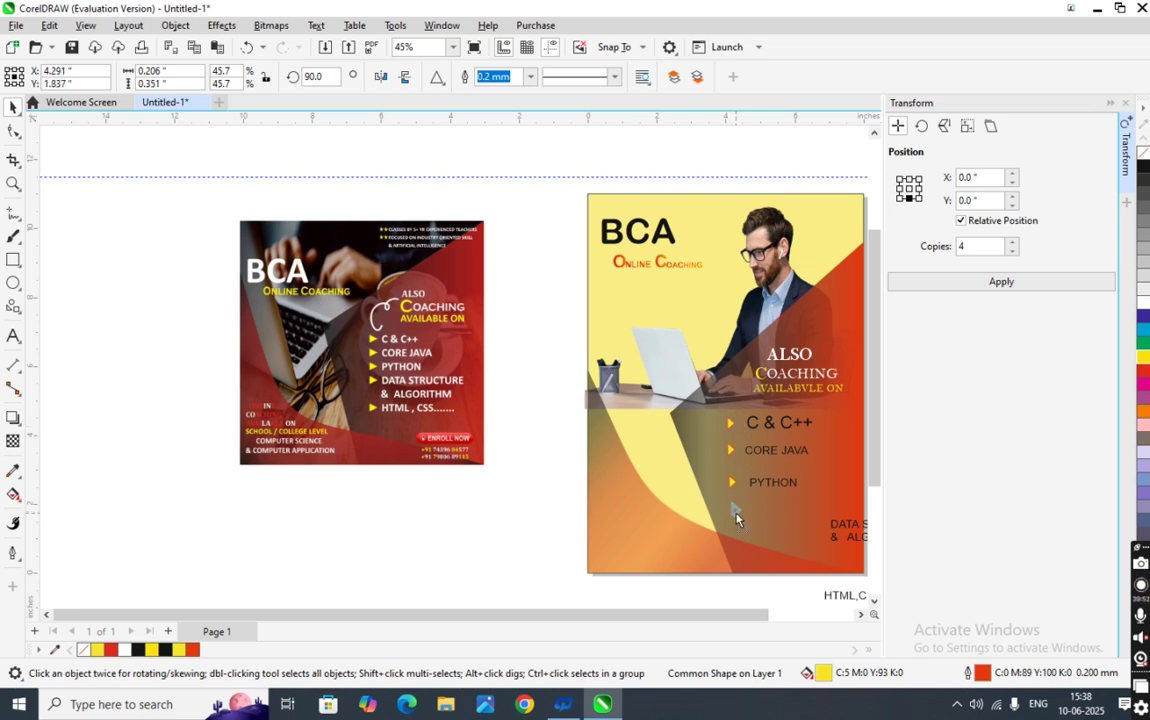
left_click_drag(736, 513, 736, 512)
- Place DATA STRUCTURE & ALGORITHM beside the fourth arrow and HTML,CSS below the list
left_click(838, 527)
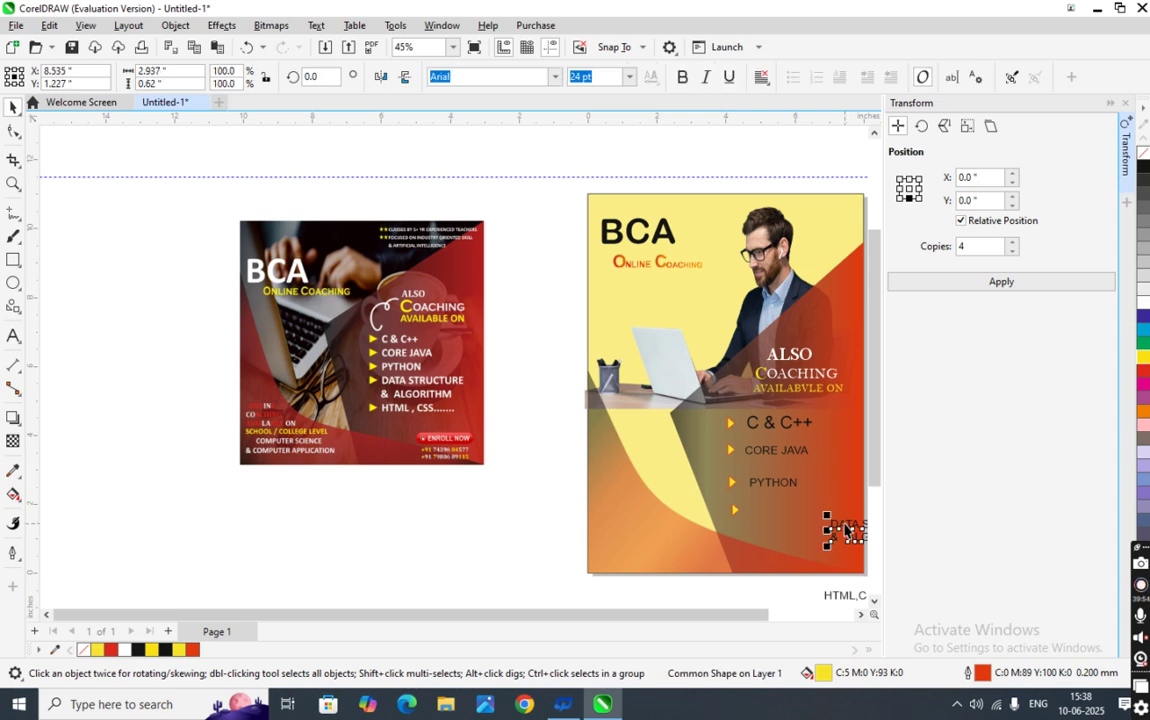
left_click_drag(838, 527, 772, 515)
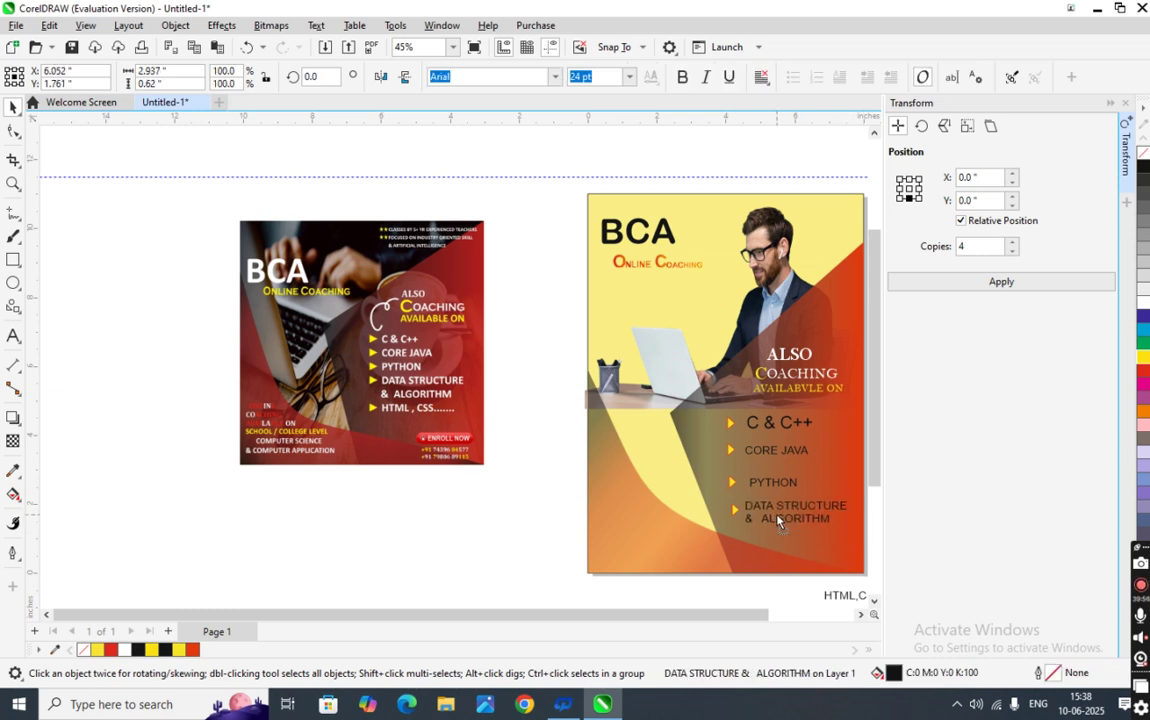
scroll(772, 515, "down", 2)
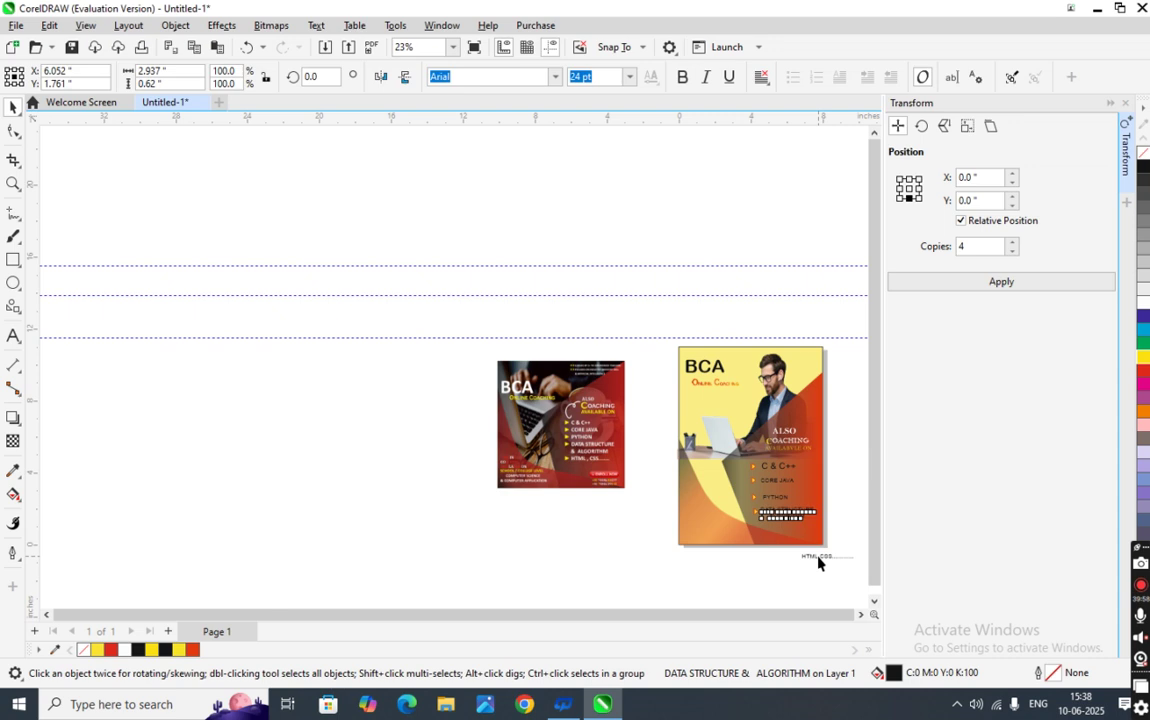
left_click(816, 556)
scroll(818, 558, "up", 2)
left_click(805, 555)
left_click_drag(805, 555, 729, 498)
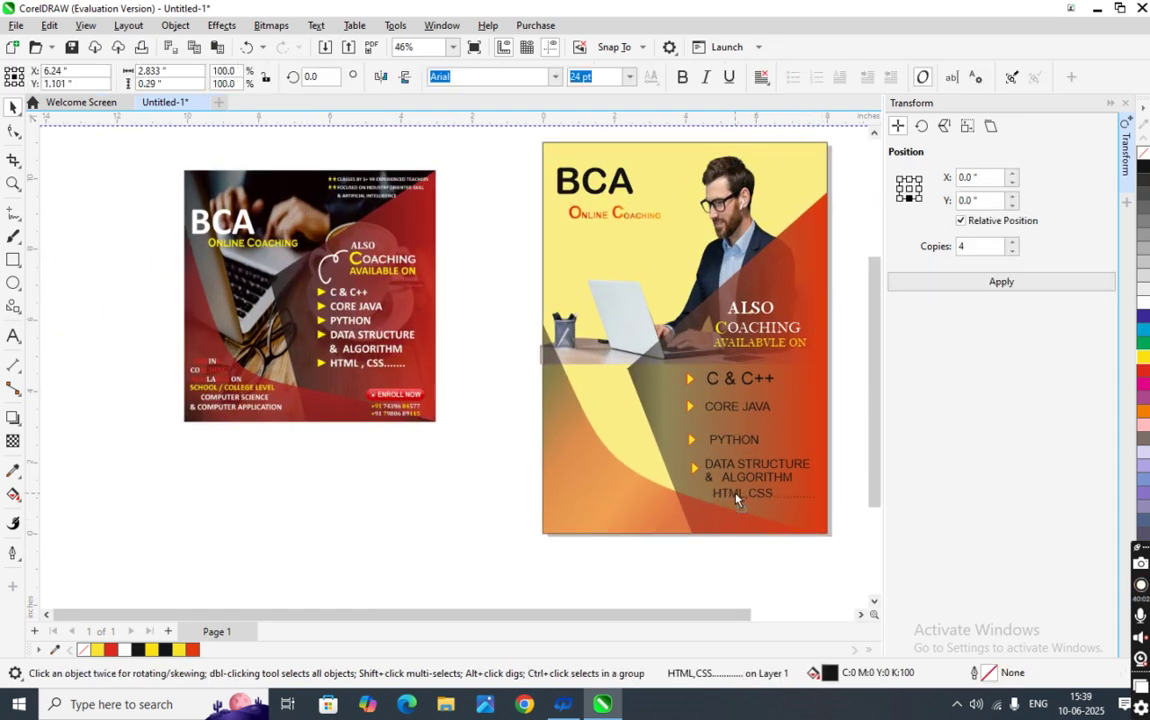
- Nudge DATA STRUCTURE and PYTHON up, level an arrow with HTML,CSS, and select the list
left_click(745, 472)
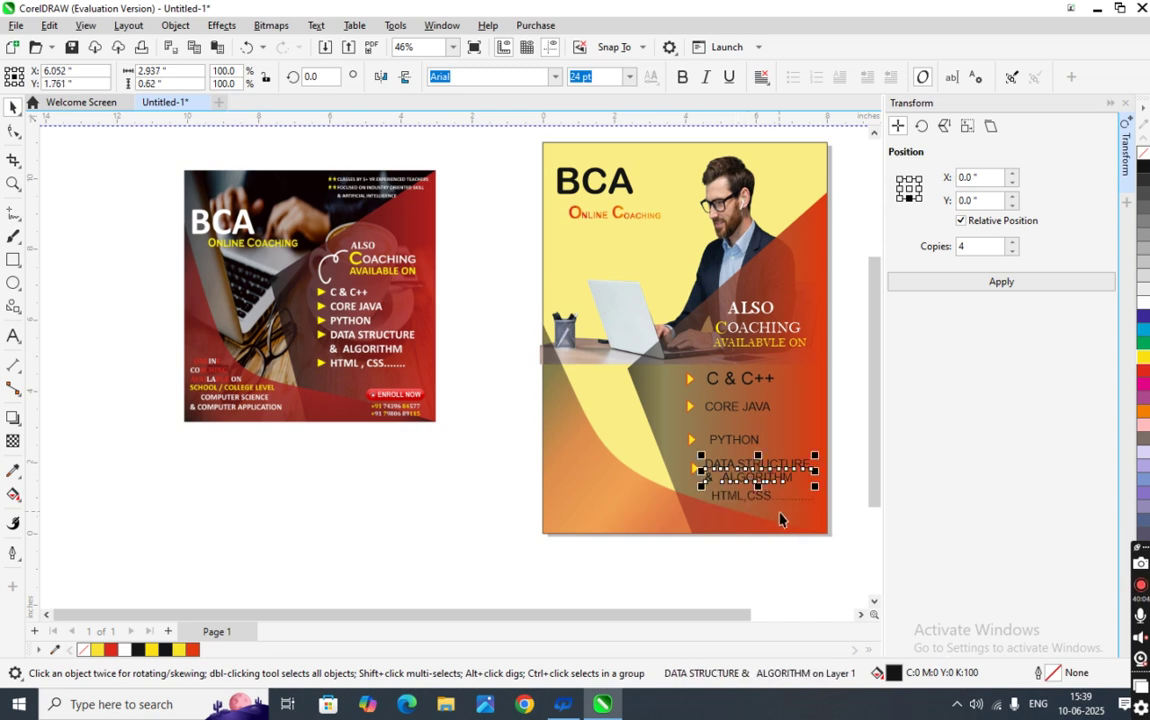
key("Up")
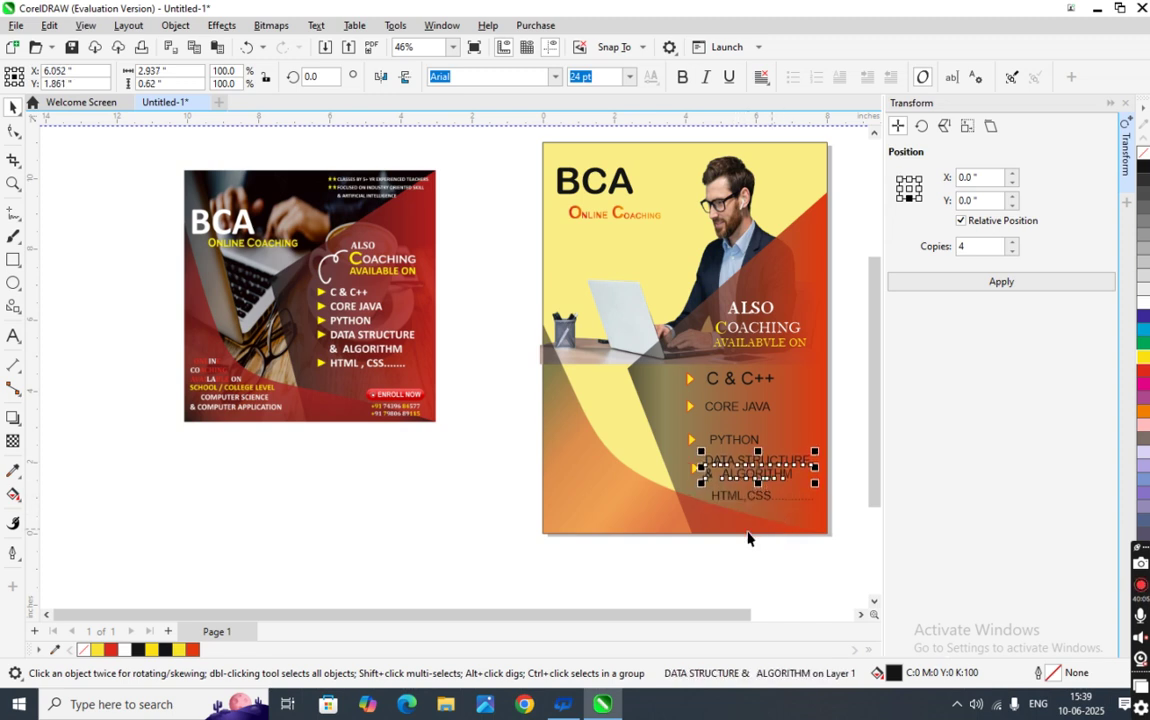
left_click(730, 441)
key("Up")
left_click(690, 440)
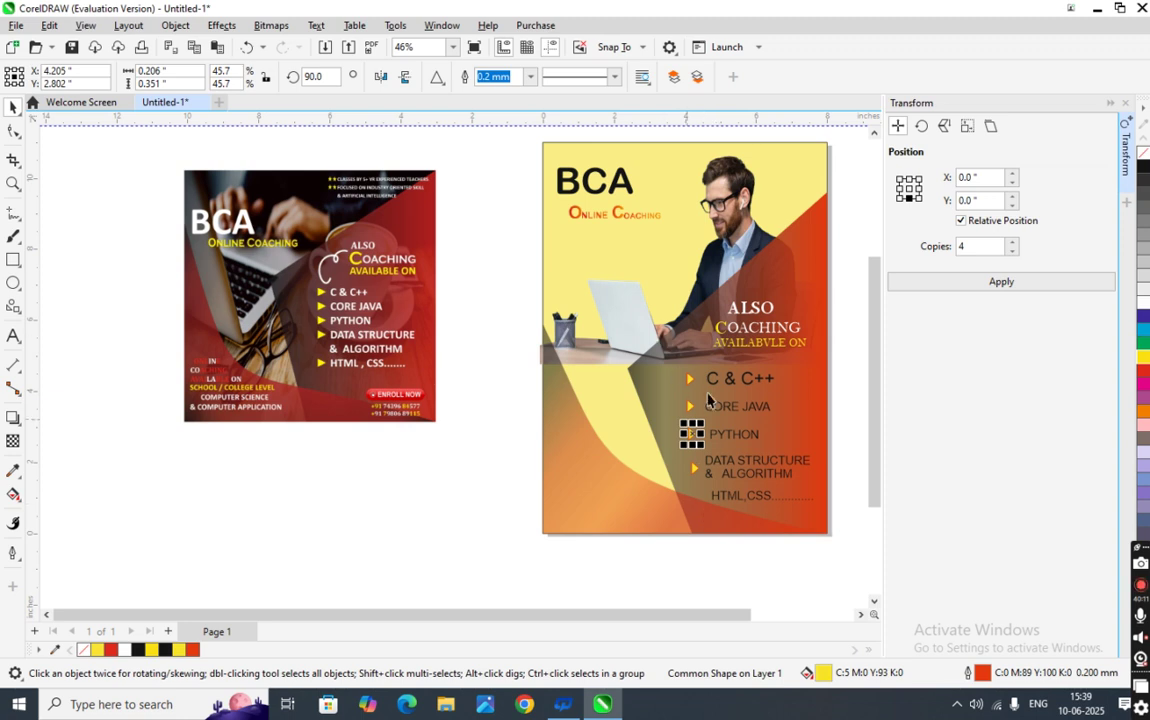
left_click(697, 470)
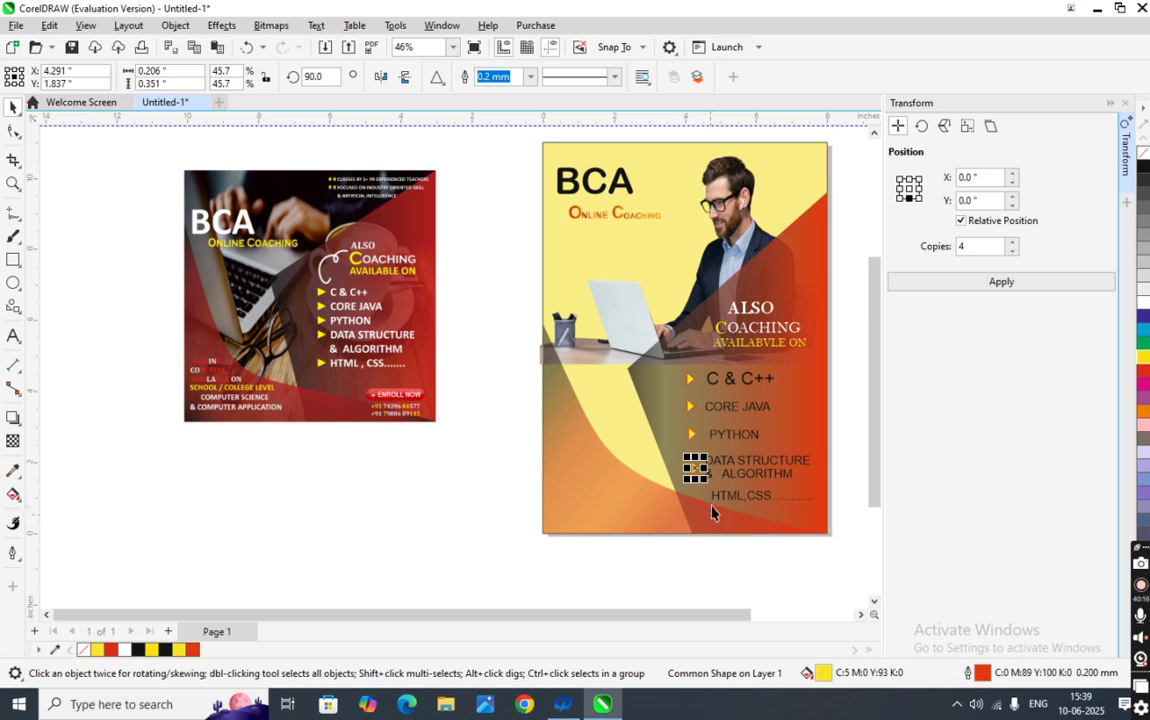
scroll(674, 475, "up", 1)
key("Down")
key("Down")
key("Down")
key("Down")
key("Down")
key("Down")
key("Down")
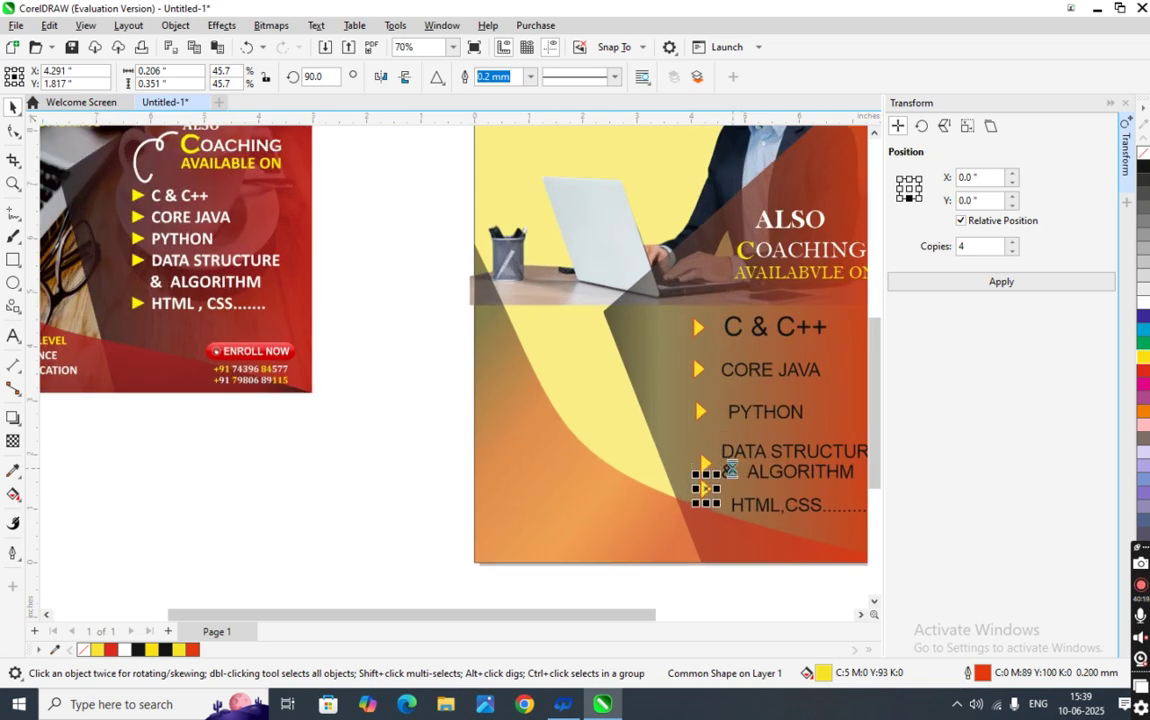
key("Down")
key("Down")
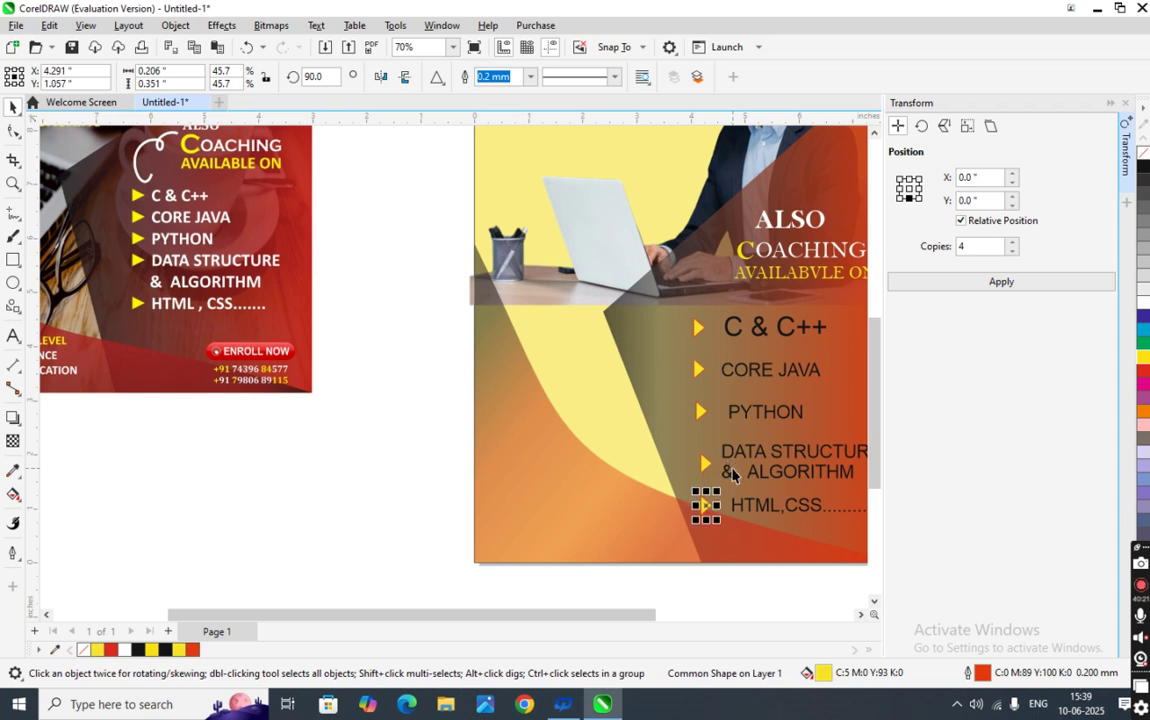
key("Up")
key("Up")
key("Up")
key("Up")
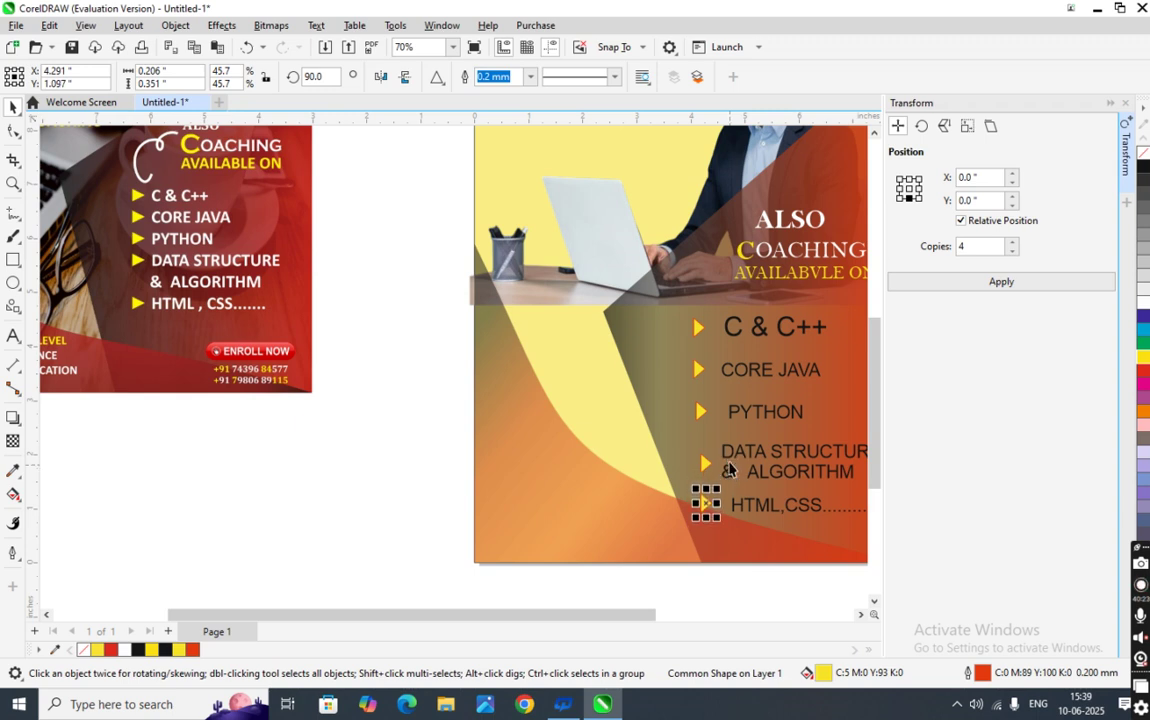
scroll(733, 473, "down", 2)
left_click_drag(836, 527, 698, 410)
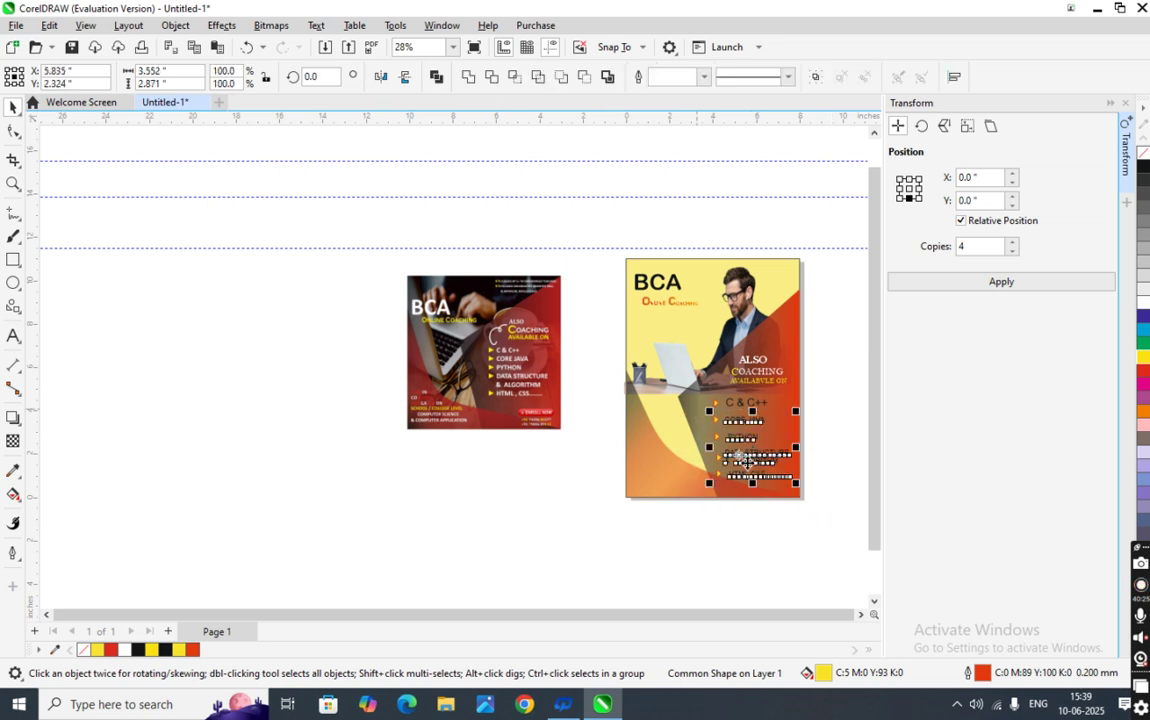
- Nudge the whole bullet list up two steps
key("Up")
key("Up")
key("Up")
key("Up")
key("Up")
key("Up")
key("Up")
key("Up")
key("Up")
key("Up")
key("Up")
key("Up")
key("Up")
key("Up")
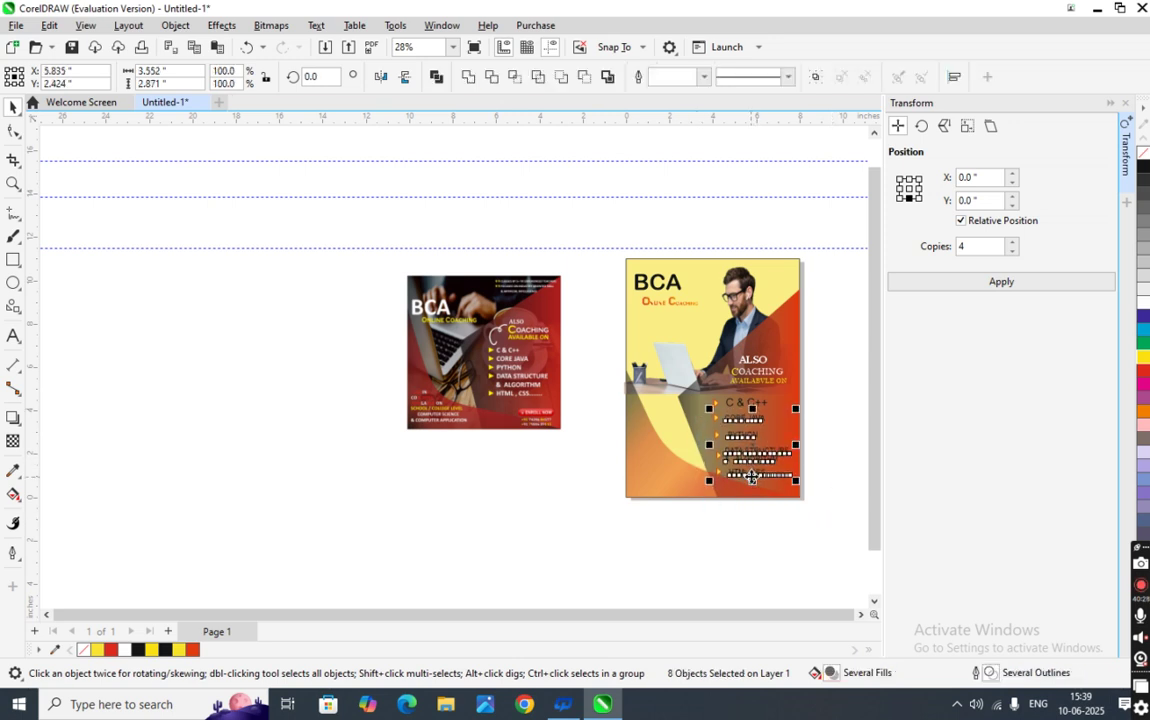
key("Up")
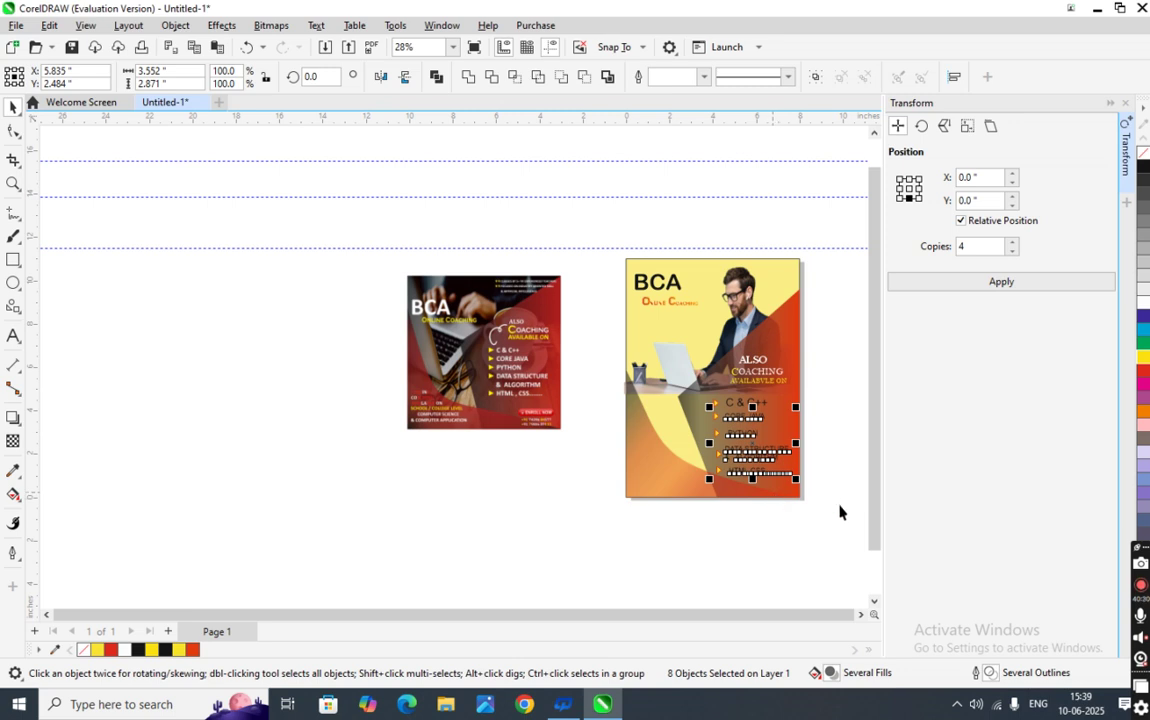
left_click(816, 490)
scroll(781, 453, "up", 2)
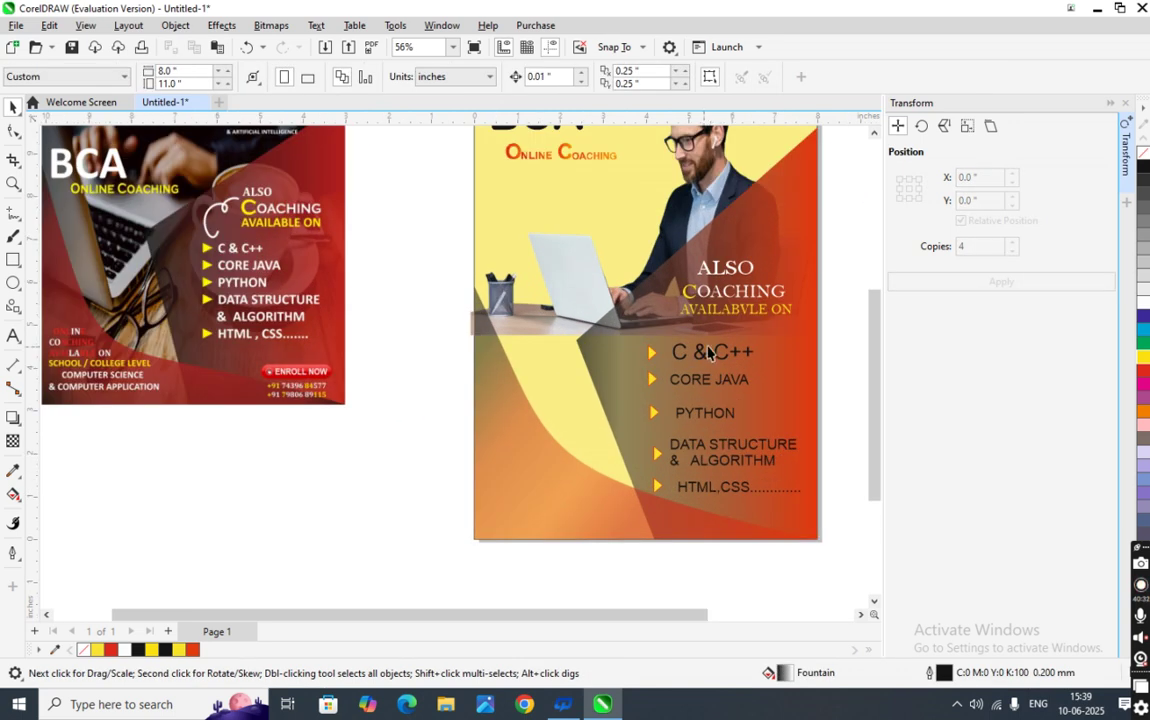
left_click(733, 384)
left_click(839, 447)
- Align the five arrow bullets on a common left edge
left_click(657, 456)
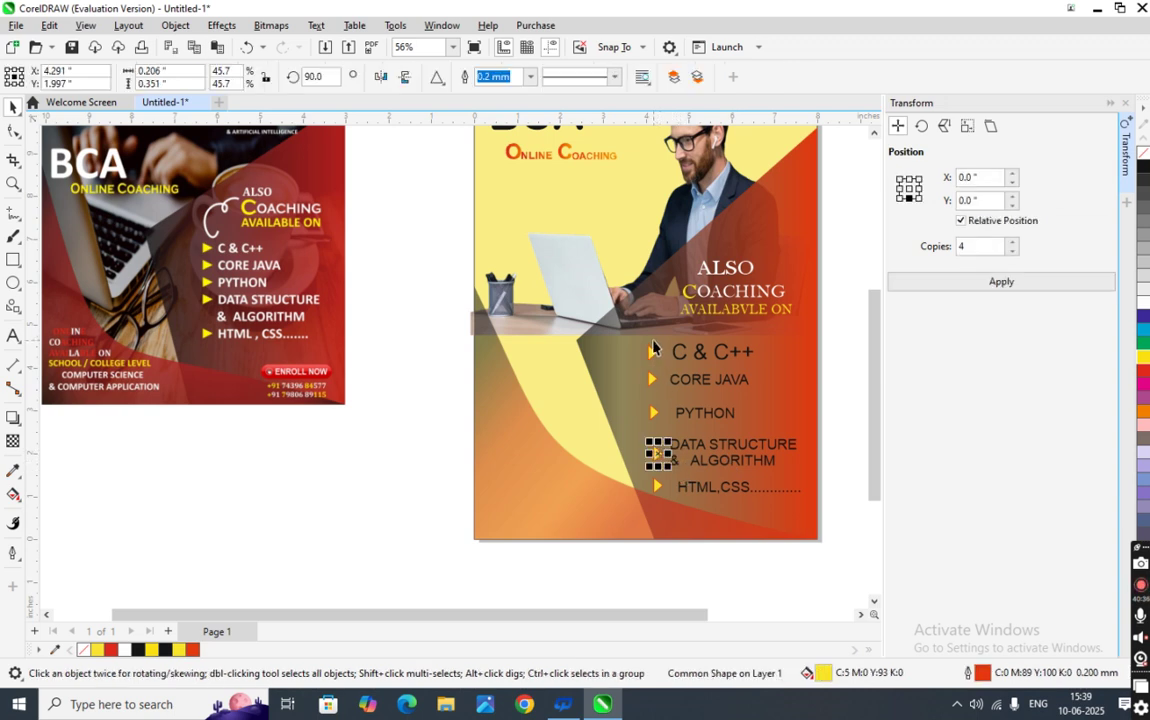
left_click(657, 487, "shift")
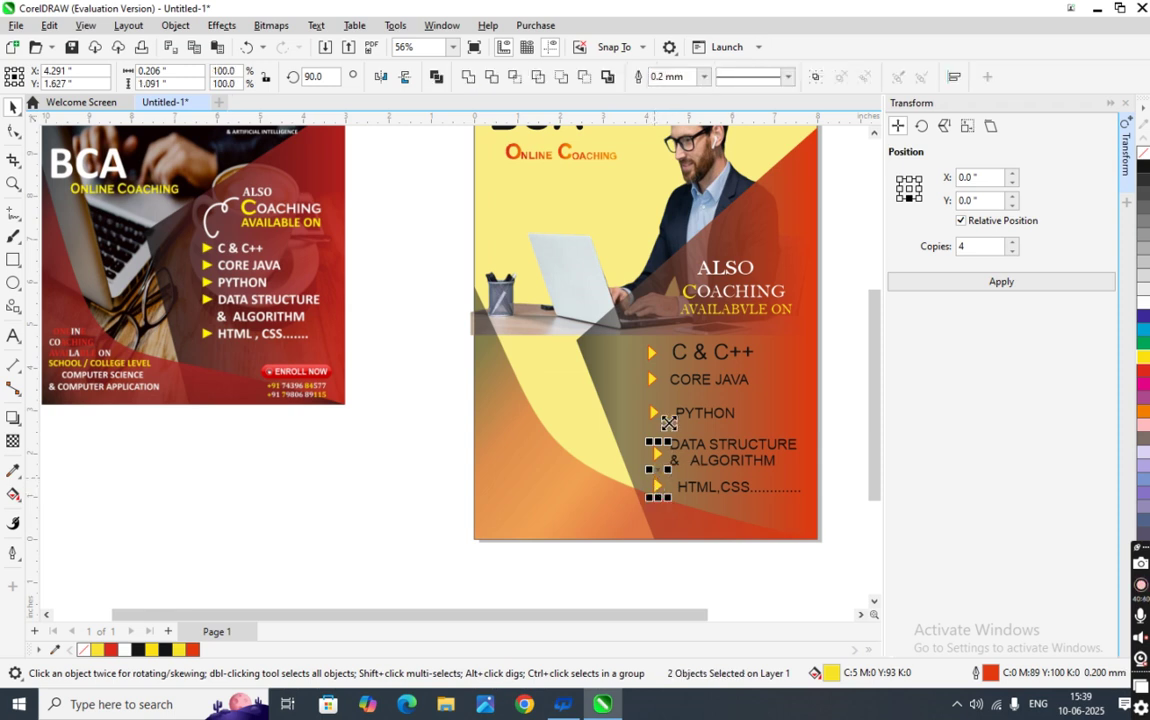
left_click(654, 414, "shift")
left_click(651, 376, "shift")
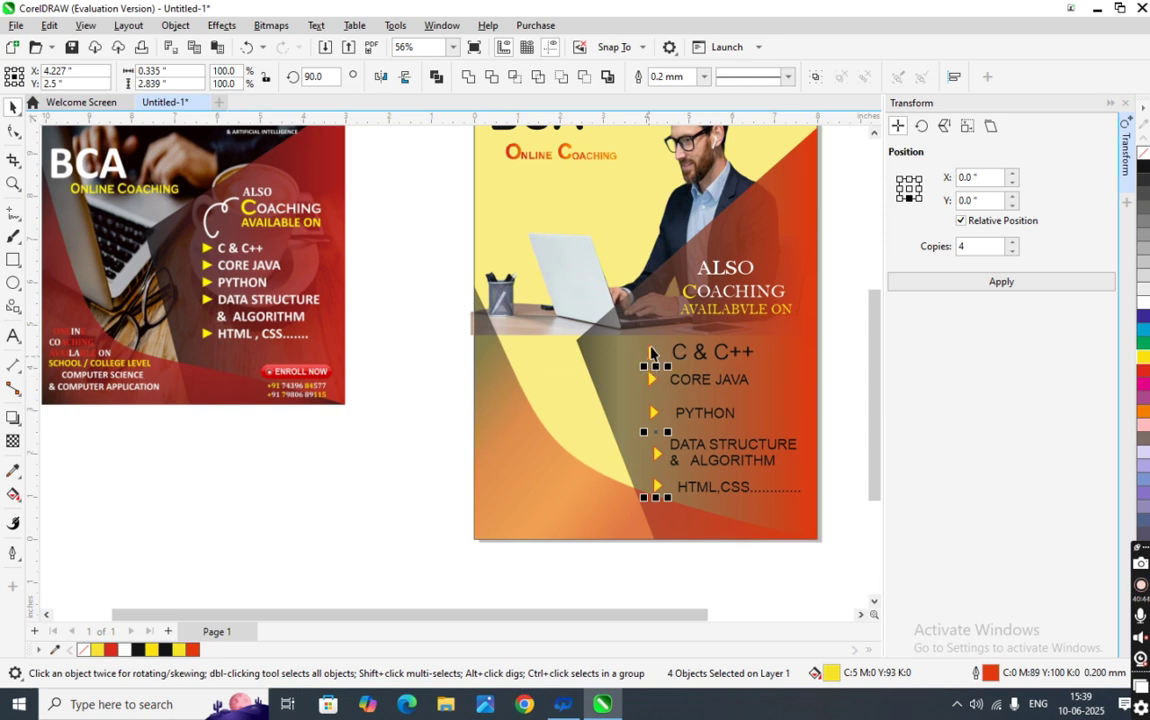
left_click(650, 352, "shift")
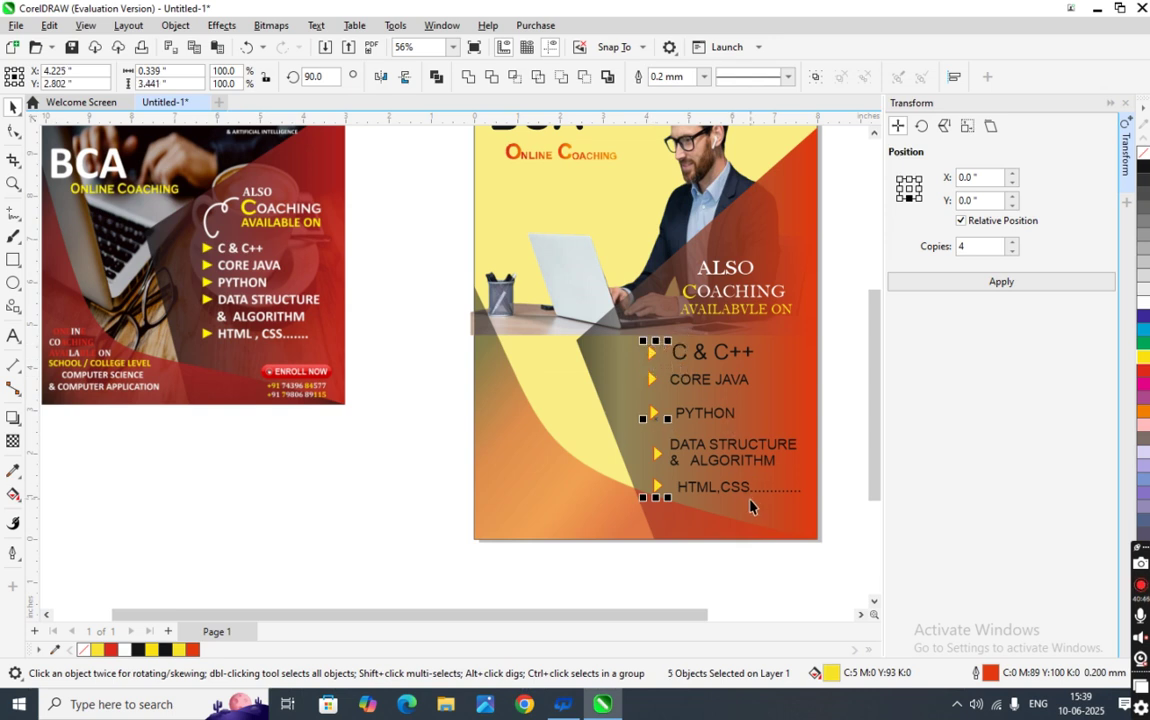
key("l")
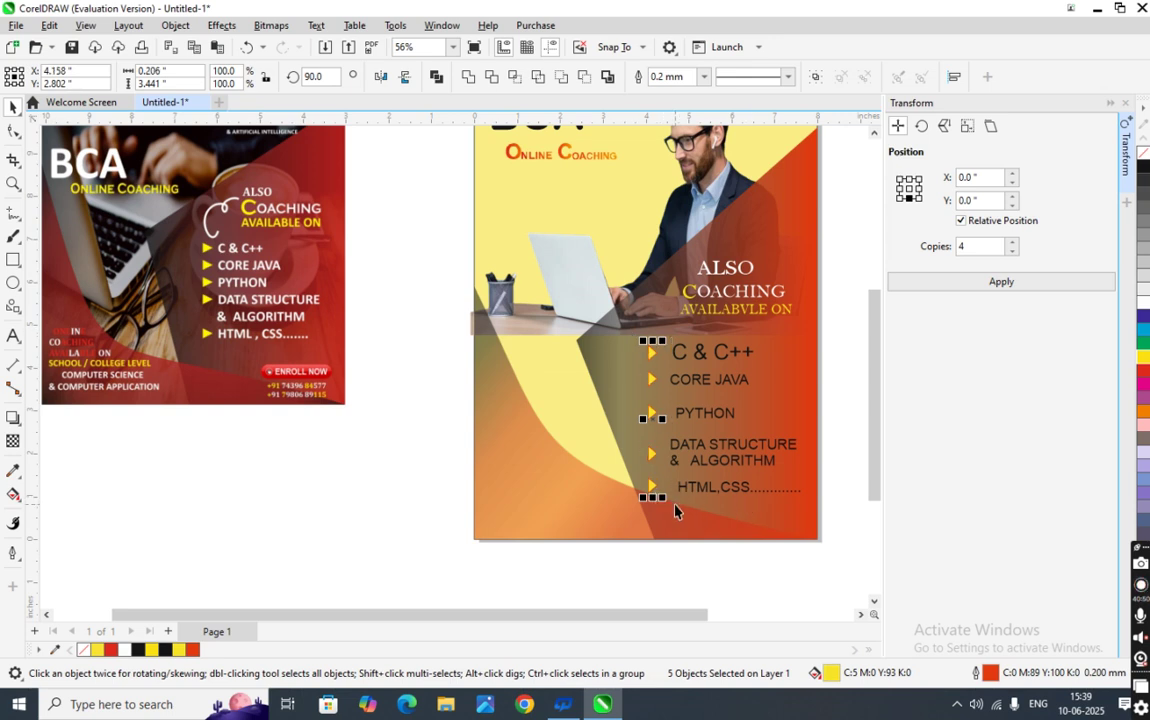
- Select all five course-name texts together, from HTML,CSS up to C & C++
left_click(725, 487)
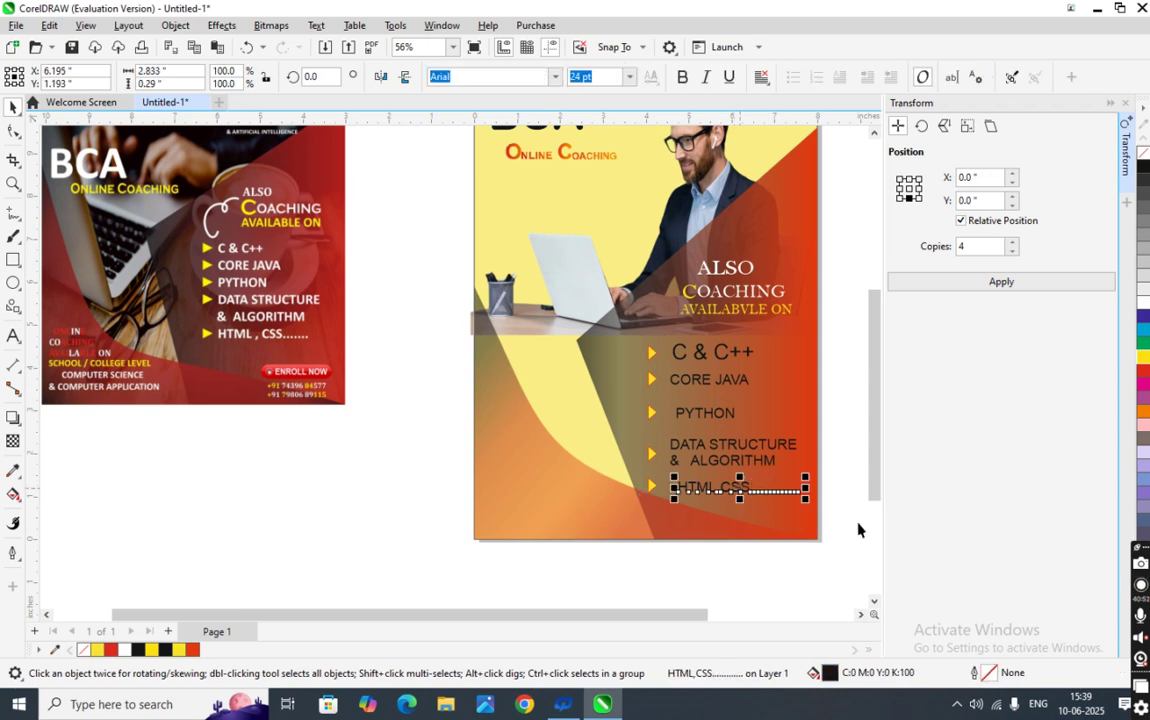
left_click(676, 355, "shift")
left_click(708, 380, "shift")
left_click(705, 413, "shift")
left_click(732, 446, "shift")
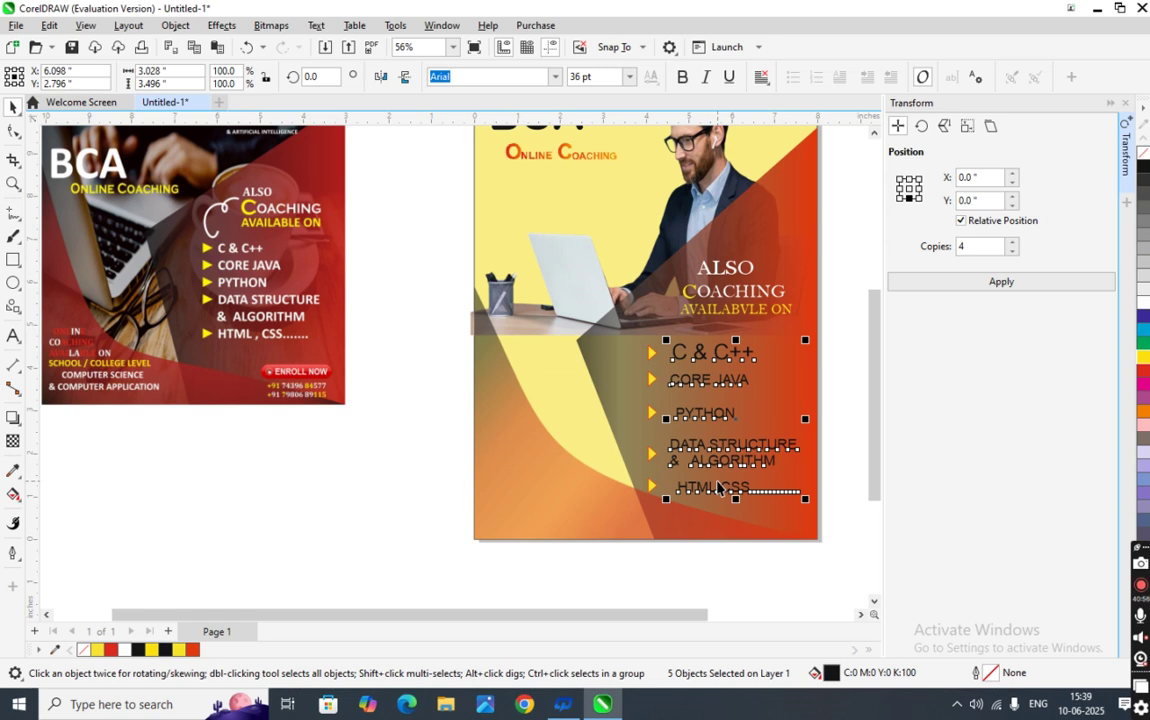
left_click(813, 475)
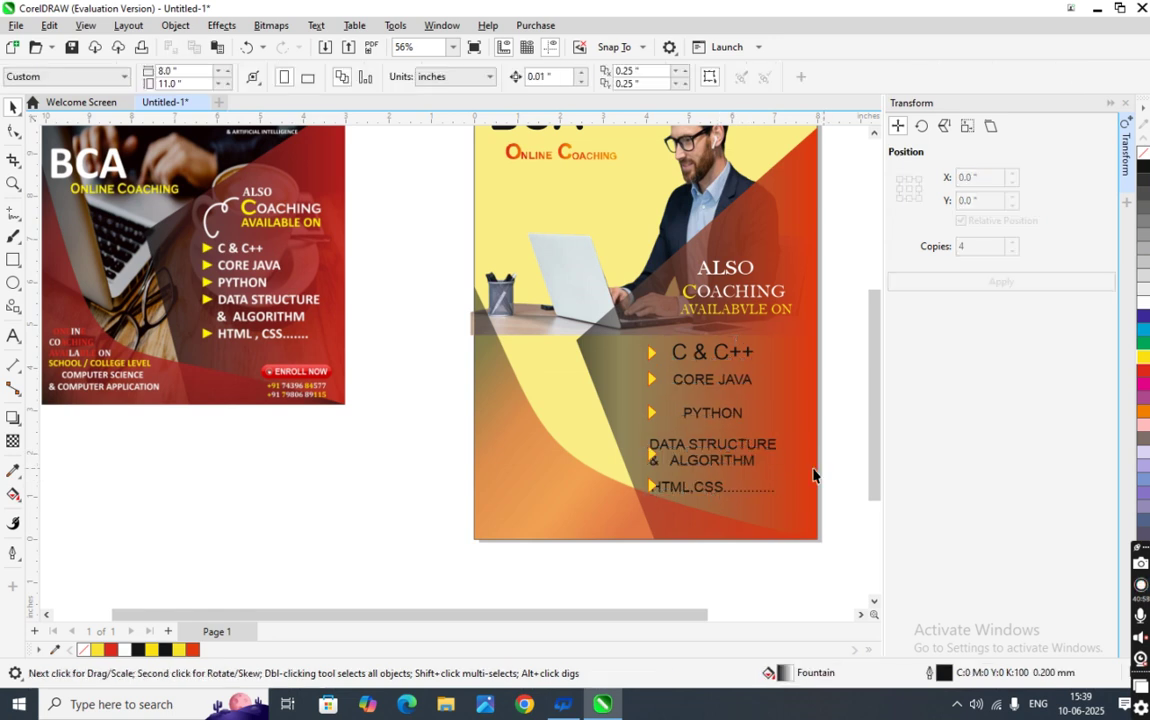
- Nudge DATA STRUCTURE & ALGORITHM and HTML,CSS slightly right, clear of their arrows
left_click(740, 463)
key("Right")
key("Right")
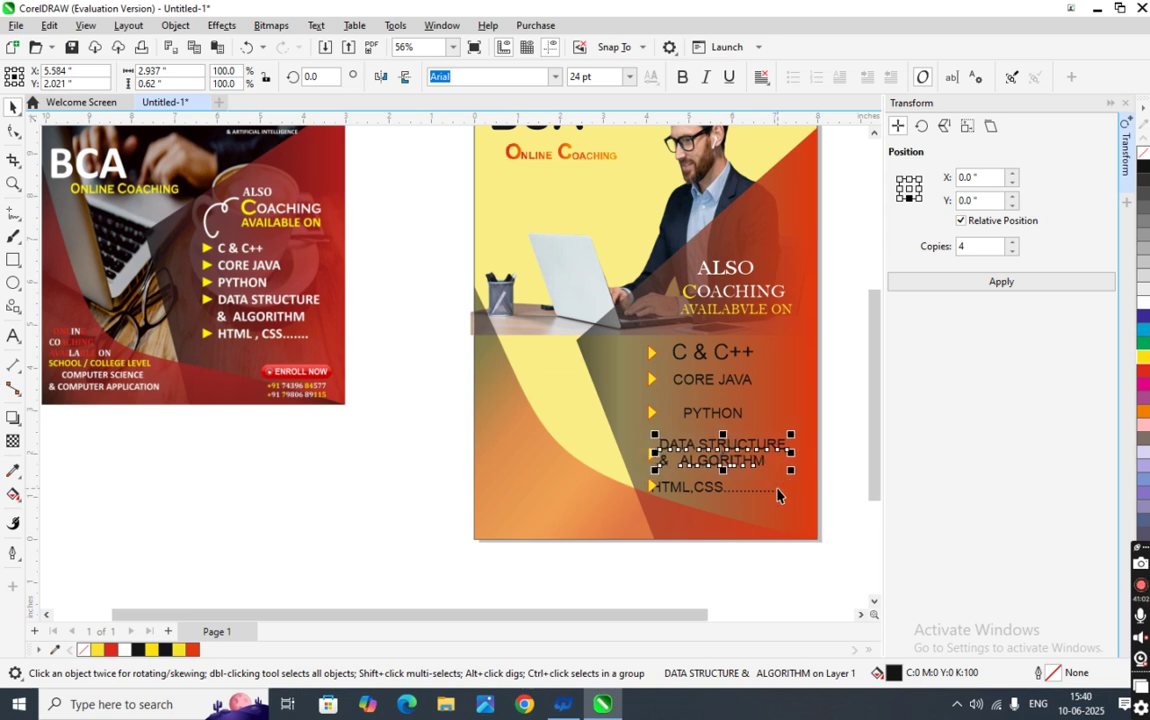
left_click(720, 494)
key("Right")
key("Right")
key("Right")
key("Right")
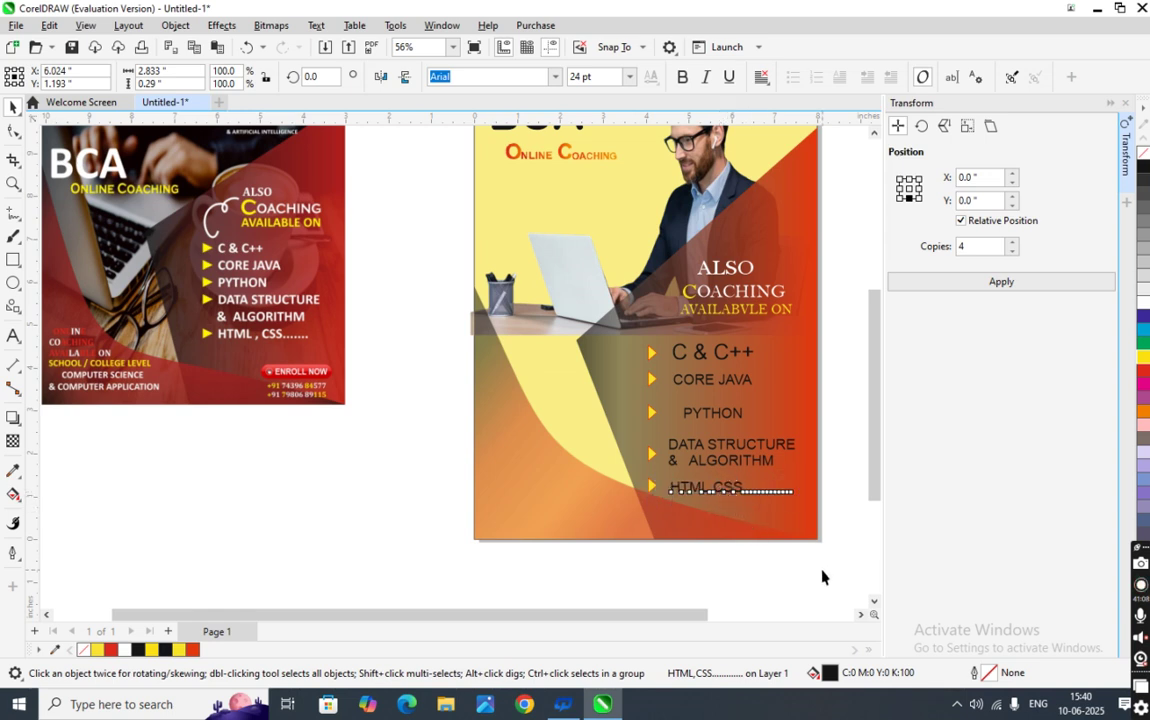
left_click(821, 576)
- Select four course items and check their font size, leaving it unchanged
left_click(722, 492)
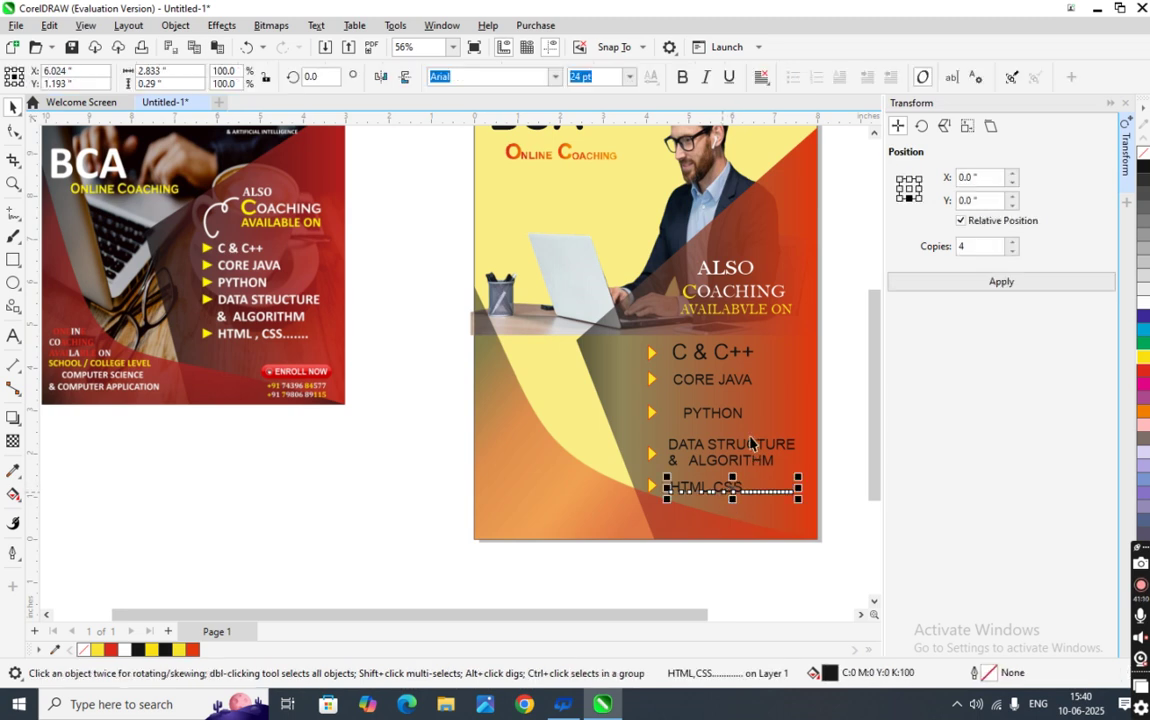
left_click(690, 448, "shift")
left_click(725, 414, "shift")
left_click(717, 383, "shift")
left_click(628, 77)
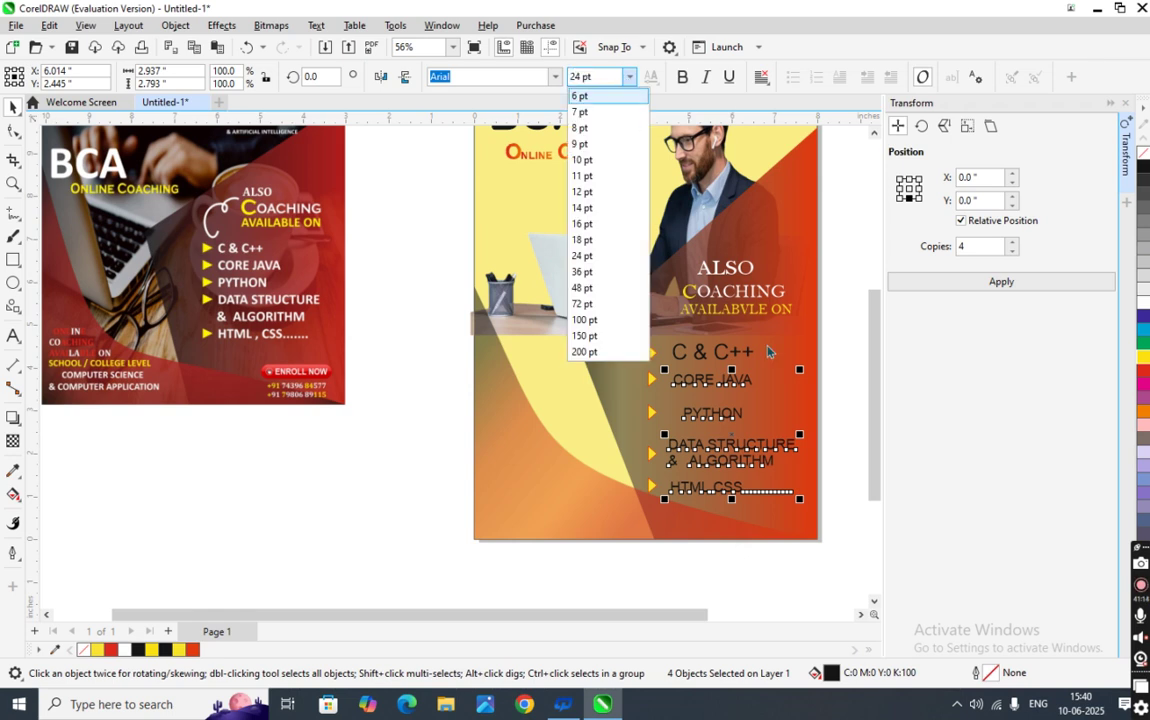
left_click(847, 385)
left_click(860, 330)
- Try 36 pt on three items, undo it, then set C & C++ to 24 pt
left_click(748, 352)
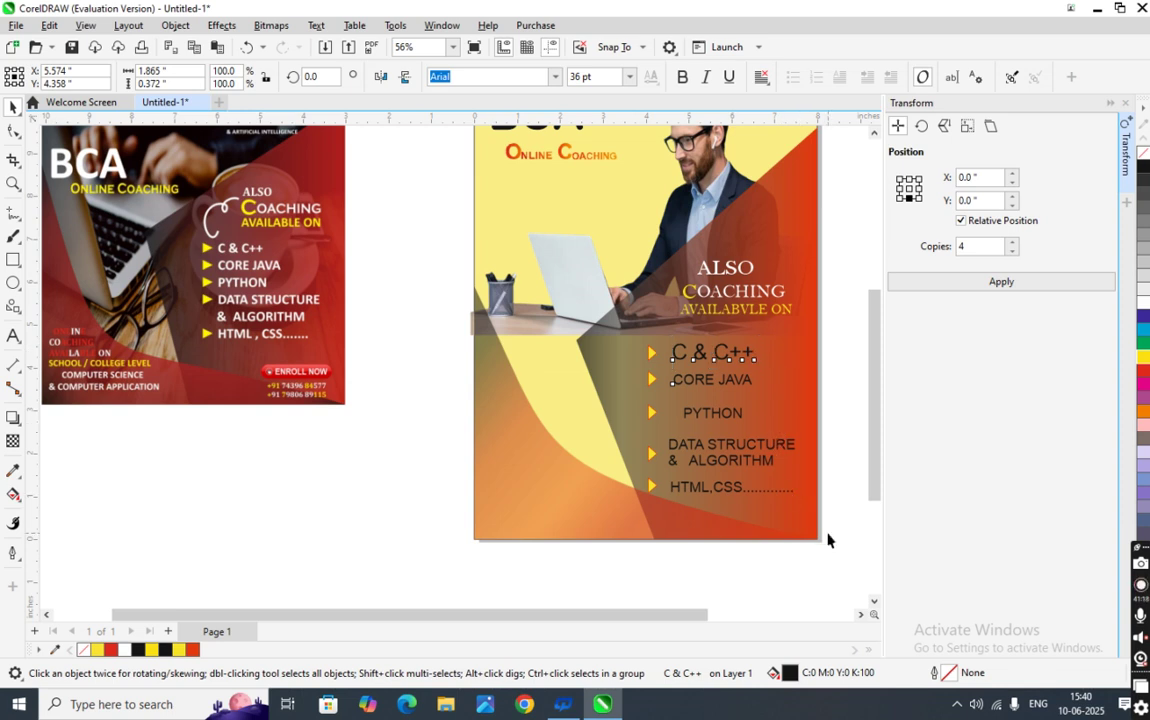
left_click_drag(636, 428, 658, 392)
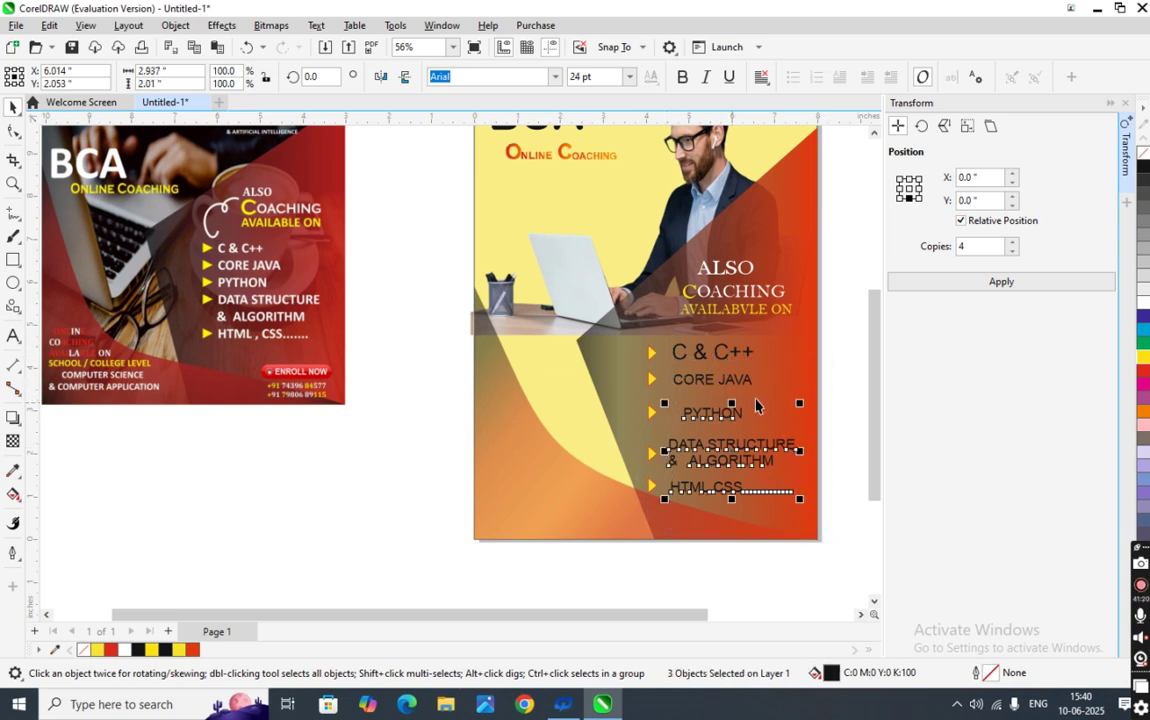
left_click(629, 76)
left_click(611, 267)
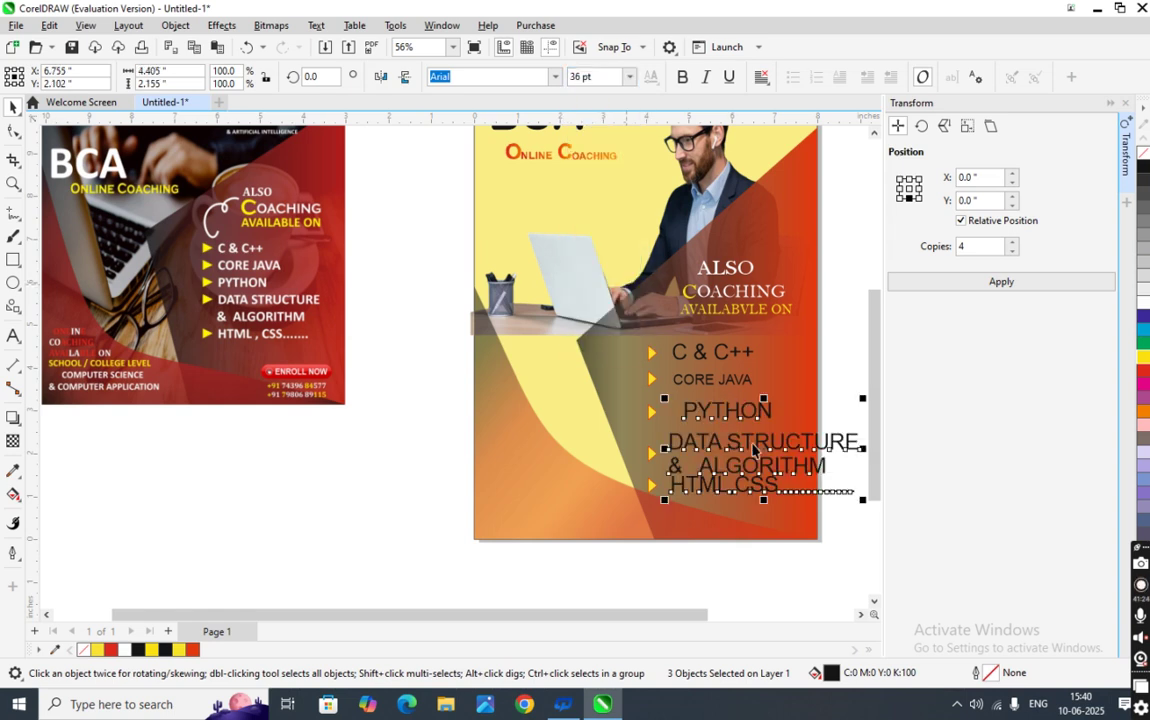
scroll(790, 500, "down", 2)
scroll(790, 500, "up", 2)
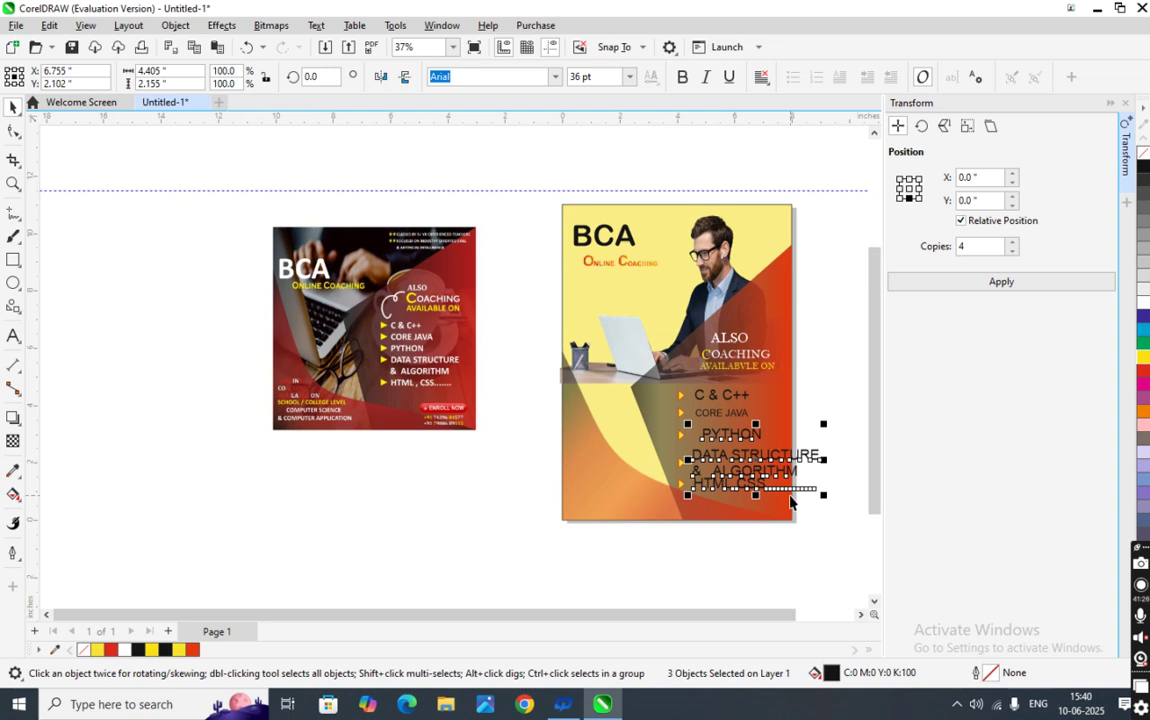
key("ctrl+z")
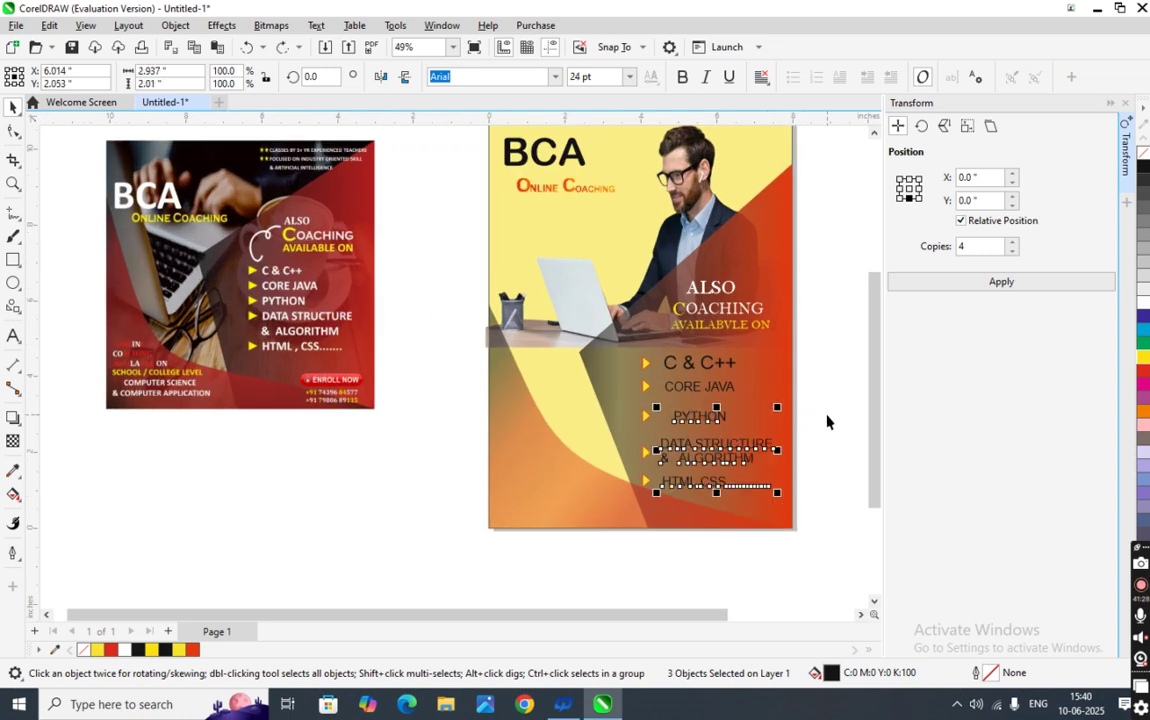
left_click(826, 418)
left_click(700, 362)
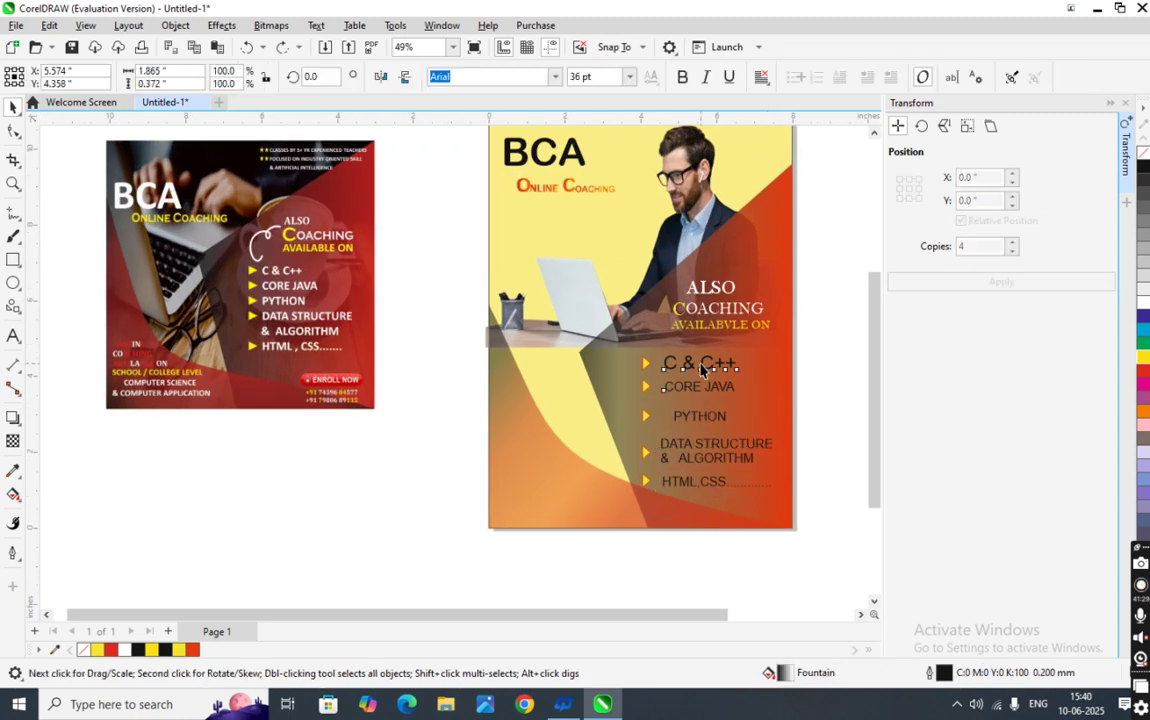
left_click(629, 77)
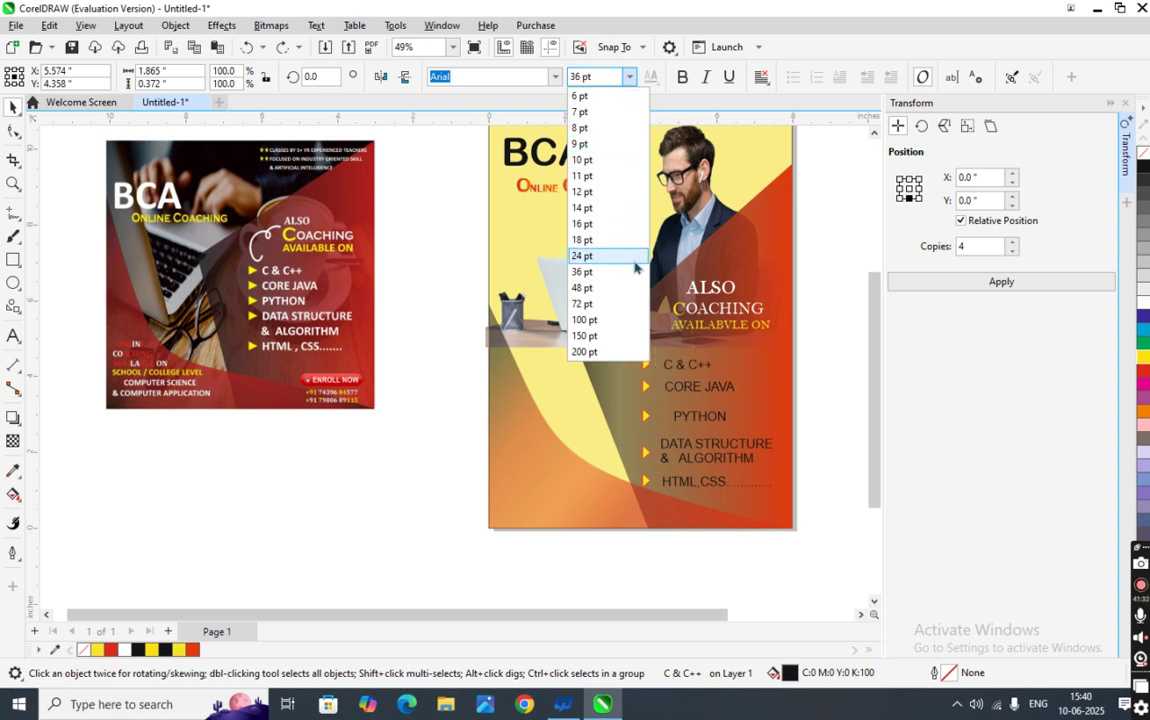
left_click(635, 262)
- Nudge PYTHON left and up, undoing an accidental move of the red shape
left_click(690, 416)
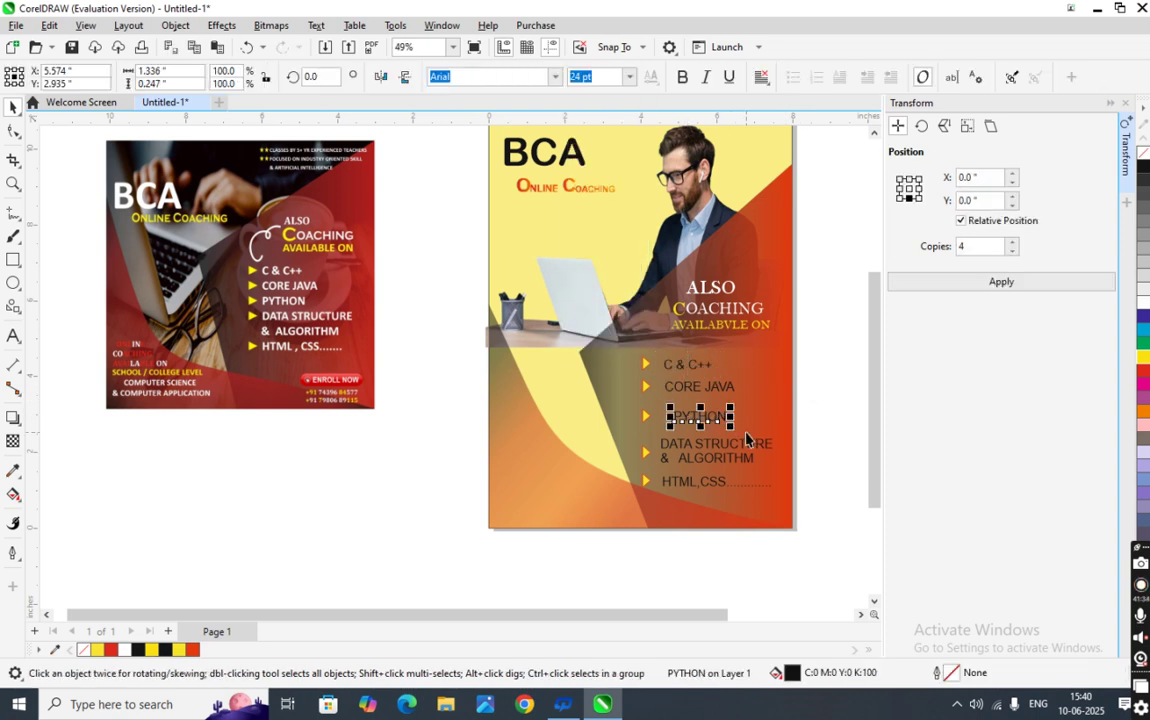
key("Left")
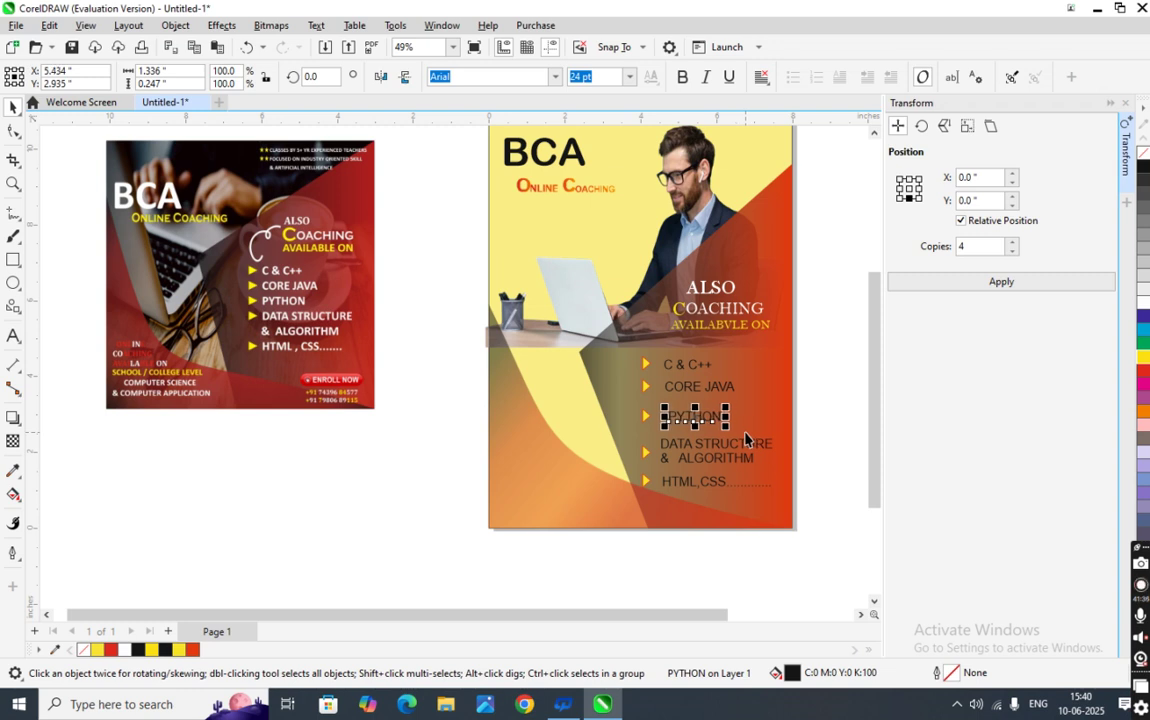
key("Up")
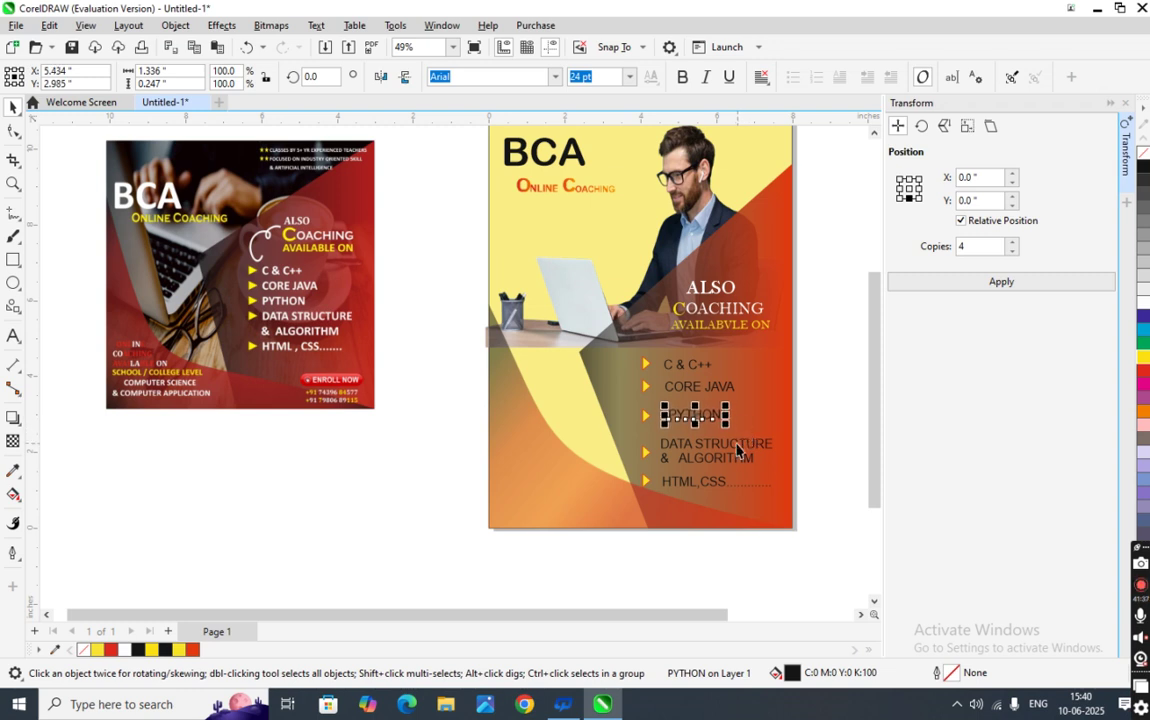
left_click(731, 453)
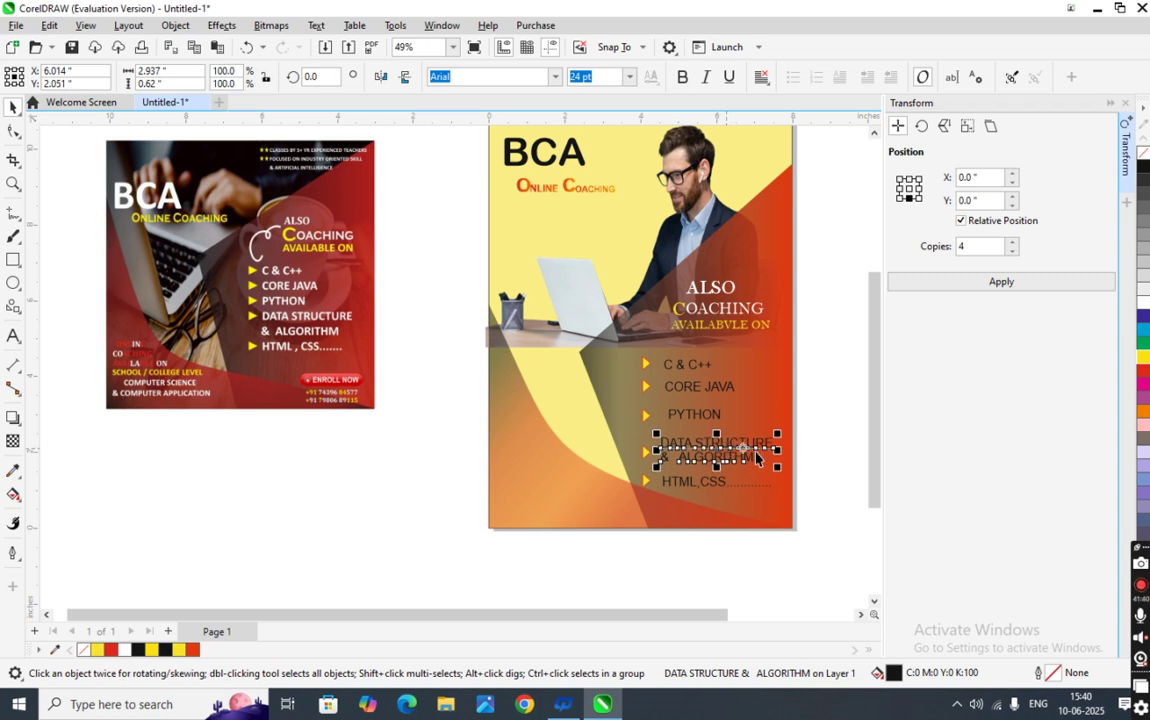
left_click(841, 497)
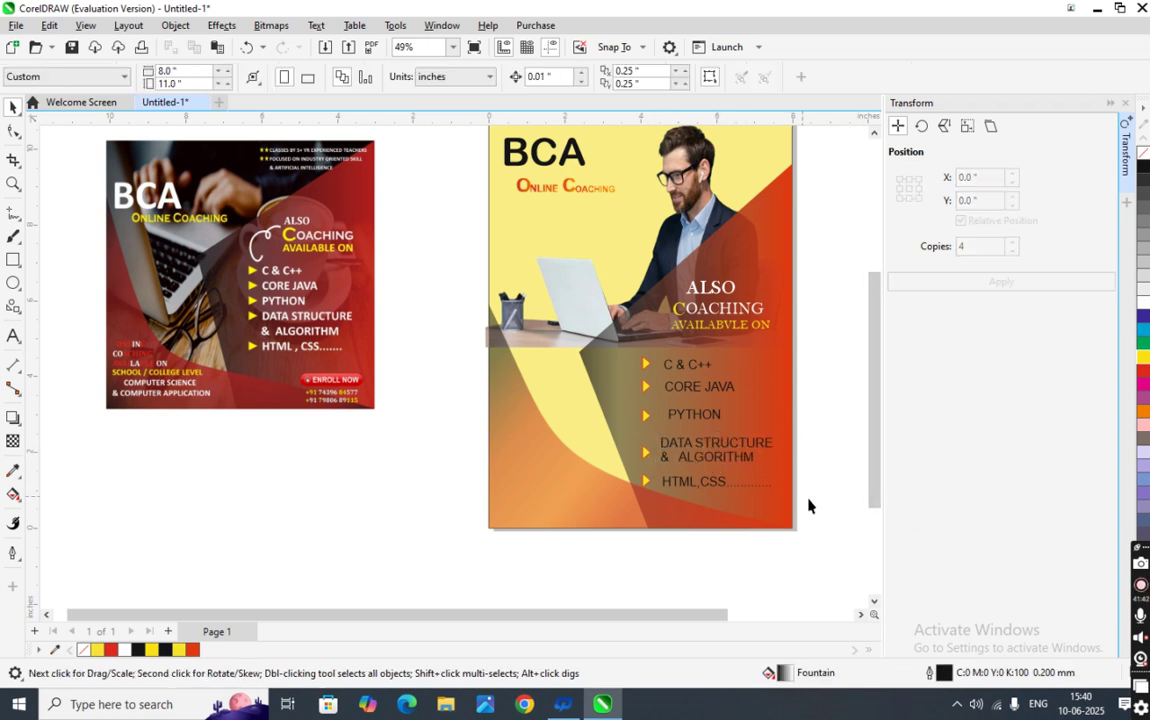
left_click_drag(581, 352, 598, 318)
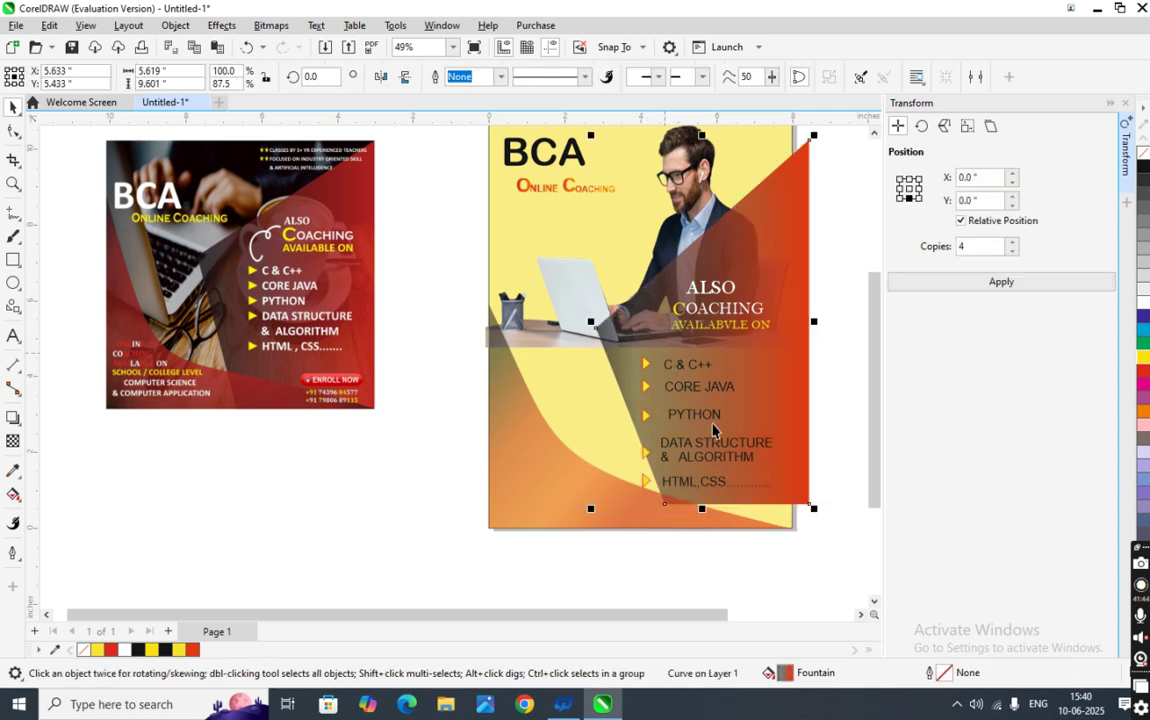
key("ctrl+z")
- Set all five course items to white Arial Rounded MT Bold
left_click_drag(862, 561, 653, 358)
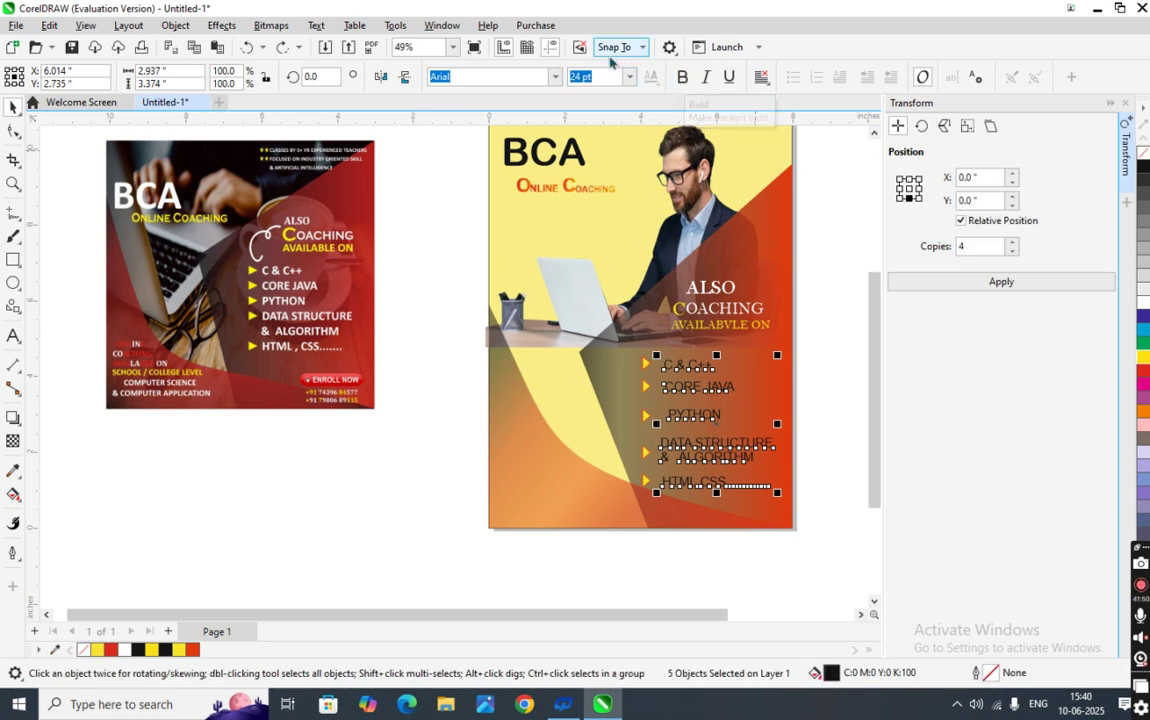
left_click(556, 77)
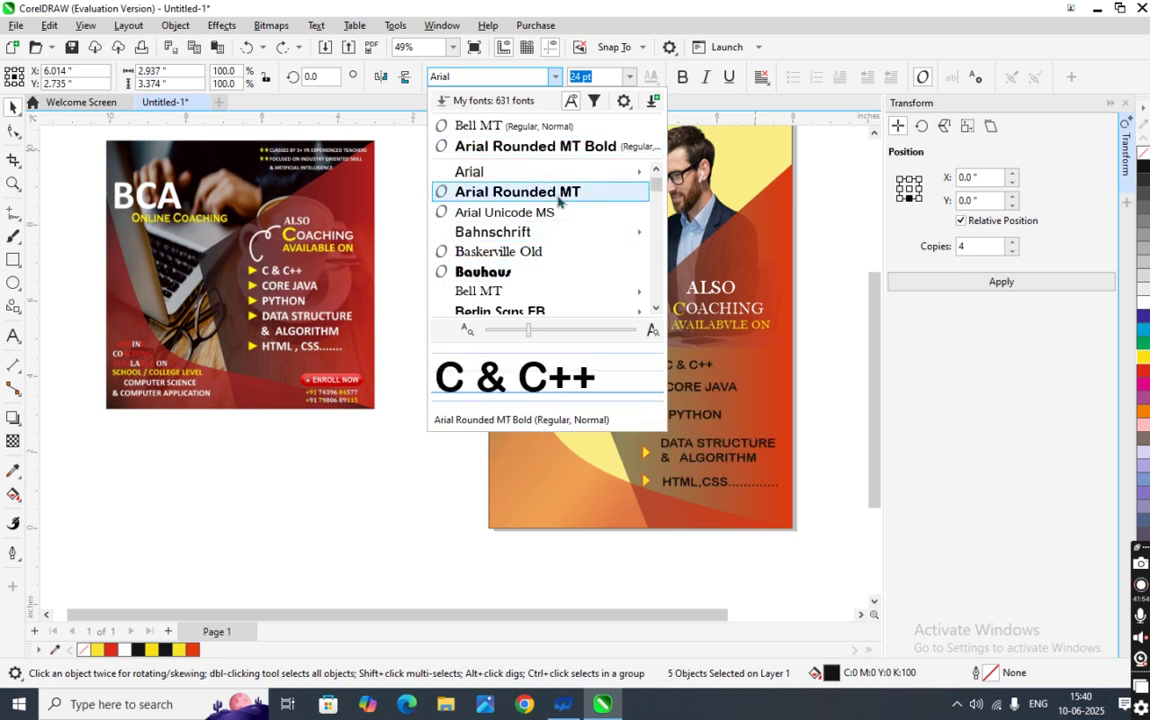
key("Escape")
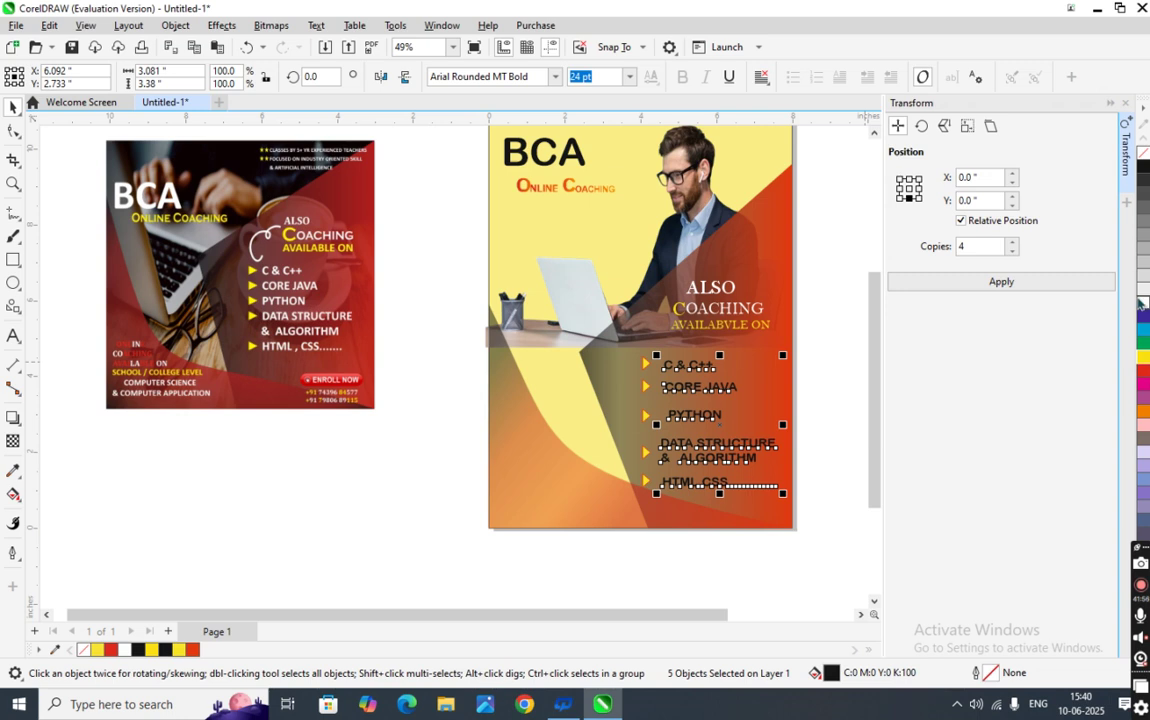
left_click(850, 417)
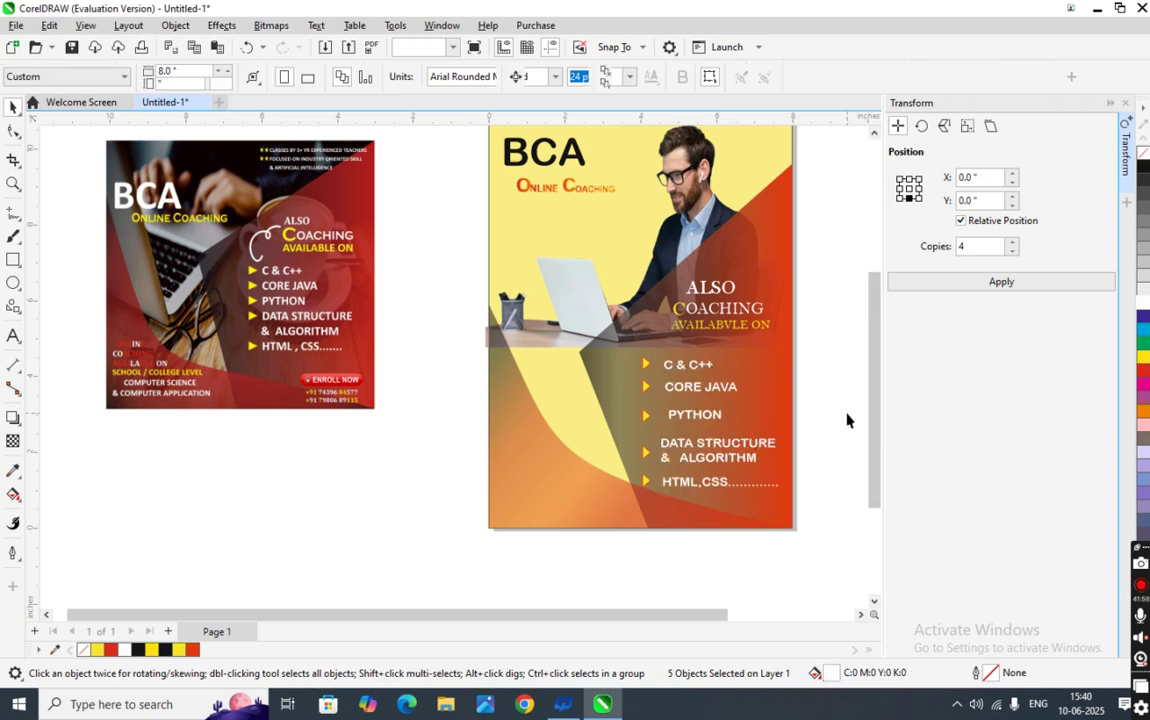
scroll(803, 515, "up", 2)
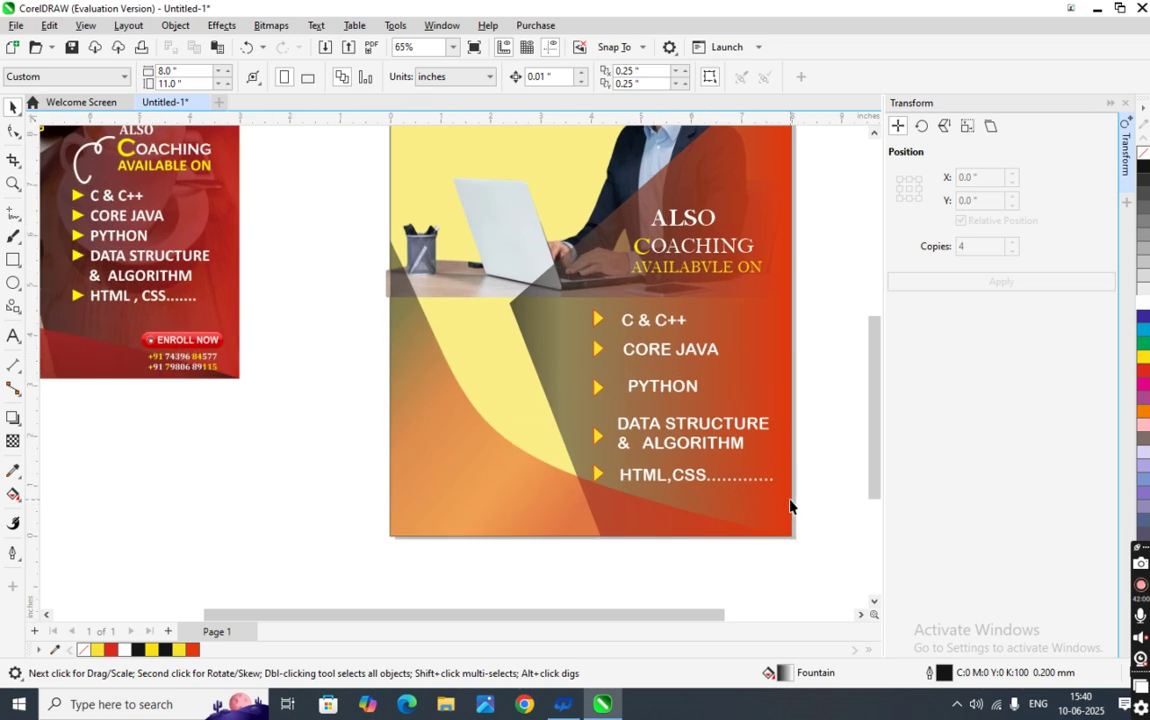
- Draw a small rectangle left of the poster and give it a solid bright red fill
scroll(790, 506, "down", 1)
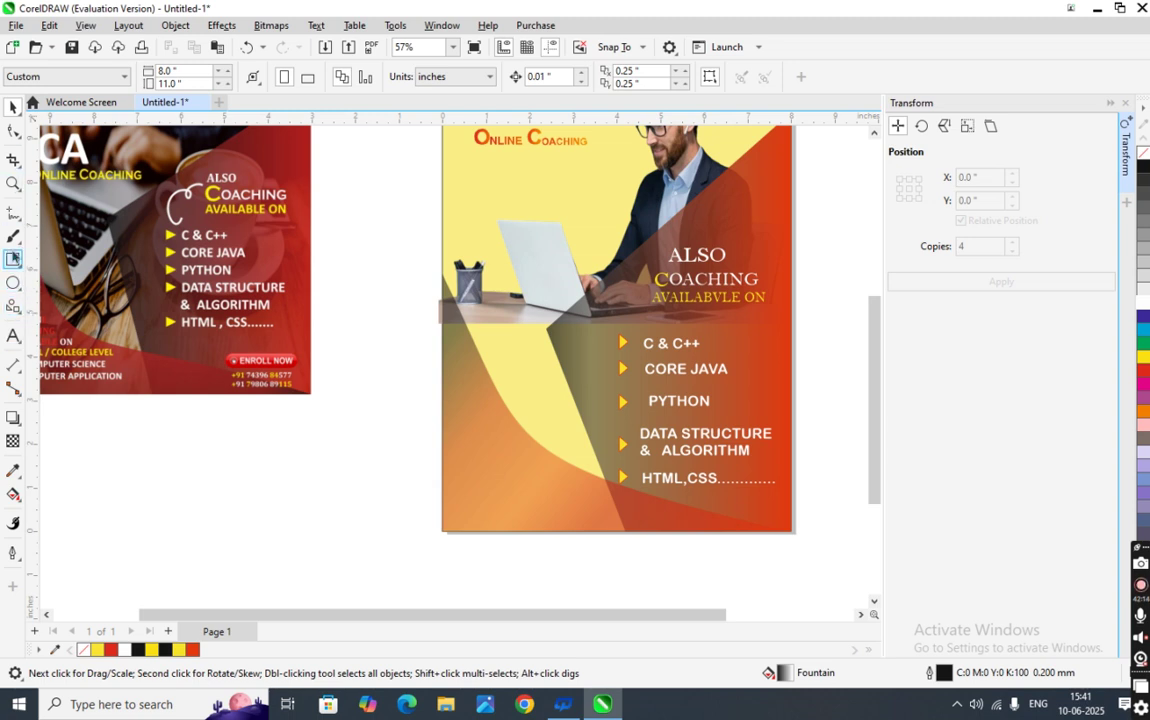
left_click(13, 260)
left_click_drag(186, 464, 262, 488)
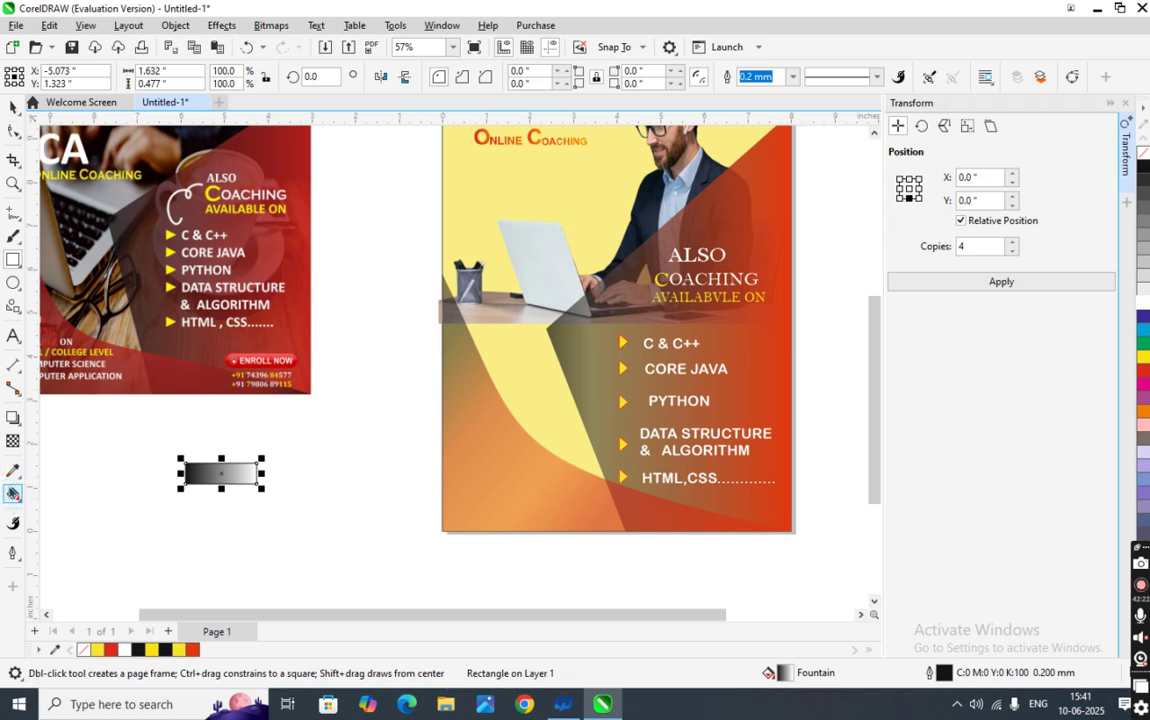
left_click(13, 494)
left_click(38, 77)
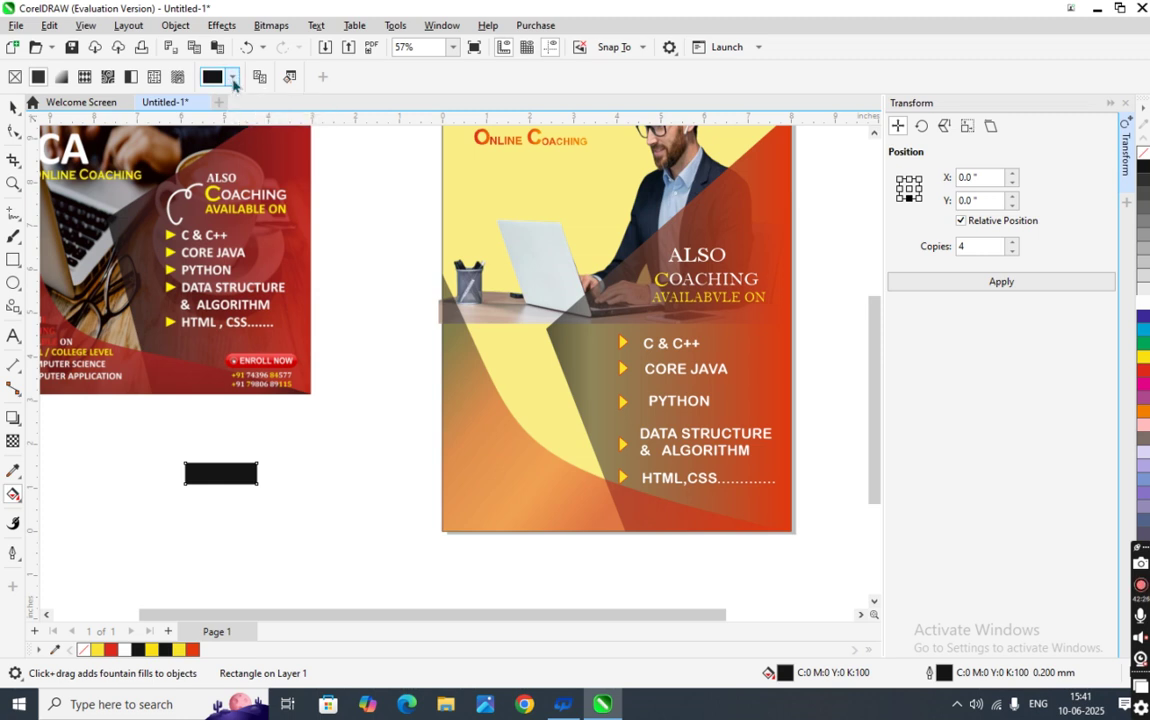
left_click(231, 80)
left_click(209, 271)
left_click(315, 154)
left_click(249, 470)
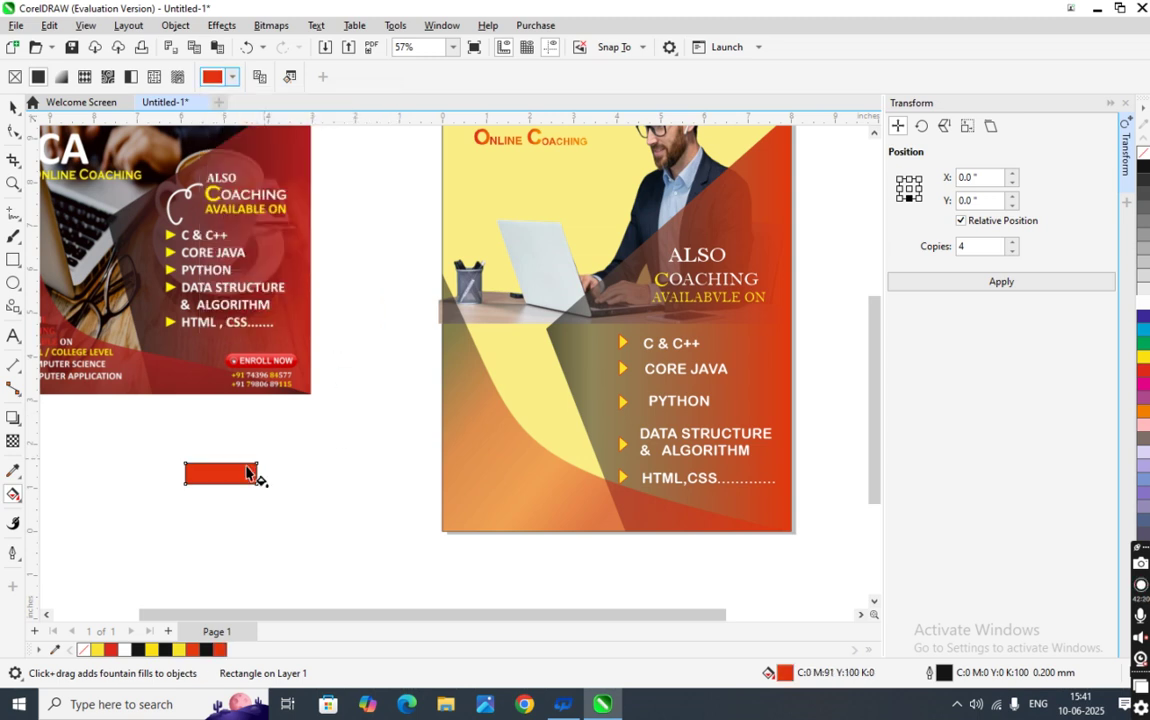
- Undo the fountain fill, round the rectangle's corners, and move it to the poster's lower-left
left_click_drag(338, 477, 377, 480)
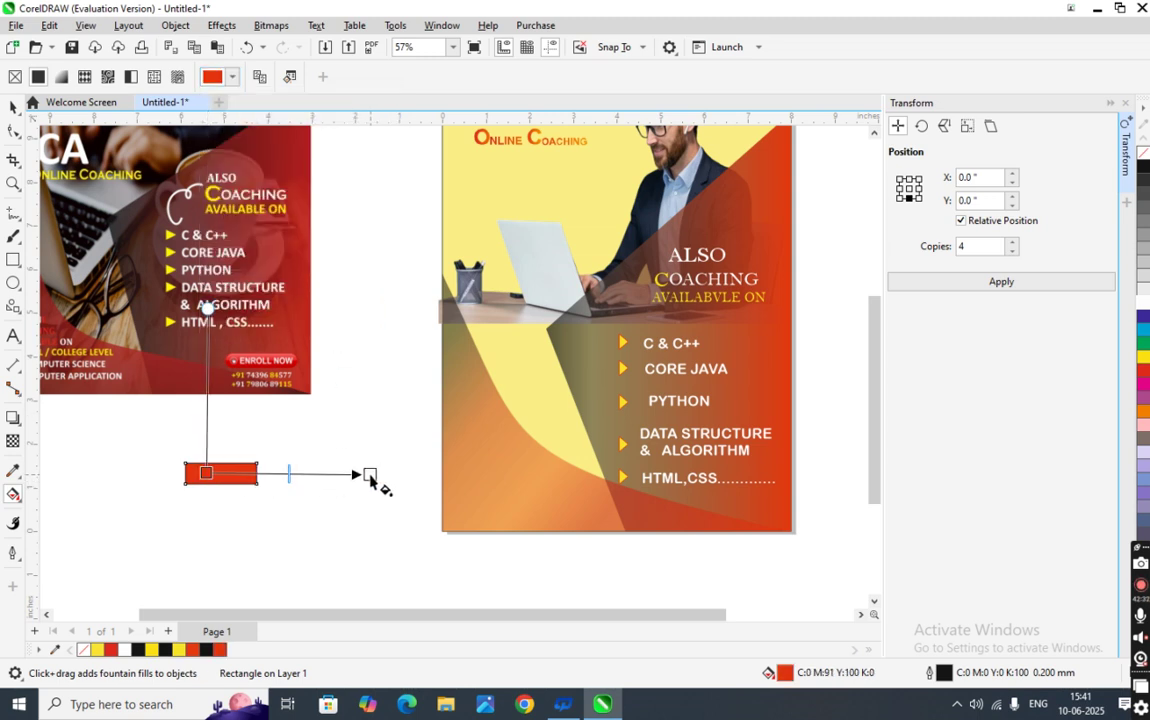
key("ctrl+z")
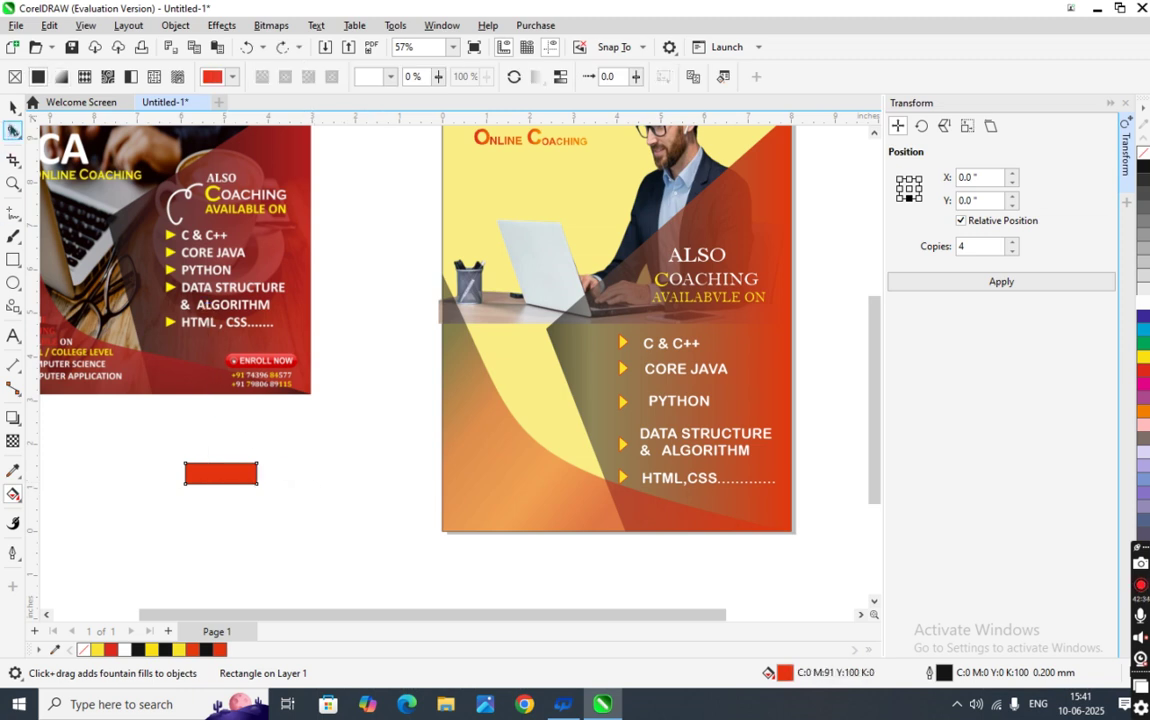
left_click(13, 133)
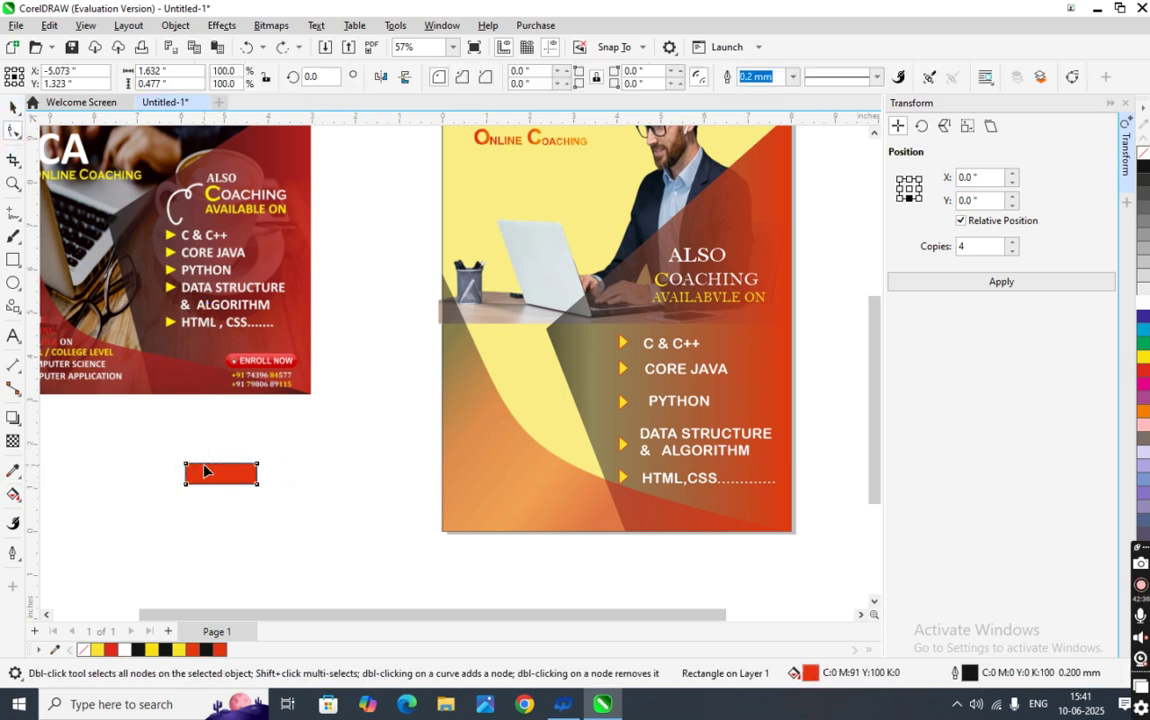
left_click_drag(187, 468, 199, 470)
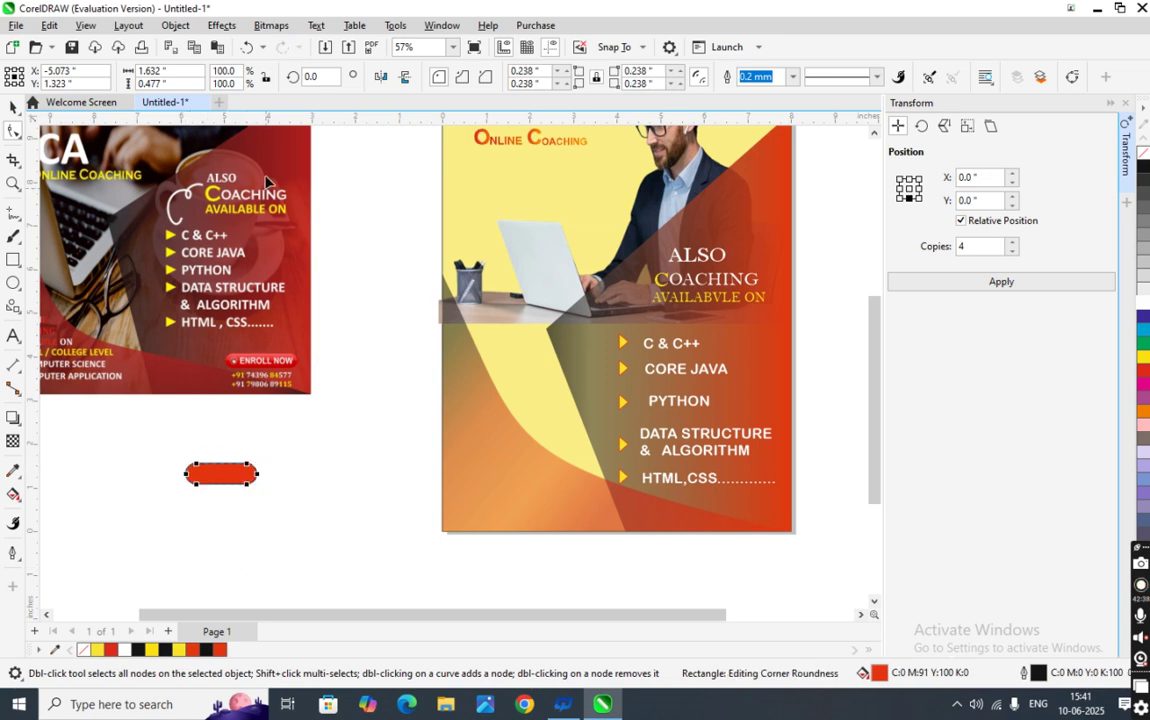
left_click(14, 106)
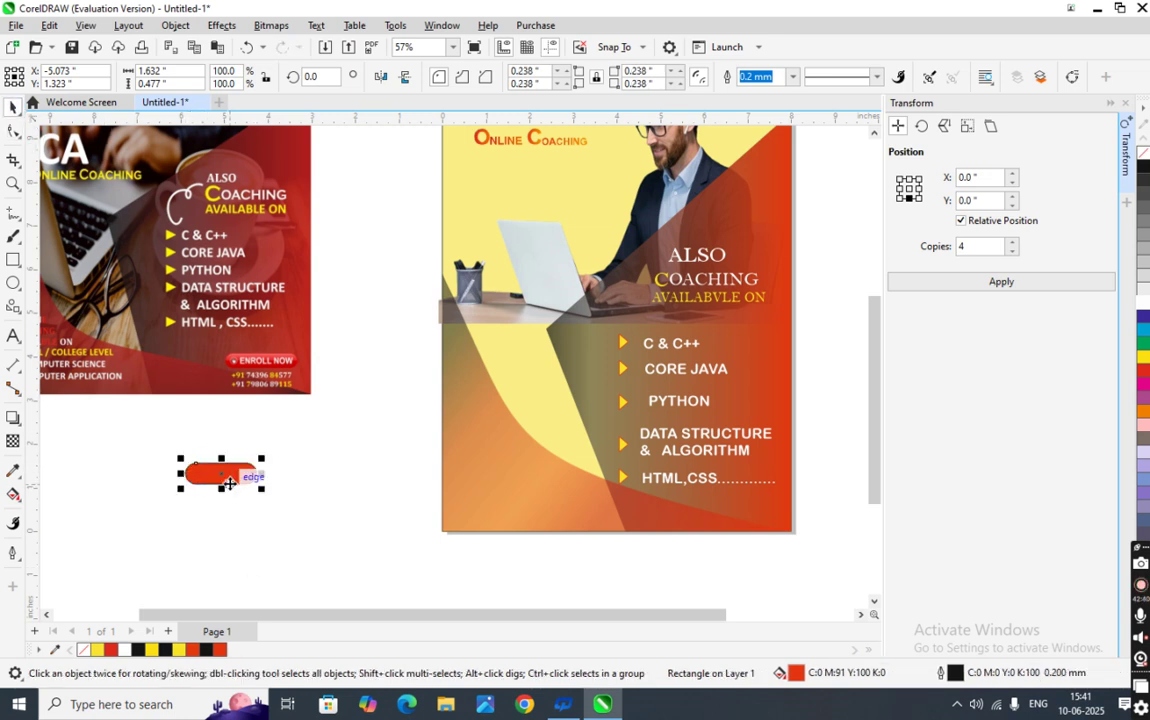
left_click_drag(240, 486, 482, 499)
scroll(482, 499, "up", 7)
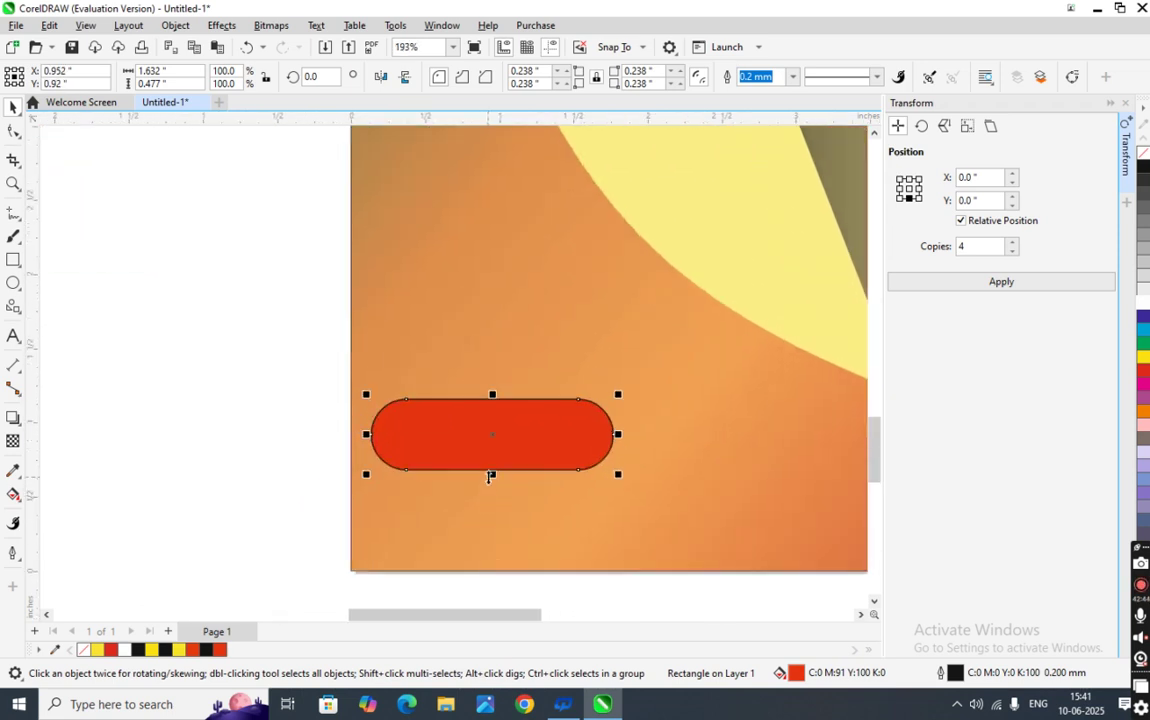
scroll(489, 477, "down", 3)
- Shorten the red button and type the text ENROLL NOW beside the poster
mouse_move(492, 479)
left_mouse_down()
mouse_move(491, 450)
mouse_move(495, 462)
left_mouse_up()
left_click(13, 334)
left_click(124, 404)
type("ENR")
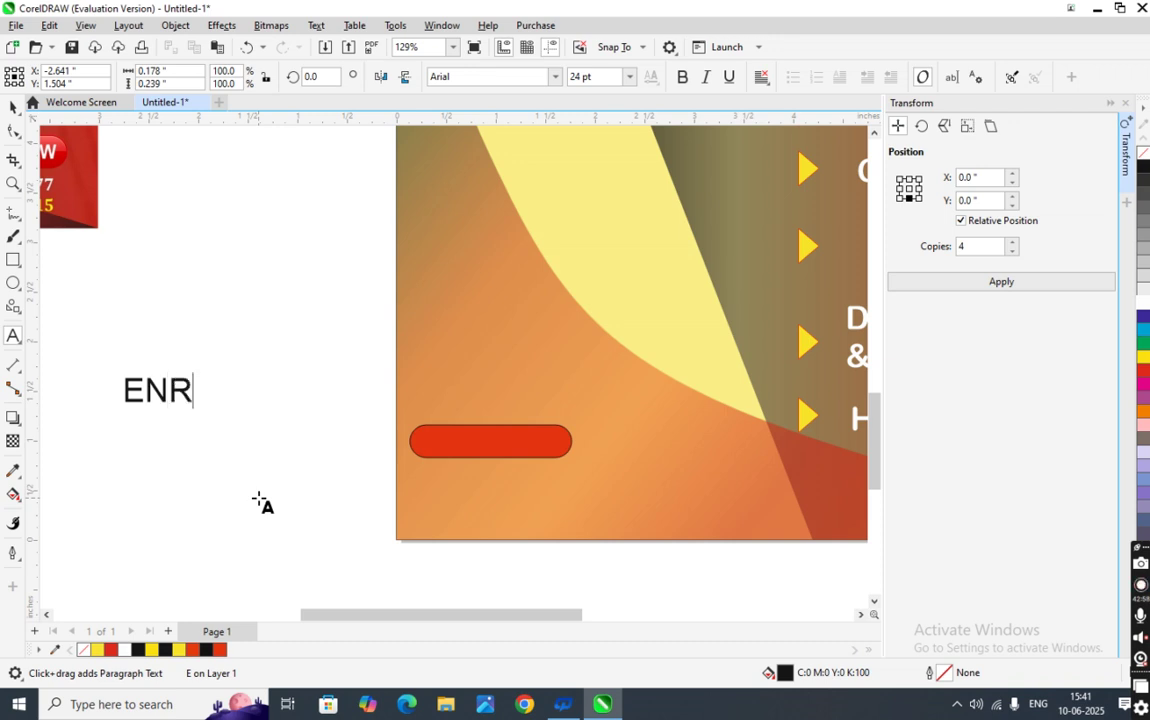
type("OLL NOW")
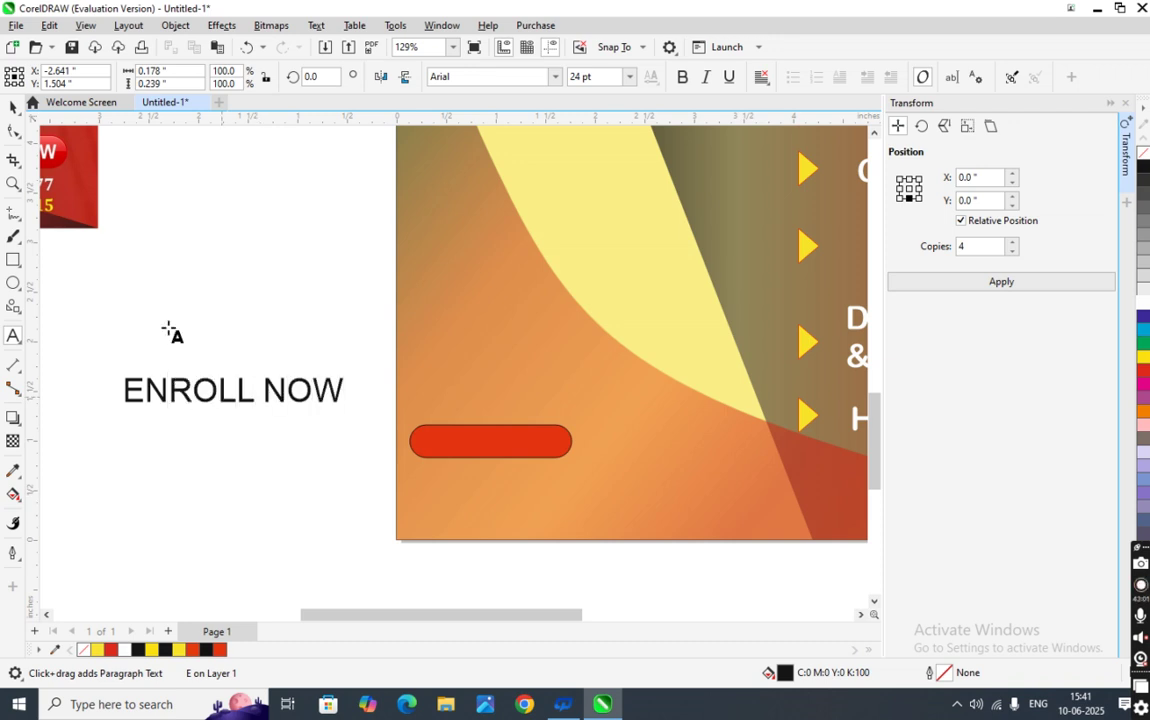
left_click(13, 107)
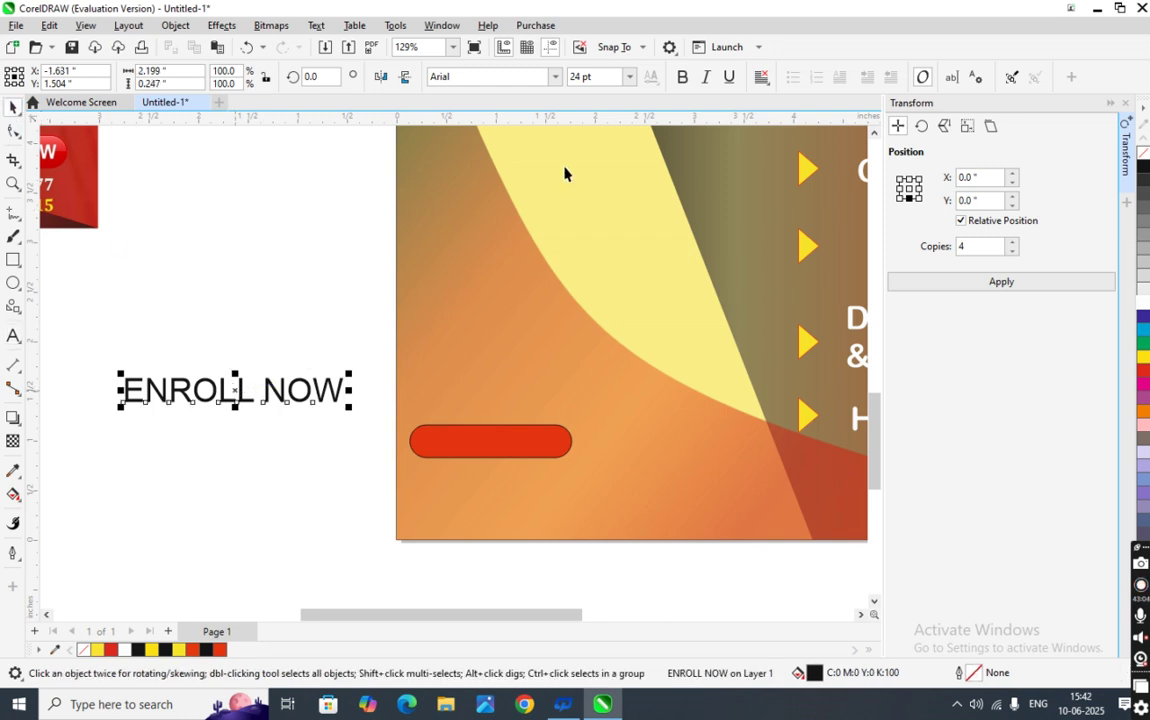
- Set ENROLL NOW to 12 pt and center it on the red button
left_click(629, 77)
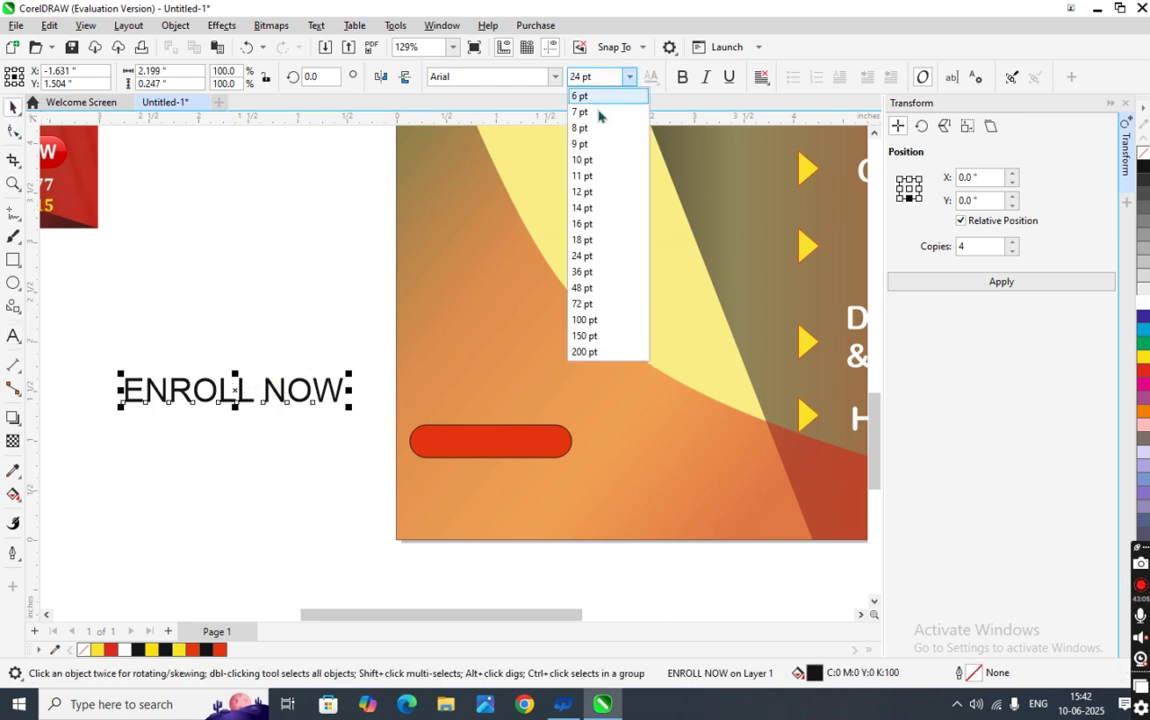
left_click(617, 198)
left_click(218, 375)
left_click(172, 400)
left_click_drag(172, 400, 490, 456)
scroll(490, 455, "up", 2)
key("Up")
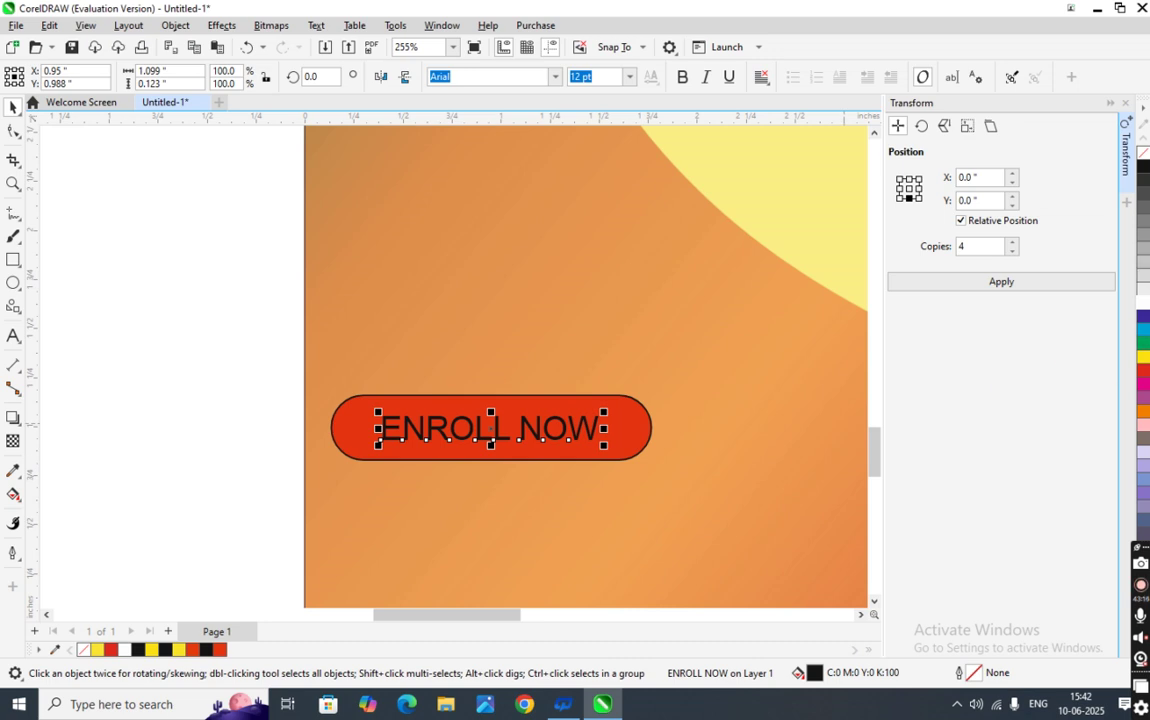
- Make the ENROLL NOW text white in Arial Unicode MS
left_click(1143, 302)
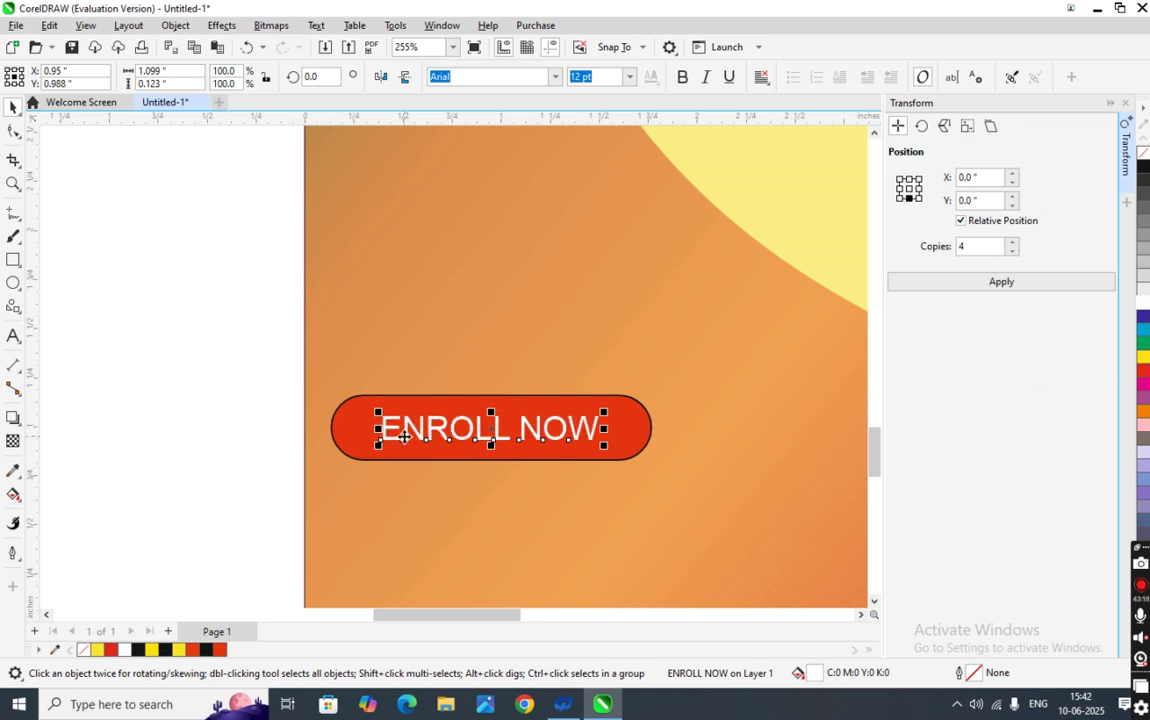
left_click(555, 76)
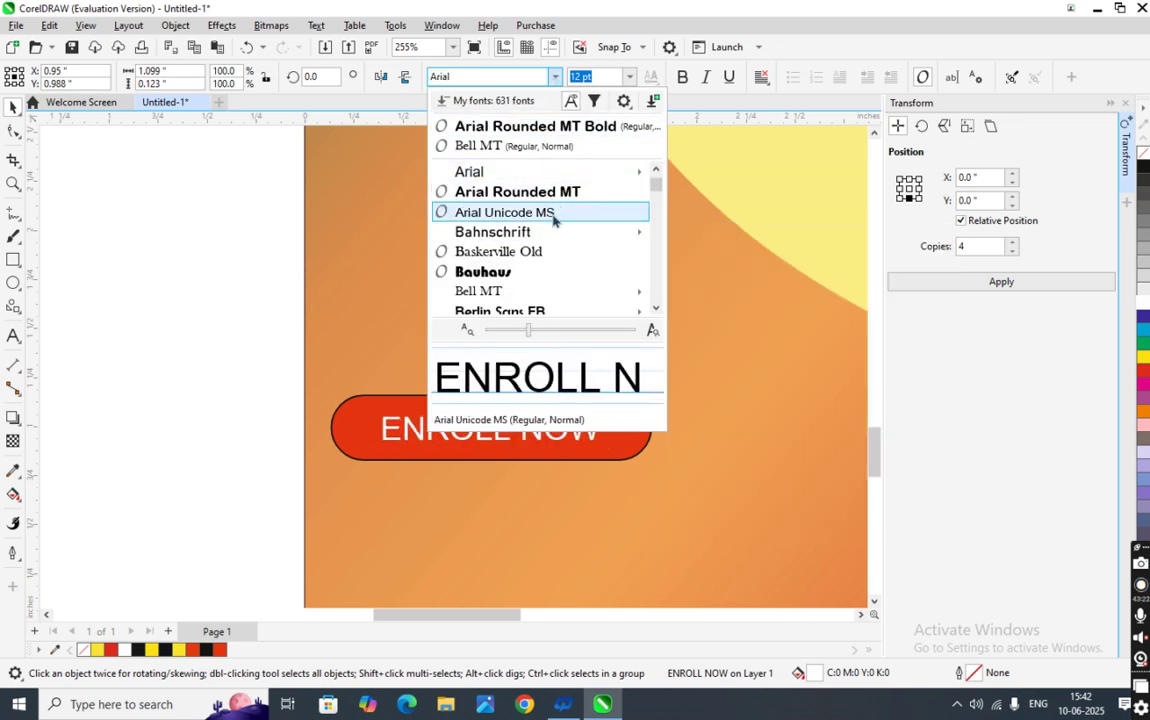
left_click(553, 218)
left_click(113, 372)
- Remove the red button's outline and check the text and button together
left_click(352, 460)
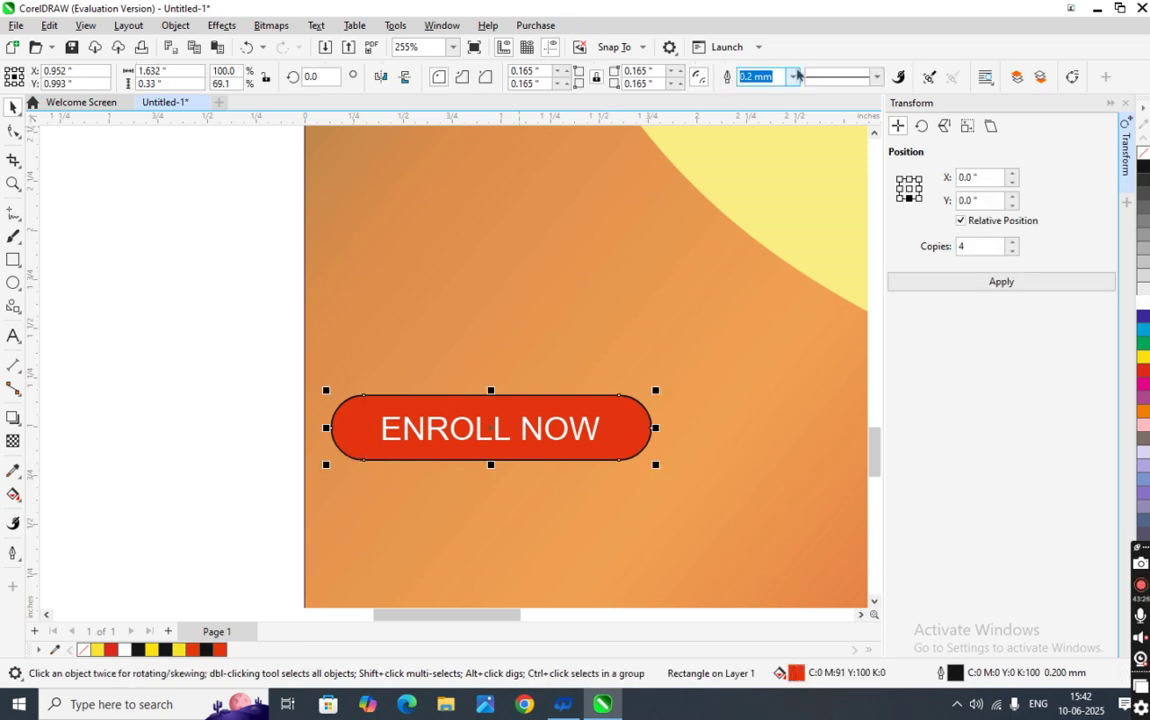
left_click(796, 76)
left_click(751, 93)
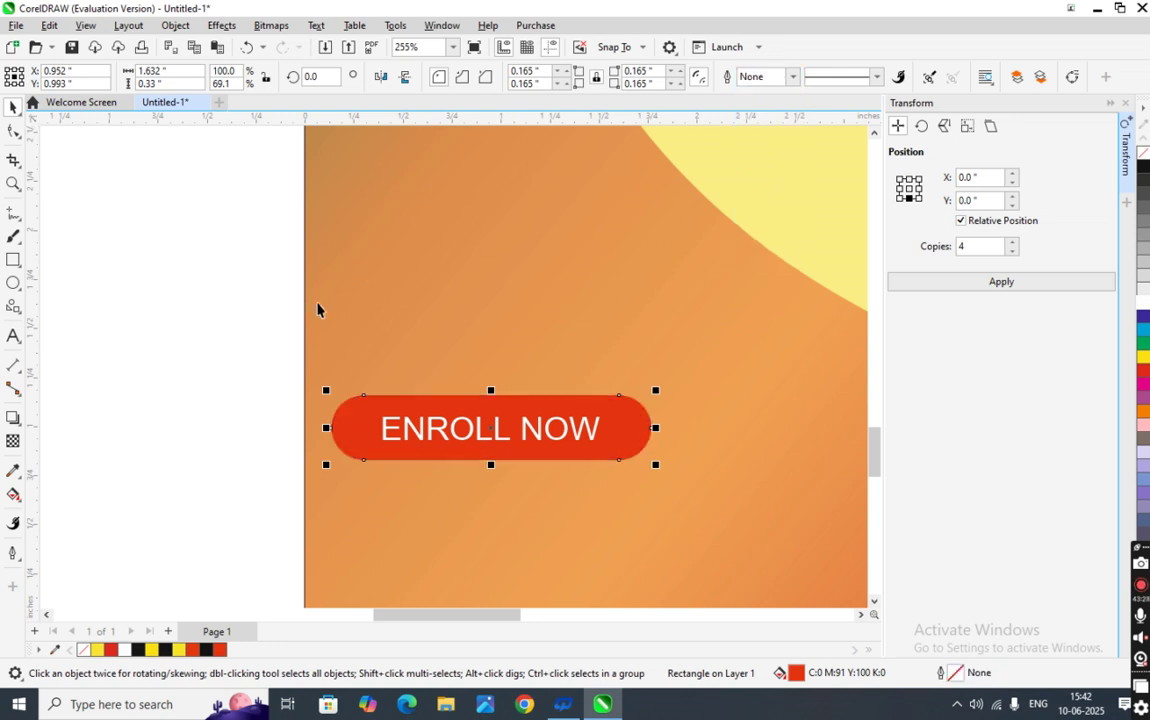
left_click(318, 308)
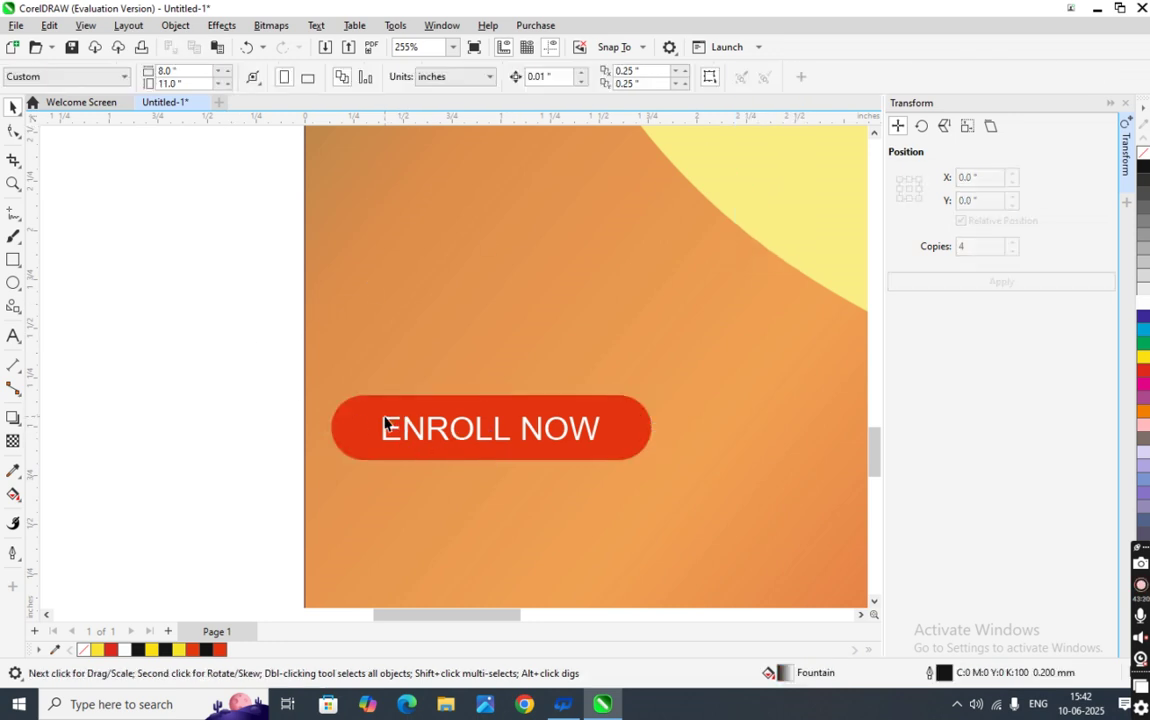
left_click(420, 432)
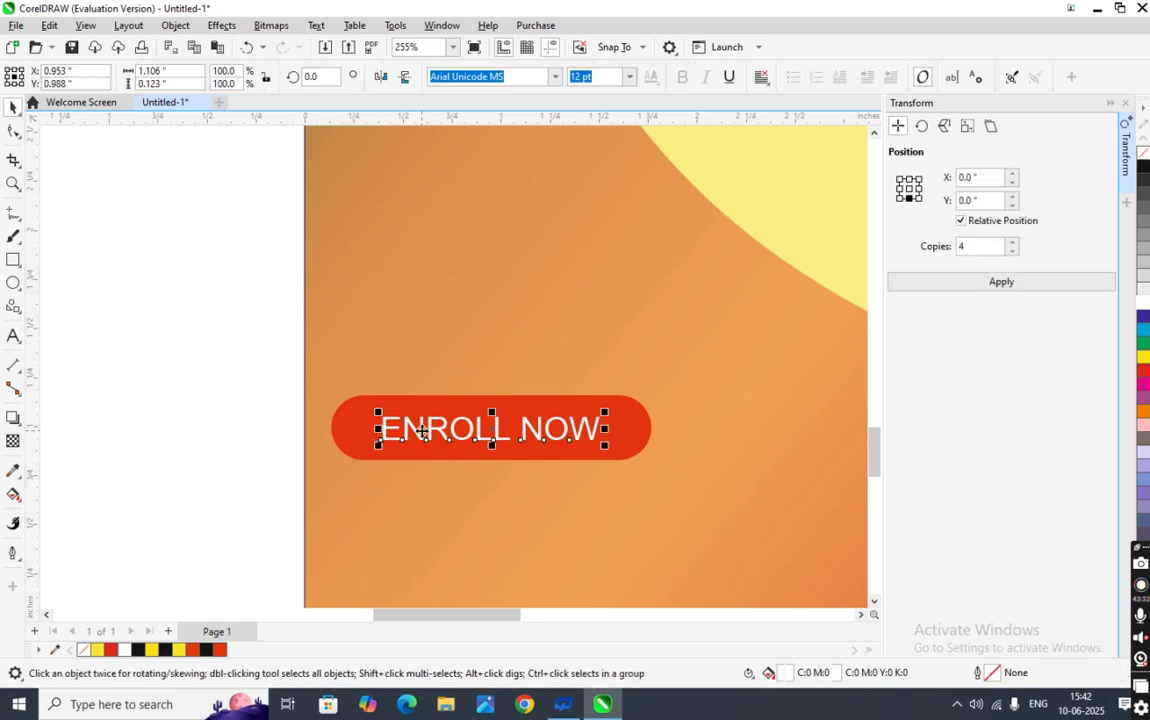
left_click(347, 442, "shift")
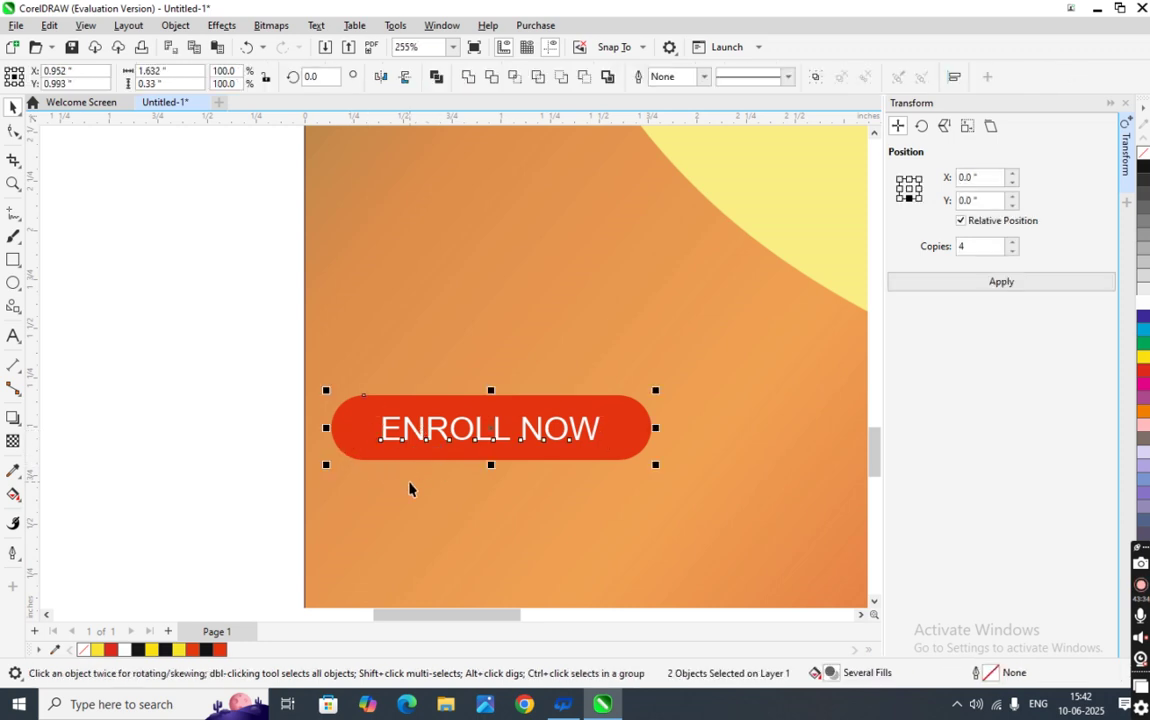
left_click(203, 490)
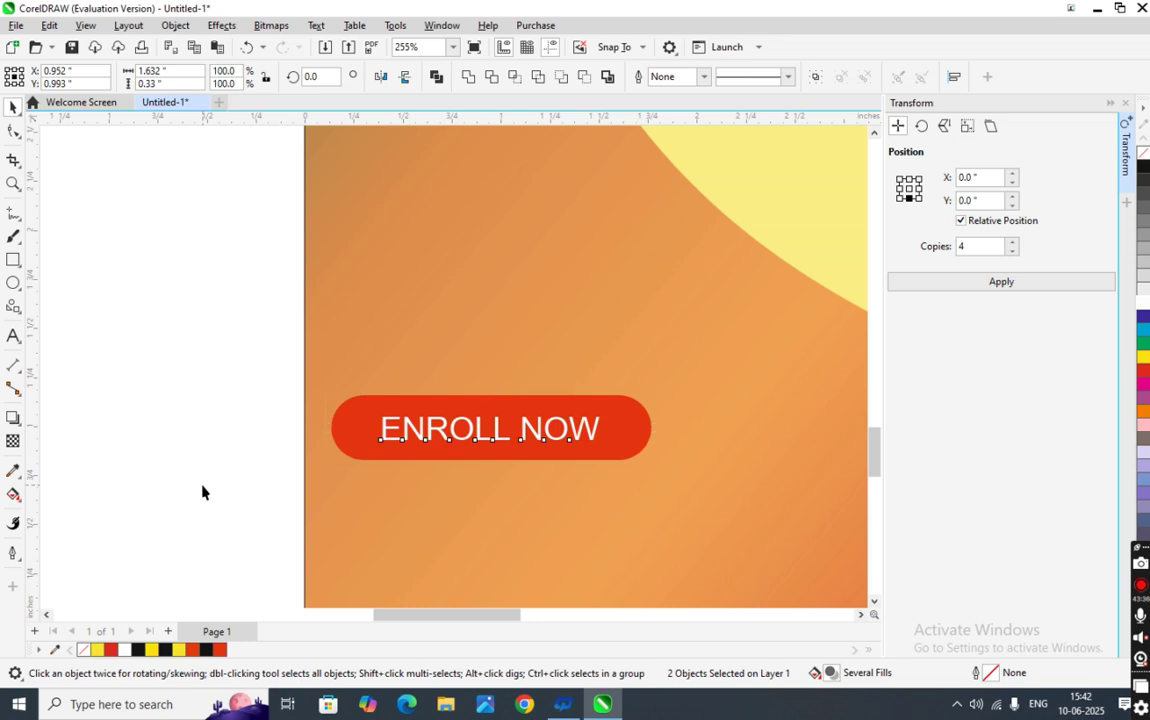
scroll(409, 452, "down", 3)
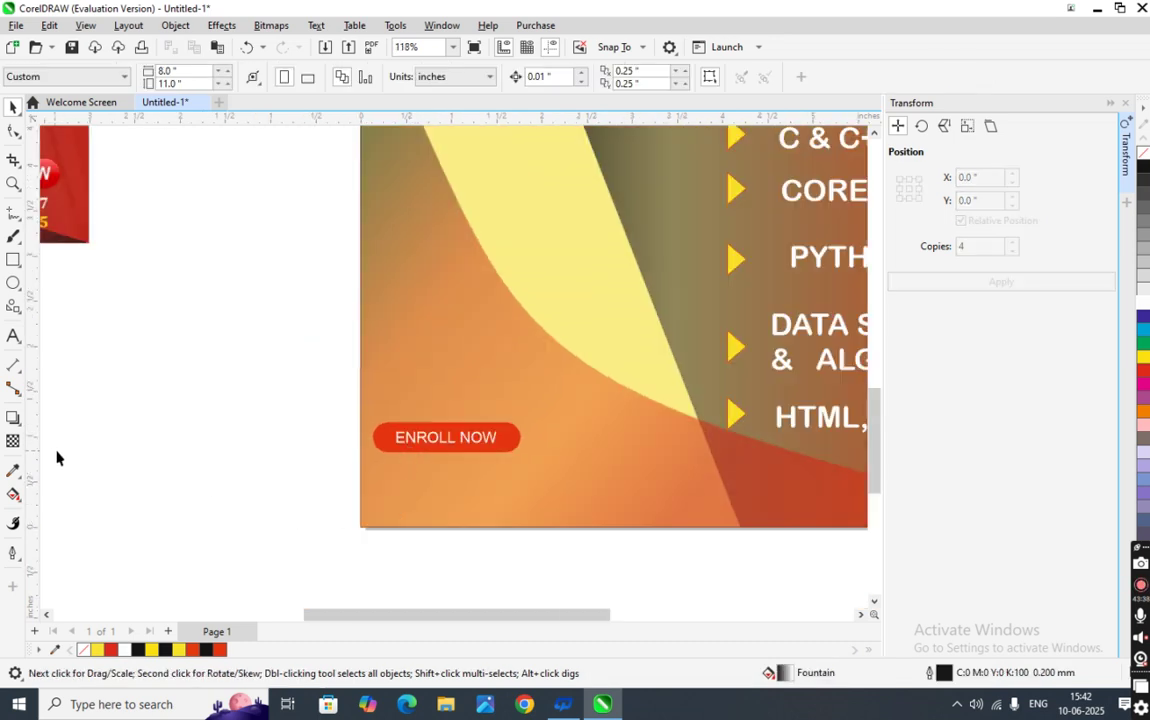
- Add the contact phone number as text on the canvas left of the poster
left_click(12, 337)
left_click(95, 378)
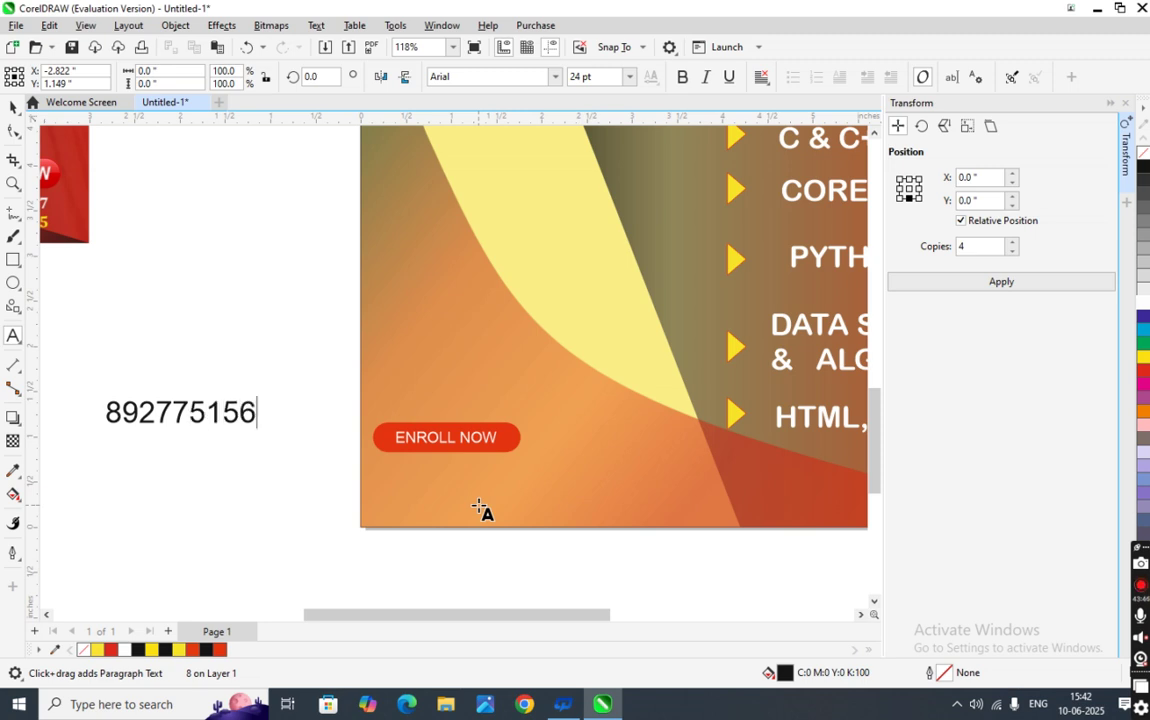
key("Escape")
left_click(12, 106)
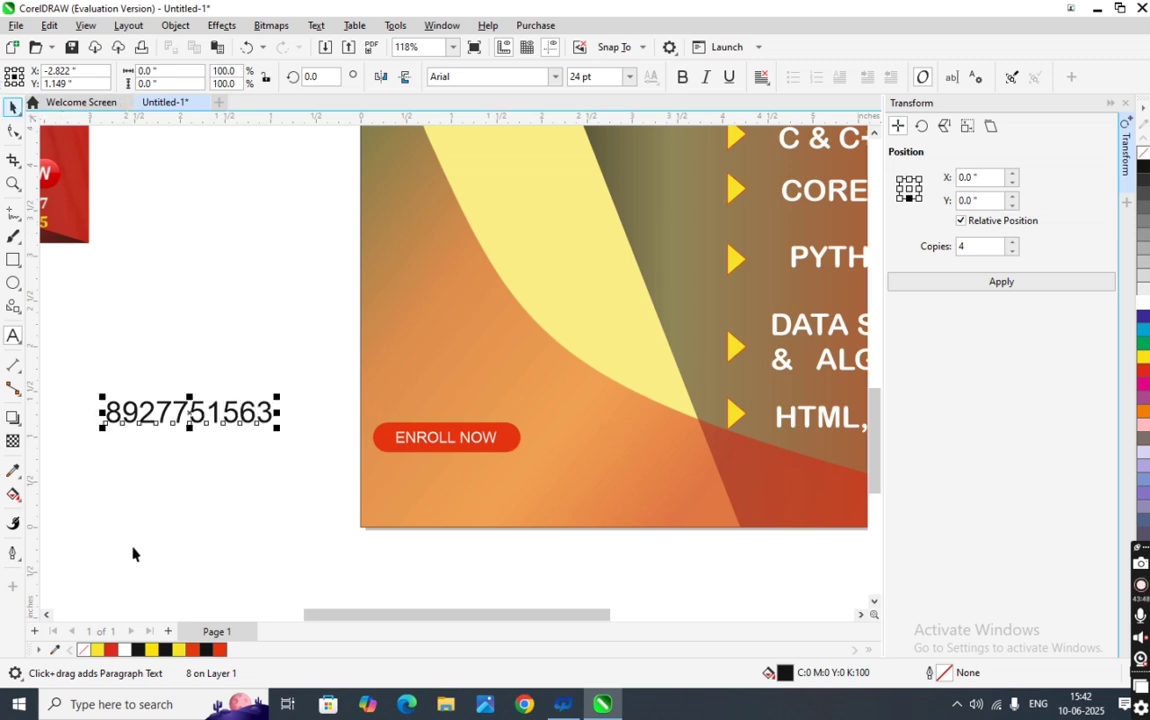
left_click(321, 538)
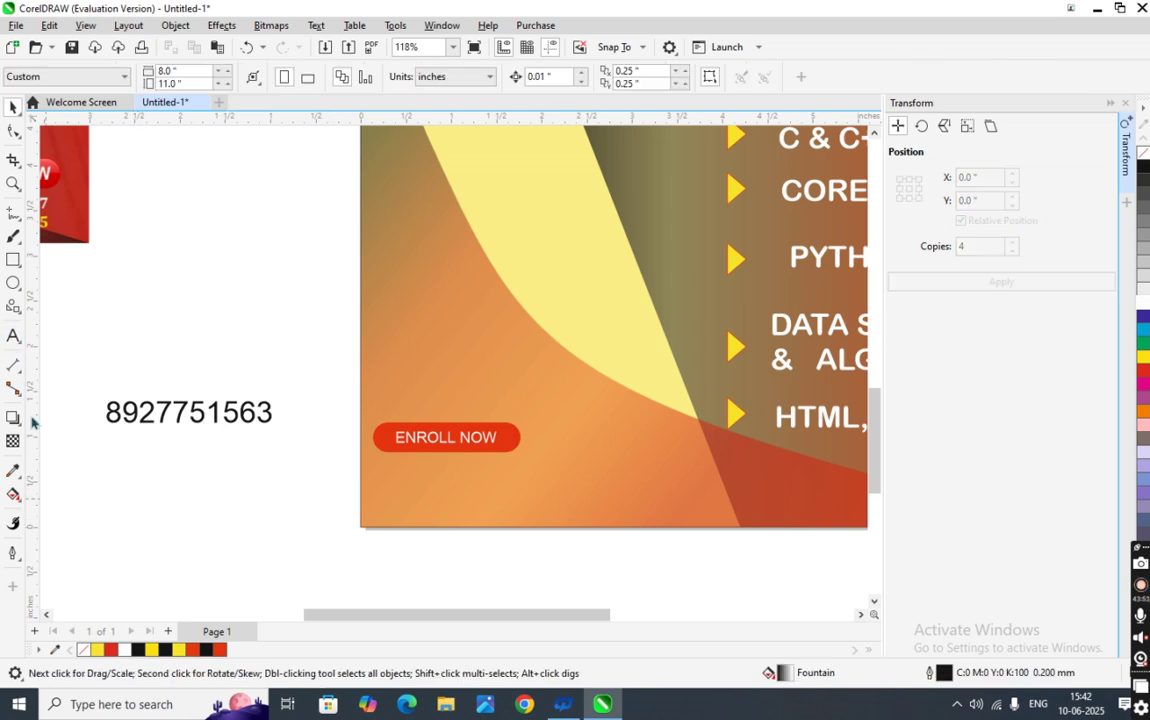
- Add a separate '+91-' text below the phone number
left_click(13, 336)
left_click(136, 493)
type("+91-")
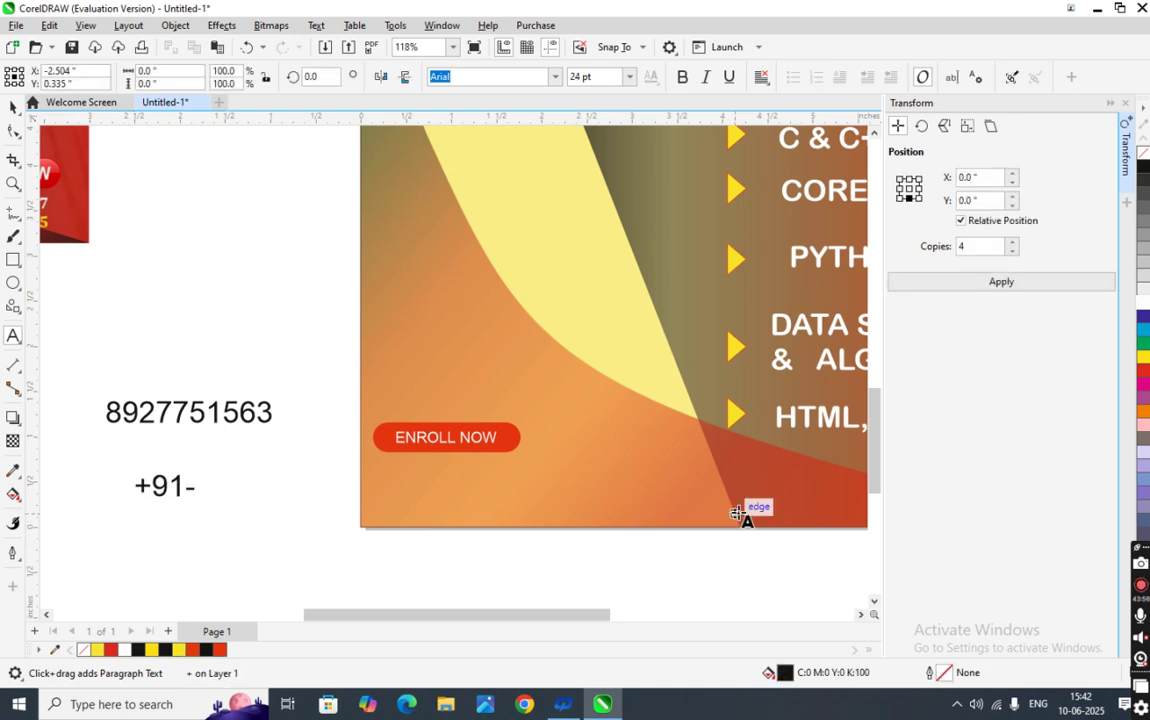
left_click(13, 106)
scroll(110, 316, "down", 2)
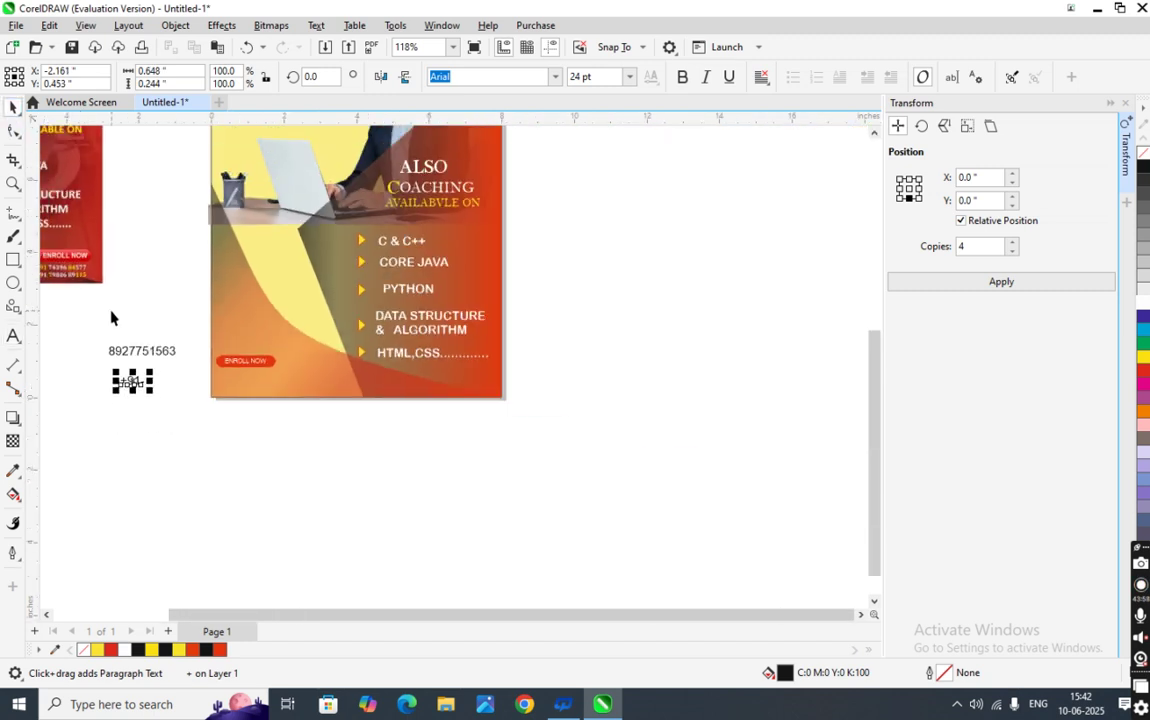
scroll(110, 316, "up", 1)
scroll(190, 420, "up", 2)
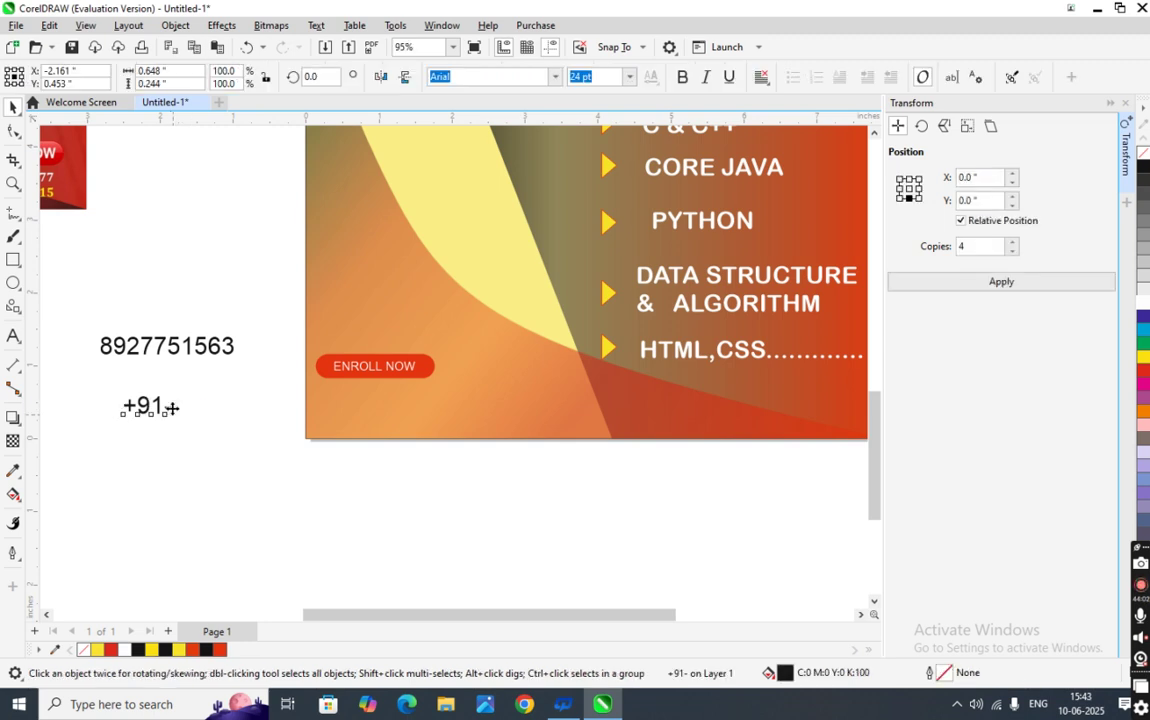
- Remove the trailing hyphen so the prefix reads '+91', then select the phone number
key("F8")
key("BackSpace")
left_click(13, 107)
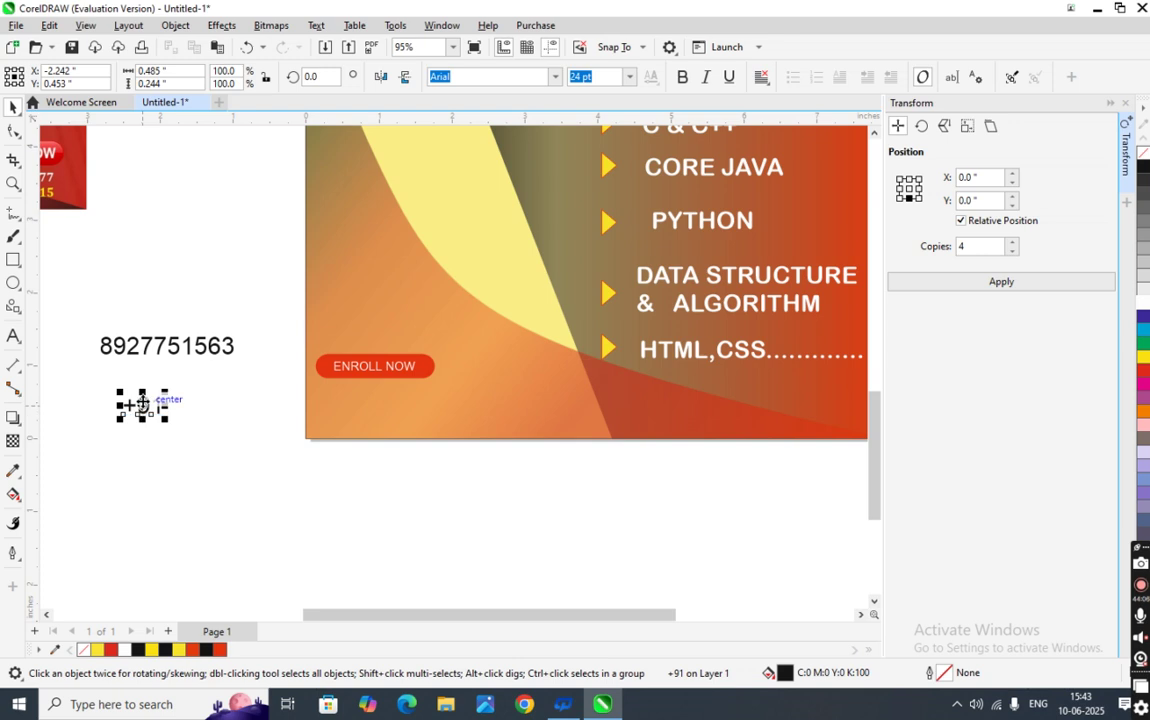
left_click(163, 346)
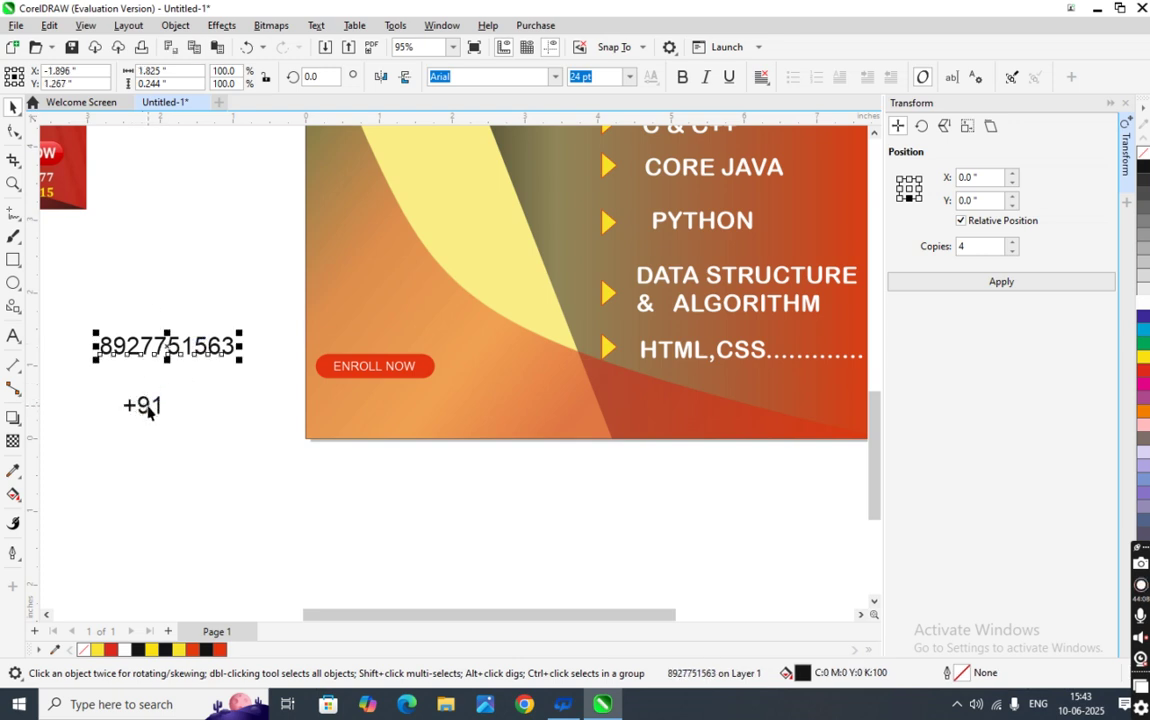